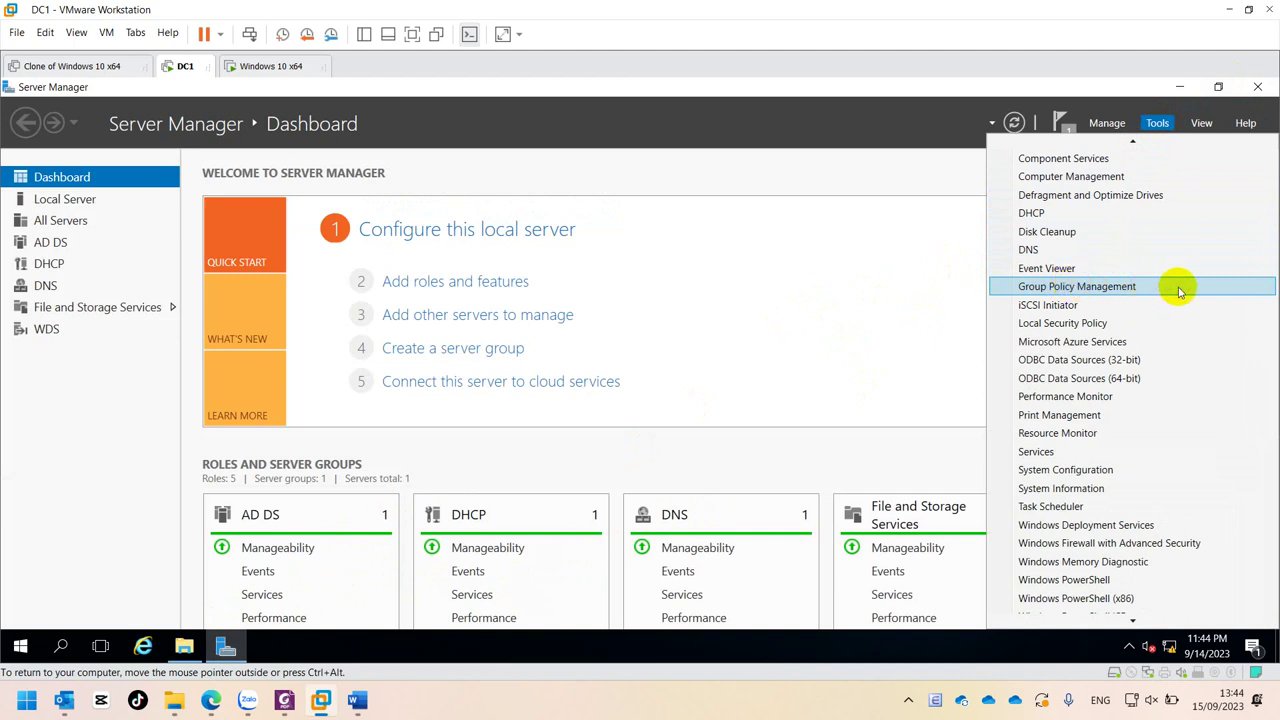
# - Launch Group Policy Management and browse the It, KeToan and IMC100new OUs for their linked GPOs
pyautogui.click(1180, 288)
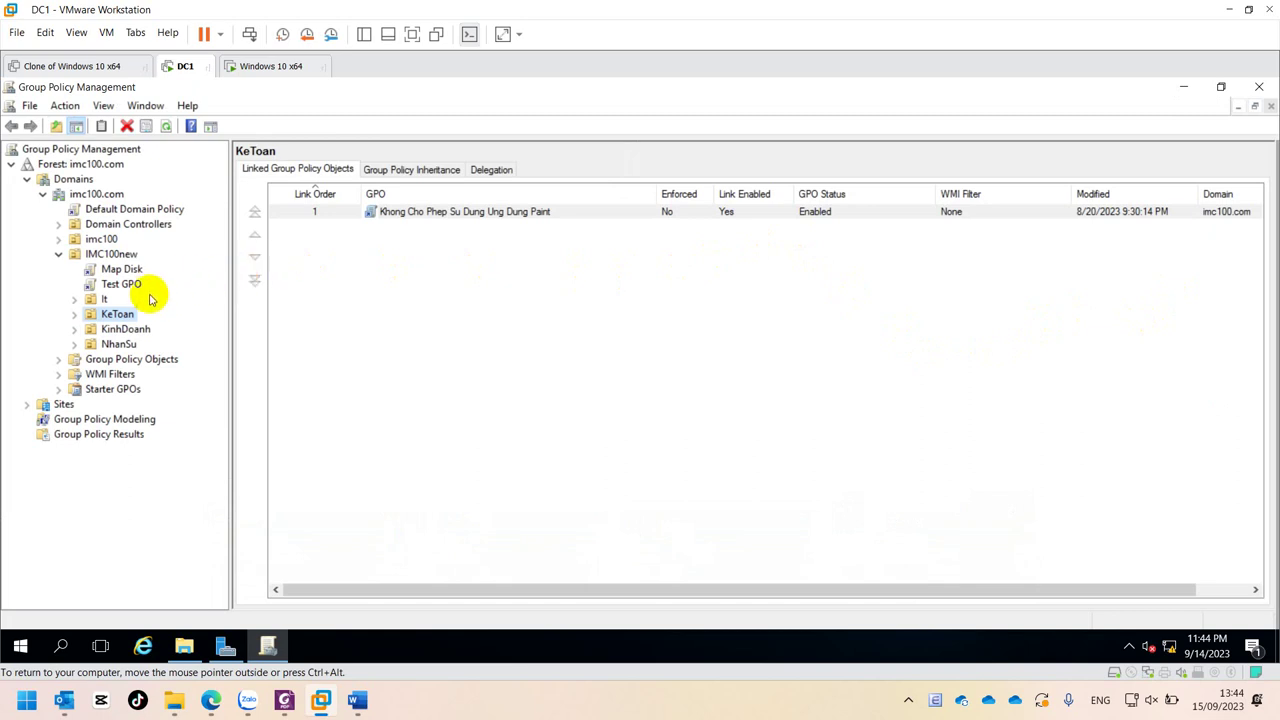
pyautogui.click(100, 303)
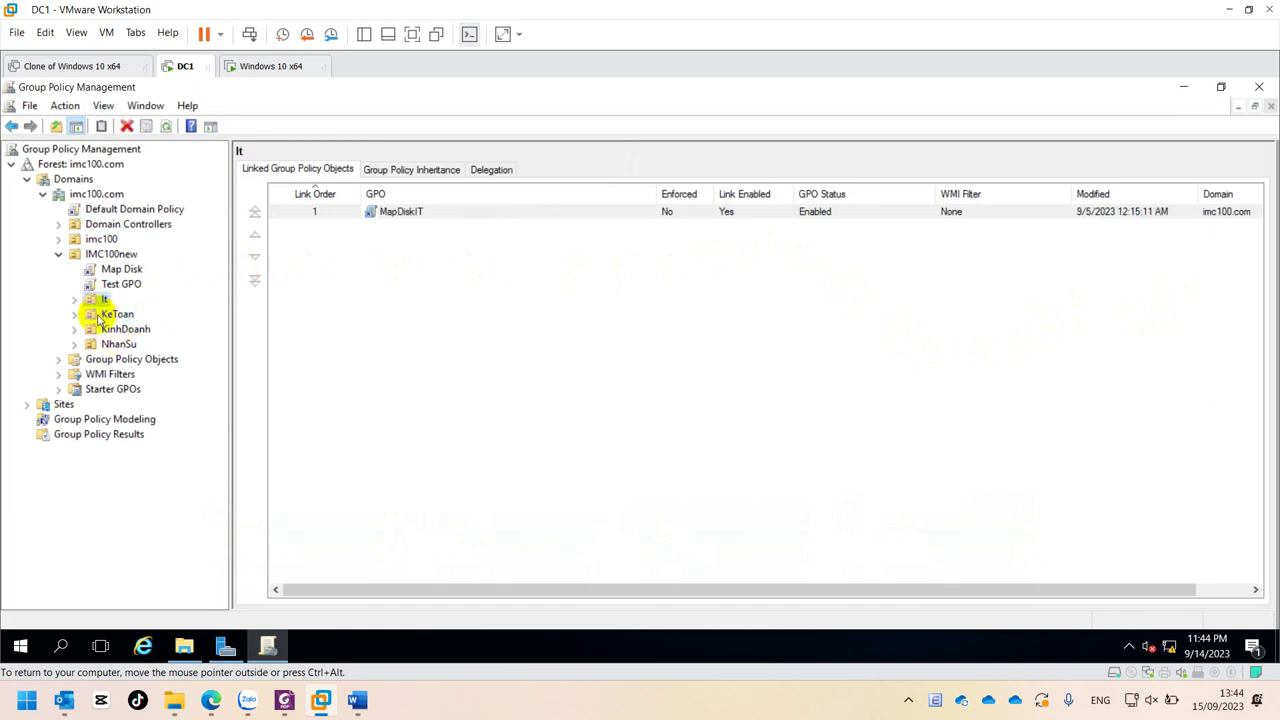
pyautogui.click(99, 316)
pyautogui.click(103, 256)
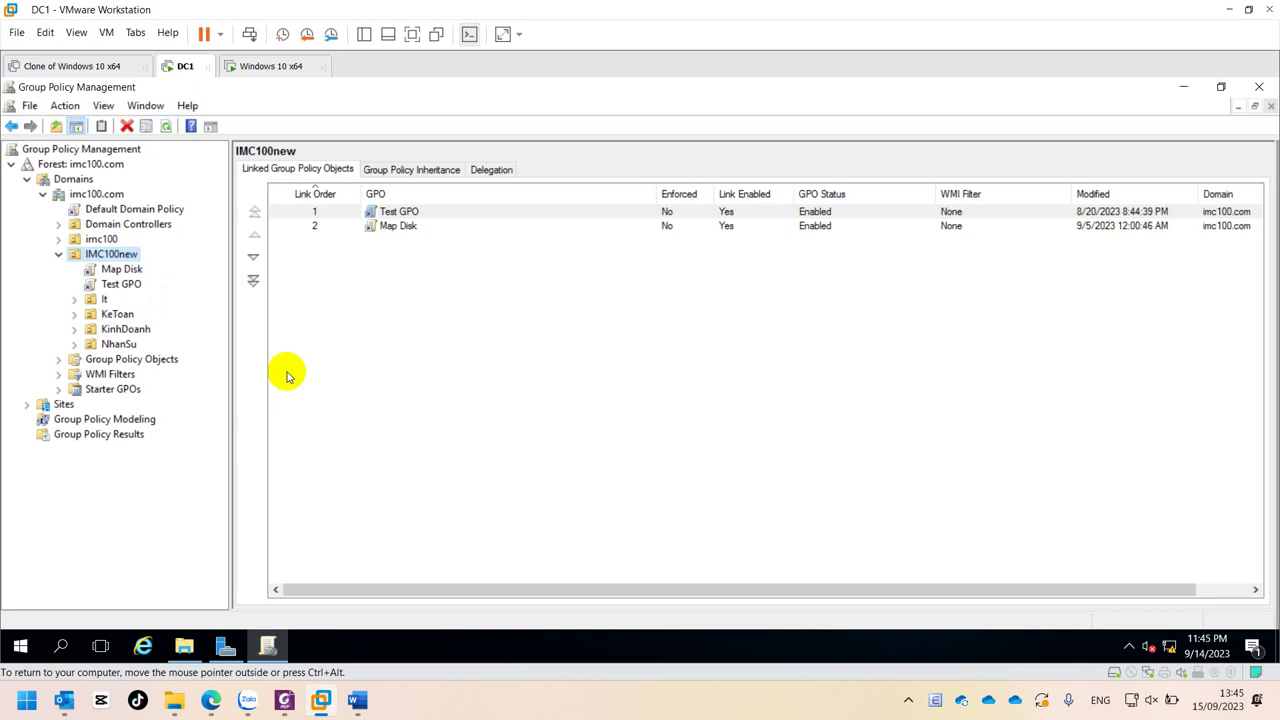
# - Create a GPO named CaiWinrar linked to IMC100new and select its new link
pyautogui.rightClick(106, 256)
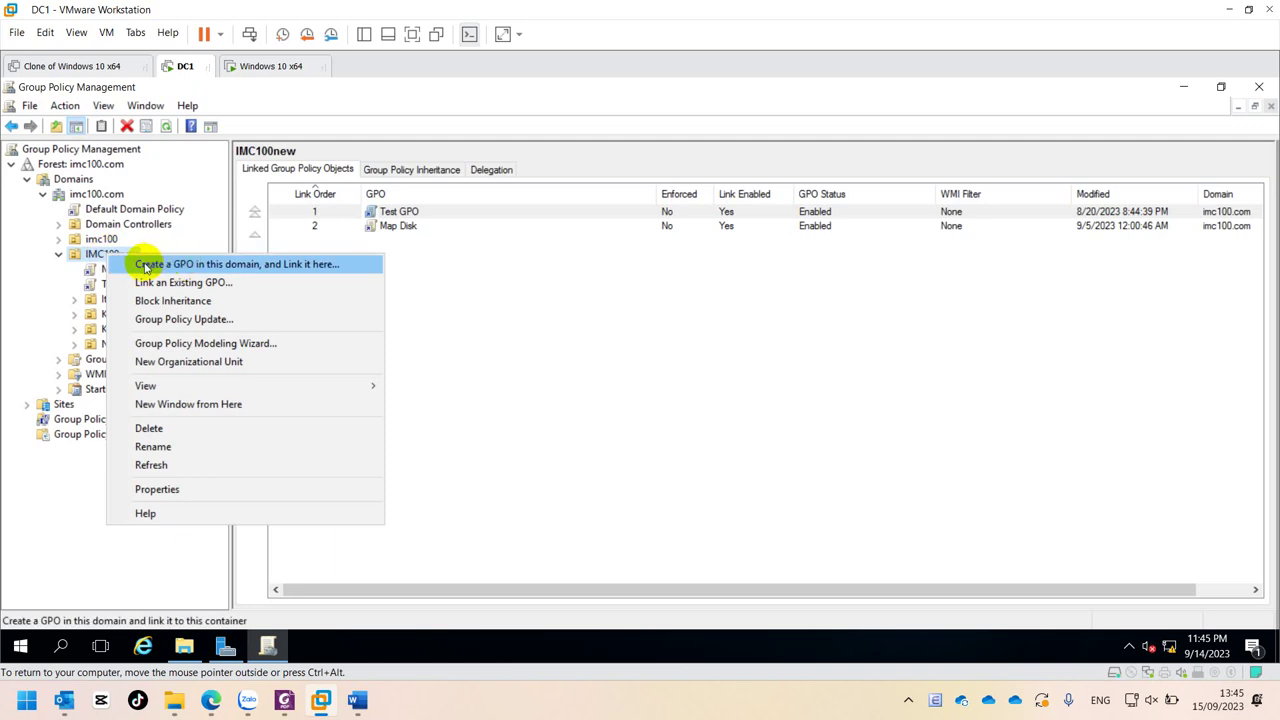
pyautogui.click(176, 265)
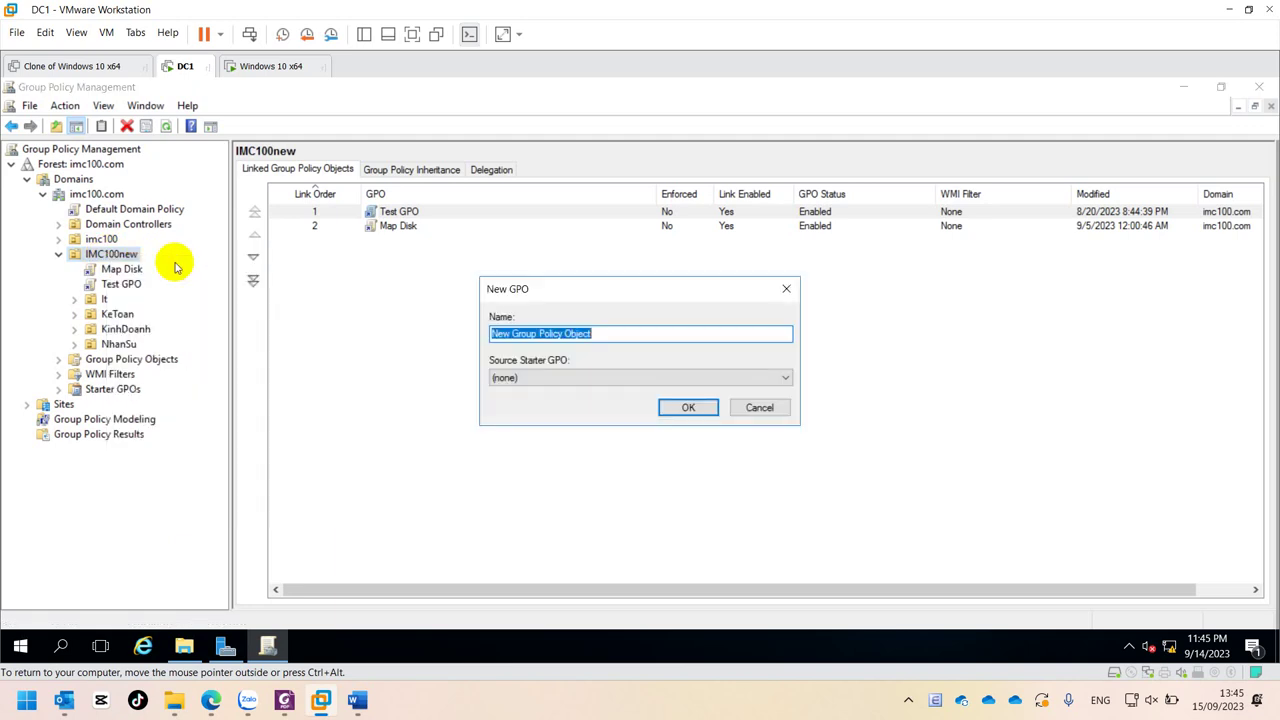
pyautogui.write('Cal')
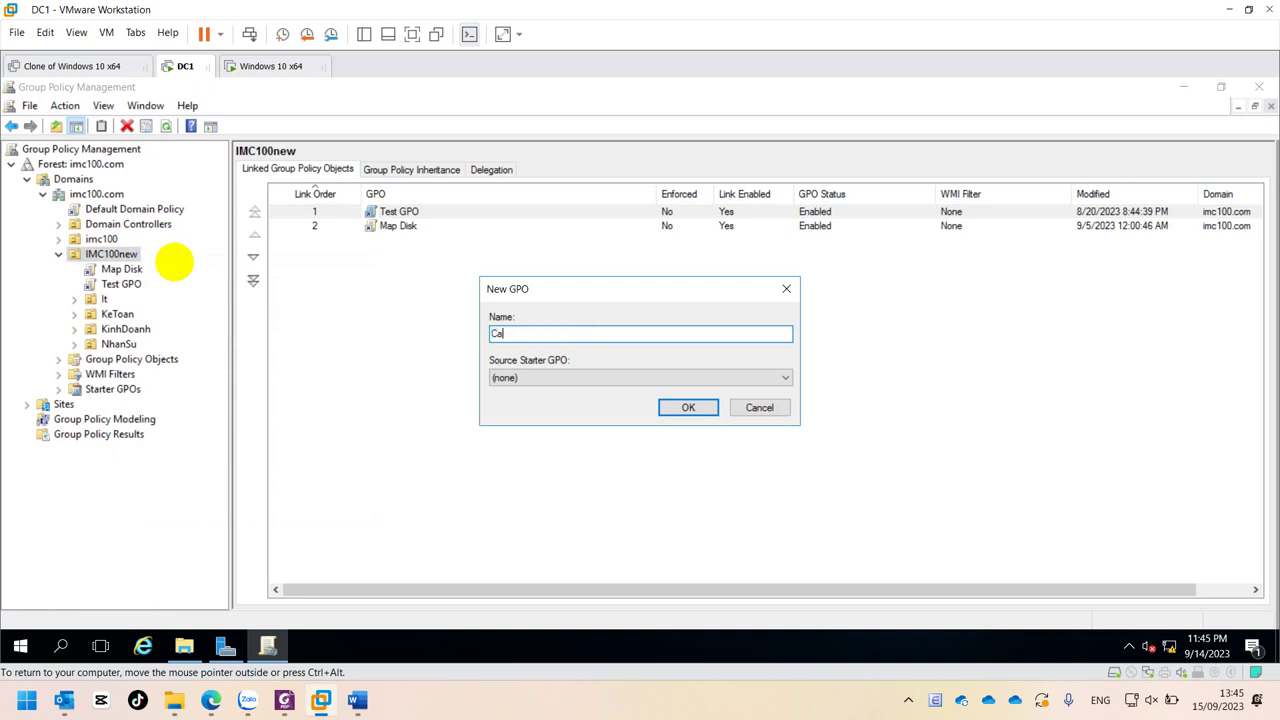
pyautogui.write('Winrar')
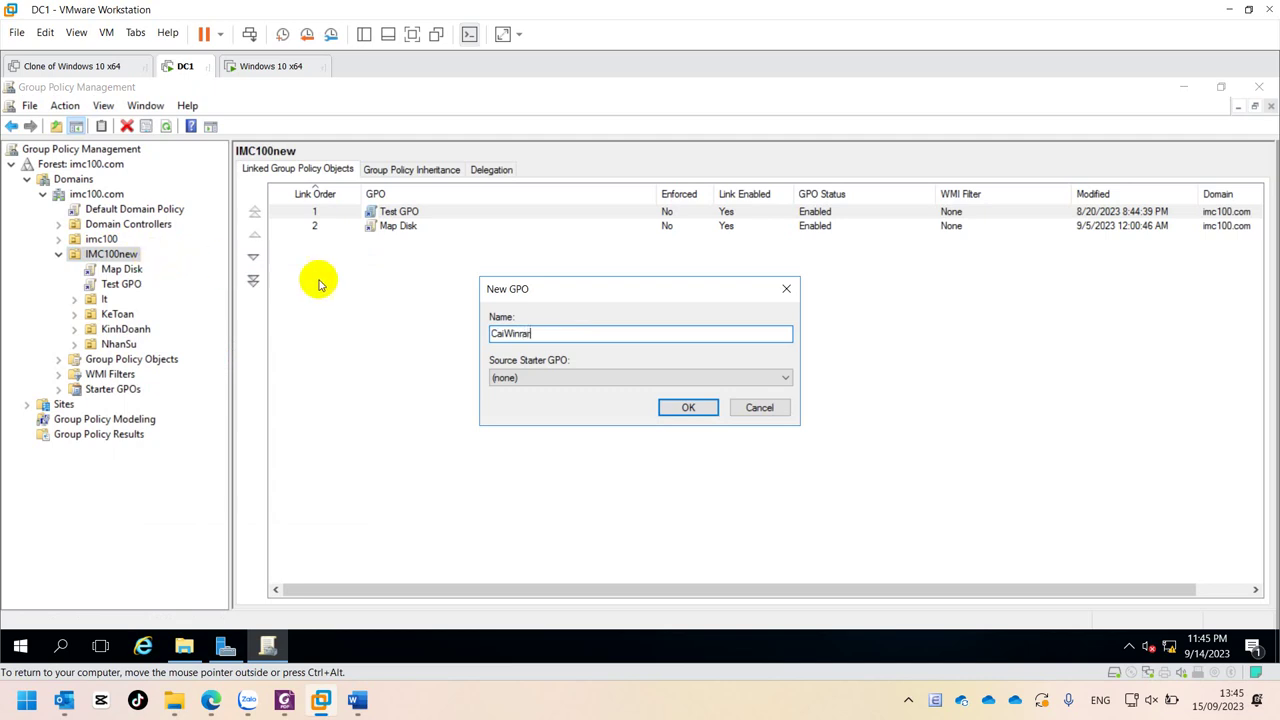
pyautogui.click(689, 408)
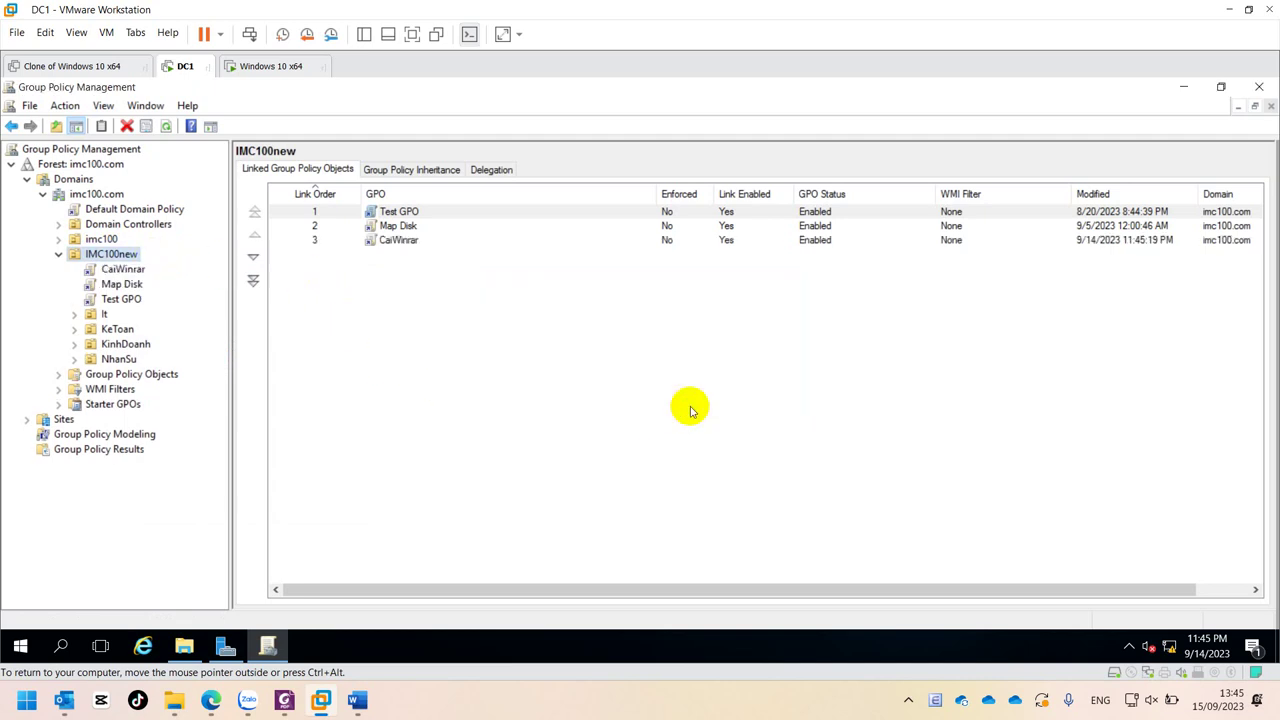
pyautogui.click(397, 252)
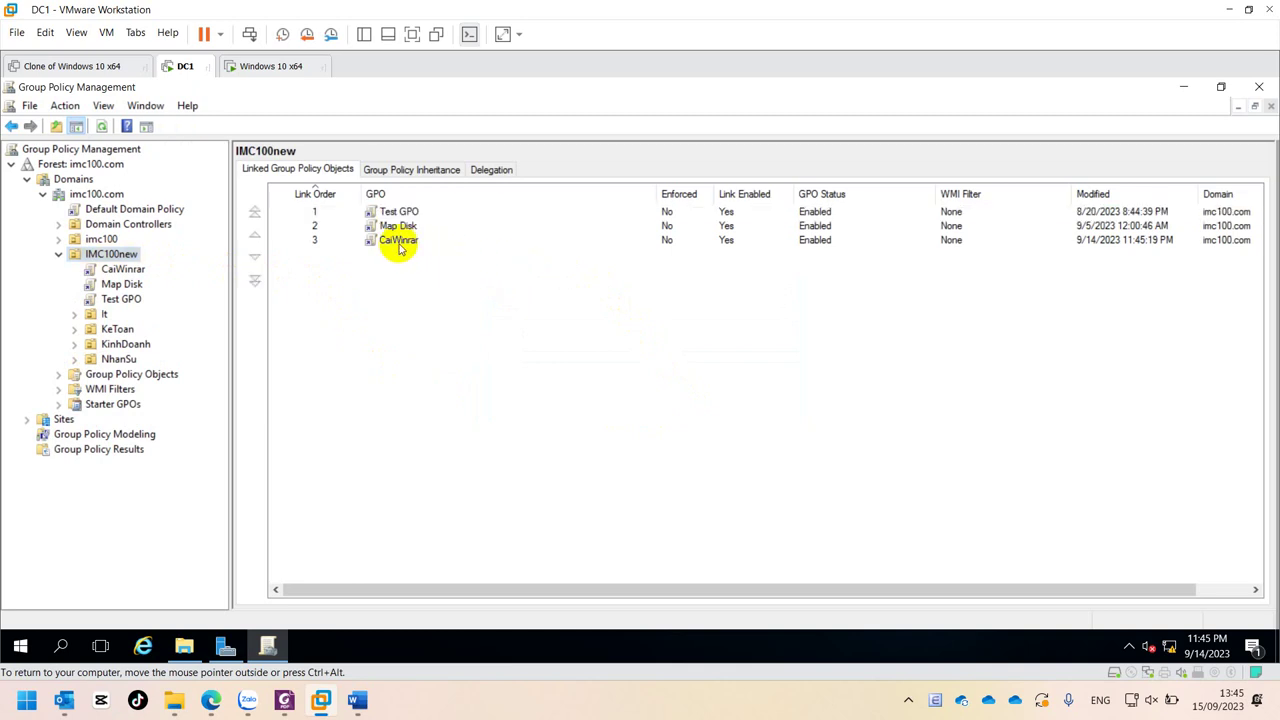
pyautogui.click(397, 246)
# - Open CaiWinrar in a maximized policy editor and explore Computer Configuration's Windows Settings
pyautogui.rightClick(399, 249)
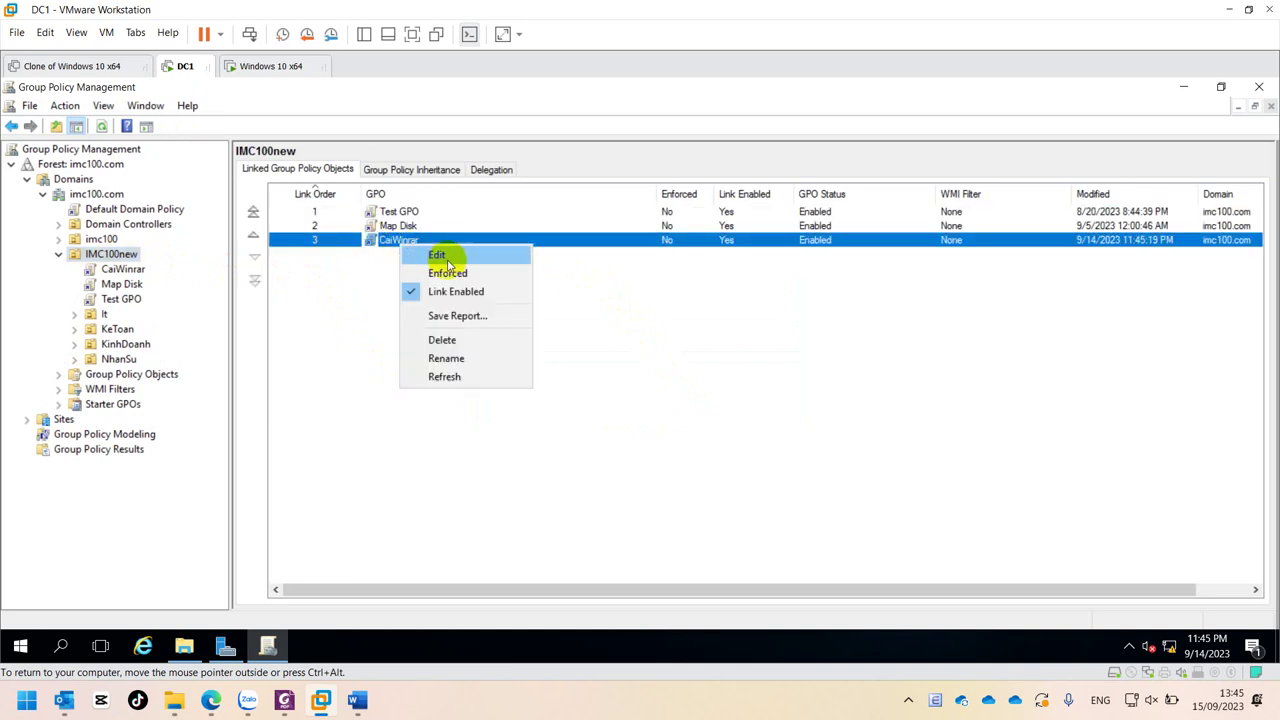
pyautogui.click(448, 265)
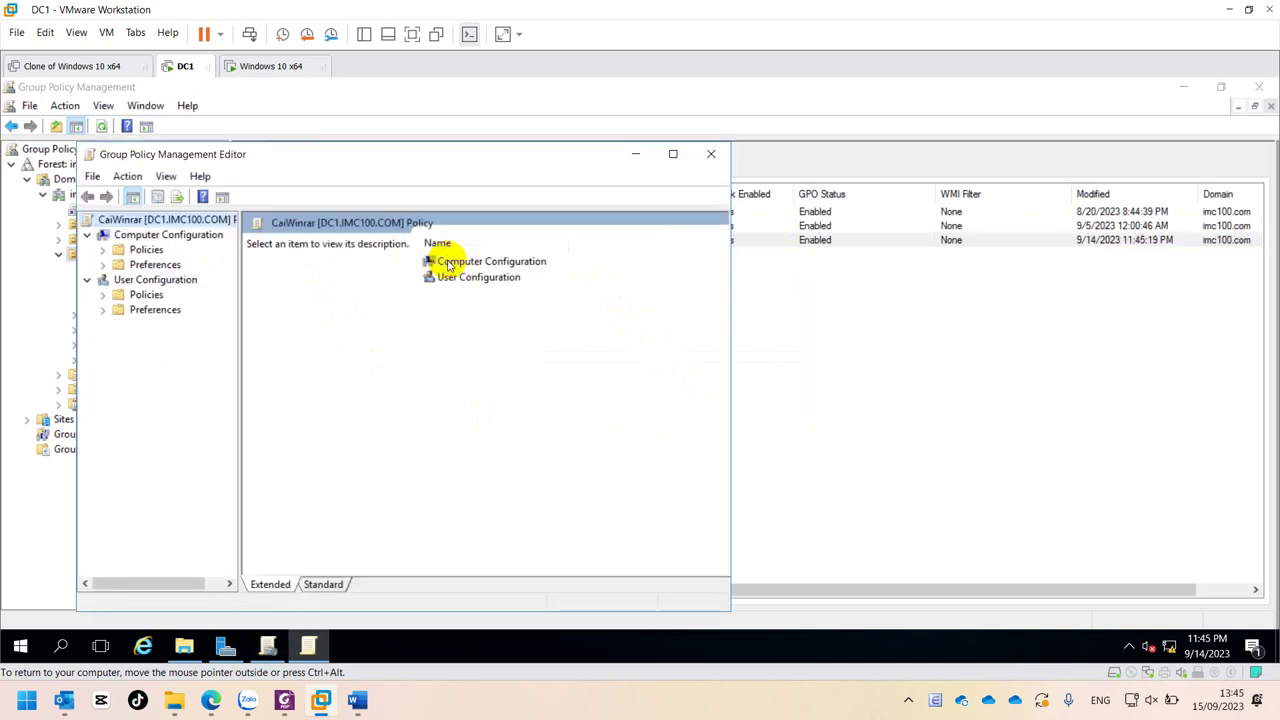
pyautogui.click(673, 154)
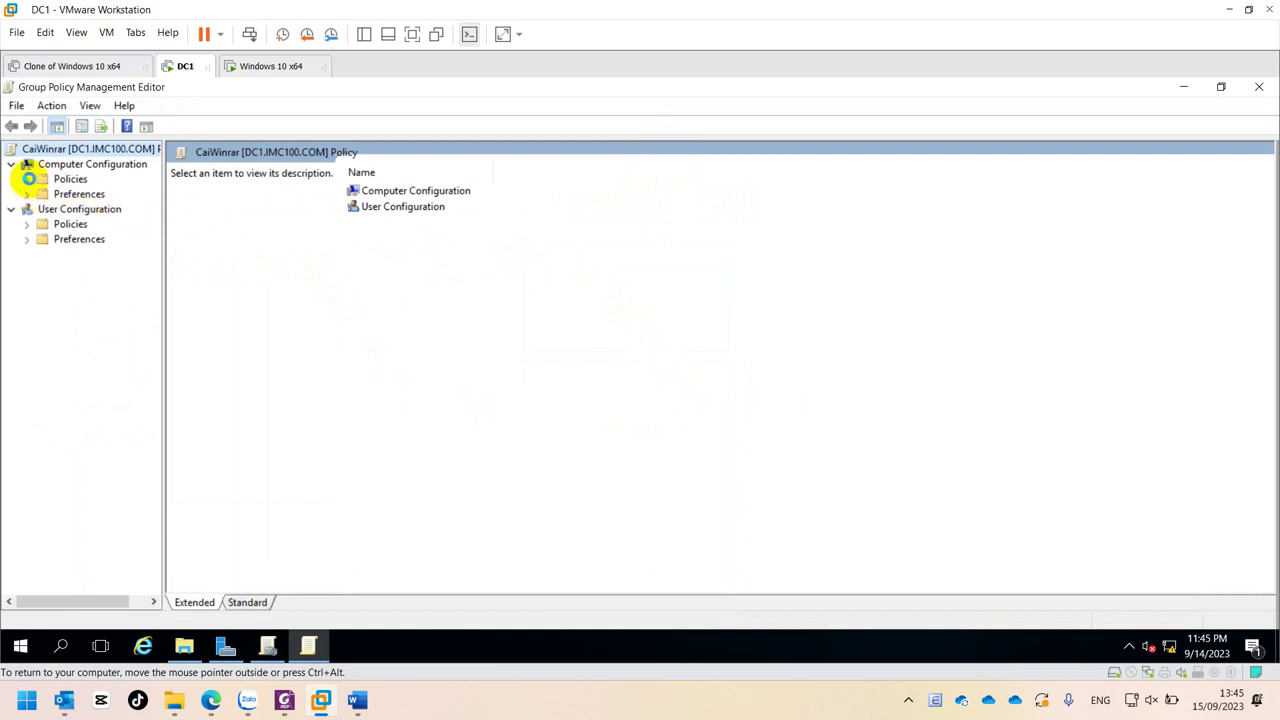
pyautogui.click(28, 180)
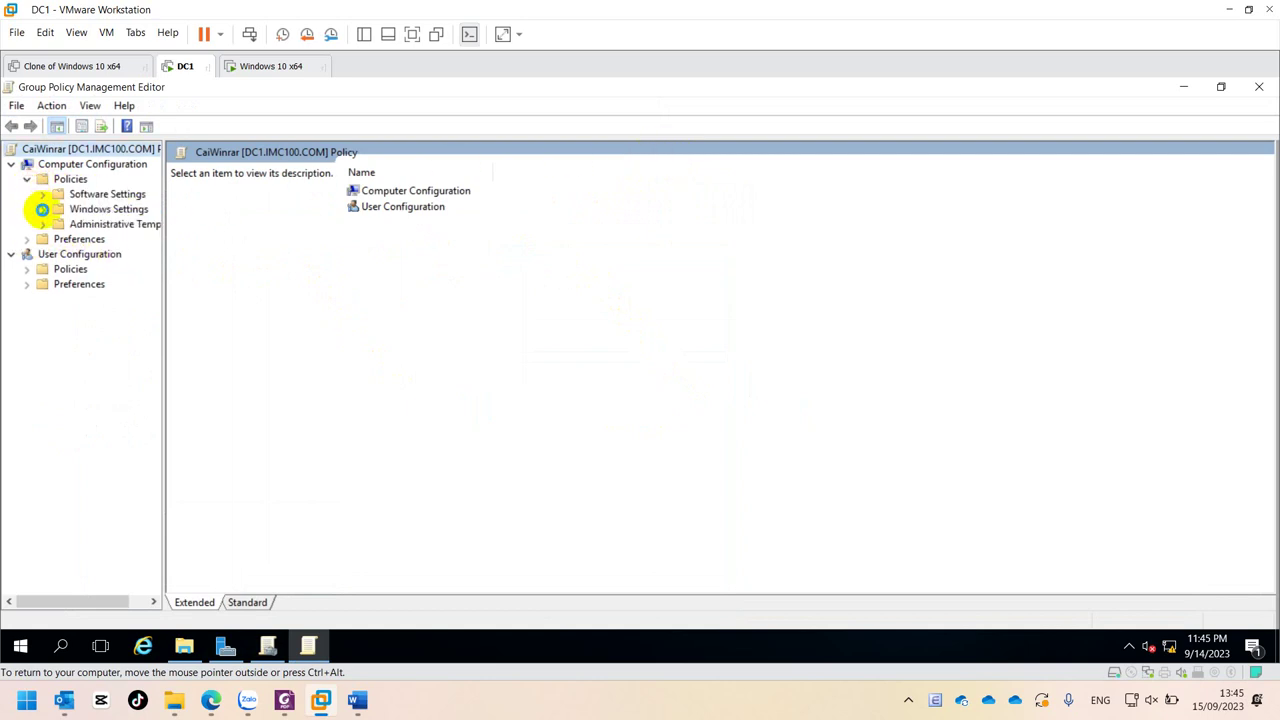
pyautogui.doubleClick(115, 210)
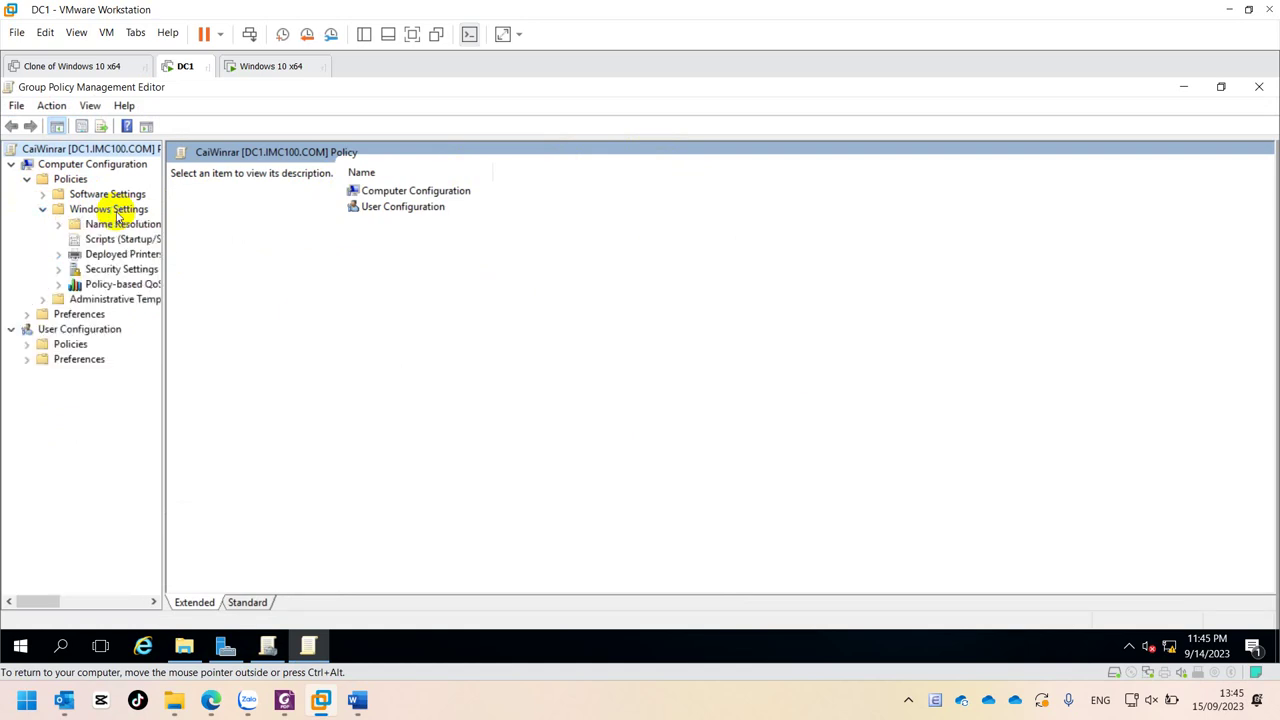
pyautogui.moveTo(165, 214); pyautogui.dragTo(306, 217)
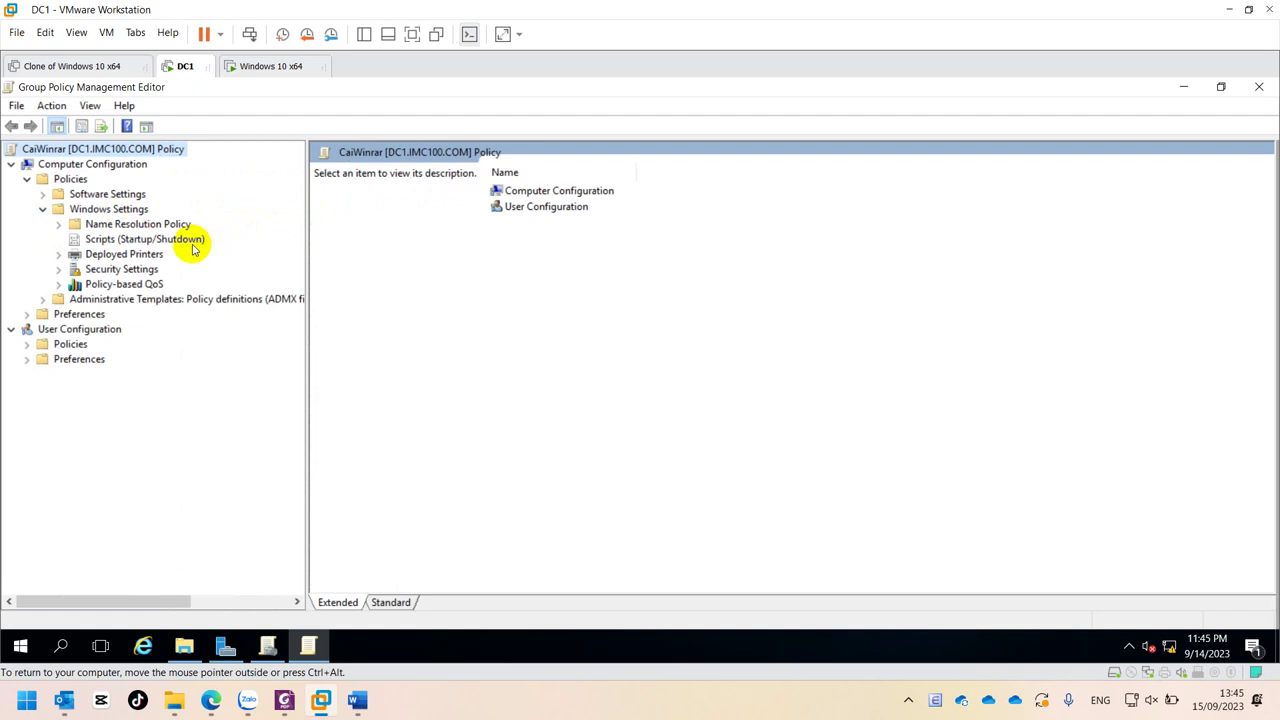
pyautogui.click(115, 254)
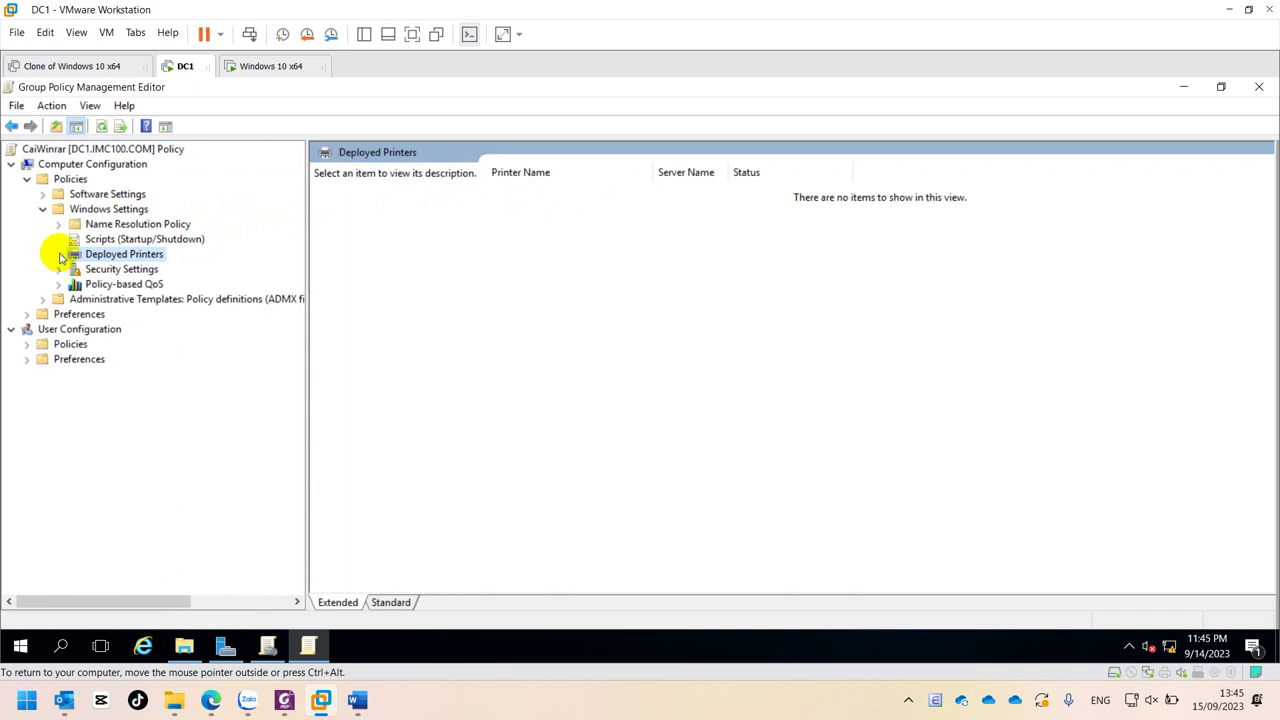
# - Expand User Configuration > Policies > Software Settings and show the empty Software installation list
pyautogui.click(26, 344)
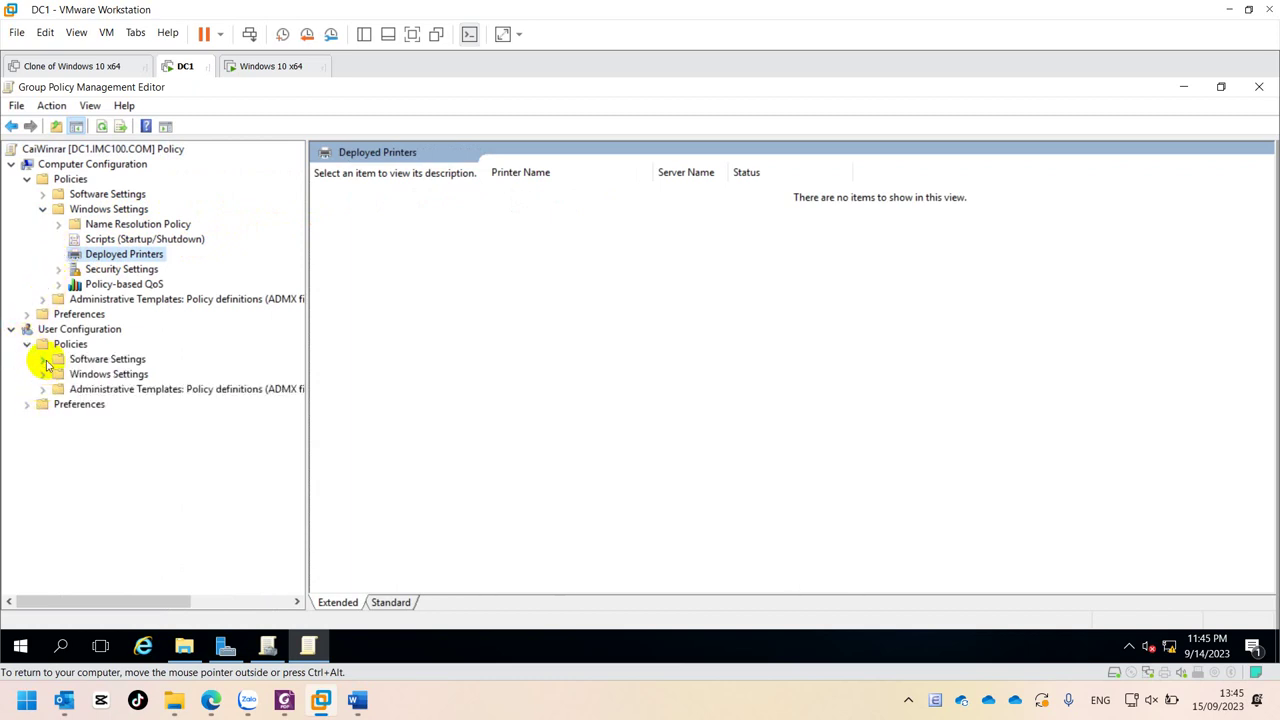
pyautogui.click(42, 359)
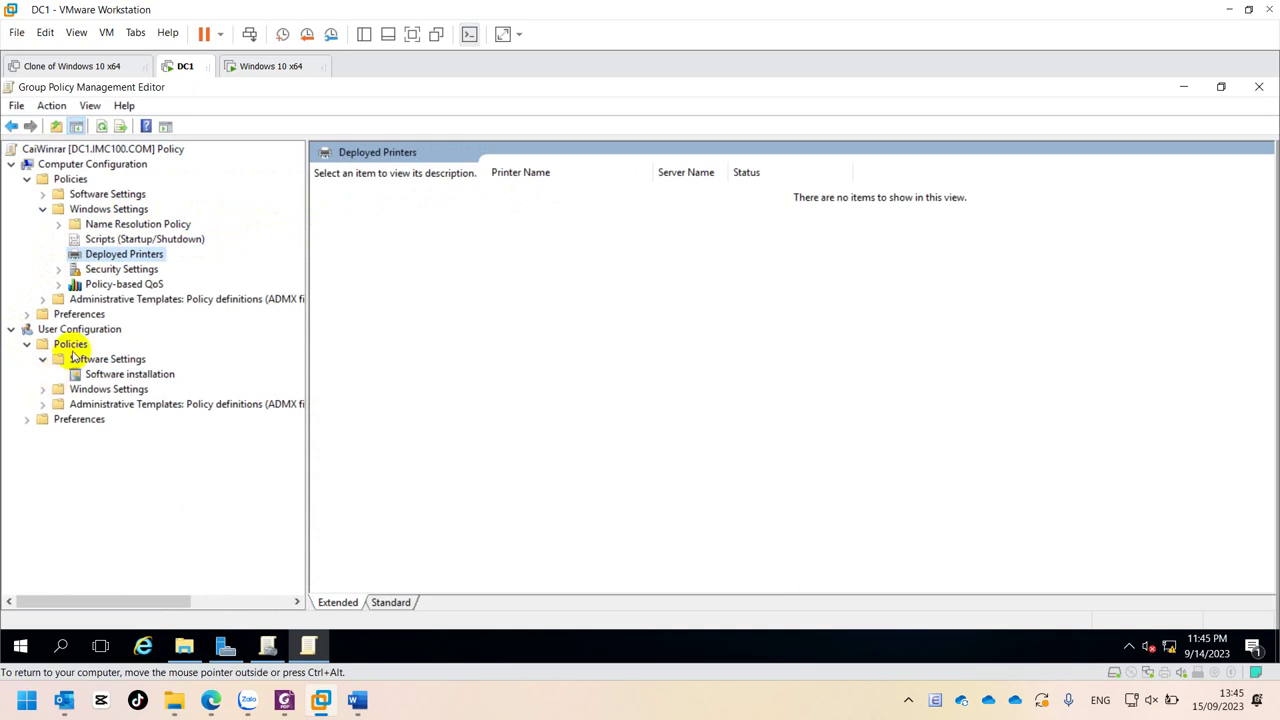
pyautogui.click(42, 194)
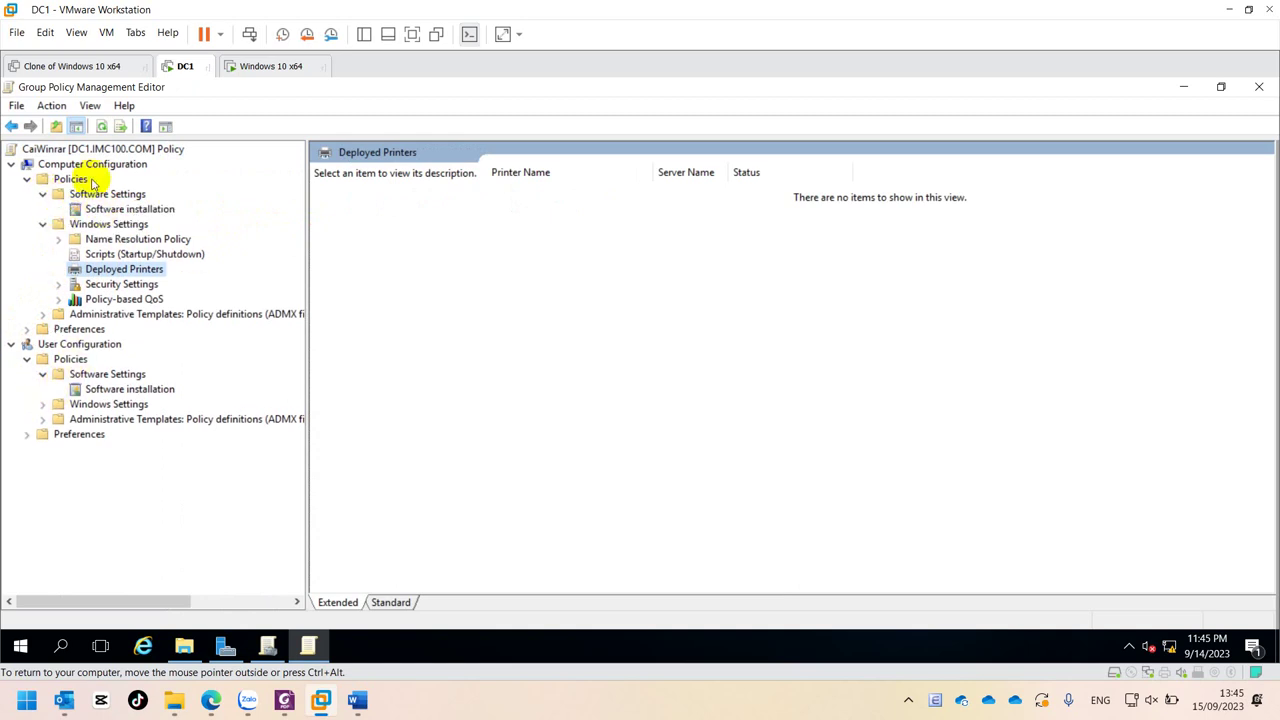
pyautogui.click(66, 346)
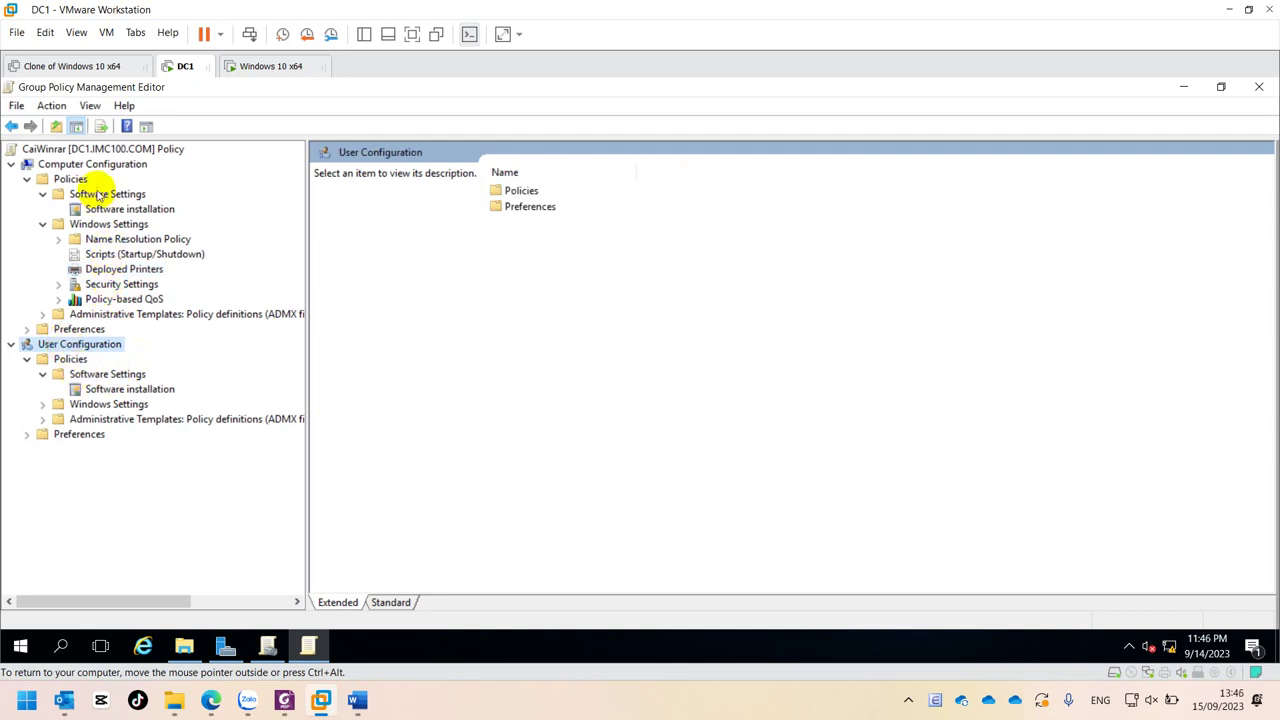
pyautogui.click(62, 163)
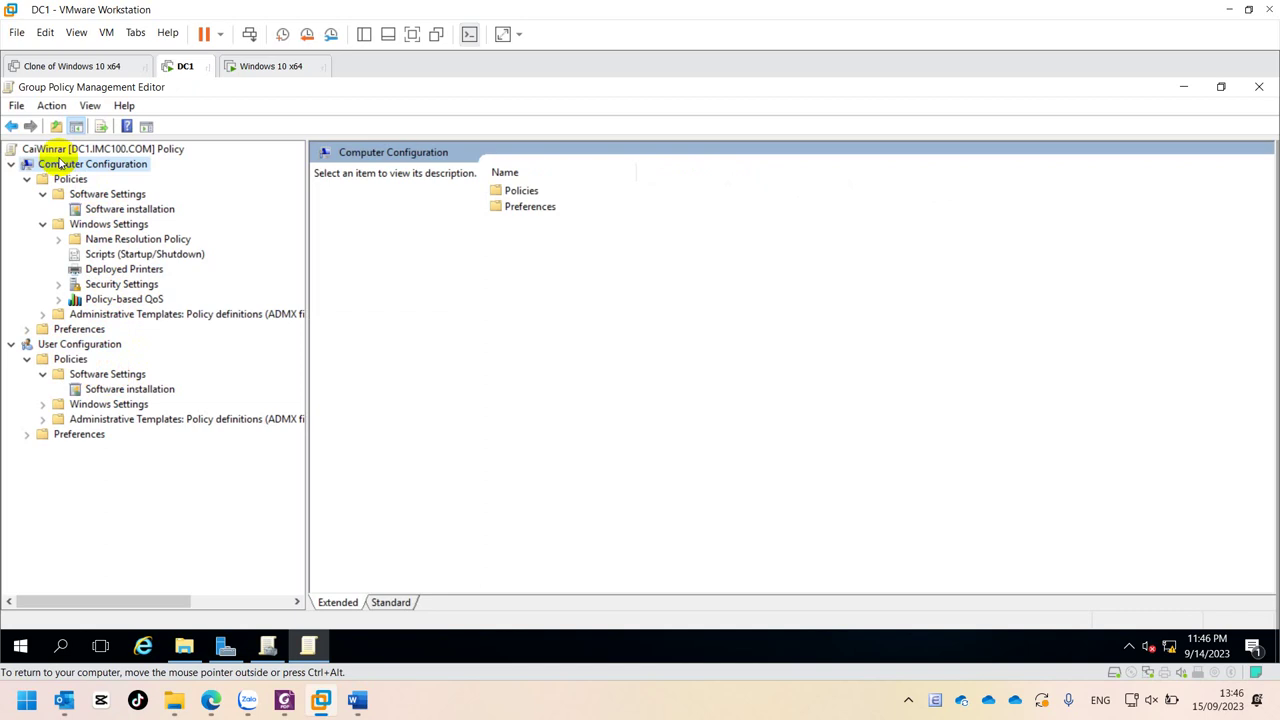
pyautogui.click(72, 344)
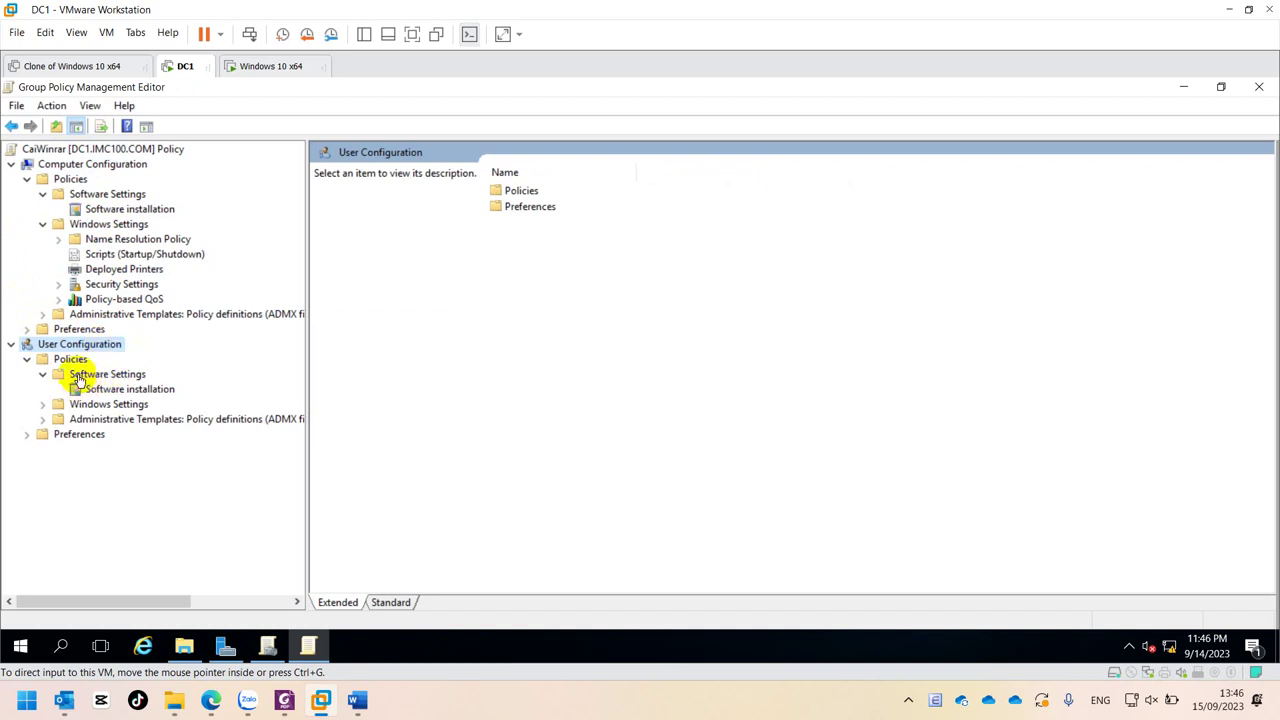
pyautogui.click(138, 374)
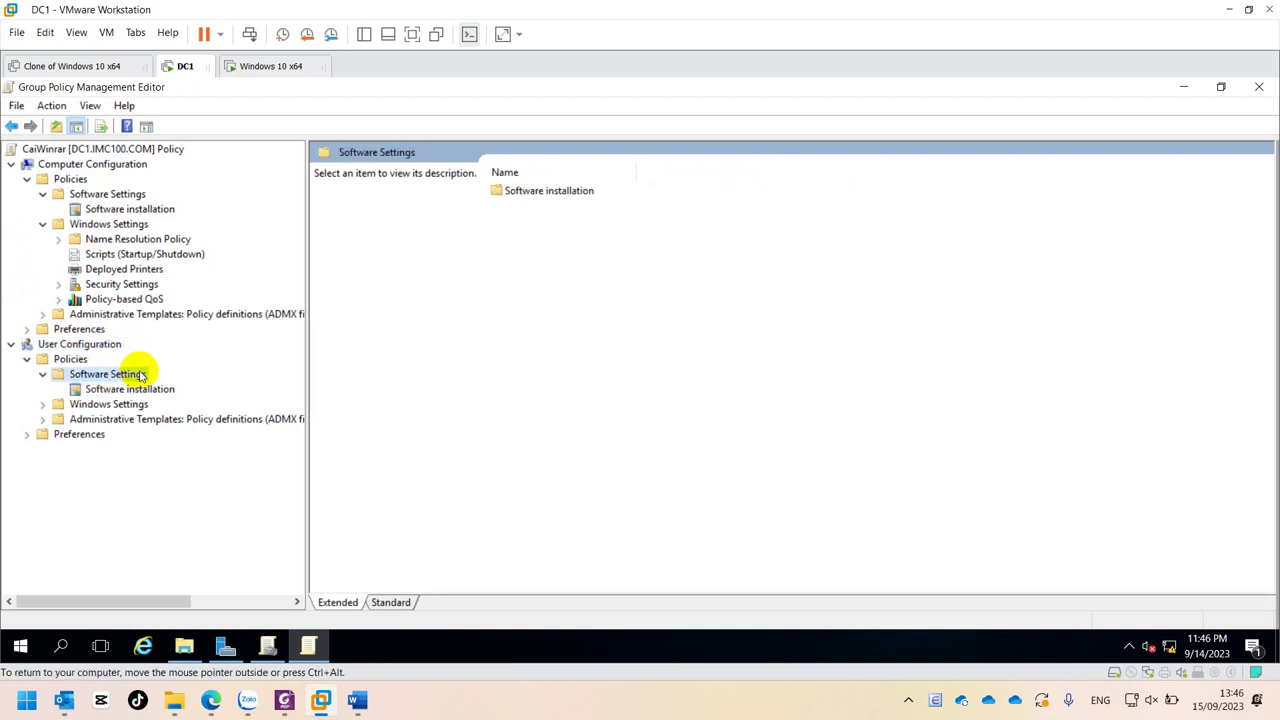
pyautogui.click(100, 389)
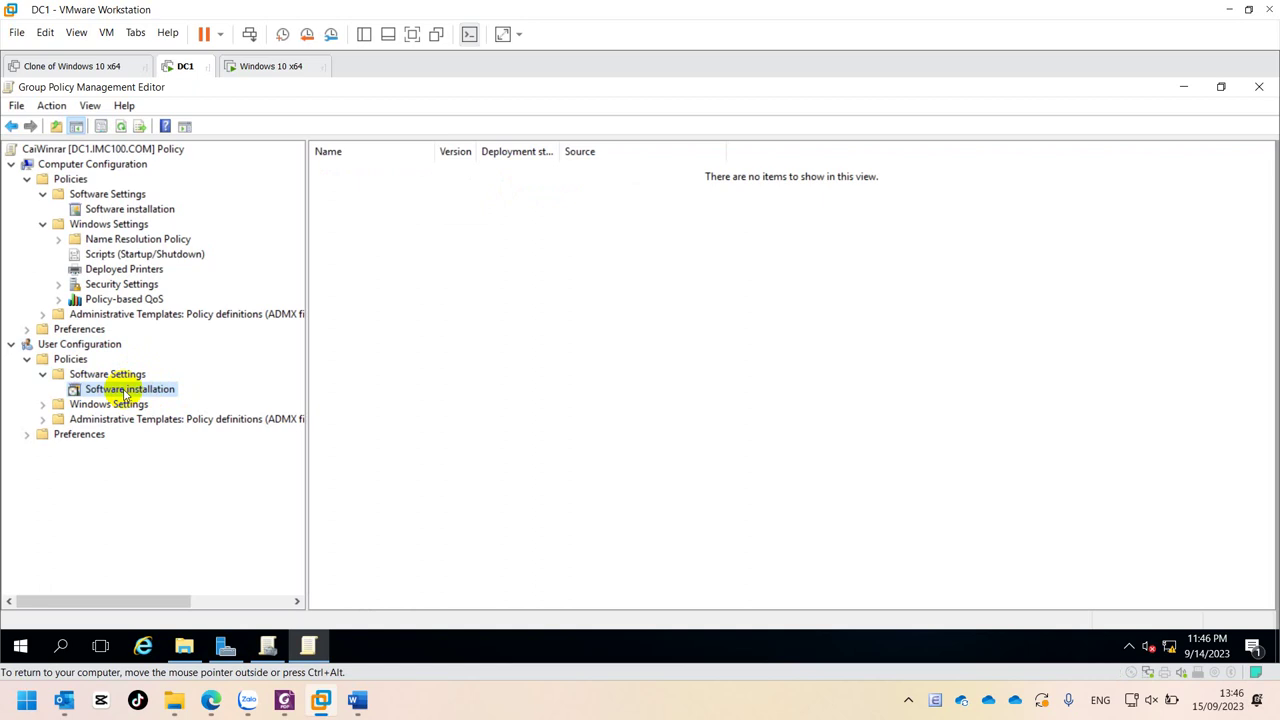
# - Add a new user software package, browsing to \\dc1\SOFT and choosing the WinRAR installer
pyautogui.rightClick(125, 393)
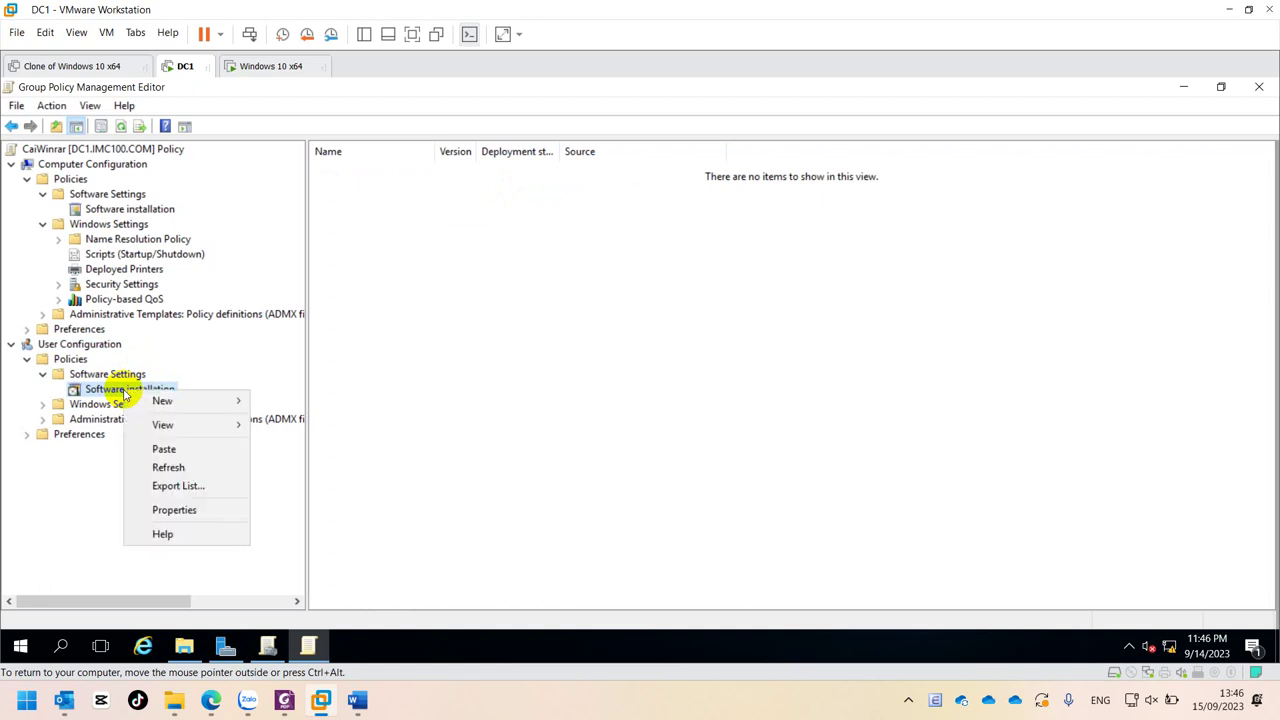
pyautogui.moveTo(163, 400)
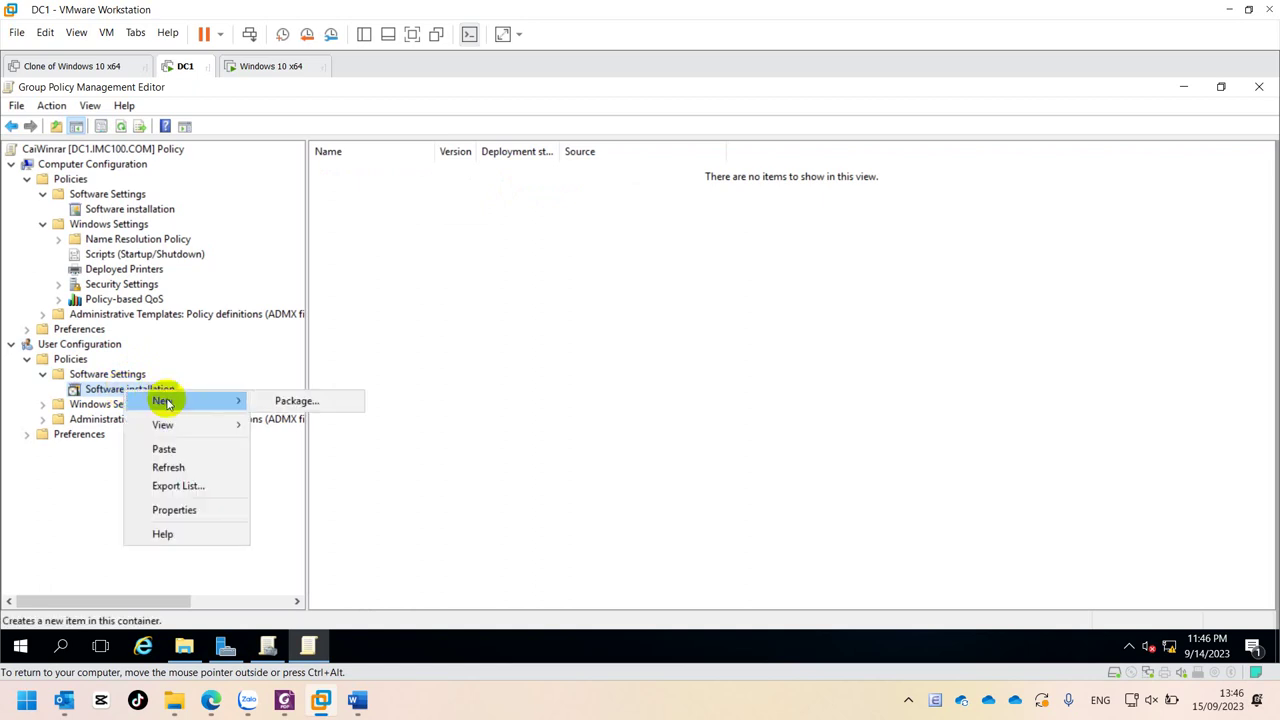
pyautogui.click(278, 403)
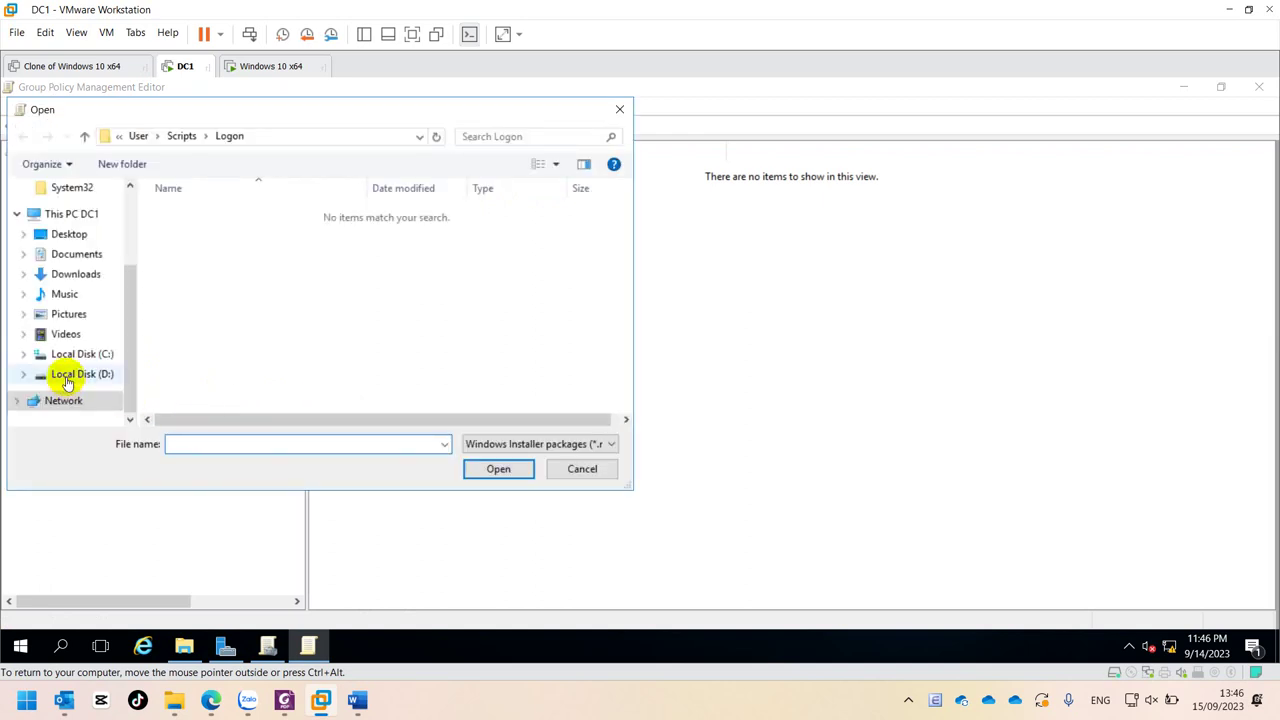
pyautogui.click(290, 135)
pyautogui.write('\\\\')
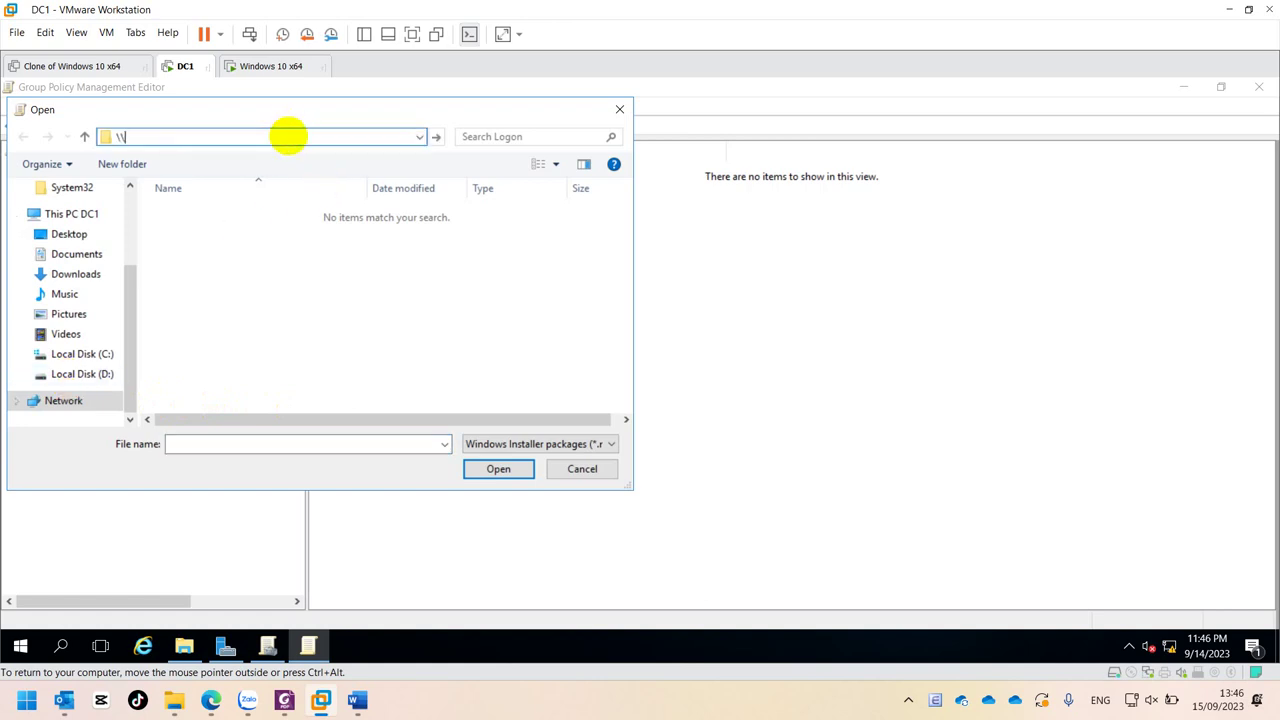
pyautogui.write('dc1\\')
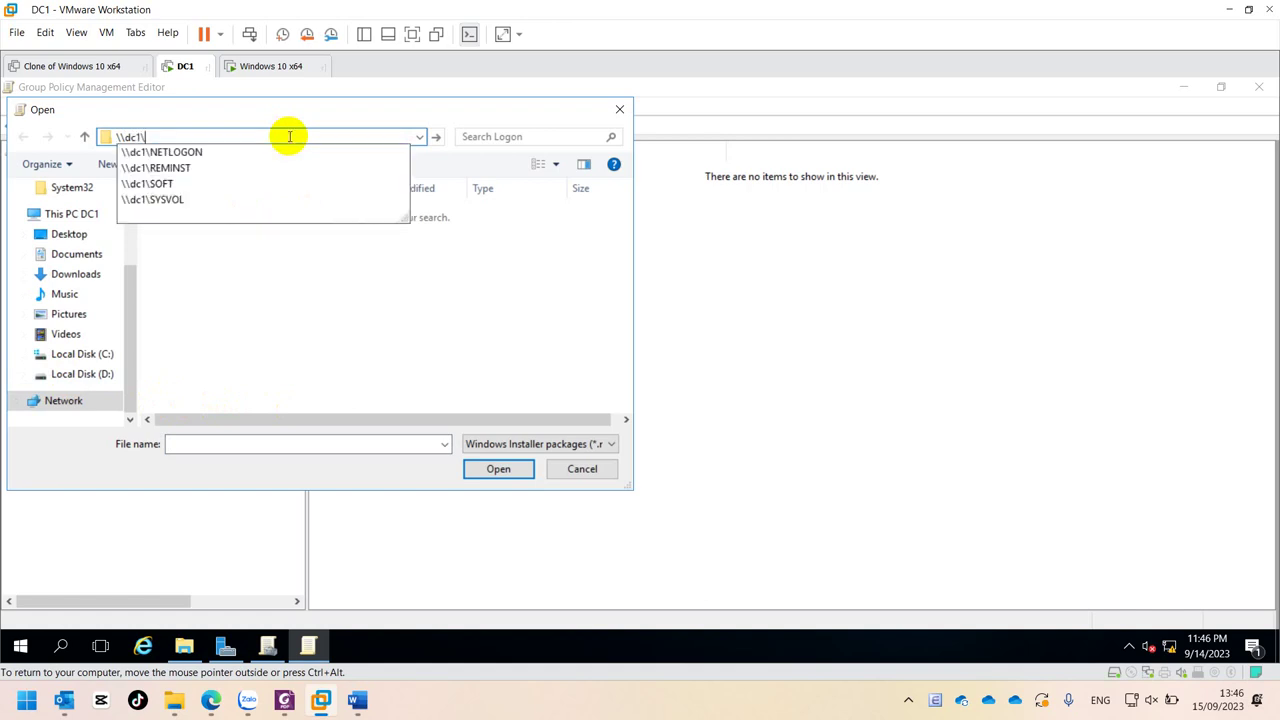
pyautogui.press('Down')
pyautogui.press('Down')
pyautogui.press('Down')
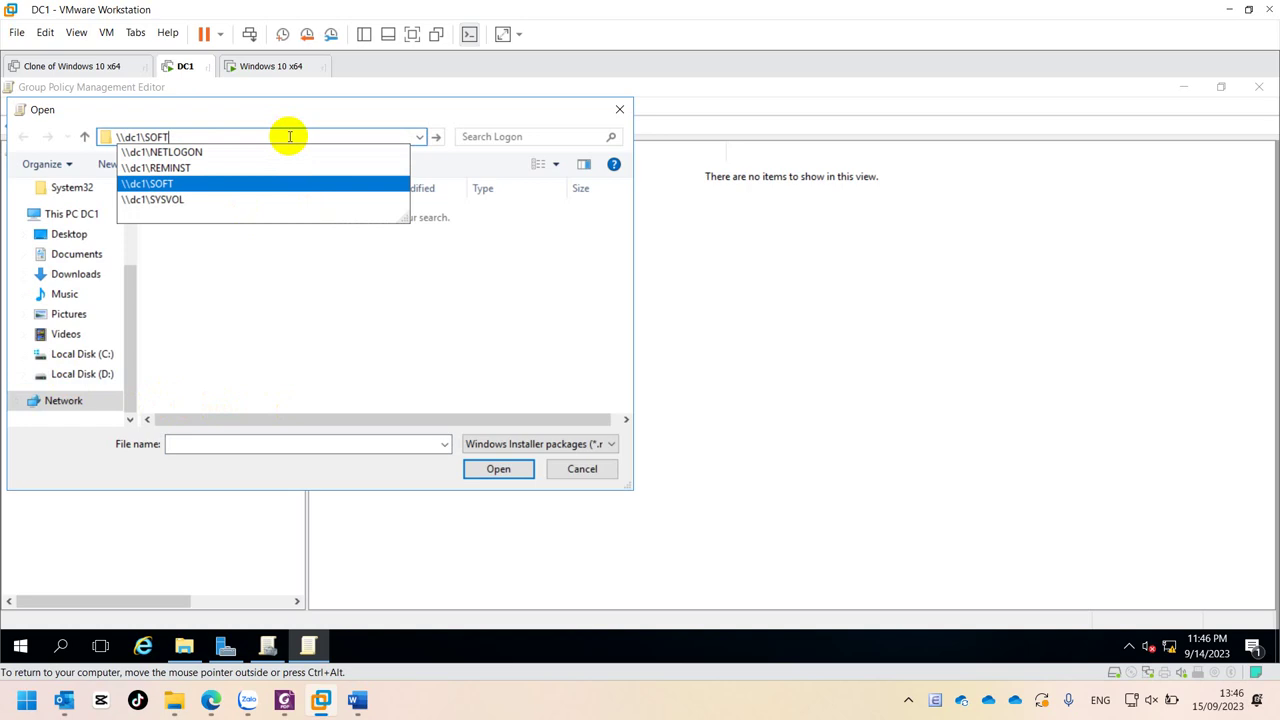
pyautogui.click(233, 184)
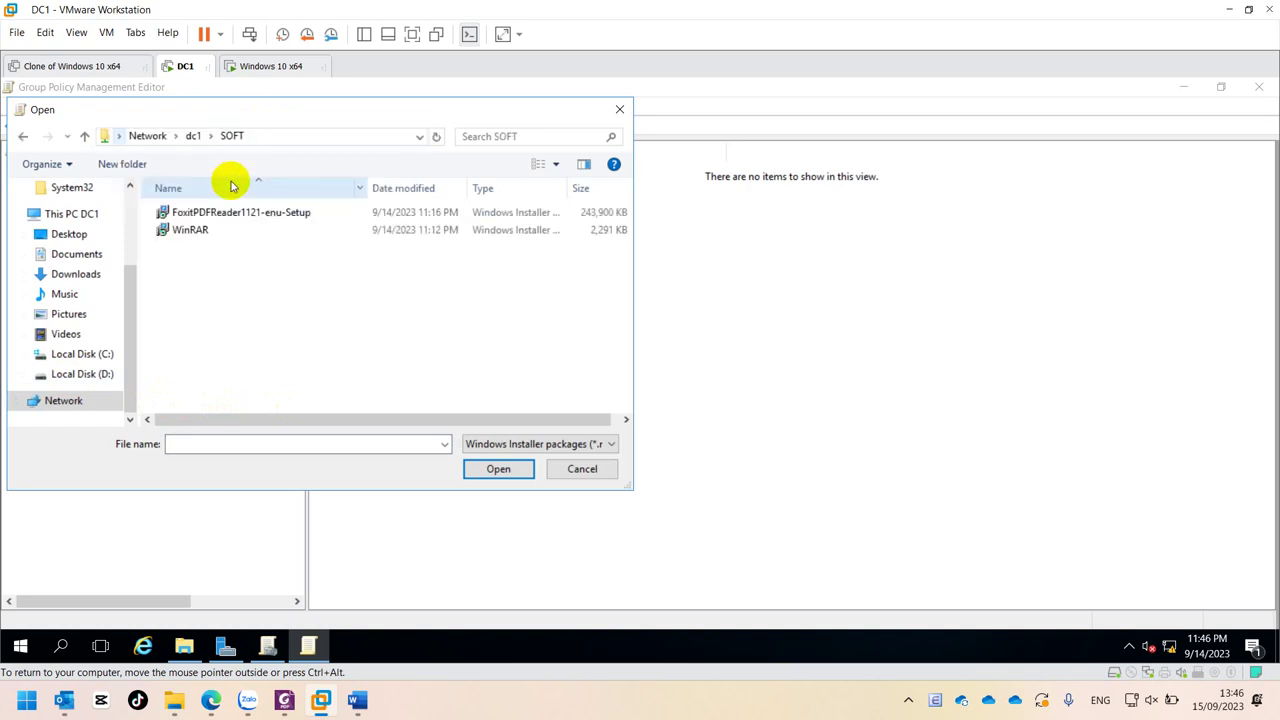
pyautogui.click(191, 233)
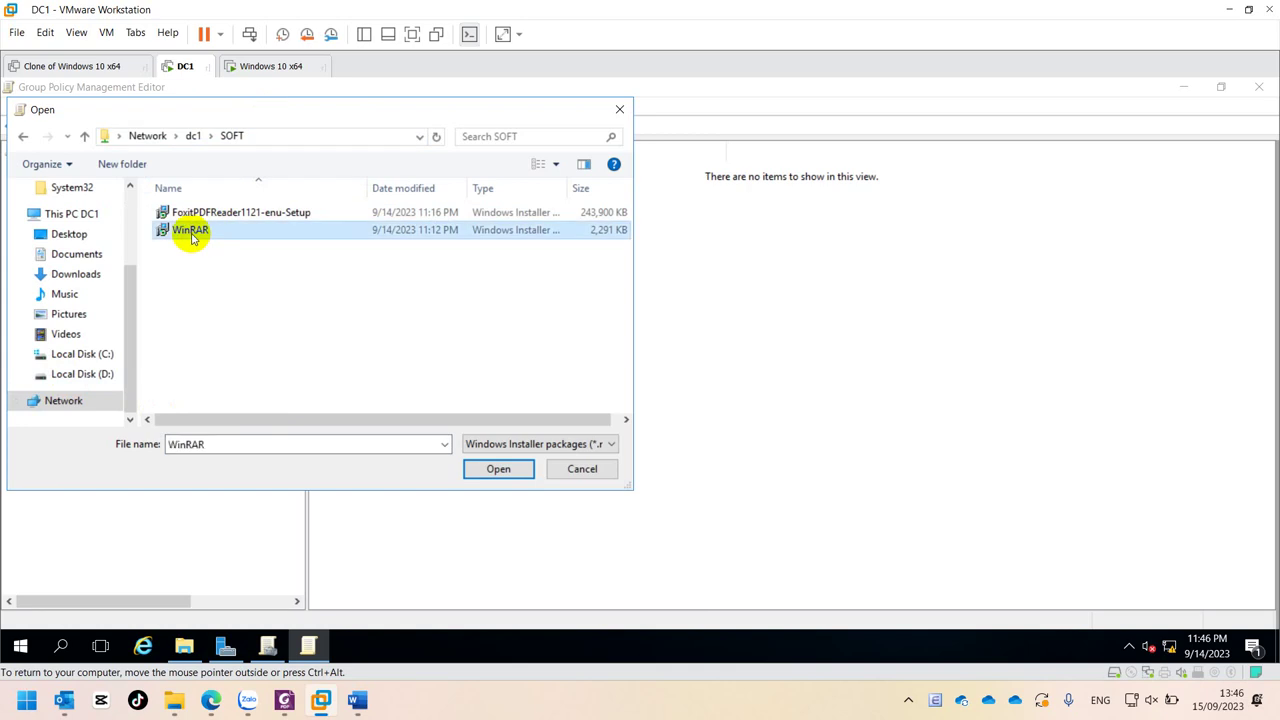
pyautogui.click(499, 470)
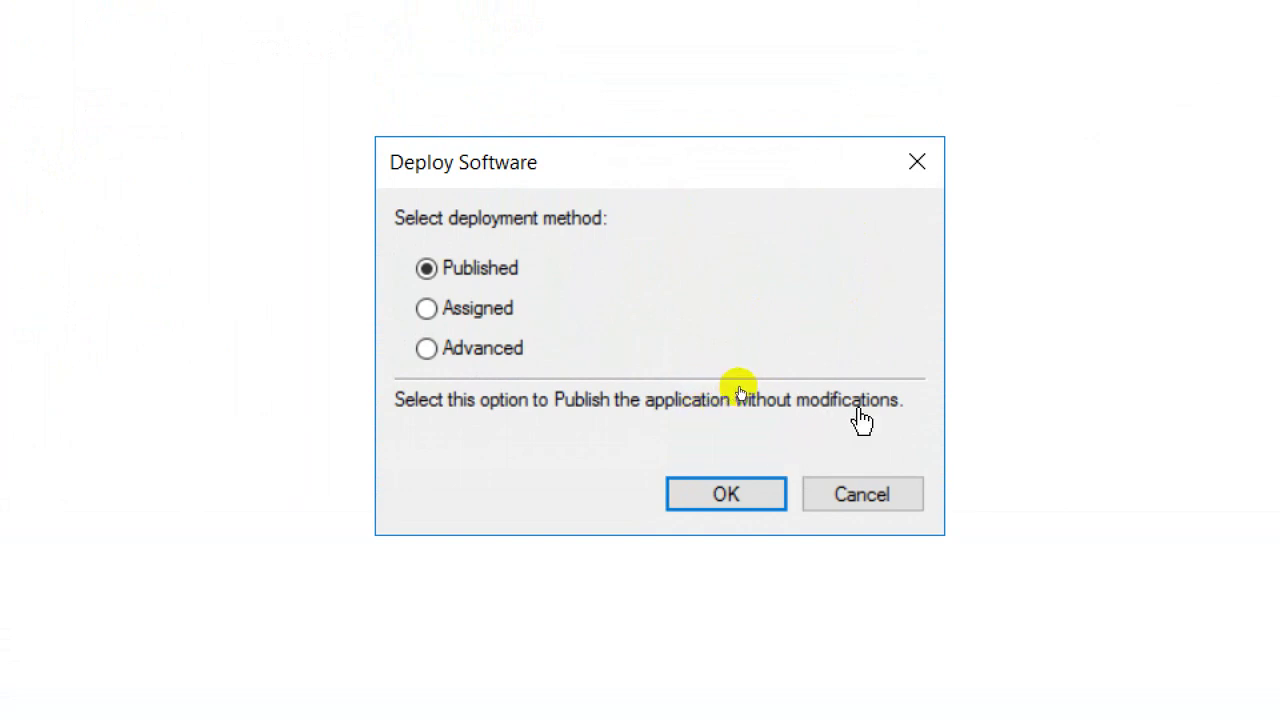
# - Choose Advanced as WinRAR's deployment method, after briefly trying Assigned
pyautogui.click(477, 320)
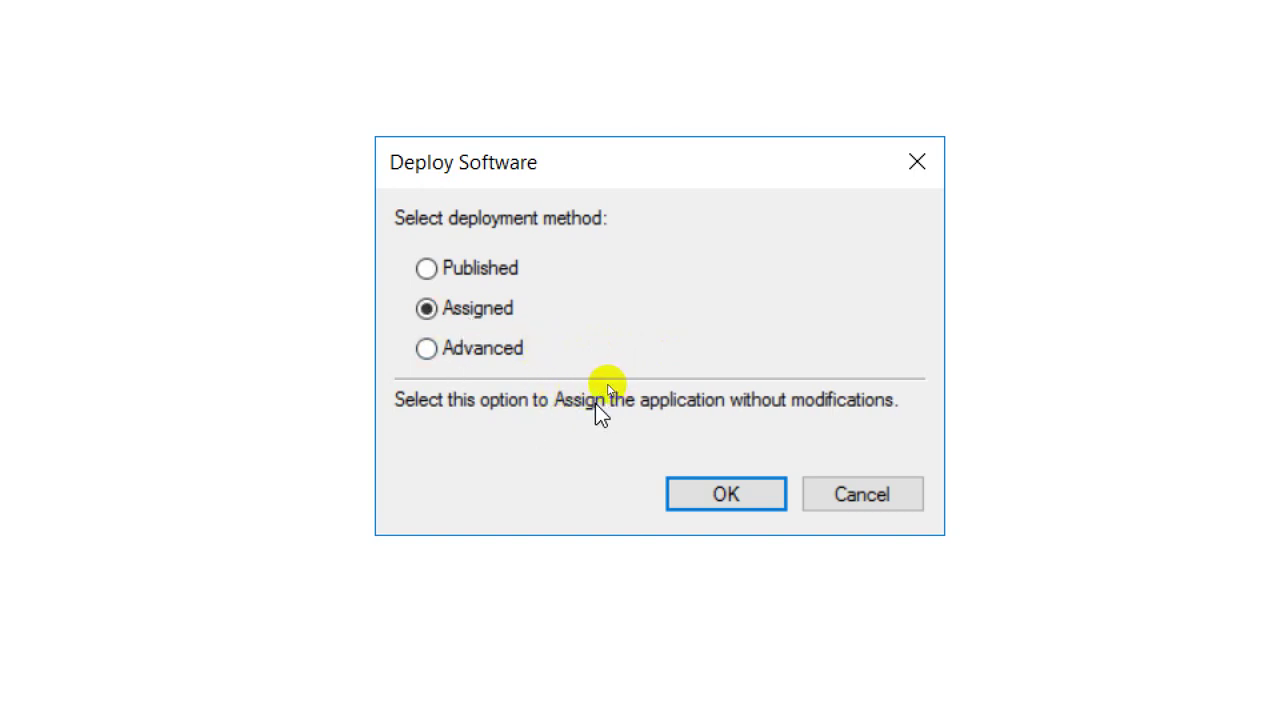
pyautogui.click(497, 354)
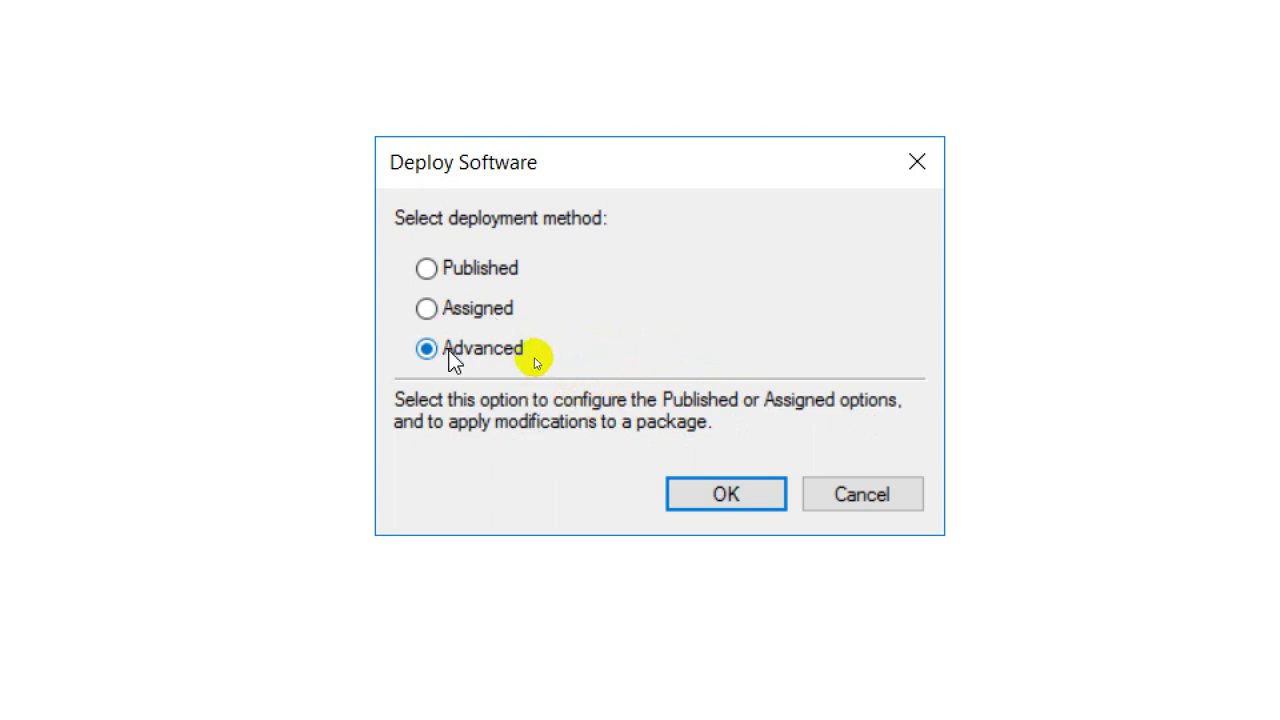
pyautogui.click(702, 499)
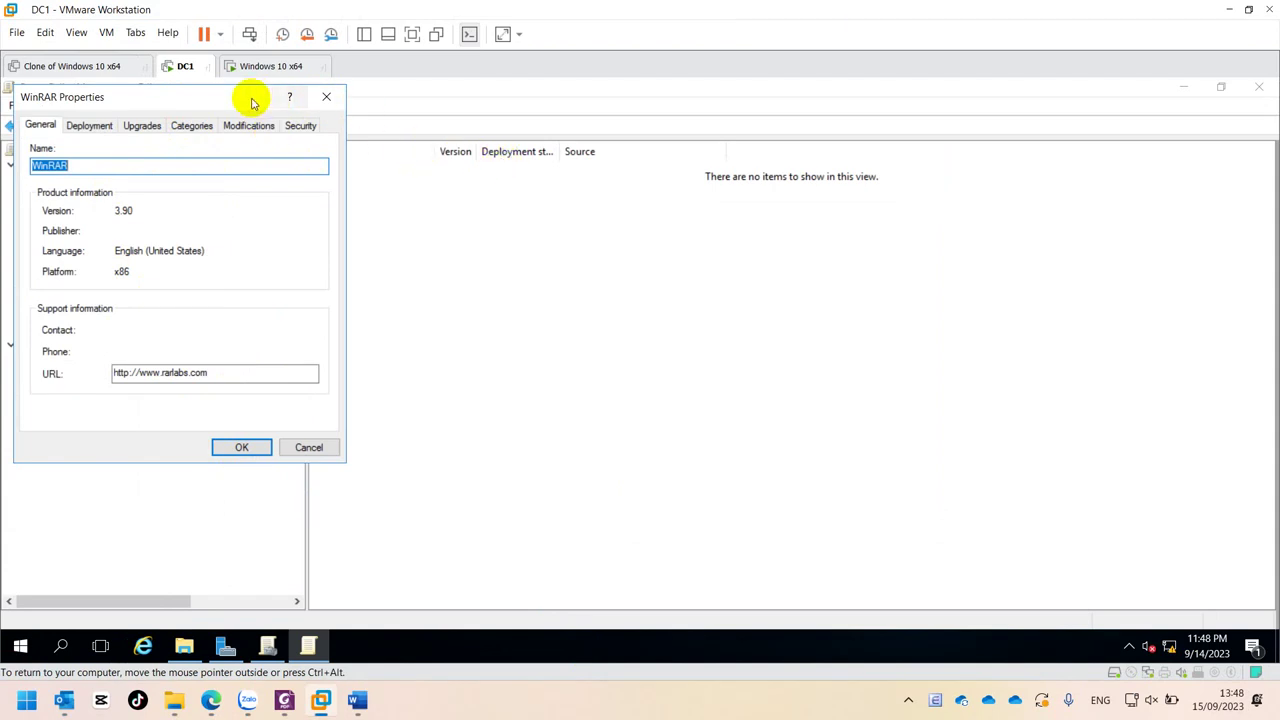
# - Move the WinRAR Properties dialog aside, check its Name and support URL, then view Deployment
pyautogui.moveTo(249, 100); pyautogui.dragTo(610, 137)
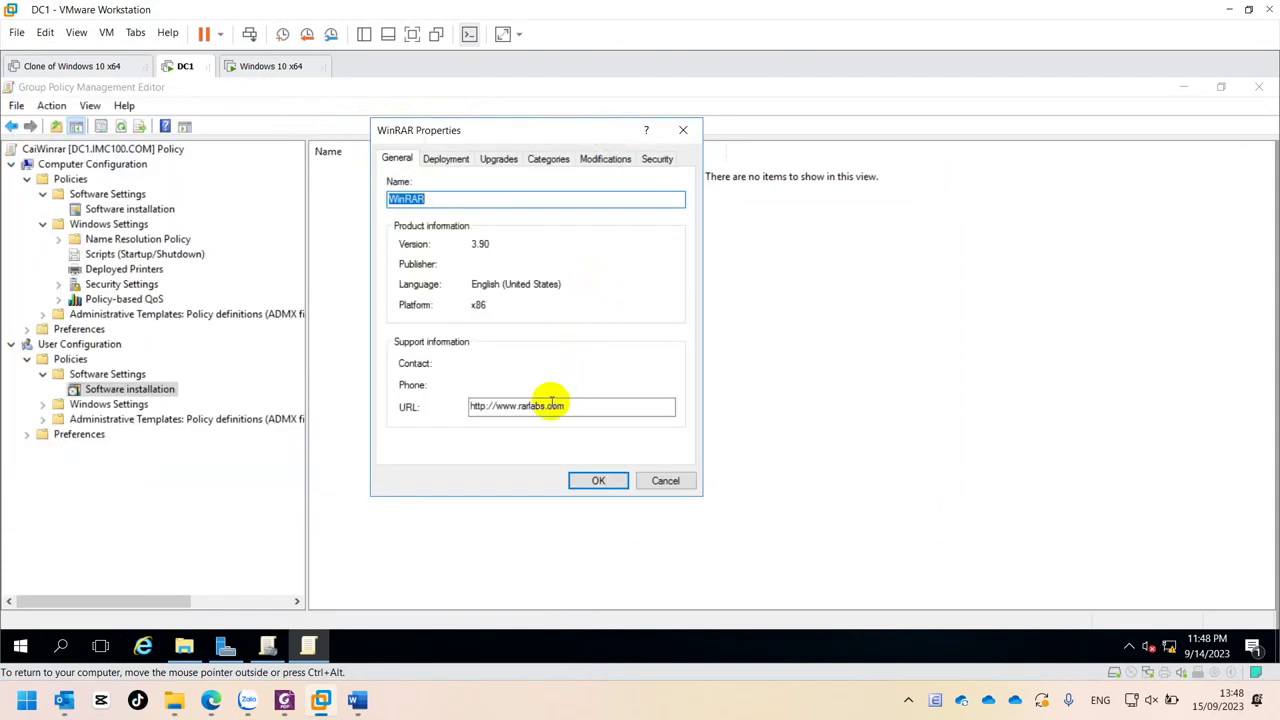
pyautogui.click(585, 410)
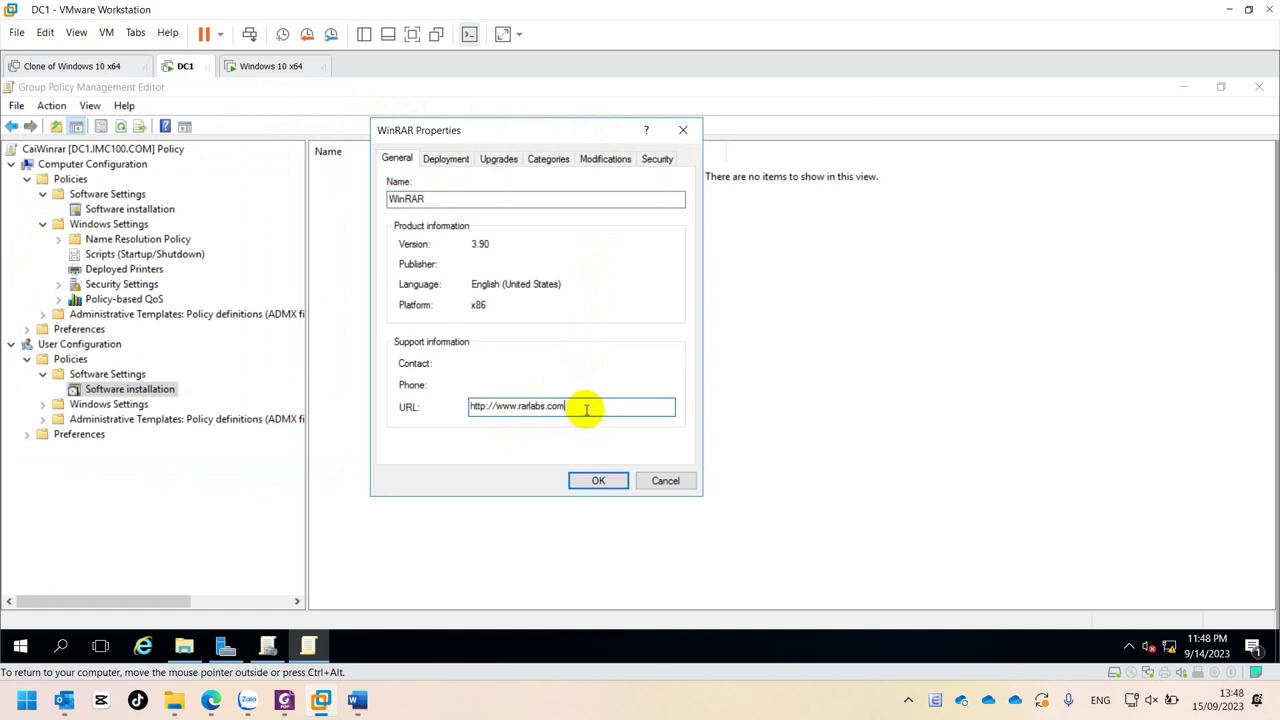
pyautogui.click(444, 198)
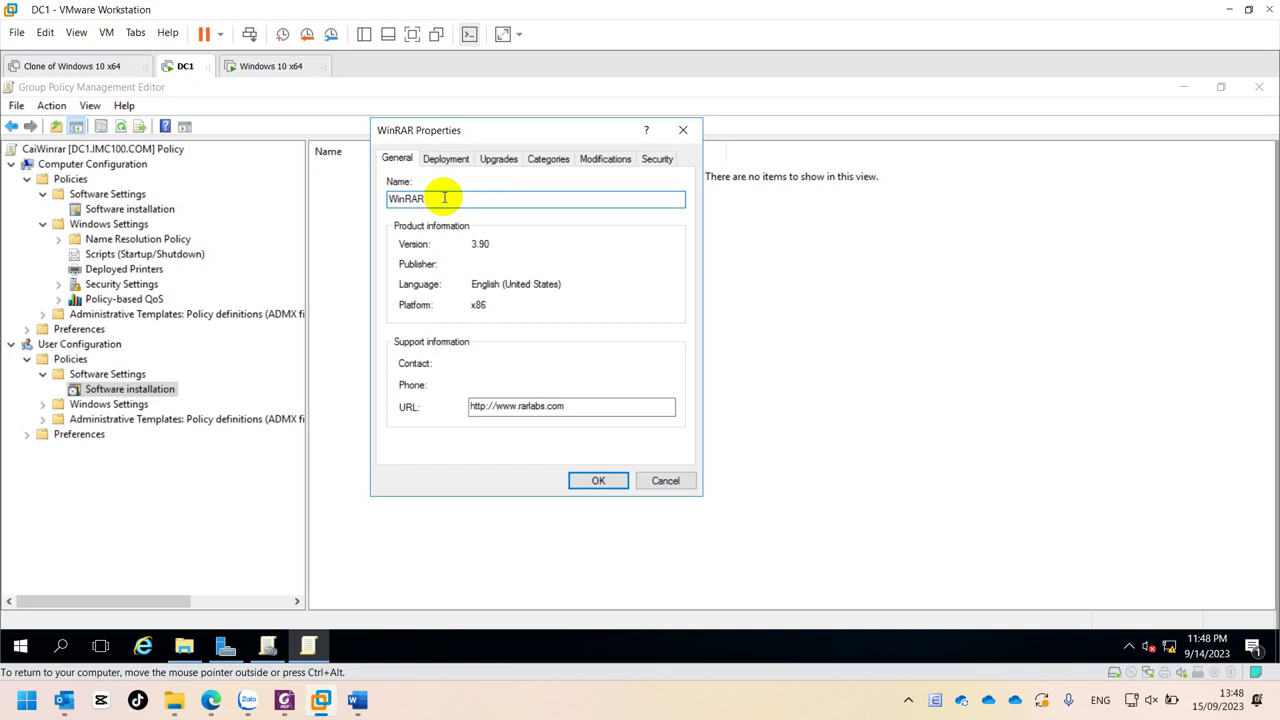
pyautogui.click(434, 162)
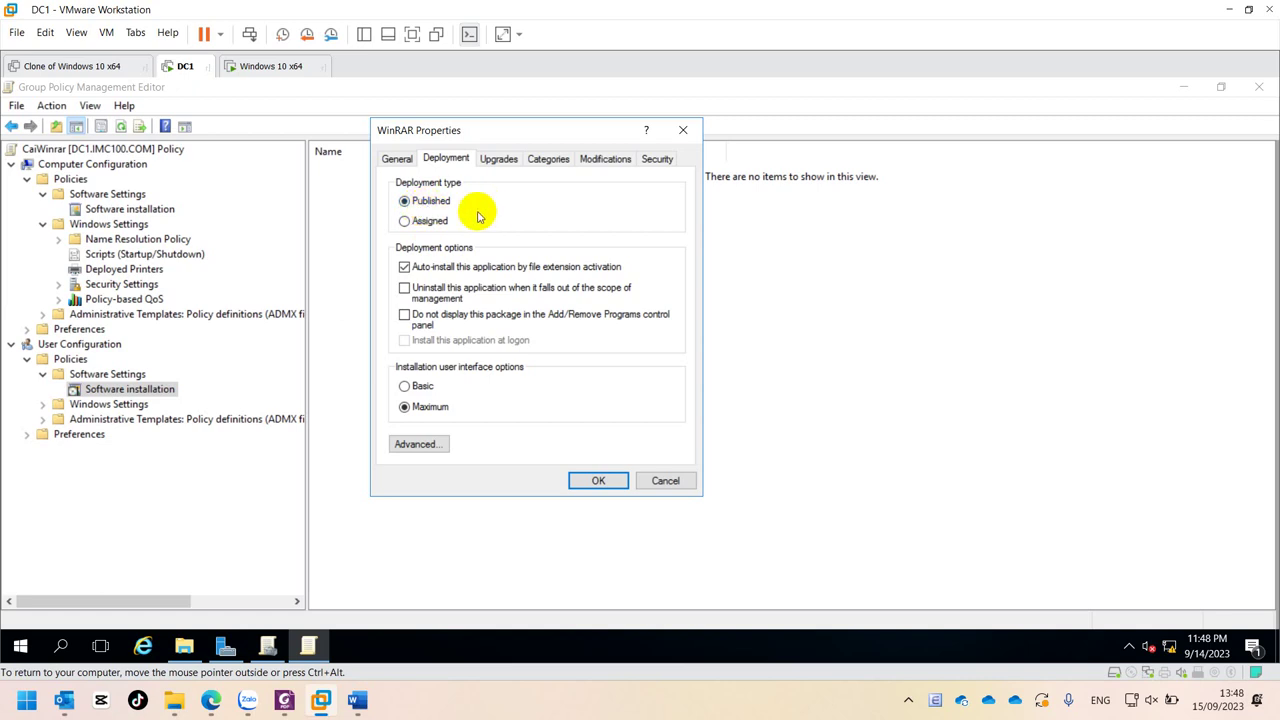
# - Make WinRAR an Assigned package with 'Install this application at logon' enabled, then select its row
pyautogui.click(424, 222)
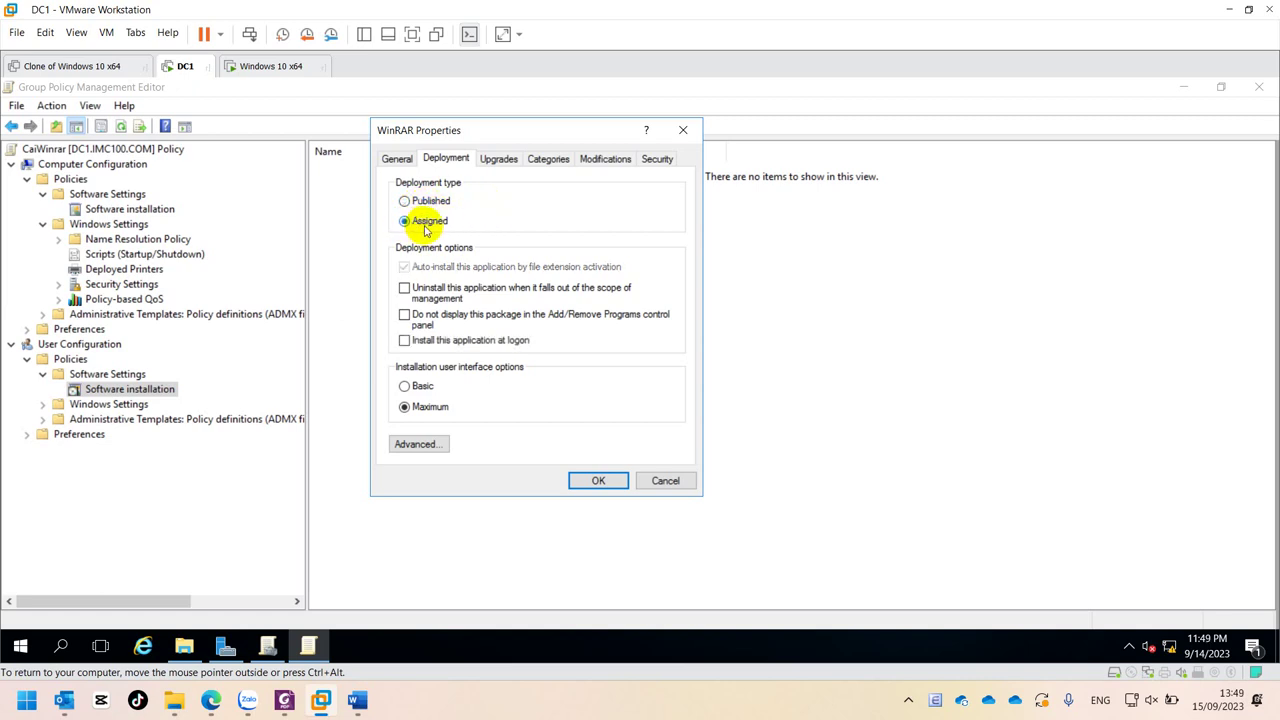
pyautogui.click(428, 201)
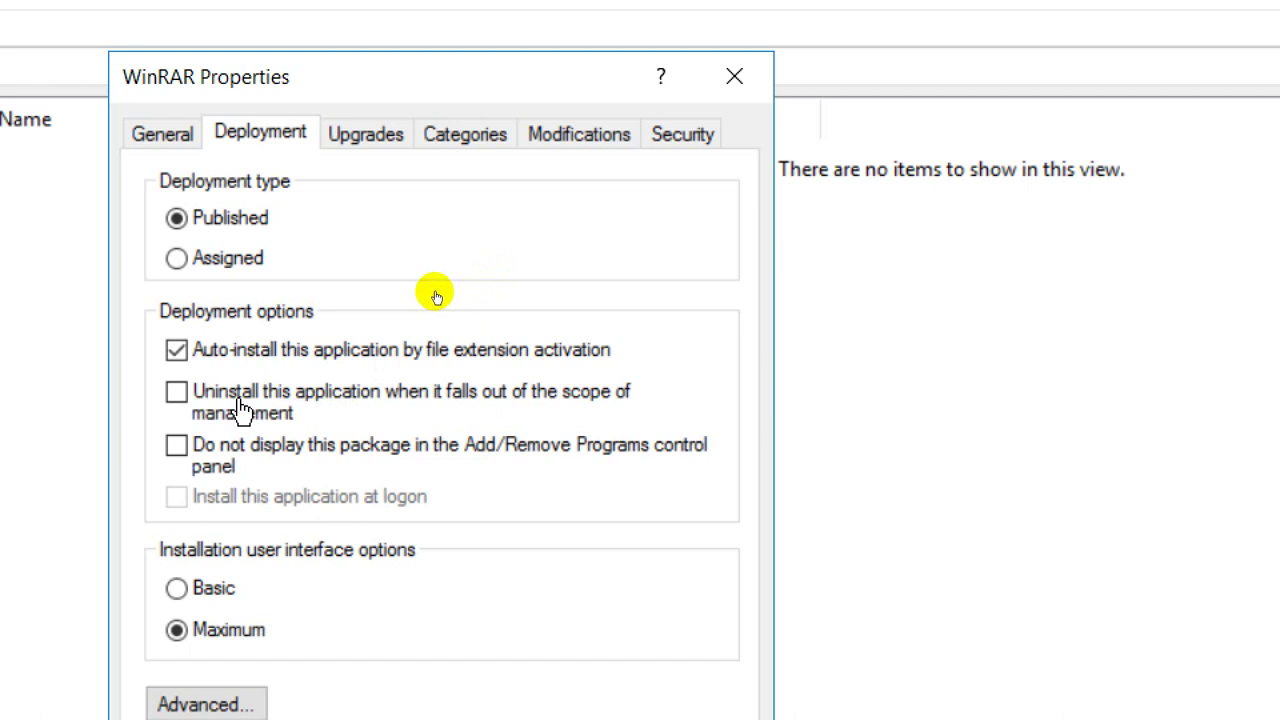
pyautogui.click(194, 261)
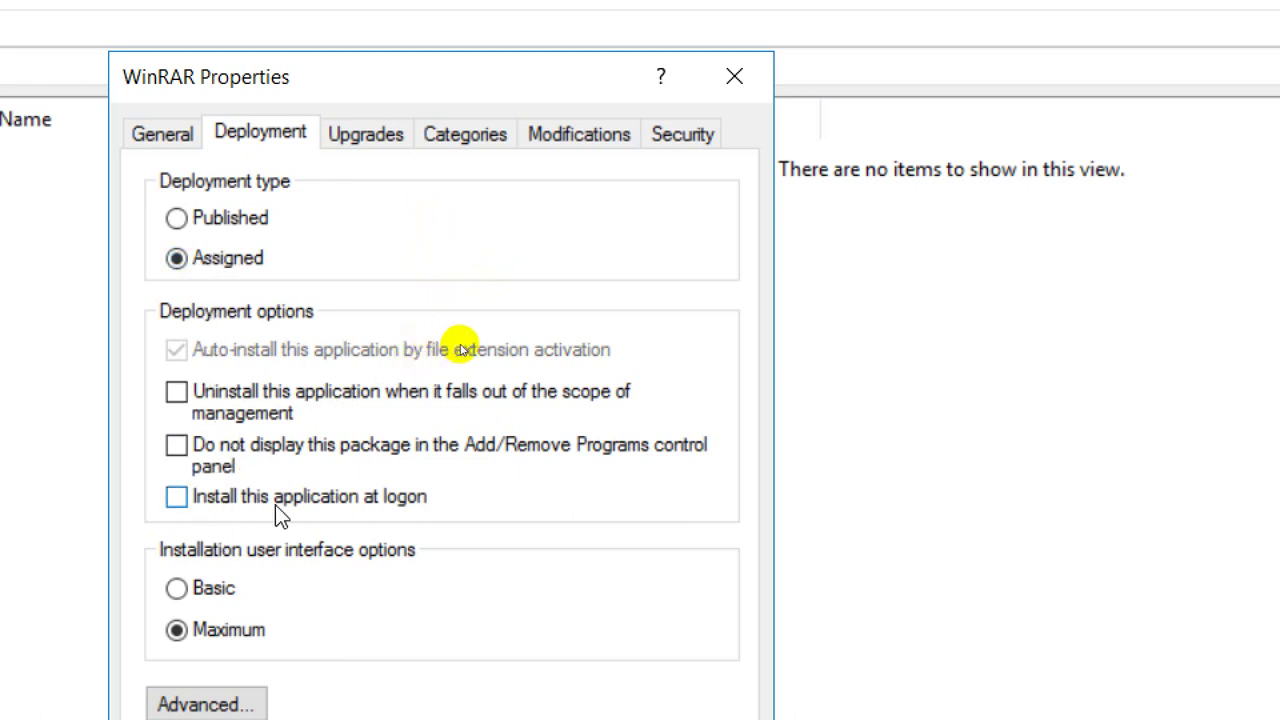
pyautogui.click(406, 501)
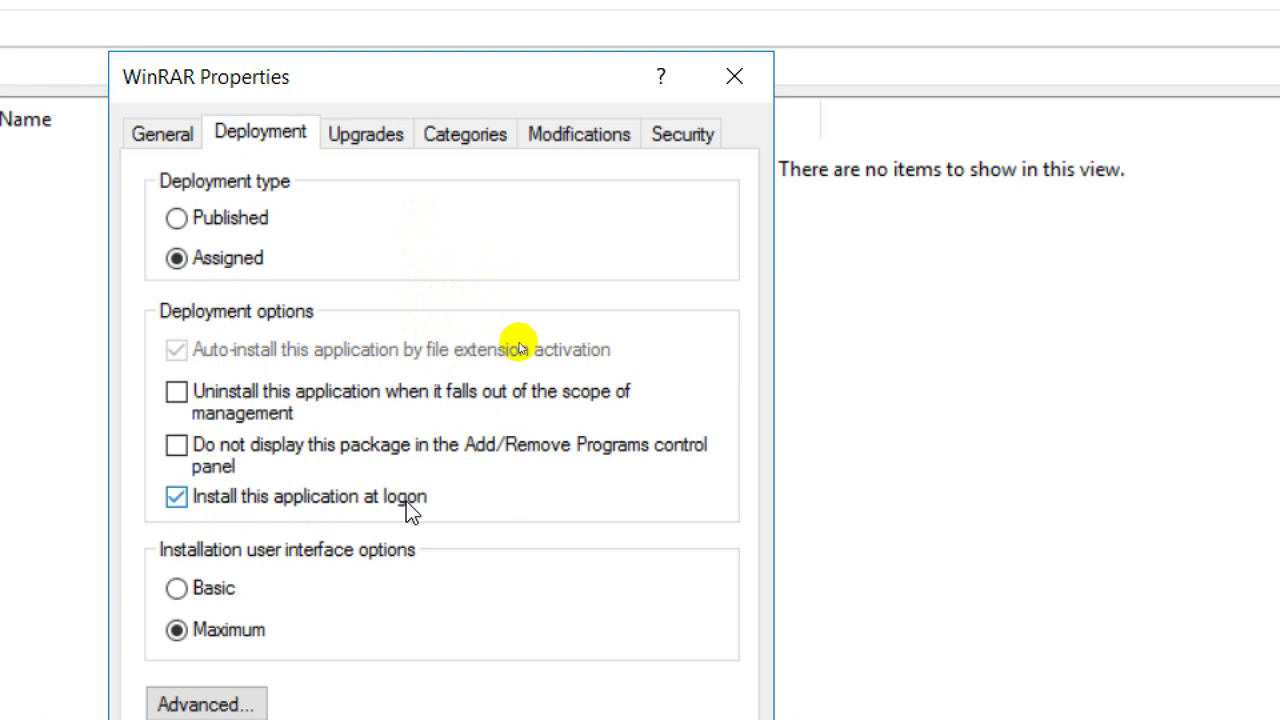
pyautogui.click(406, 501)
pyautogui.click(406, 501)
pyautogui.click(406, 501)
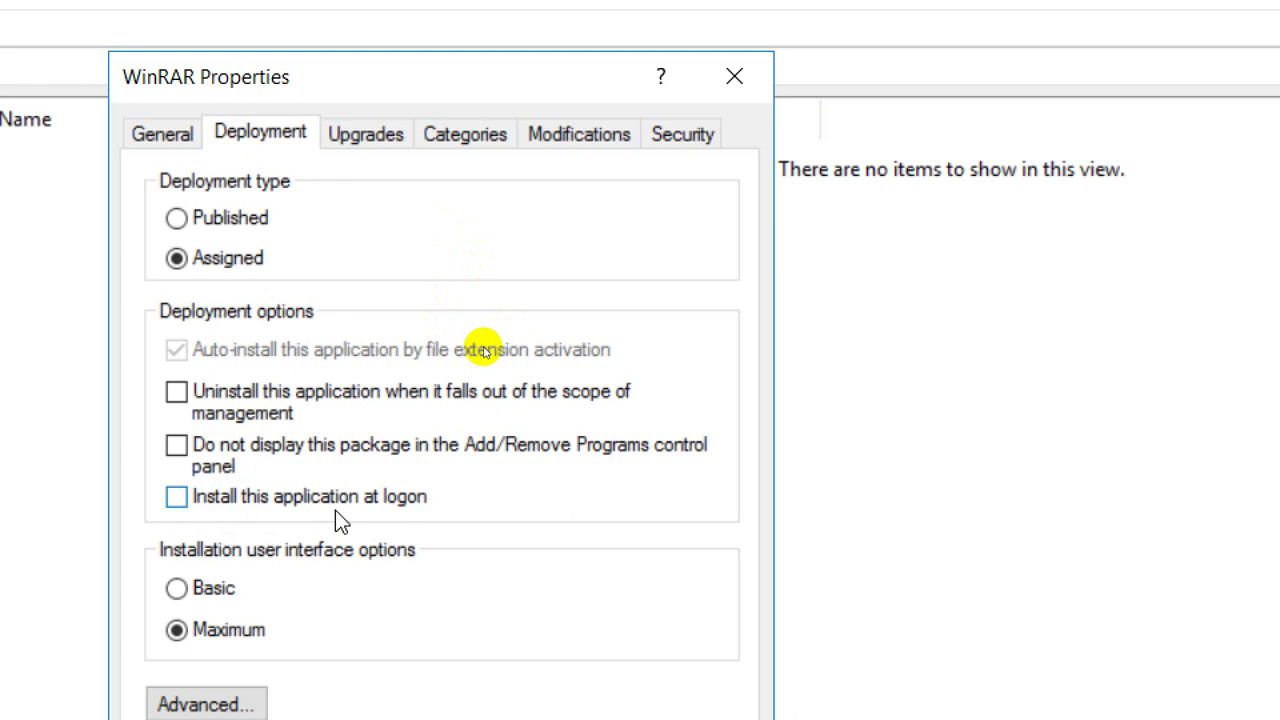
pyautogui.click(336, 508)
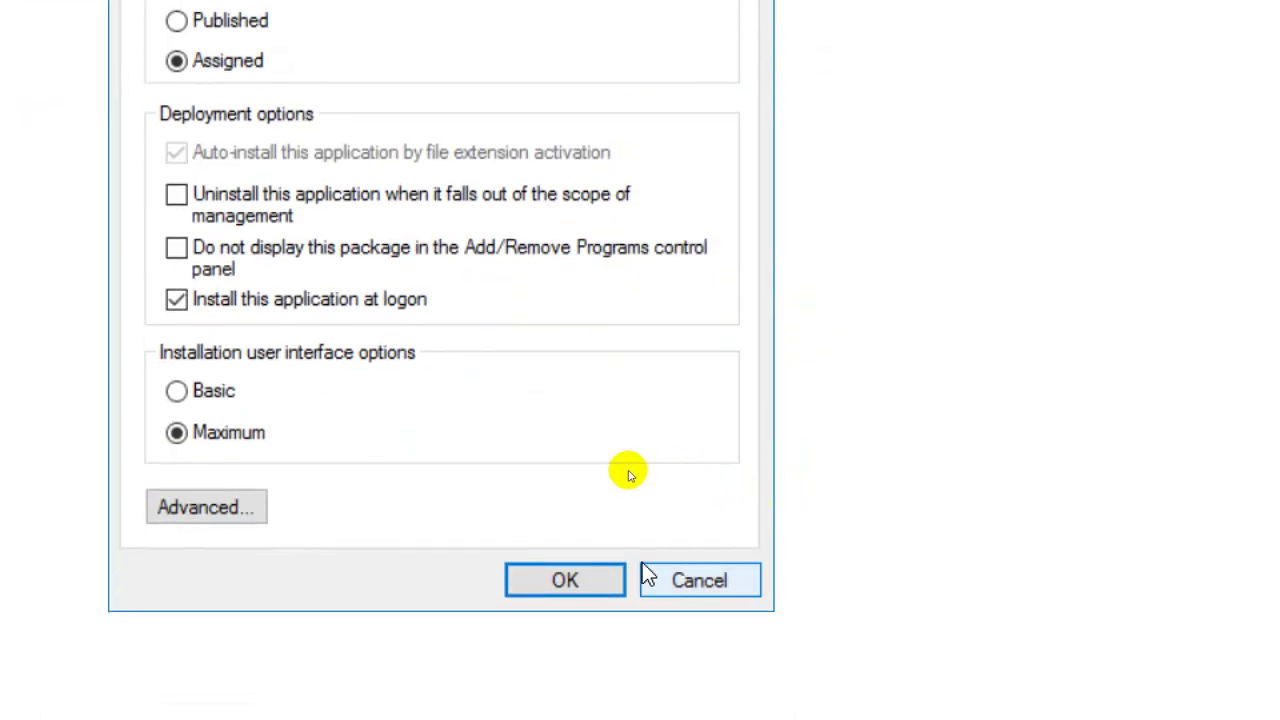
pyautogui.click(563, 580)
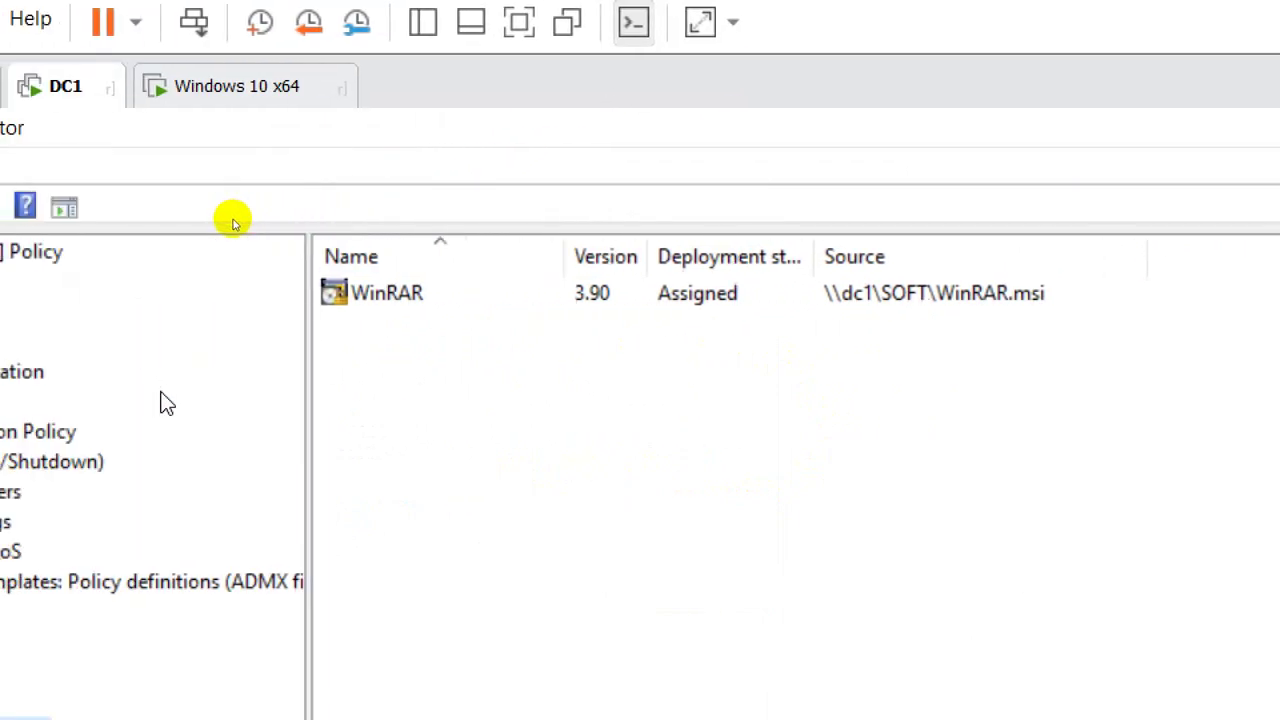
pyautogui.click(382, 304)
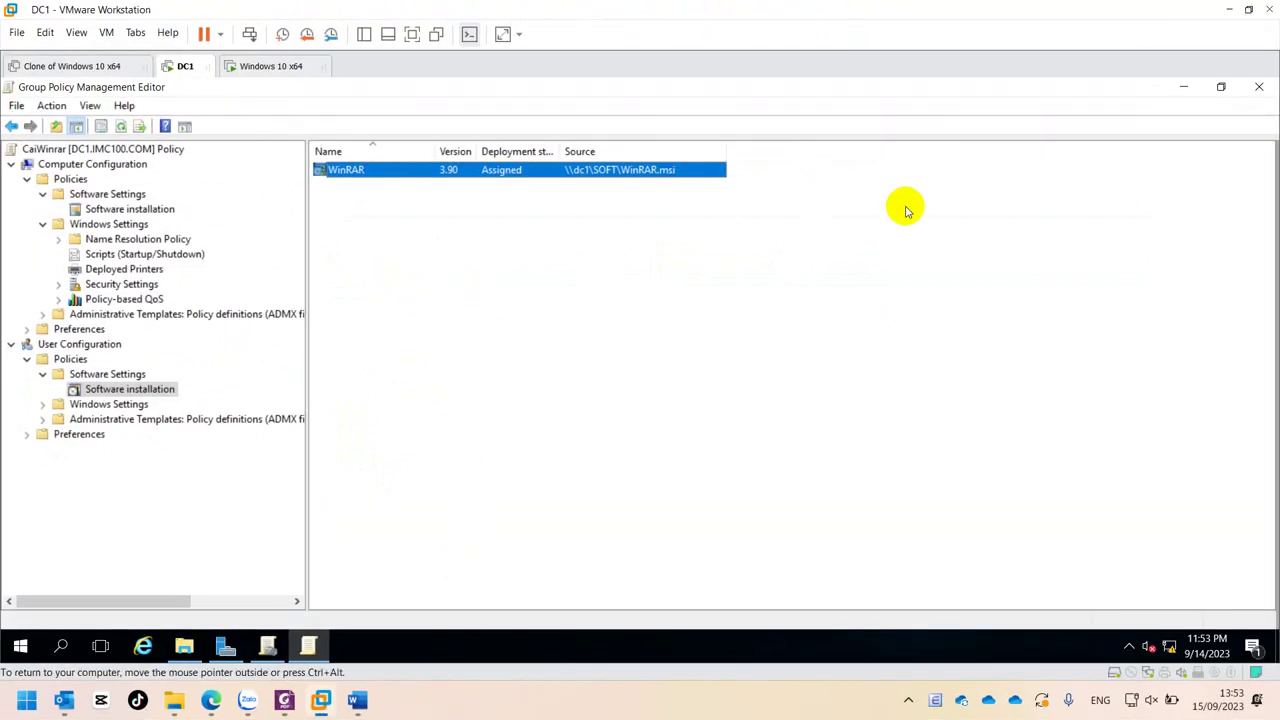
# - Close the CaiWinrar policy editor, then restore and close the Group Policy Management console
pyautogui.click(1259, 87)
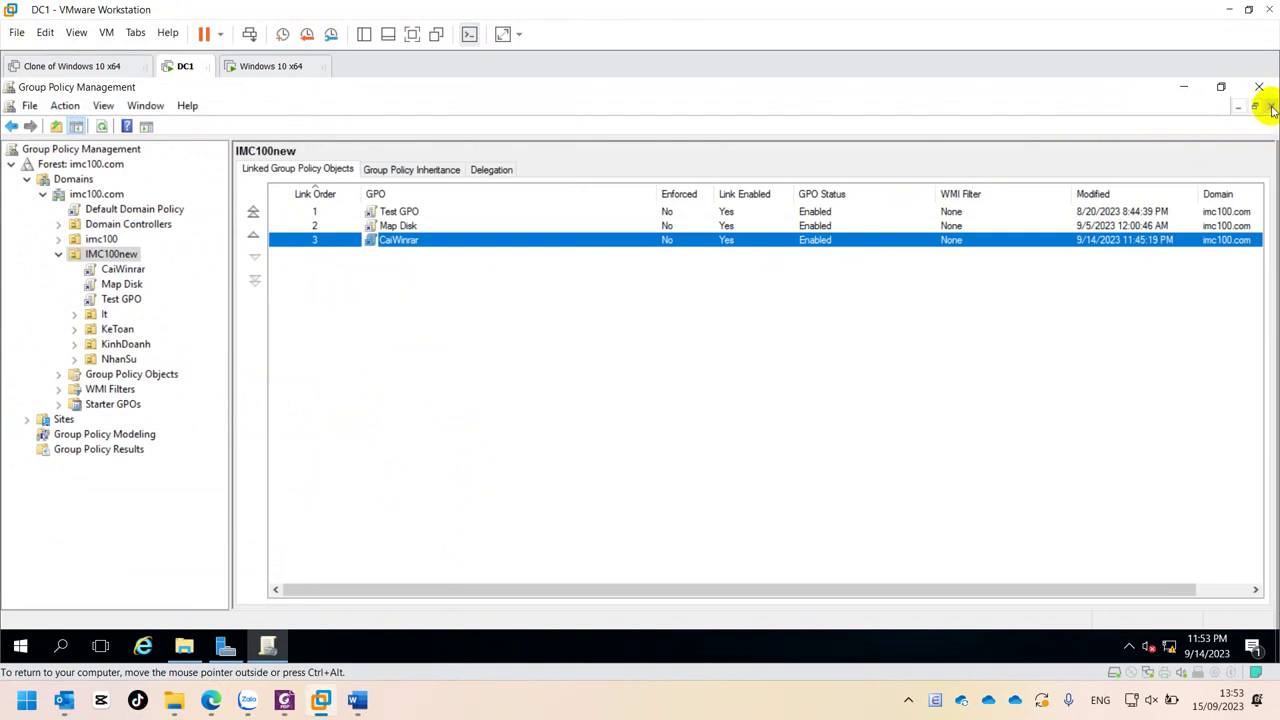
pyautogui.click(643, 371)
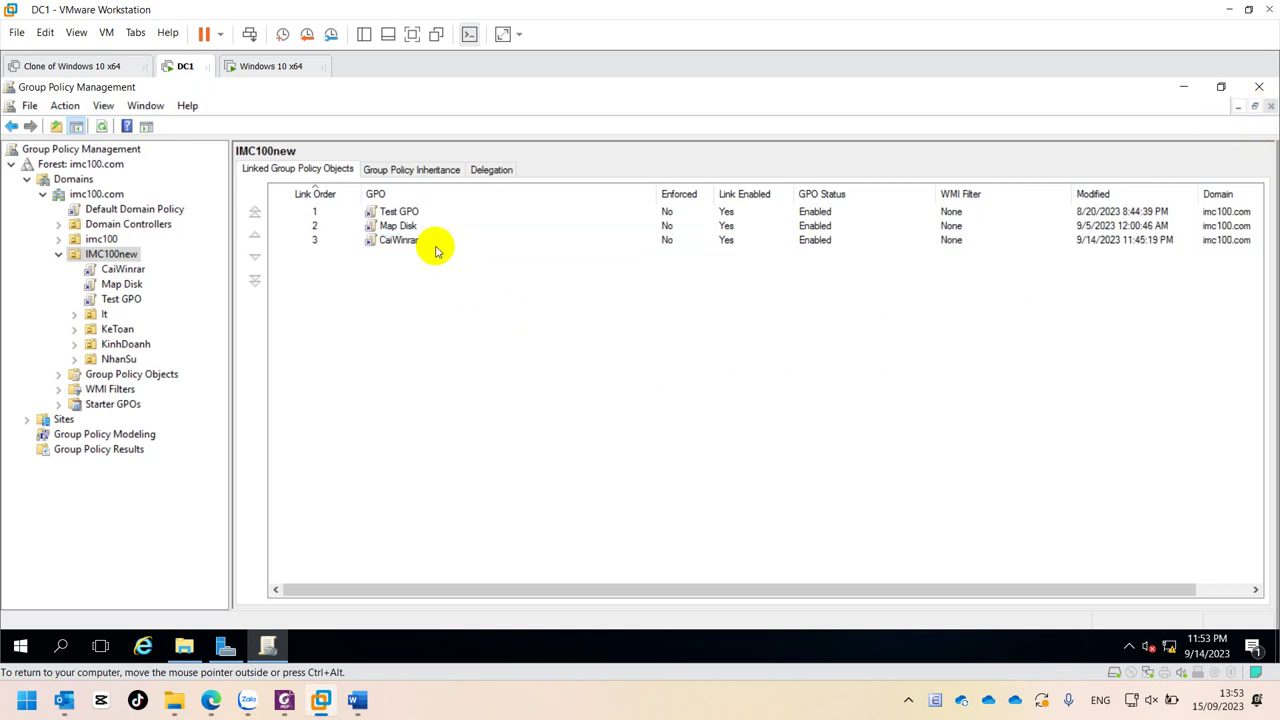
pyautogui.click(400, 244)
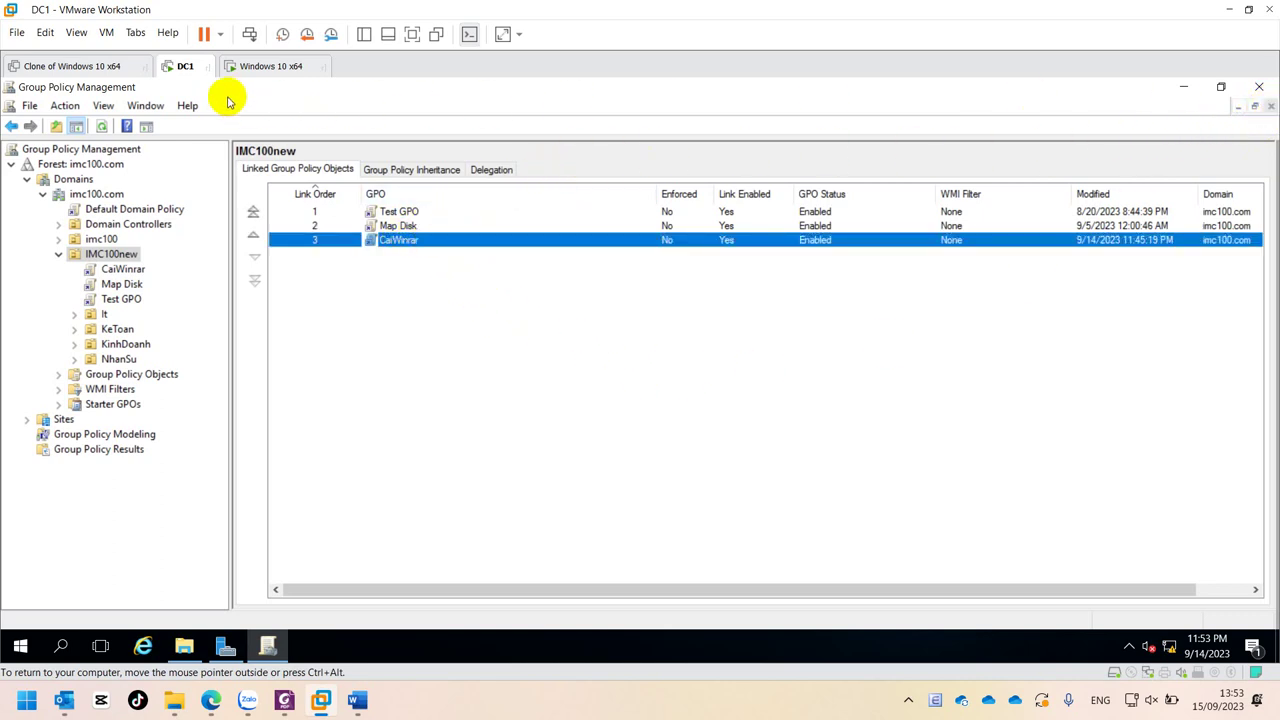
pyautogui.moveTo(286, 86); pyautogui.dragTo(286, 120)
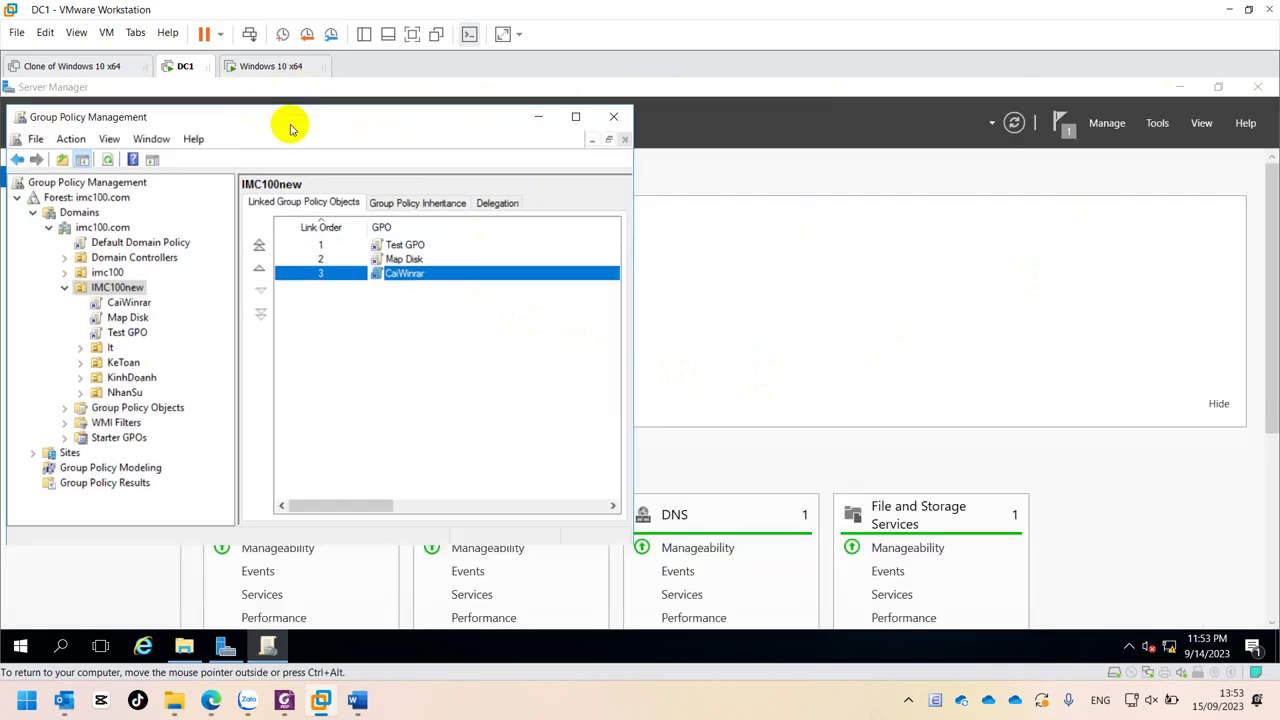
pyautogui.click(608, 114)
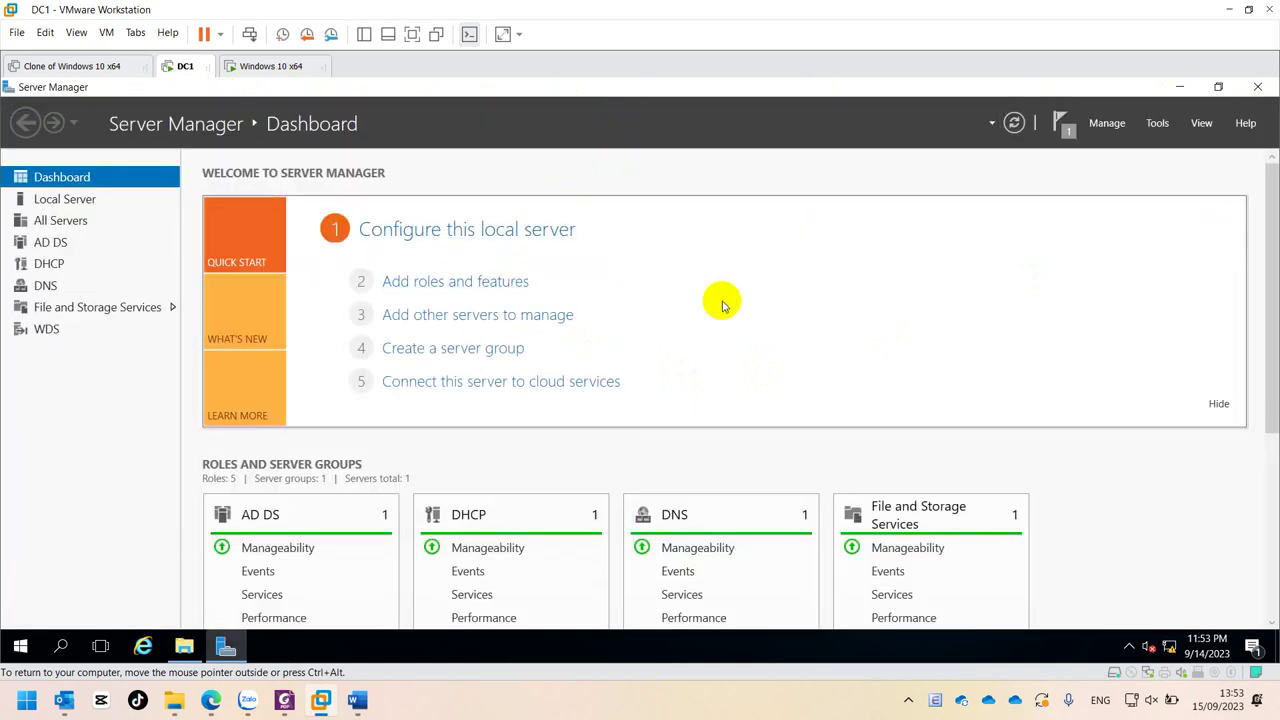
# - Run gpupdate /force on DC1, then switch to the Windows 10 x64 VM
pyautogui.press('super+r')
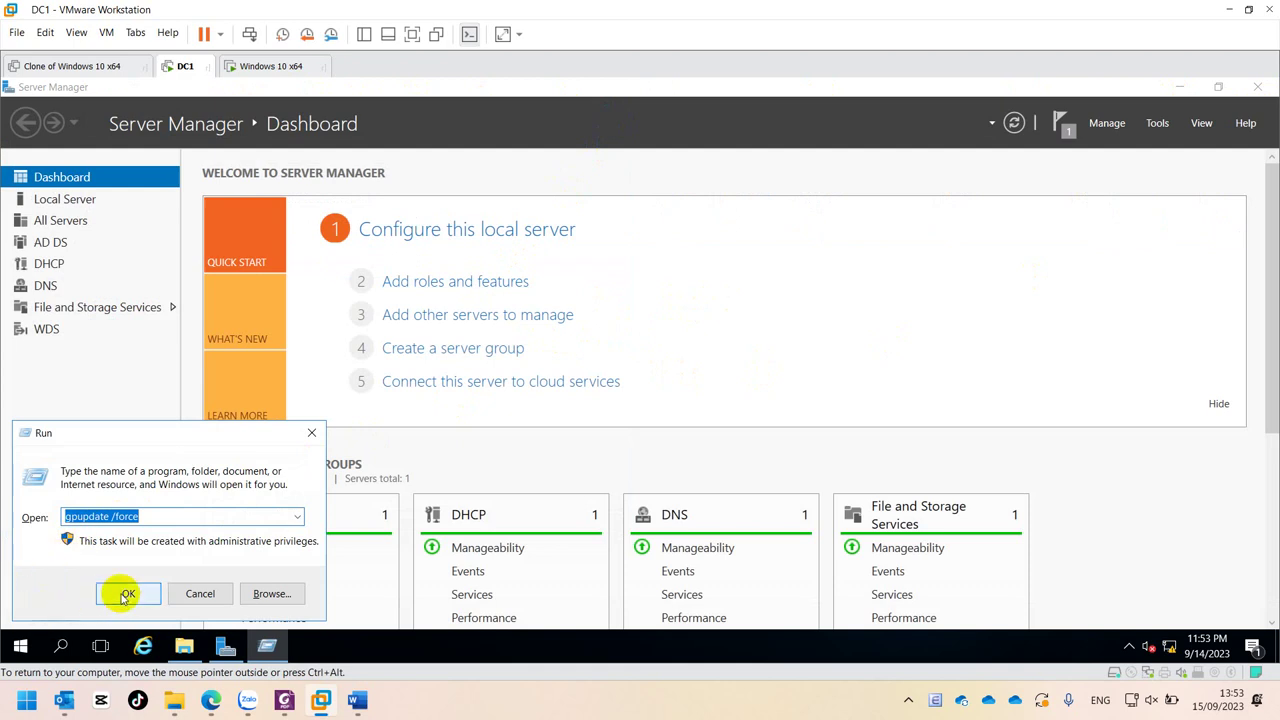
pyautogui.click(127, 596)
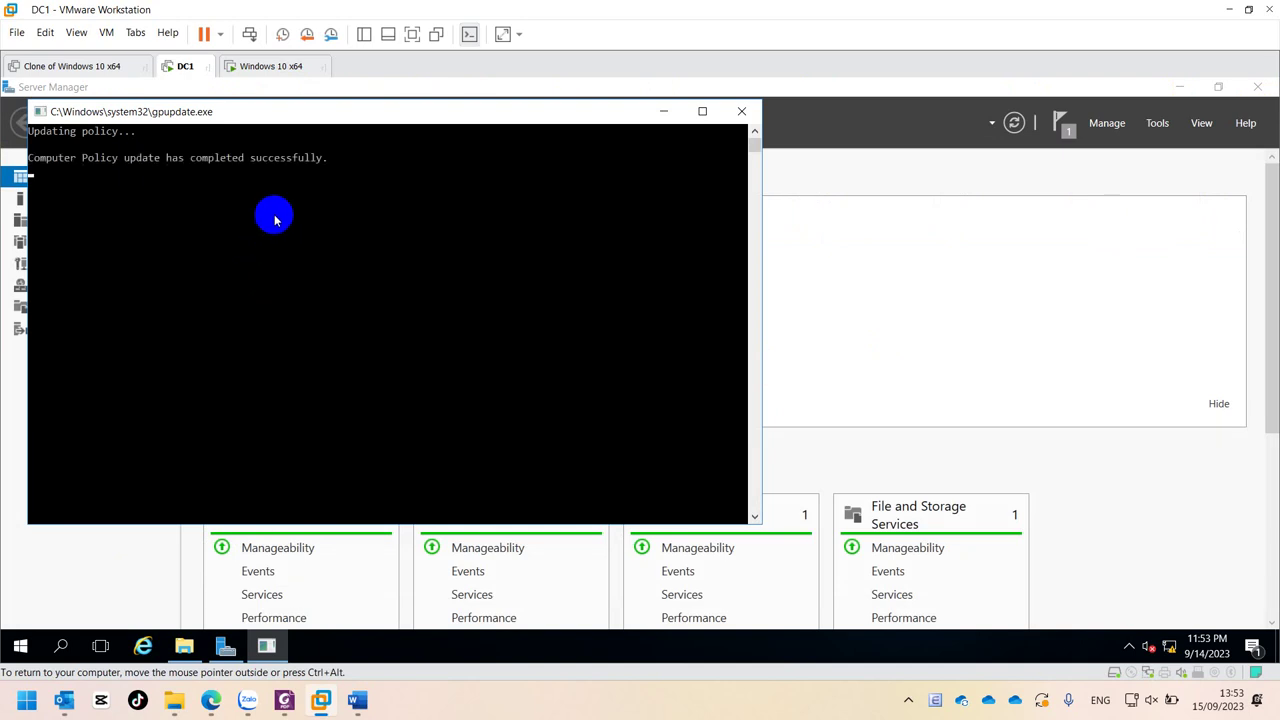
pyautogui.click(258, 67)
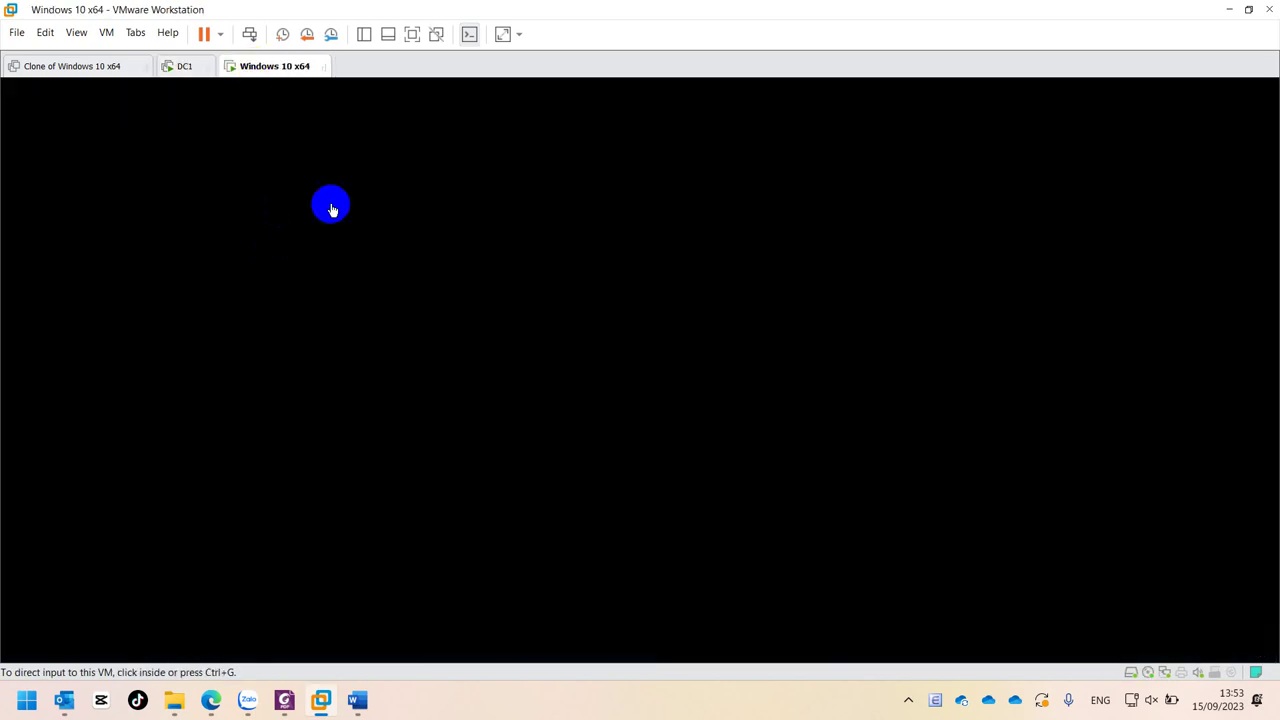
# - Sign in to the Windows 10 client with the account password and dismiss the trust-relationship error
pyautogui.click(458, 381)
pyautogui.click(360, 412)
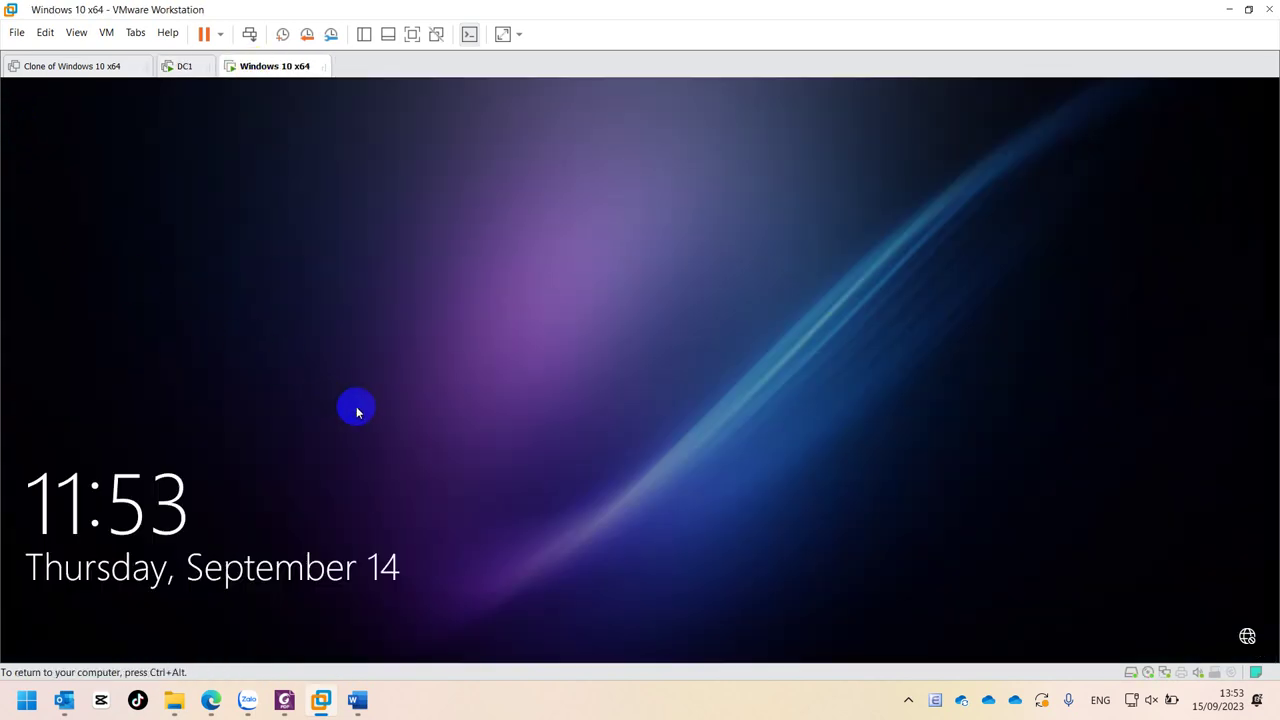
pyautogui.click(395, 403)
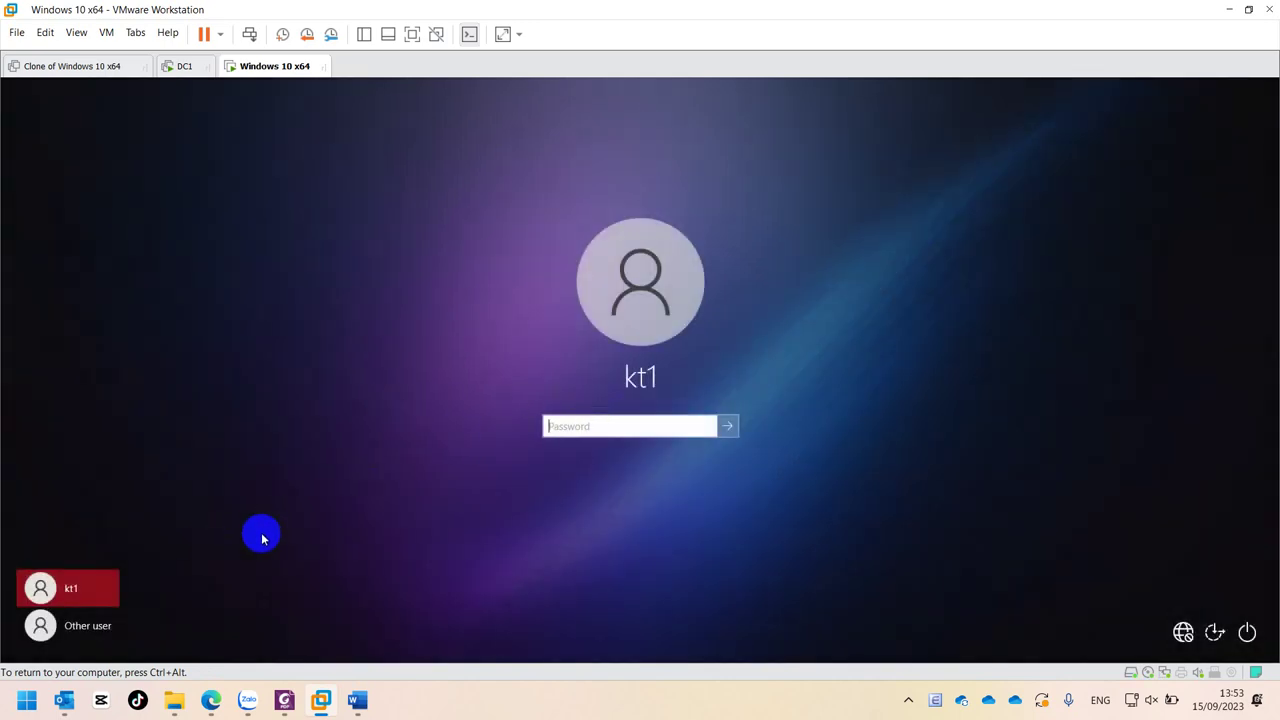
pyautogui.click(590, 429)
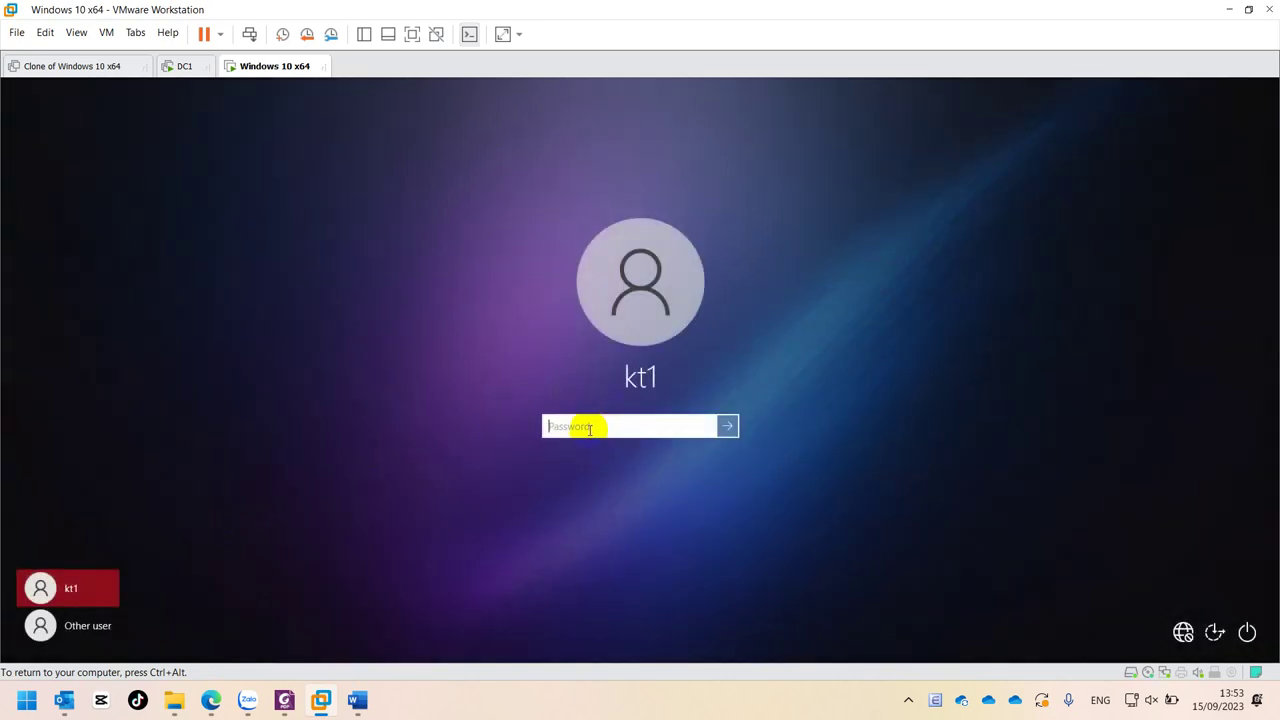
pyautogui.click(727, 428)
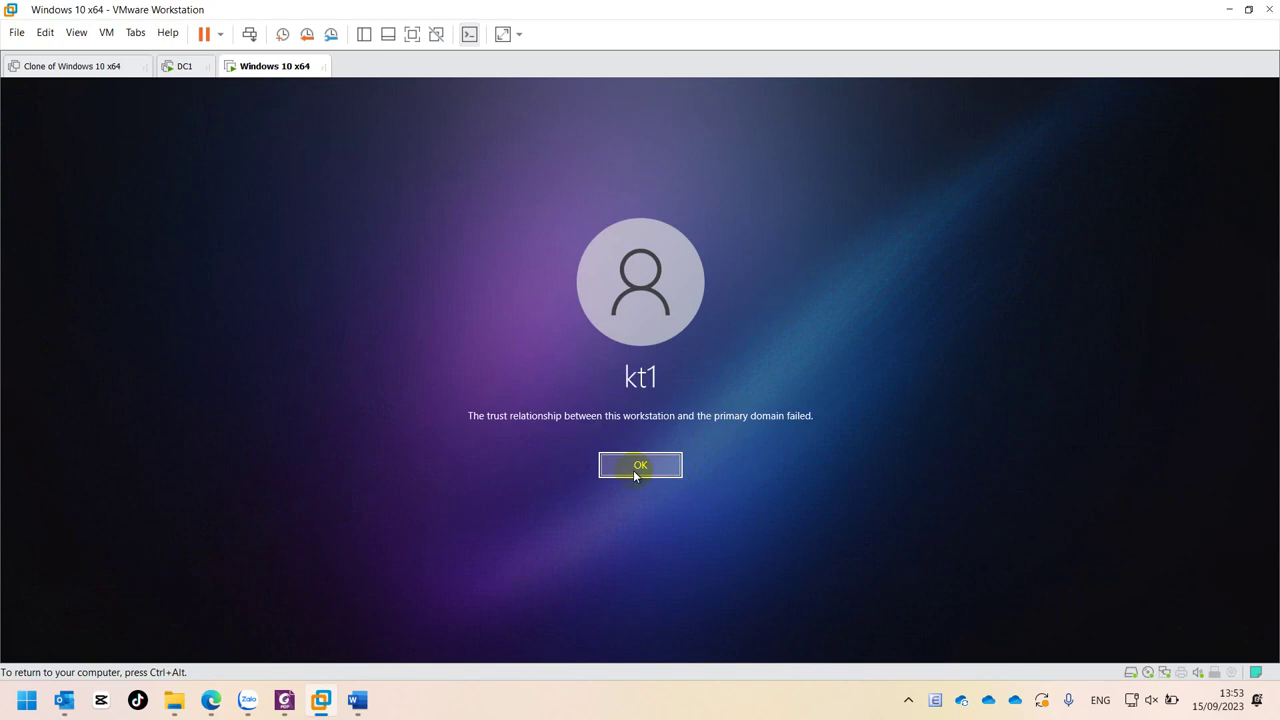
pyautogui.click(634, 475)
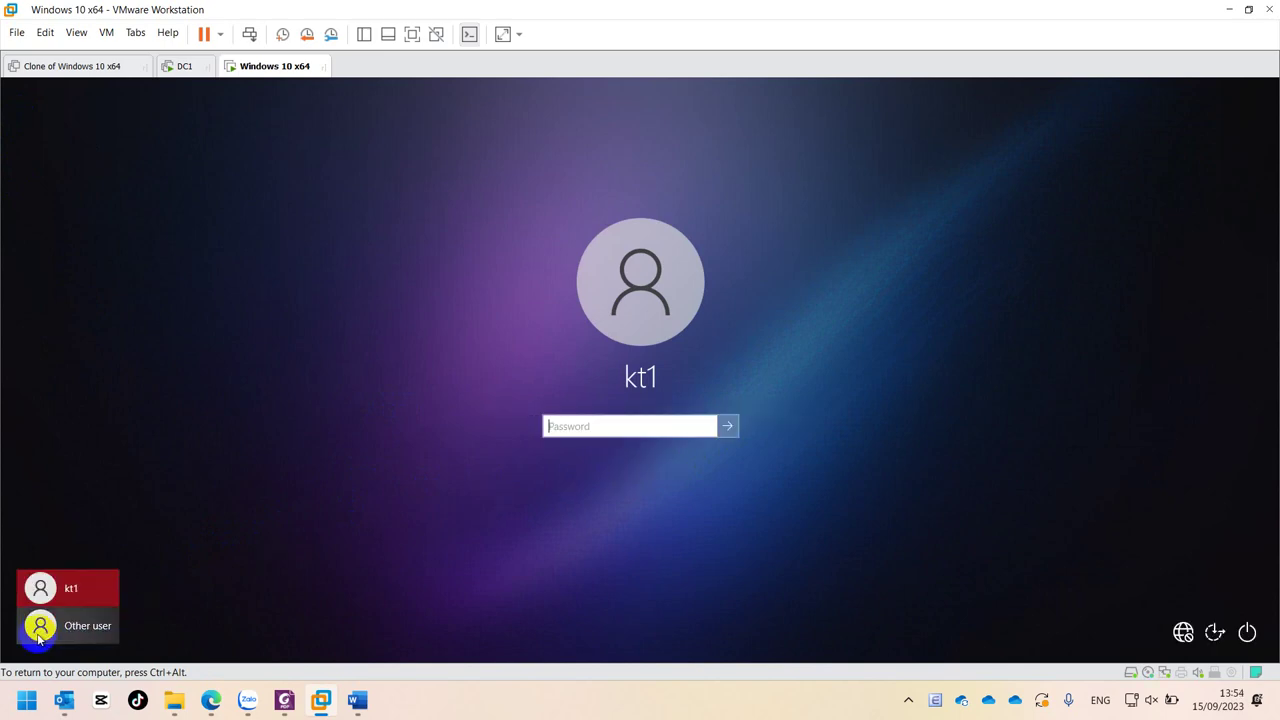
# - Retry as Other user with a domain user name and password, dismiss the error, return to DC1
pyautogui.click(183, 72)
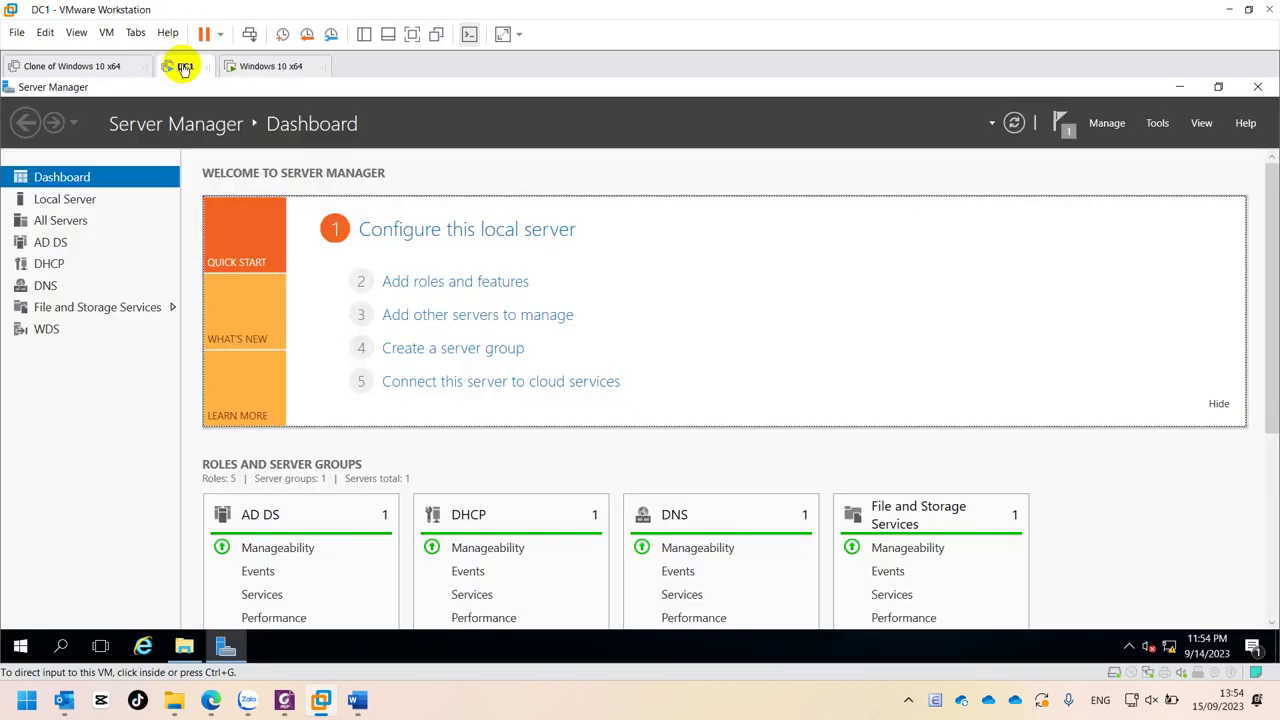
pyautogui.click(271, 71)
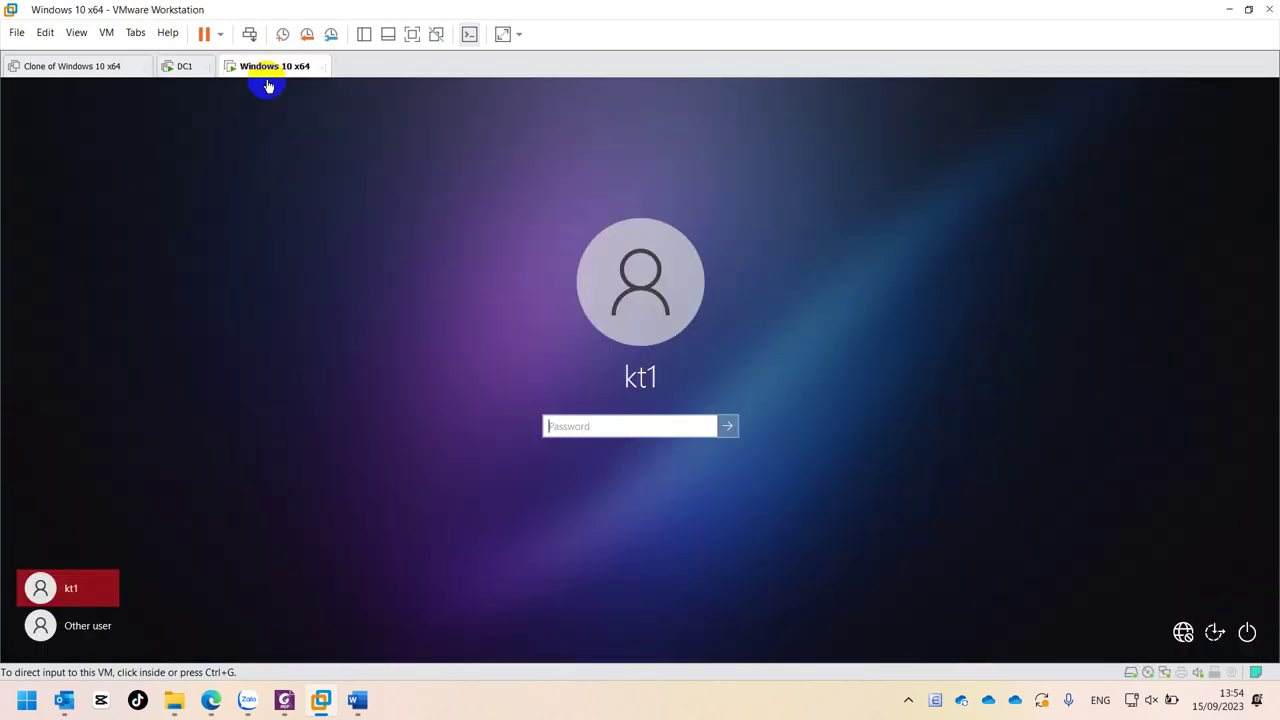
pyautogui.click(58, 625)
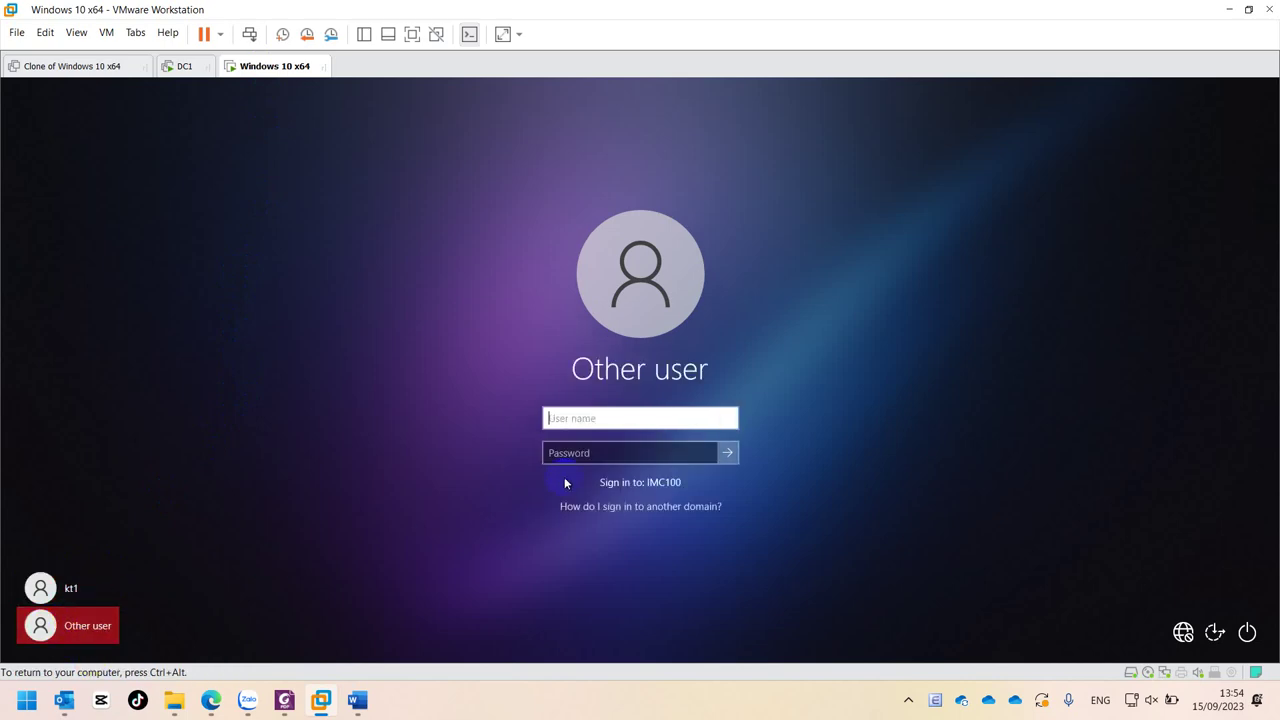
pyautogui.click(583, 417)
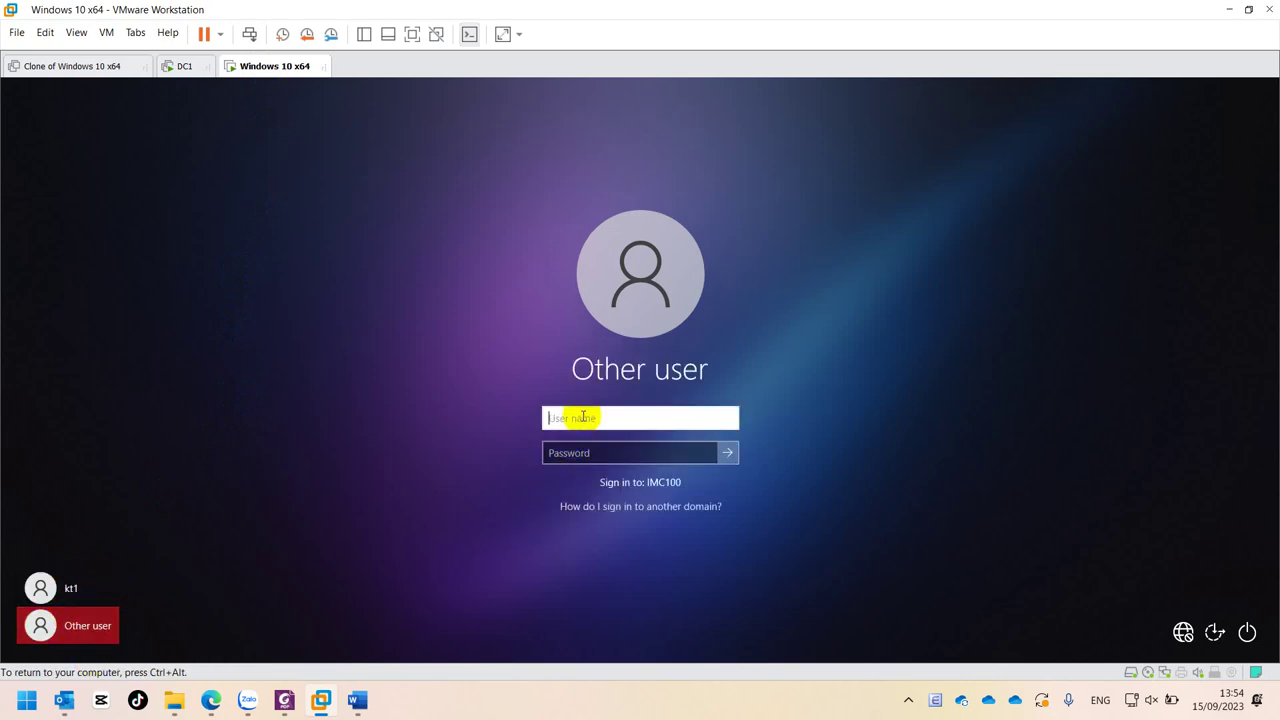
pyautogui.write('kt1')
pyautogui.press('Tab')
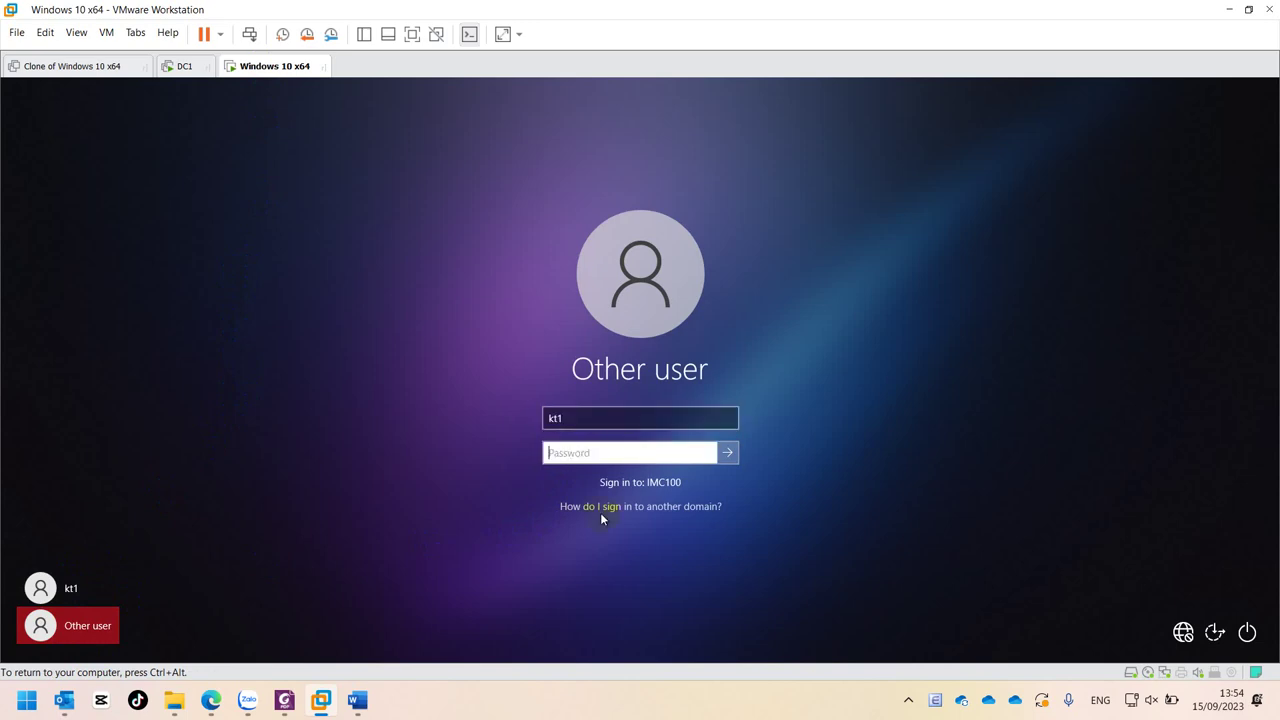
pyautogui.click(726, 454)
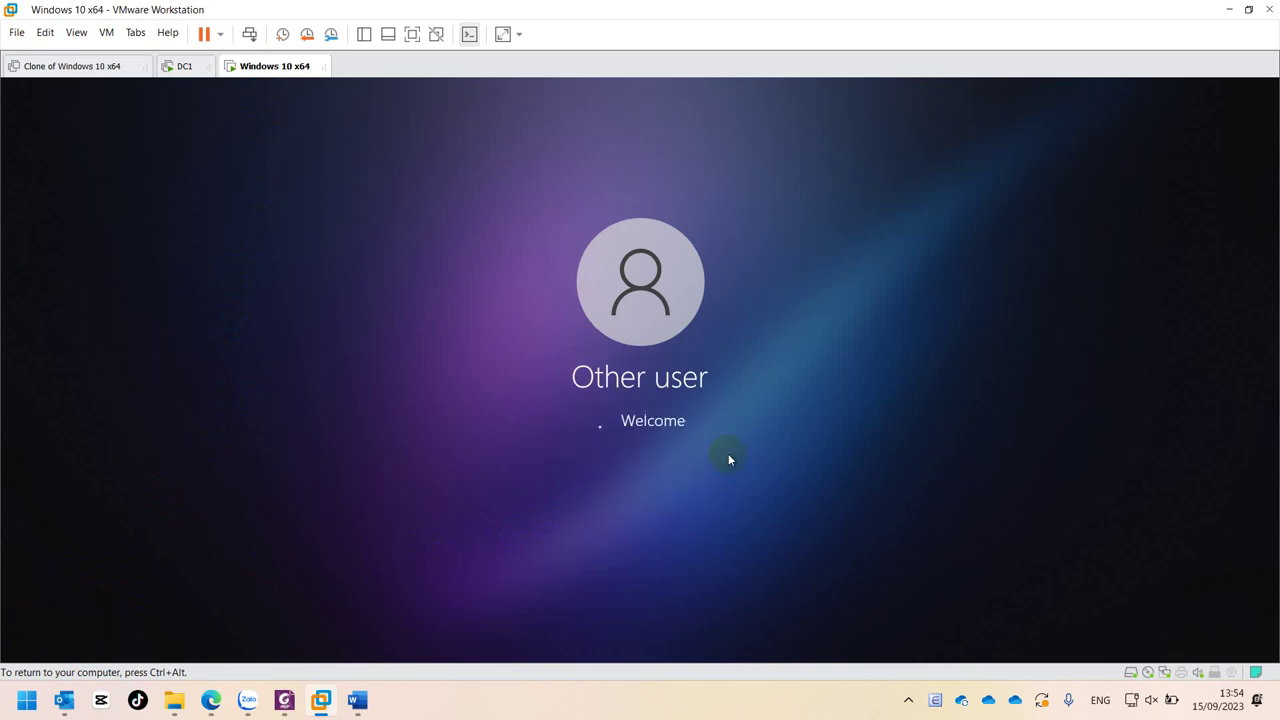
pyautogui.click(670, 467)
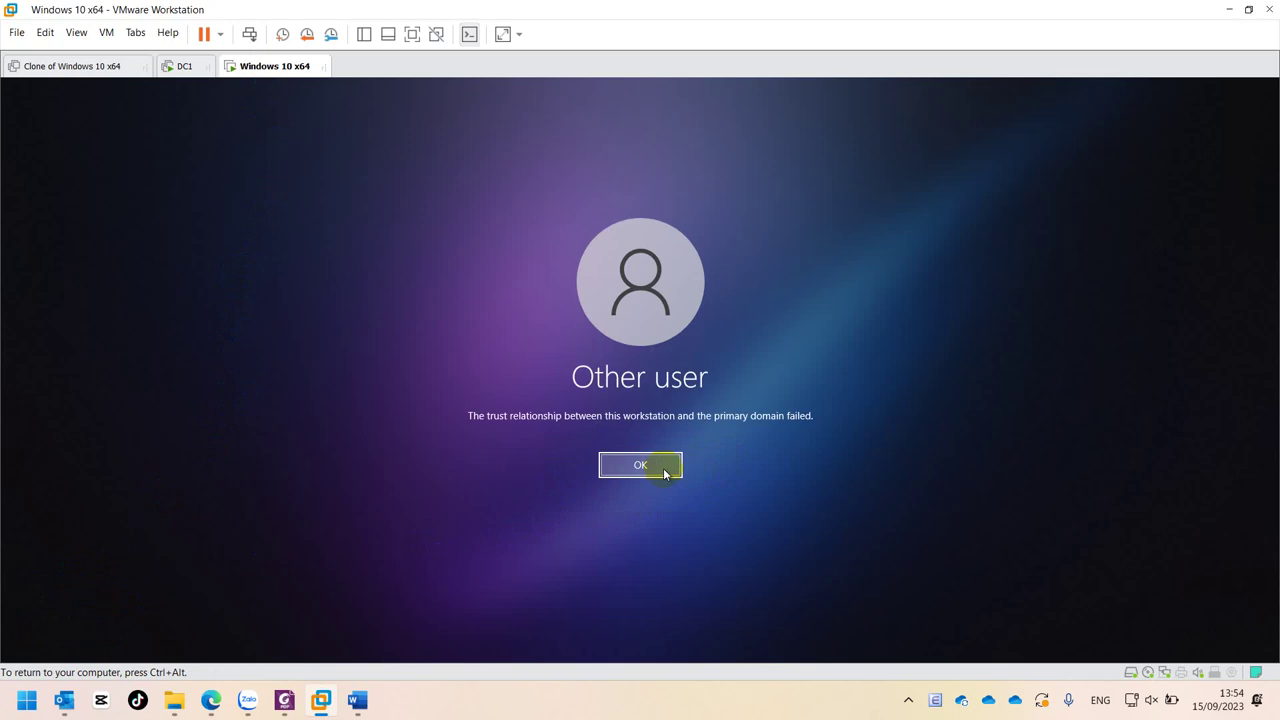
pyautogui.click(665, 470)
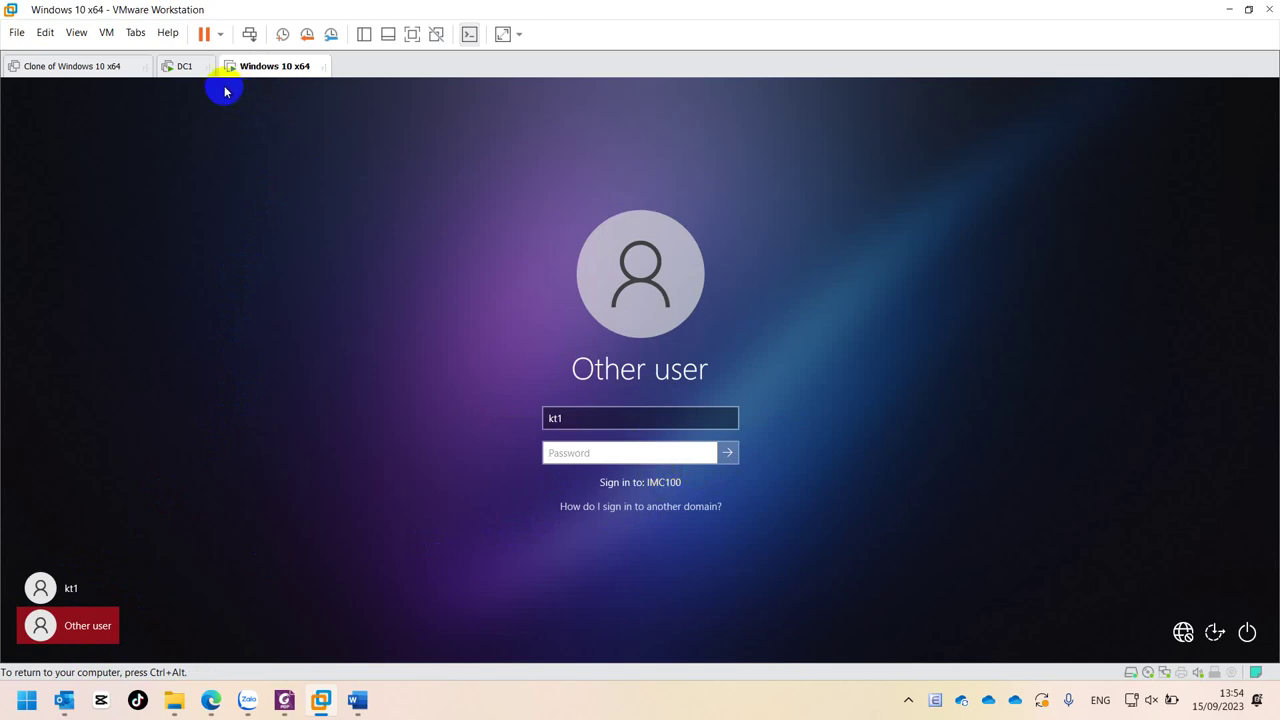
pyautogui.click(180, 66)
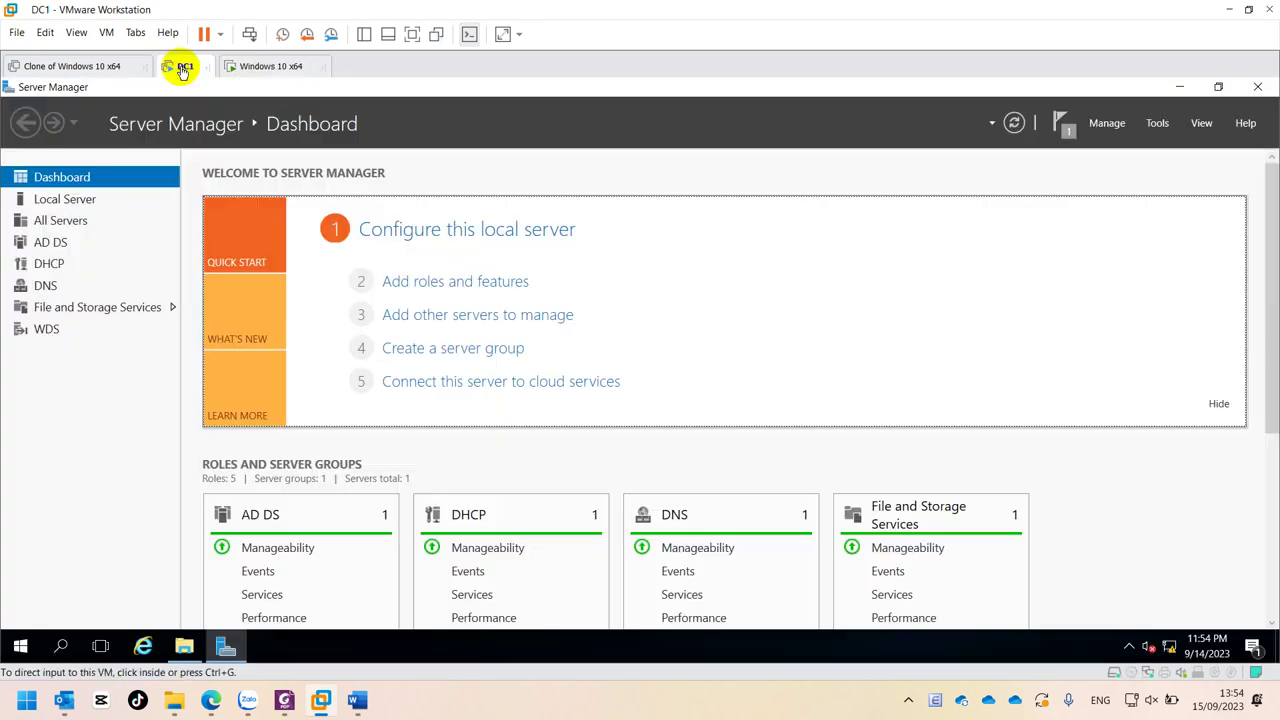
# - Close Server Manager and the SOFT folder, then view DC1's Ethernet status in network settings
pyautogui.click(1255, 88)
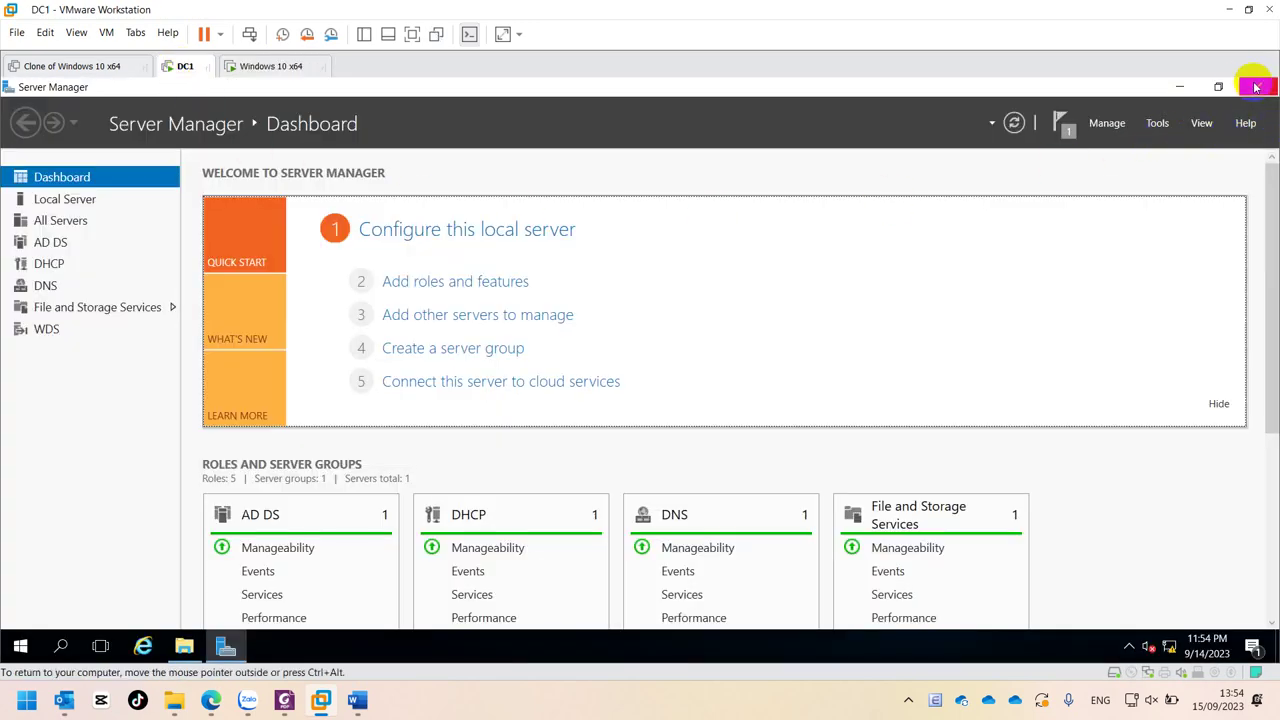
pyautogui.click(1252, 88)
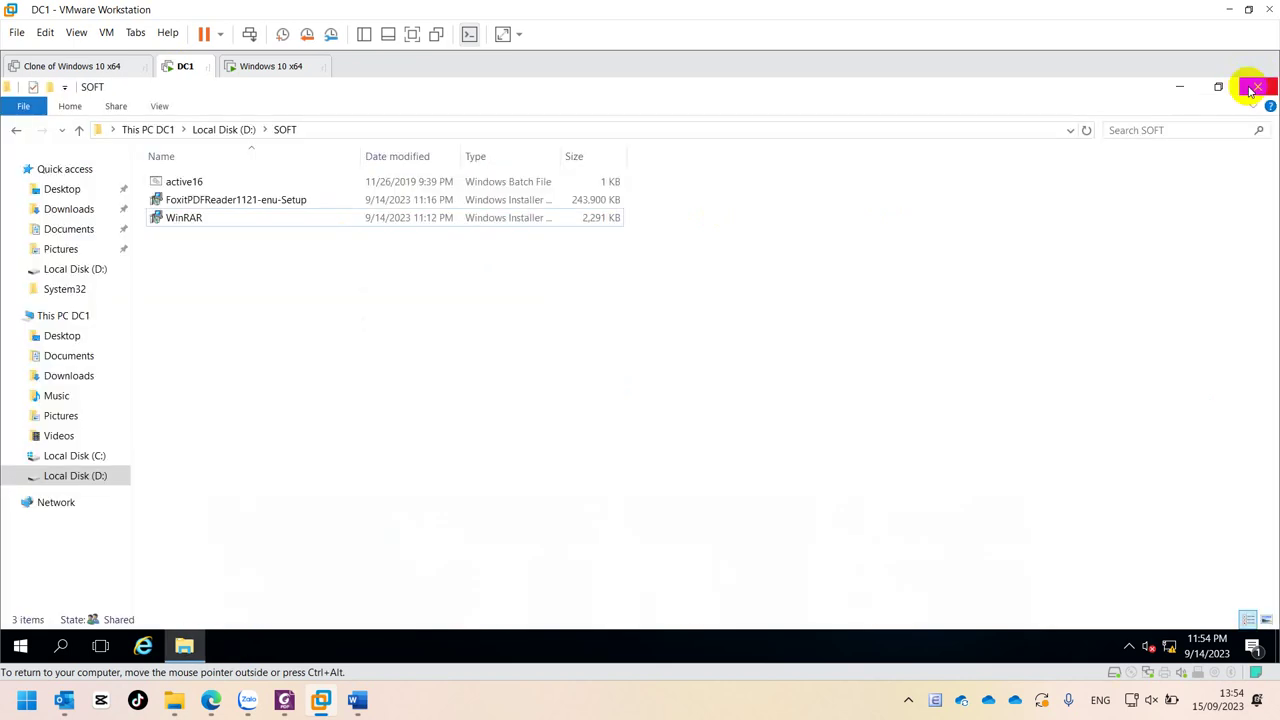
pyautogui.click(1252, 88)
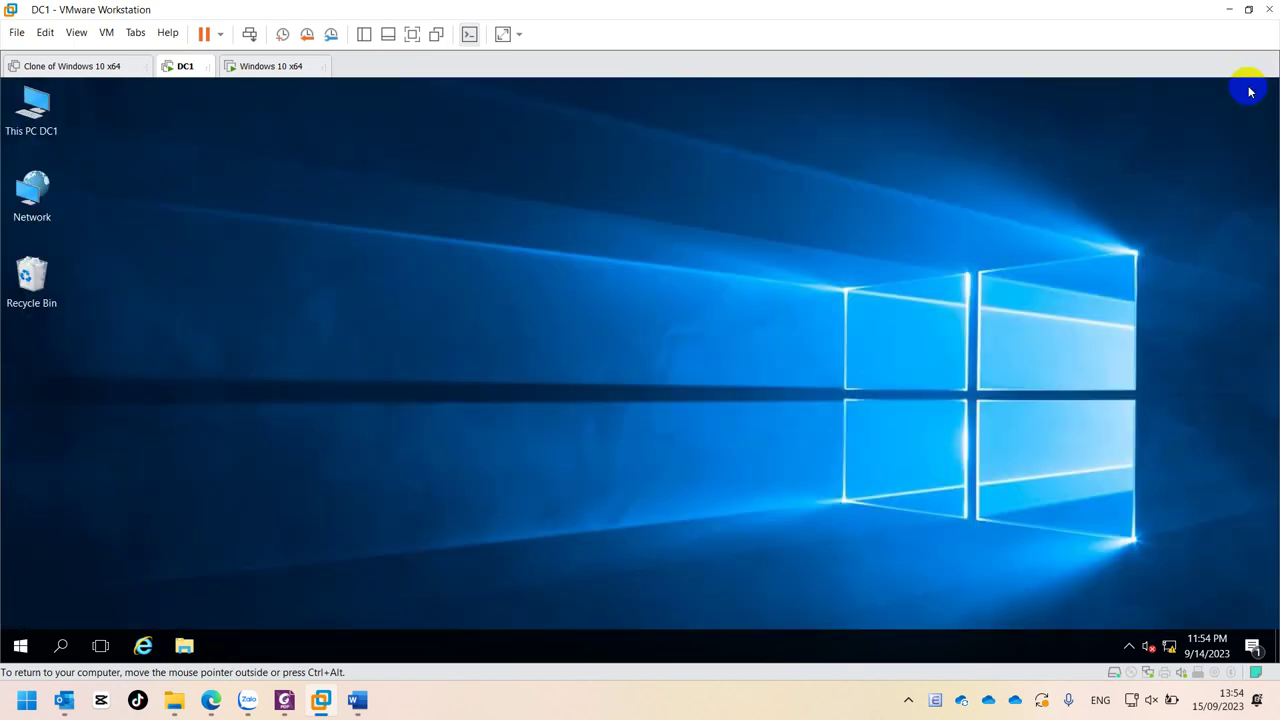
pyautogui.click(18, 668)
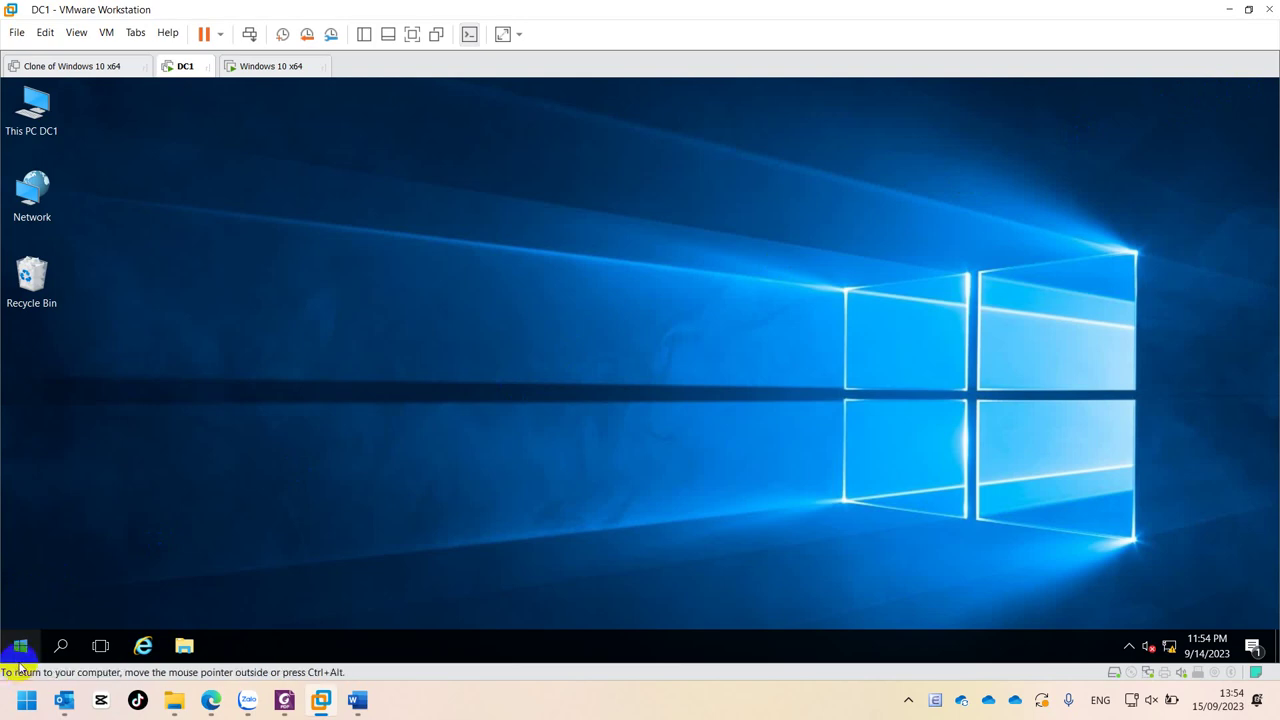
pyautogui.click(1170, 648)
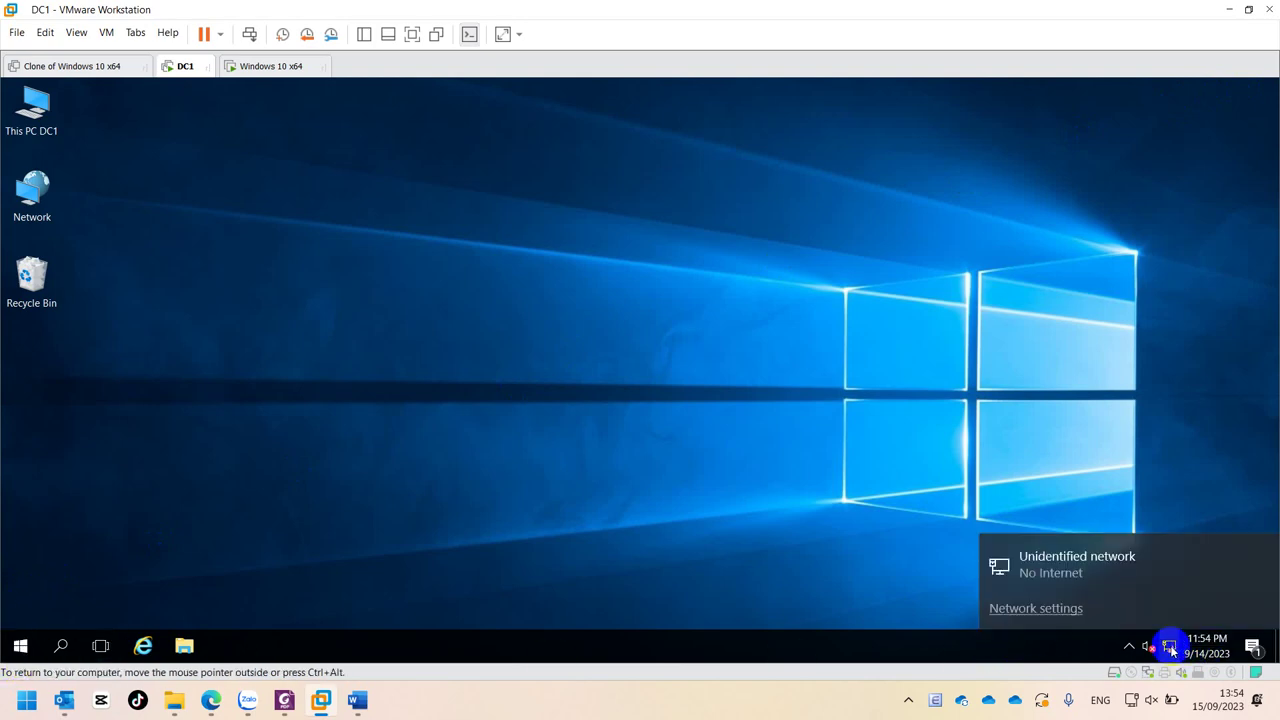
pyautogui.click(1056, 612)
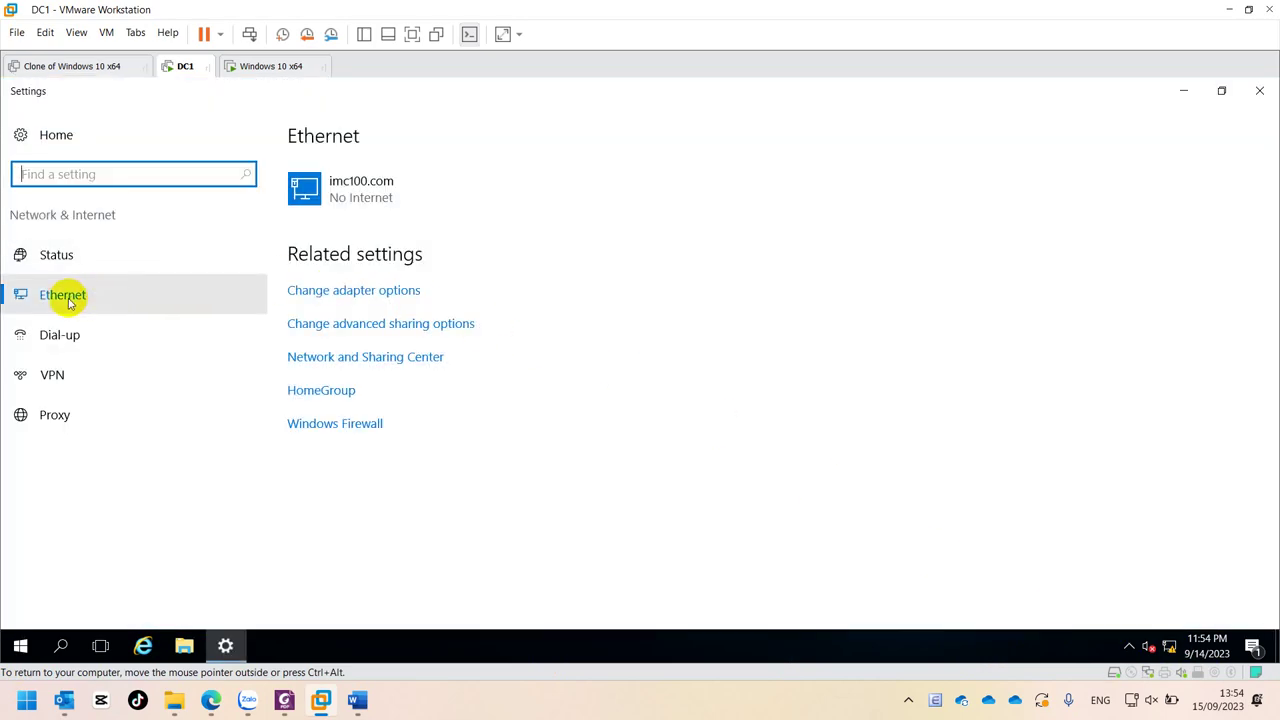
pyautogui.click(372, 295)
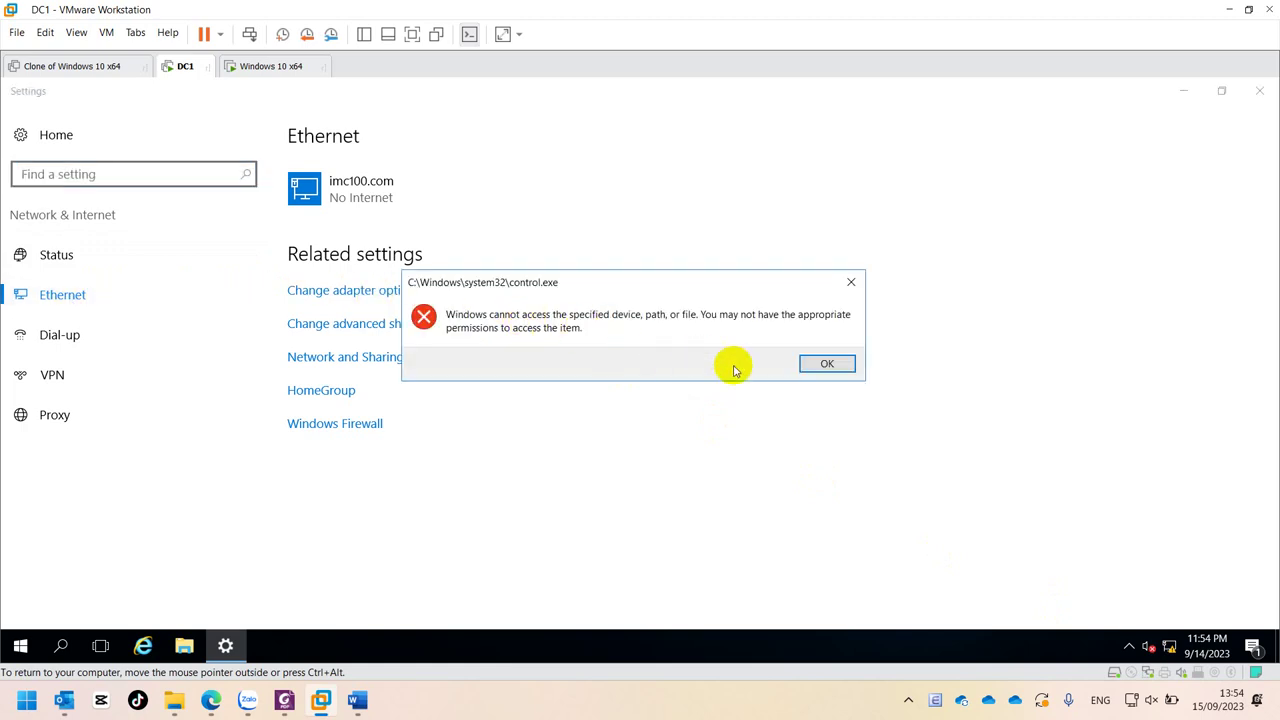
pyautogui.click(832, 364)
# - Sign out of the DC1 server session from the Start menu account options
pyautogui.click(18, 650)
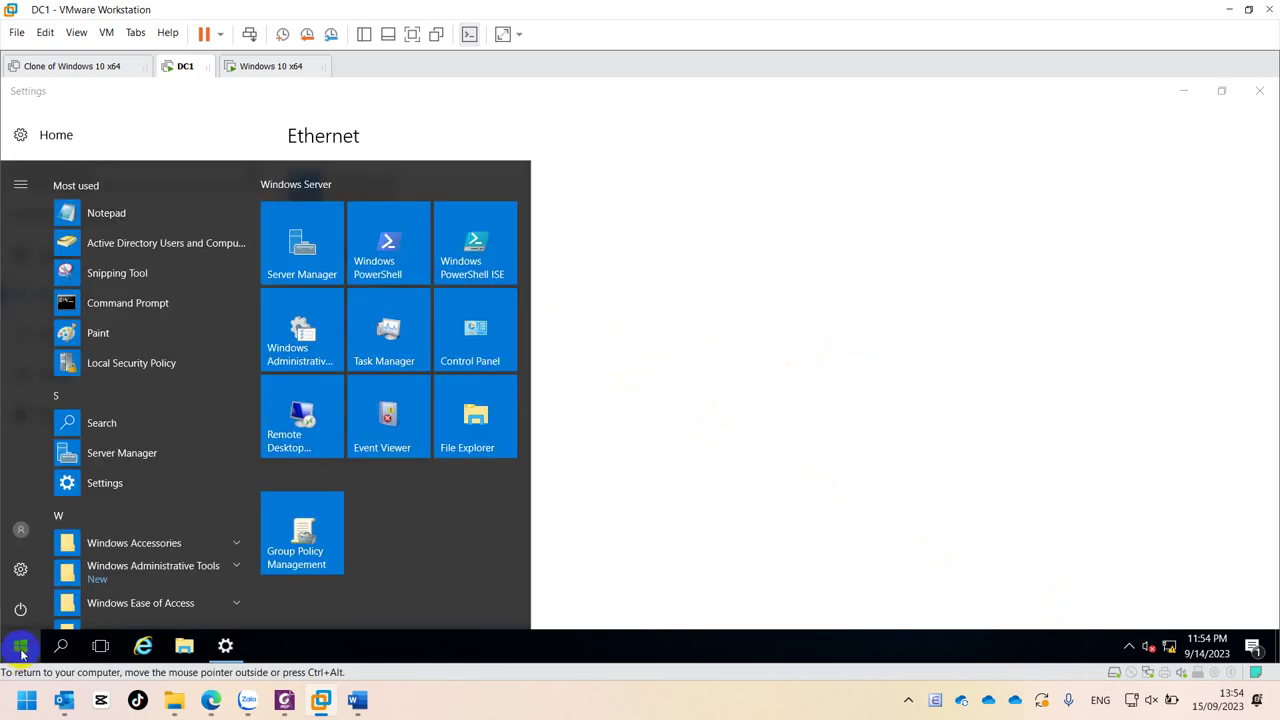
pyautogui.click(26, 532)
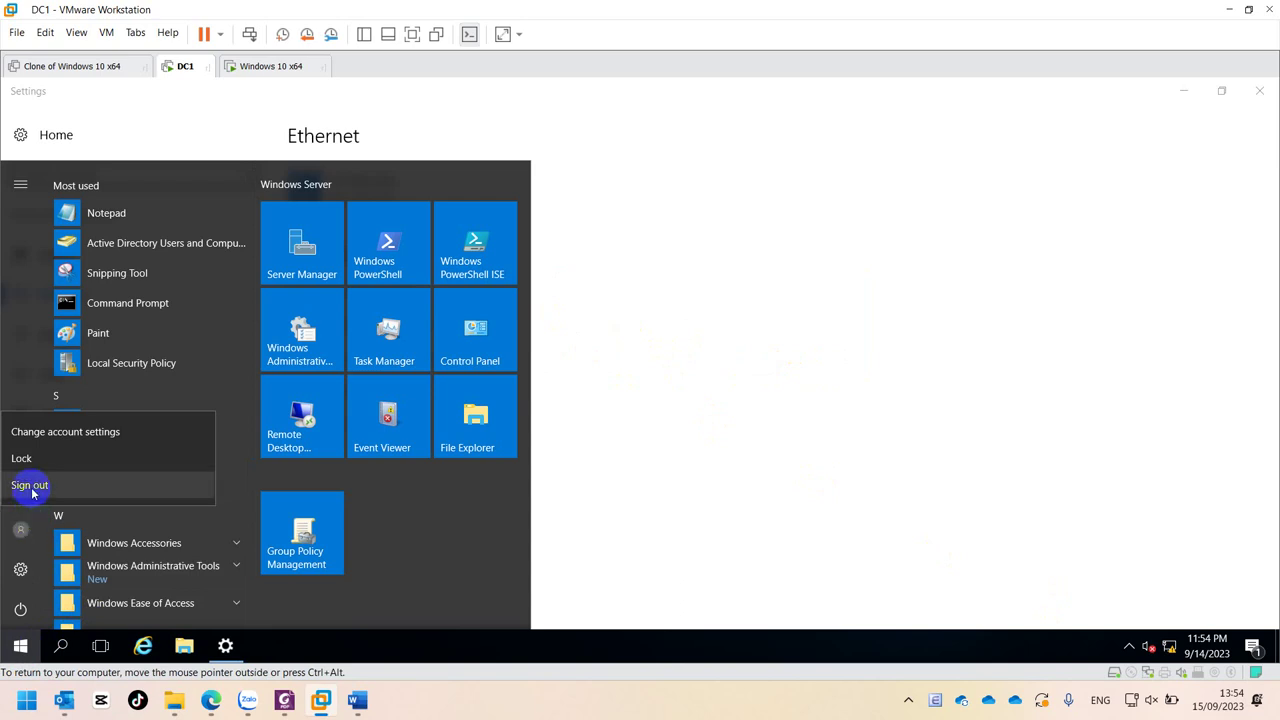
pyautogui.click(30, 486)
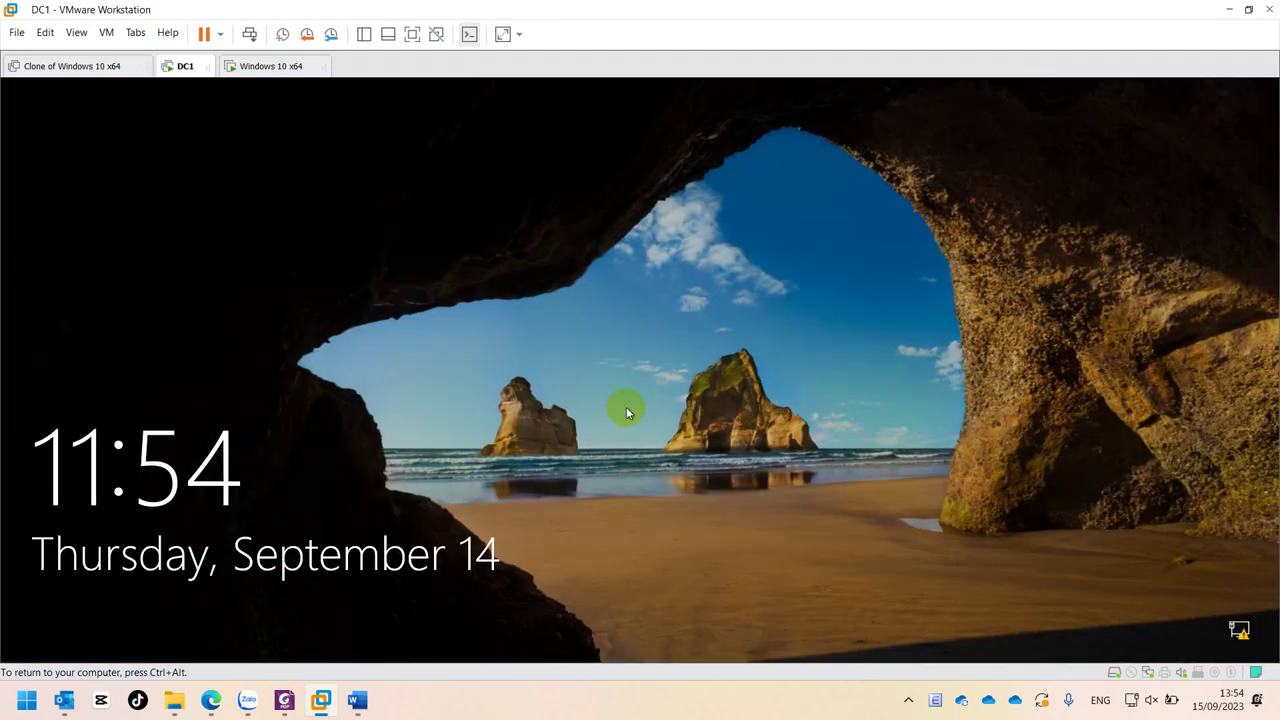
# - Sign back in to DC1 with the administrator password
pyautogui.click(624, 387)
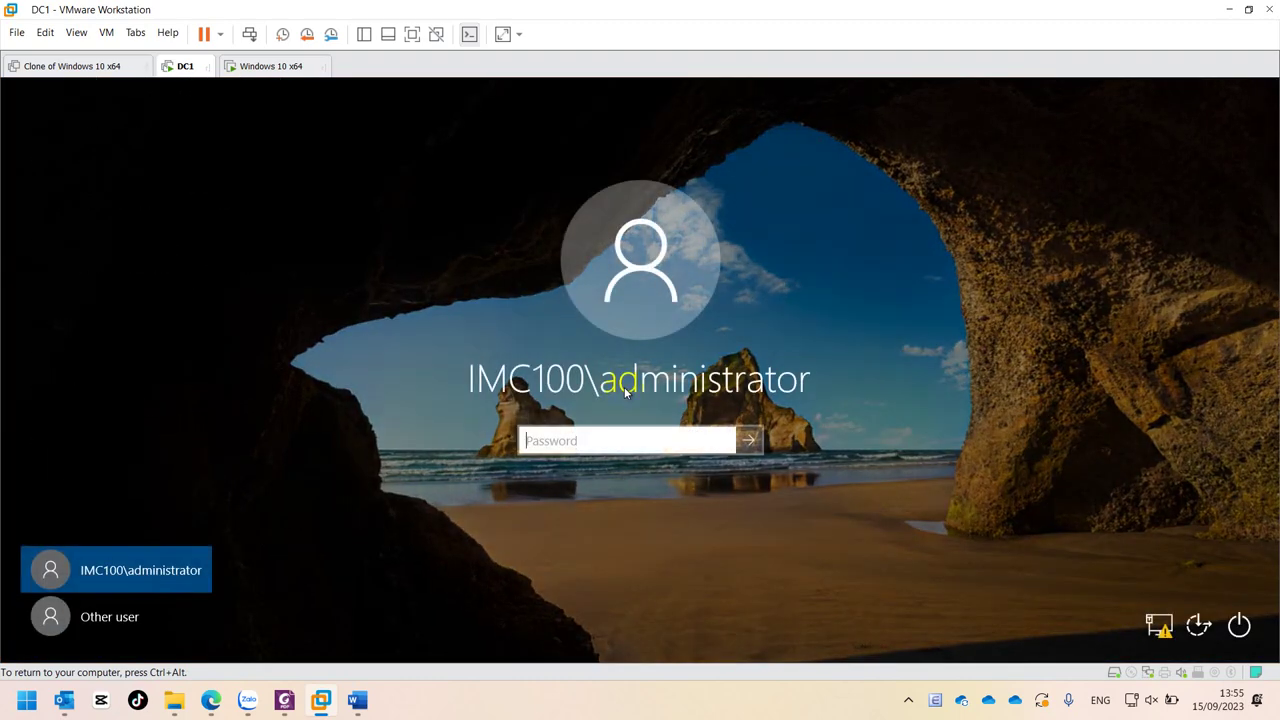
pyautogui.press('Return')
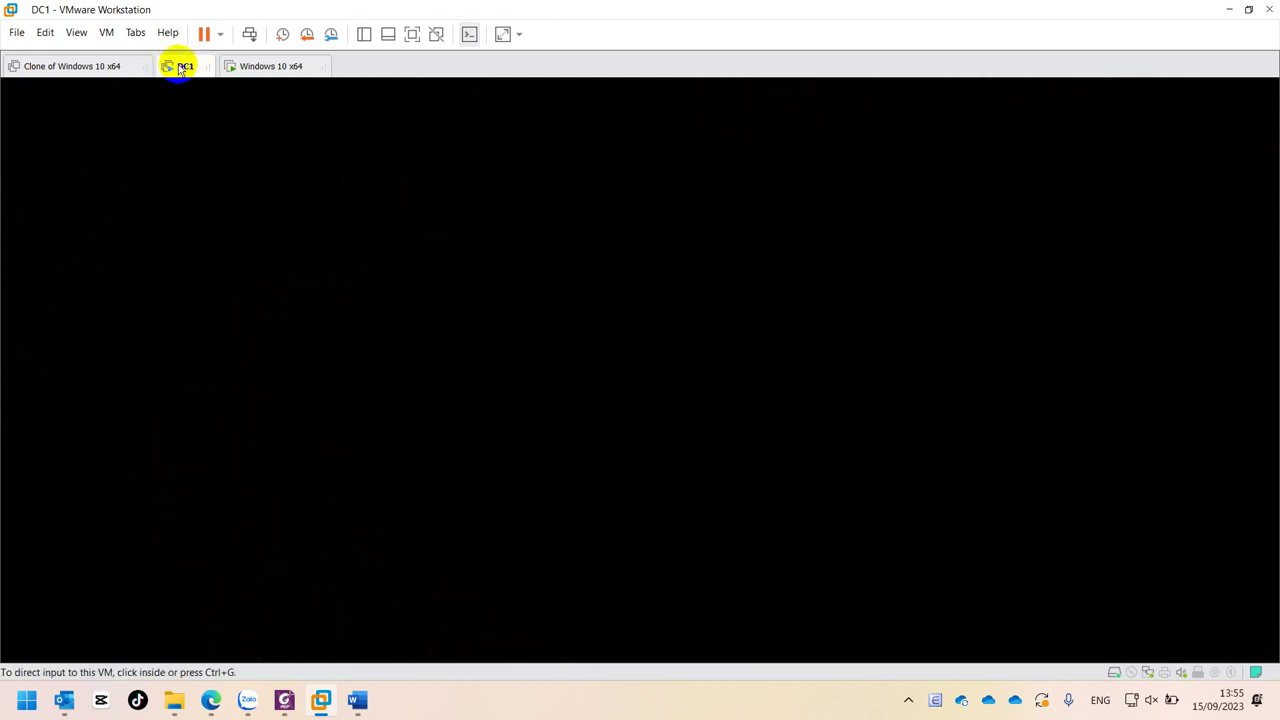
# - Review DC1's network adapter in VM settings, then bring up the Windows 10 x64 tab's options
pyautogui.rightClick(180, 68)
pyautogui.click(240, 290)
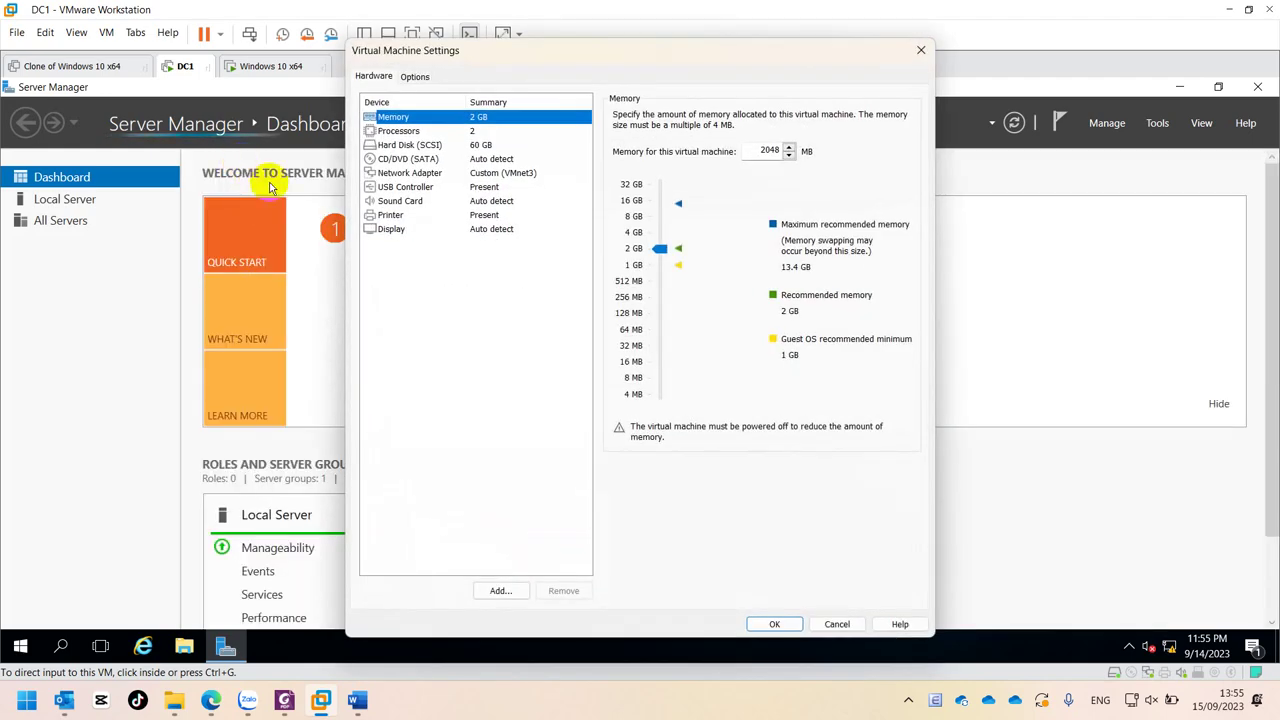
pyautogui.click(505, 174)
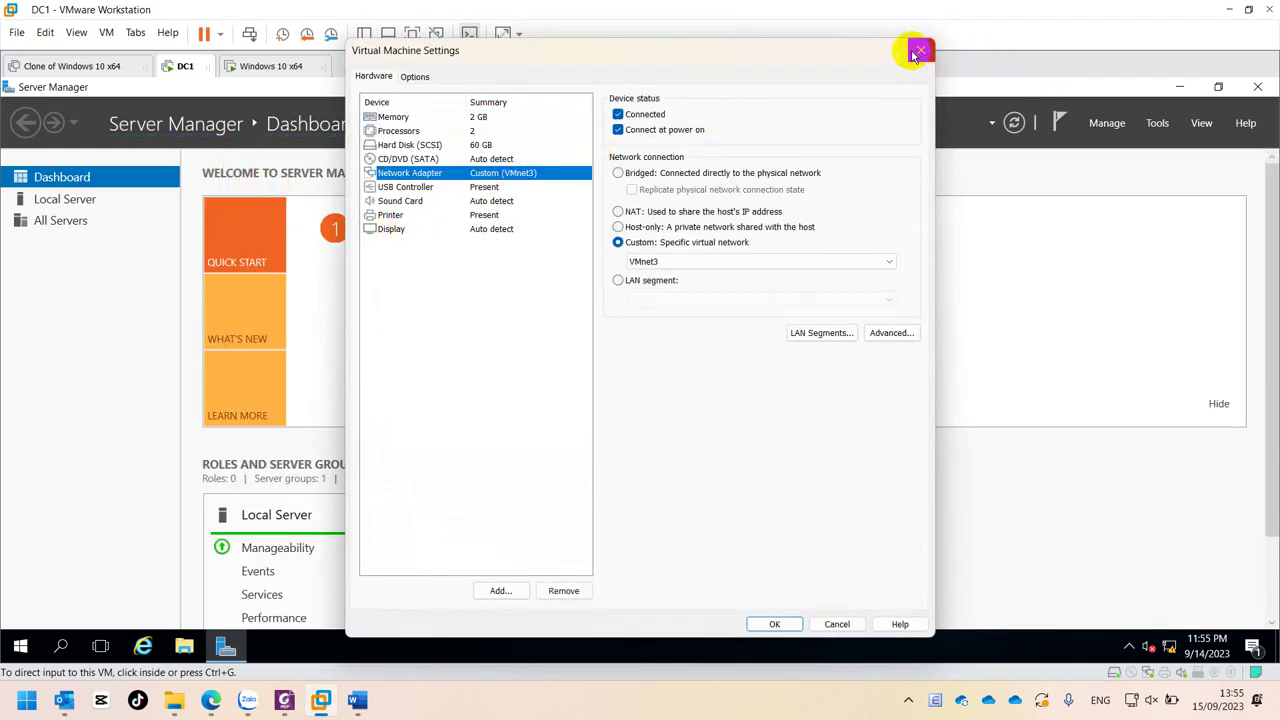
pyautogui.click(918, 51)
pyautogui.click(265, 66)
pyautogui.rightClick(265, 70)
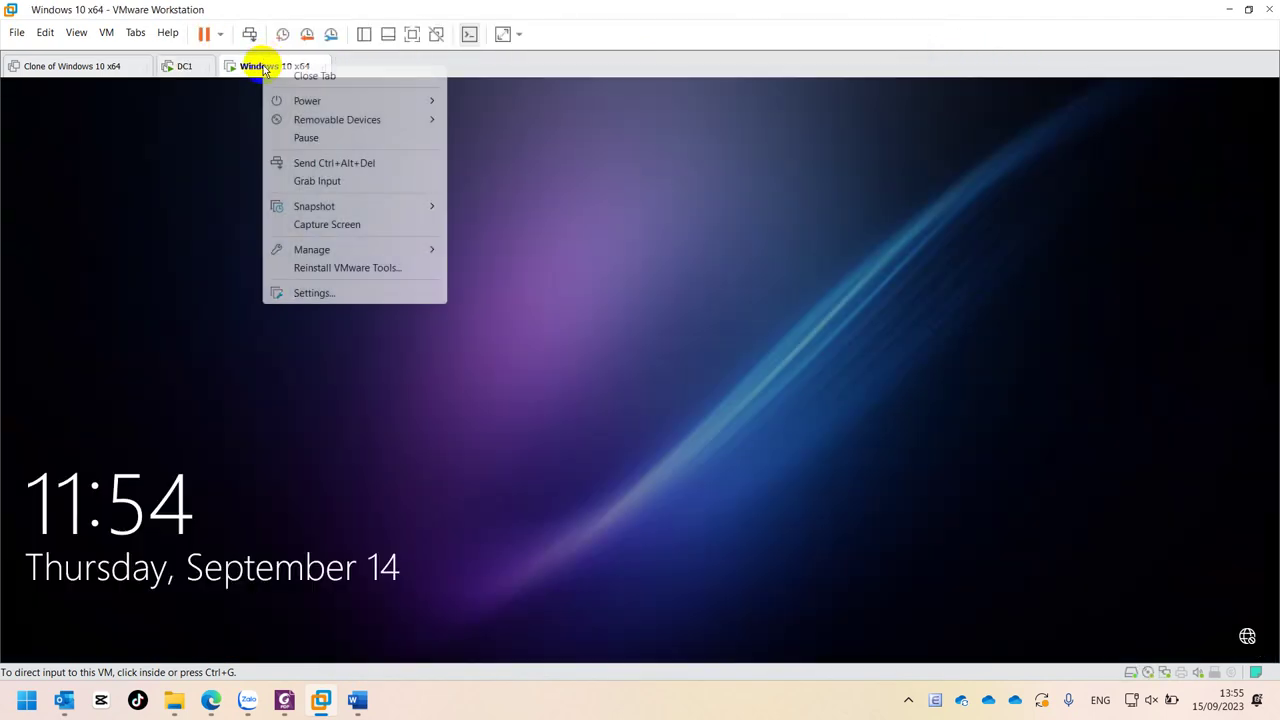
# - Confirm in the Windows 10 VM settings that the Network Adapter uses VMnet3
pyautogui.click(312, 292)
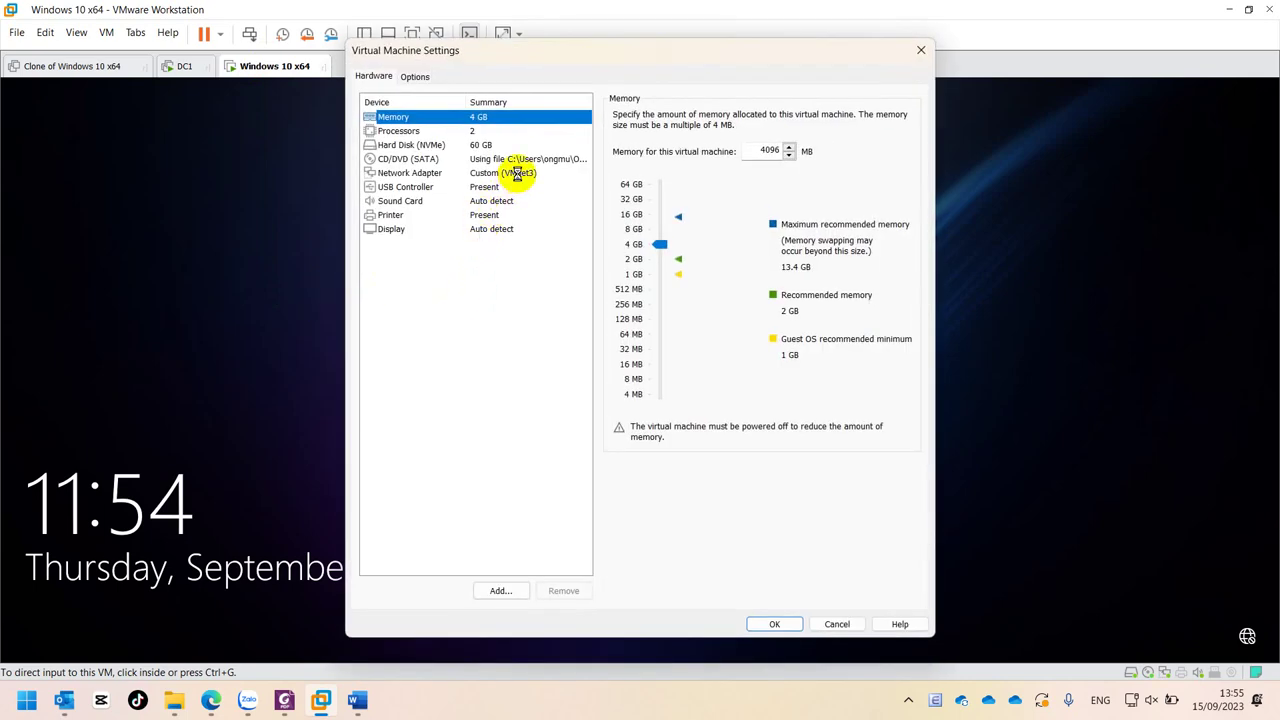
pyautogui.click(515, 173)
pyautogui.click(921, 50)
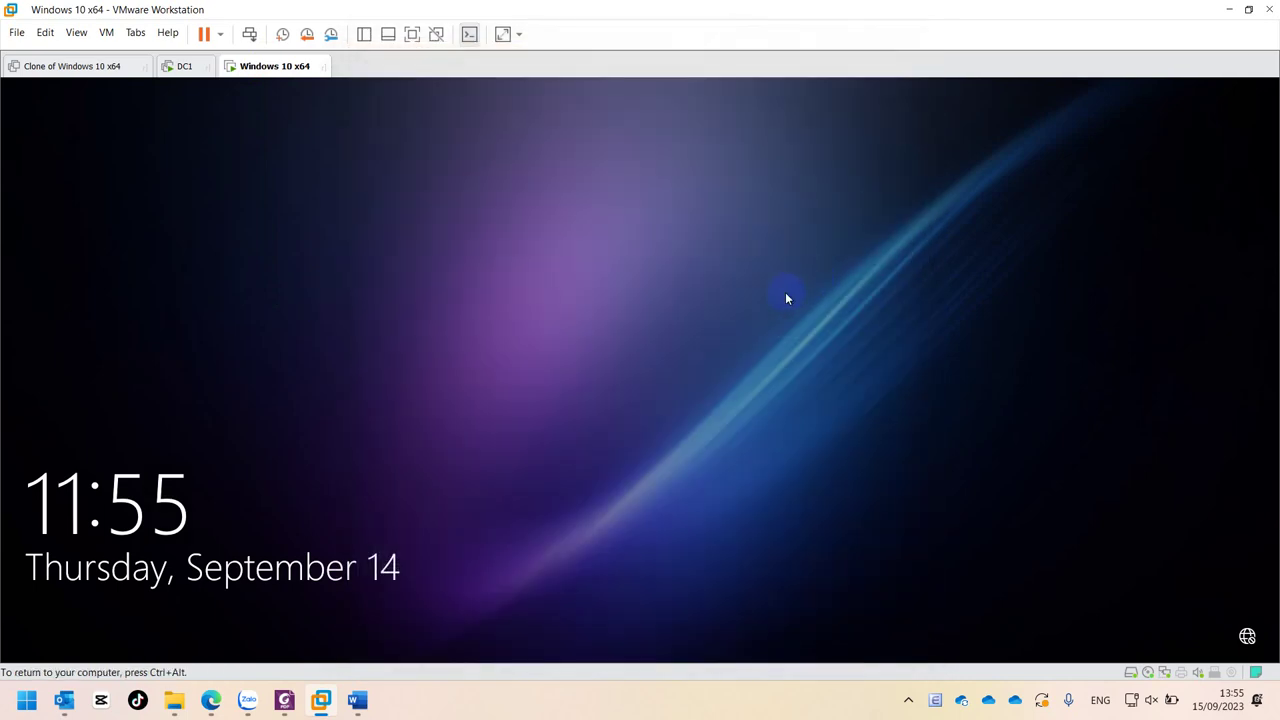
# - Try the domain user's password, acknowledge the trust-relationship error, and choose Other user
pyautogui.click(667, 444)
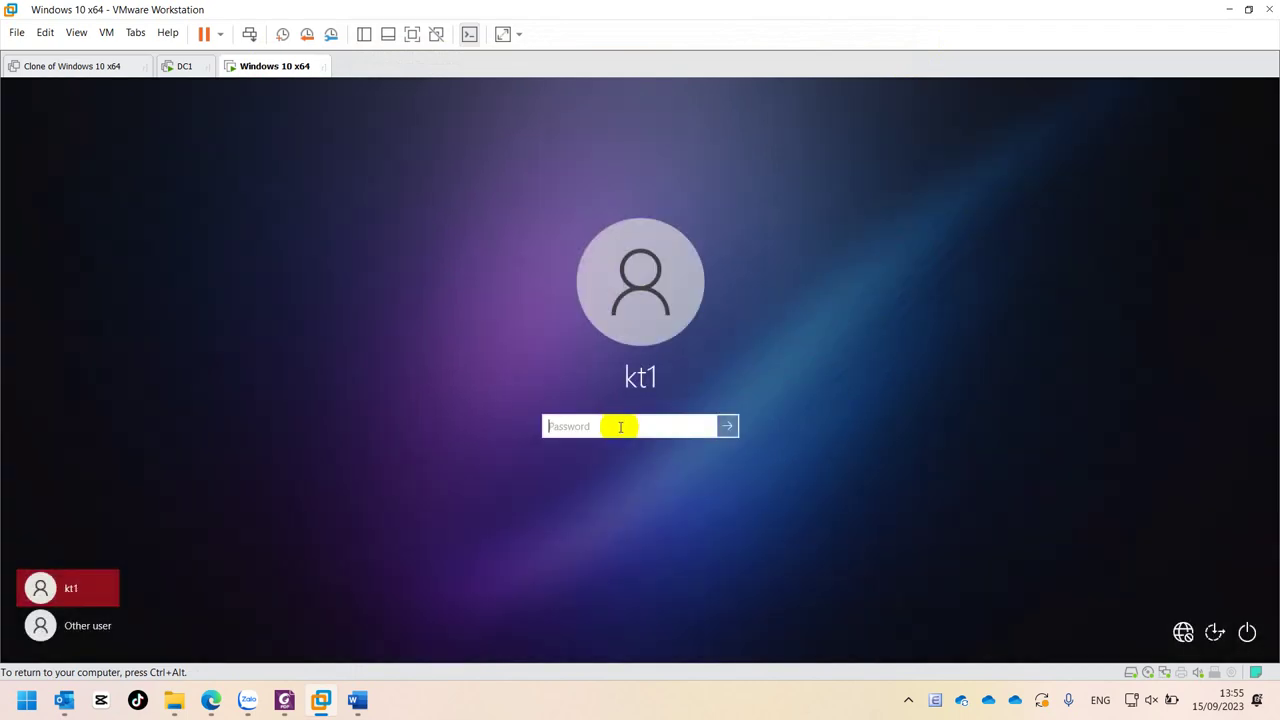
pyautogui.press('Return')
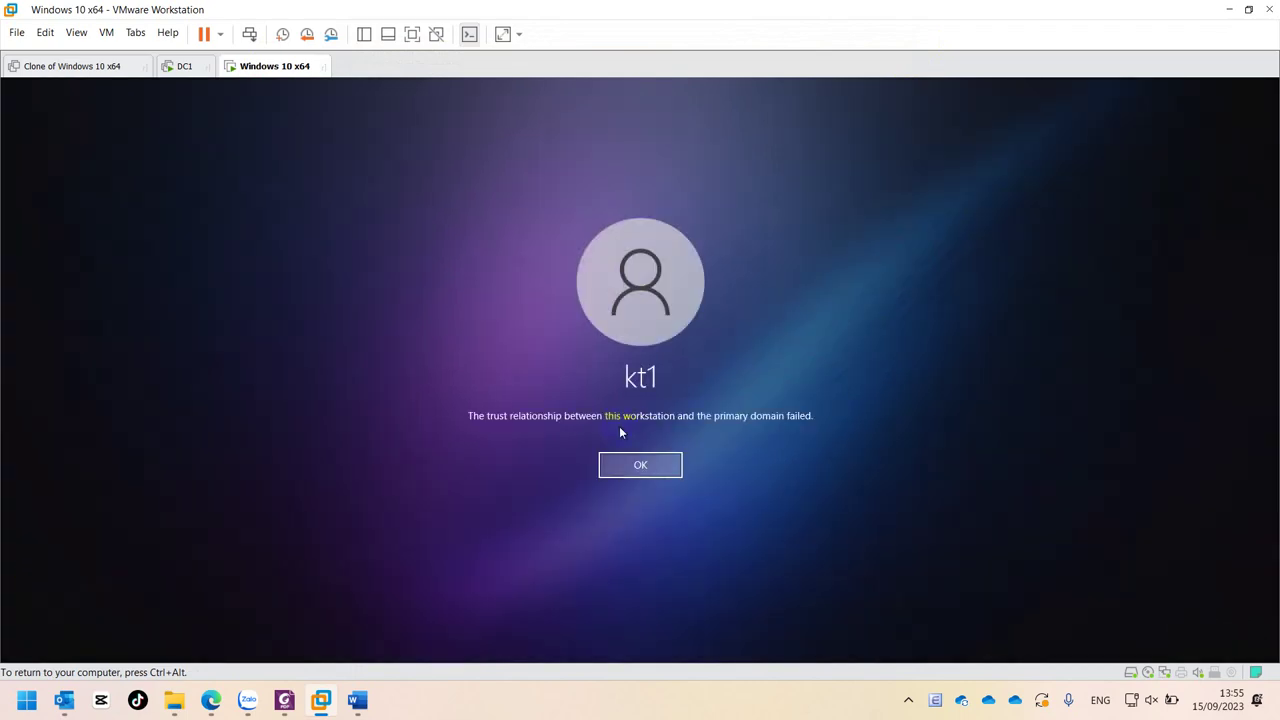
pyautogui.click(634, 465)
pyautogui.click(97, 628)
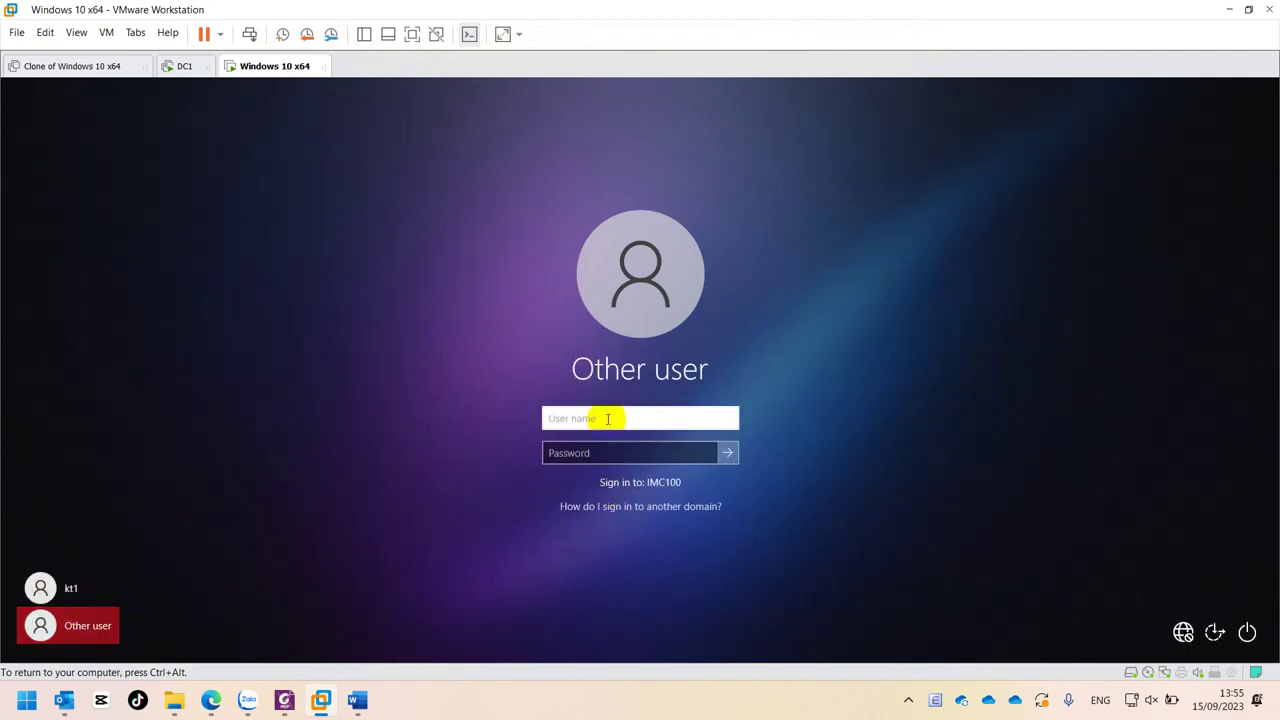
# - Sign in as 'administrator', retrying the password after two incorrect-password rejections
pyautogui.write('administrator')
pyautogui.press('Tab')
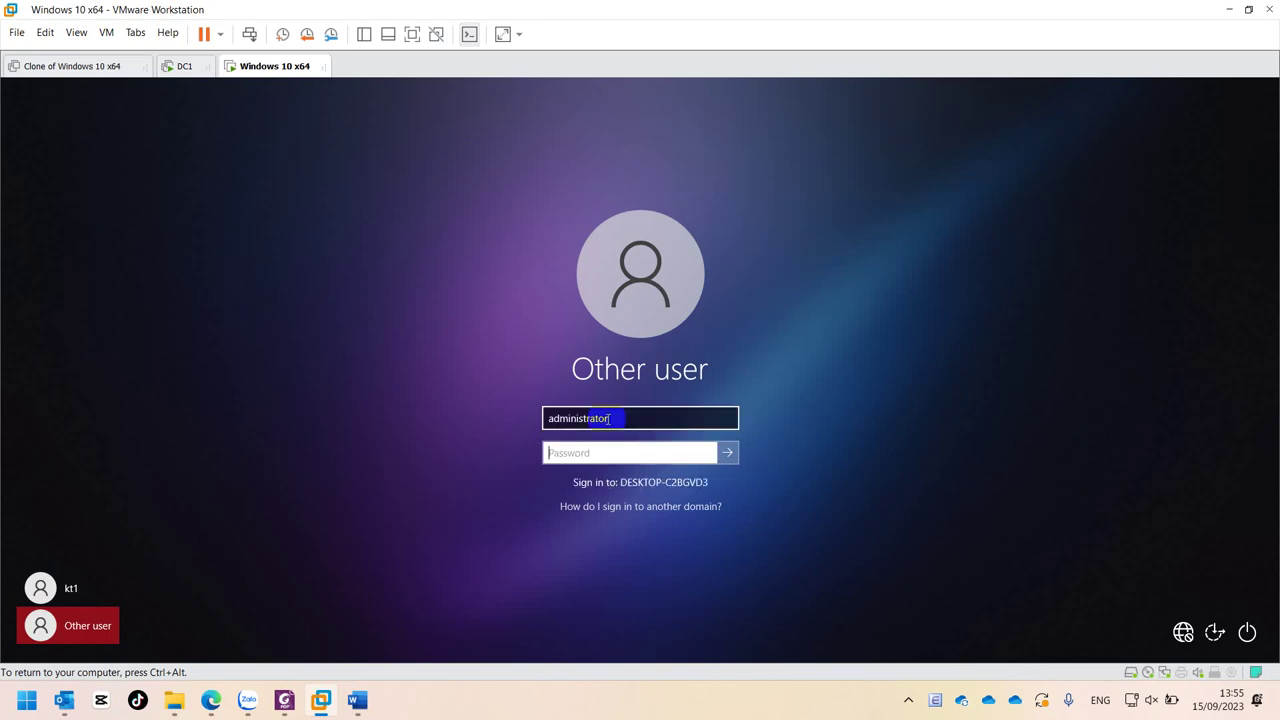
pyautogui.press('Return')
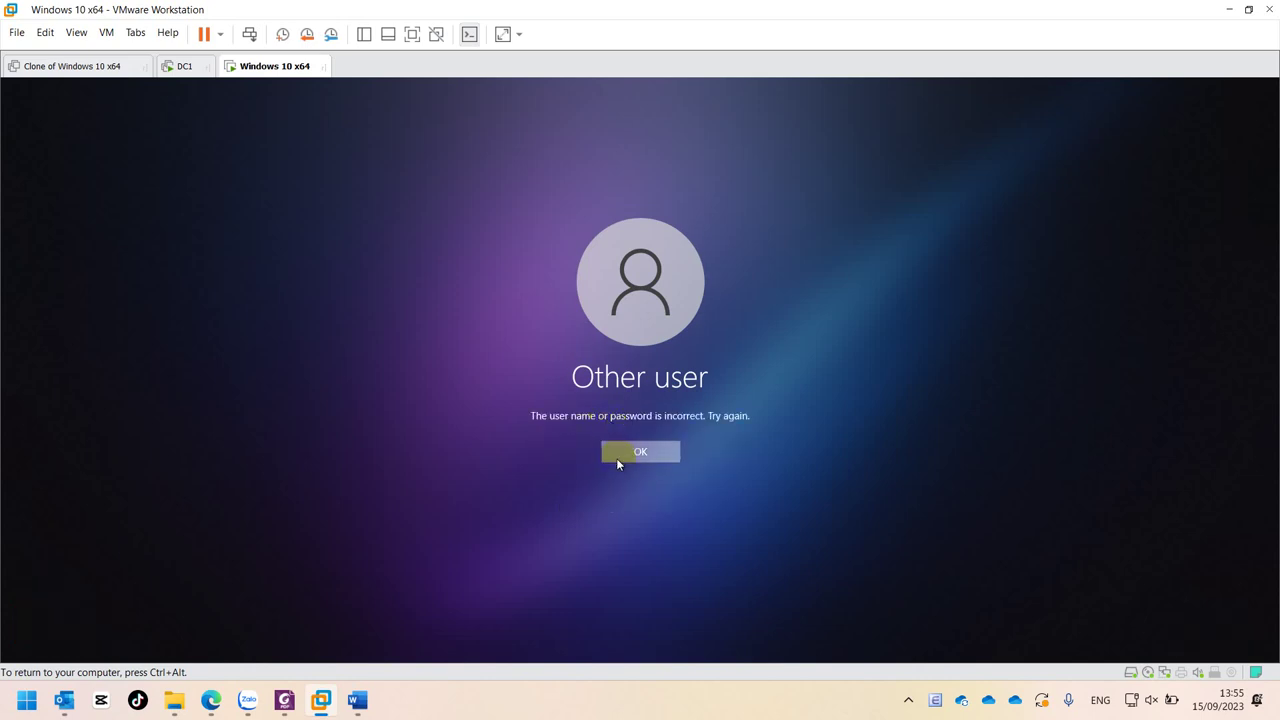
pyautogui.click(617, 458)
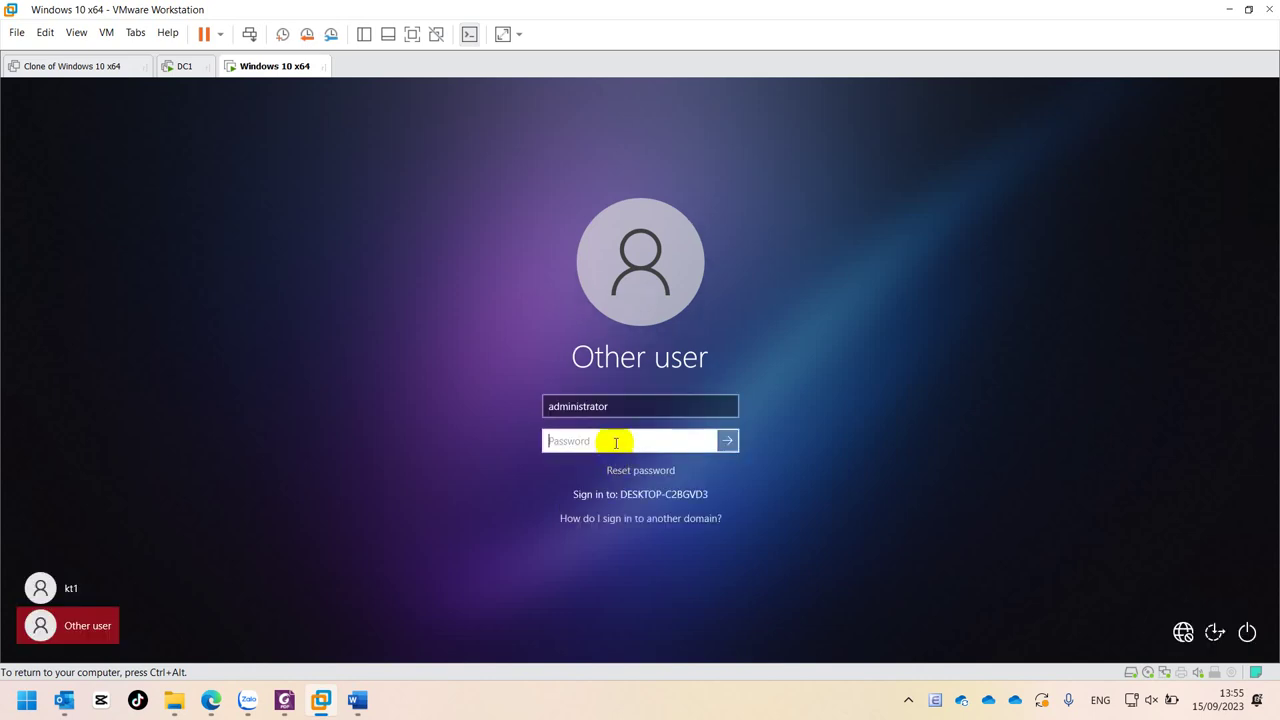
pyautogui.press('Return')
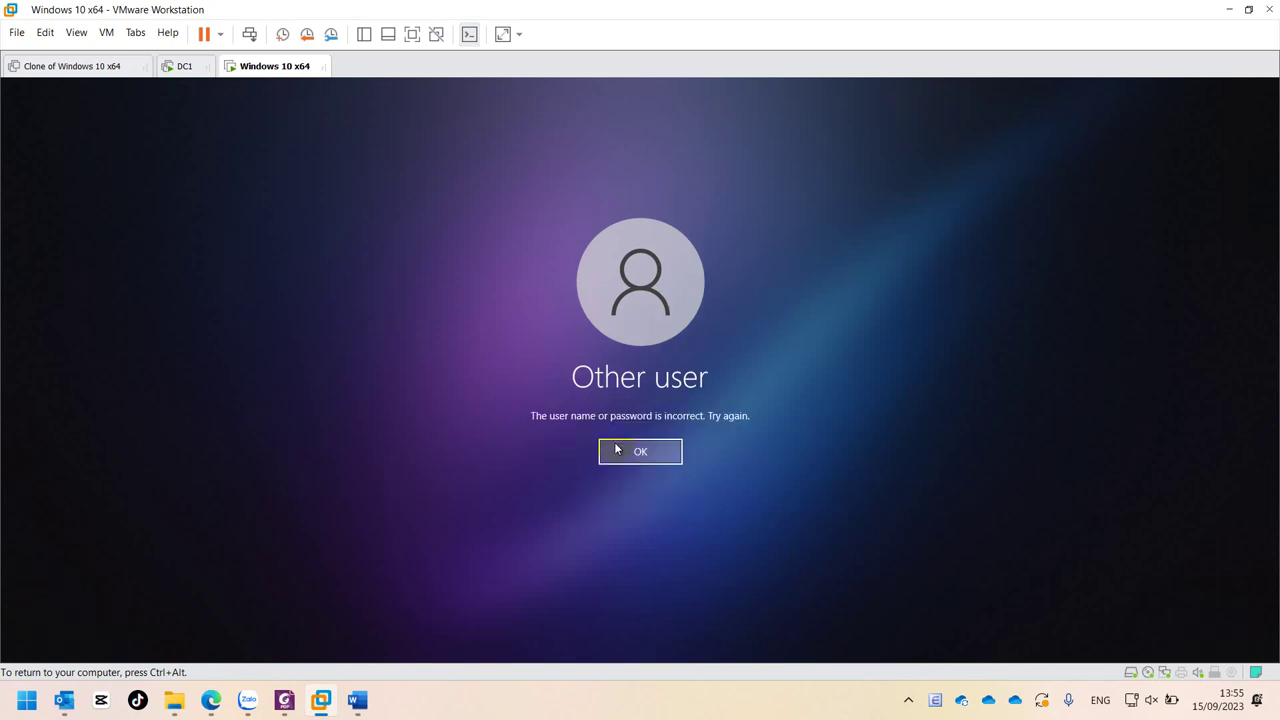
pyautogui.click(640, 452)
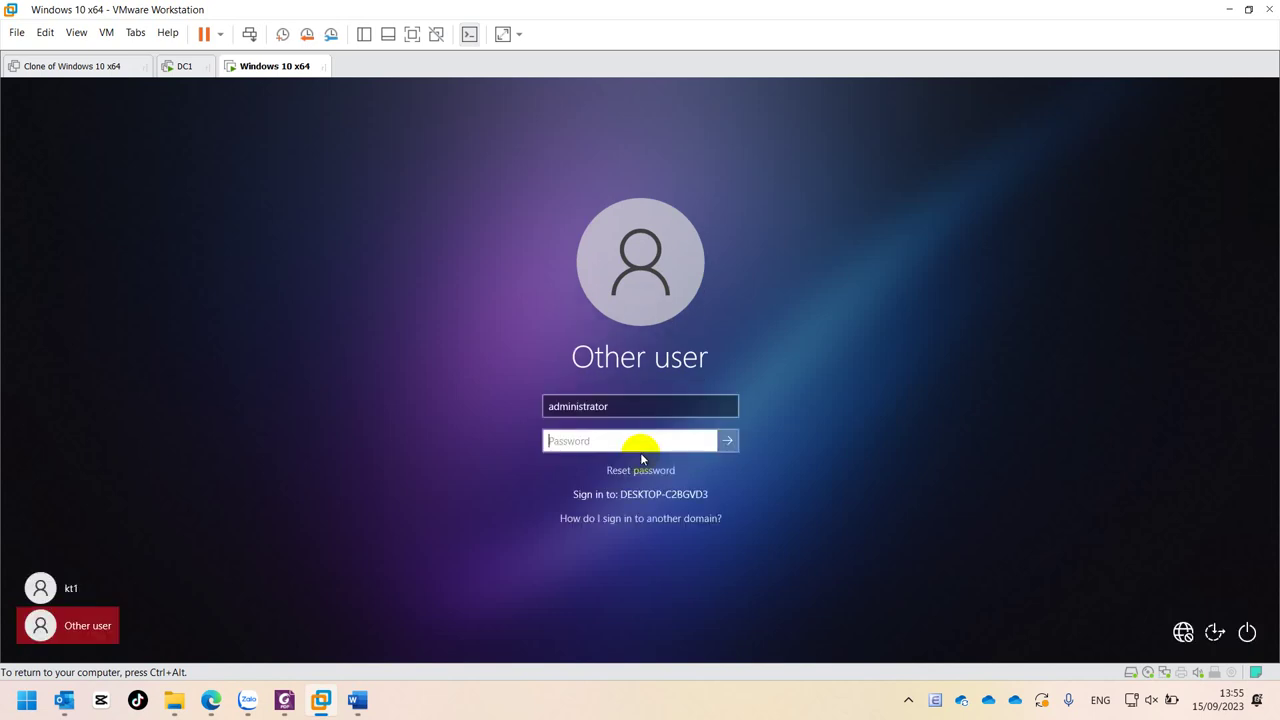
pyautogui.press('Return')
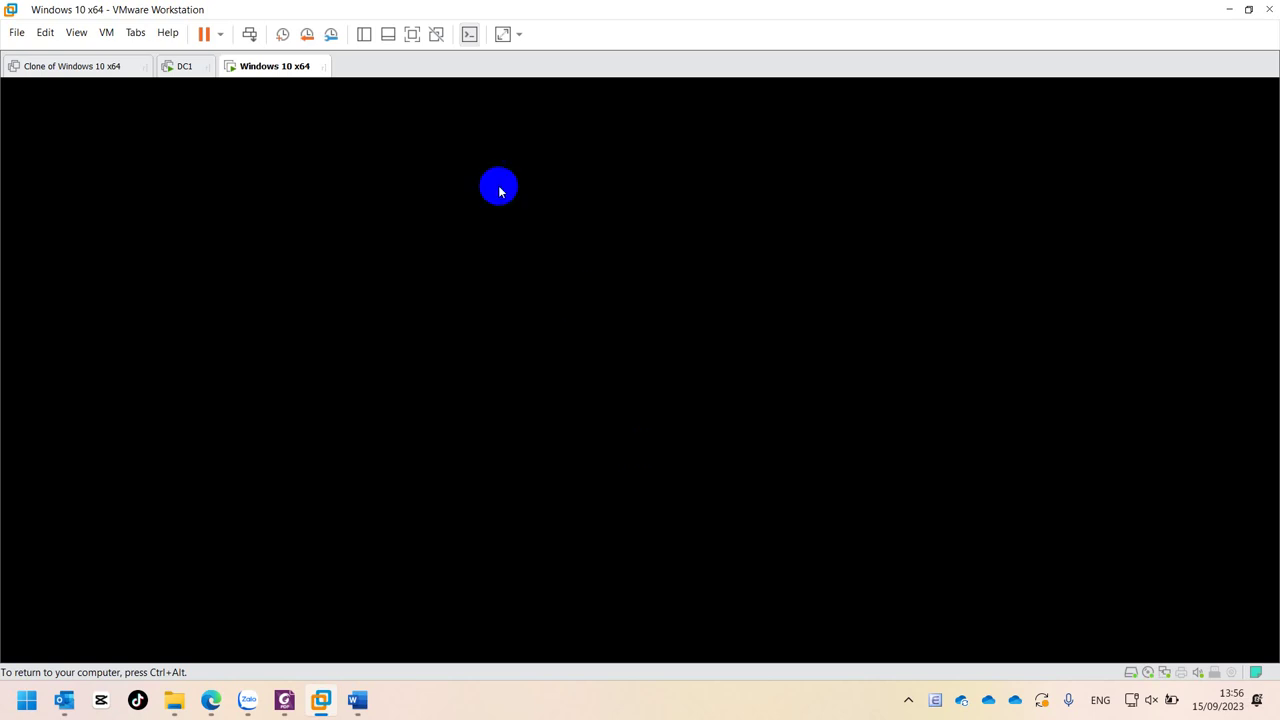
pyautogui.click(331, 34)
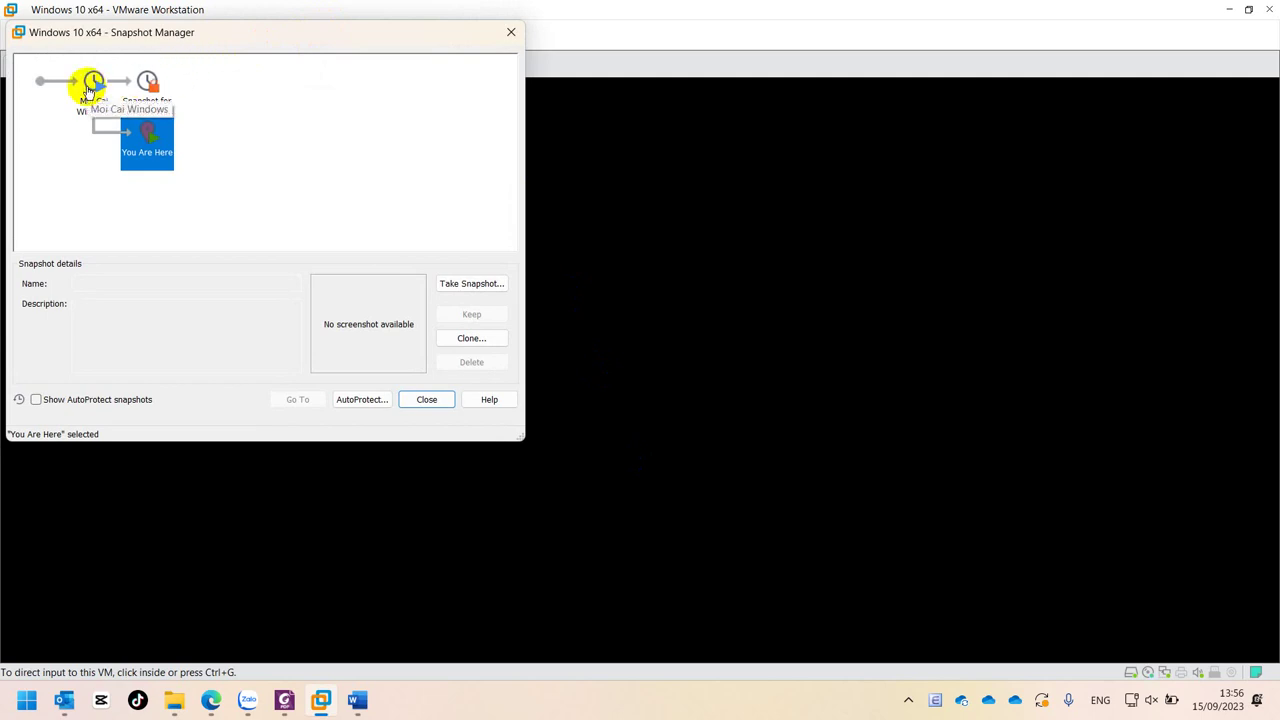
# - Close the Snapshot Manager and wake the Windows 10 desktop, releasing input to the host
pyautogui.click(511, 32)
pyautogui.click(485, 429)
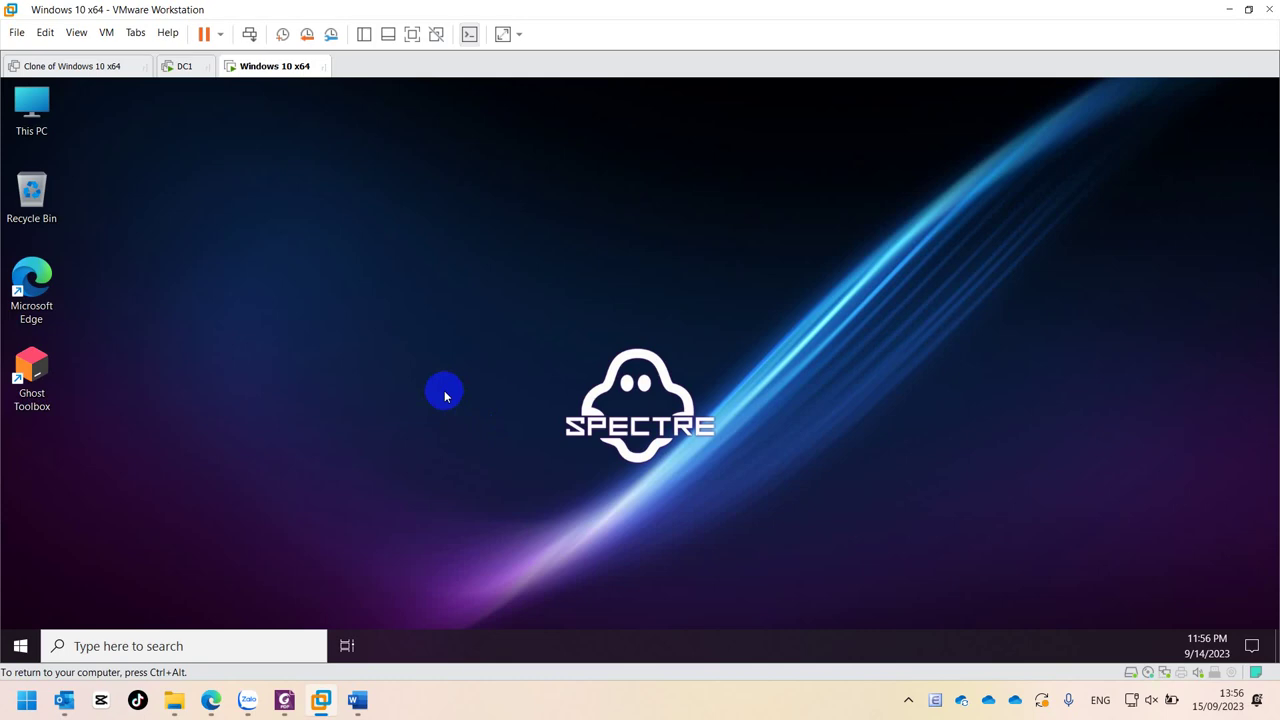
pyautogui.hotkey('ctrl', 'alt')
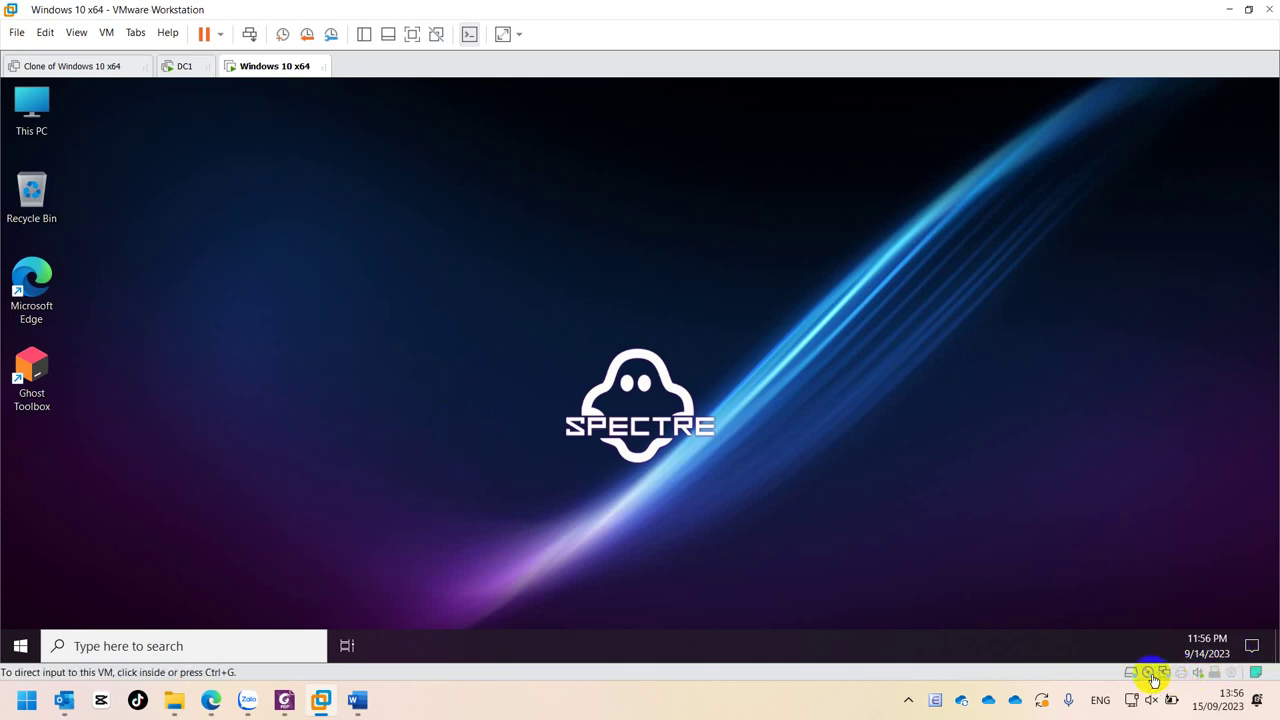
pyautogui.click(480, 343)
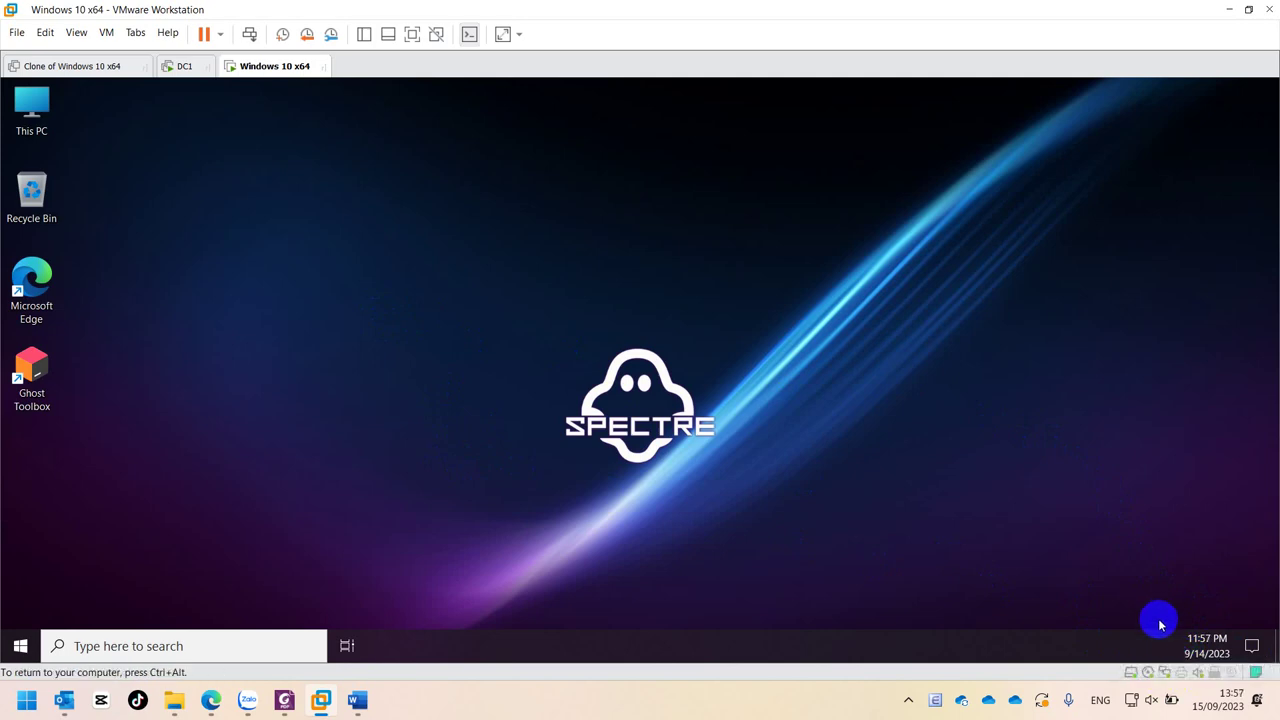
pyautogui.click(1166, 672)
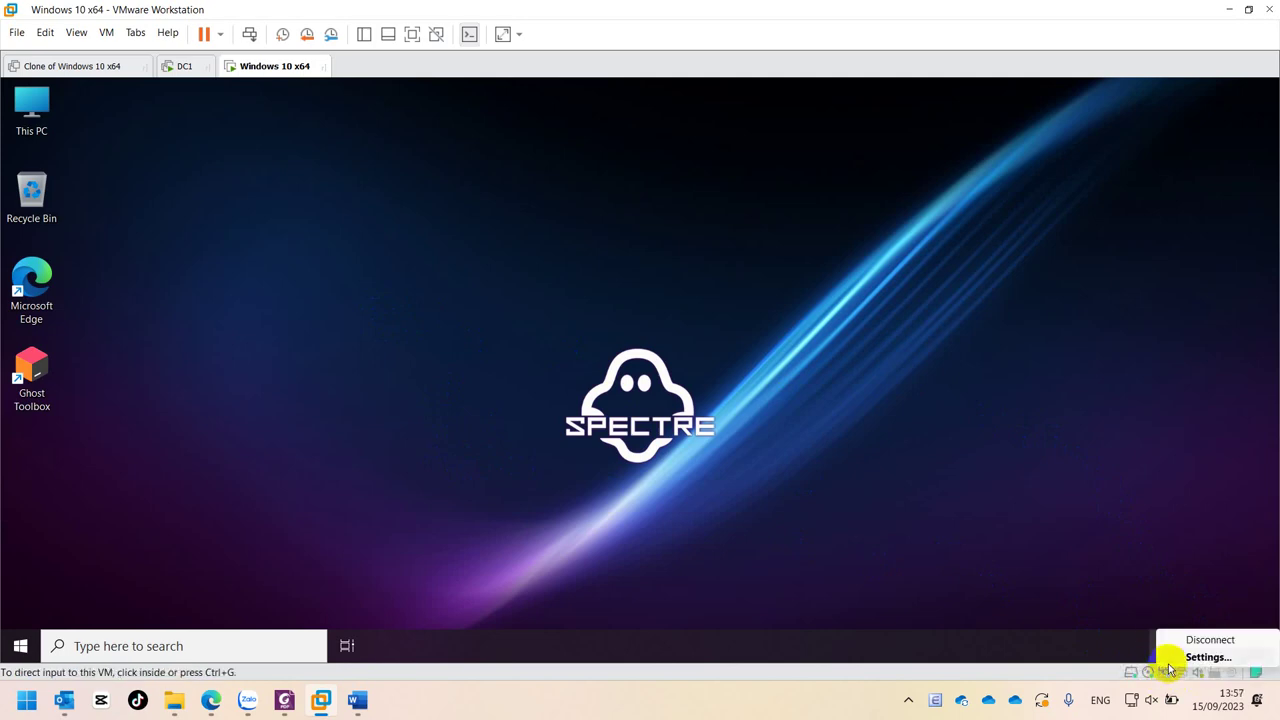
pyautogui.click(818, 396)
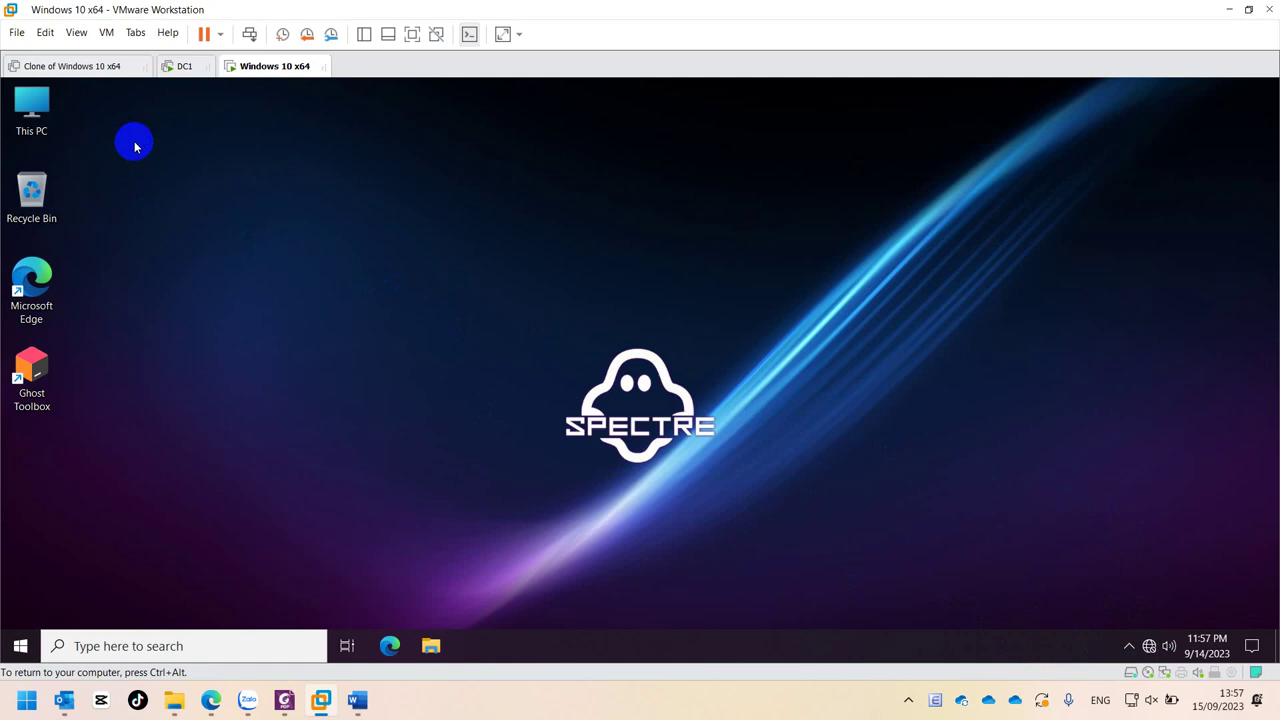
pyautogui.click(183, 66)
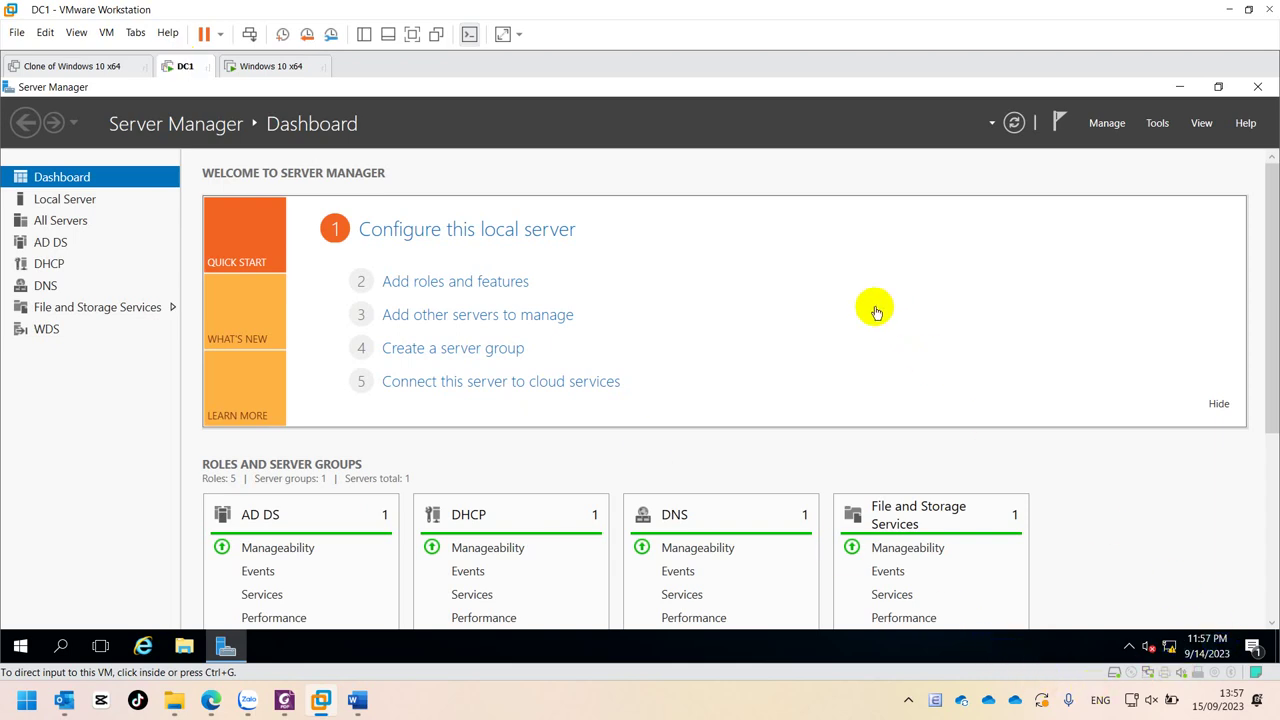
pyautogui.click(284, 70)
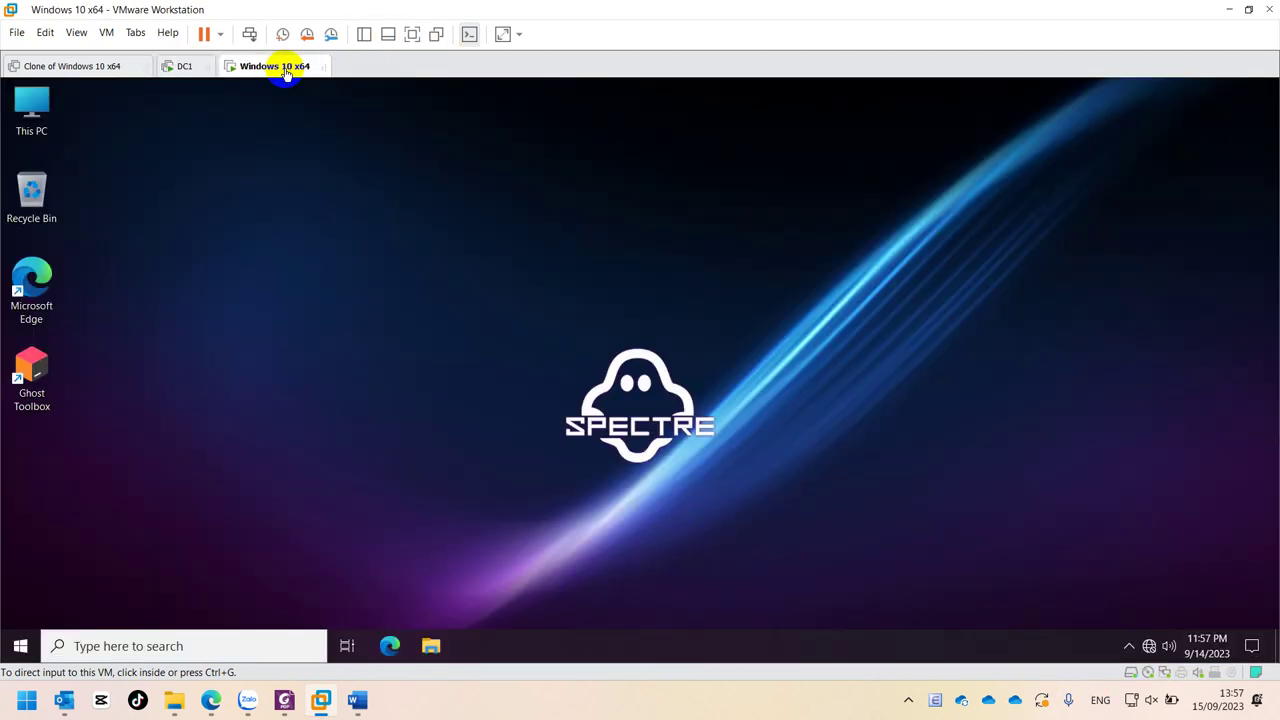
pyautogui.click(1149, 648)
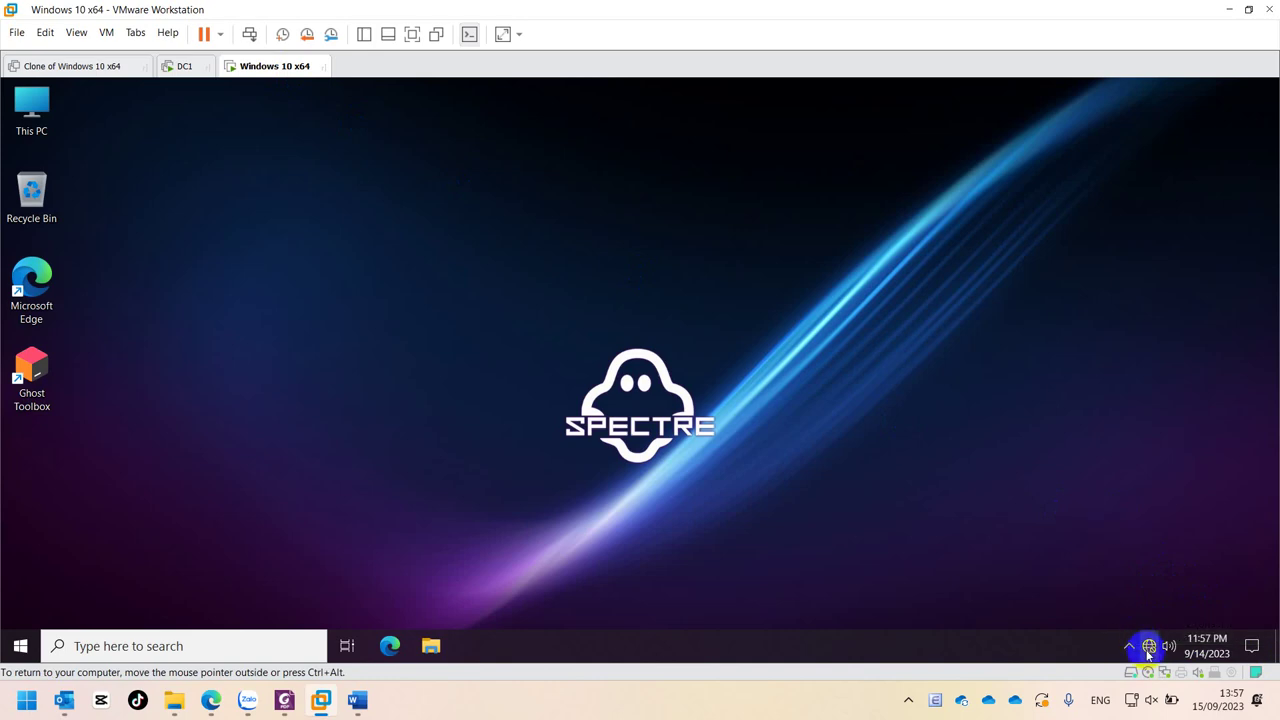
pyautogui.click(1148, 650)
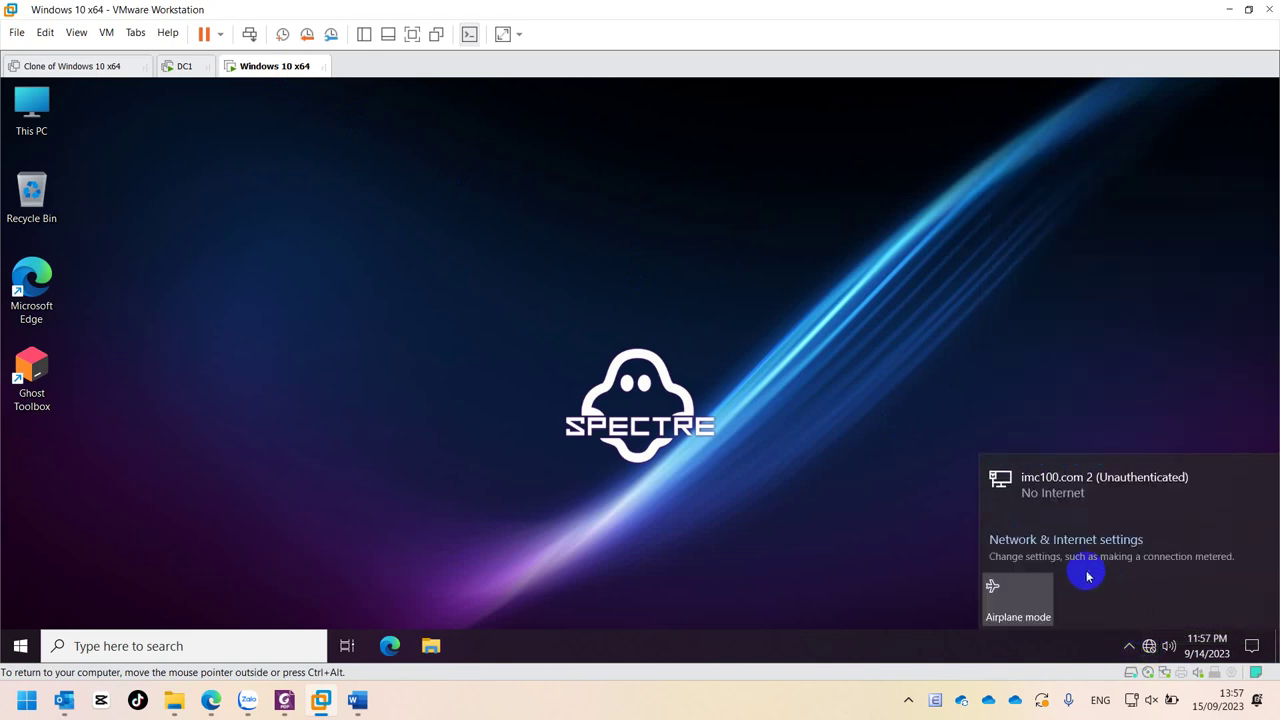
pyautogui.click(1047, 545)
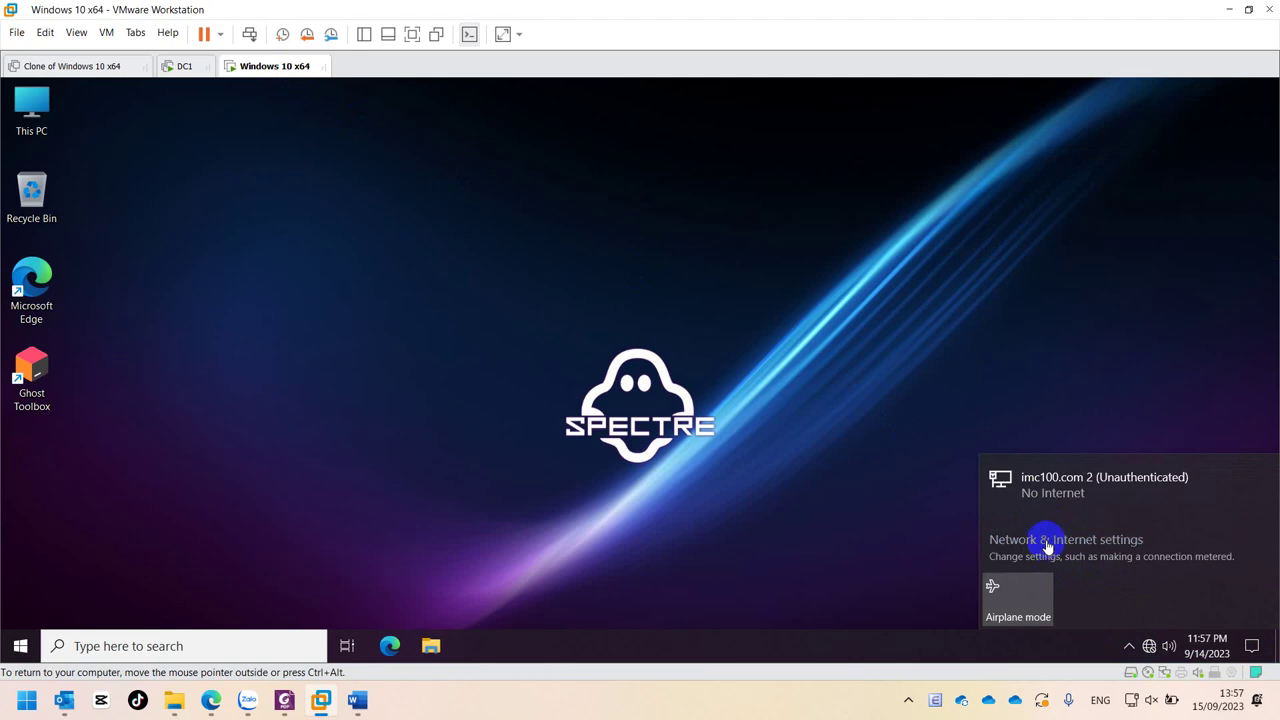
pyautogui.click(1018, 540)
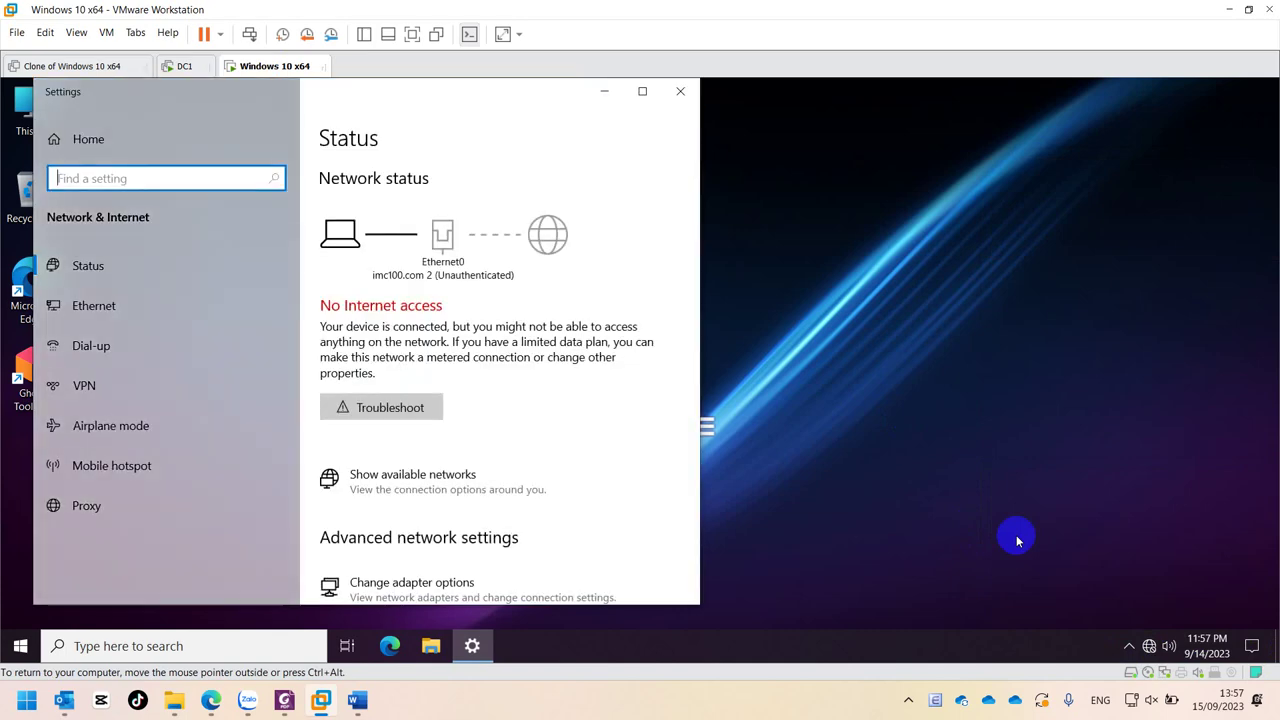
pyautogui.scroll(-3, 500, 500)
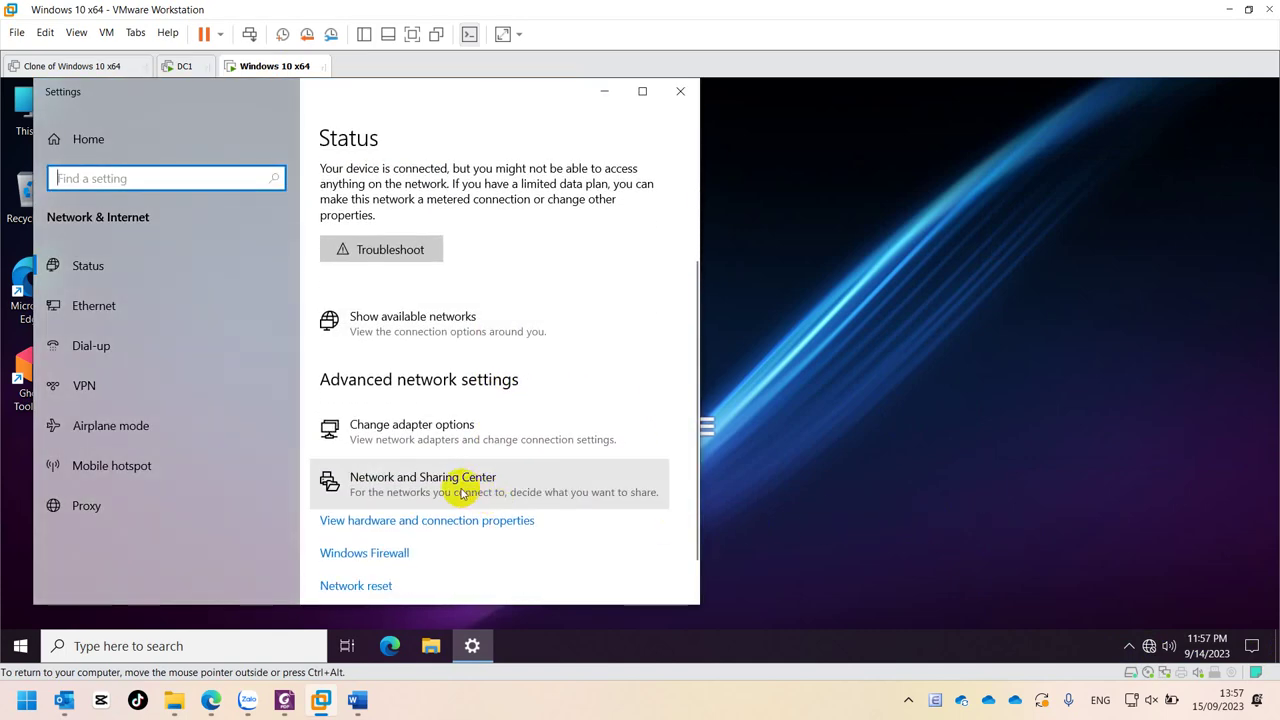
pyautogui.scroll(-1, 462, 494)
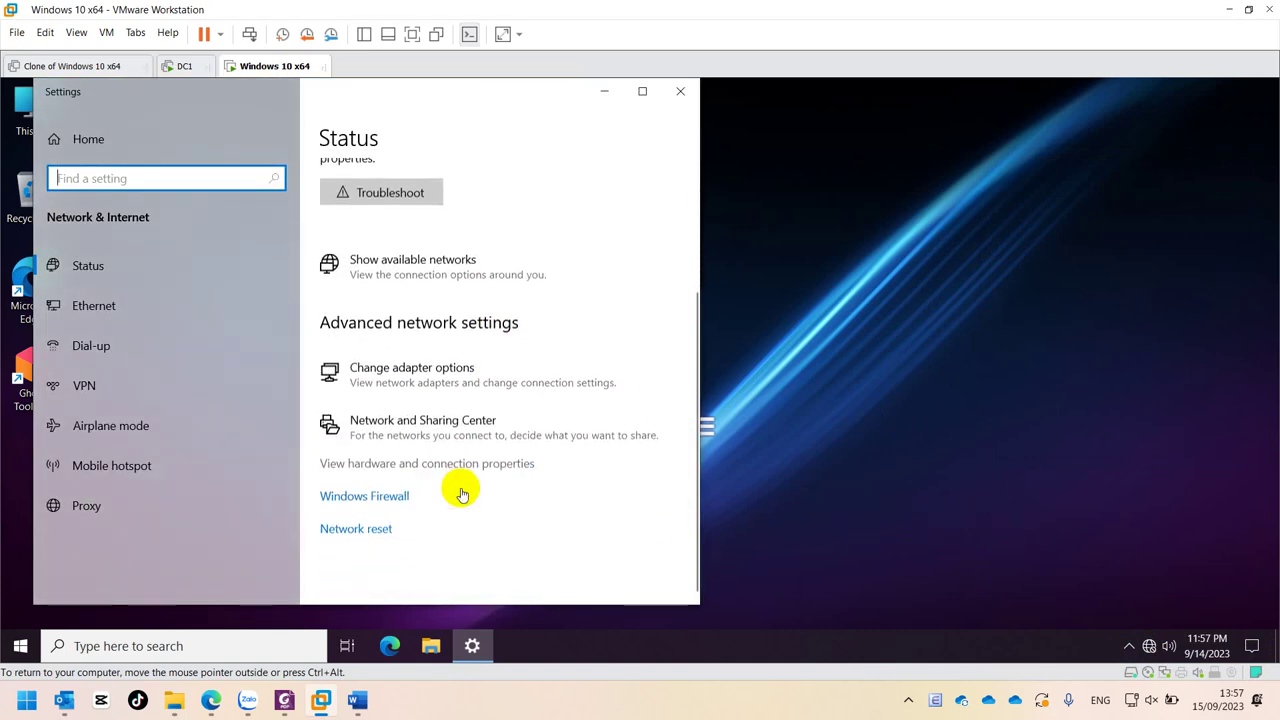
pyautogui.click(124, 304)
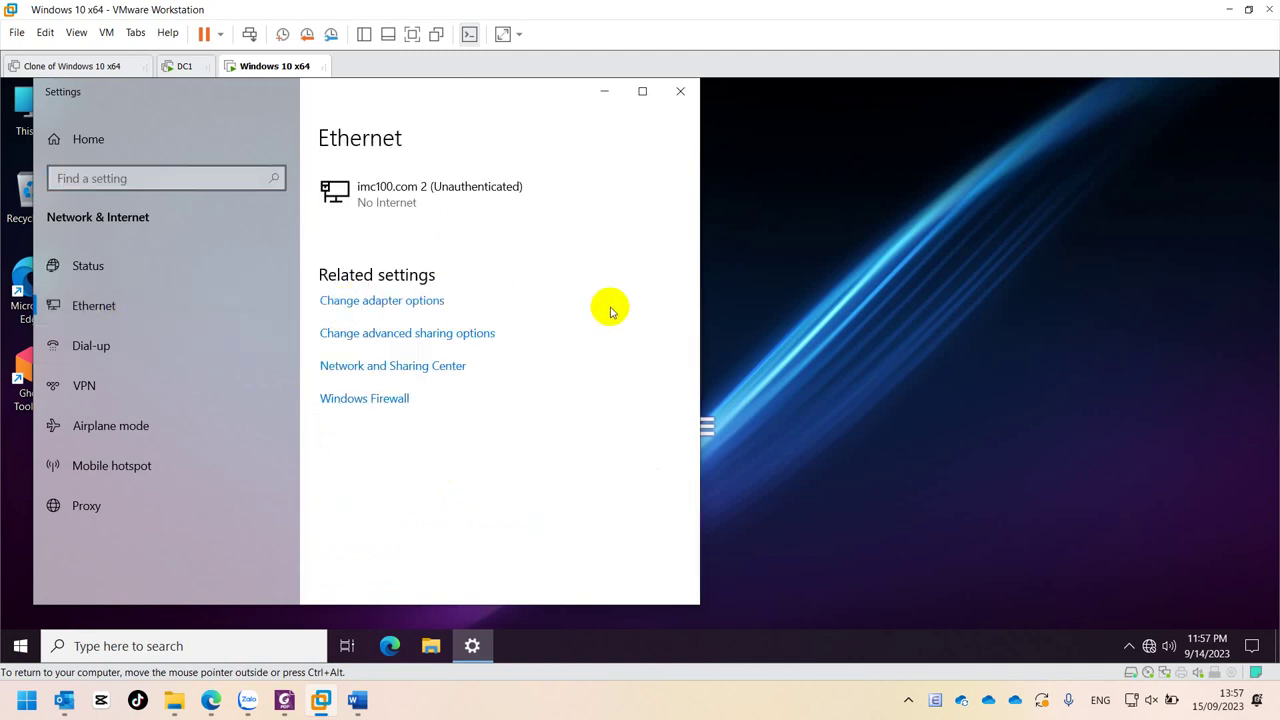
pyautogui.click(393, 303)
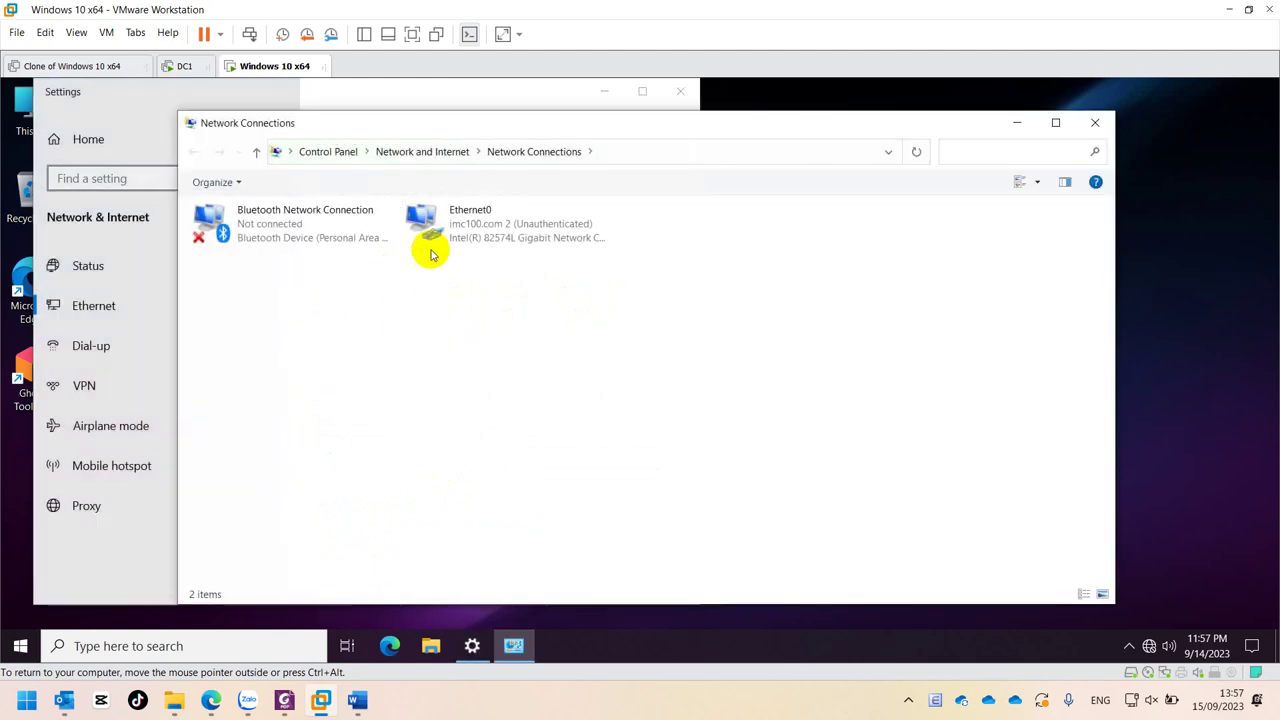
pyautogui.click(480, 225)
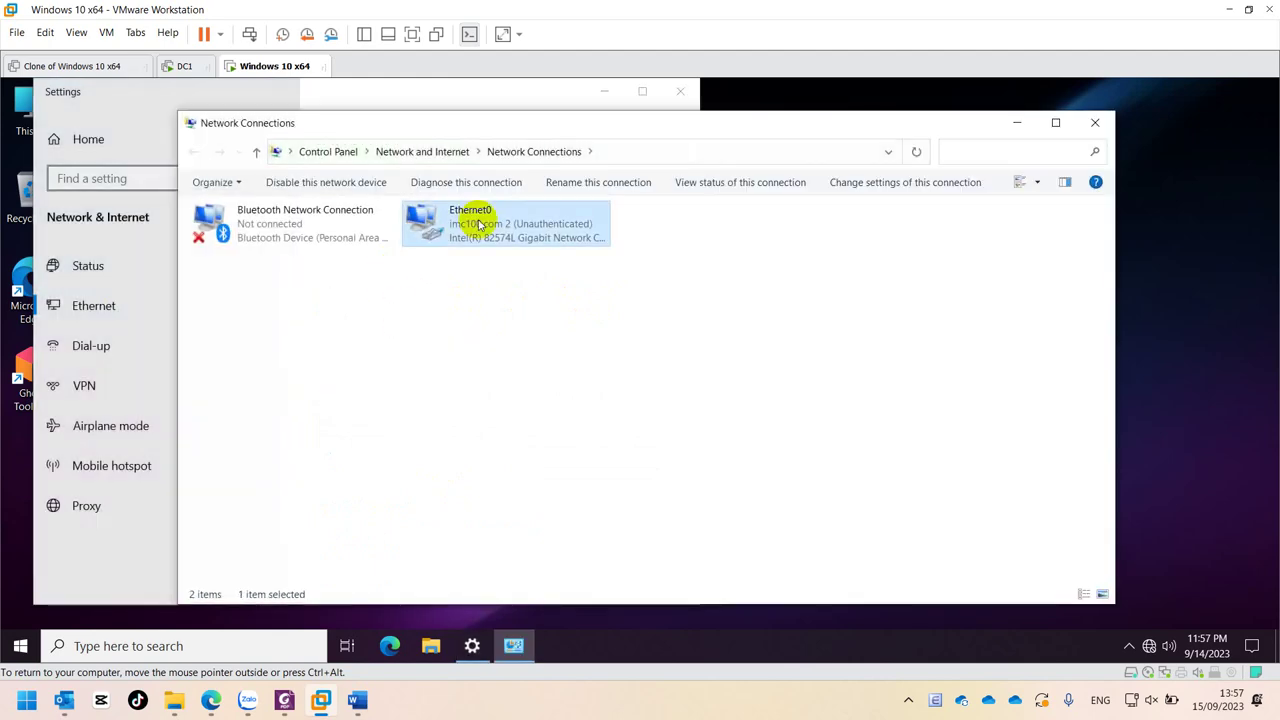
pyautogui.doubleClick(480, 225)
pyautogui.click(578, 350)
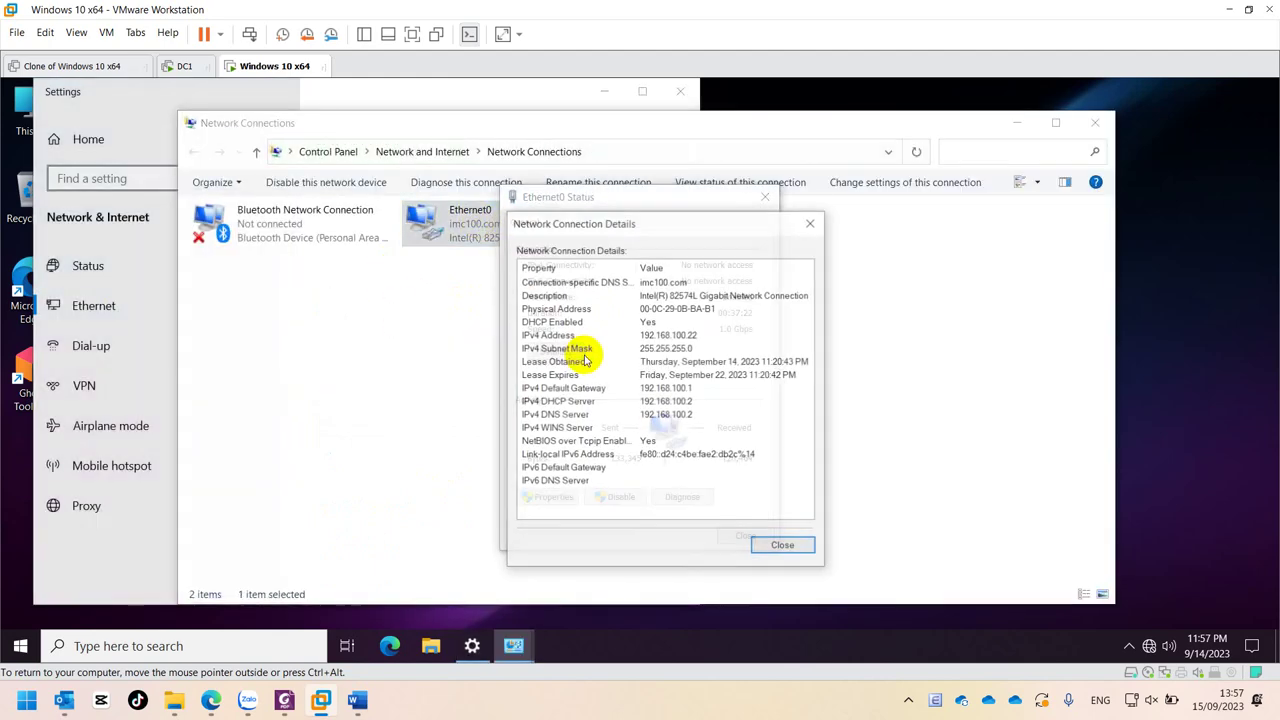
pyautogui.click(663, 336)
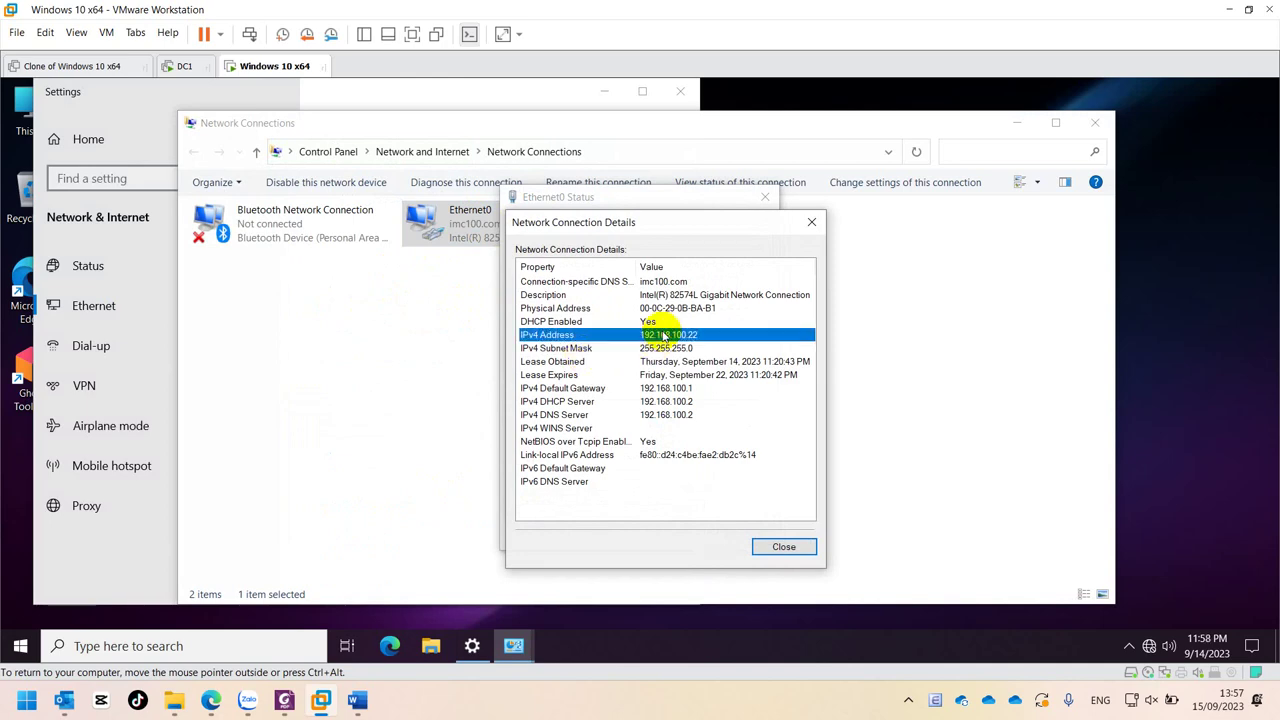
pyautogui.click(811, 222)
pyautogui.click(765, 196)
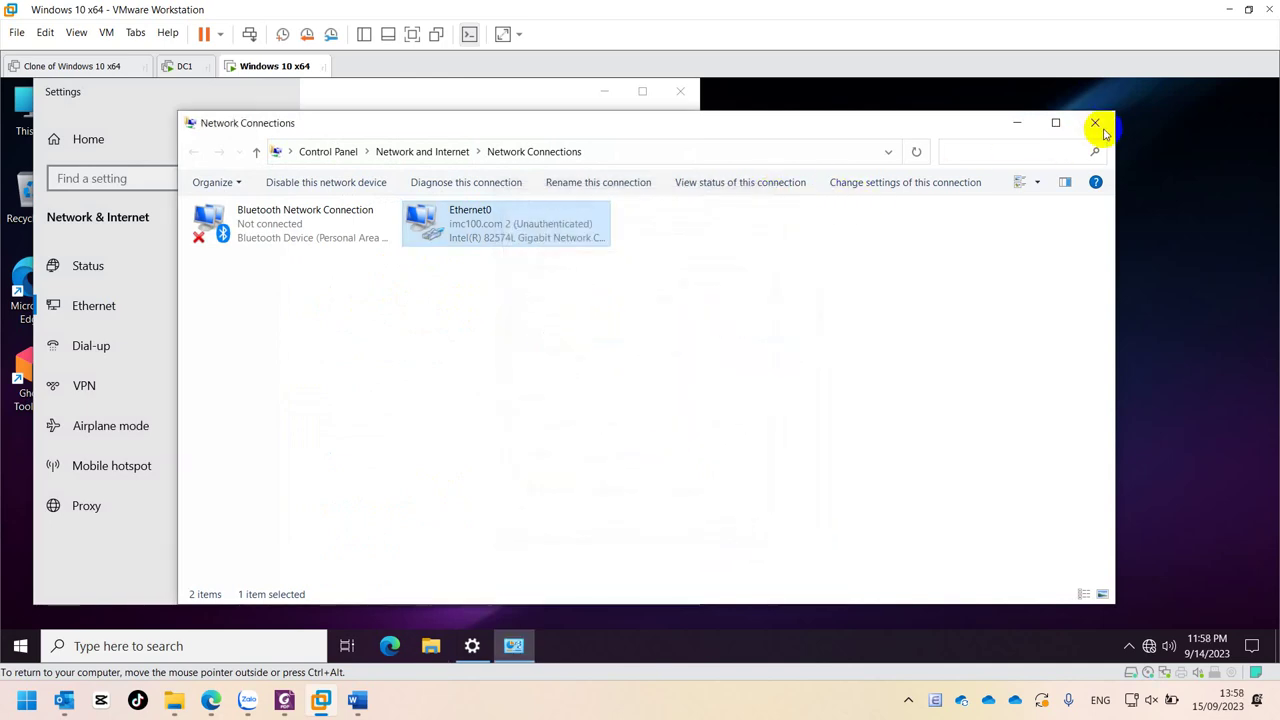
pyautogui.click(1095, 122)
pyautogui.click(680, 91)
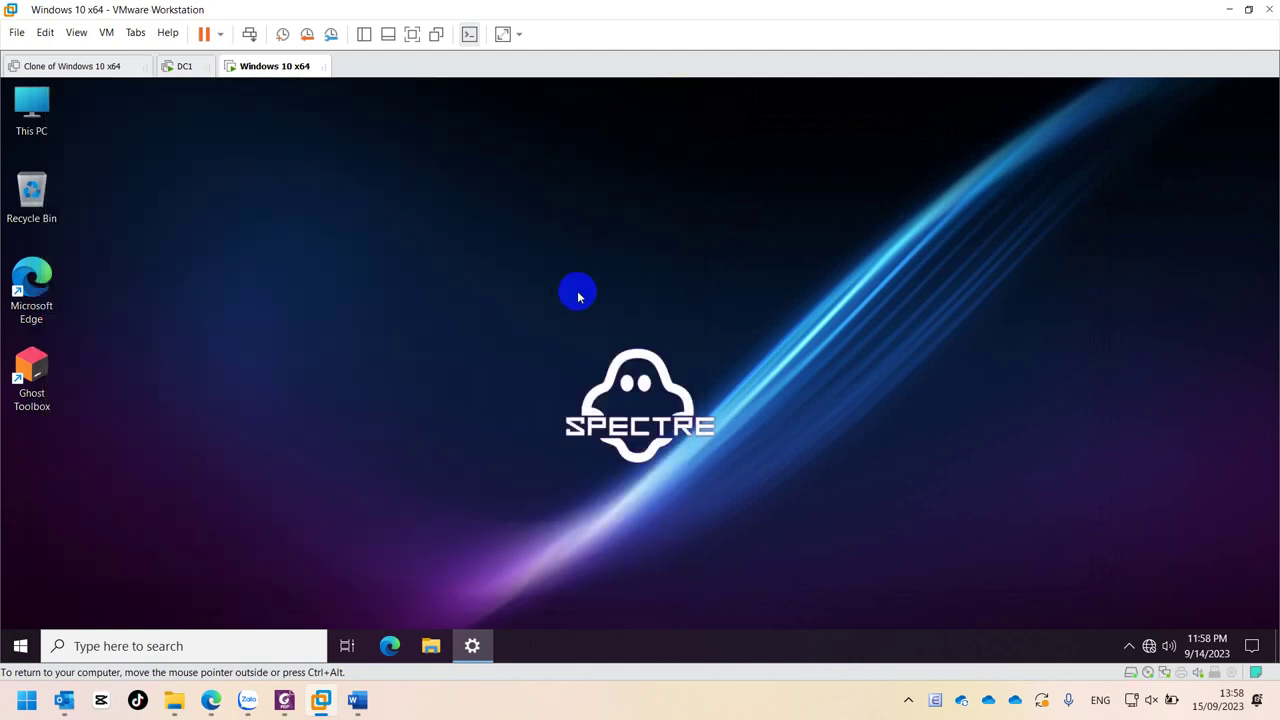
pyautogui.press('super+r')
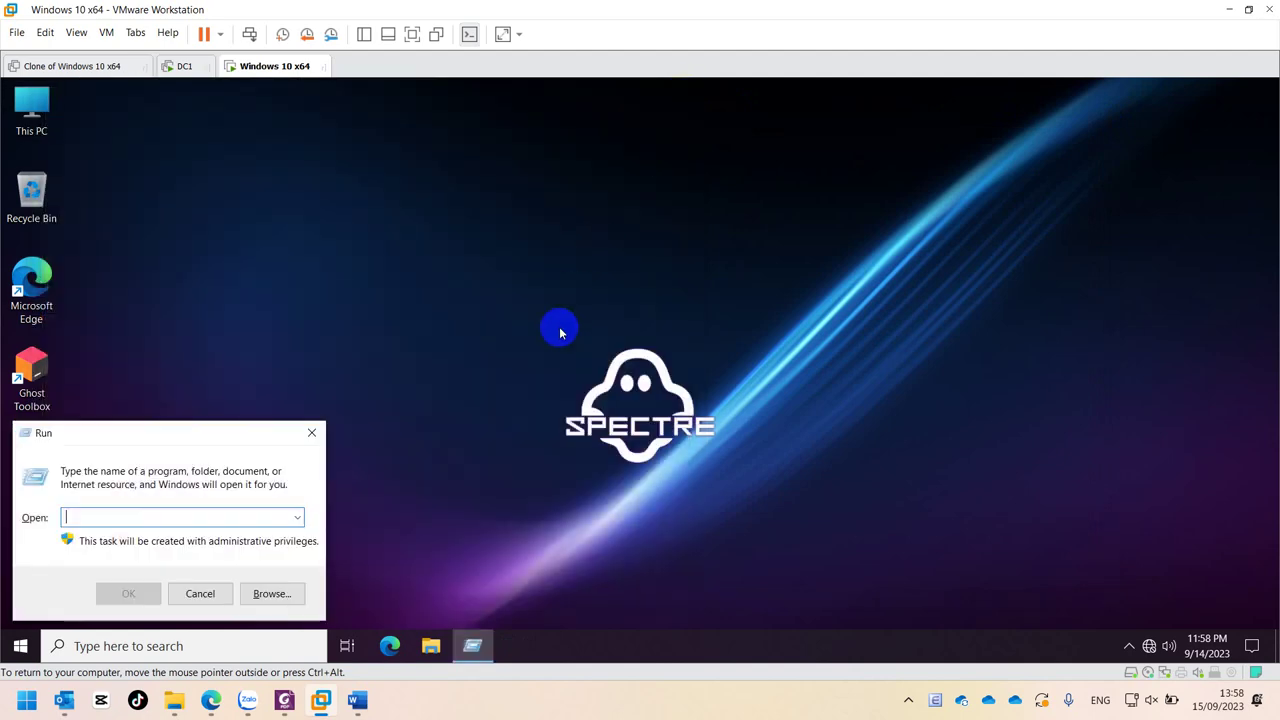
pyautogui.write('cmd')
pyautogui.press('Return')
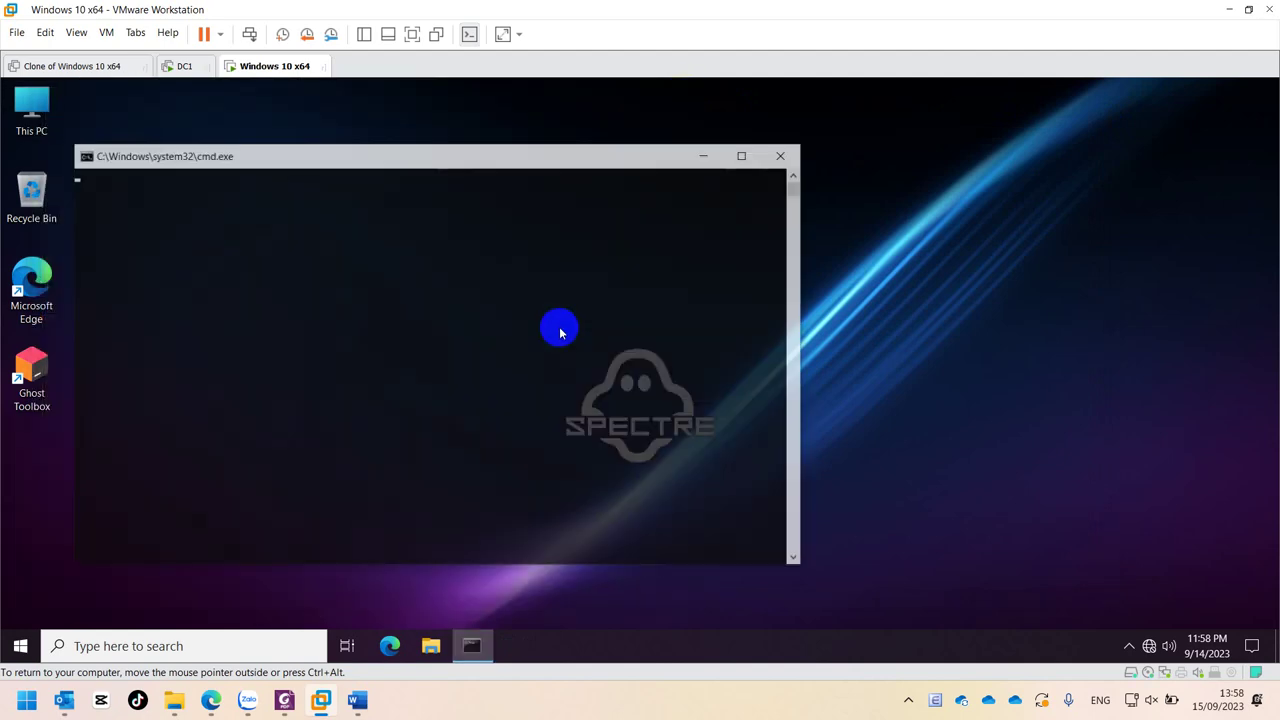
pyautogui.write('nslookup')
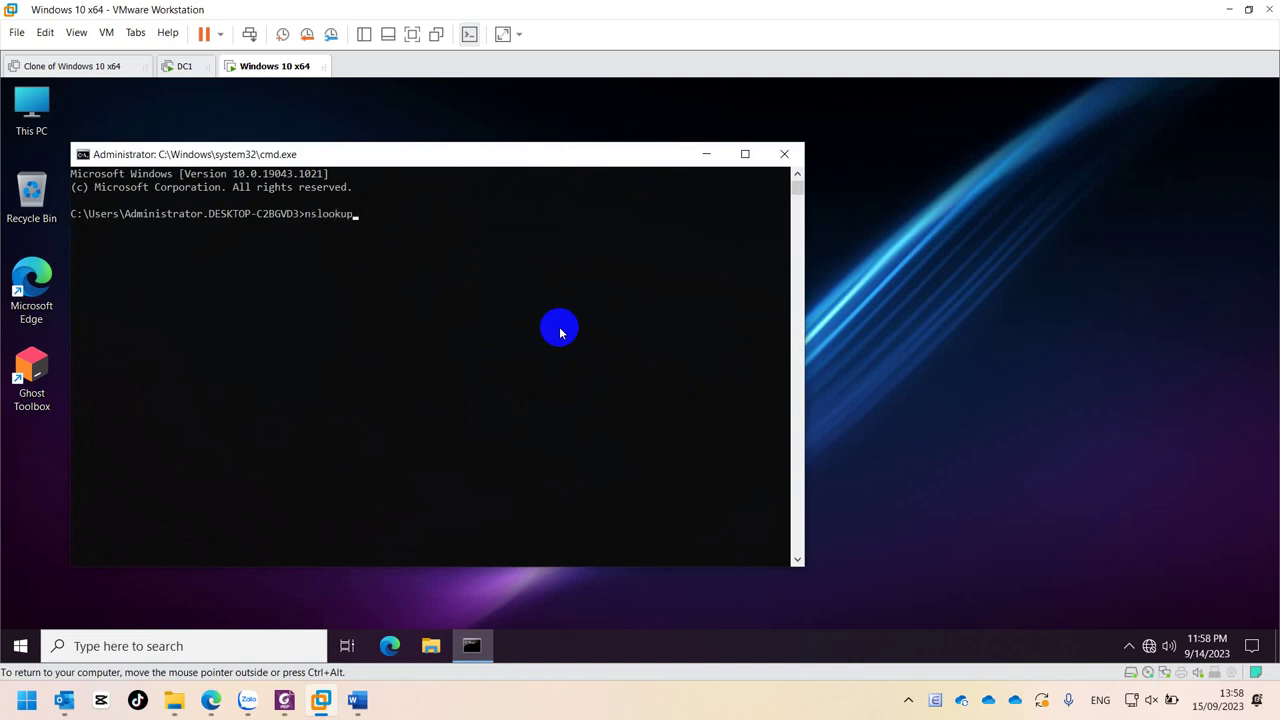
pyautogui.press('Return')
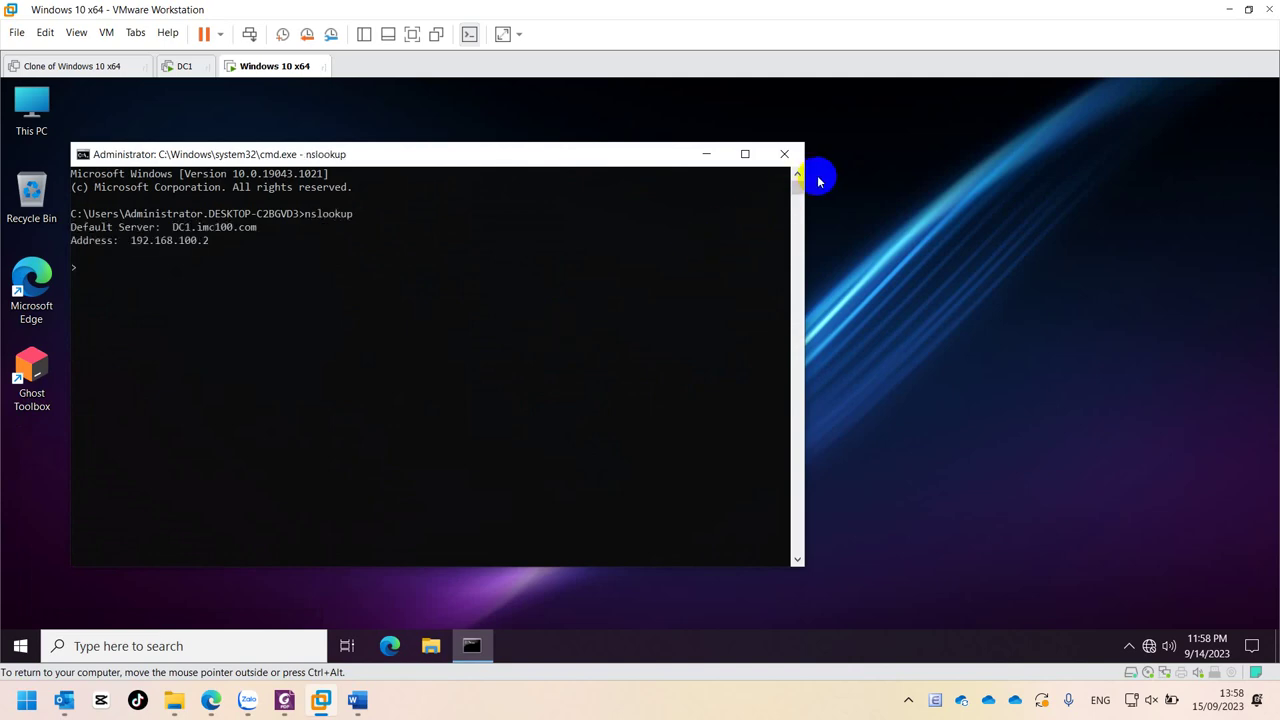
pyautogui.click(784, 155)
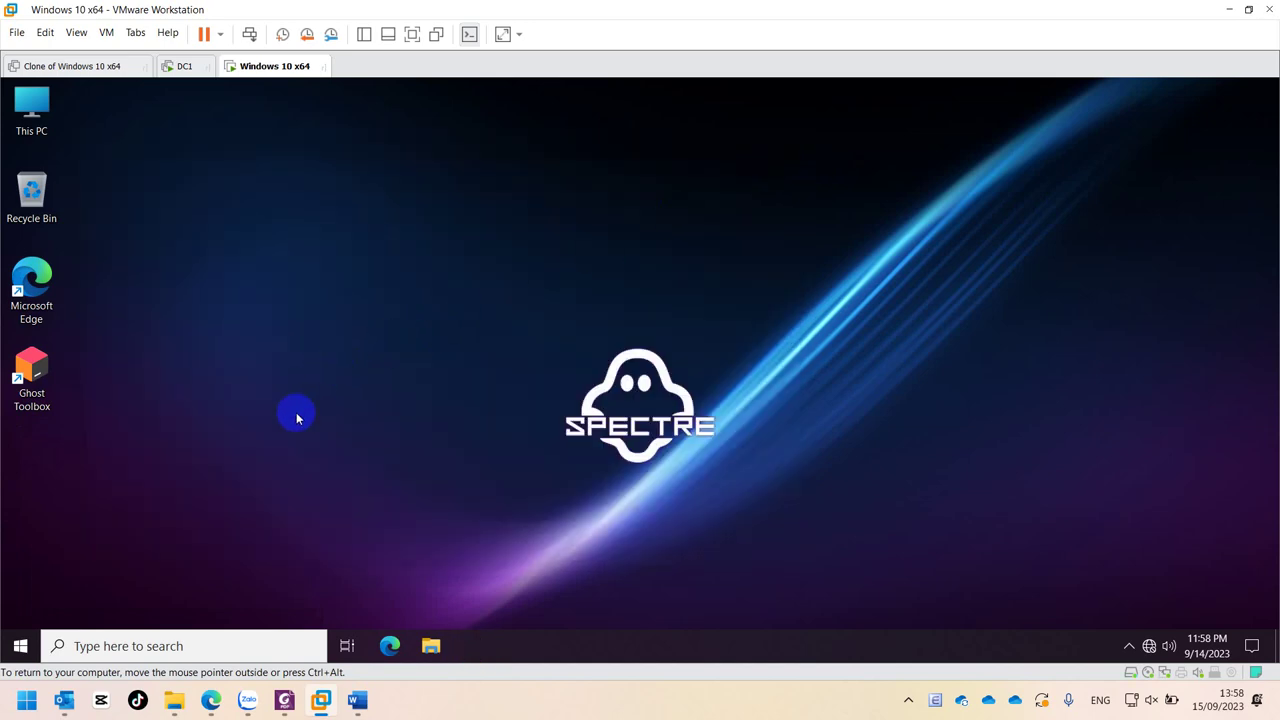
pyautogui.click(178, 72)
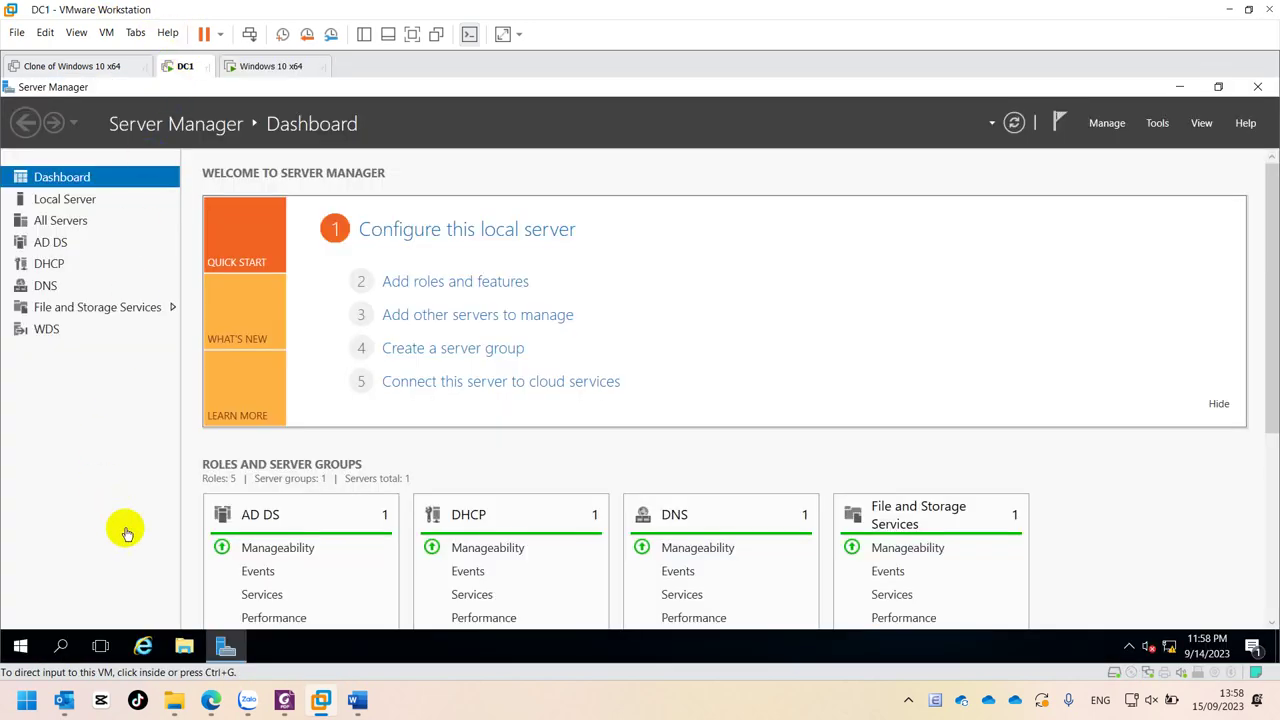
# - Launch Active Directory Users and Computers on DC1 and browse to the KeToan unit
pyautogui.click(1155, 124)
pyautogui.click(1155, 125)
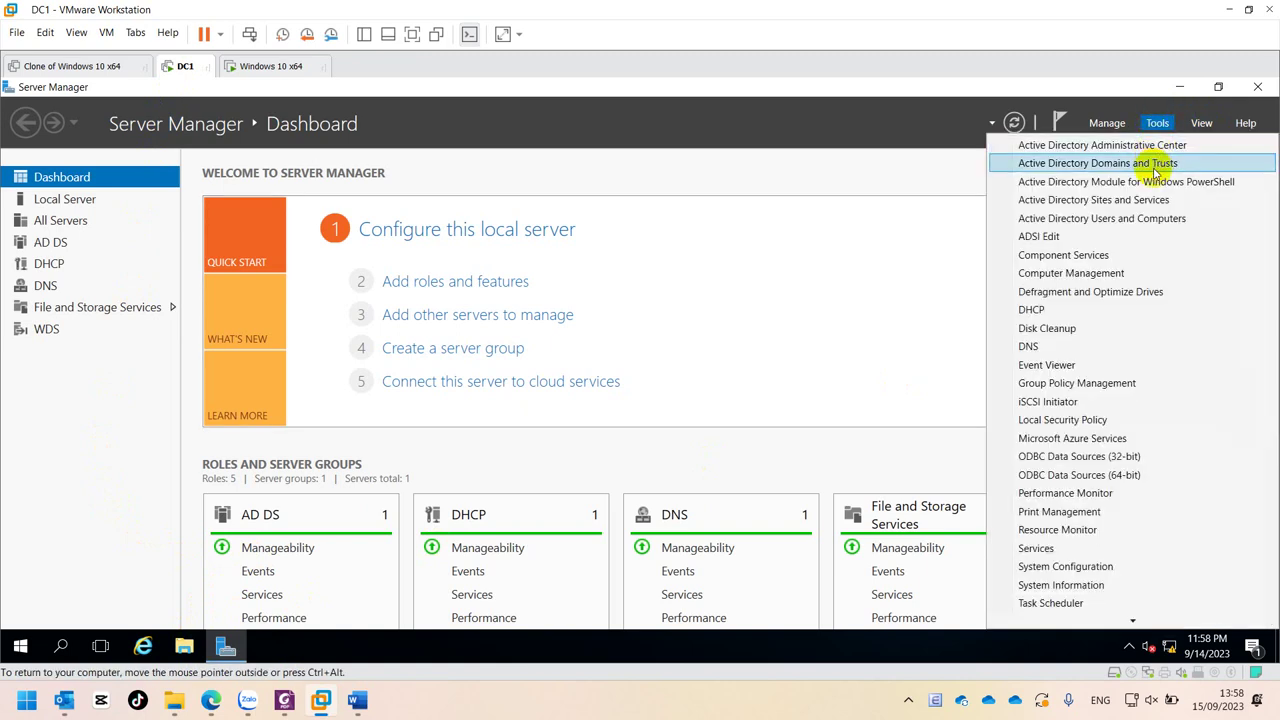
pyautogui.click(1125, 218)
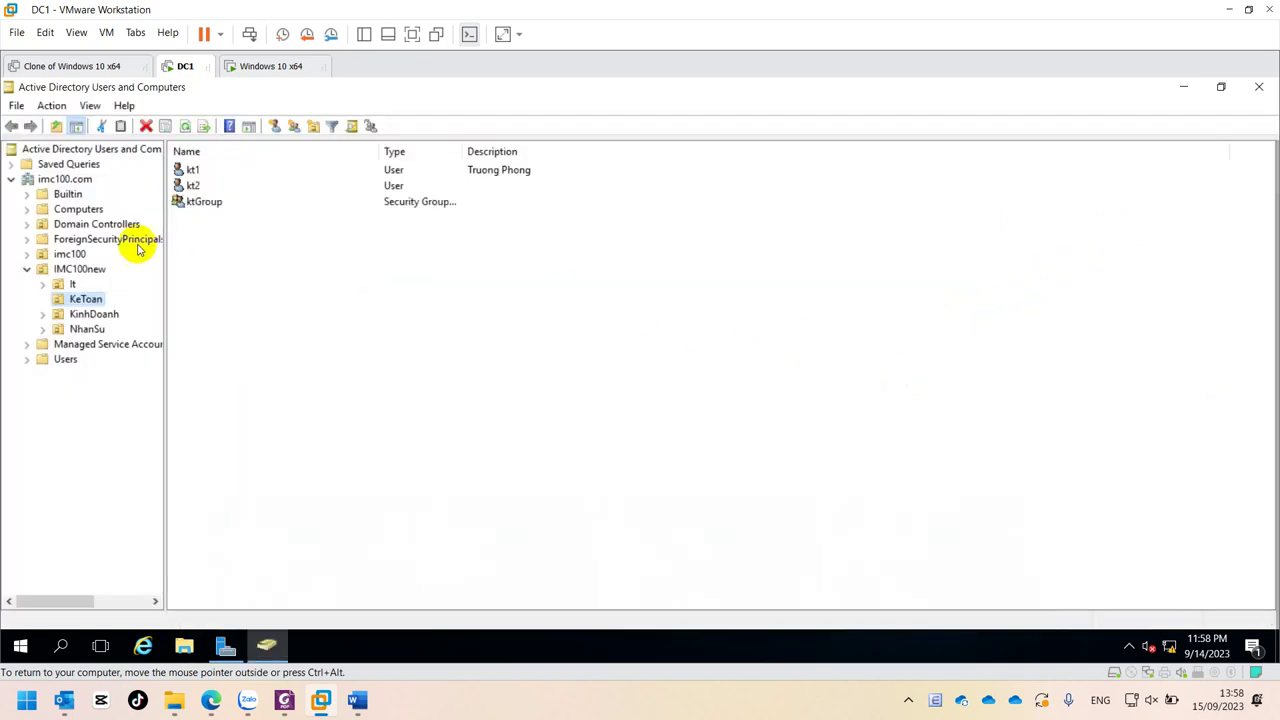
pyautogui.click(84, 312)
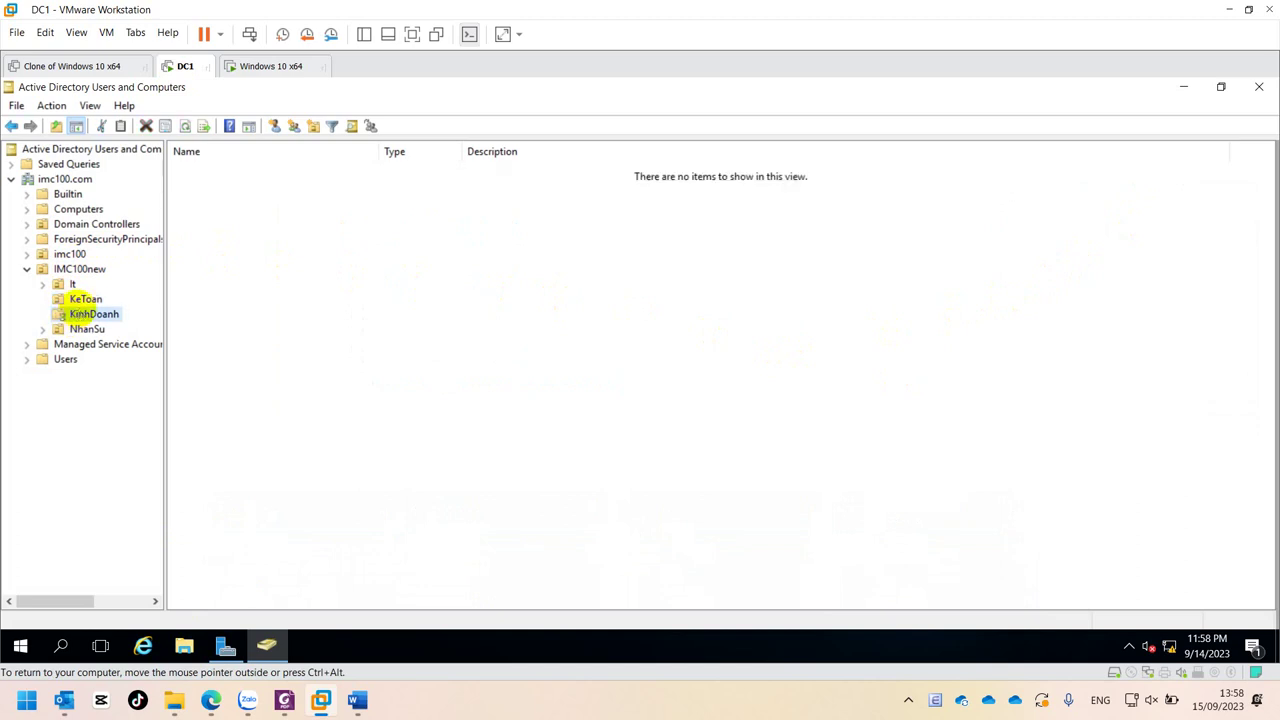
pyautogui.click(84, 299)
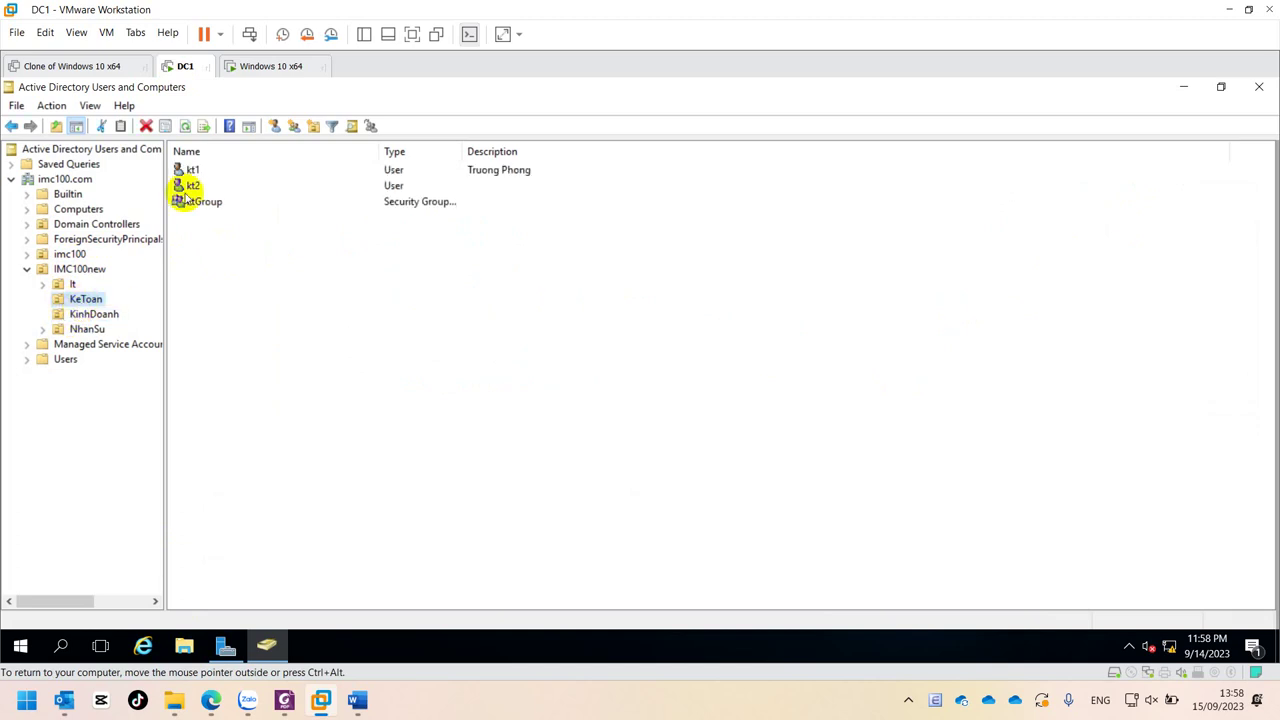
# - Reset kt1's password, unticking 'must change password at next logon', and confirm
pyautogui.click(191, 170)
pyautogui.rightClick(193, 171)
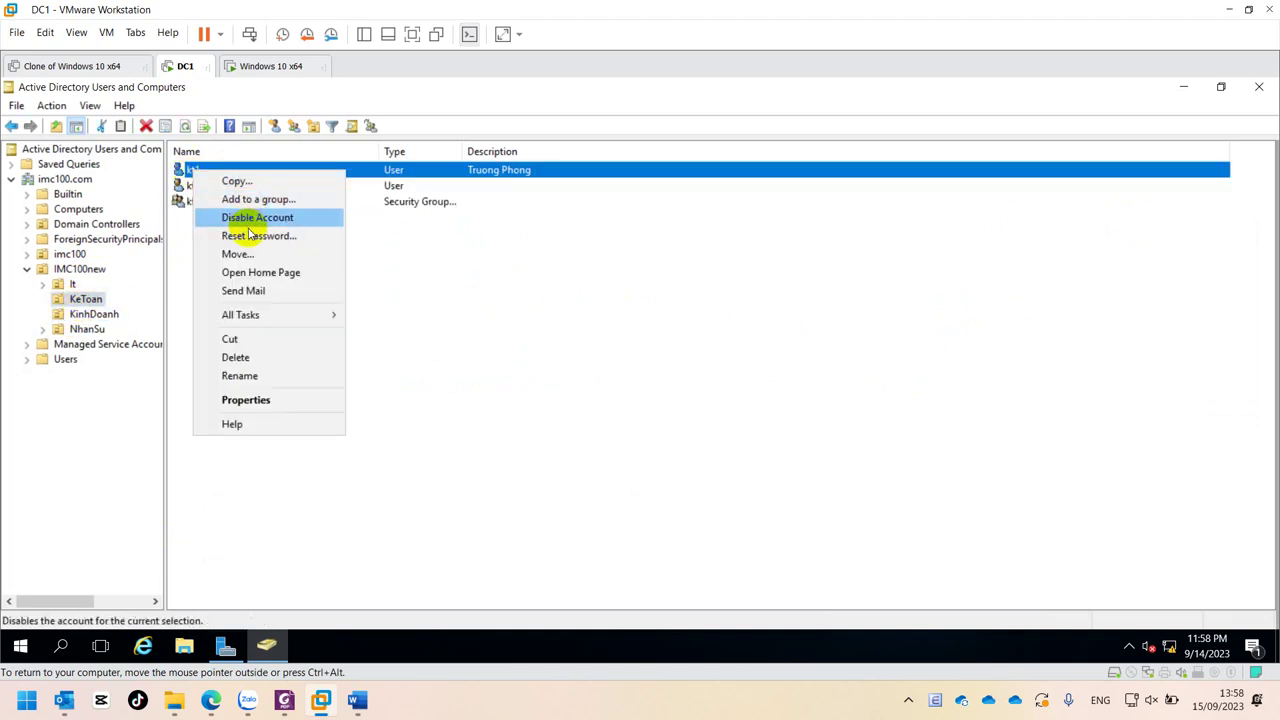
pyautogui.click(248, 236)
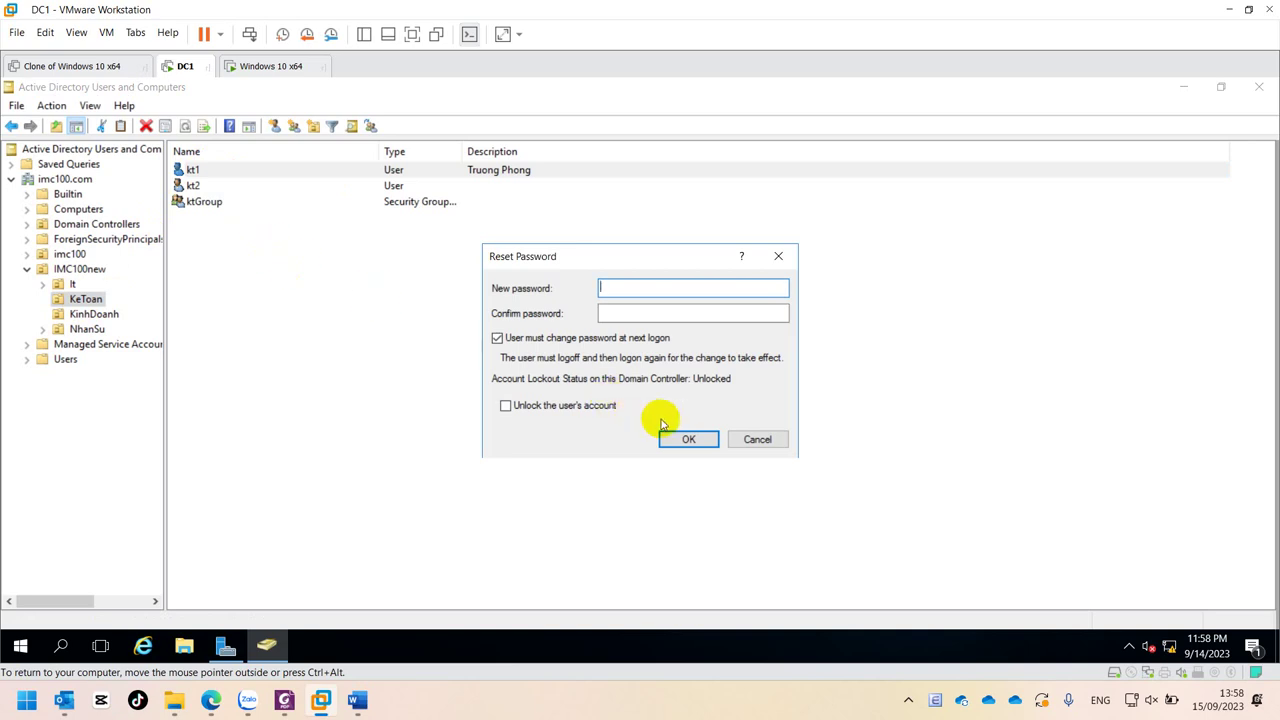
pyautogui.click(634, 313)
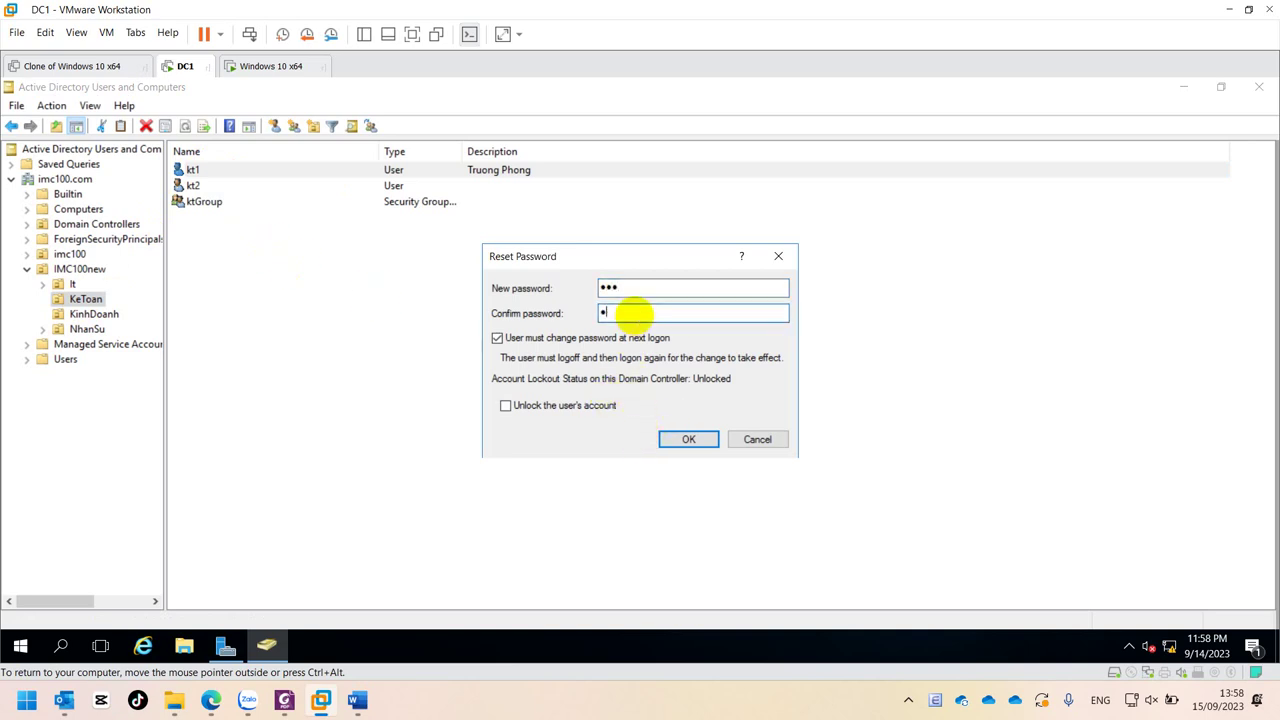
pyautogui.click(632, 337)
pyautogui.click(688, 438)
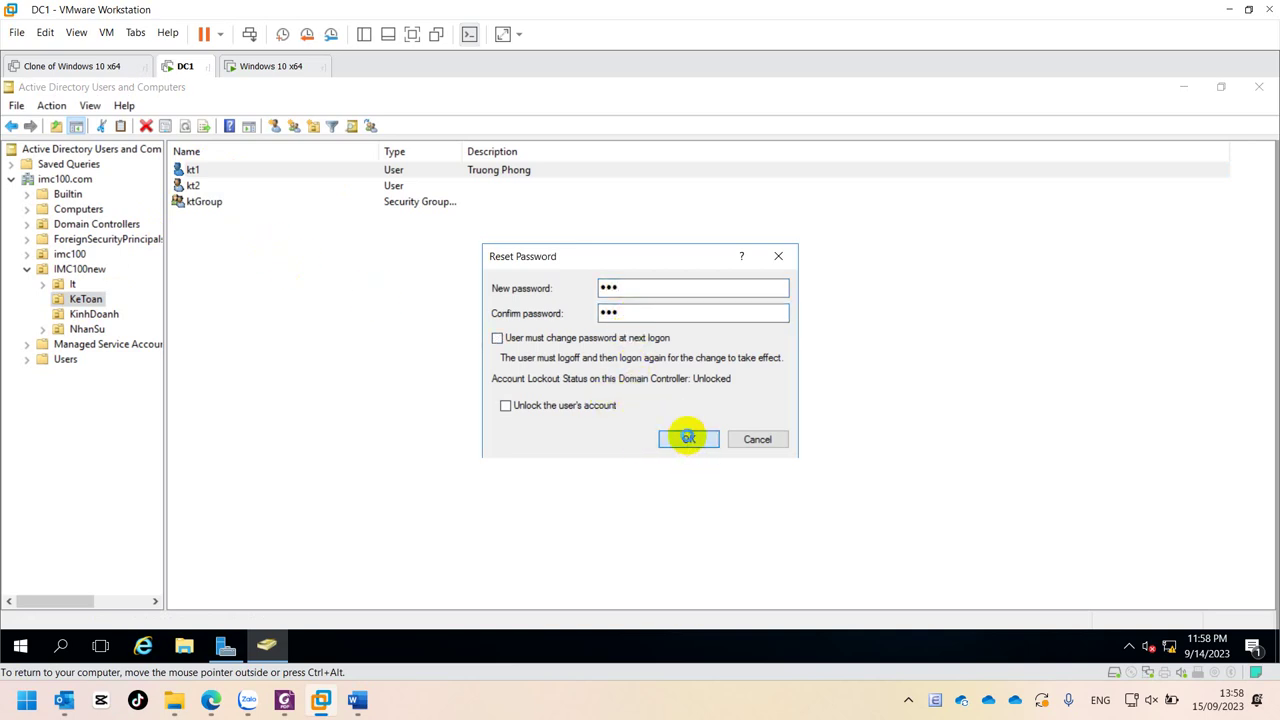
pyautogui.click(709, 424)
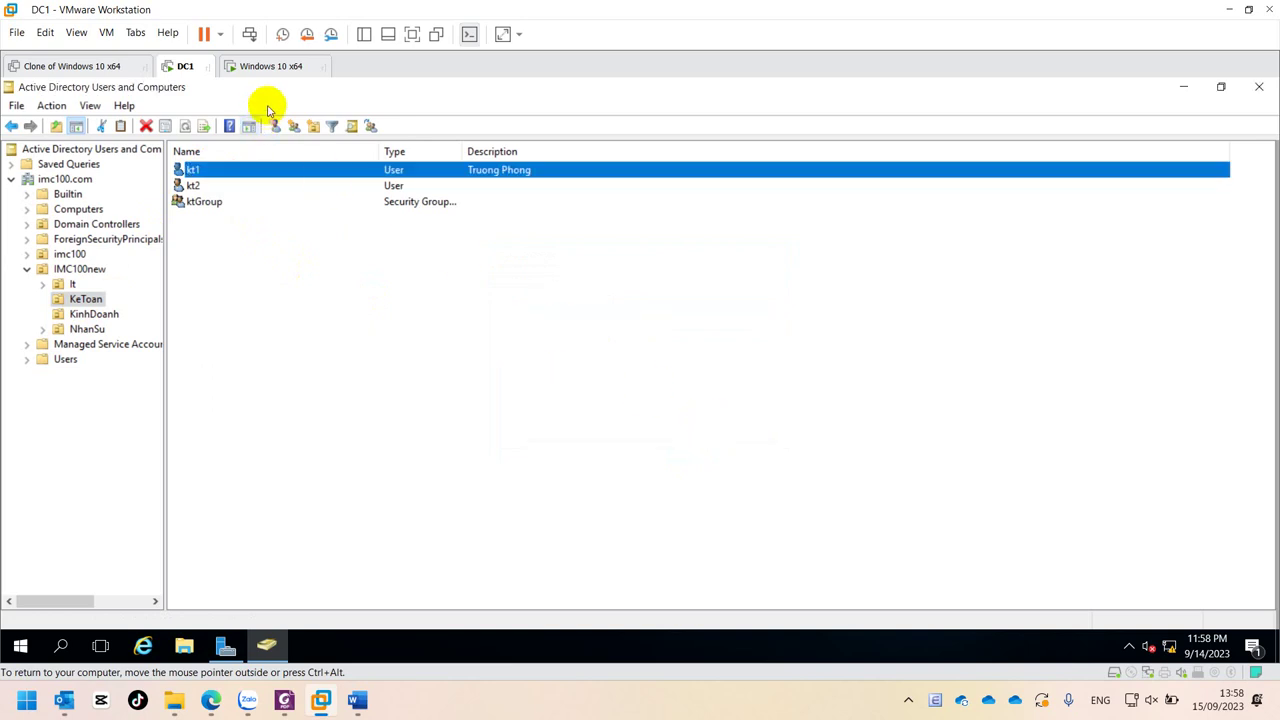
pyautogui.click(255, 66)
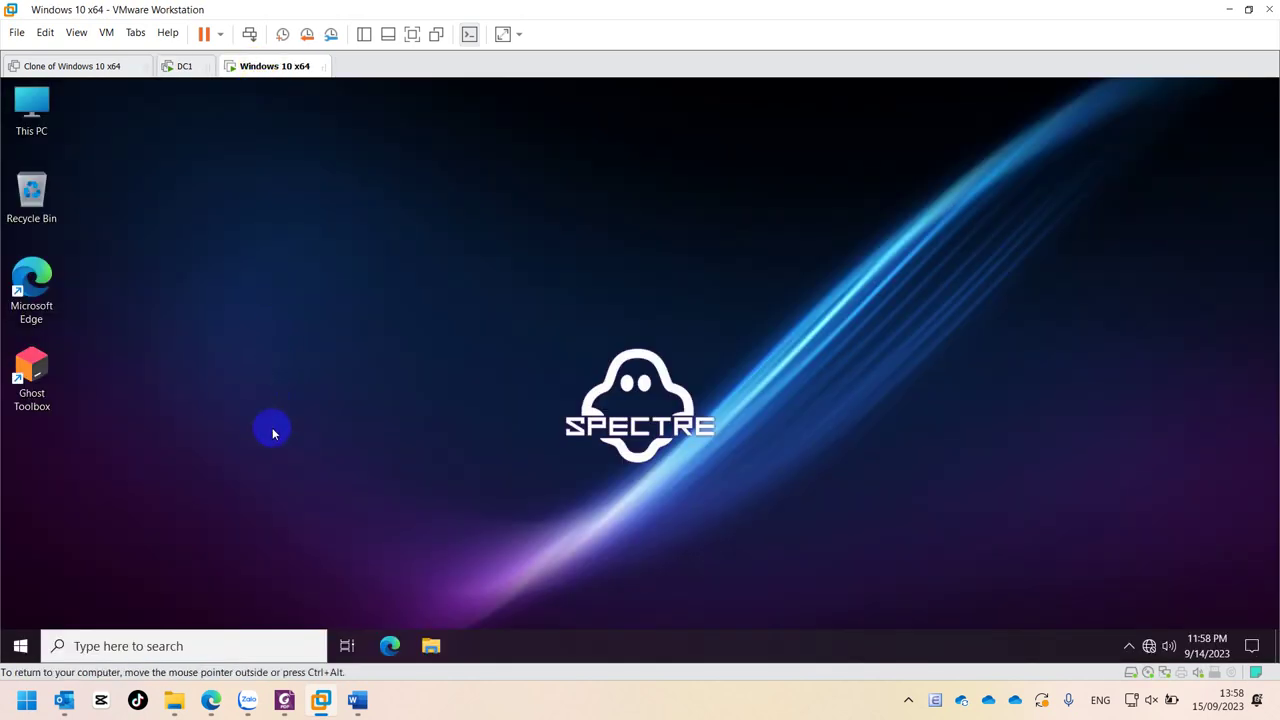
# - Sign out of the Windows 10 Administrator session and dismiss the lock screen
pyautogui.click(20, 646)
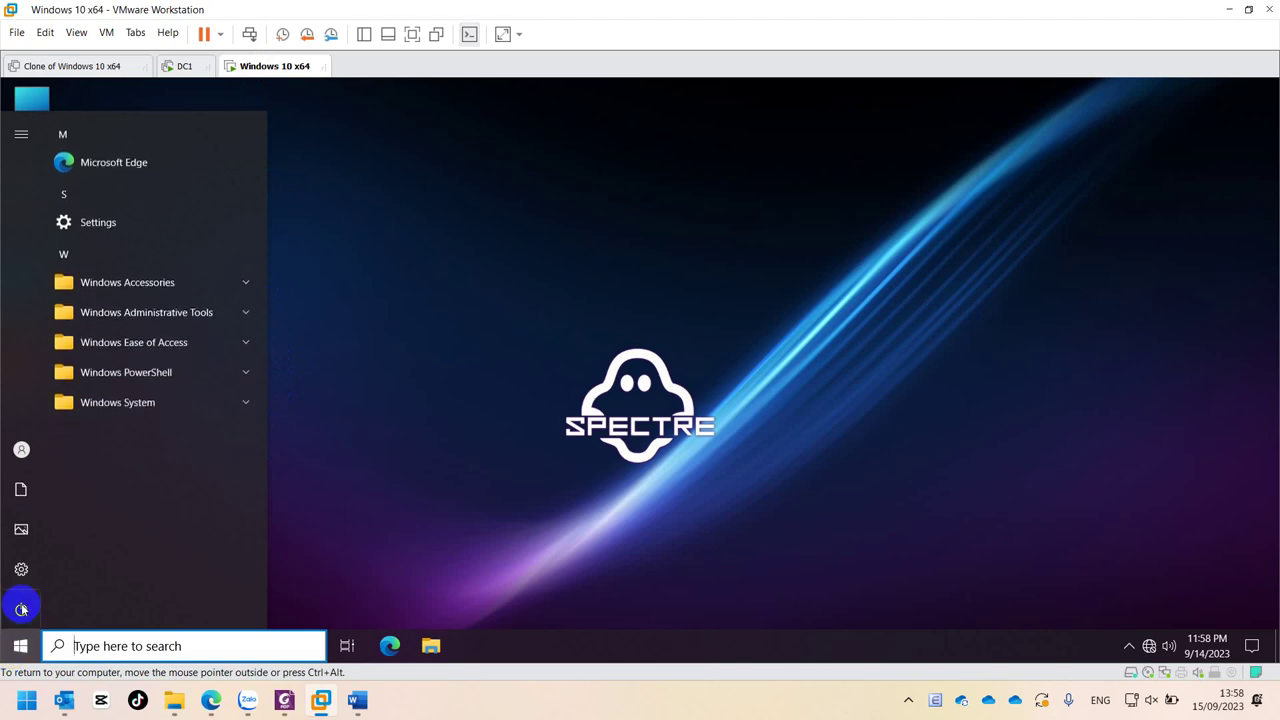
pyautogui.moveTo(22, 450)
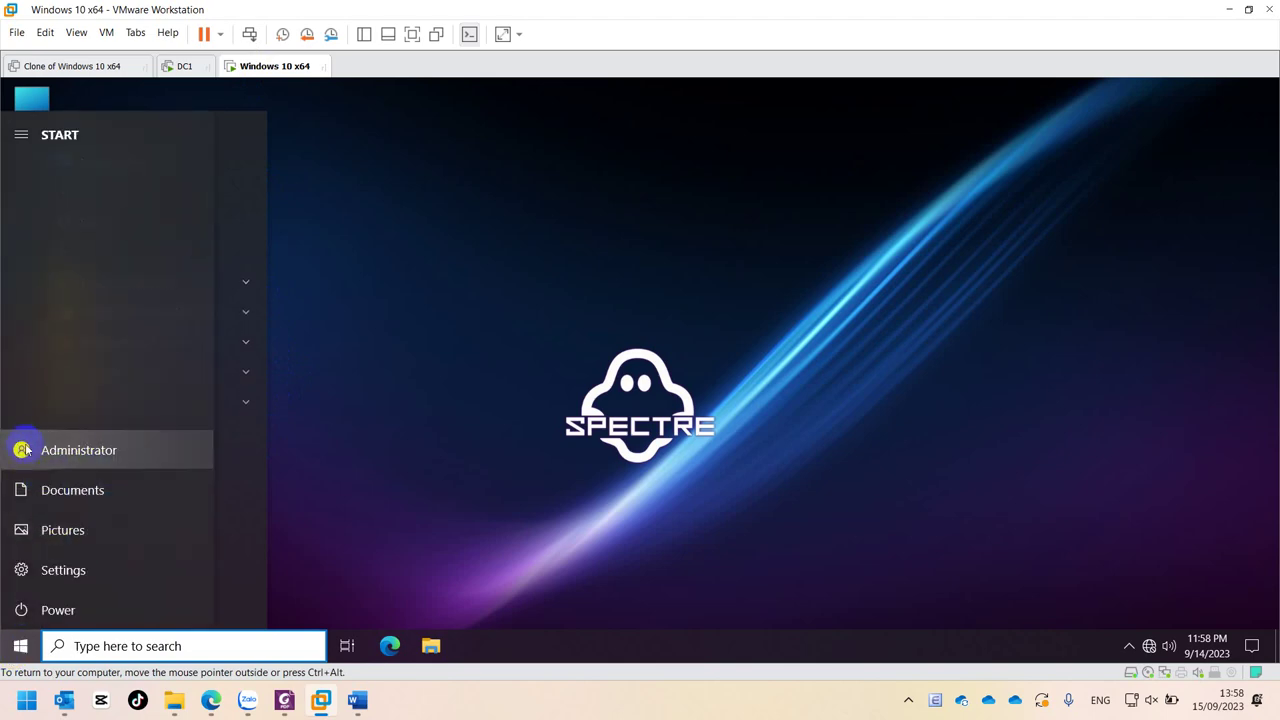
pyautogui.click(22, 450)
pyautogui.click(57, 375)
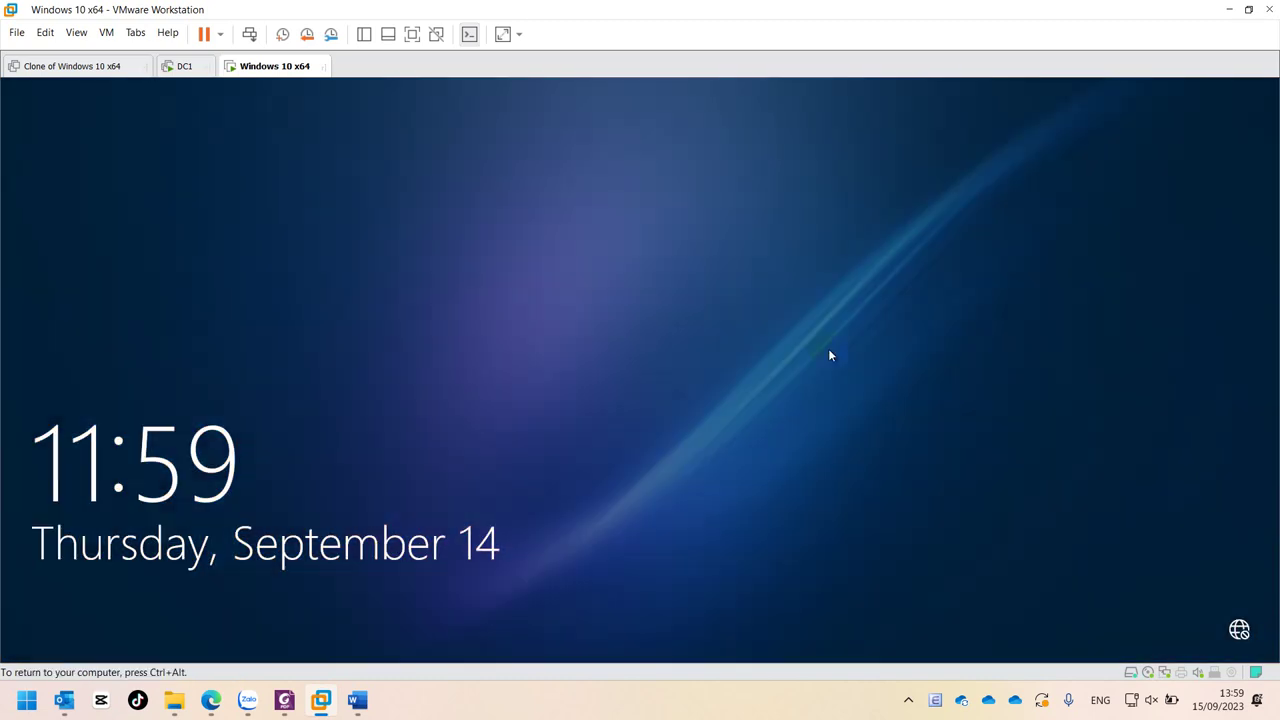
pyautogui.click(756, 394)
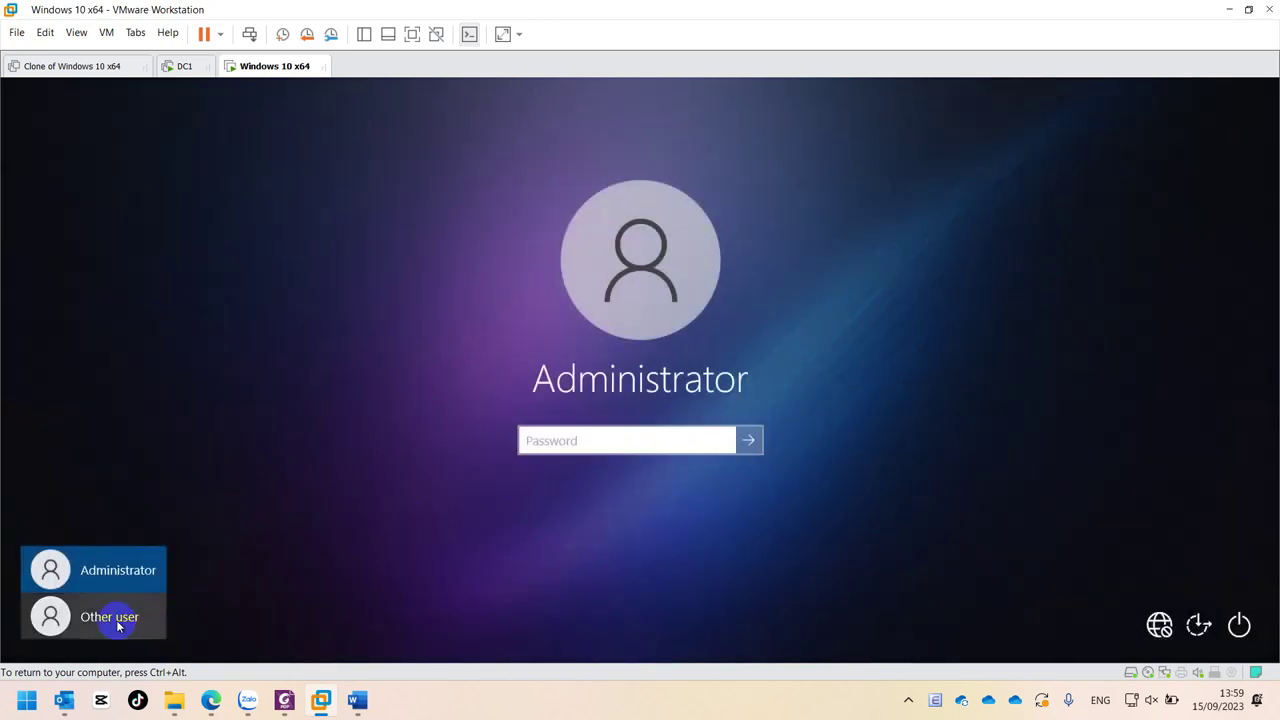
# - Sign in as Other user kt1 with its password, then dismiss the trust-relationship error
pyautogui.click(112, 617)
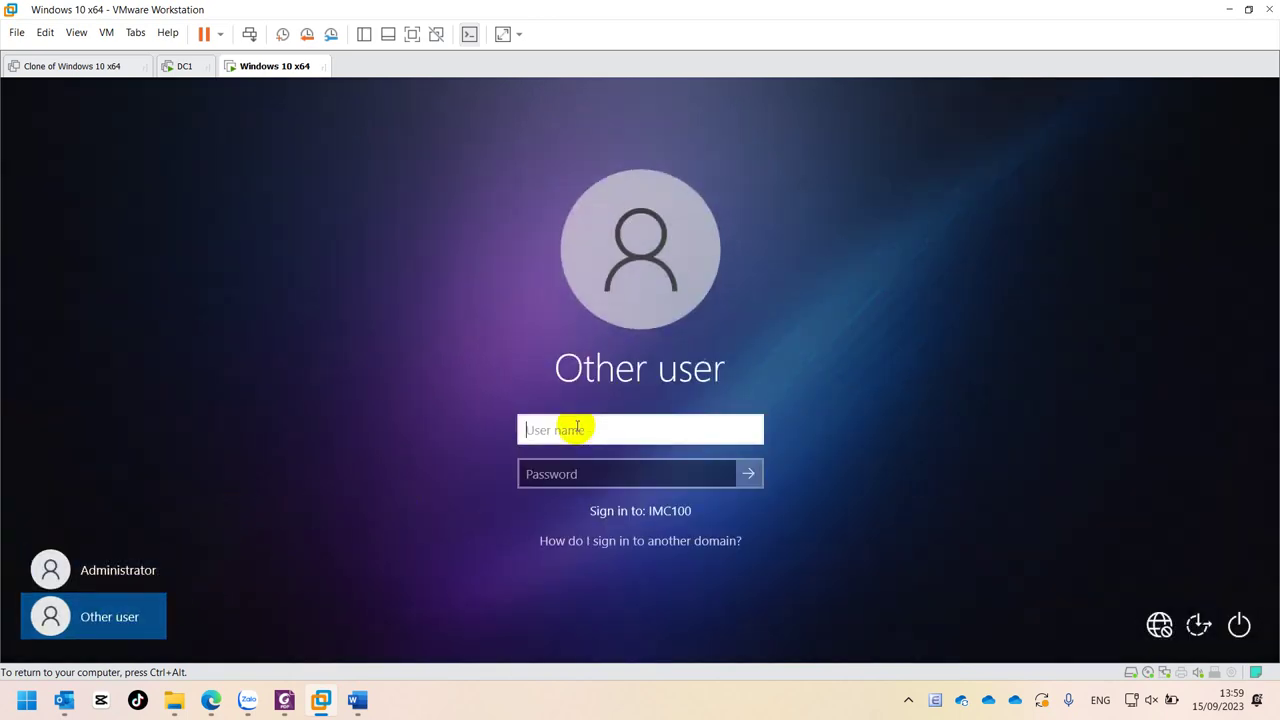
pyautogui.write('kt1')
pyautogui.press('Tab')
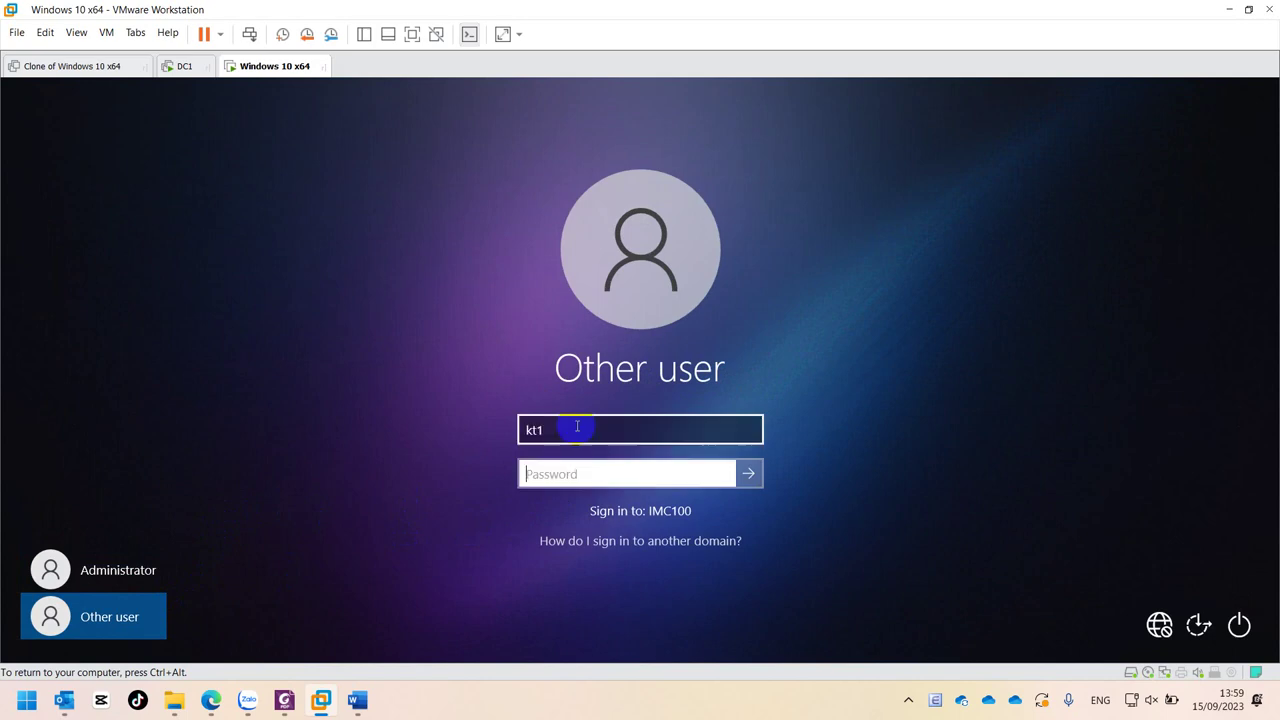
pyautogui.click(749, 474)
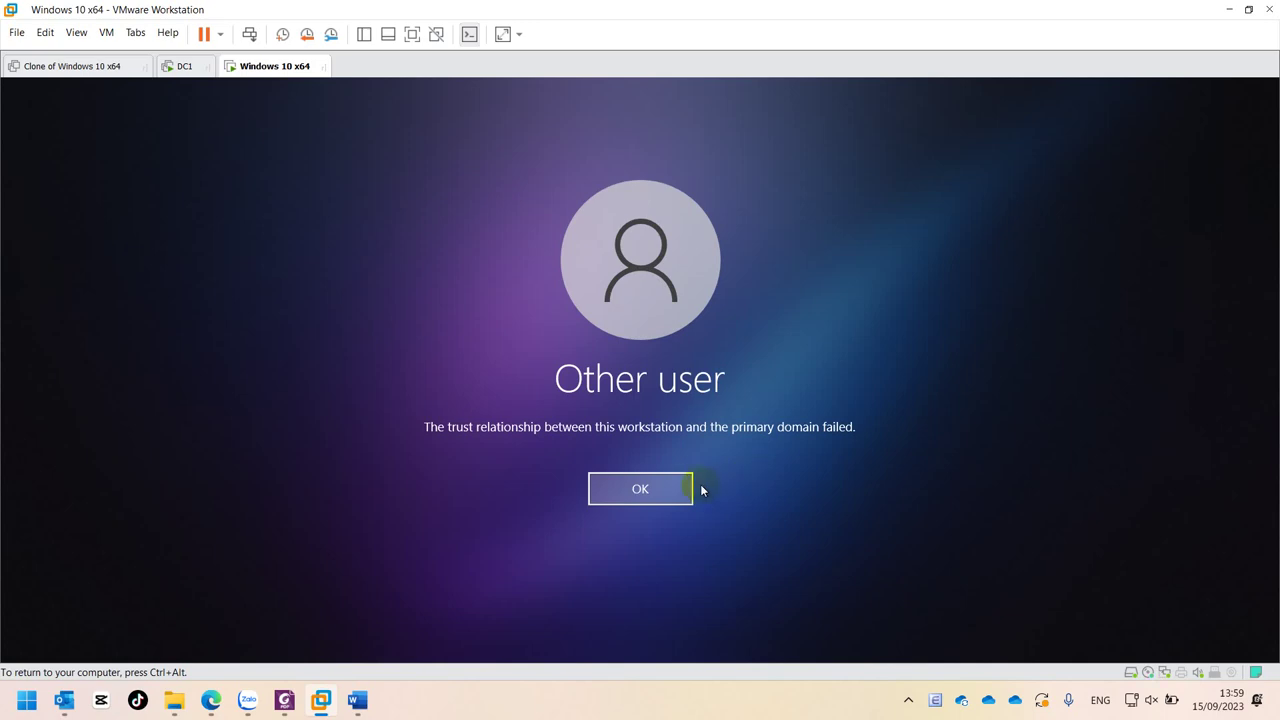
pyautogui.click(667, 486)
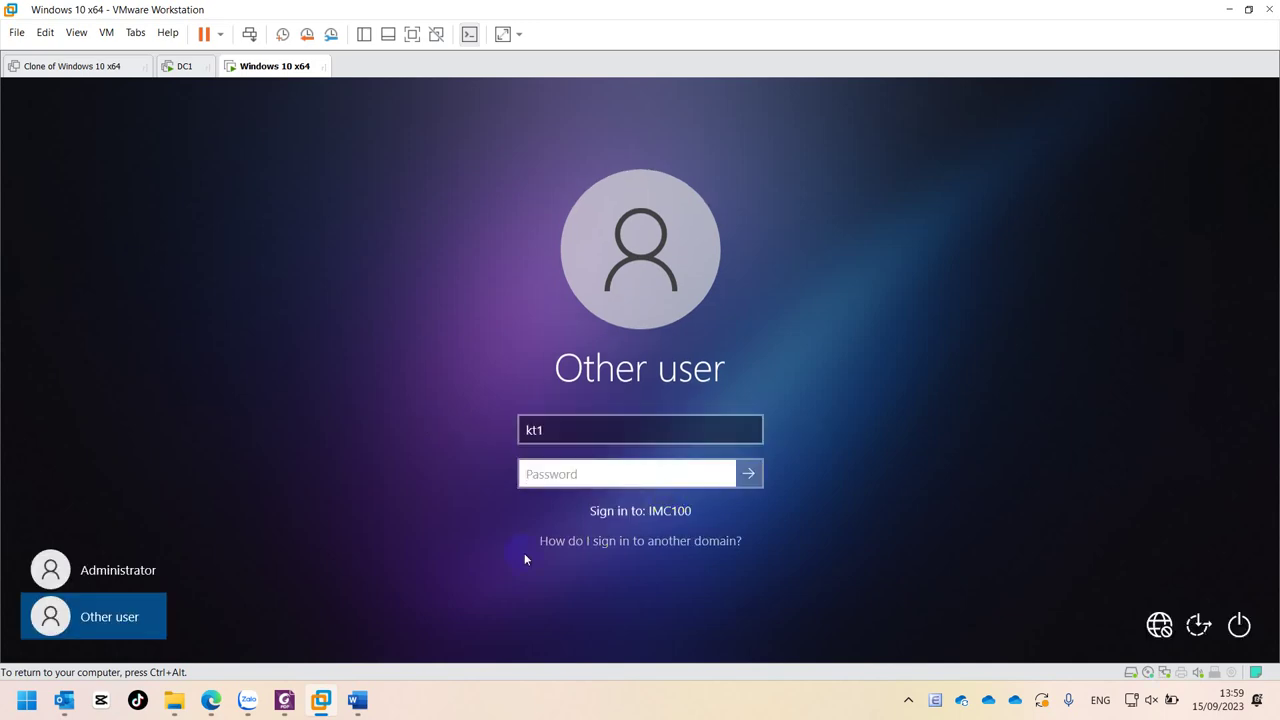
# - Start a new user in the KinhDoanh OU with name and logon name kd2
pyautogui.click(181, 67)
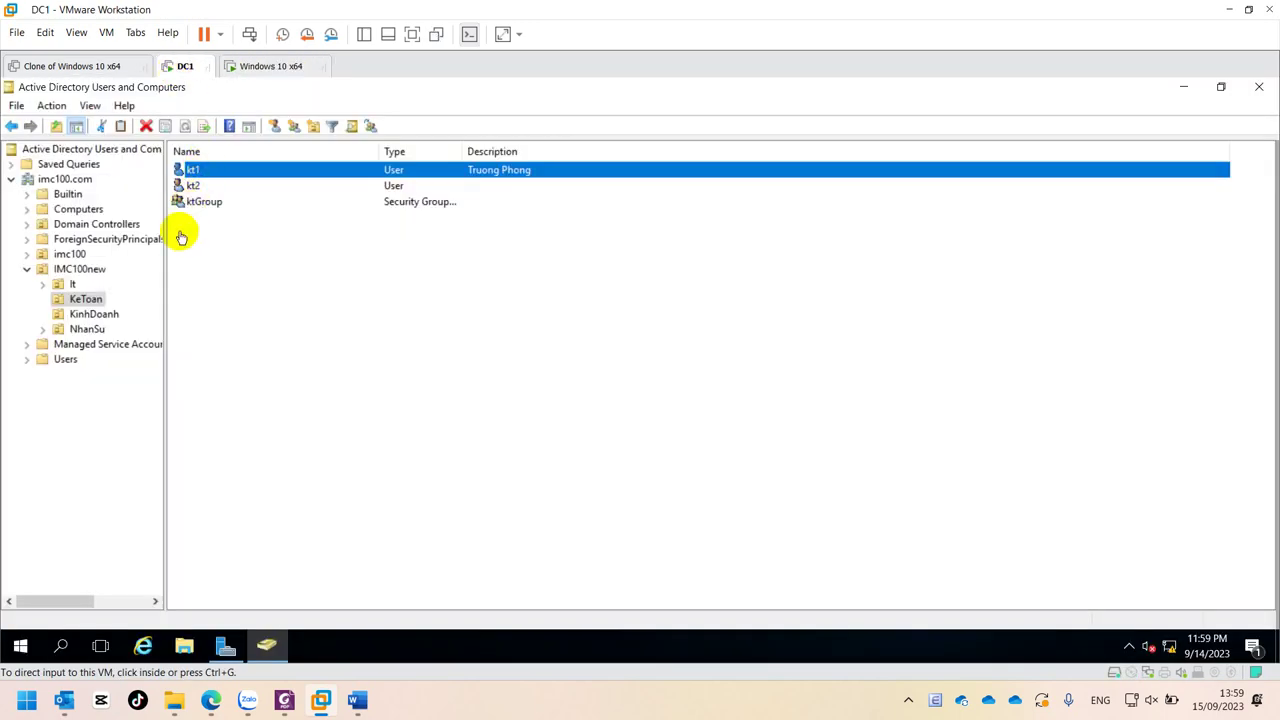
pyautogui.click(88, 315)
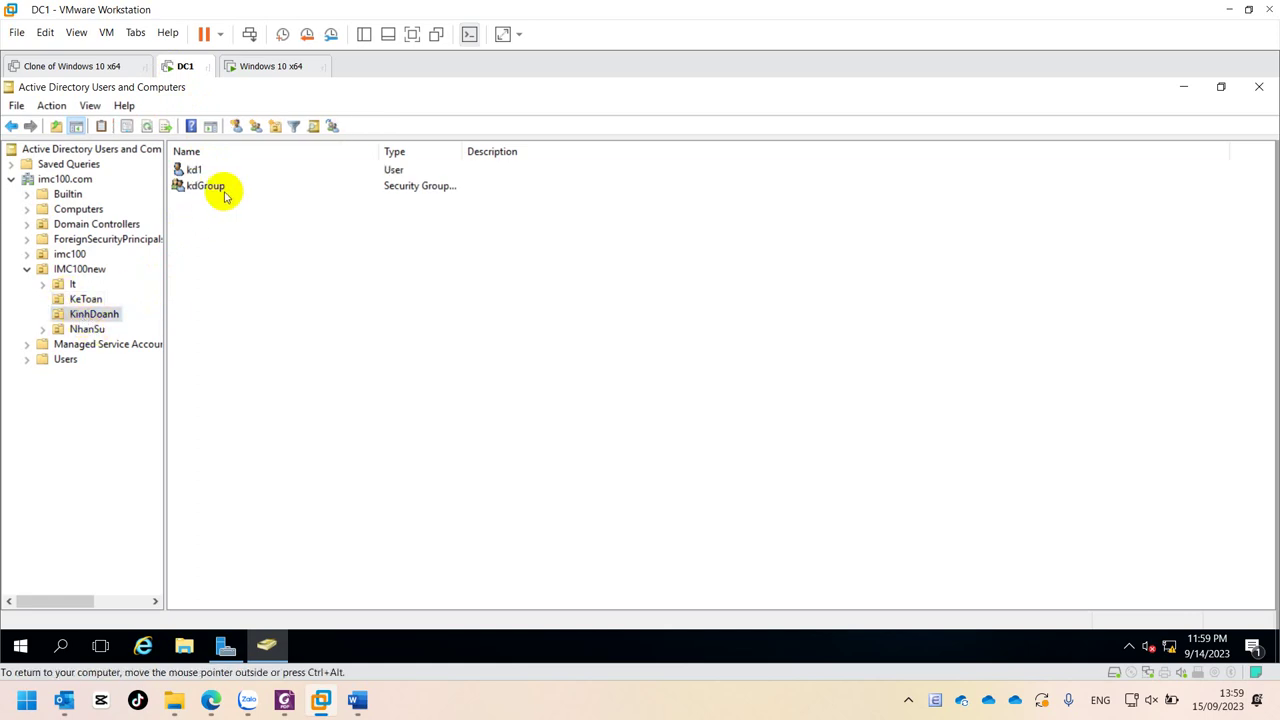
pyautogui.rightClick(193, 247)
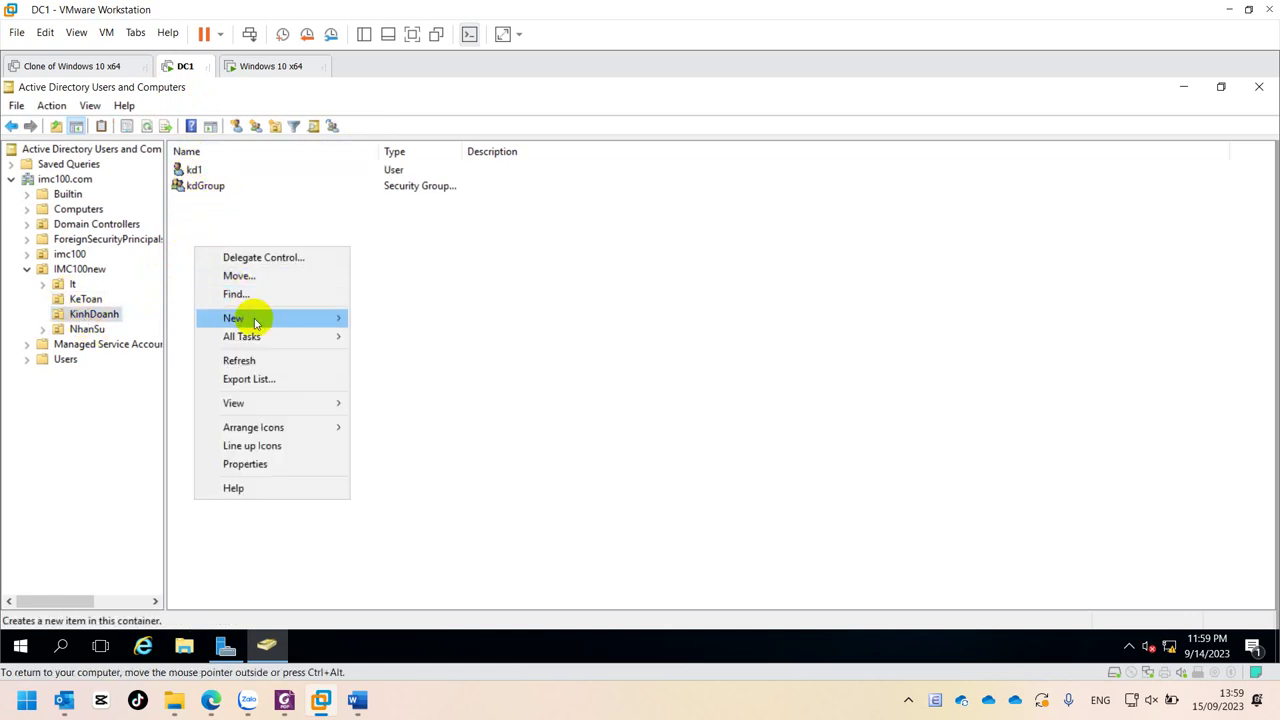
pyautogui.moveTo(250, 318)
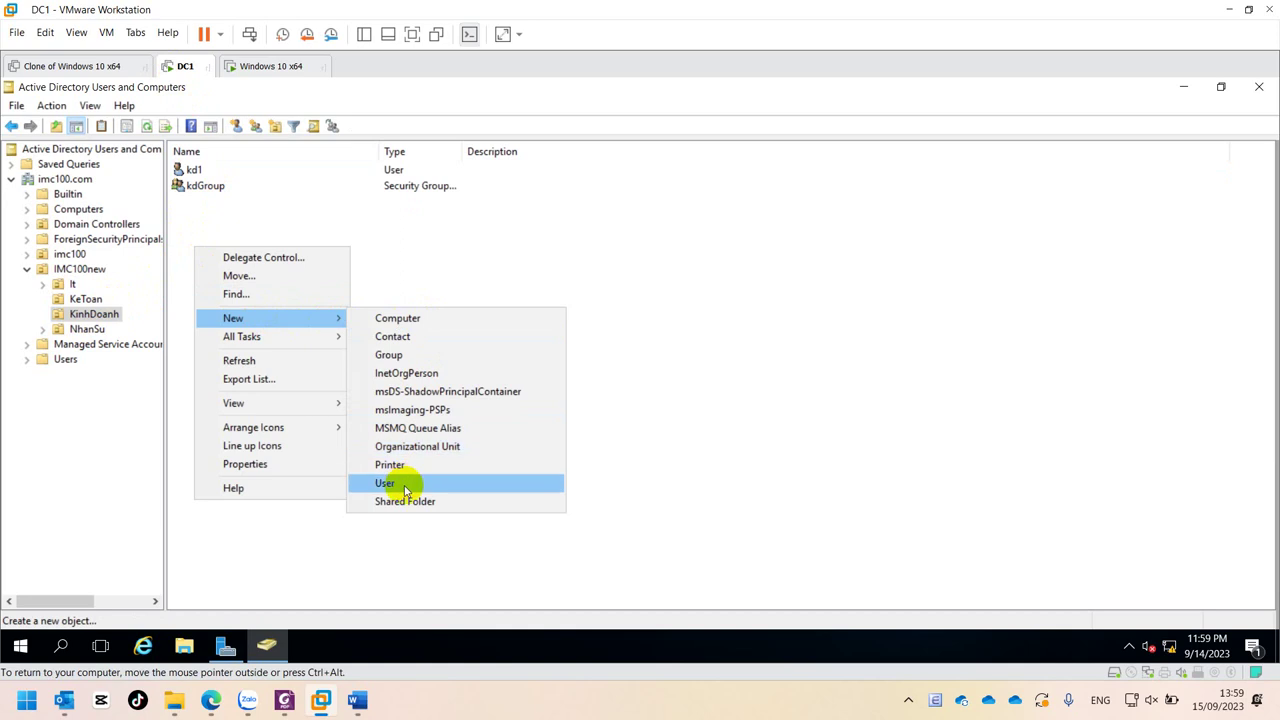
pyautogui.click(406, 486)
pyautogui.write('kd2')
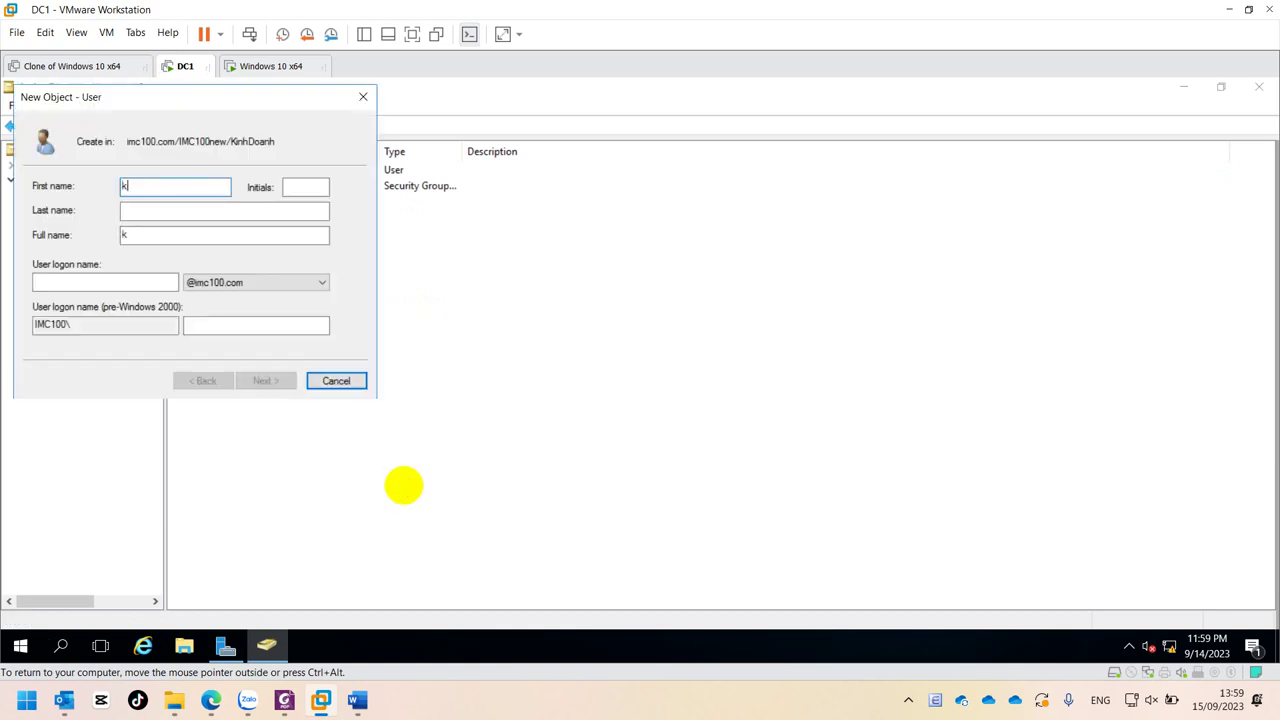
pyautogui.click(96, 283)
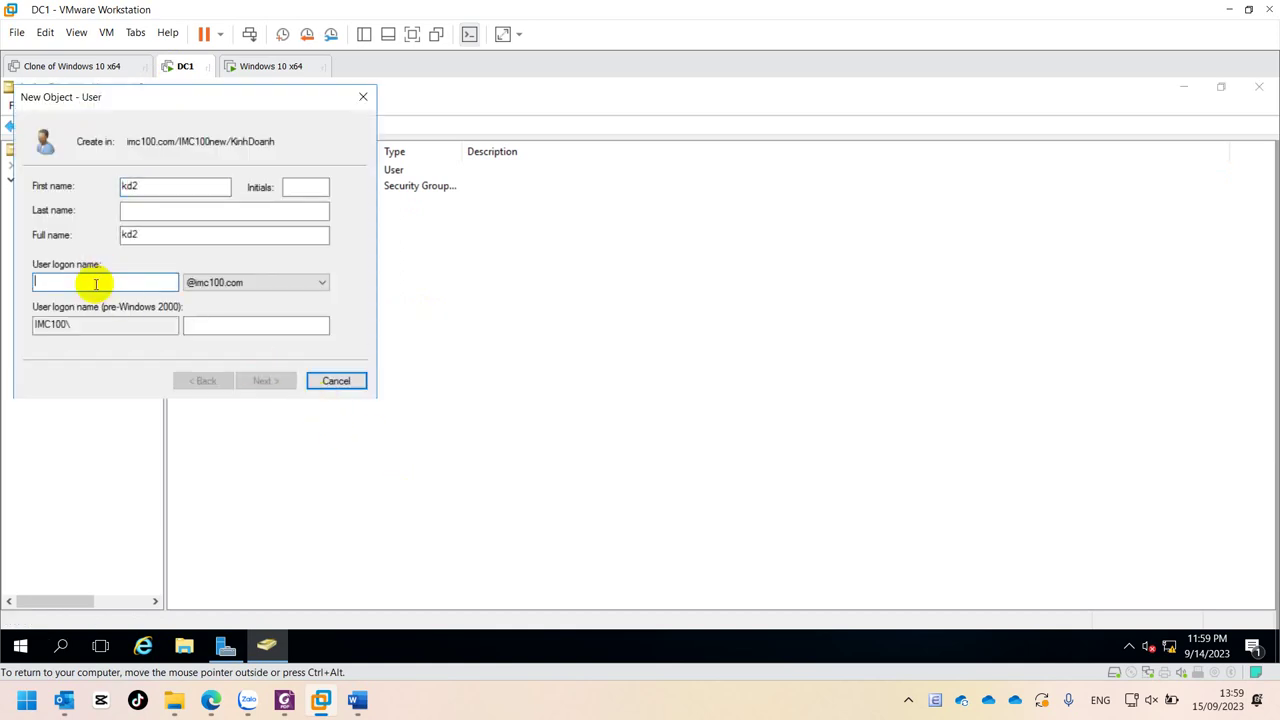
pyautogui.write('kd2')
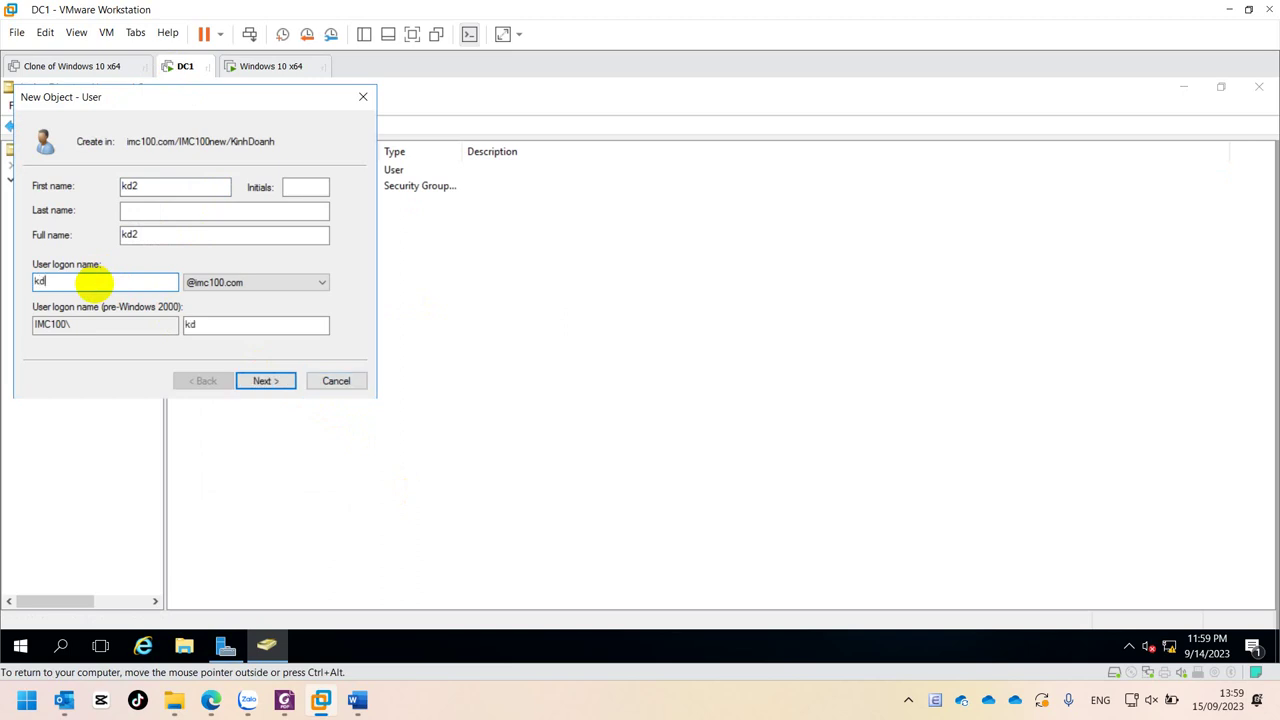
# - Set kd2's password without forcing a change at next logon and finish creating the user
pyautogui.click(265, 381)
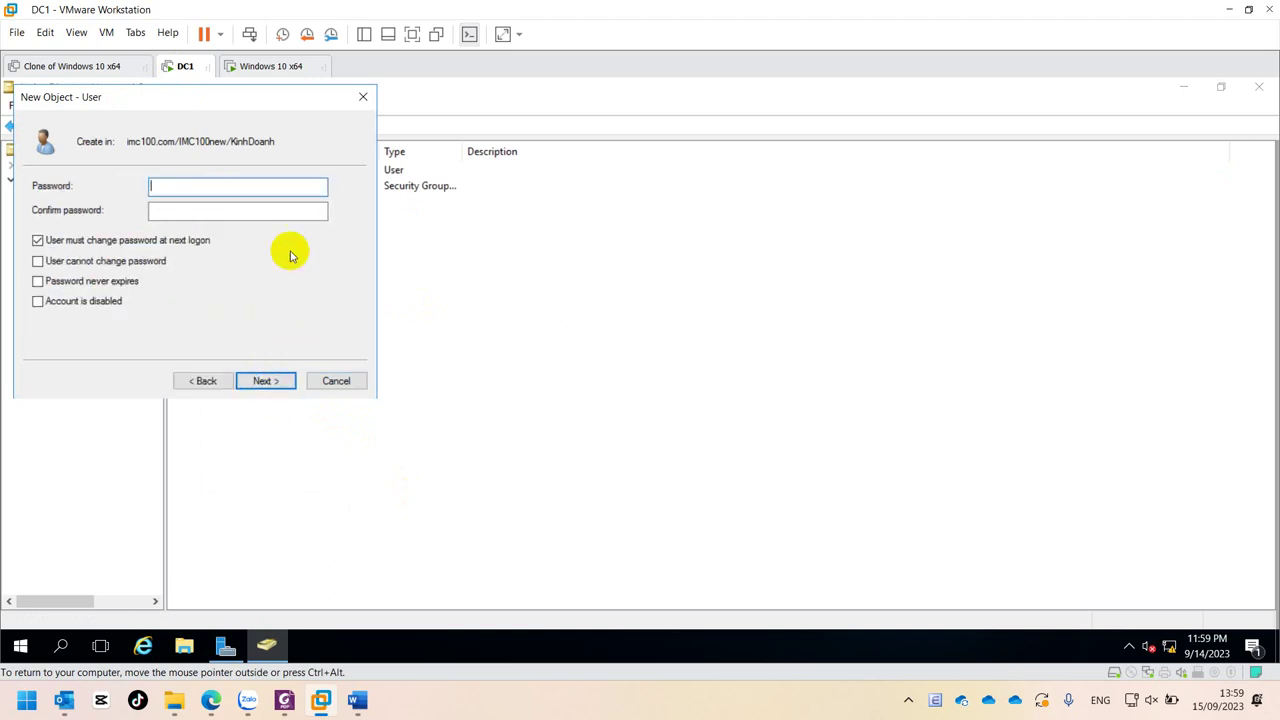
pyautogui.write('•••')
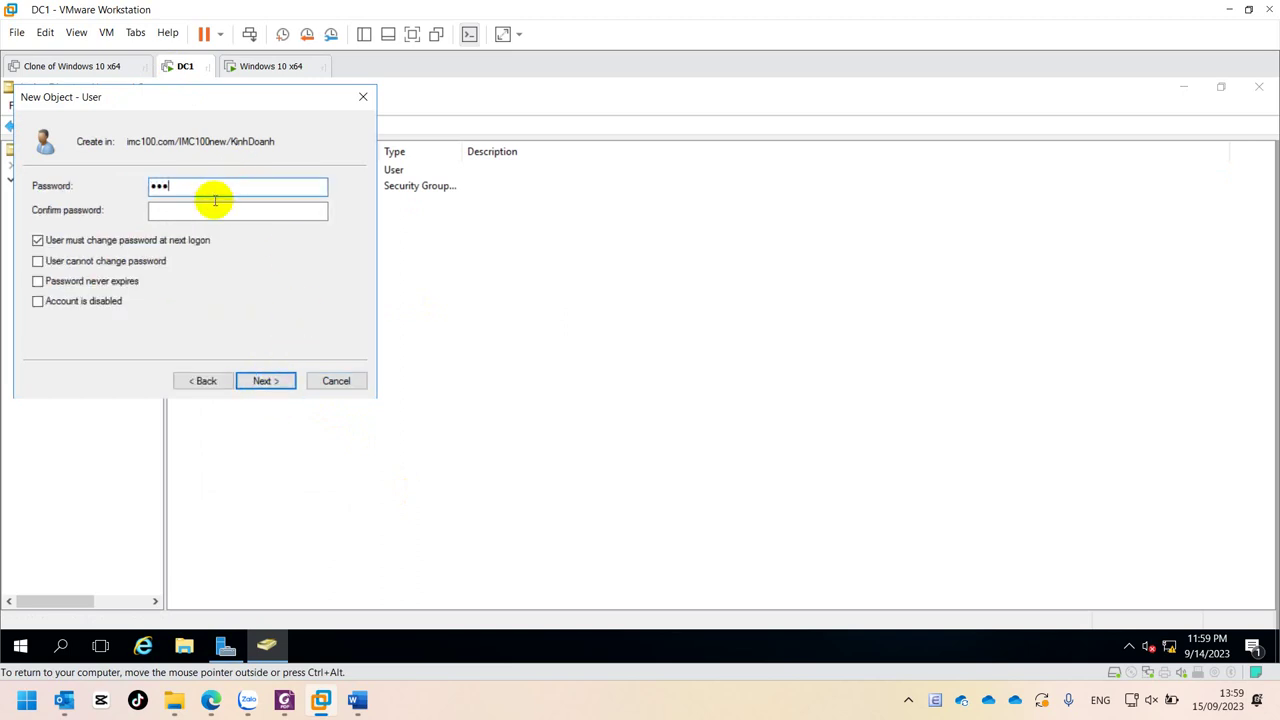
pyautogui.click(210, 209)
pyautogui.write('•••')
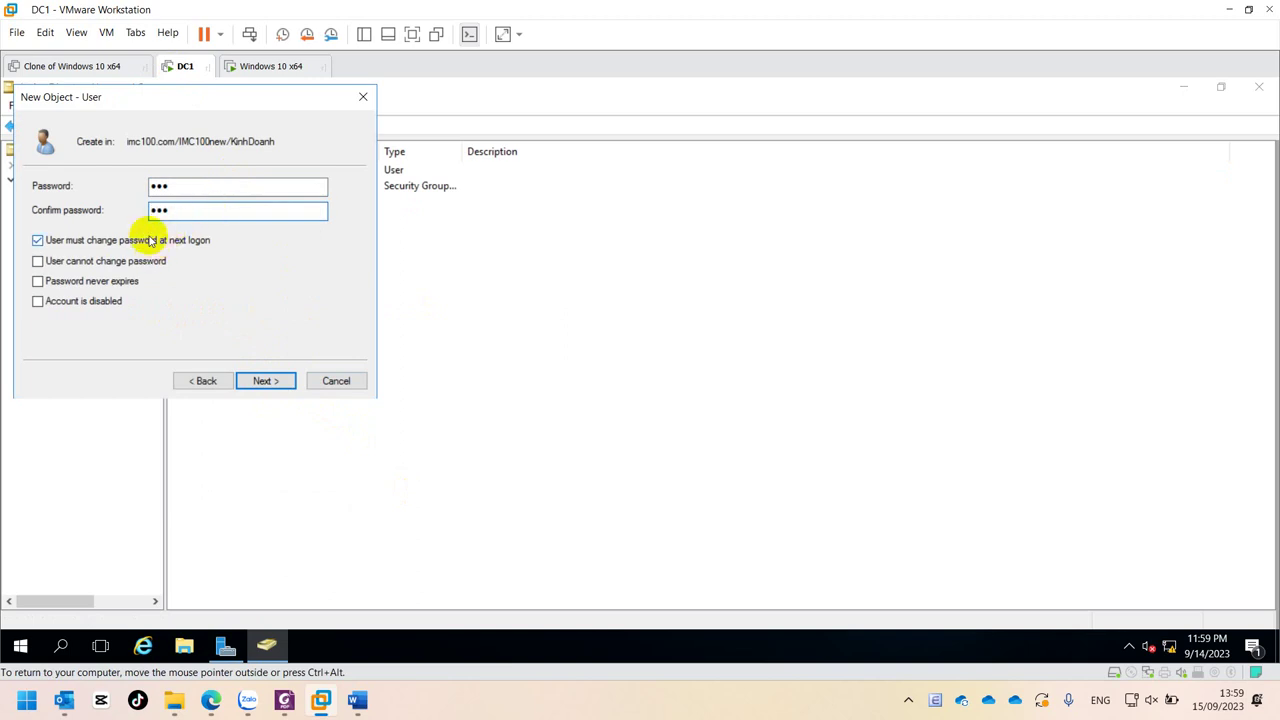
pyautogui.click(135, 240)
pyautogui.click(266, 381)
pyautogui.click(266, 381)
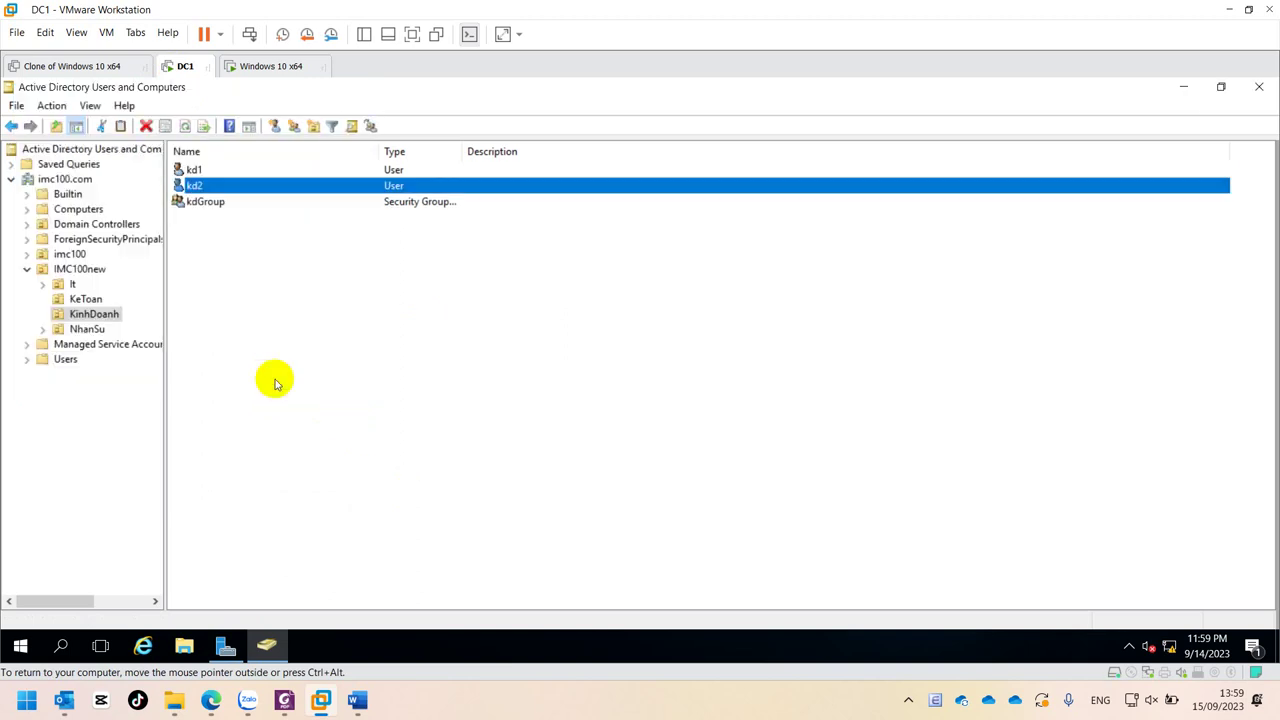
pyautogui.click(253, 68)
# - Sign in to Windows 10 as kd2 with its password and dismiss the trust-relationship error
pyautogui.doubleClick(550, 430)
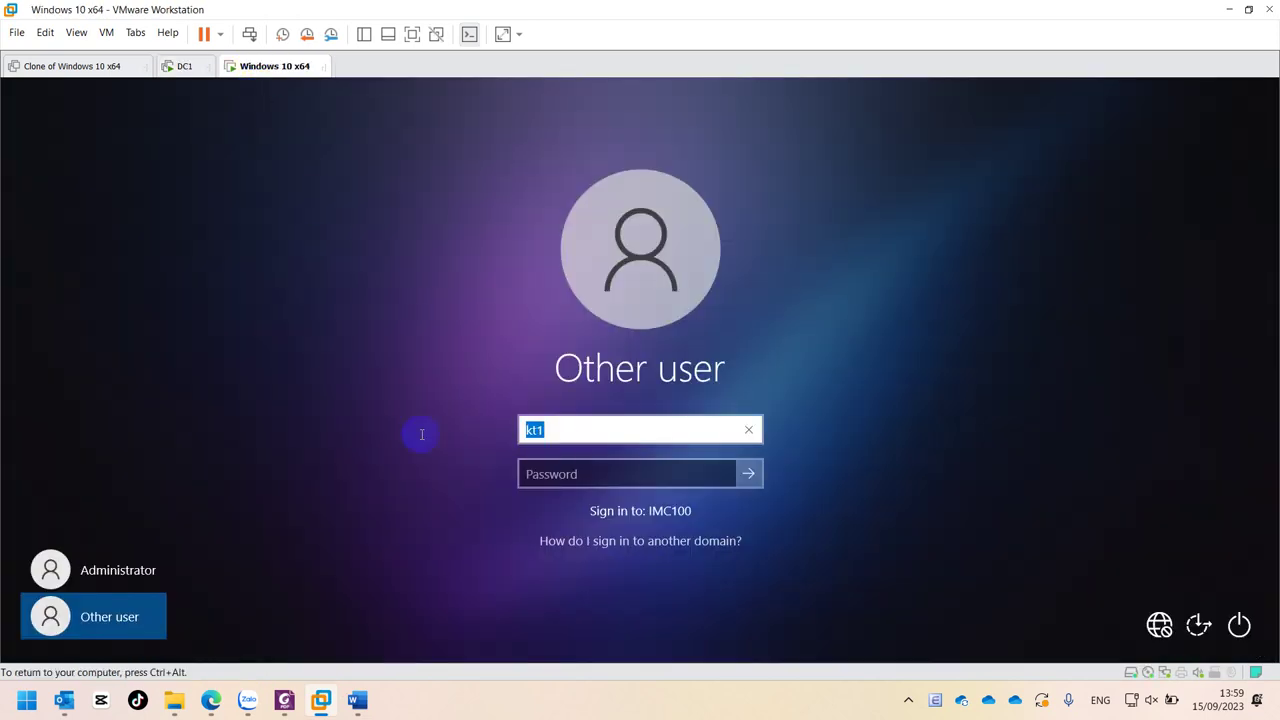
pyautogui.write('kd2')
pyautogui.click(550, 472)
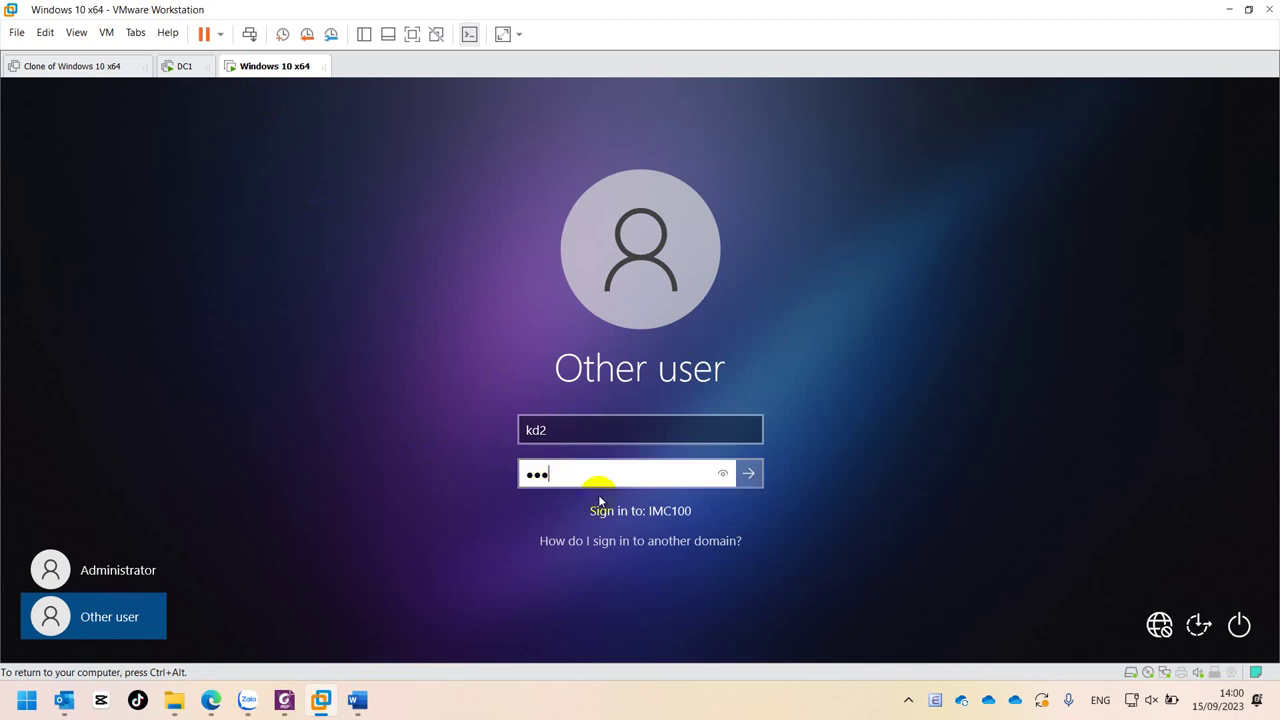
pyautogui.click(749, 477)
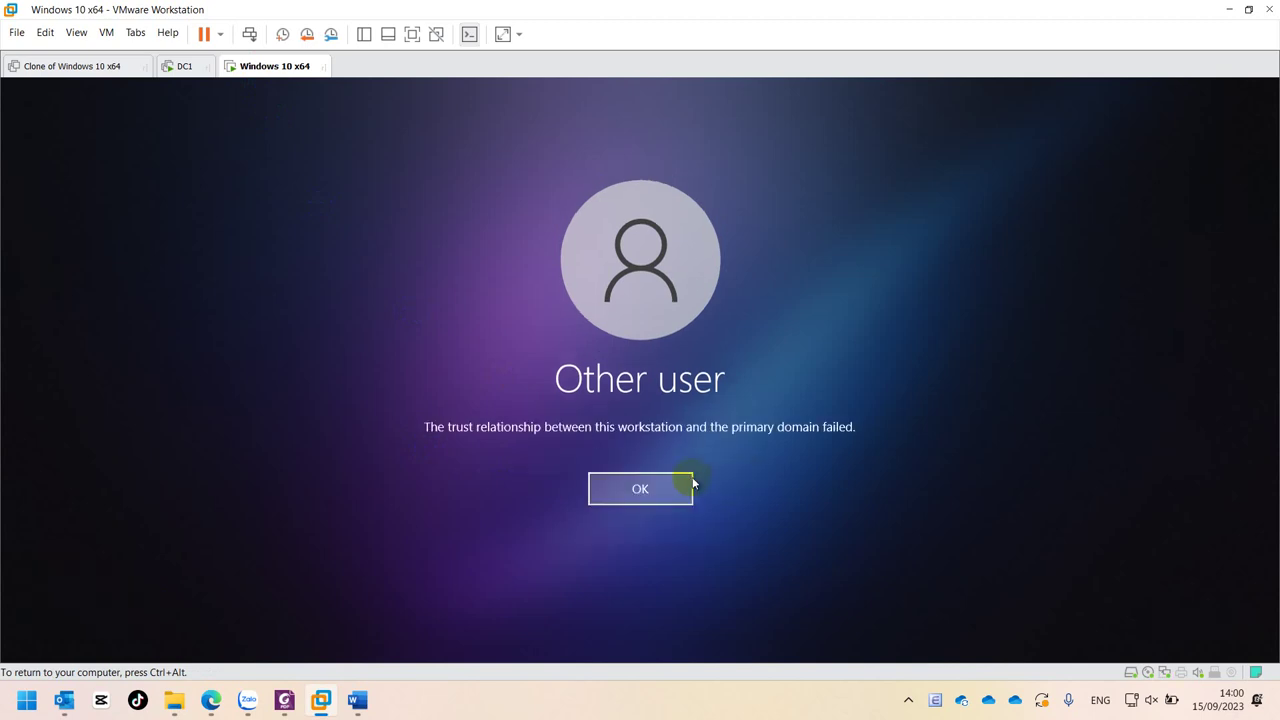
pyautogui.click(658, 488)
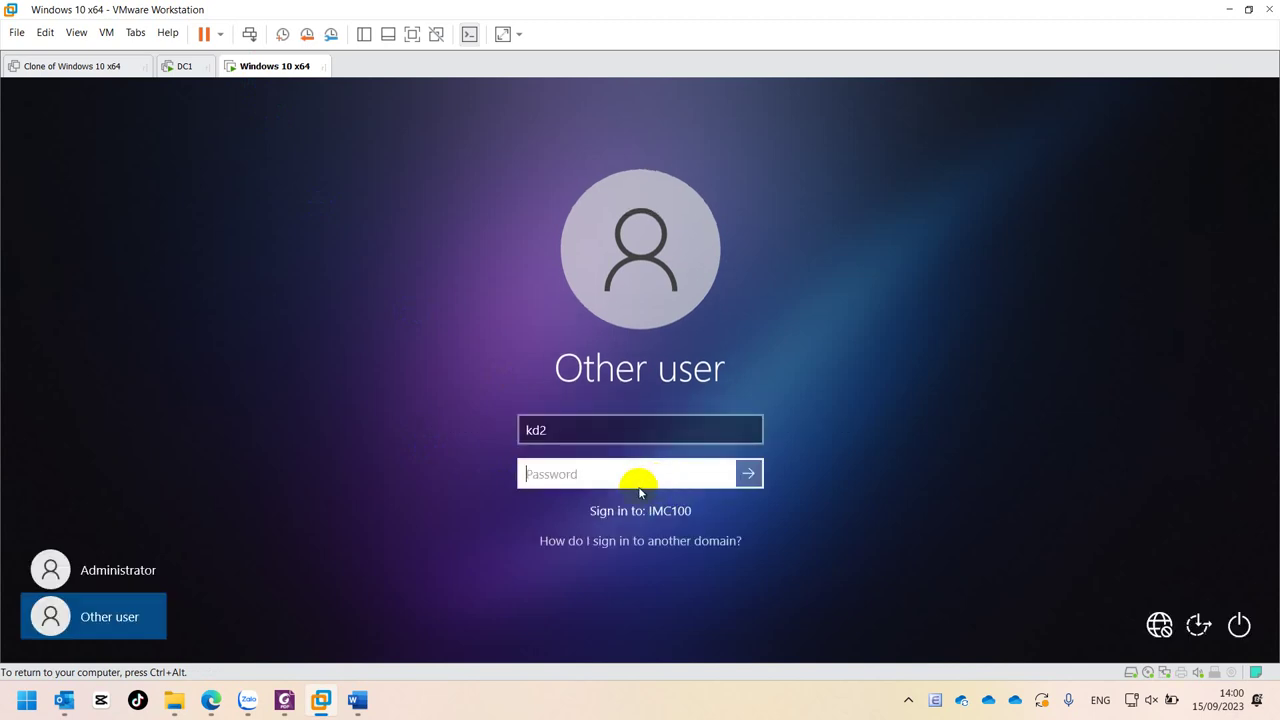
# - Choose the Administrator account and try several passwords, each rejected as incorrect
pyautogui.click(57, 570)
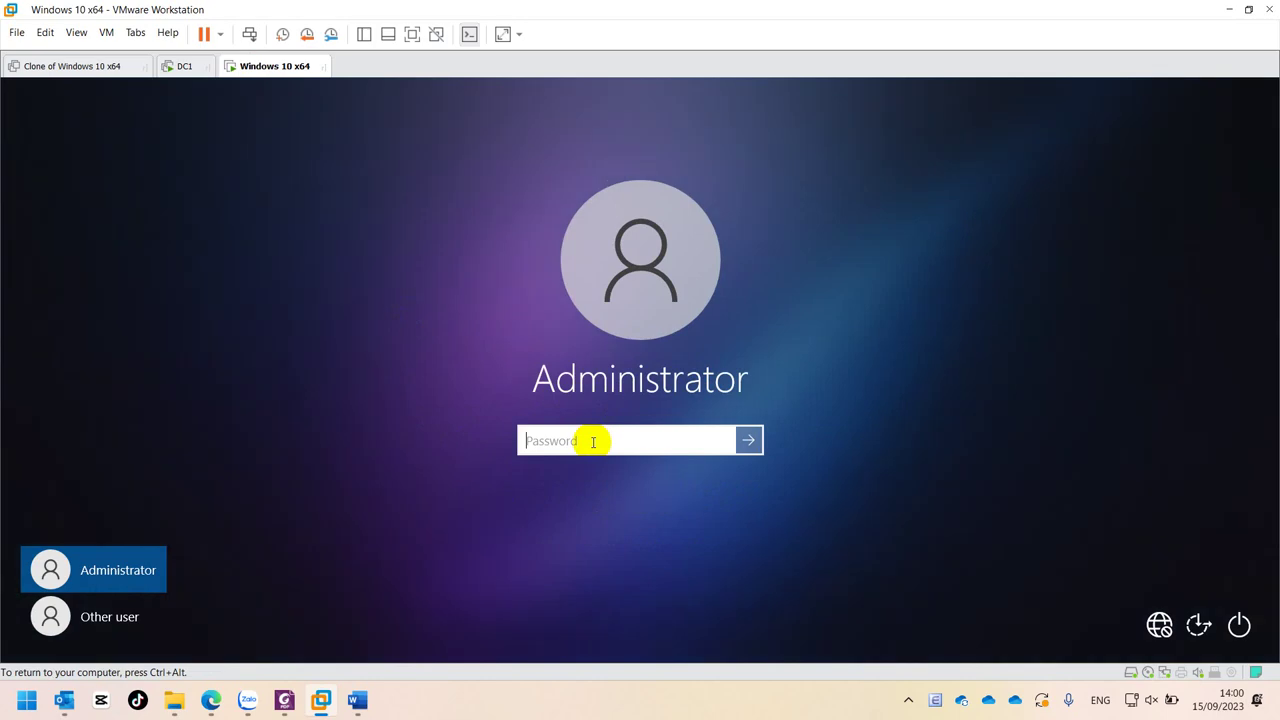
pyautogui.press('Return')
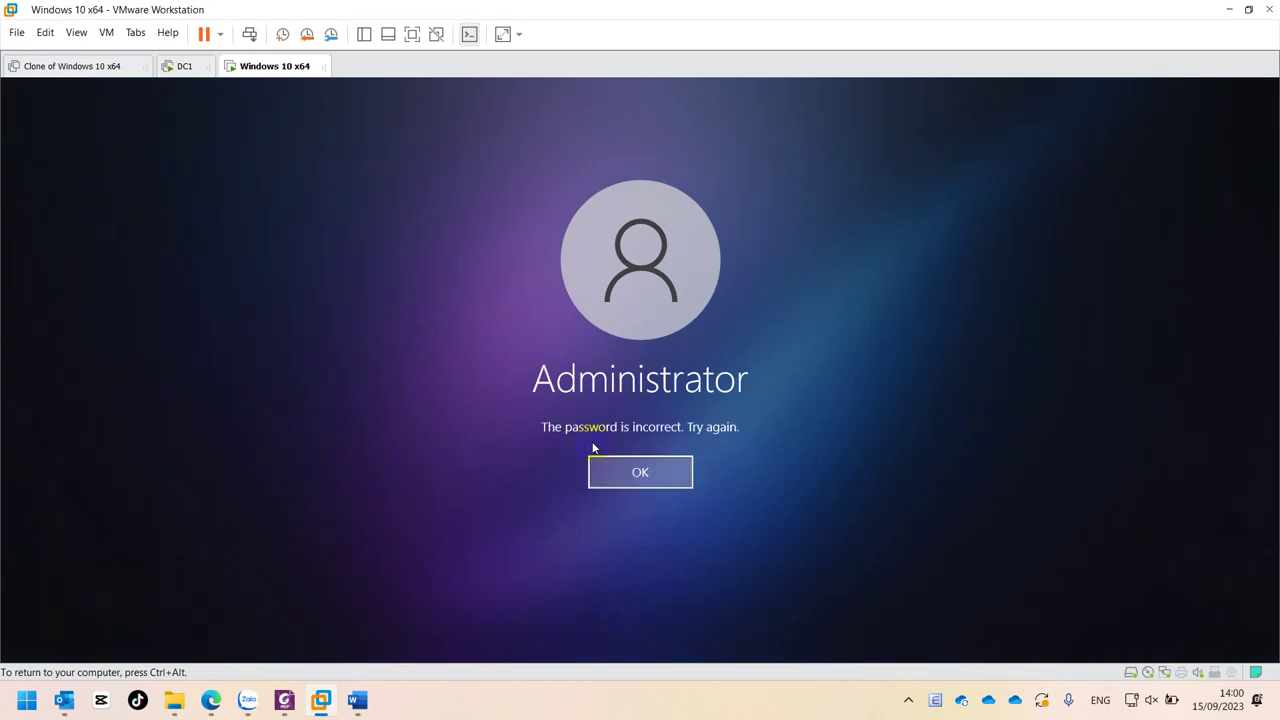
pyautogui.click(668, 478)
pyautogui.click(676, 446)
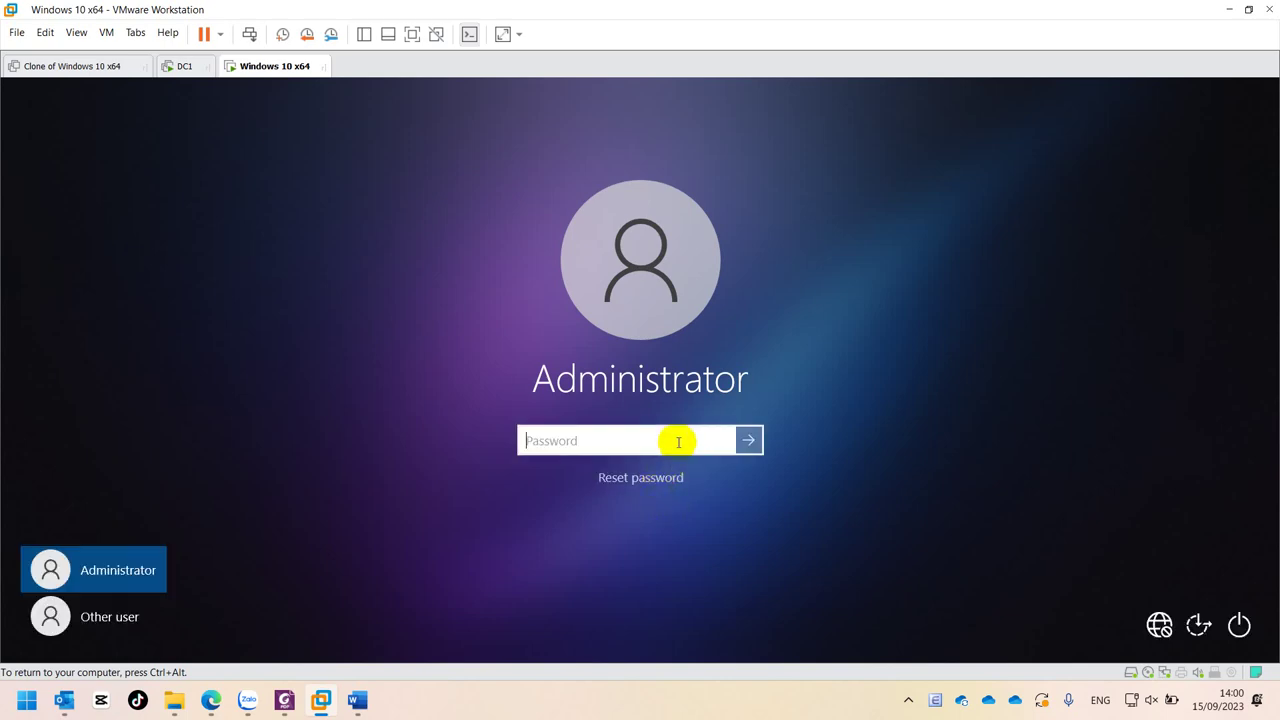
pyautogui.press('Return')
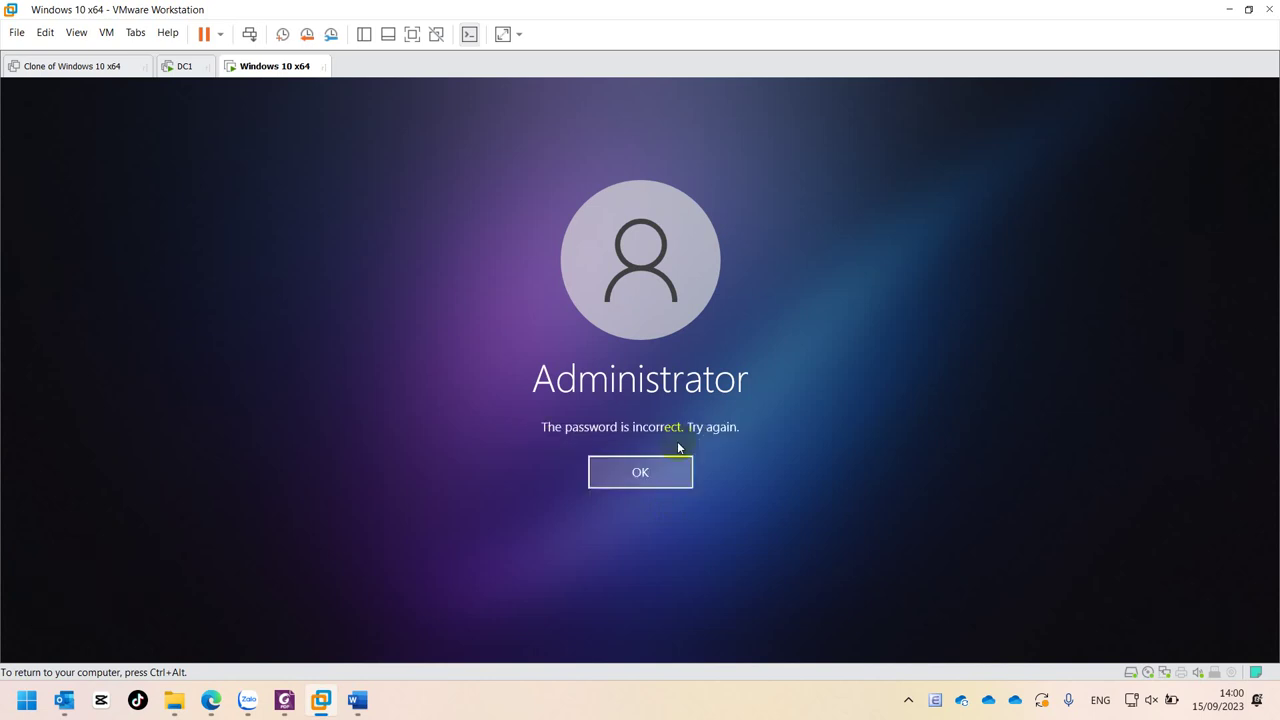
pyautogui.click(659, 469)
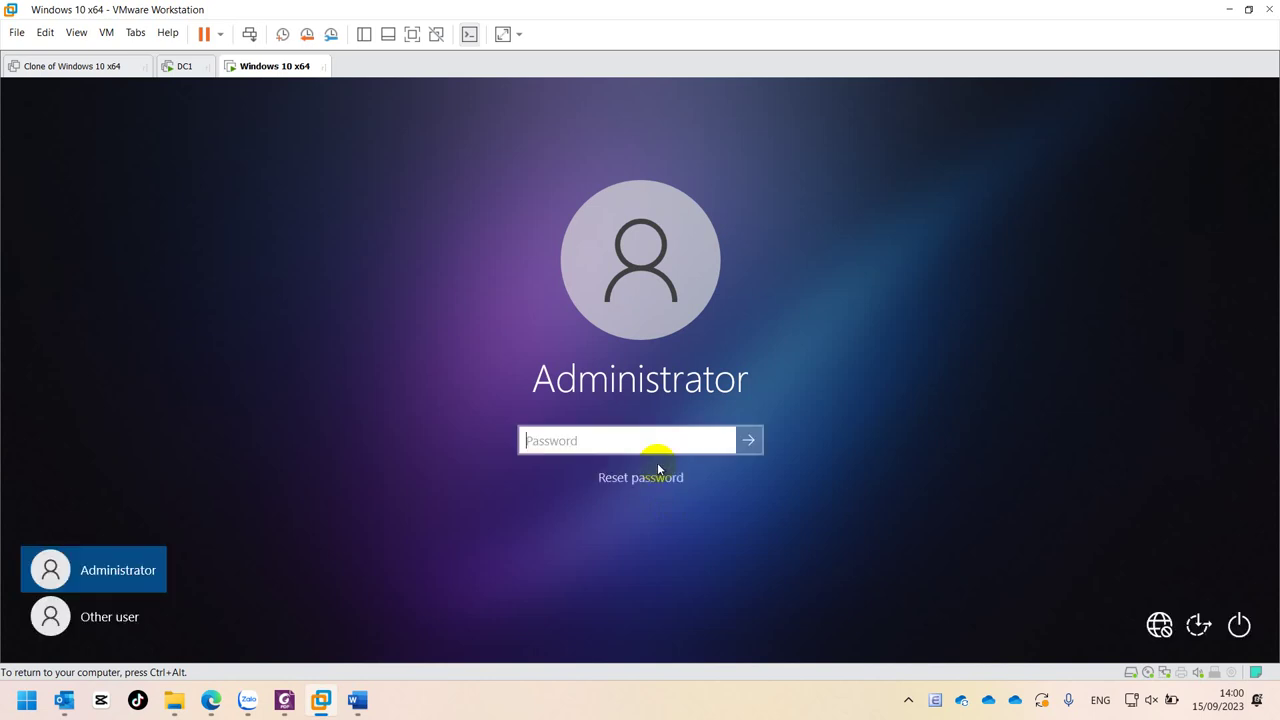
pyautogui.press('Return')
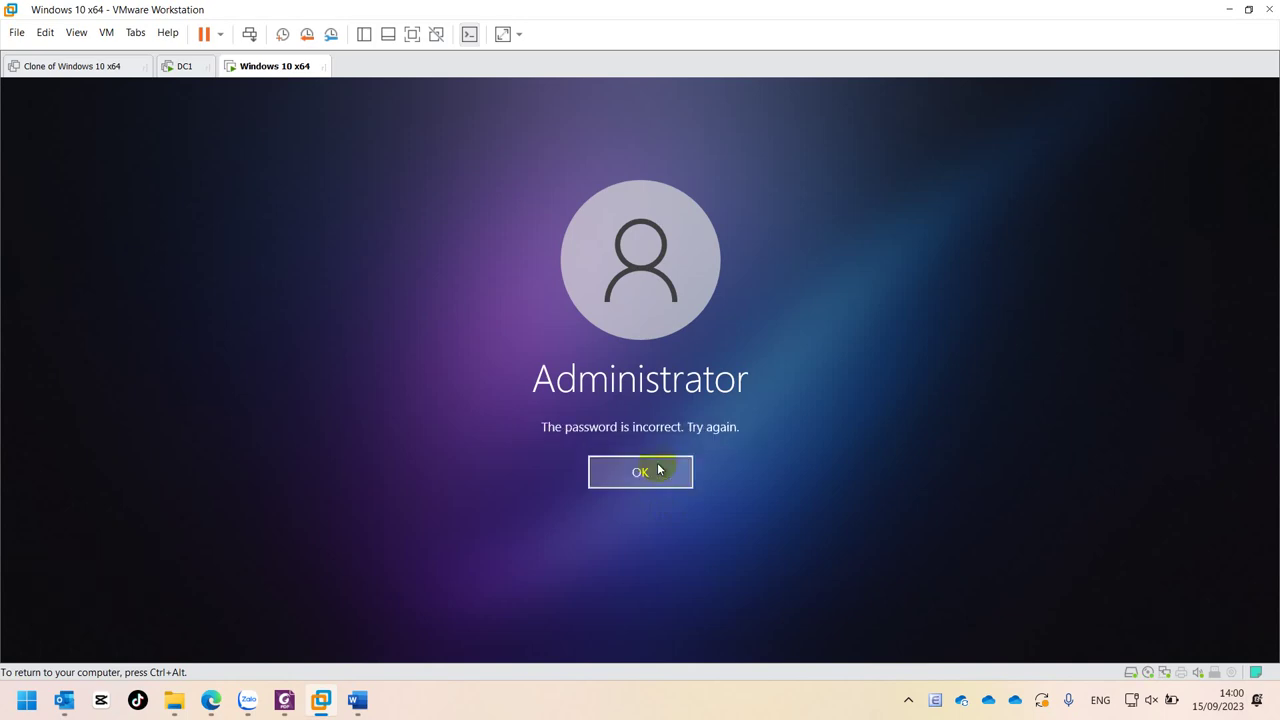
pyautogui.click(659, 469)
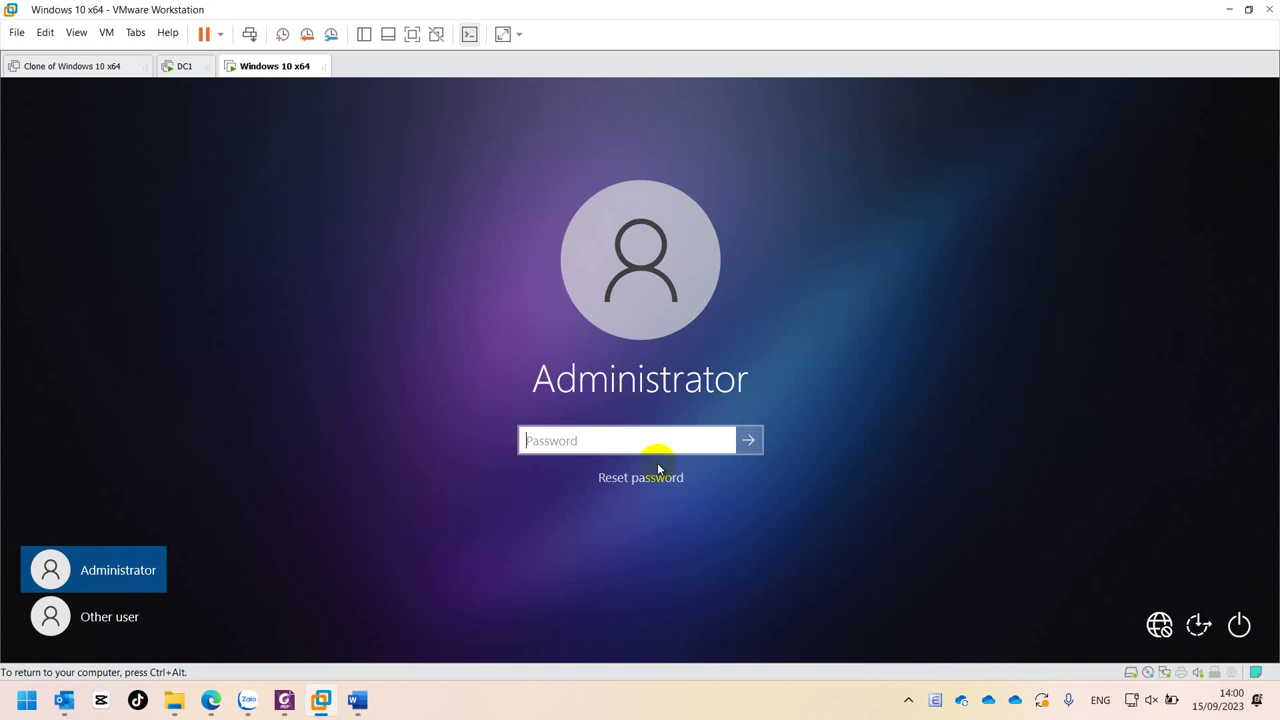
# - Reveal, correct and resubmit the Administrator password until Welcome appears, then release VM input
pyautogui.click(717, 446)
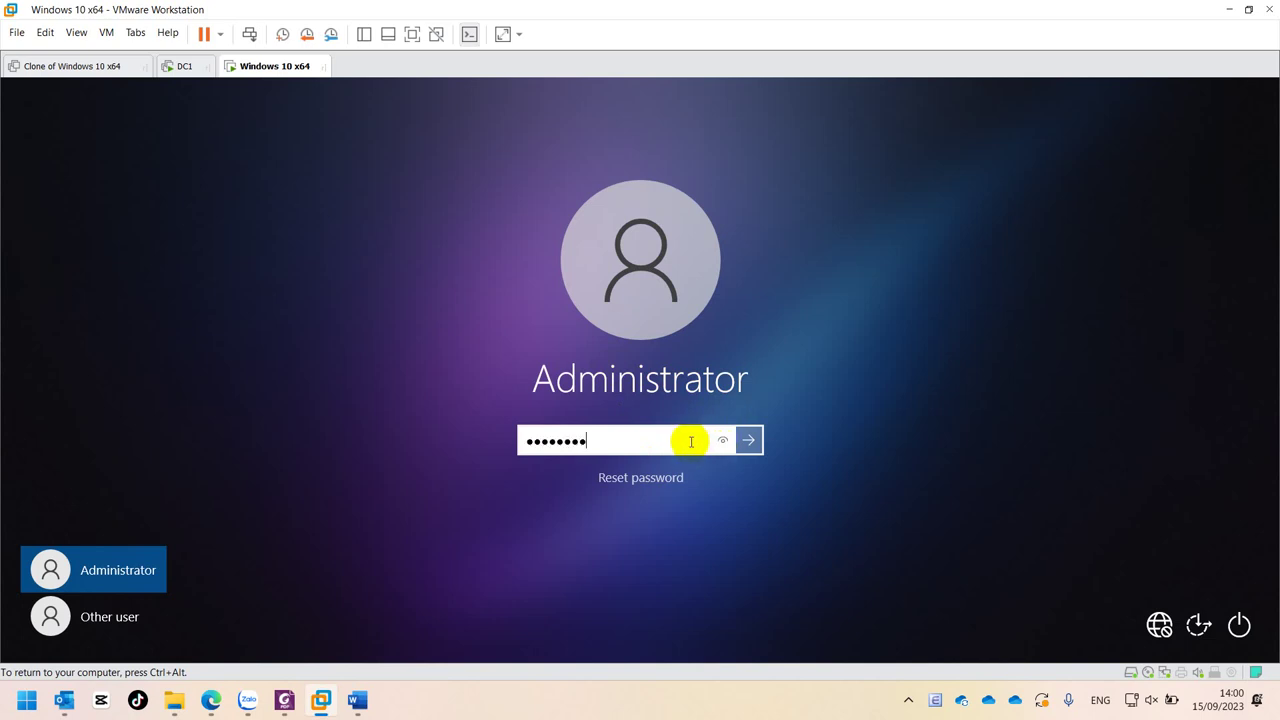
pyautogui.press('BackSpace')
pyautogui.press('BackSpace')
pyautogui.press('BackSpace')
pyautogui.press('BackSpace')
pyautogui.press('BackSpace')
pyautogui.press('BackSpace')
pyautogui.press('BackSpace')
pyautogui.press('BackSpace')
pyautogui.press('Return')
pyautogui.press('Return')
pyautogui.write('••••••••')
pyautogui.press('Return')
pyautogui.press('Return')
pyautogui.write('•••')
pyautogui.press('Return')
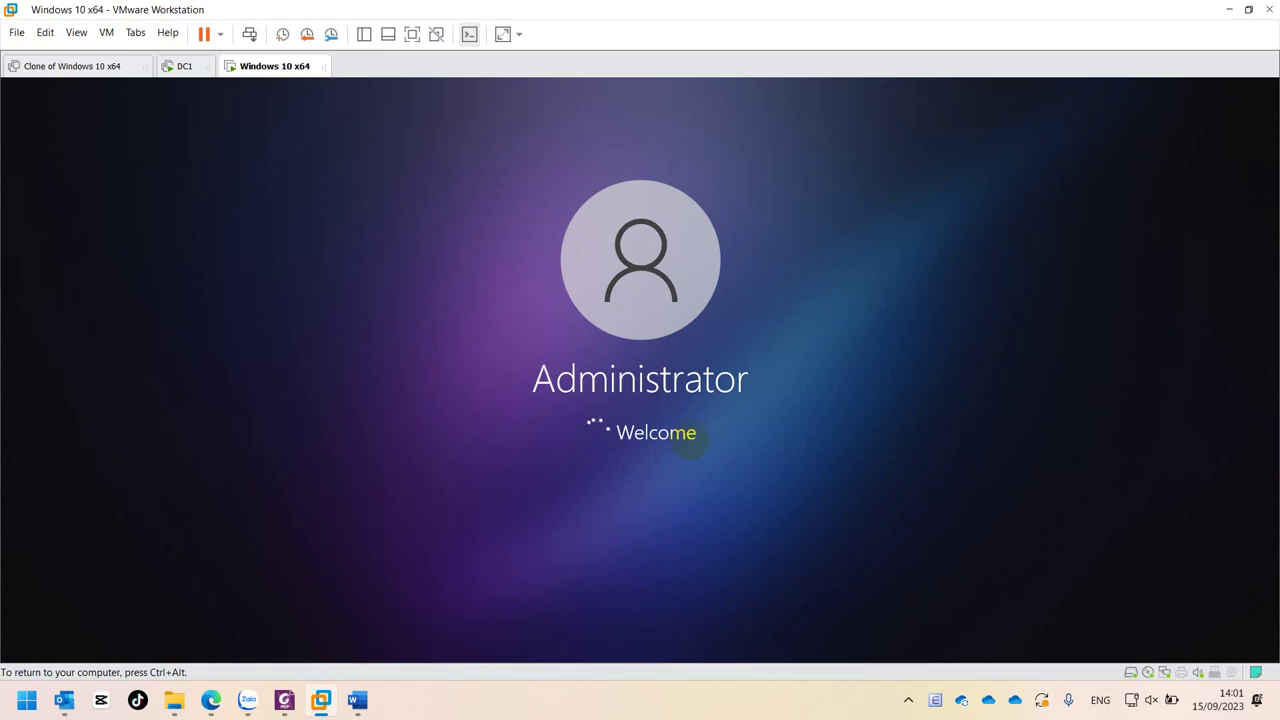
pyautogui.hotkey('ctrl', 'alt')
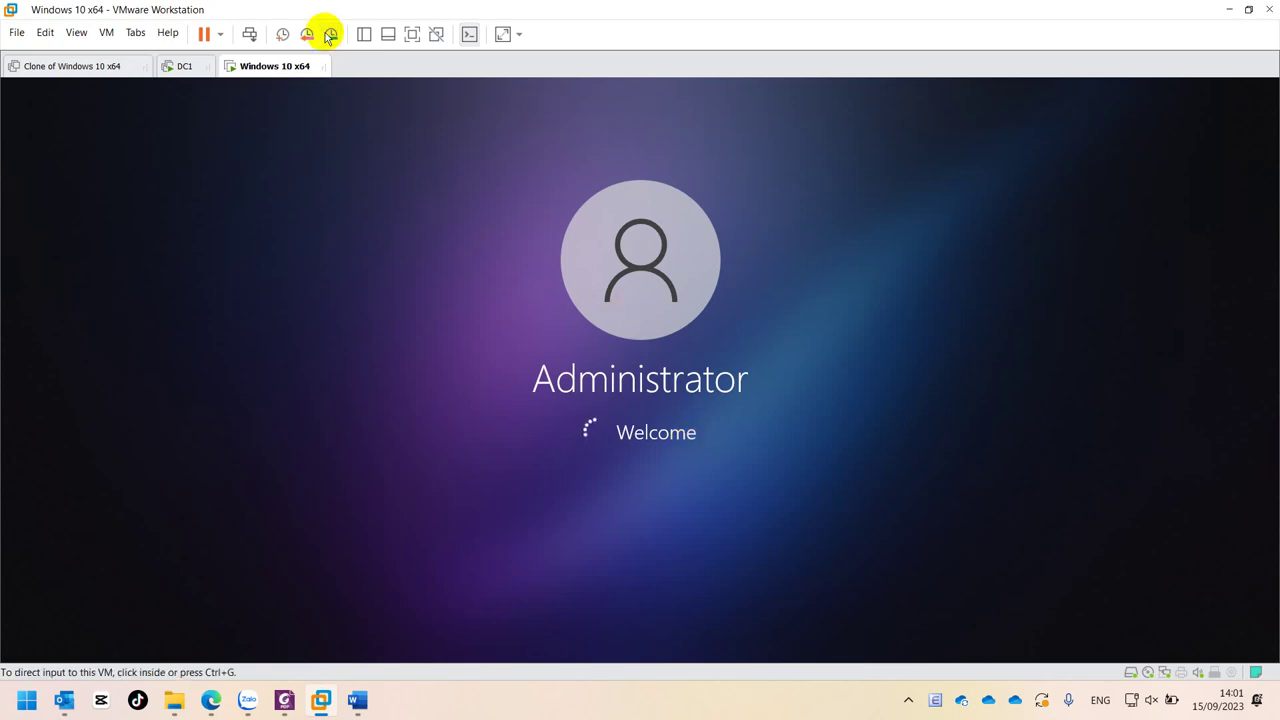
pyautogui.click(330, 35)
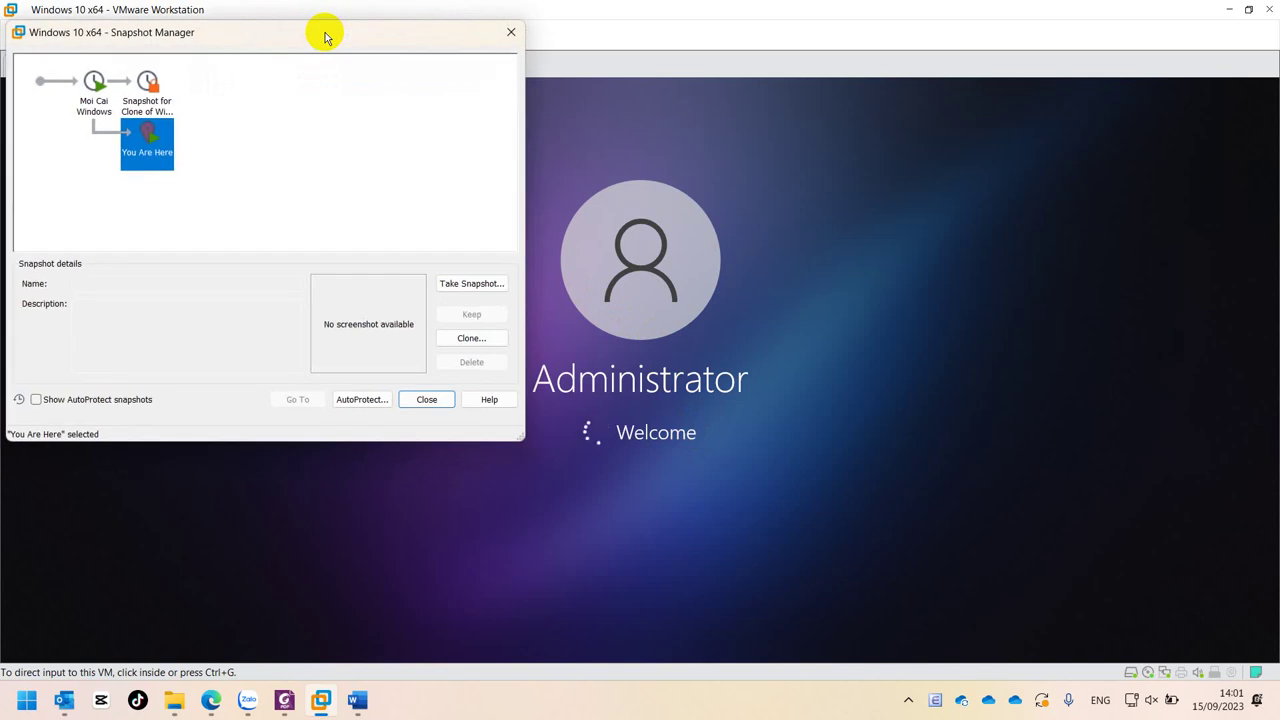
pyautogui.click(511, 35)
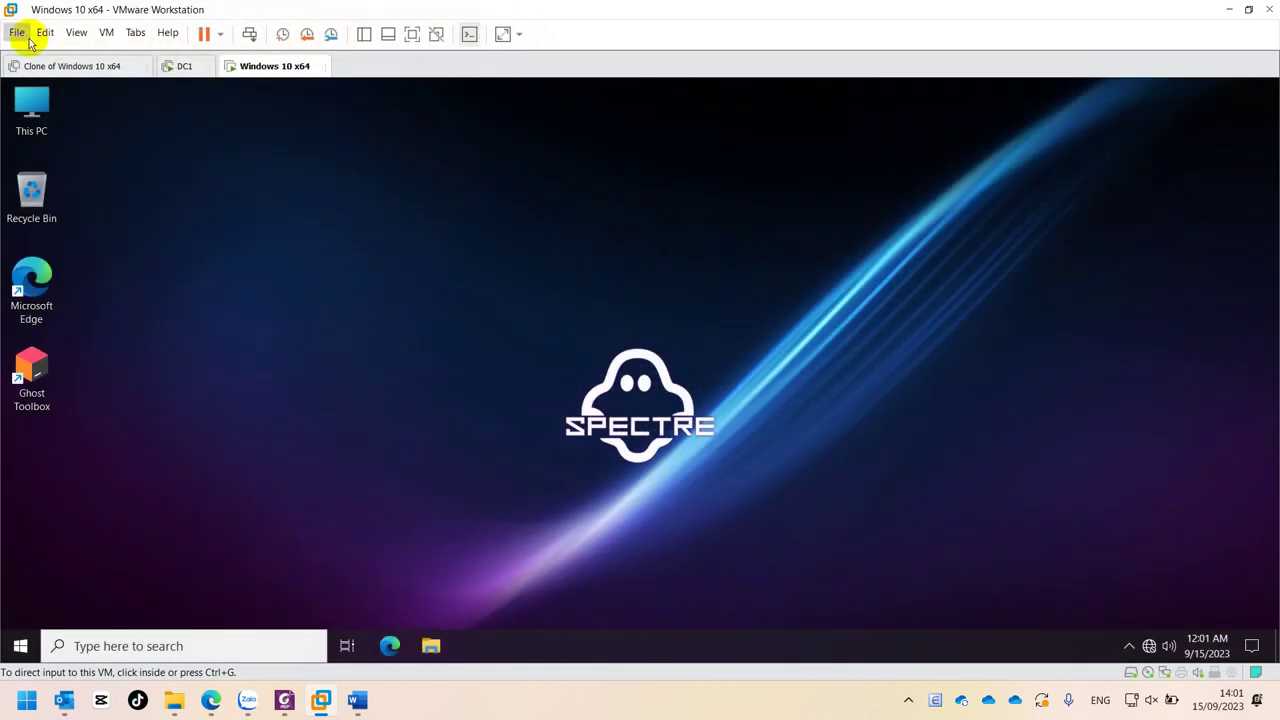
pyautogui.click(40, 110)
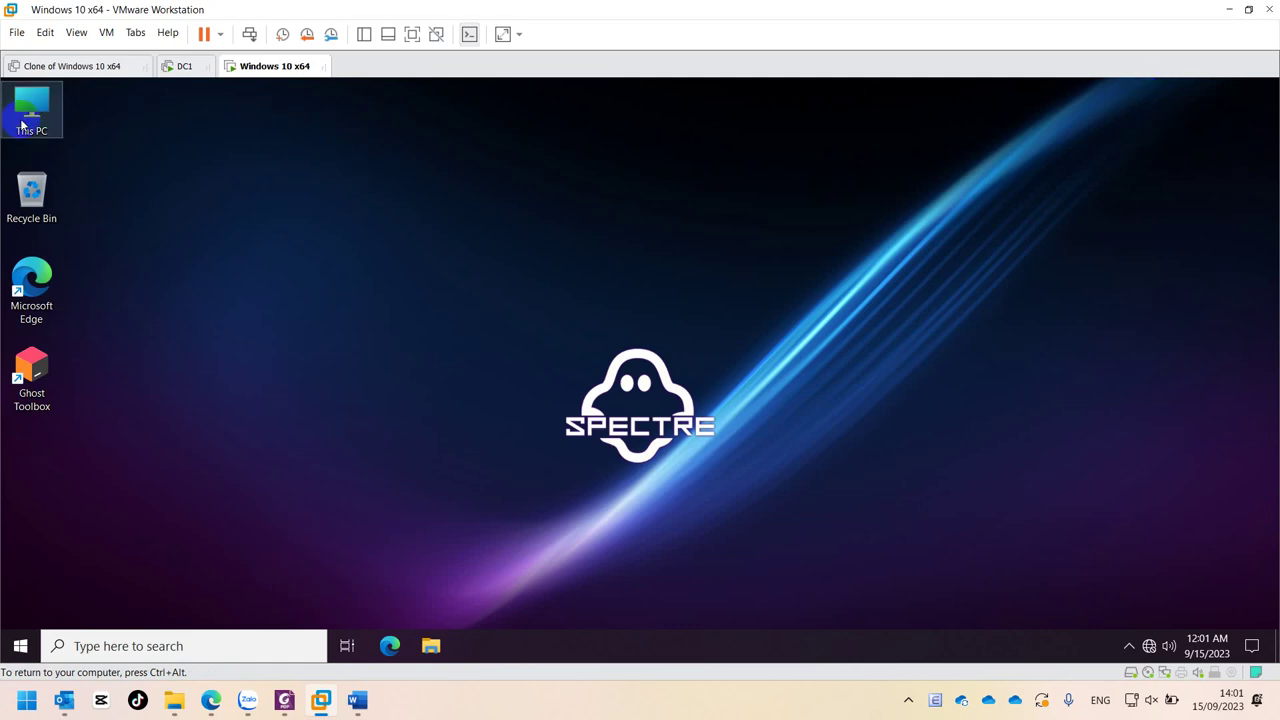
pyautogui.click(37, 112)
# - Check This PC's Computer Name tab in Advanced system settings shows domain imc100.com, then close it
pyautogui.rightClick(37, 114)
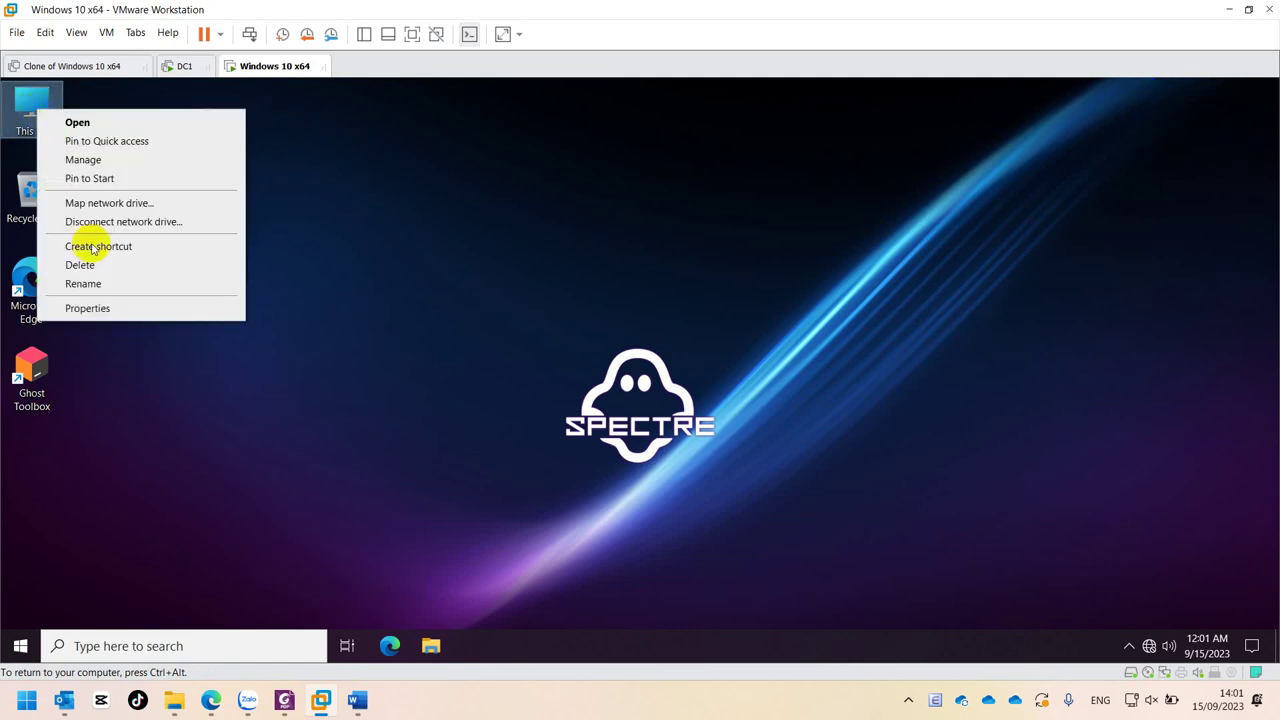
pyautogui.click(105, 310)
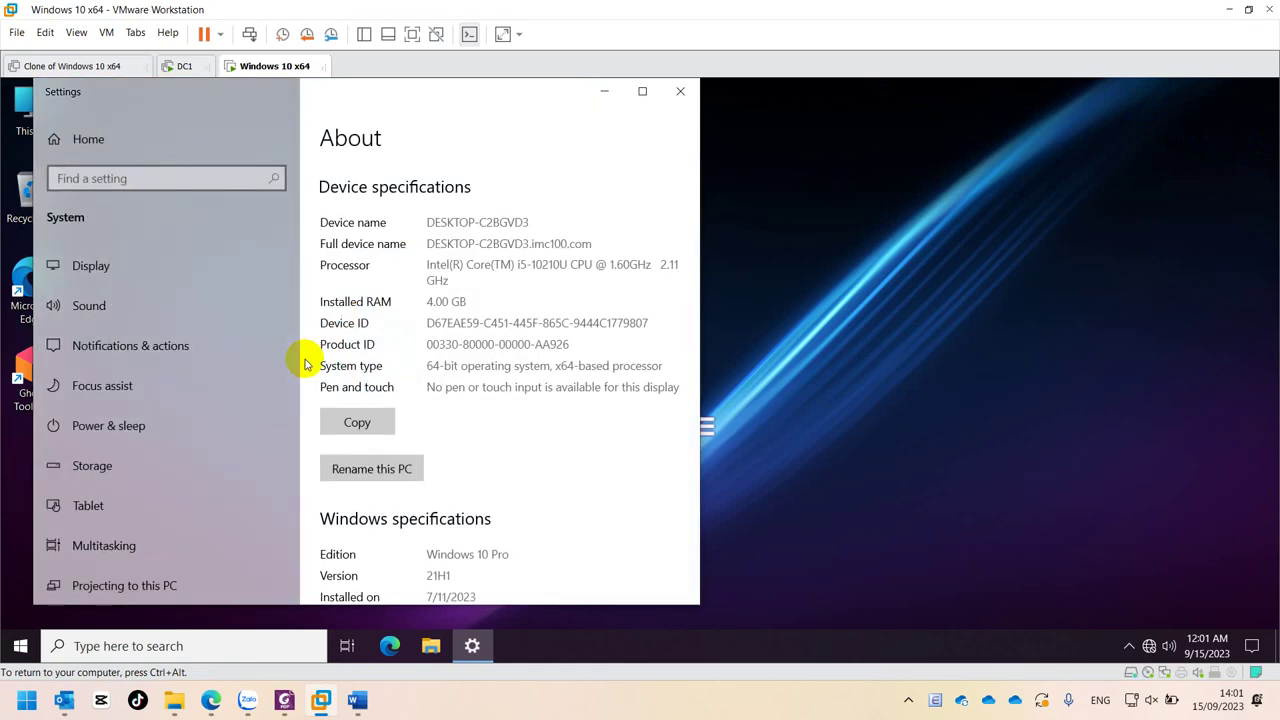
pyautogui.scroll(-3, 478, 455)
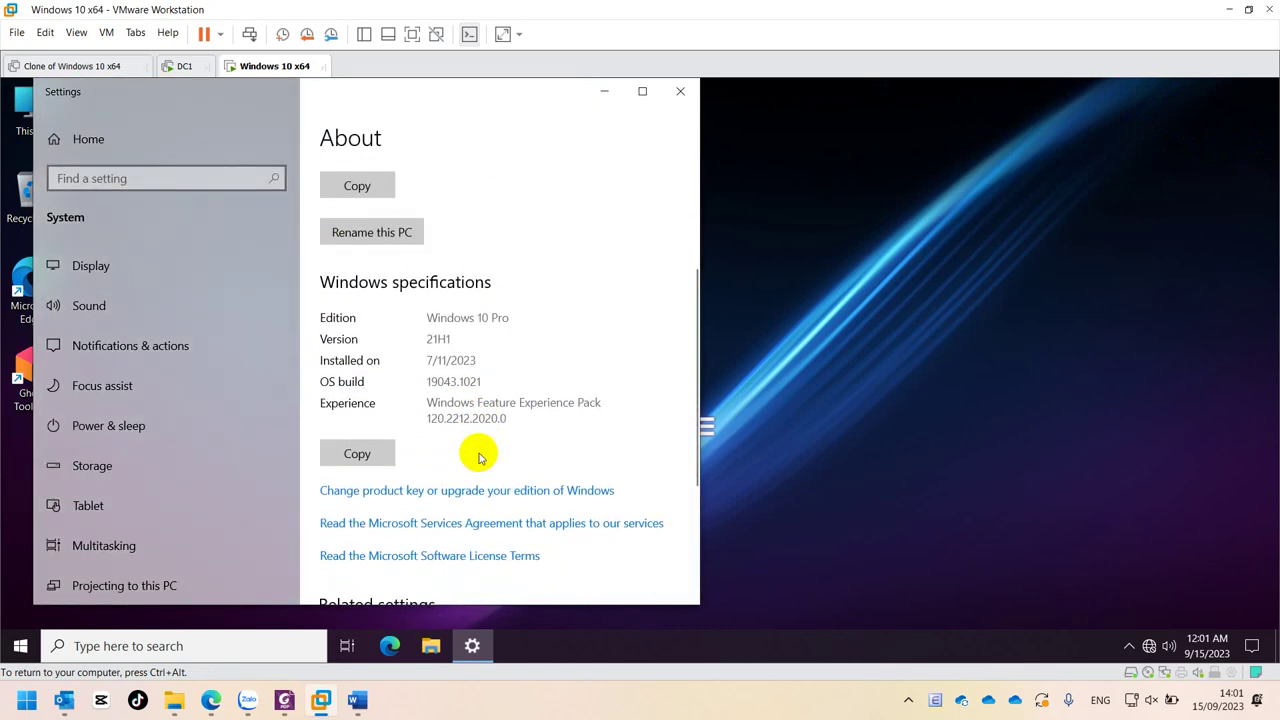
pyautogui.scroll(-1, 478, 455)
pyautogui.scroll(-2, 478, 455)
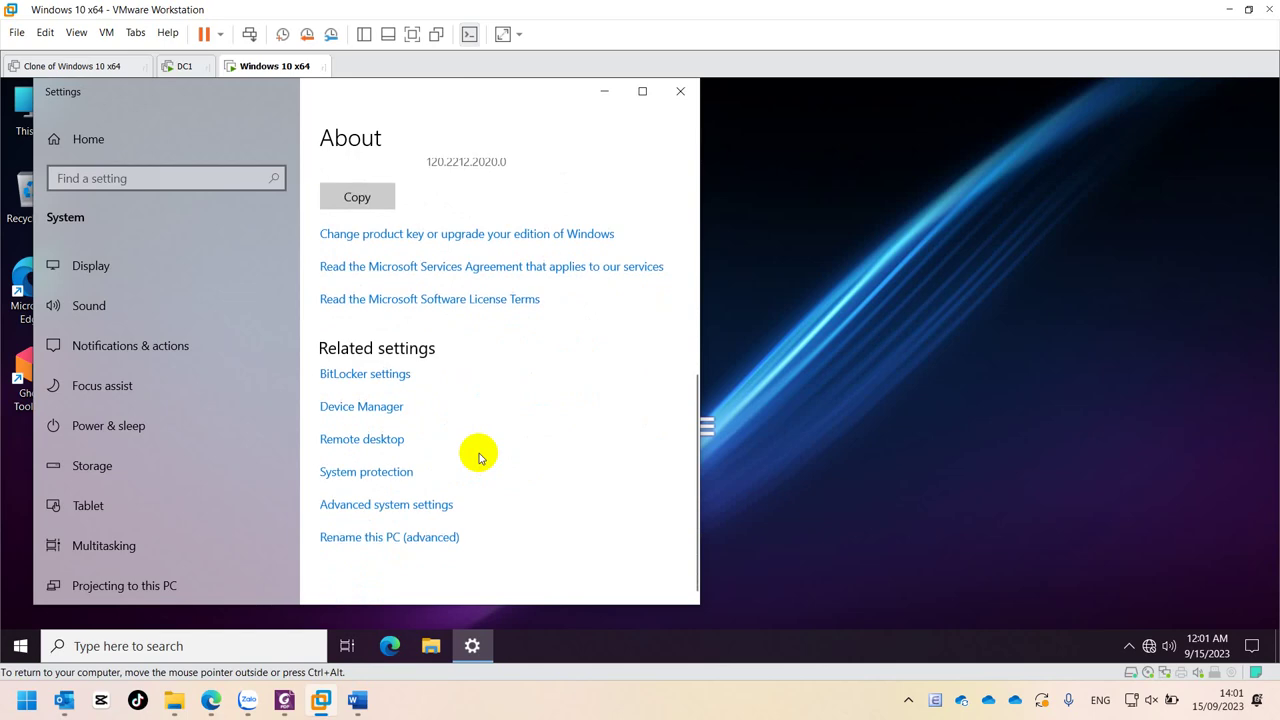
pyautogui.click(443, 504)
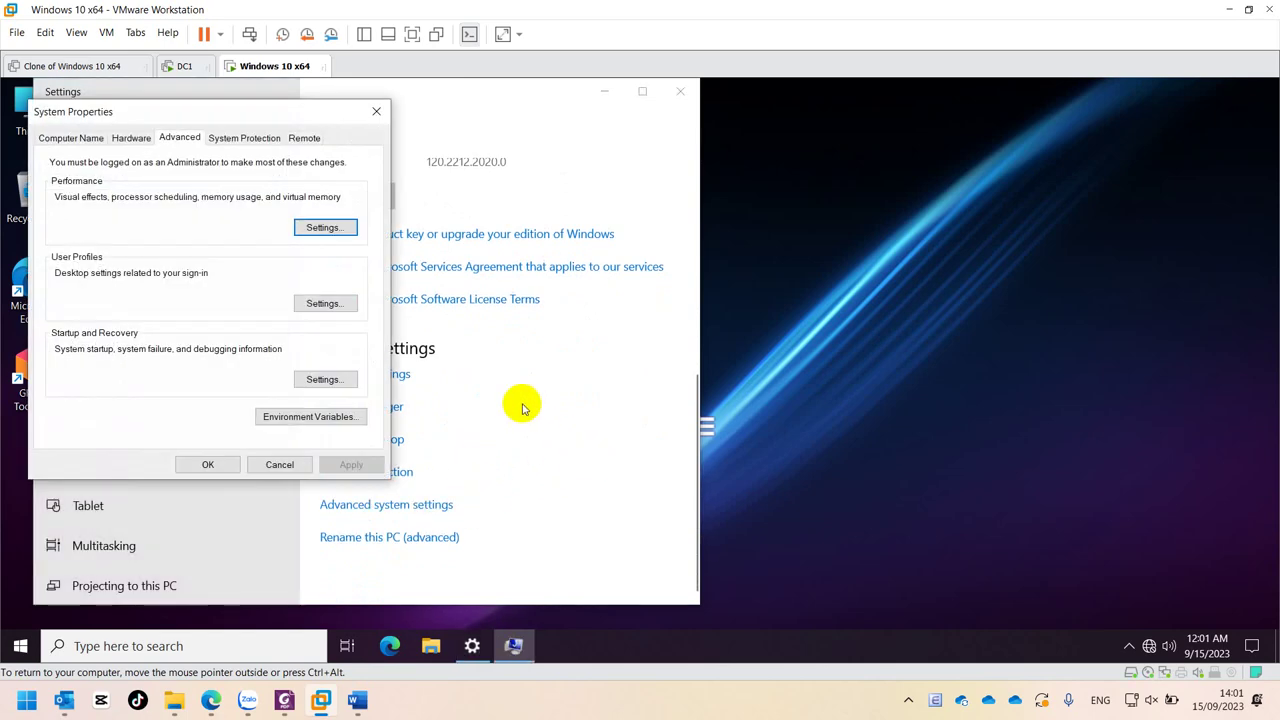
pyautogui.click(72, 137)
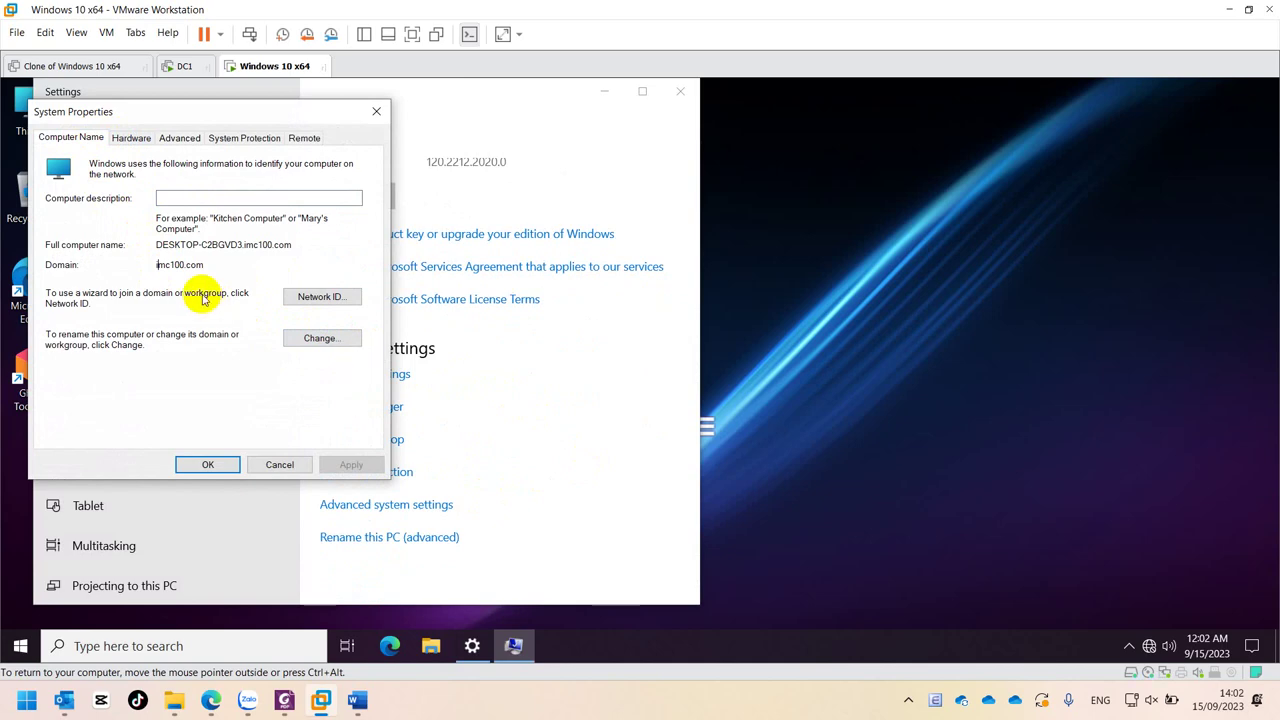
pyautogui.click(375, 117)
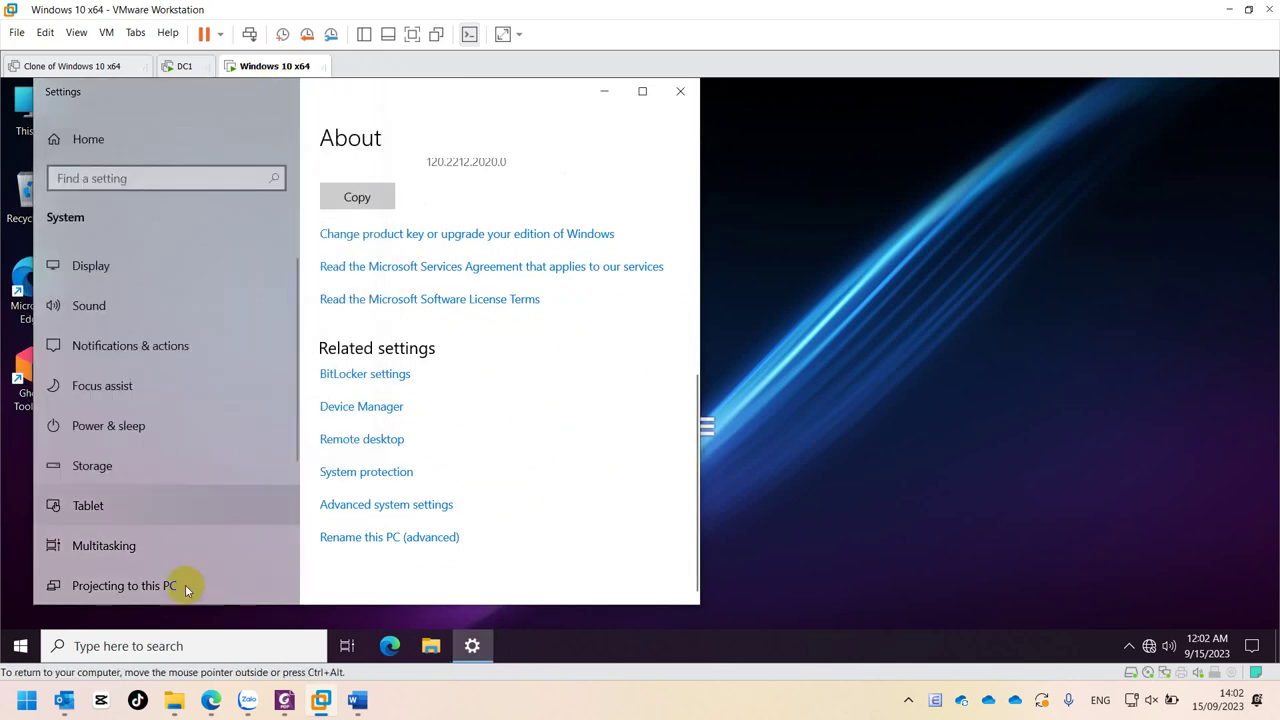
# - Reopen the Start menu over the About page to show the installed apps list
pyautogui.click(20, 645)
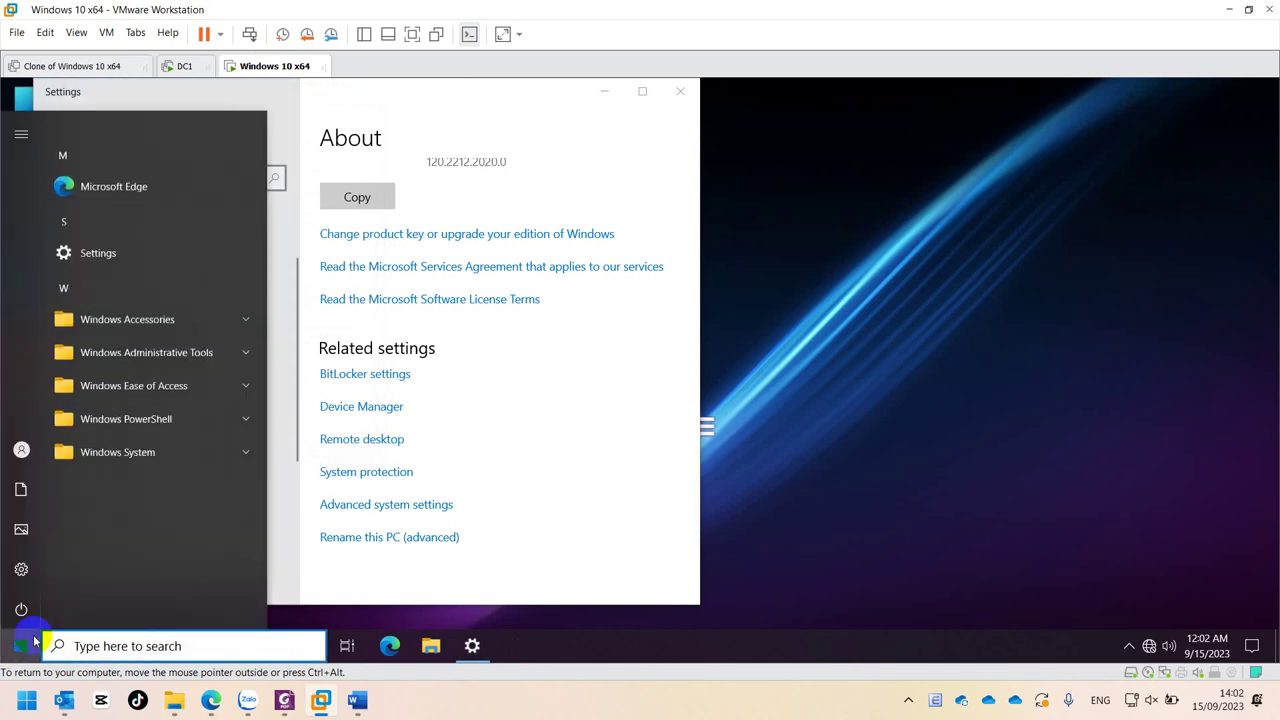
pyautogui.click(20, 645)
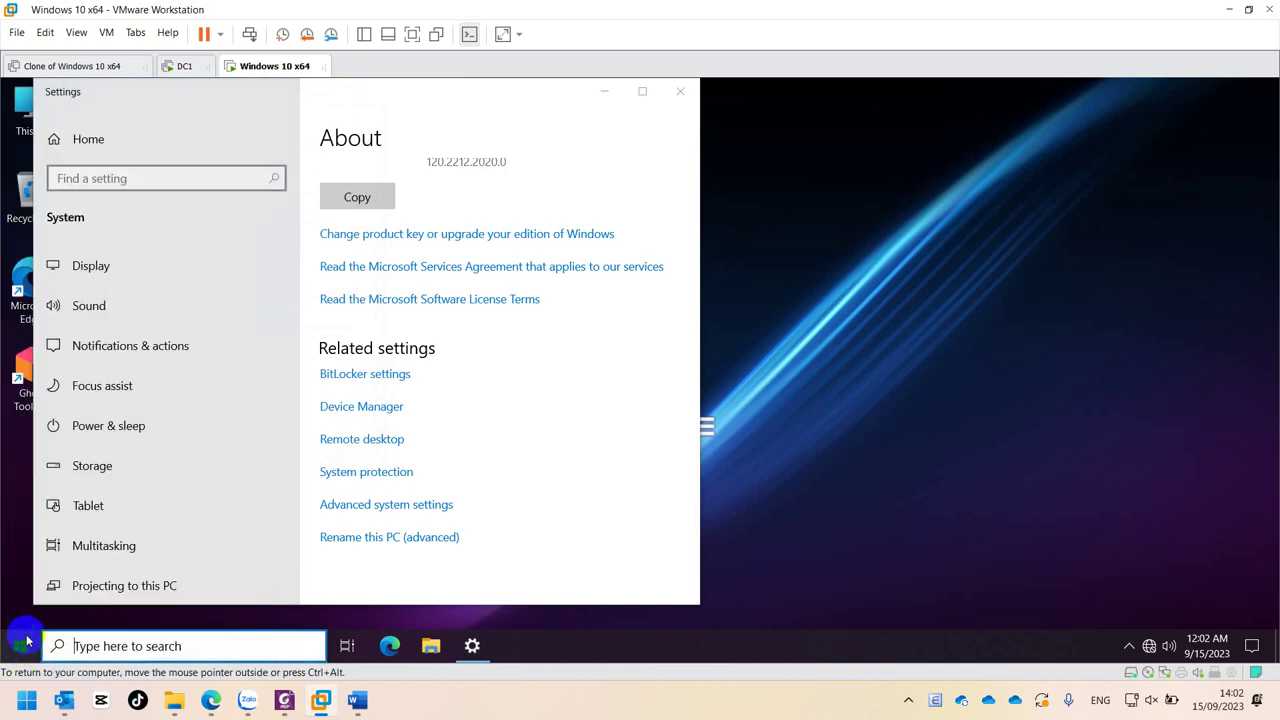
pyautogui.click(20, 645)
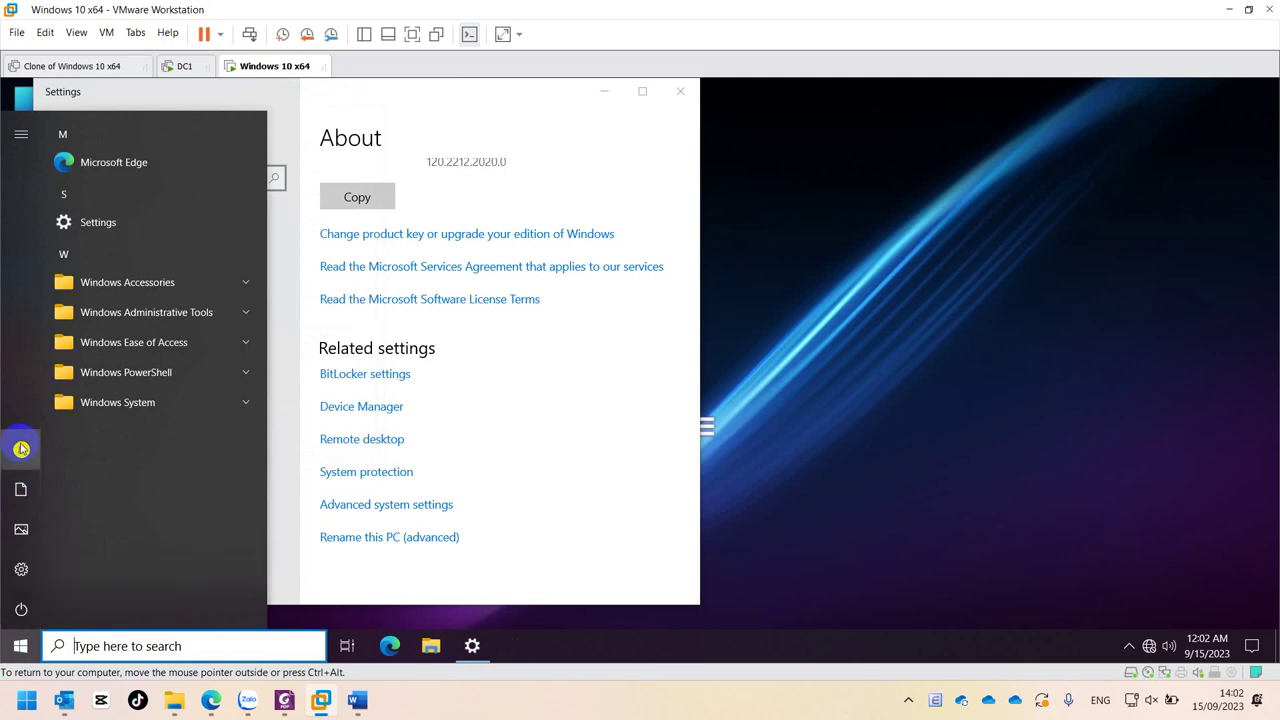
pyautogui.moveTo(40, 454)
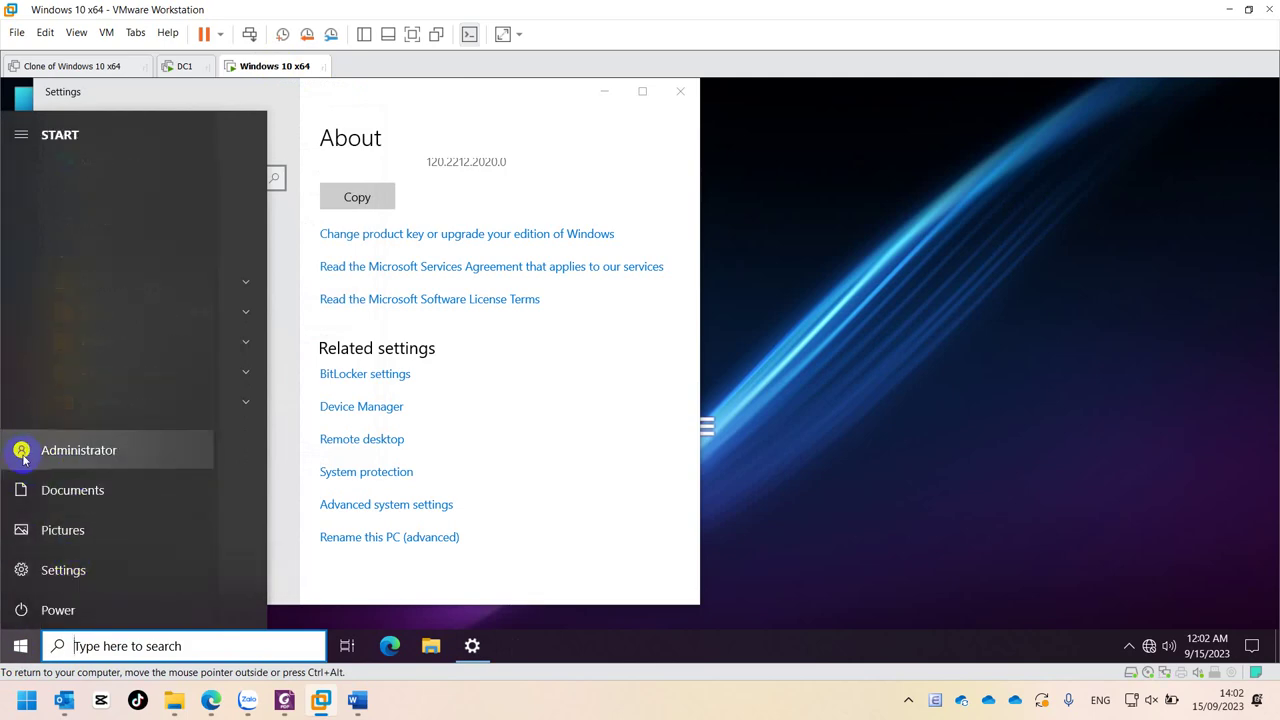
# - Sign out of Administrator, then choose Shut down from the sign-in screen's Power menu
pyautogui.click(22, 452)
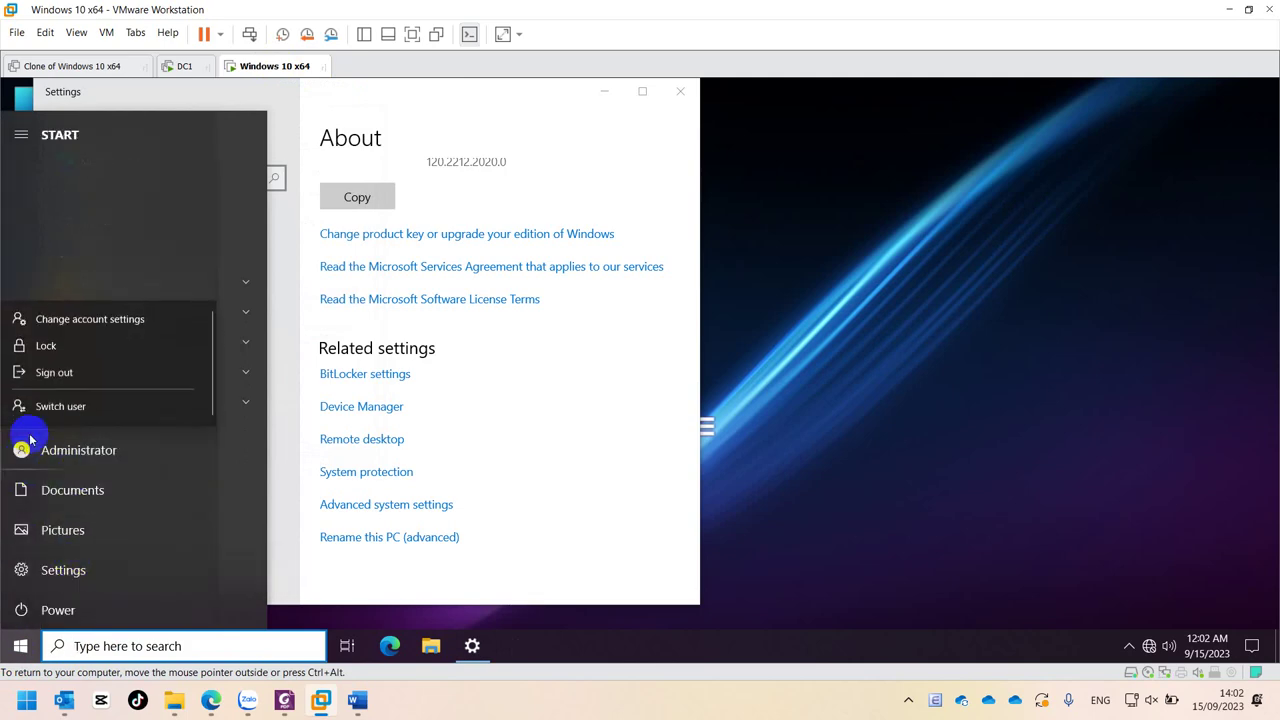
pyautogui.click(38, 373)
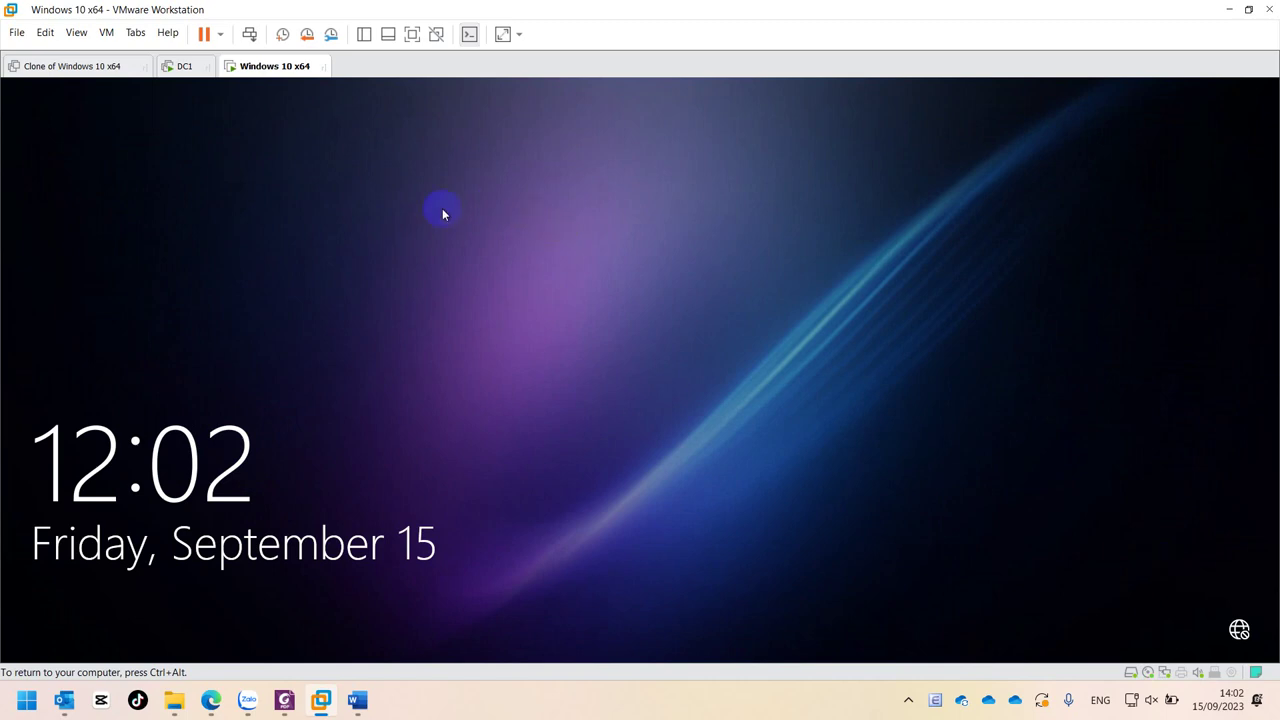
pyautogui.click(931, 402)
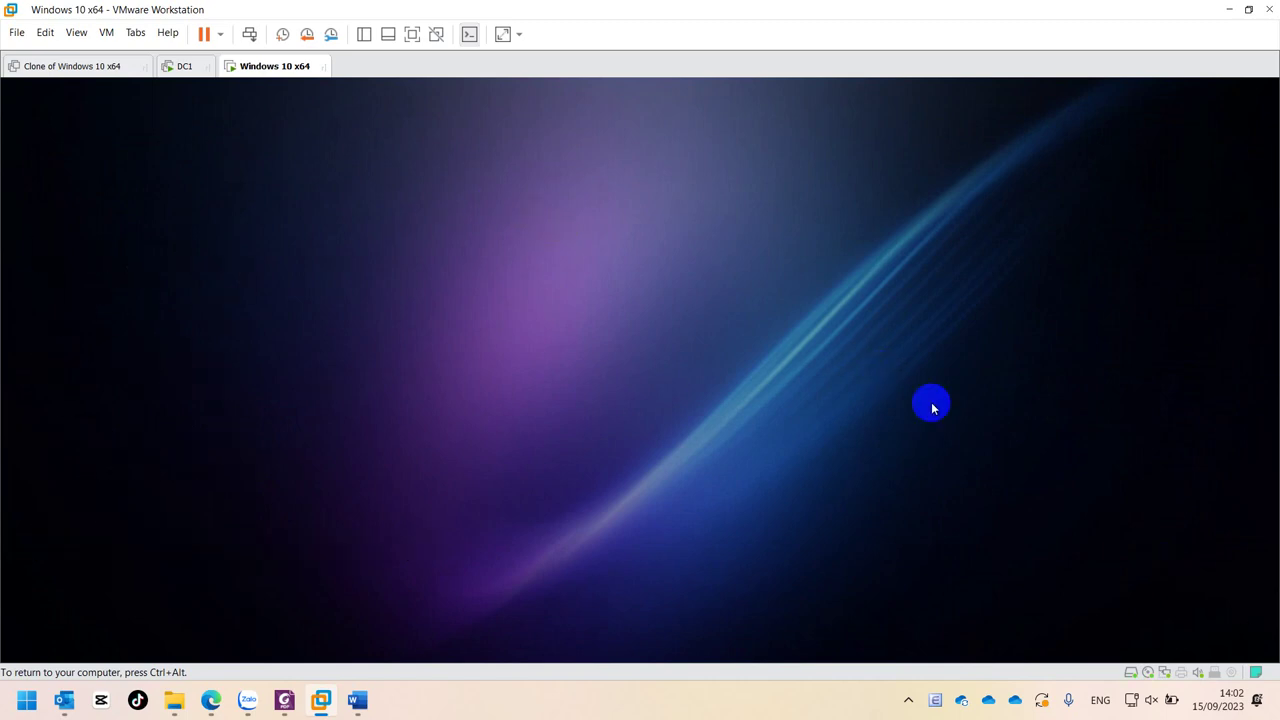
pyautogui.click(1239, 625)
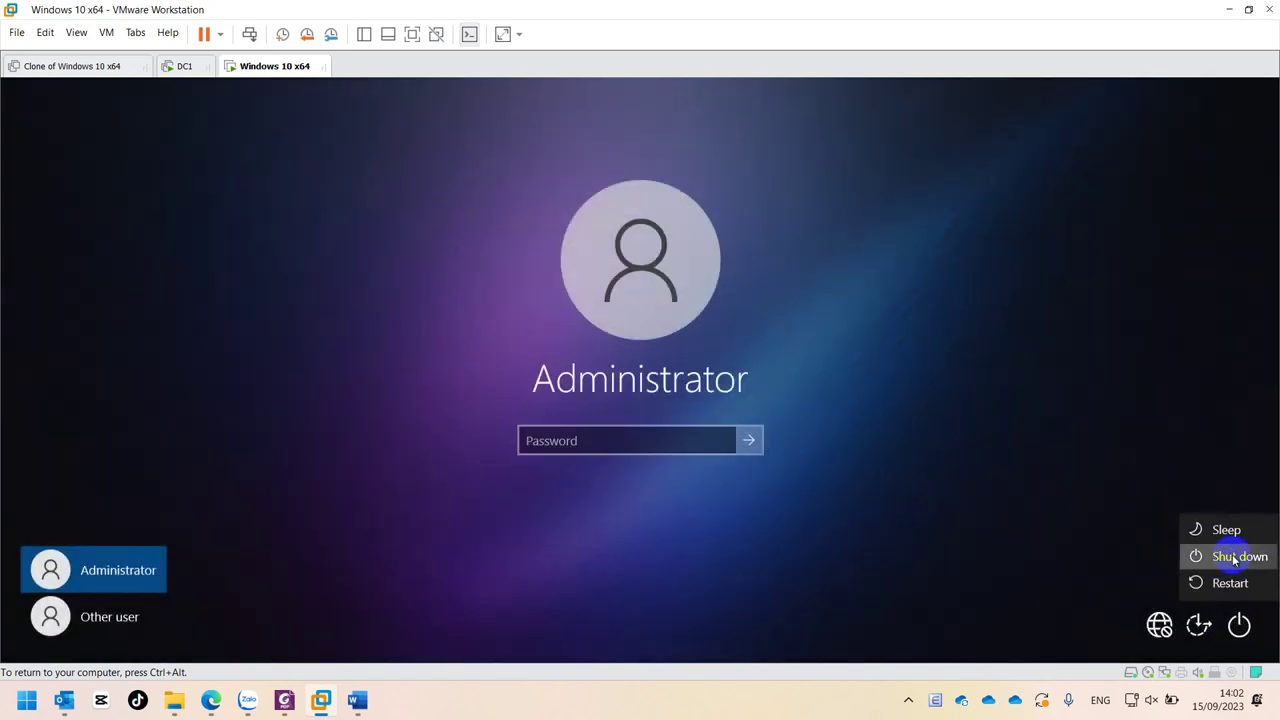
pyautogui.click(1235, 558)
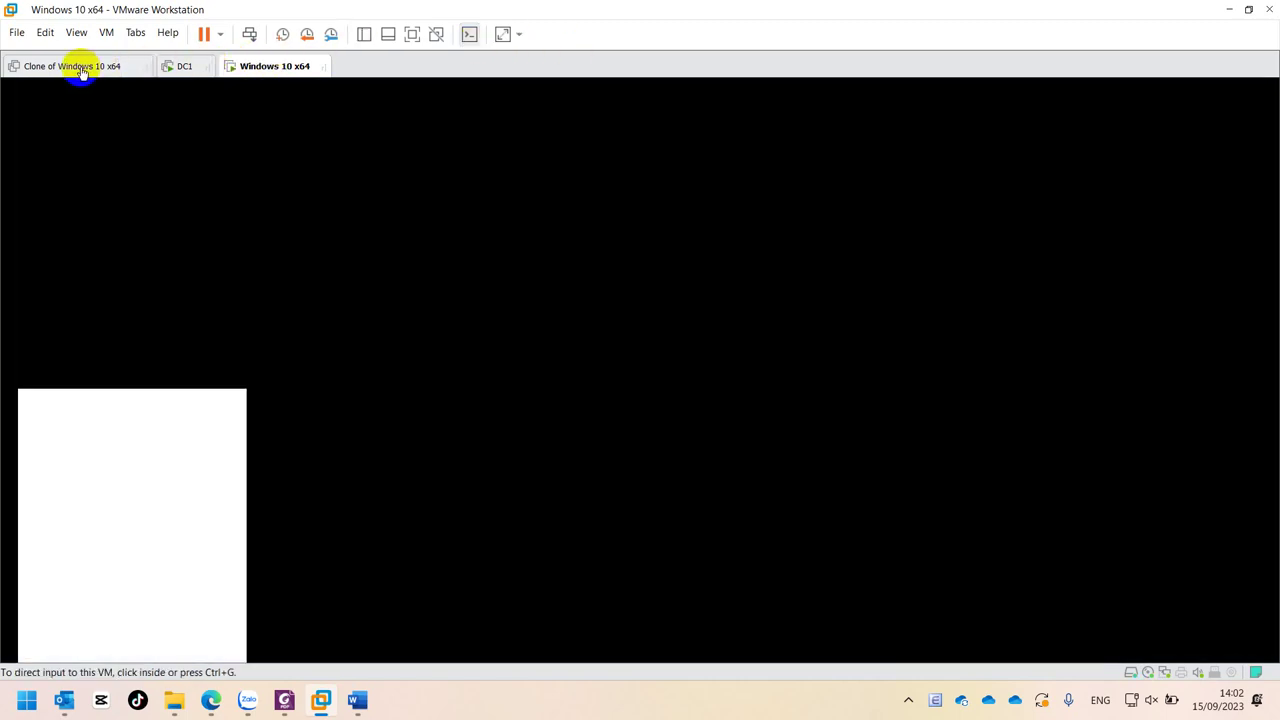
# - Confirm Windows 10 x64 is shutting down, then power on the Clone of Windows 10 x64 VM
pyautogui.click(82, 66)
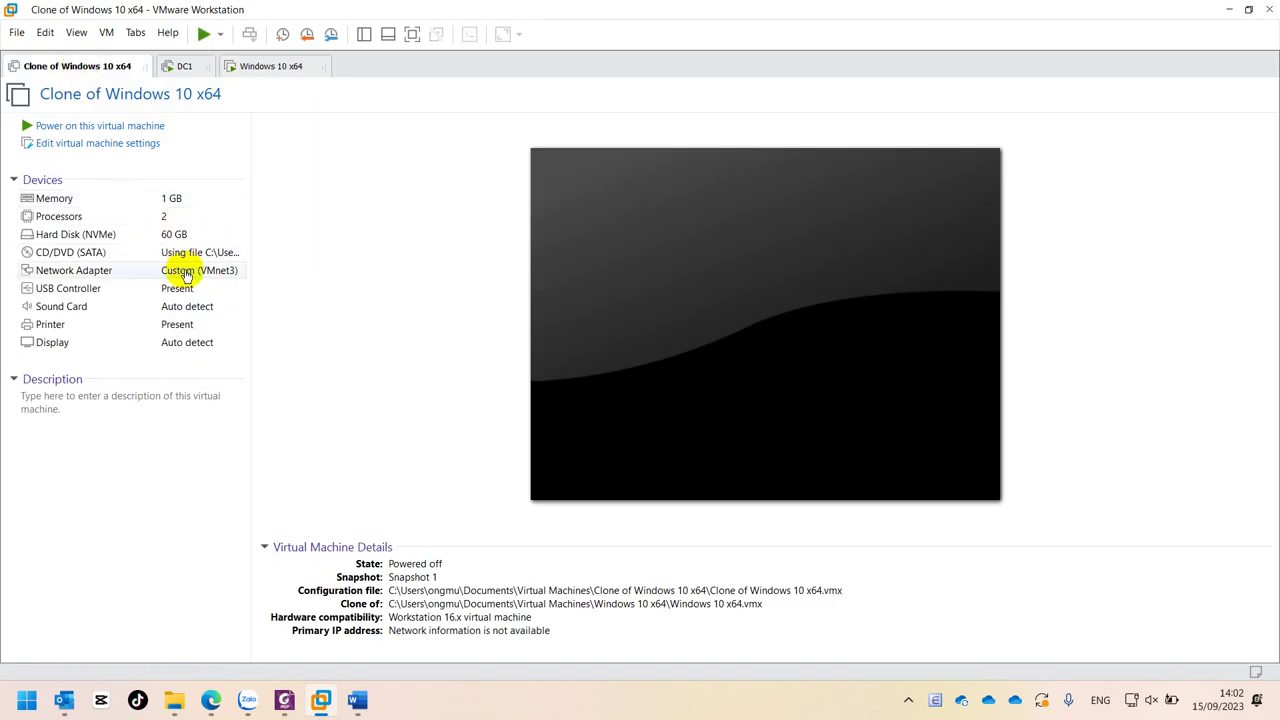
pyautogui.click(252, 67)
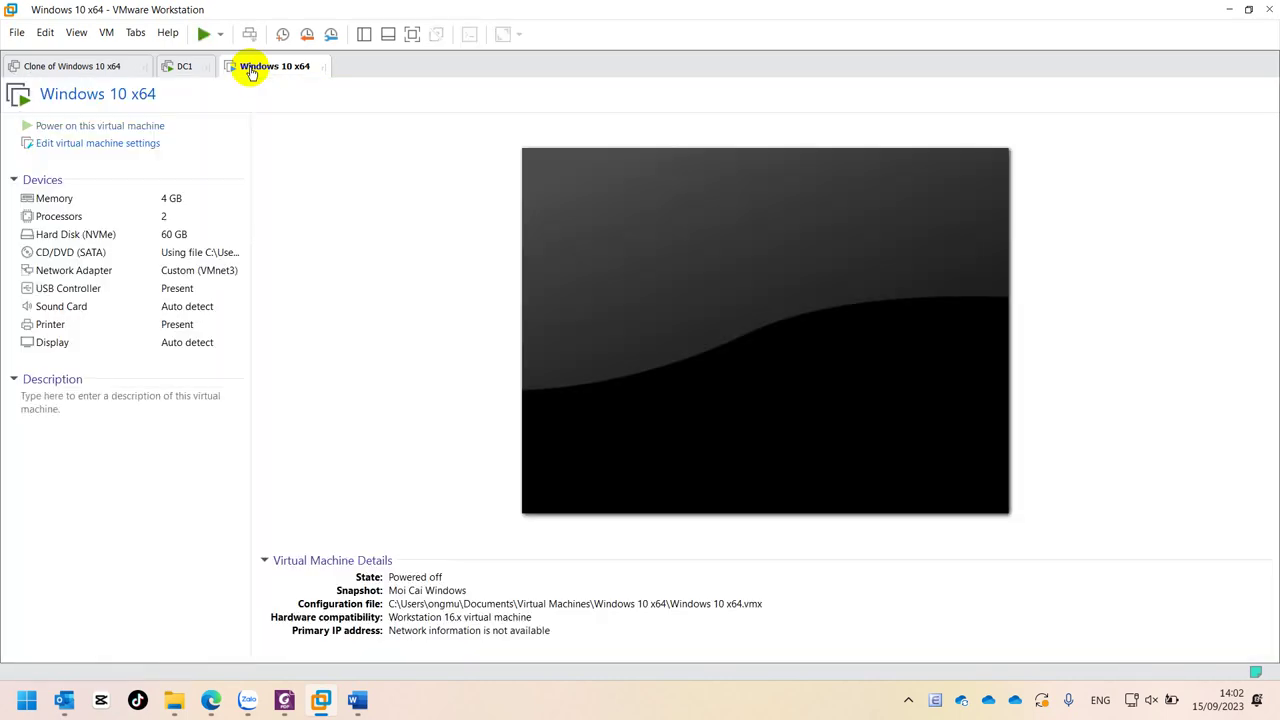
pyautogui.click(68, 66)
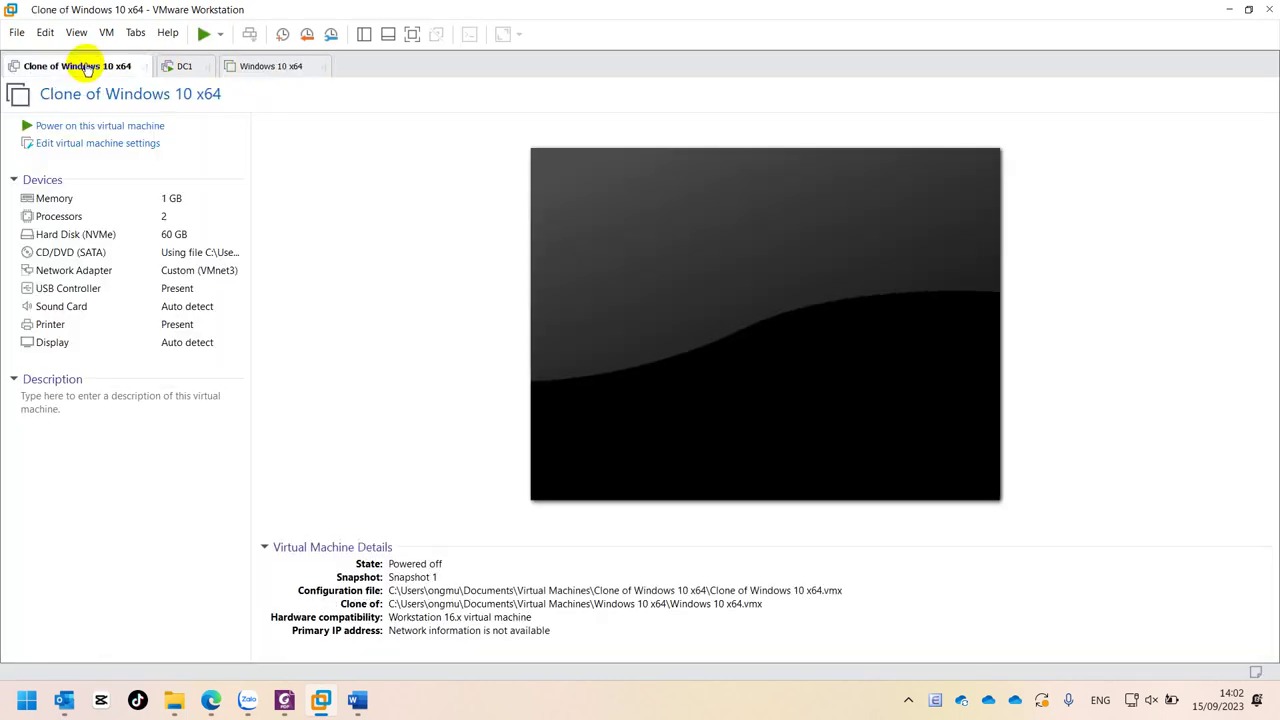
pyautogui.click(92, 127)
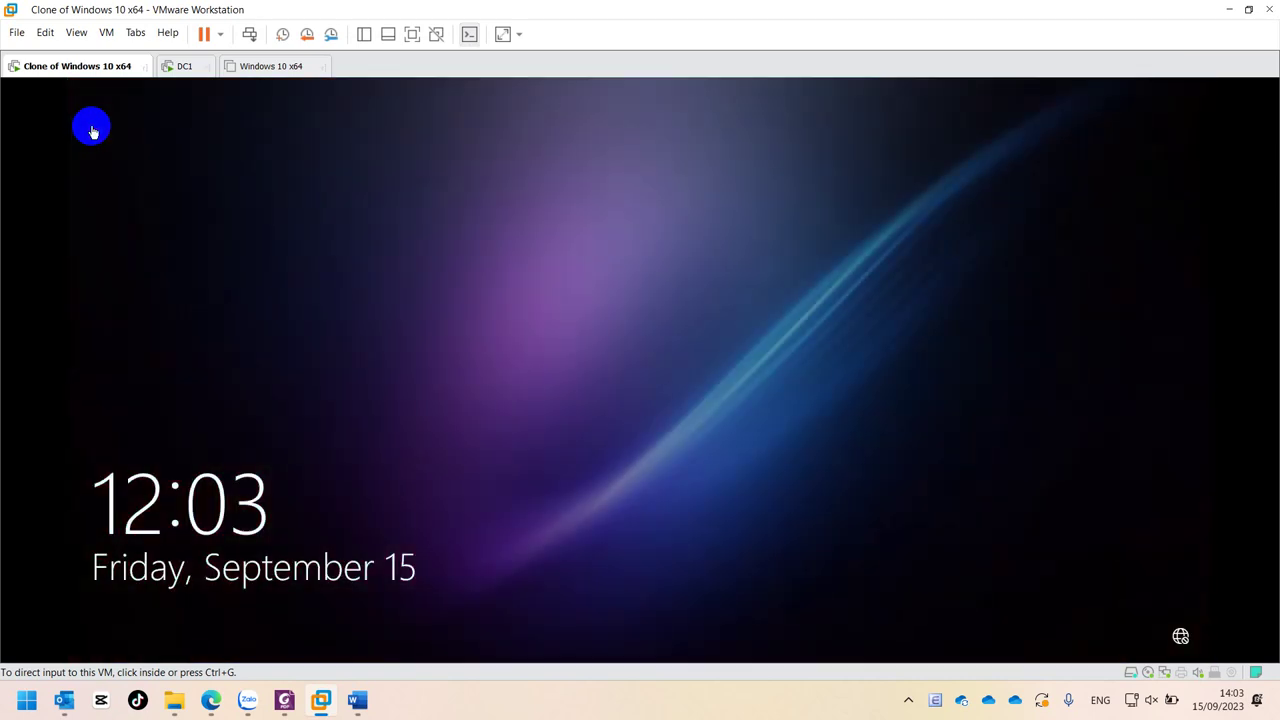
# - Dismiss the clone's lock screen and enter the domain user's password to sign in
pyautogui.click(404, 325)
pyautogui.click(533, 366)
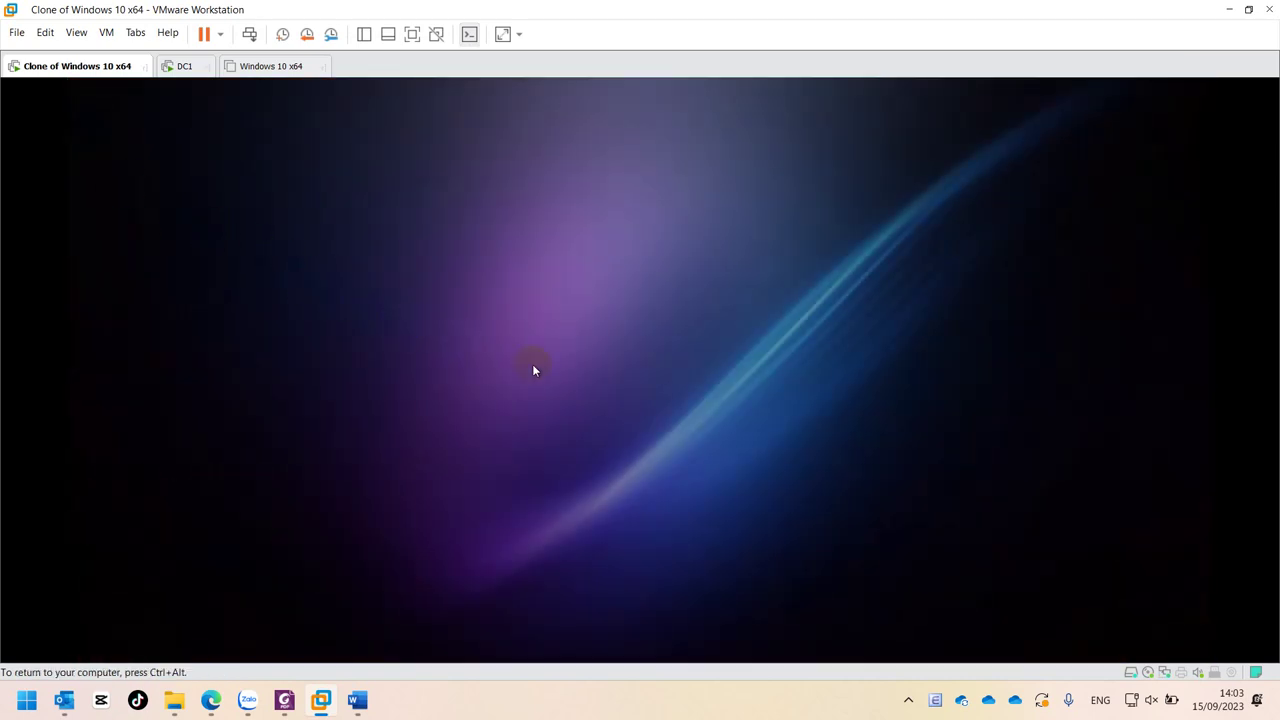
pyautogui.click(592, 429)
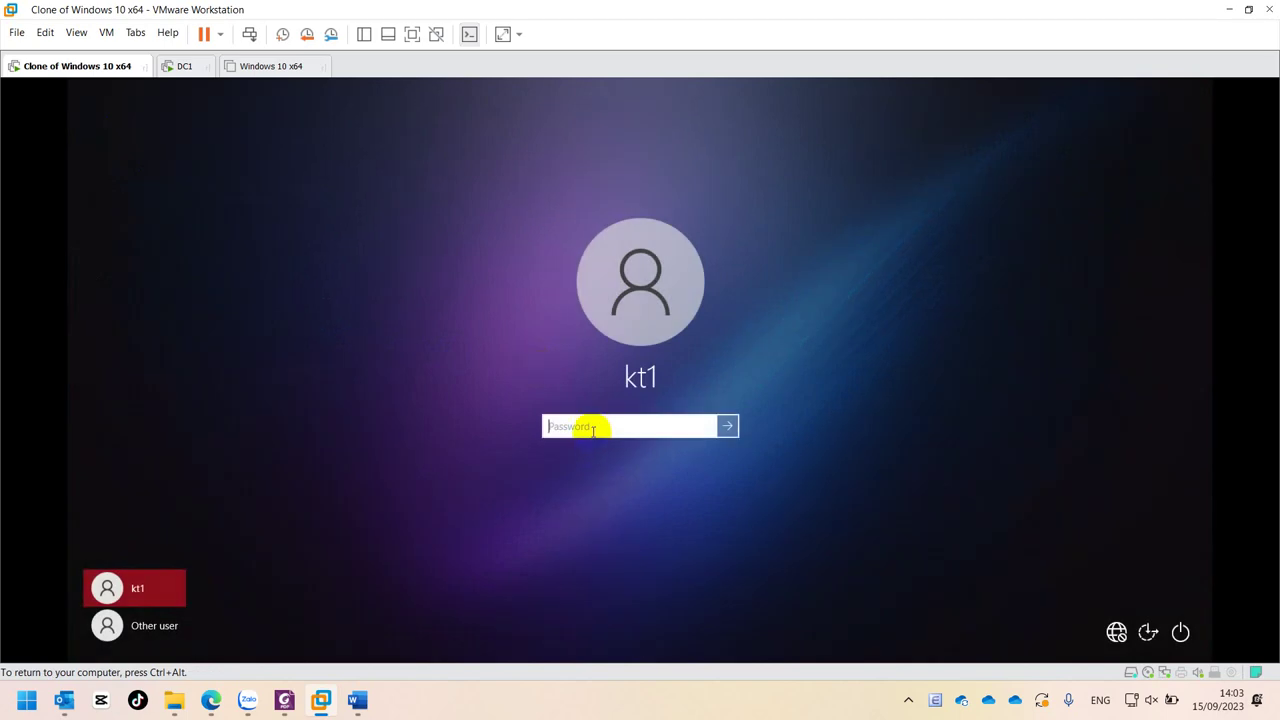
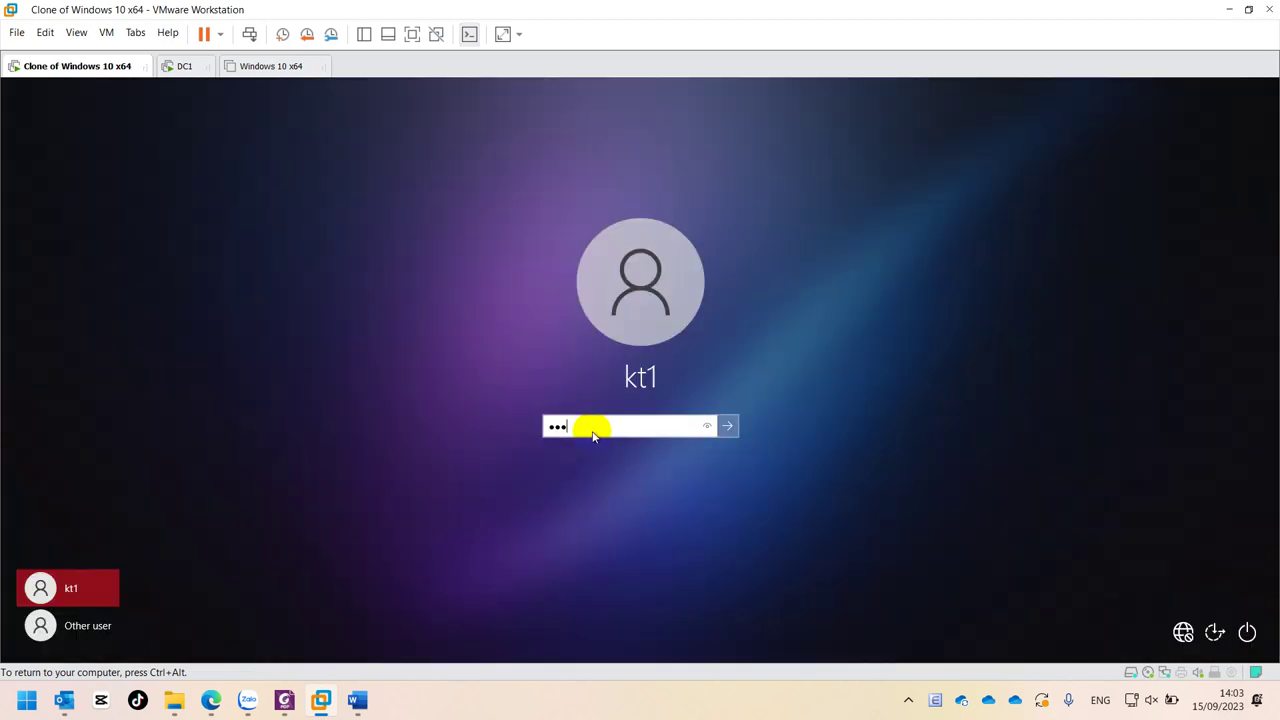
pyautogui.press('Return')
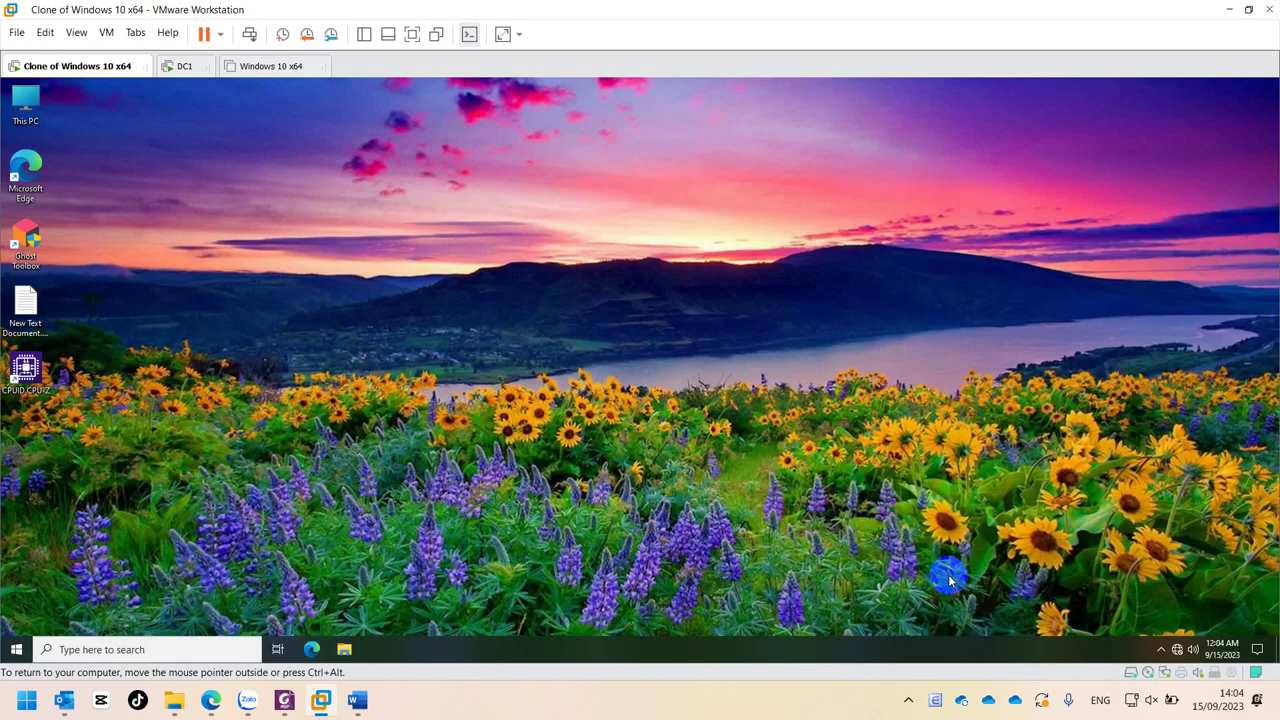
# - Check the hidden tray icons and scroll the clone's Start menu app list, finding no WinRAR
pyautogui.click(1161, 649)
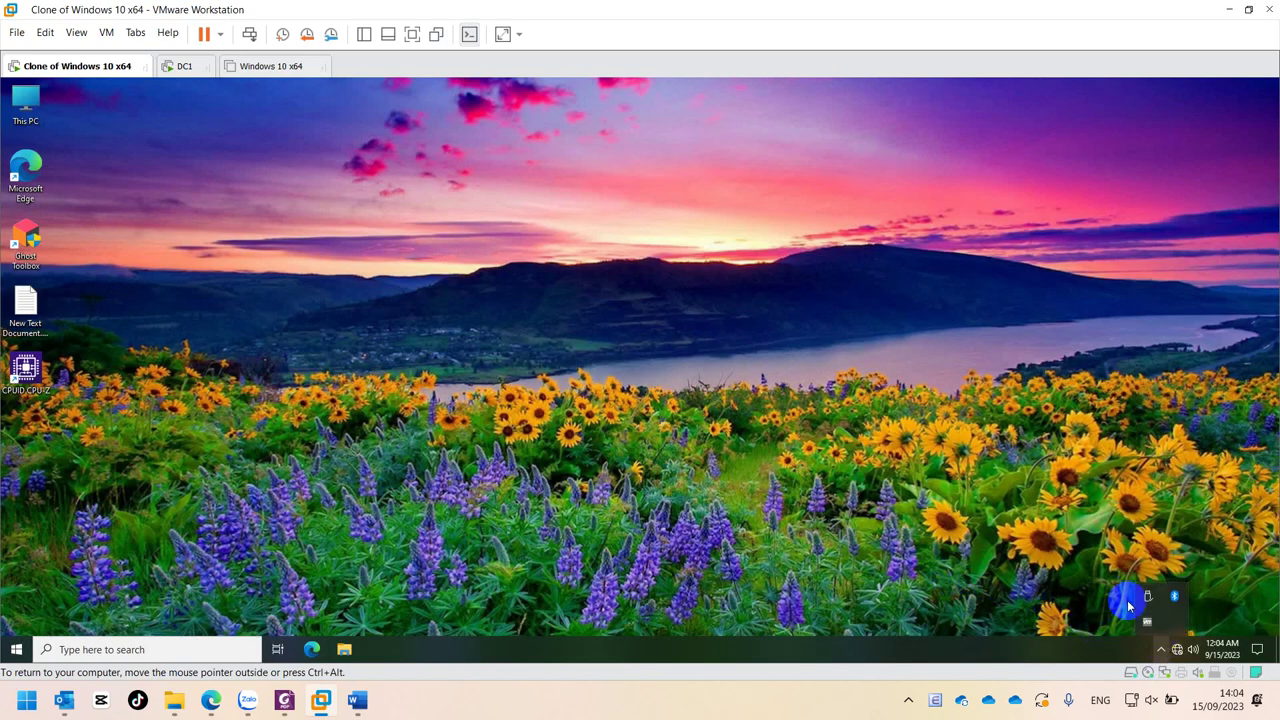
pyautogui.click(970, 500)
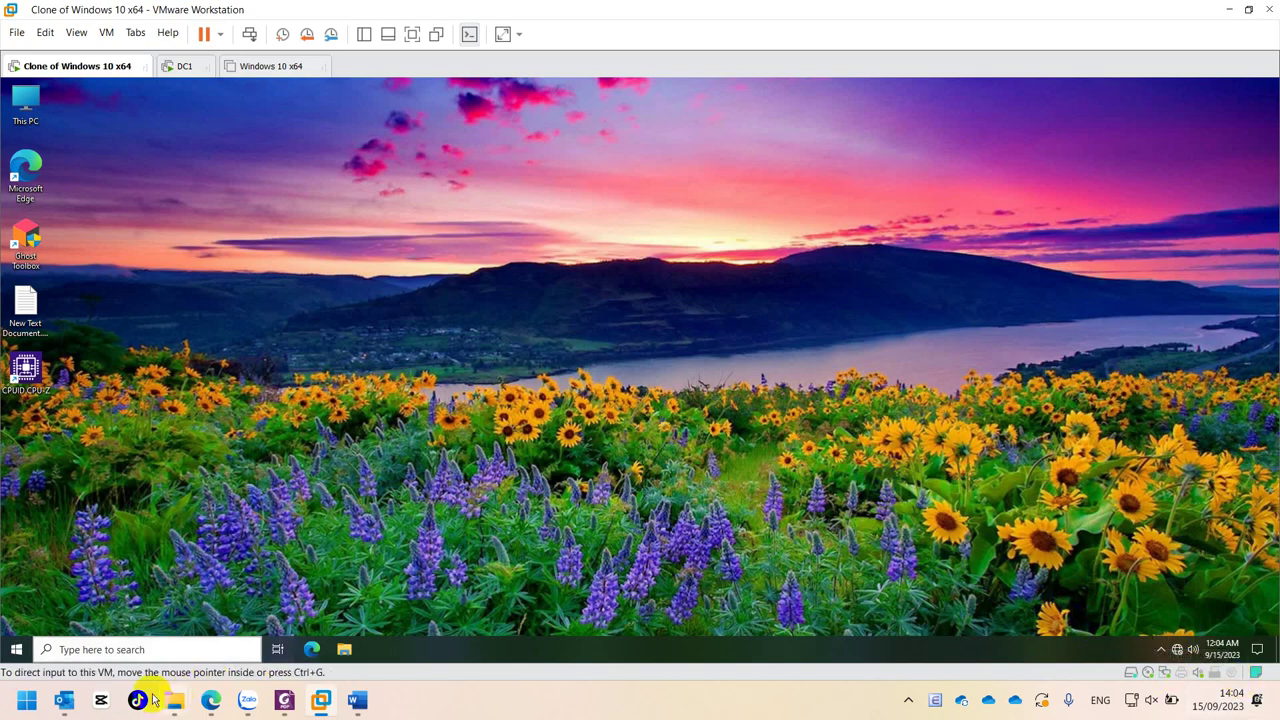
pyautogui.click(14, 649)
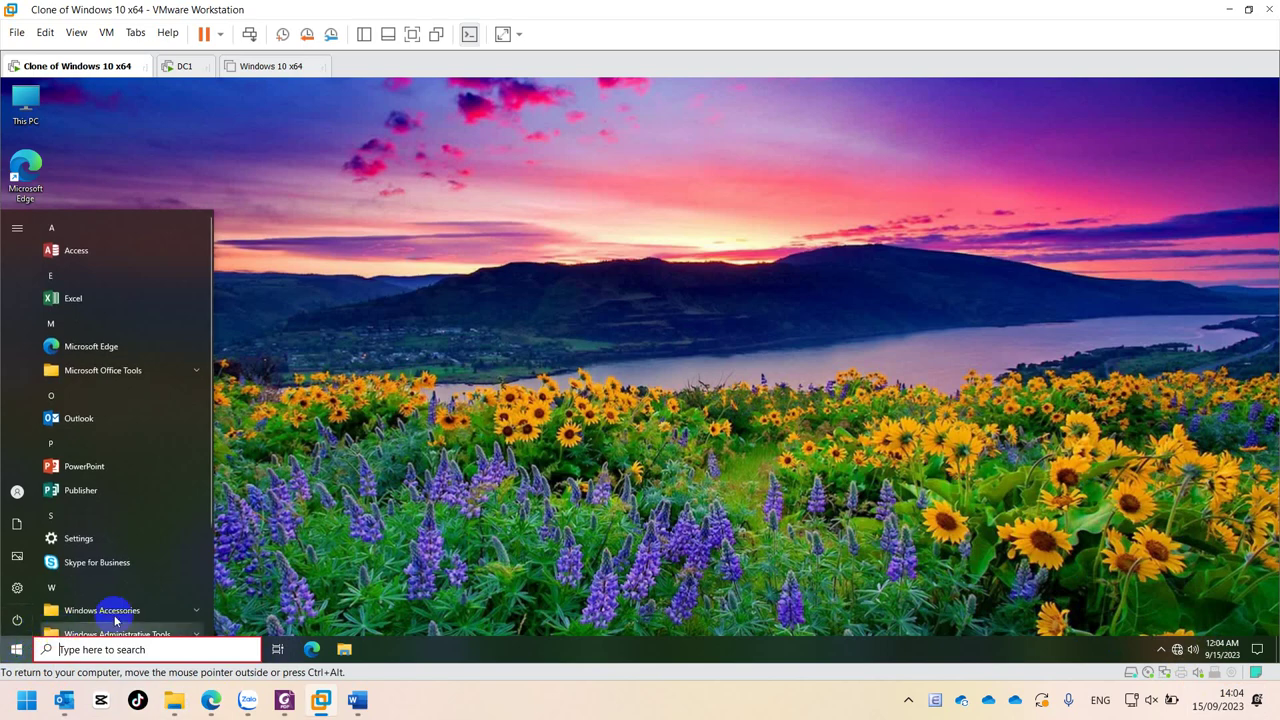
pyautogui.scroll(-3, 155, 548)
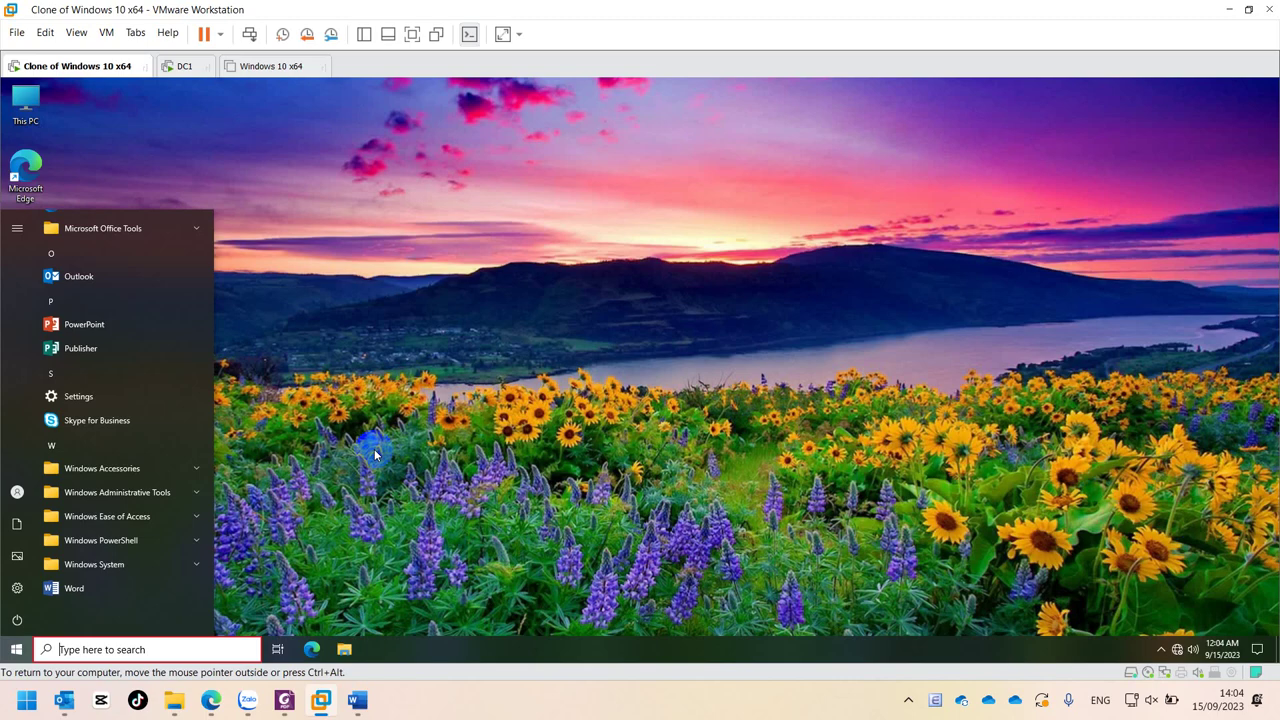
pyautogui.scroll(3, 106, 432)
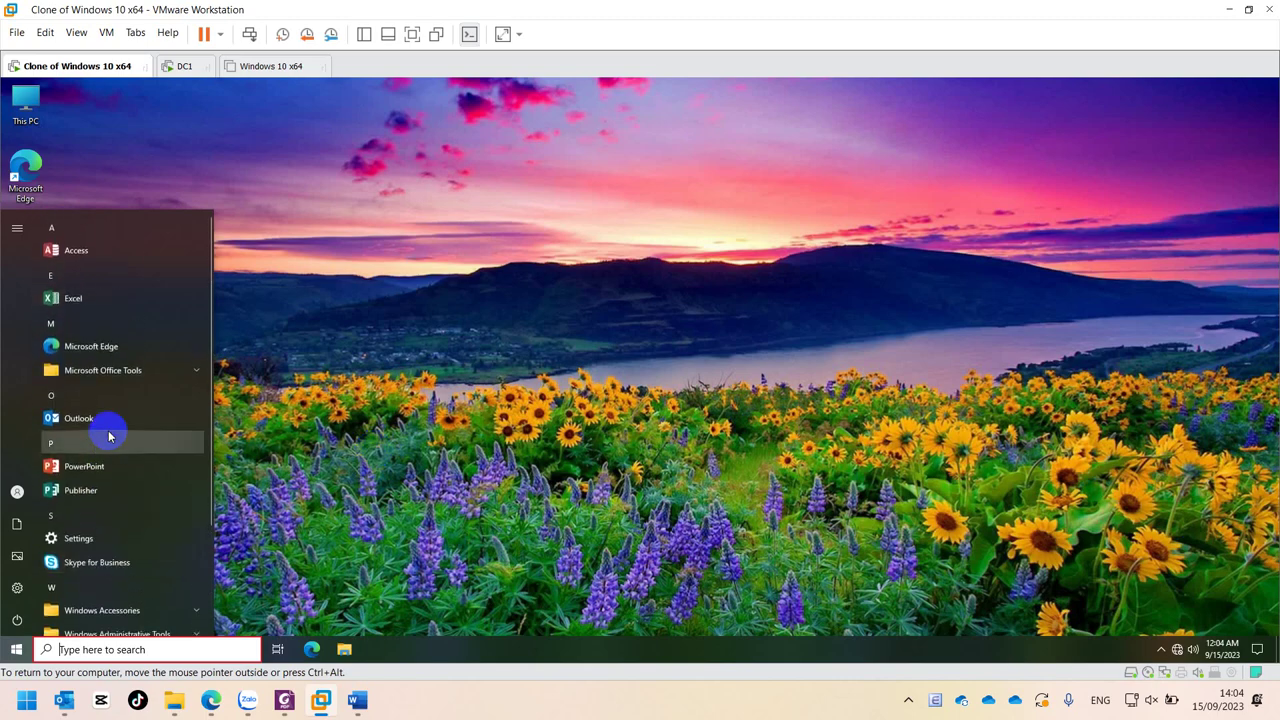
pyautogui.click(340, 421)
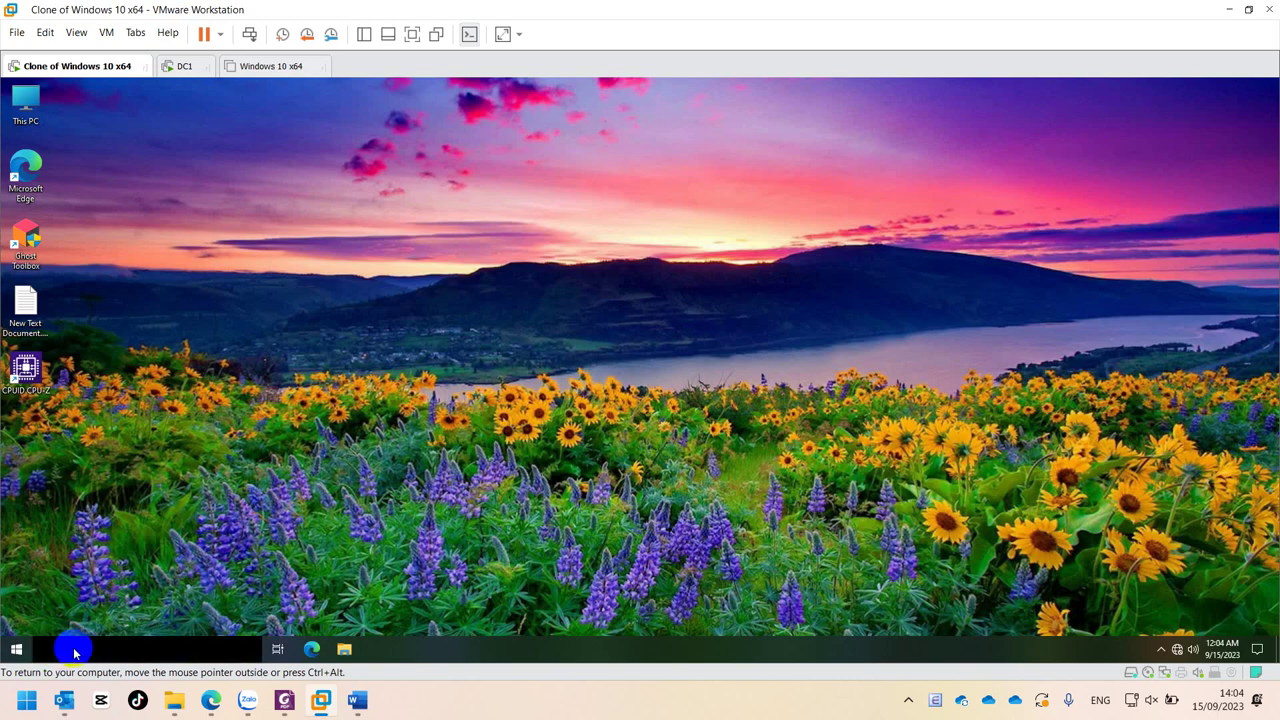
# - Search 'winrar' from the taskbar, find only web results, and dismiss the search
pyautogui.click(77, 646)
pyautogui.write('w')
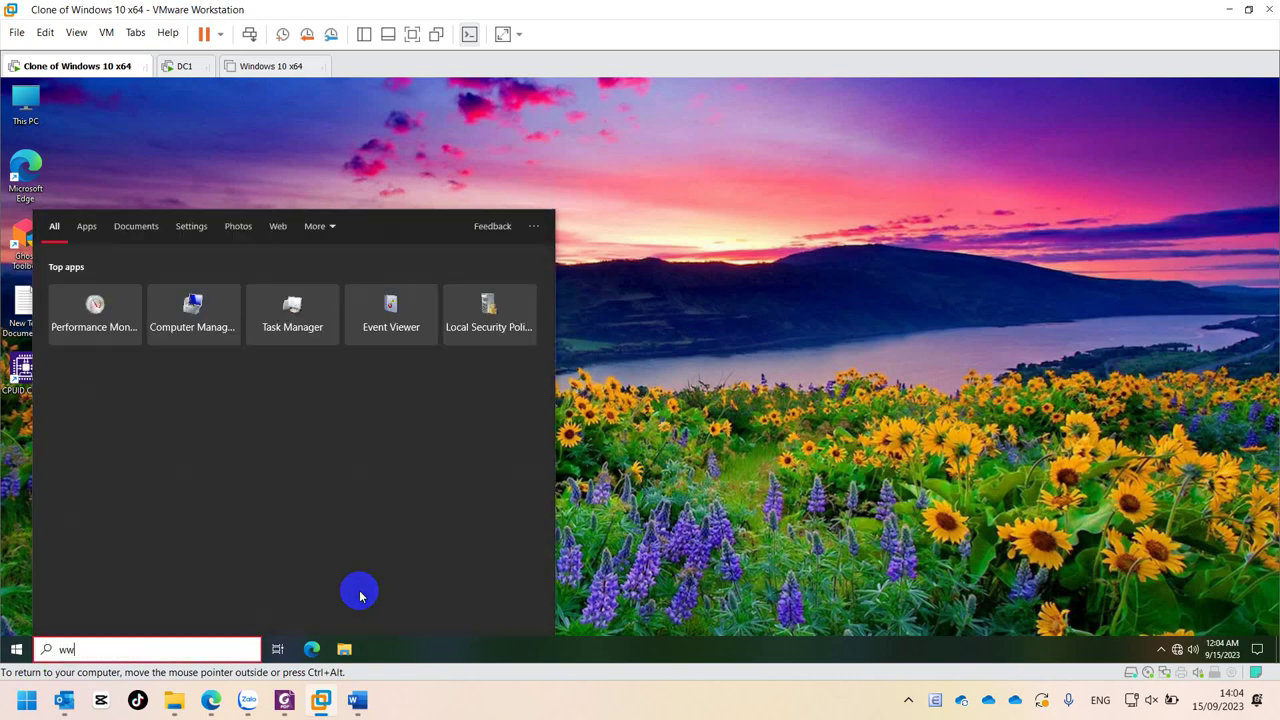
pyautogui.write('inr')
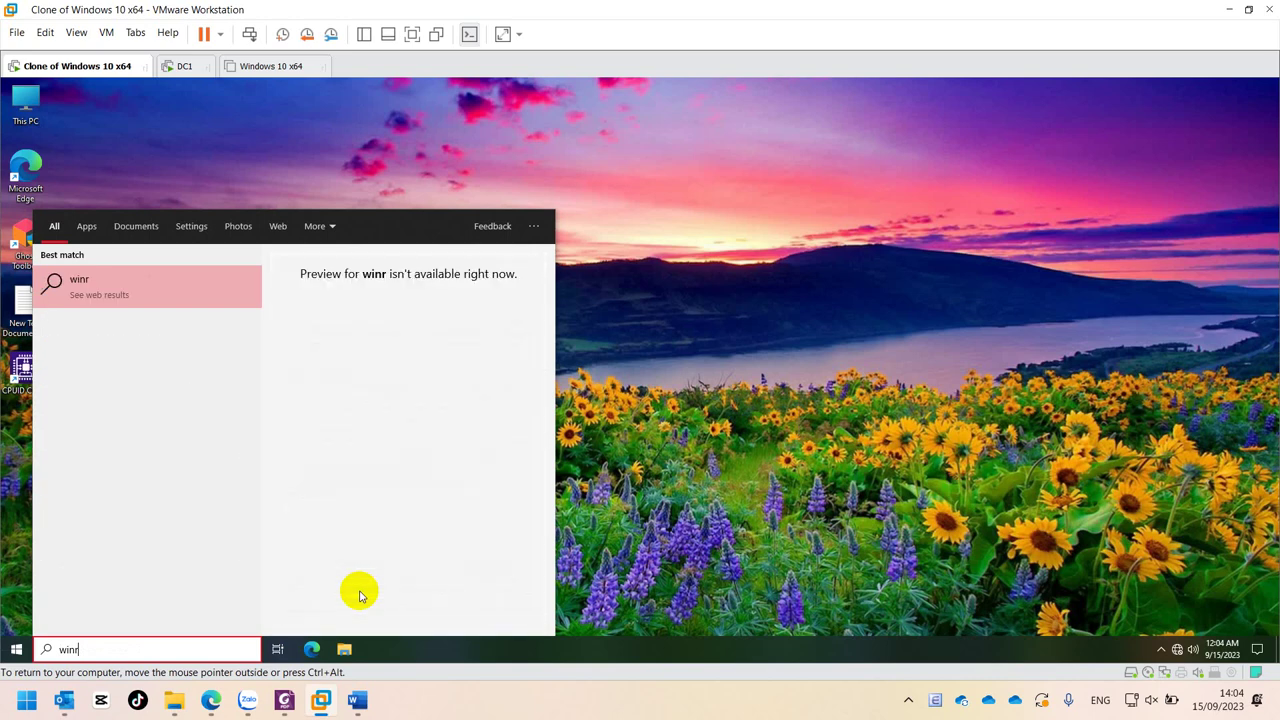
pyautogui.write('a')
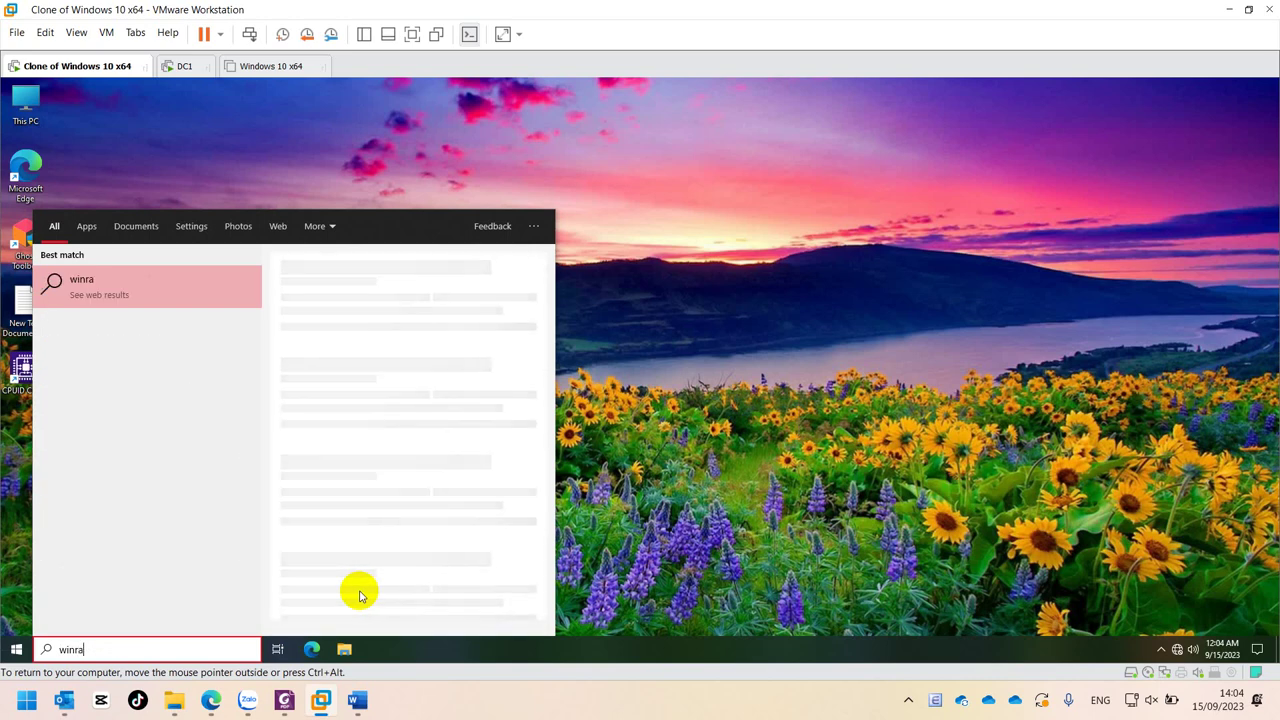
pyautogui.write('r')
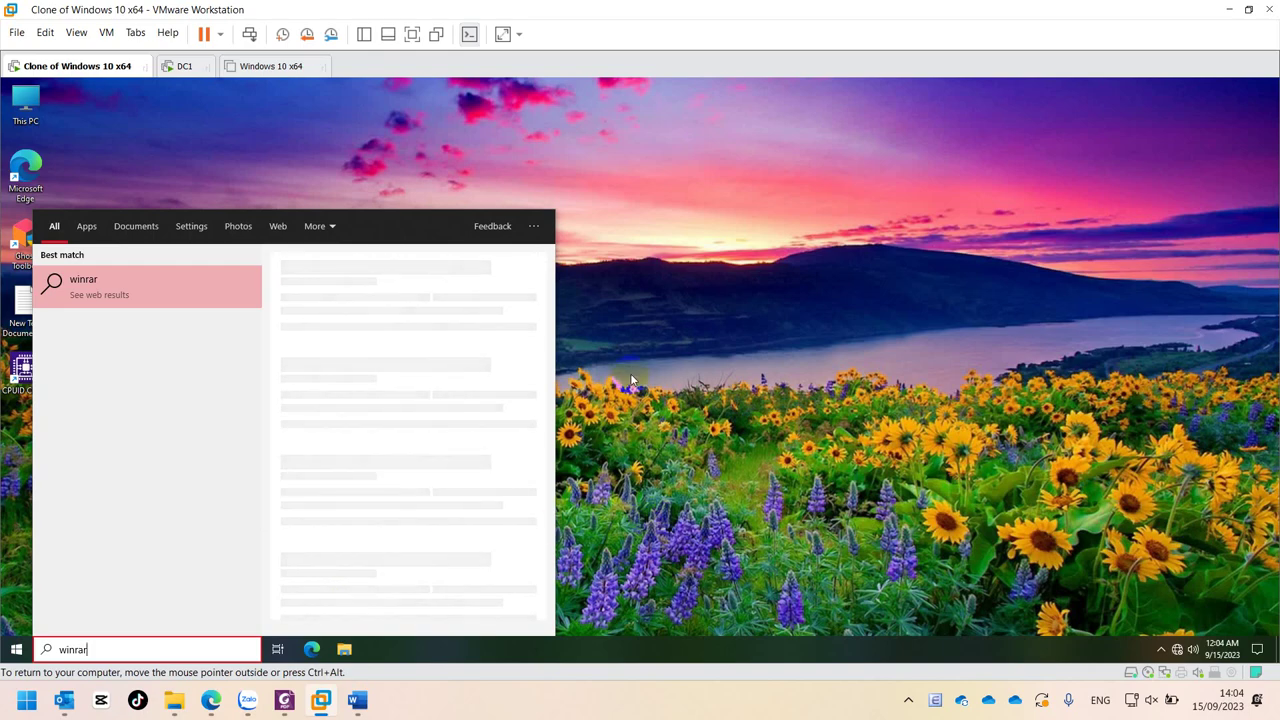
pyautogui.click(630, 373)
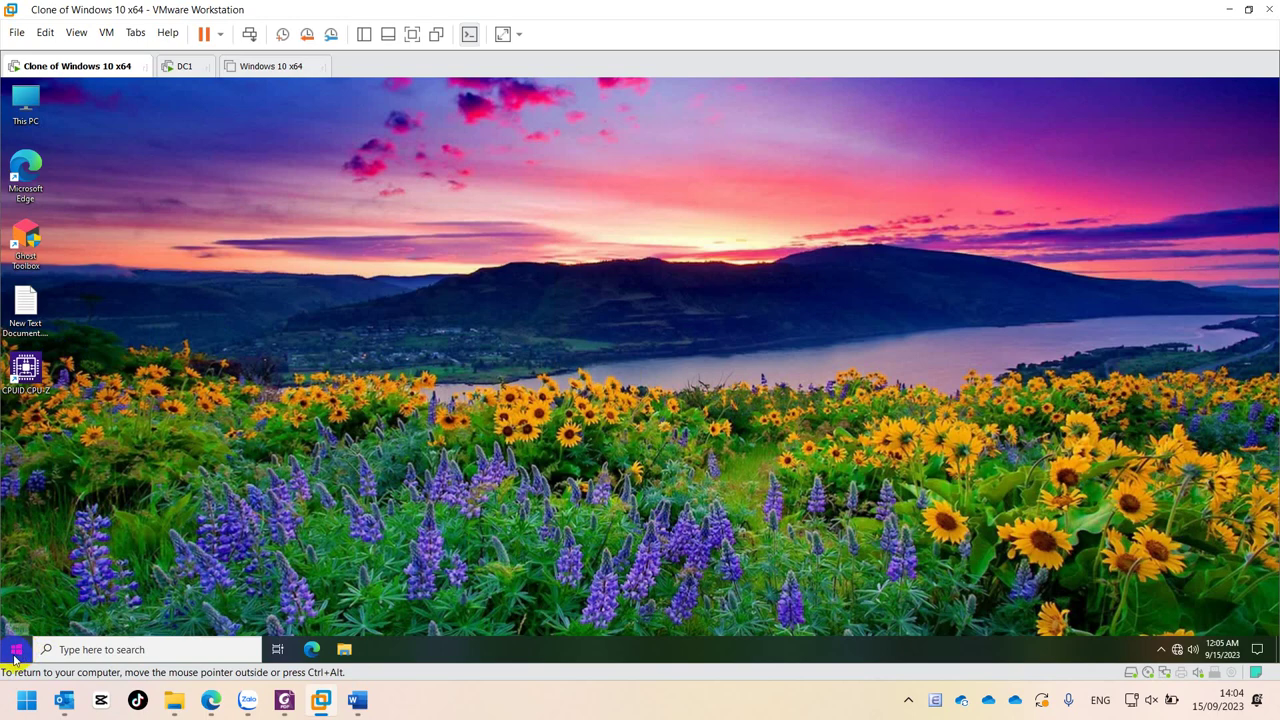
# - Search 'control', open Control Panel maximized, and set View by to Large icons
pyautogui.click(16, 651)
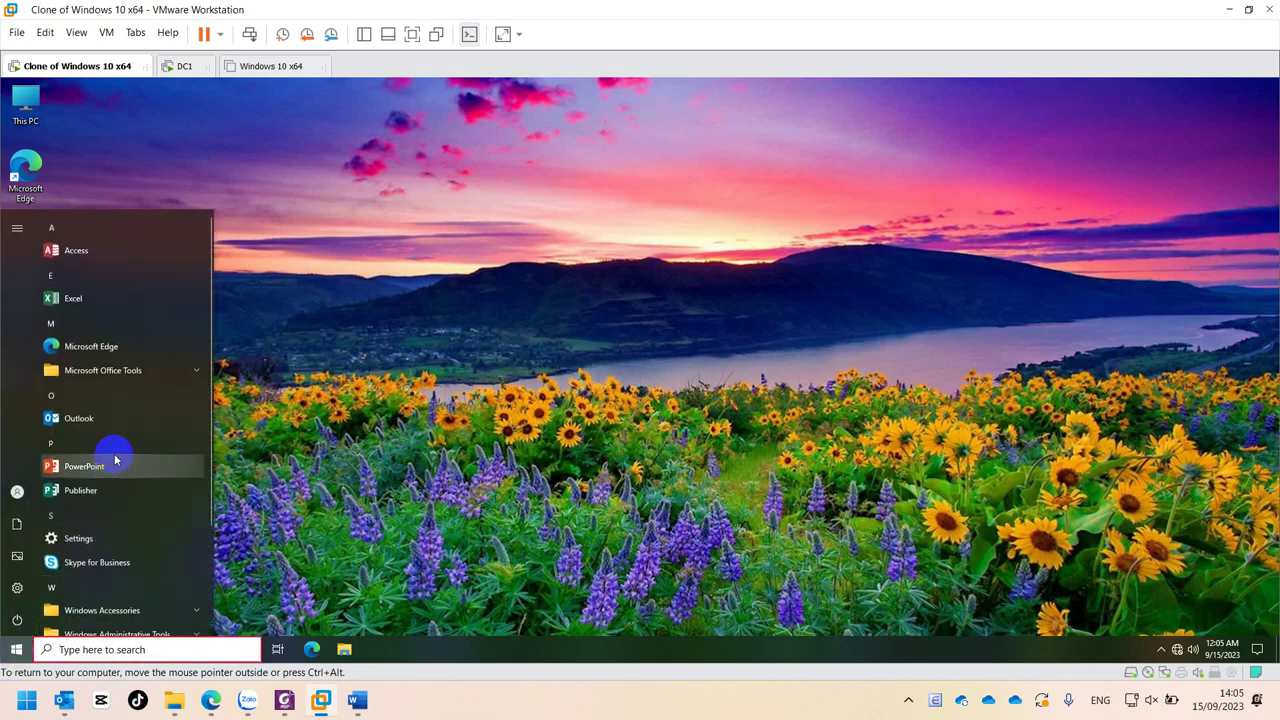
pyautogui.scroll(-3, 97, 500)
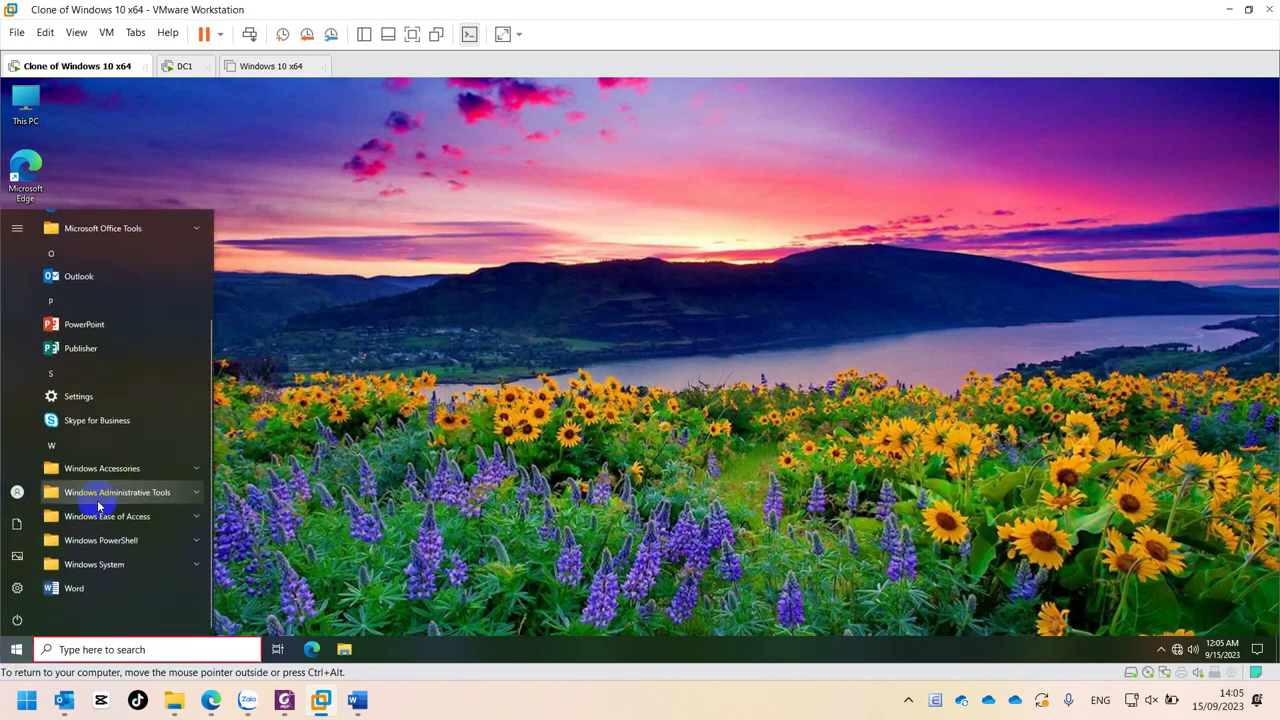
pyautogui.write('co')
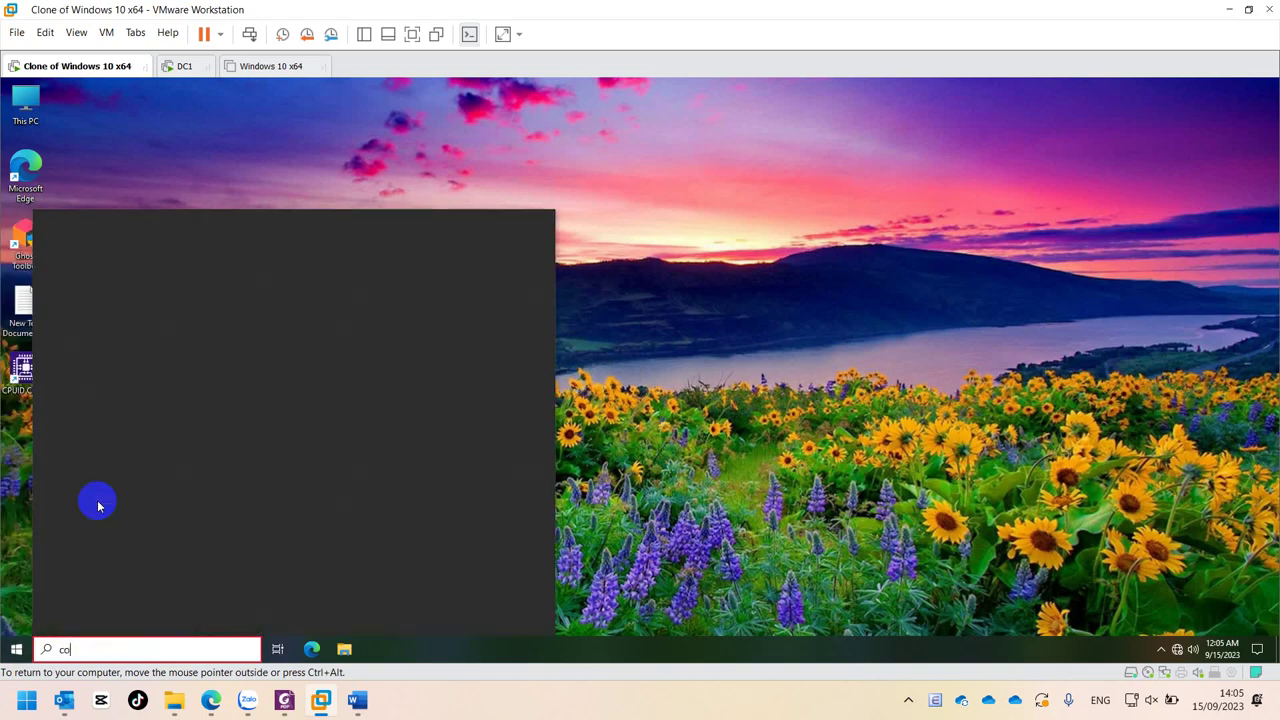
pyautogui.write('ntrol')
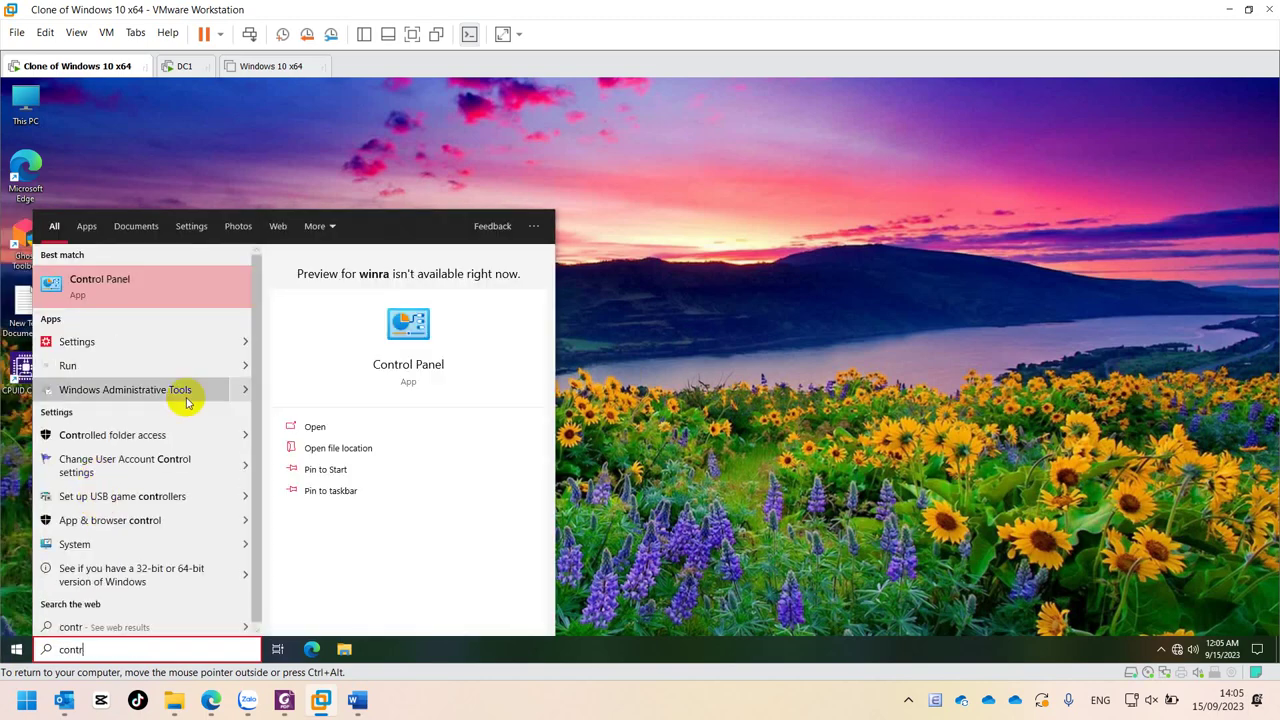
pyautogui.click(136, 284)
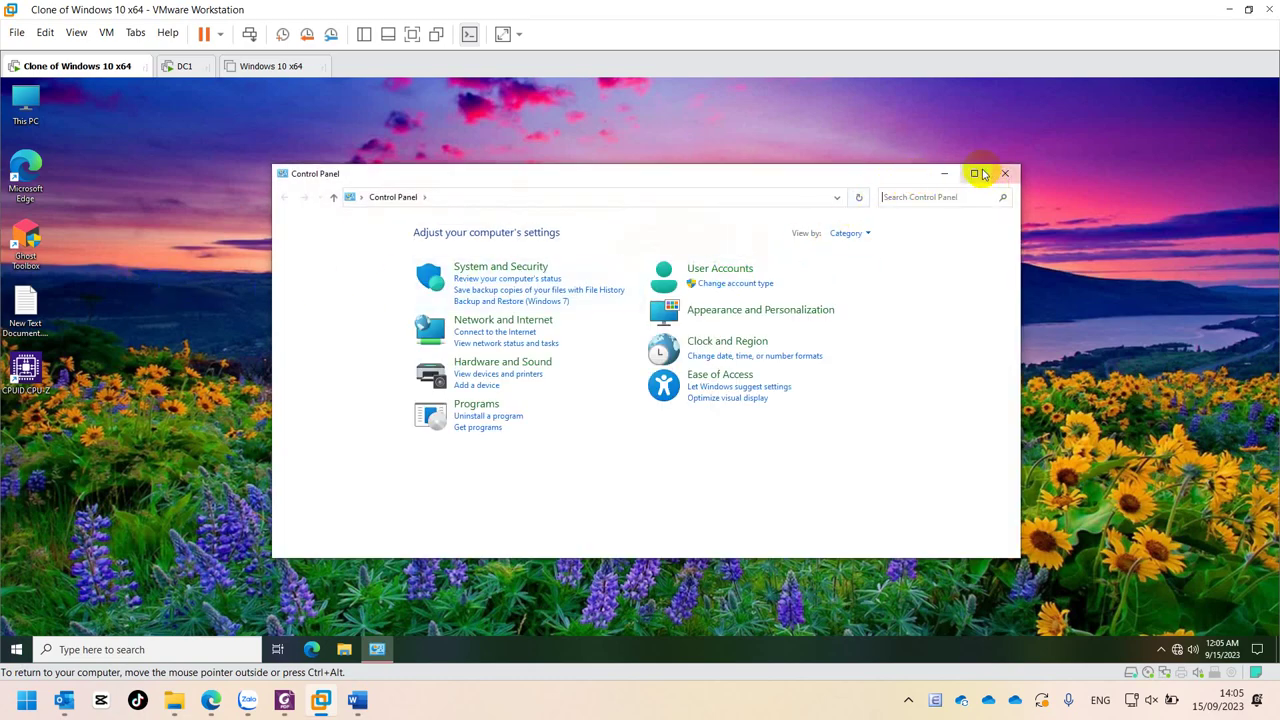
pyautogui.click(975, 174)
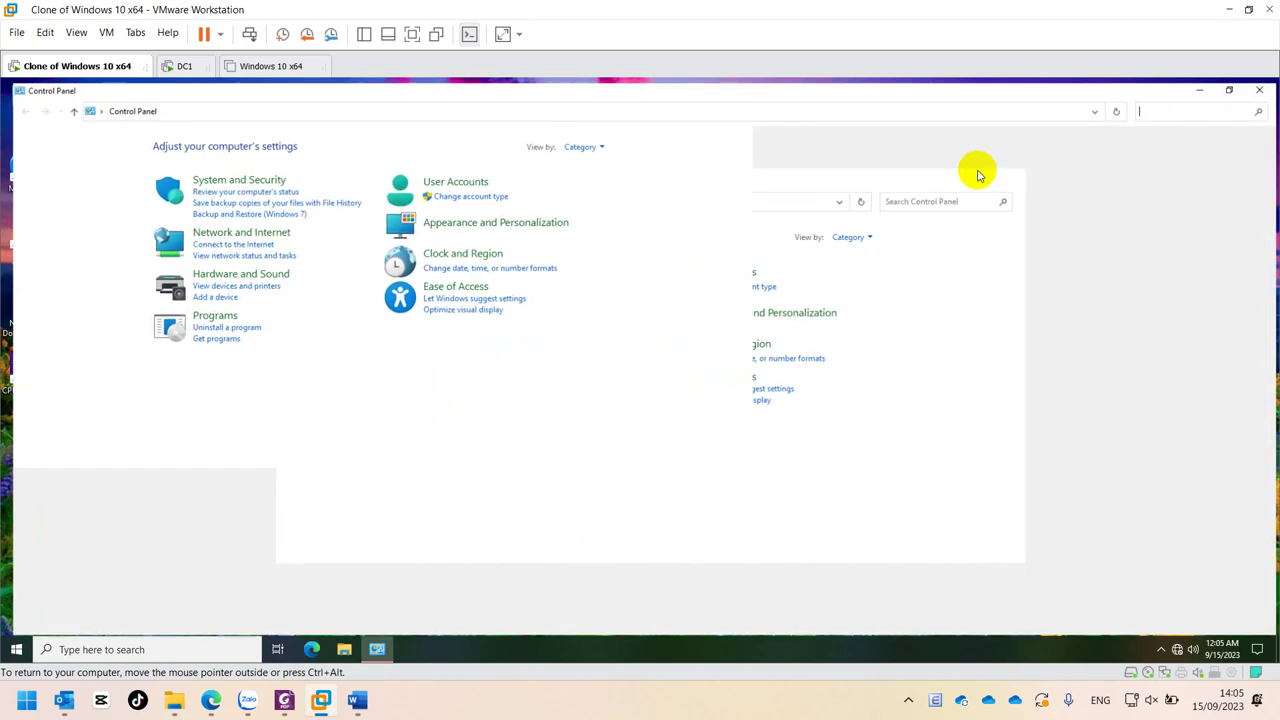
pyautogui.click(842, 143)
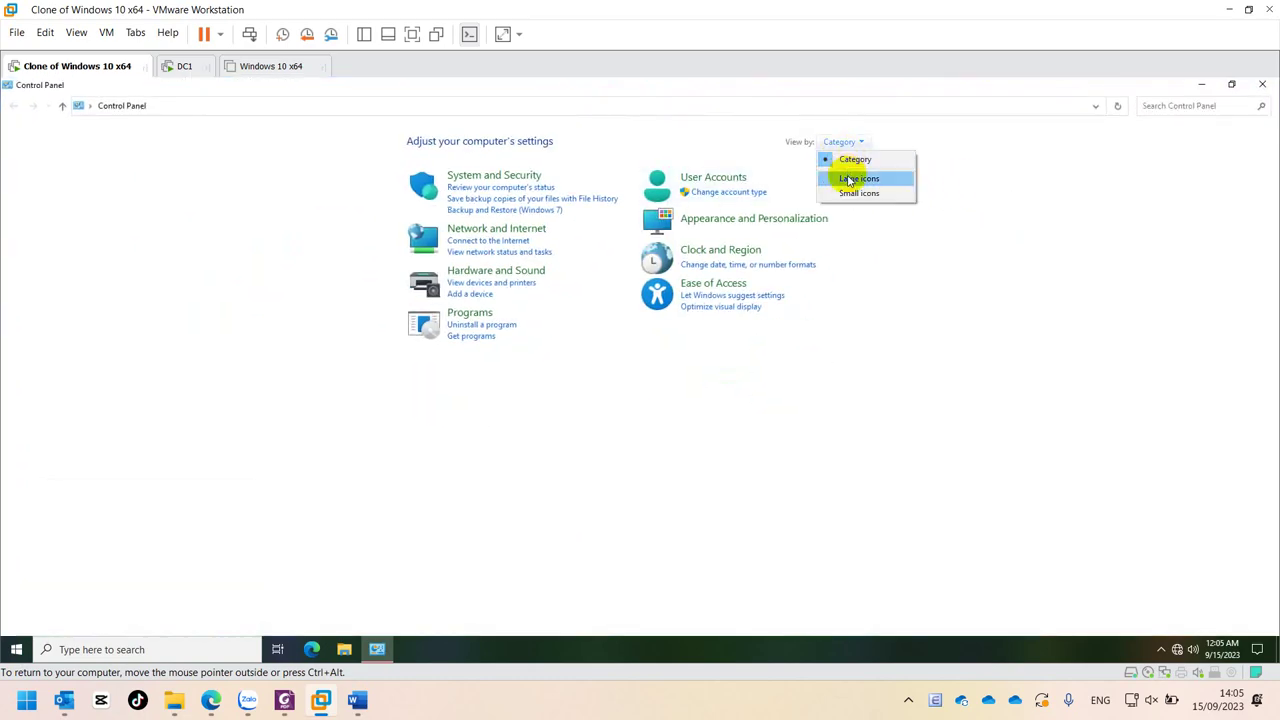
pyautogui.click(848, 178)
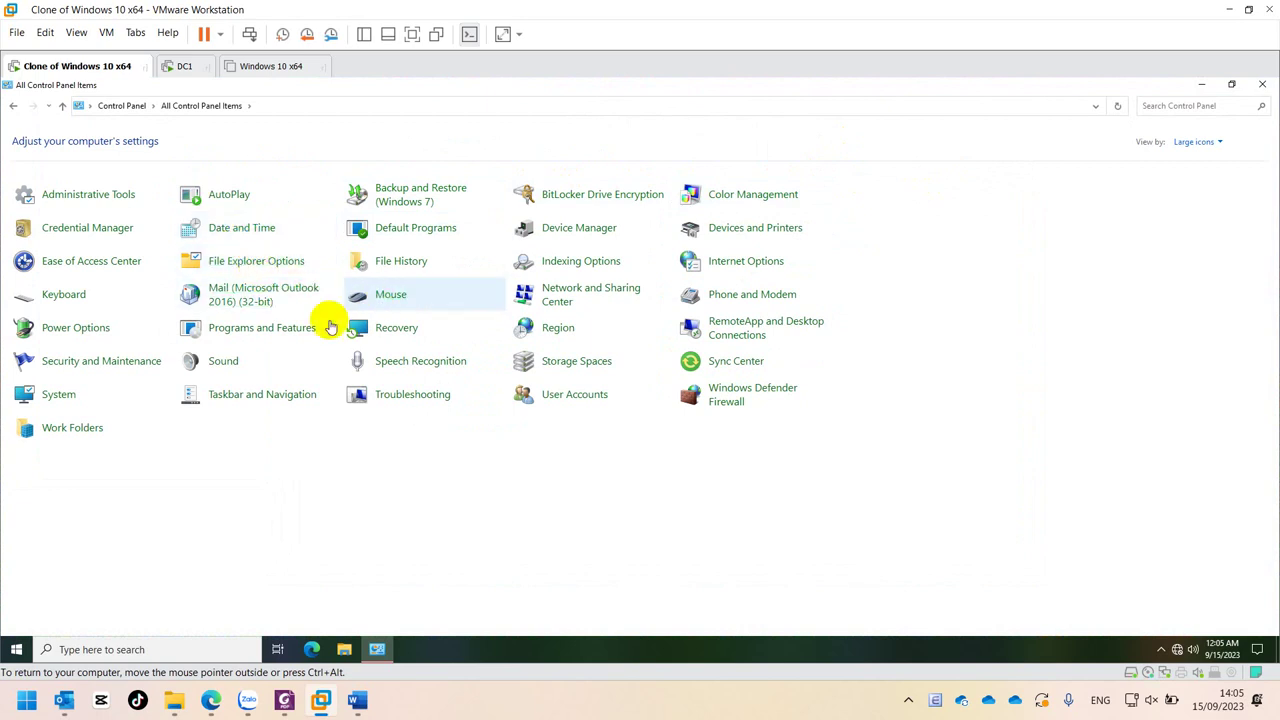
# - Confirm WinRAR under Programs and Features > Install a program from the network, then close Control Panel
pyautogui.click(293, 333)
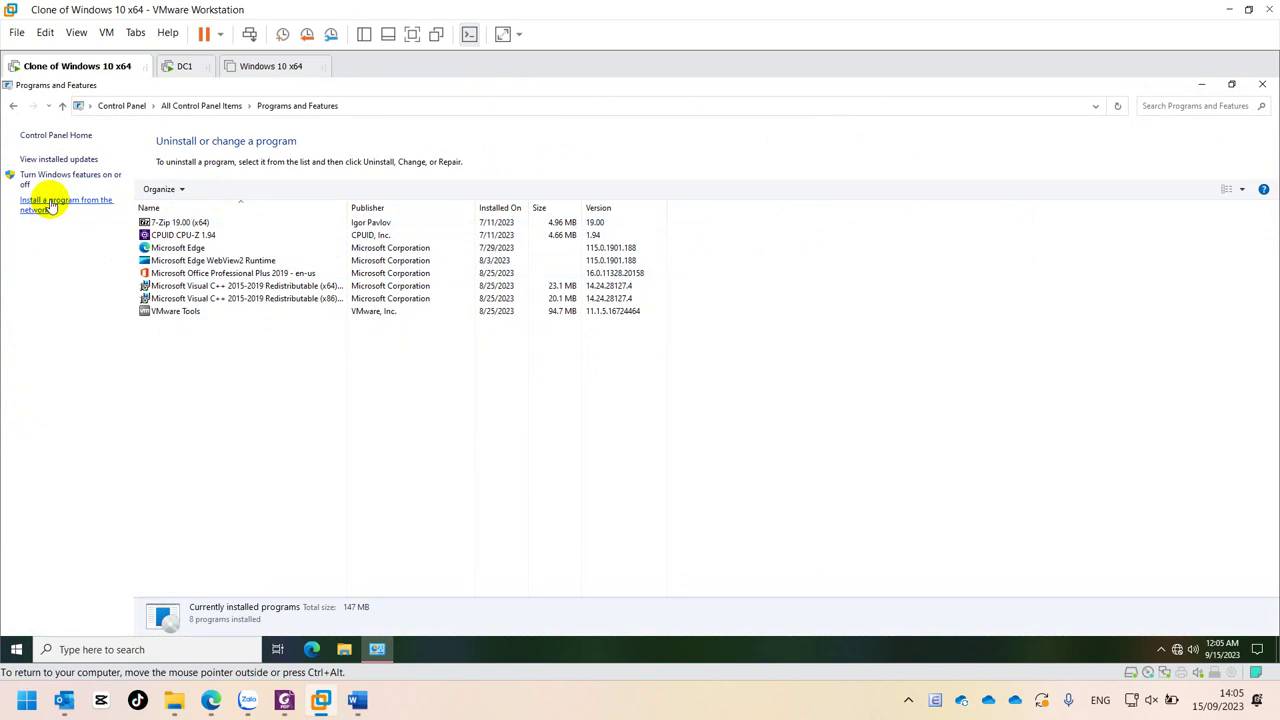
pyautogui.click(50, 206)
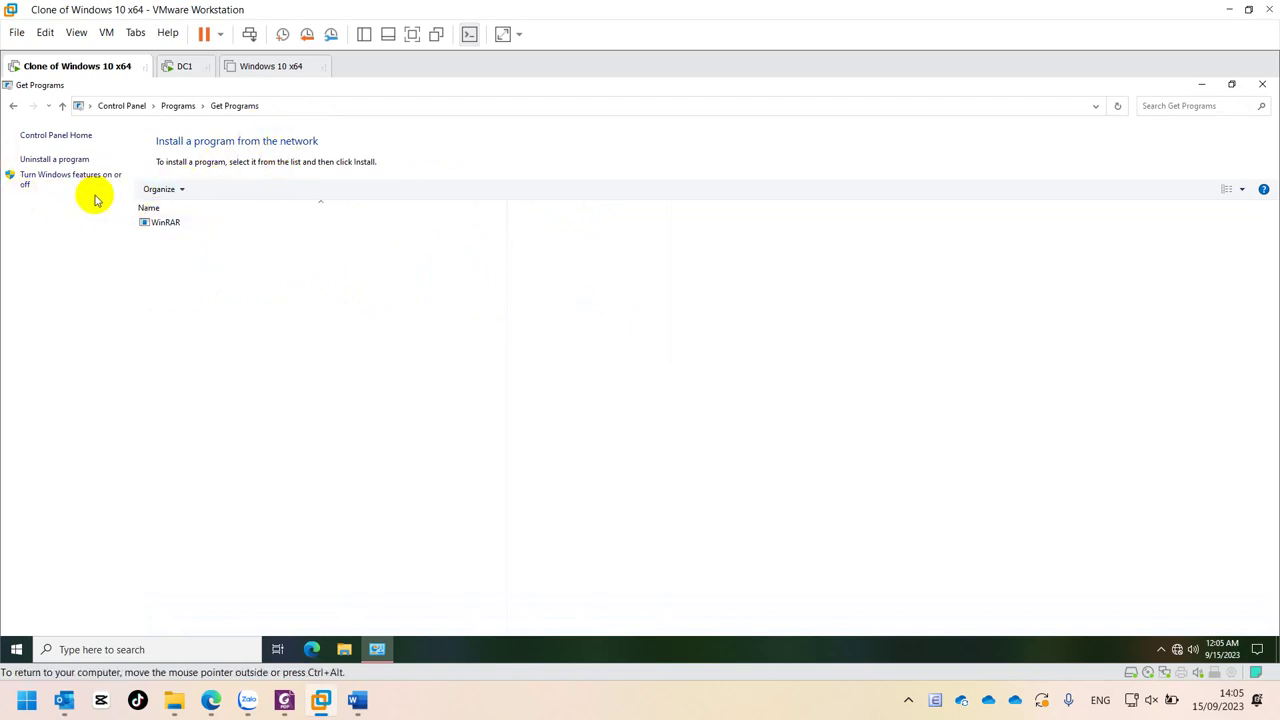
pyautogui.click(1262, 84)
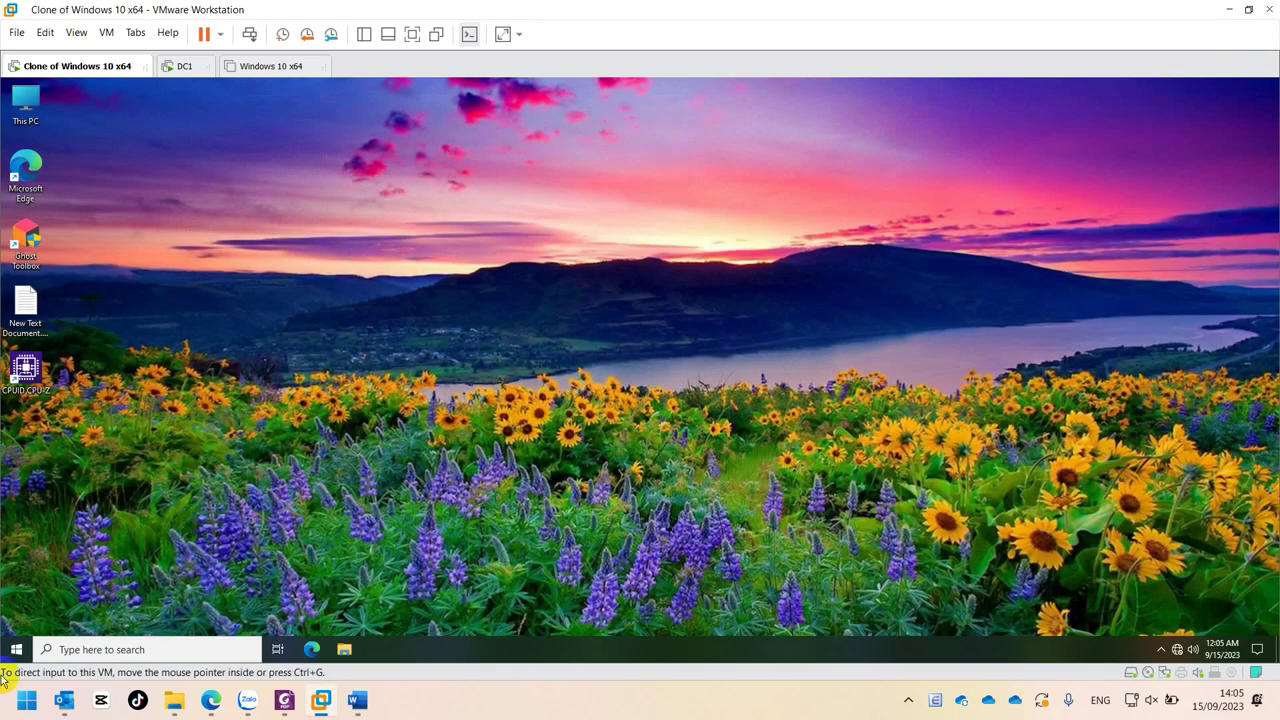
# - Search Start for Control Panel, open it, and go to Programs and Features
pyautogui.click(17, 649)
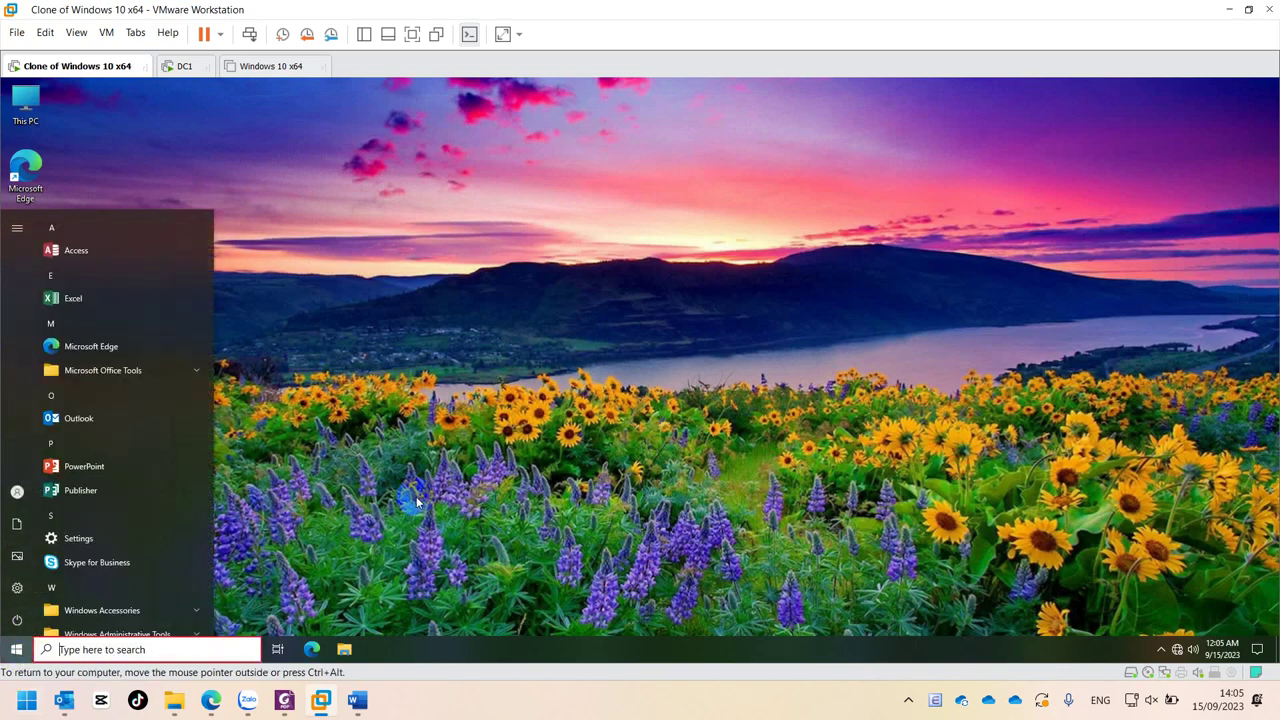
pyautogui.write('conr')
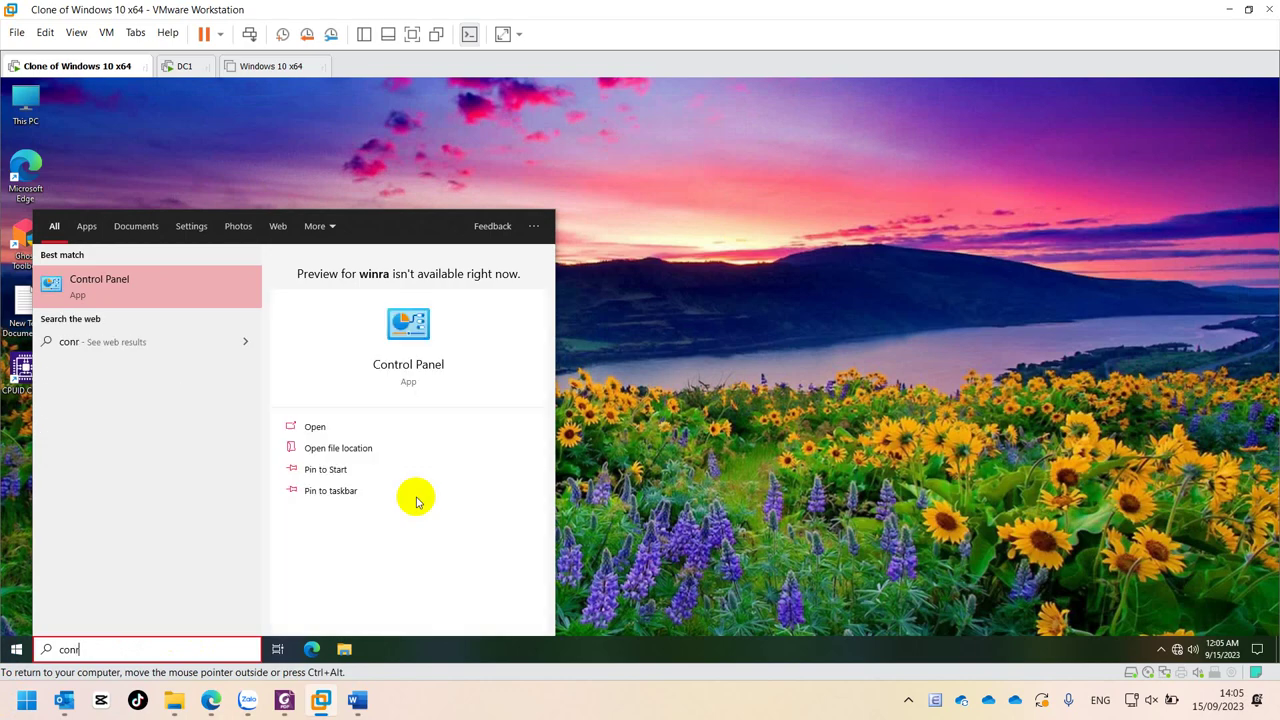
pyautogui.press('BackSpace')
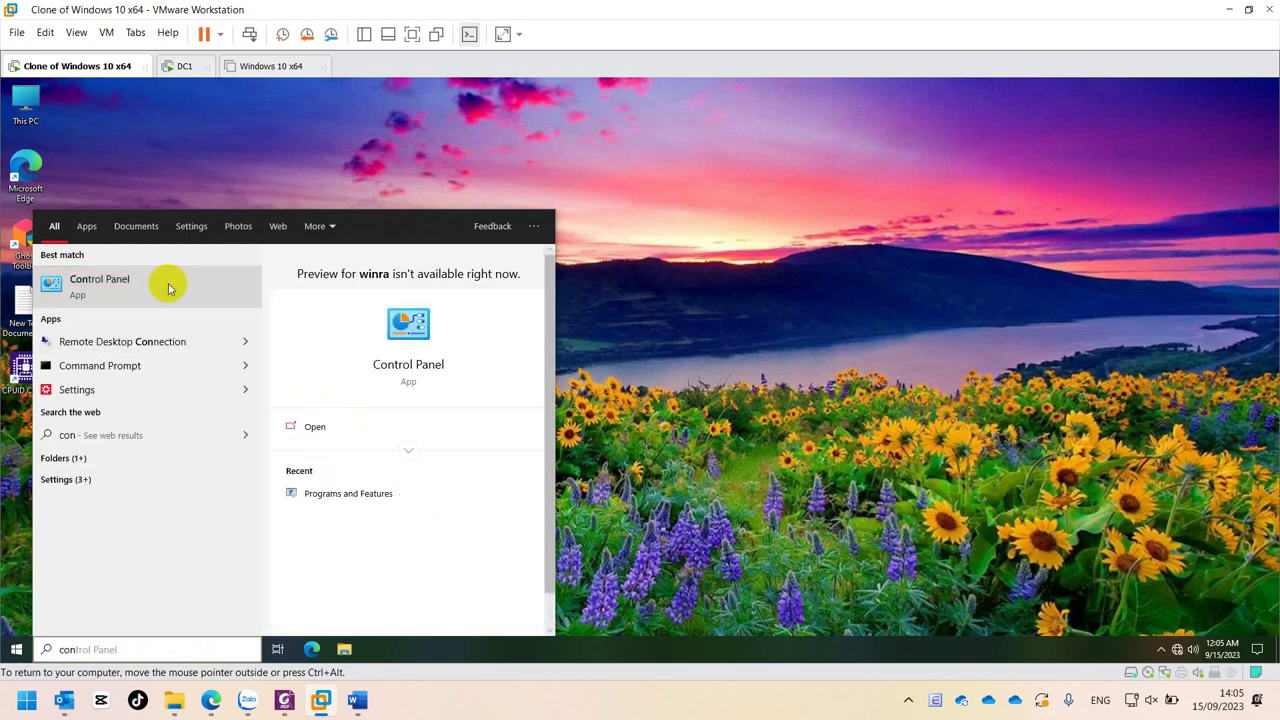
pyautogui.click(167, 284)
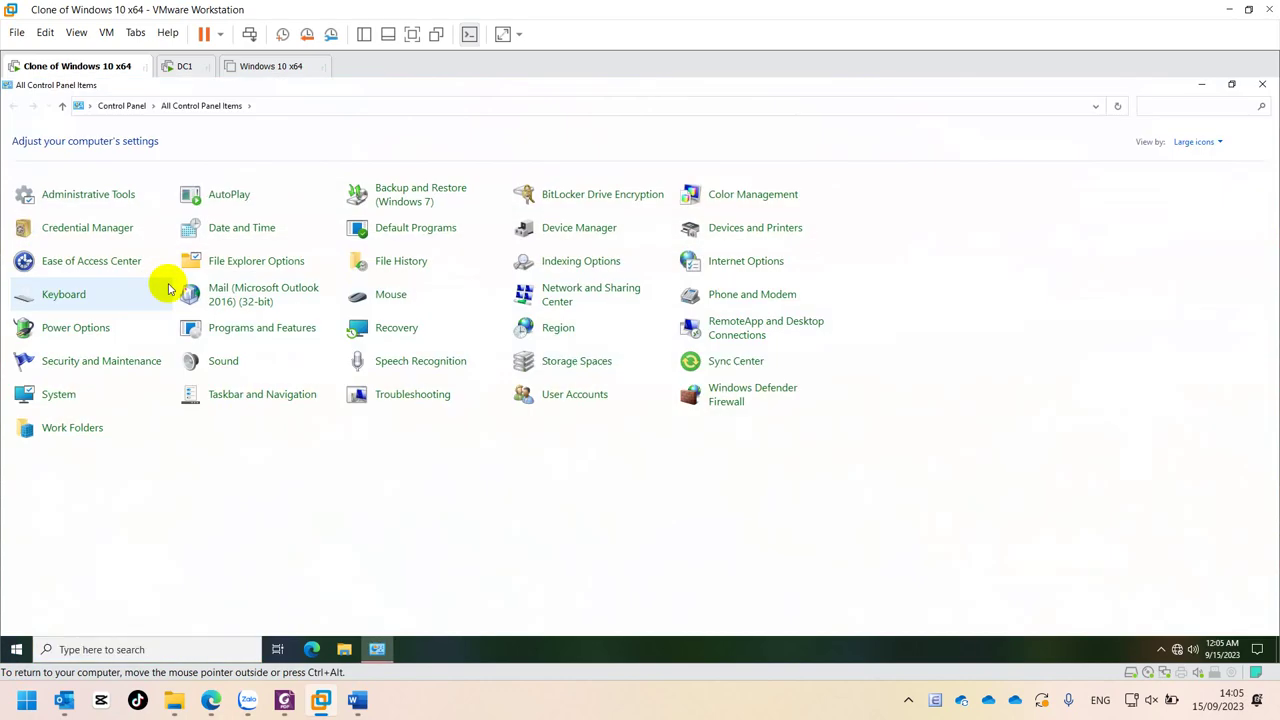
pyautogui.click(227, 333)
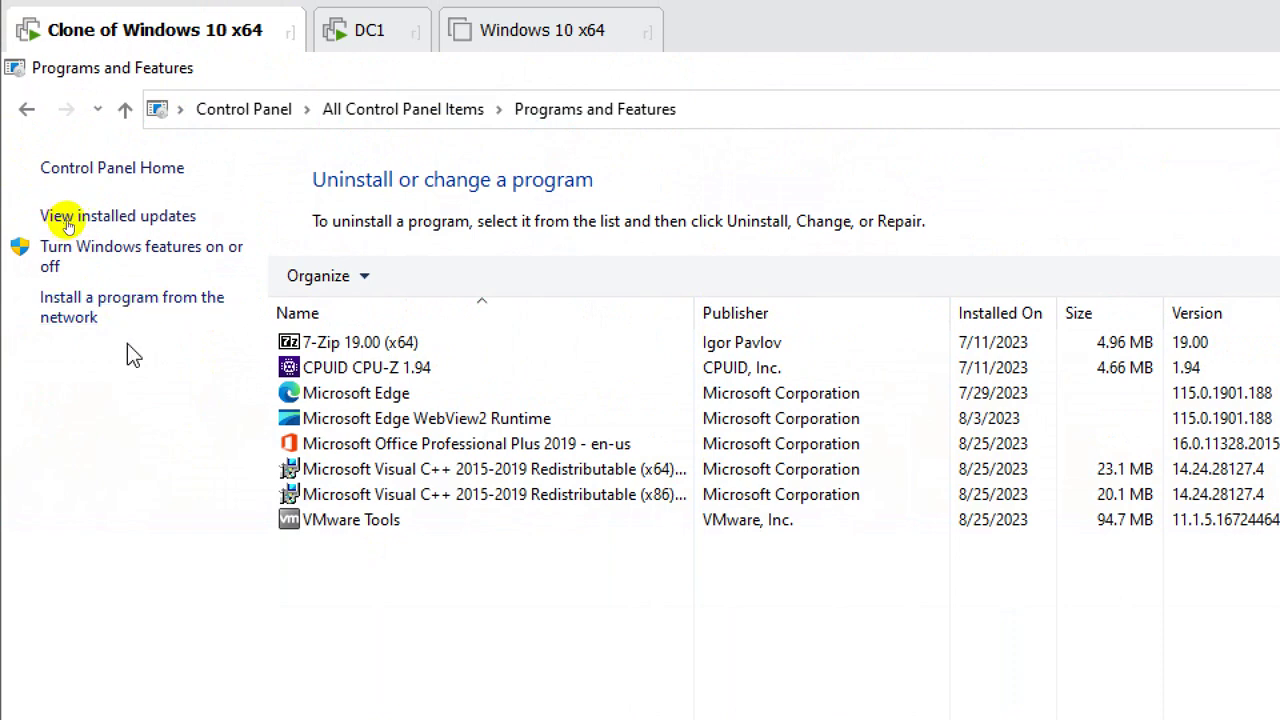
# - Select WinRAR under 'Install a program from the network' and click Install
pyautogui.click(148, 300)
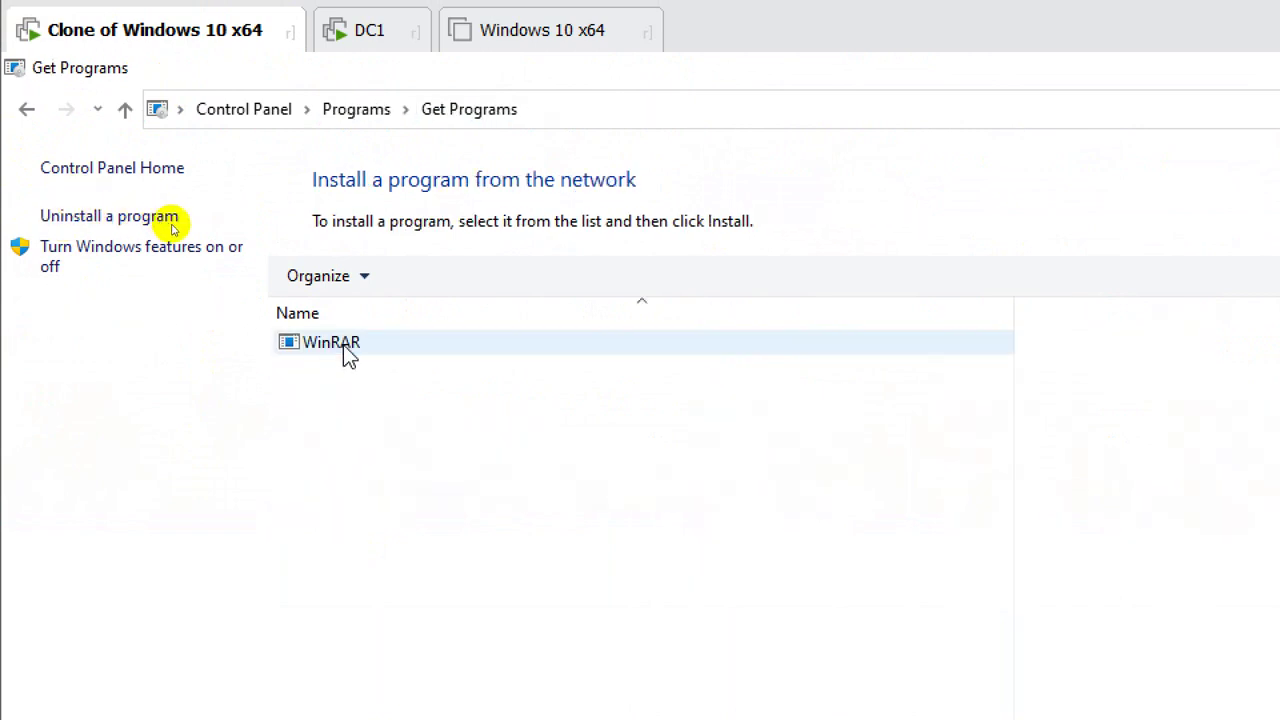
pyautogui.click(343, 346)
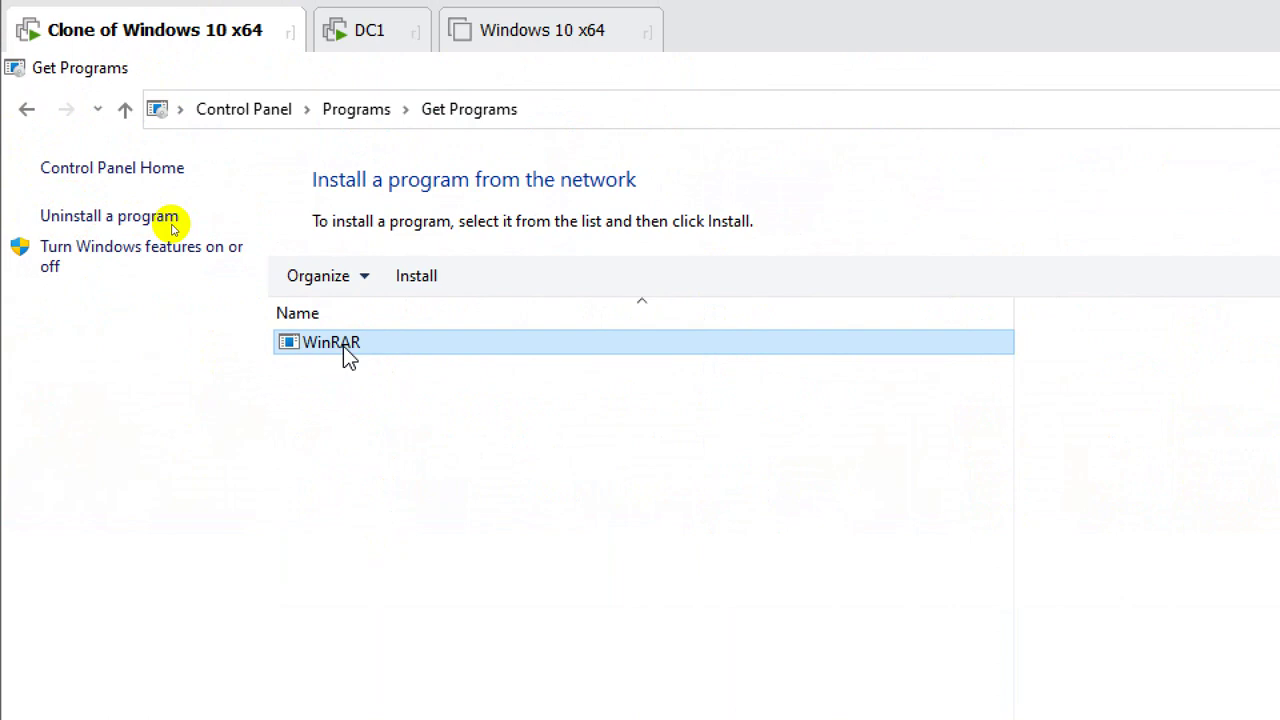
pyautogui.click(420, 281)
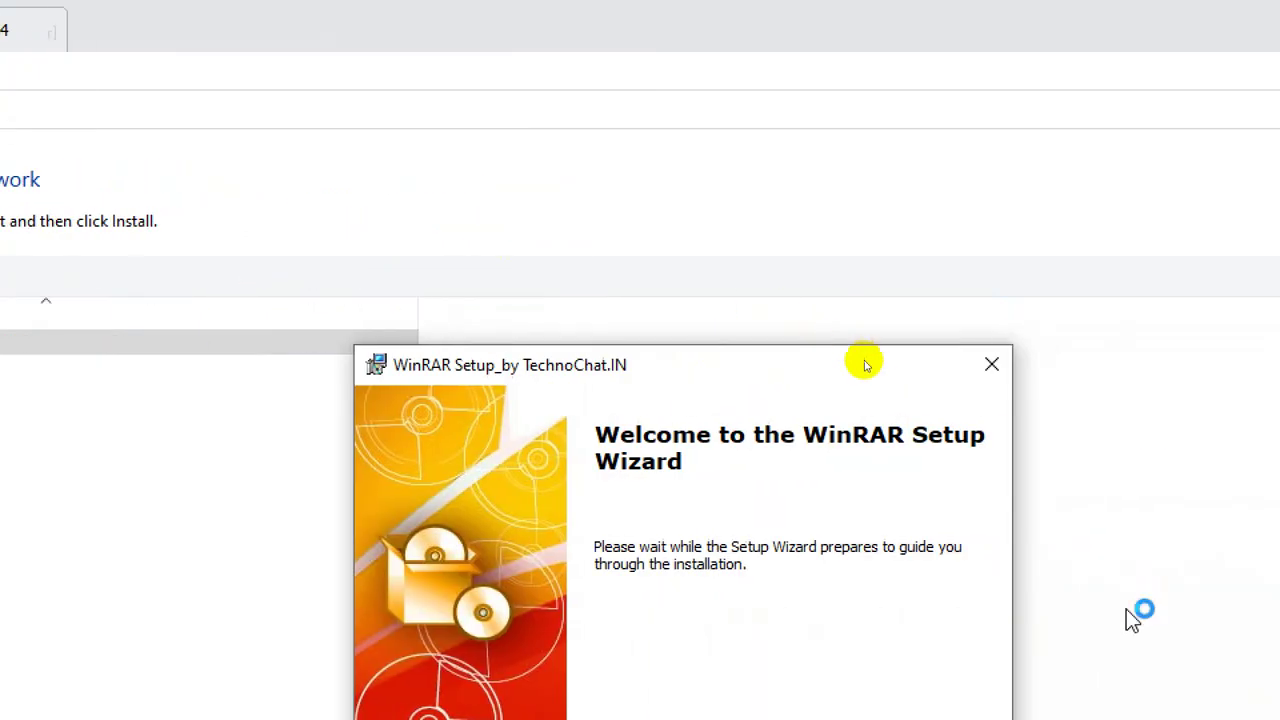
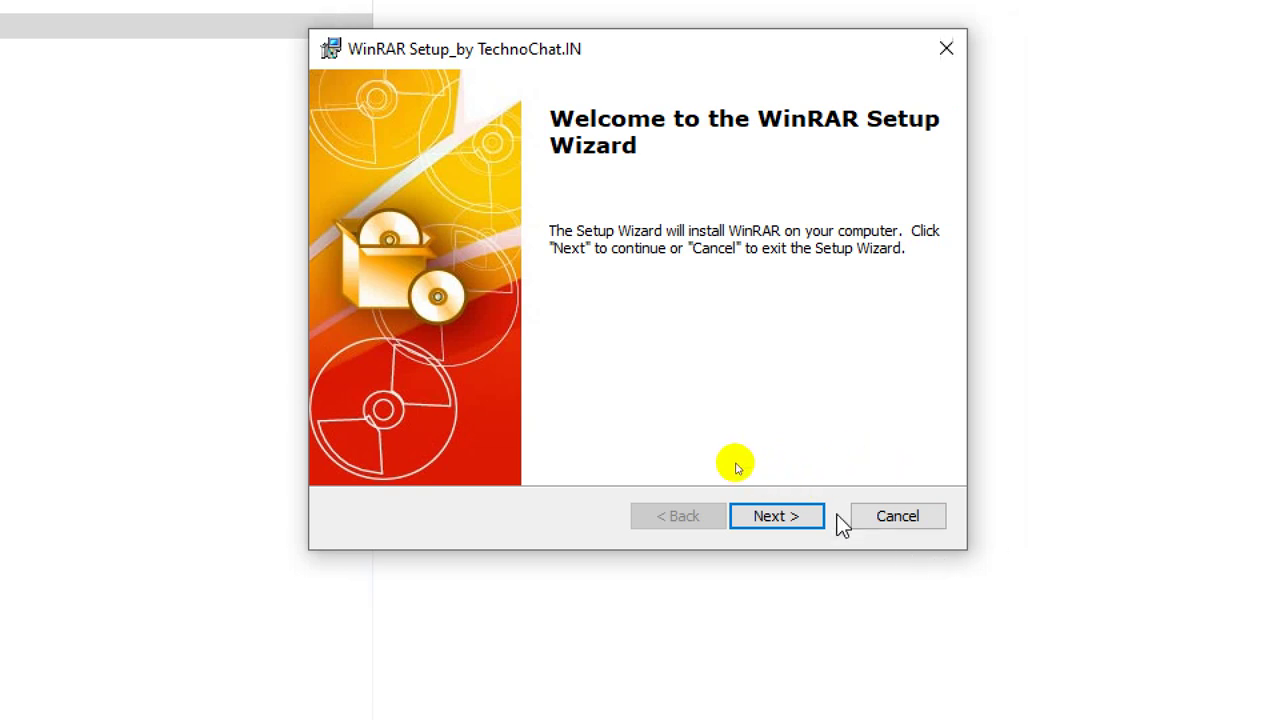
# - Advance WinRAR Setup to the install folder page, then cancel the installation
pyautogui.click(840, 522)
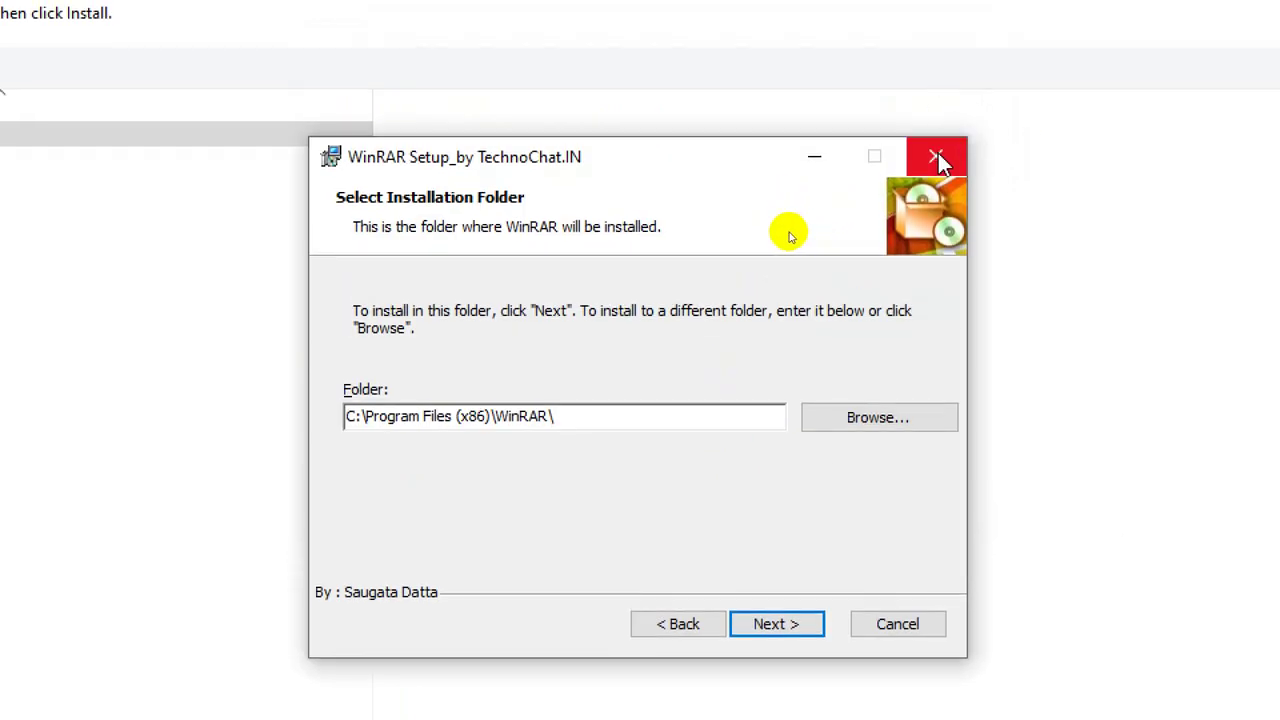
pyautogui.click(936, 156)
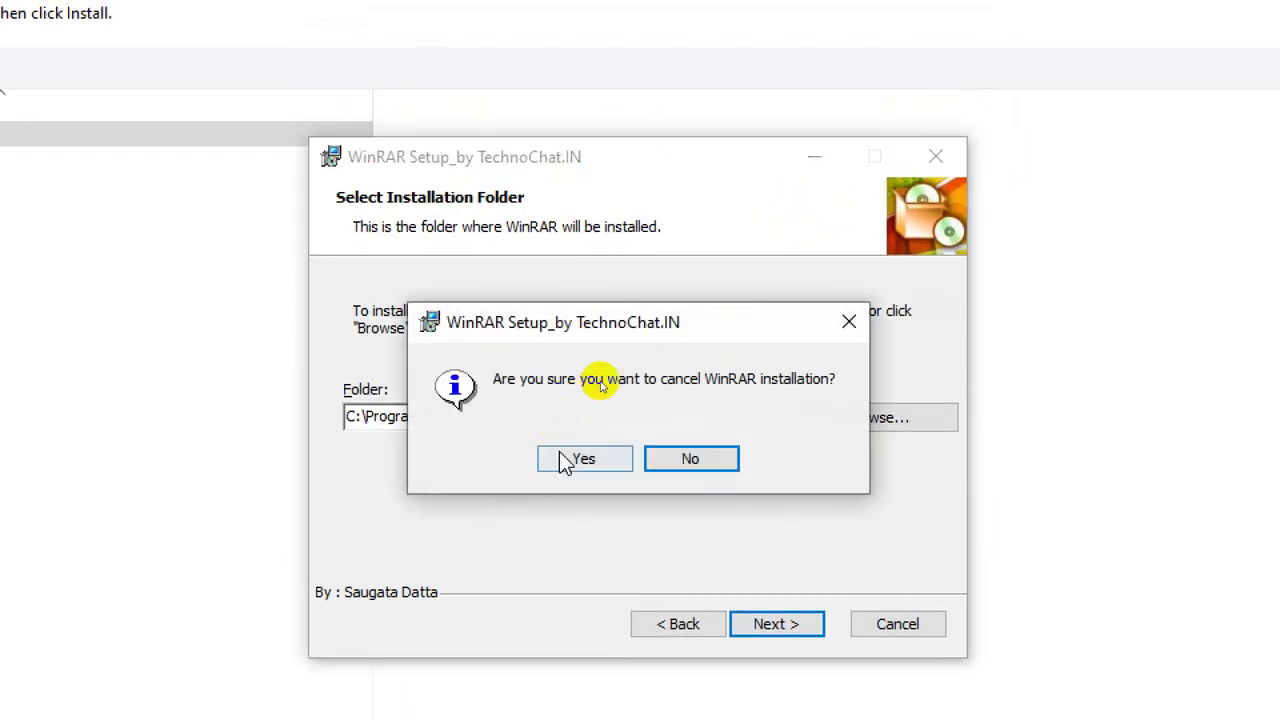
pyautogui.click(577, 458)
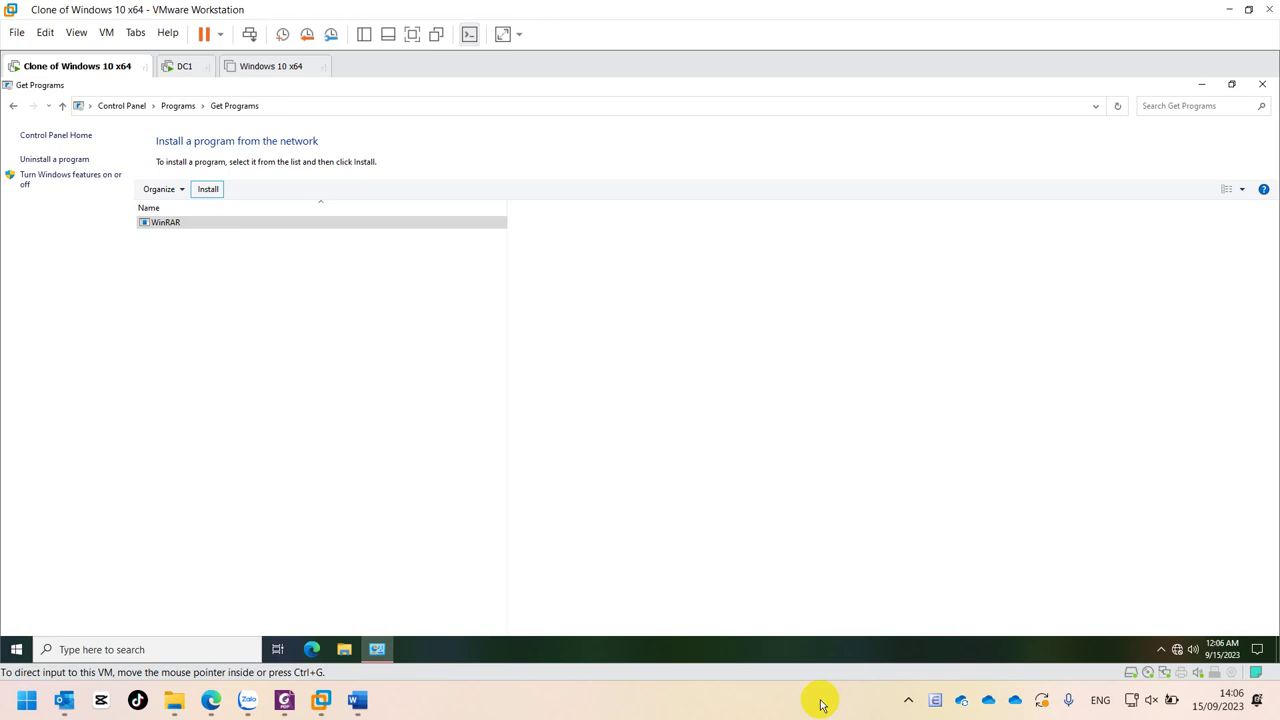
# - On DC1, view the IMC100new units, then launch Group Policy Management from Server Manager Tools
pyautogui.click(182, 66)
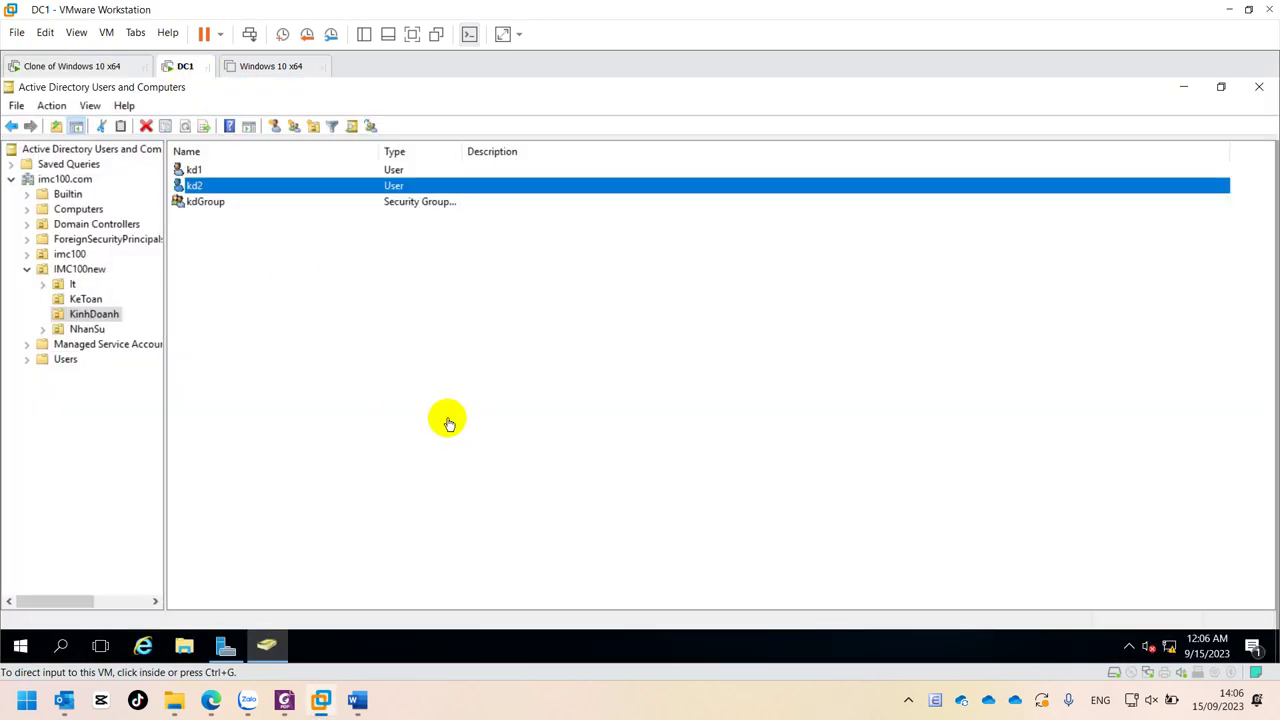
pyautogui.click(80, 270)
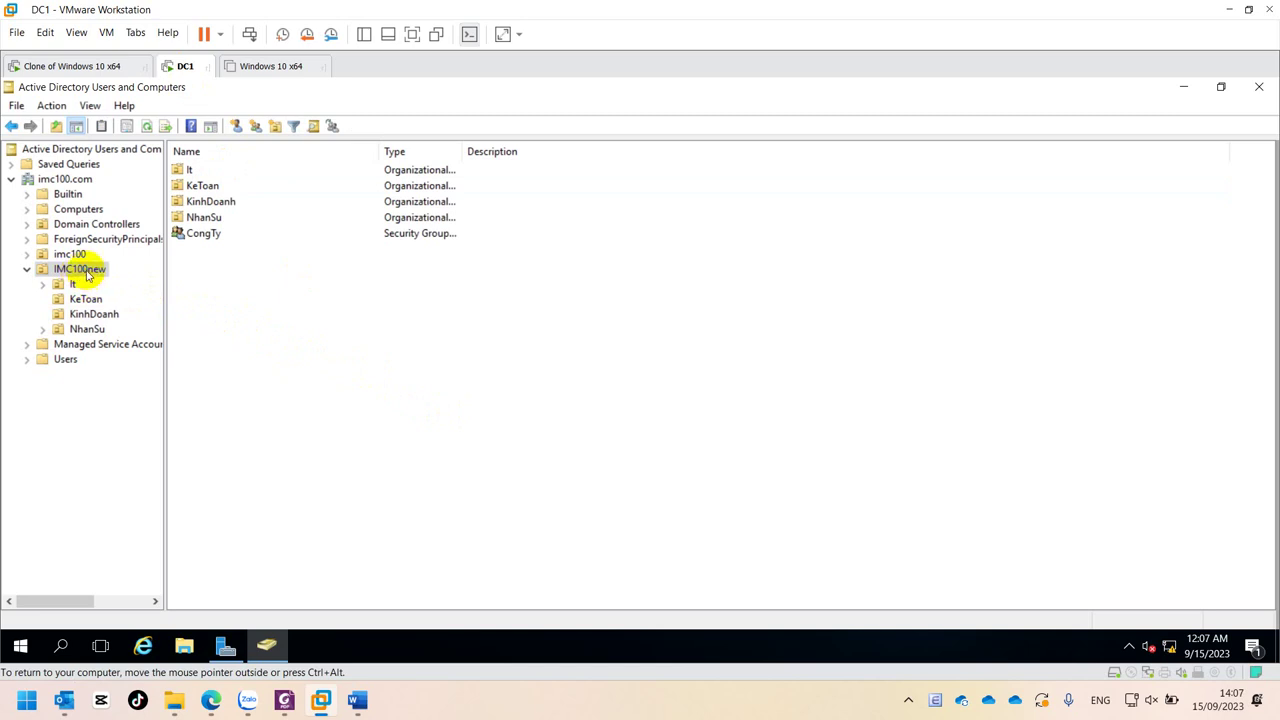
pyautogui.click(226, 646)
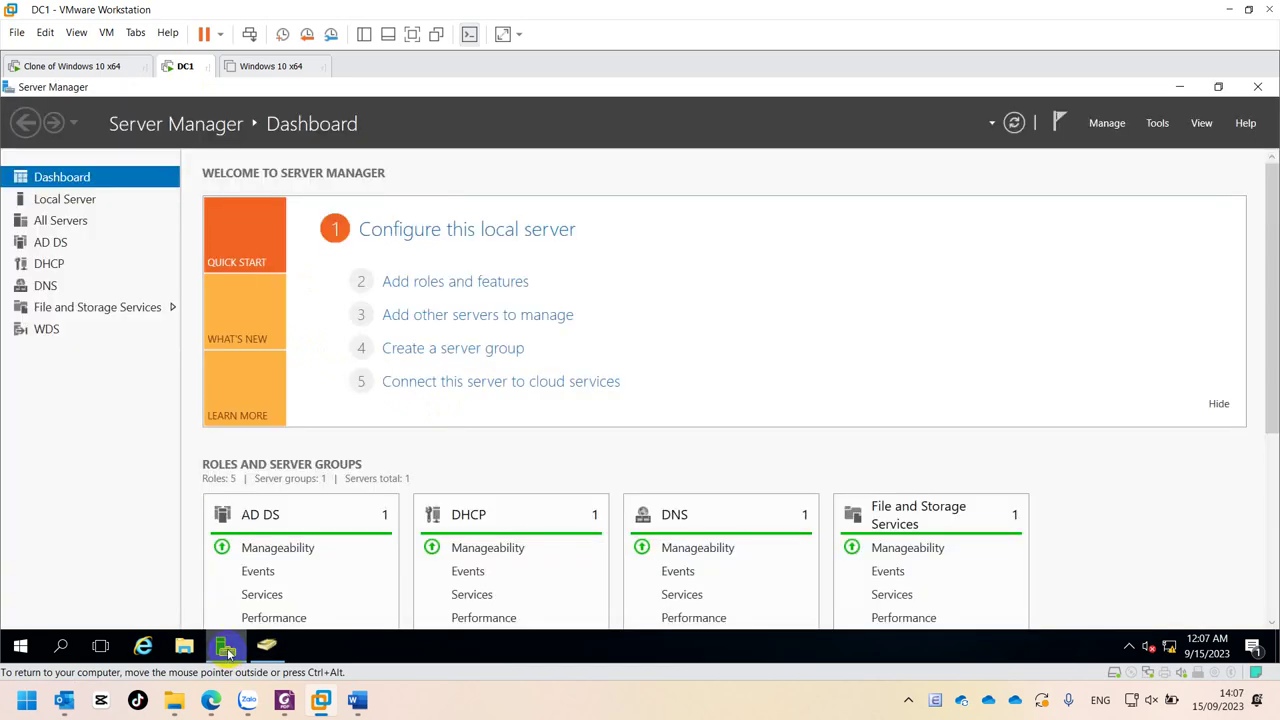
pyautogui.click(265, 645)
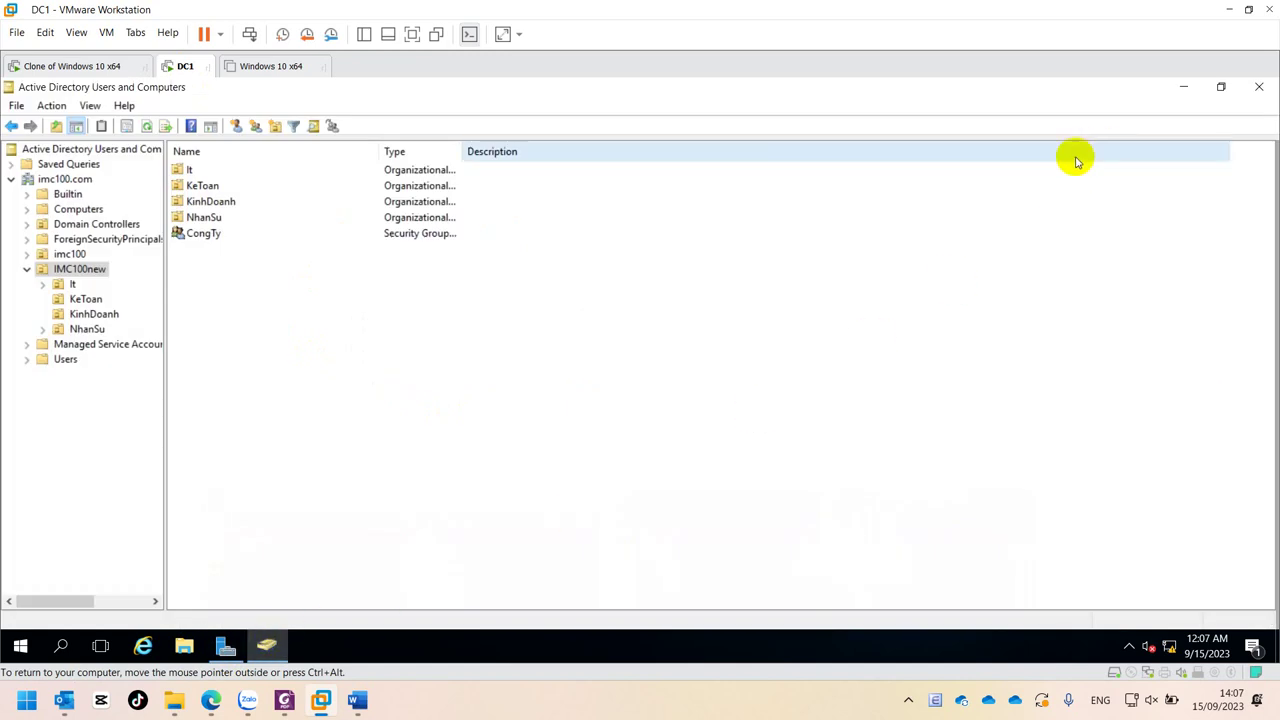
pyautogui.click(226, 646)
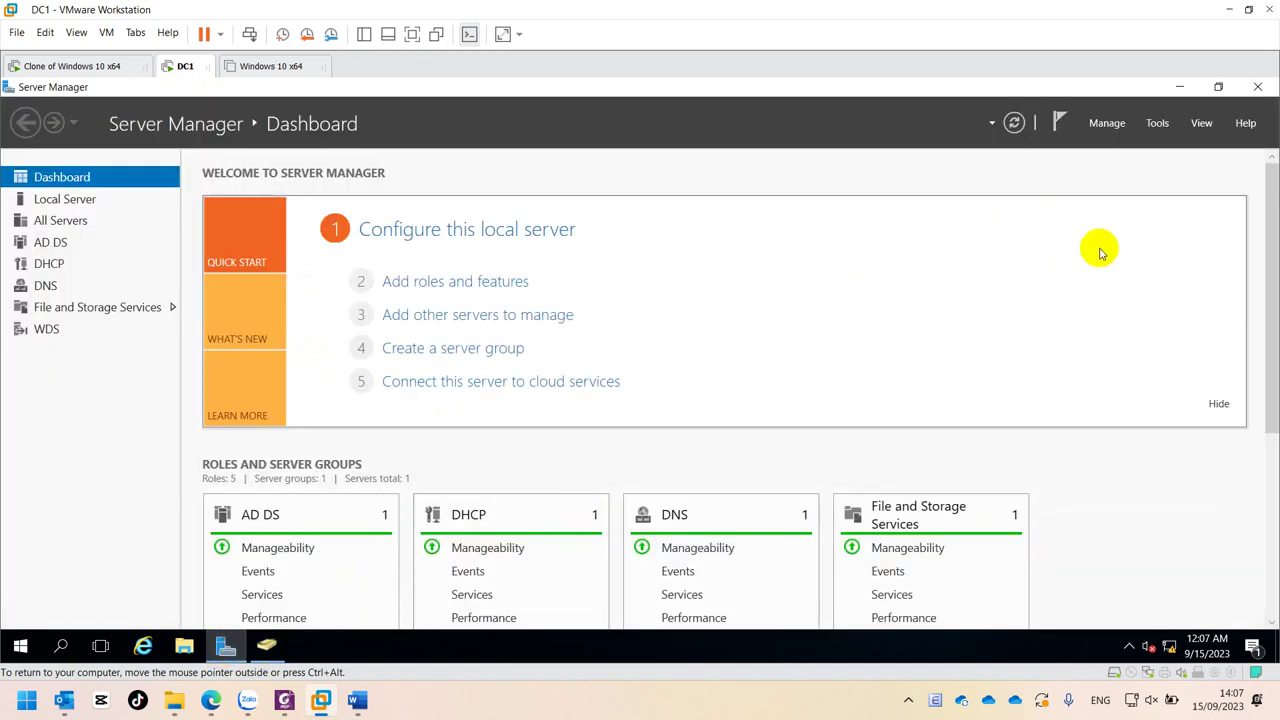
pyautogui.click(1155, 123)
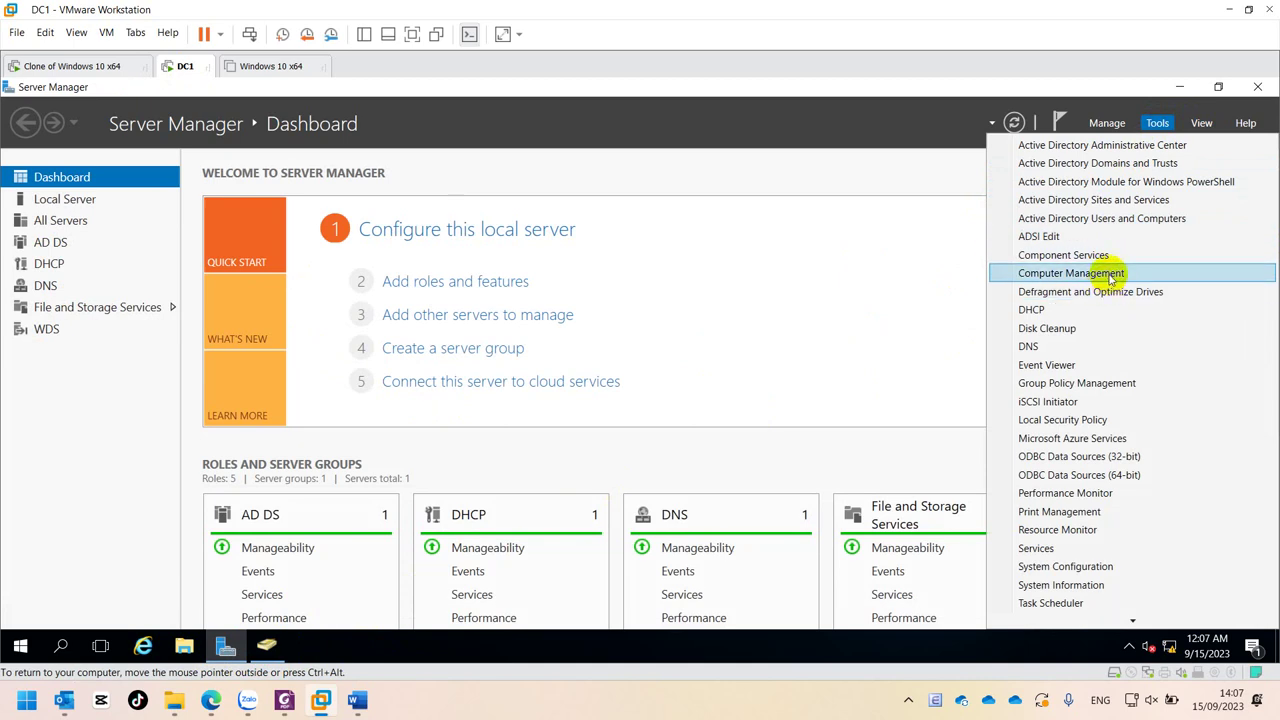
pyautogui.click(1113, 384)
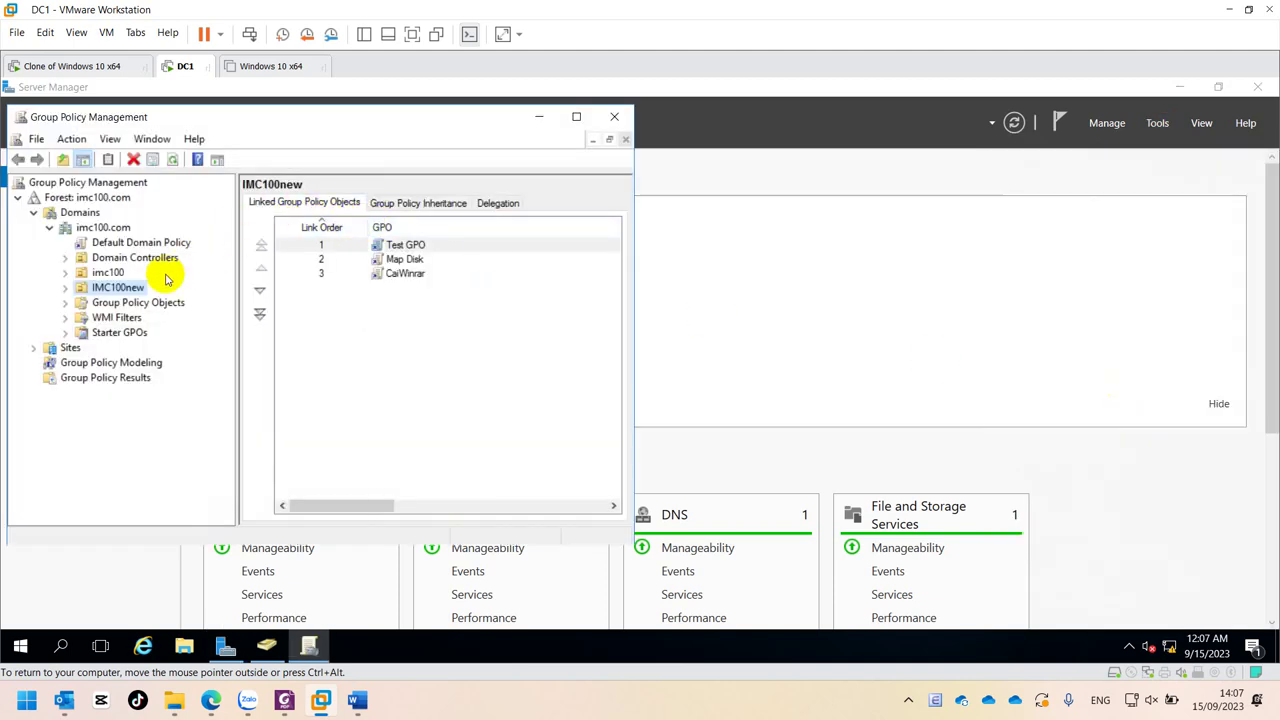
# - Create a GPO named 'CaiWinrarChoKT' linked to the KeToan unit and open it for editing
pyautogui.click(404, 275)
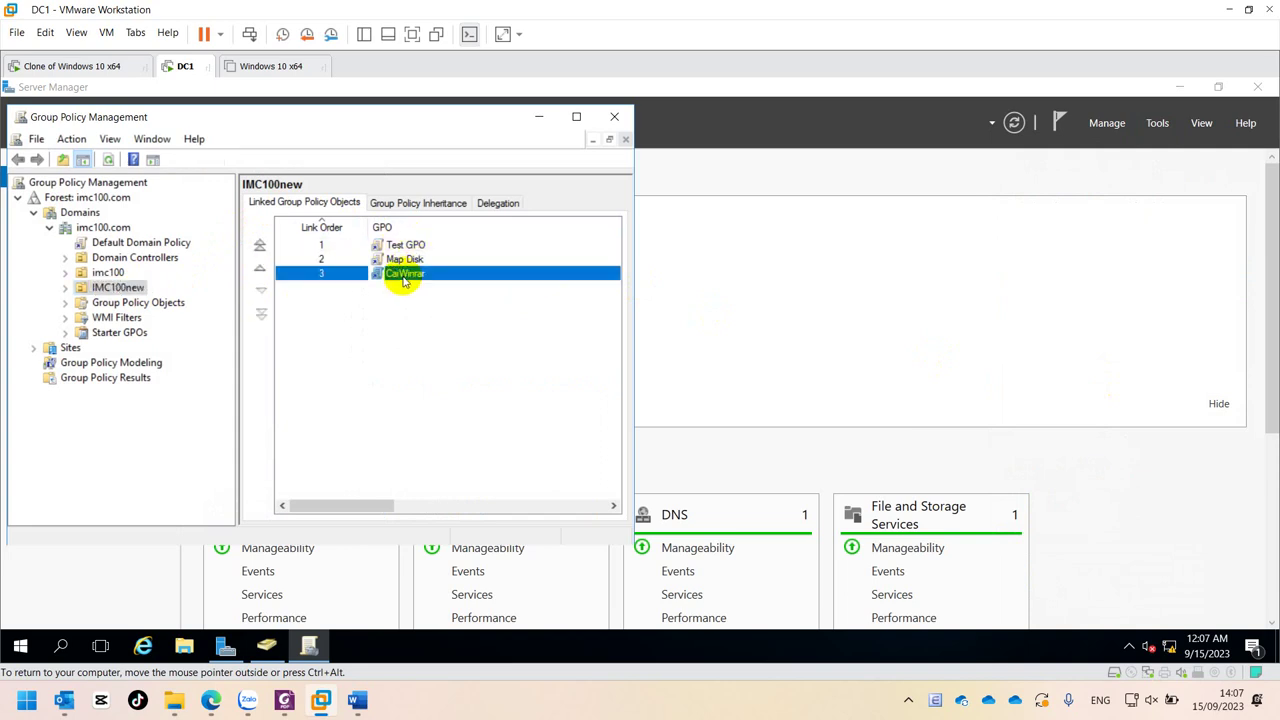
pyautogui.click(65, 287)
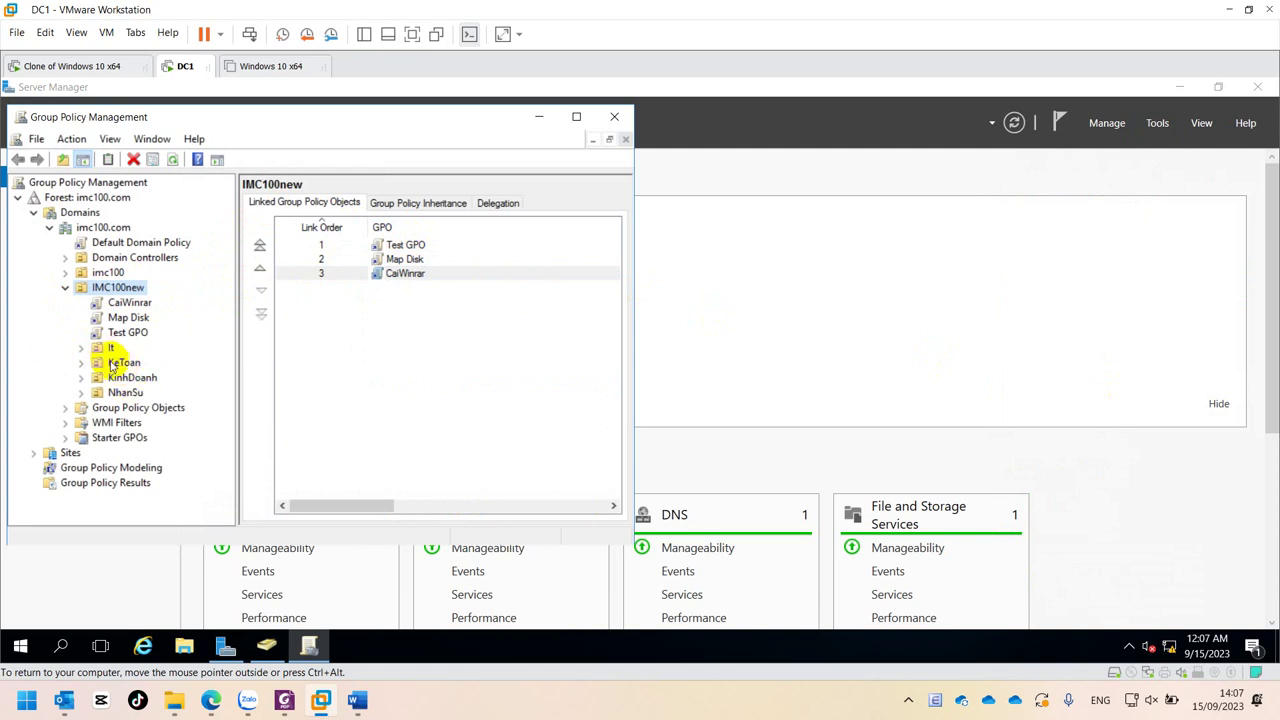
pyautogui.click(113, 365)
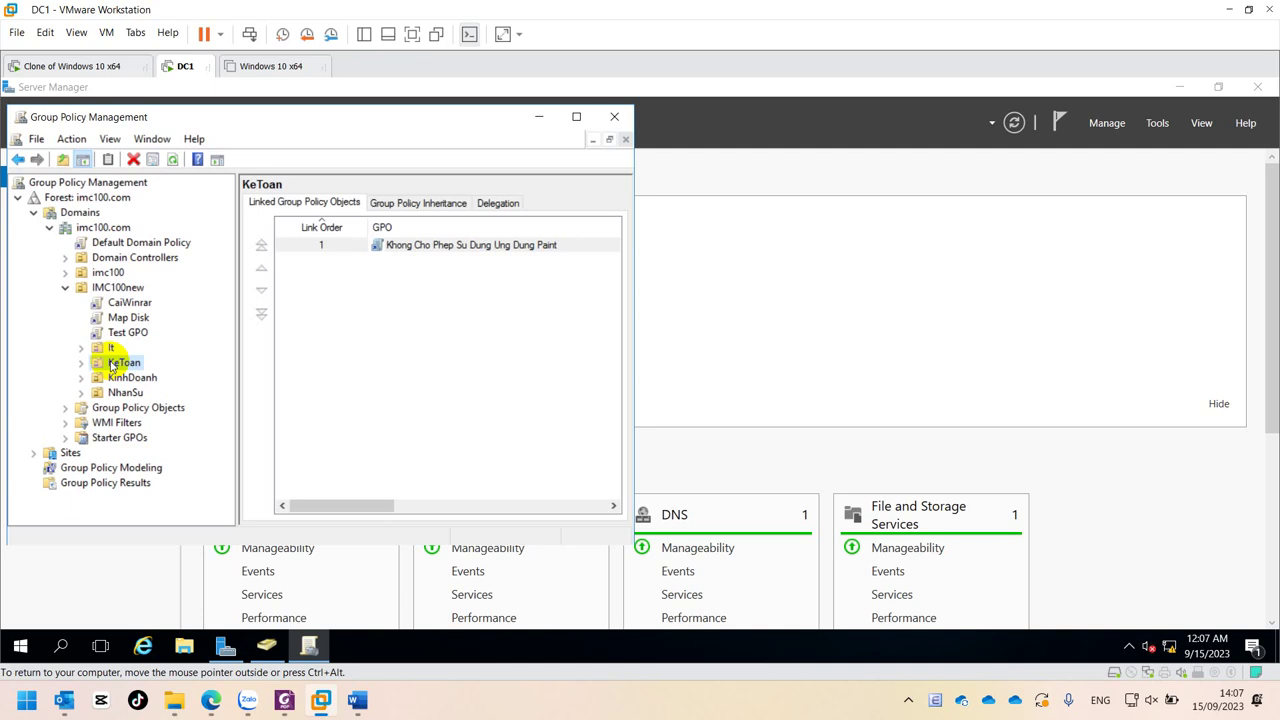
pyautogui.rightClick(113, 365)
pyautogui.click(190, 99)
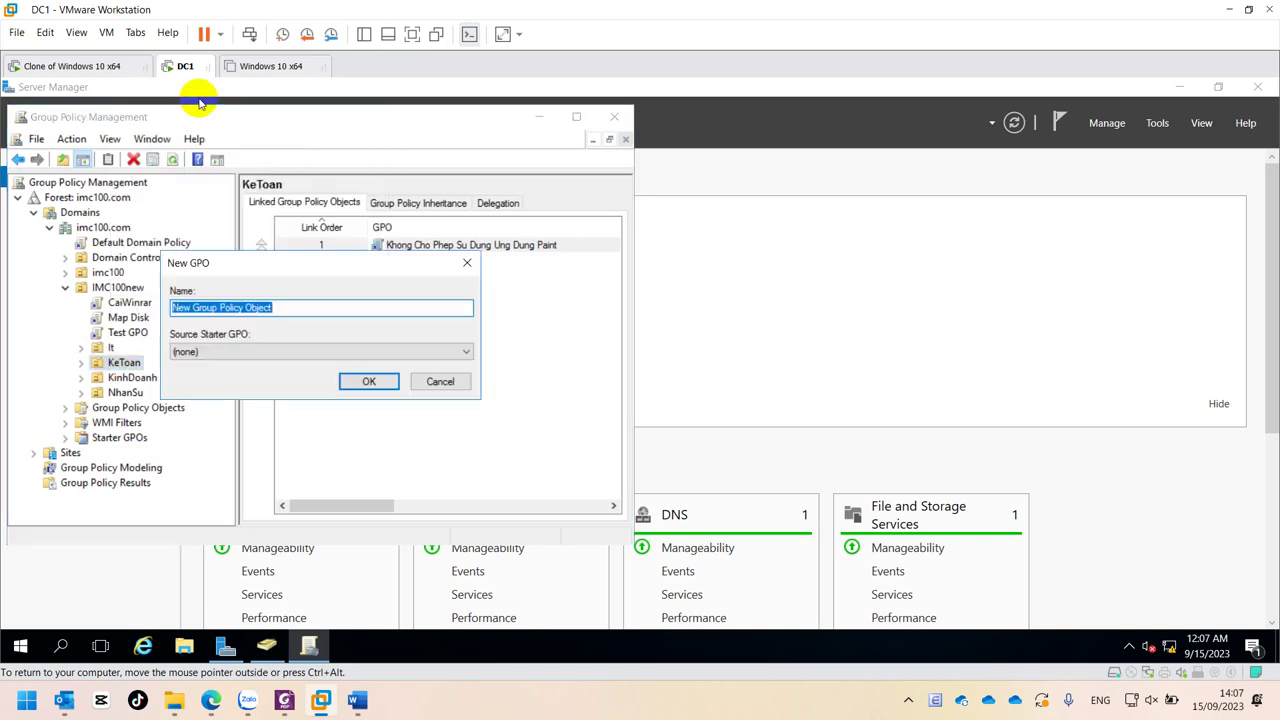
pyautogui.write('C')
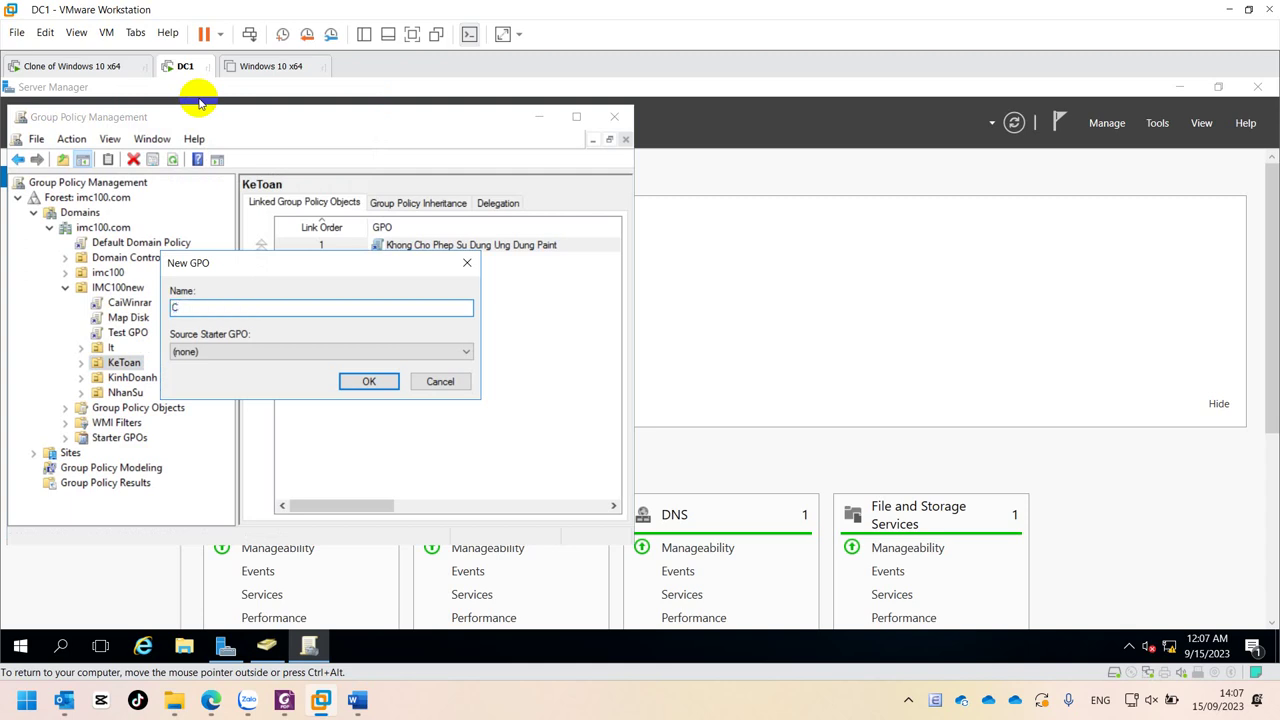
pyautogui.write('ai')
pyautogui.write('WinrarChoKT')
pyautogui.click(383, 379)
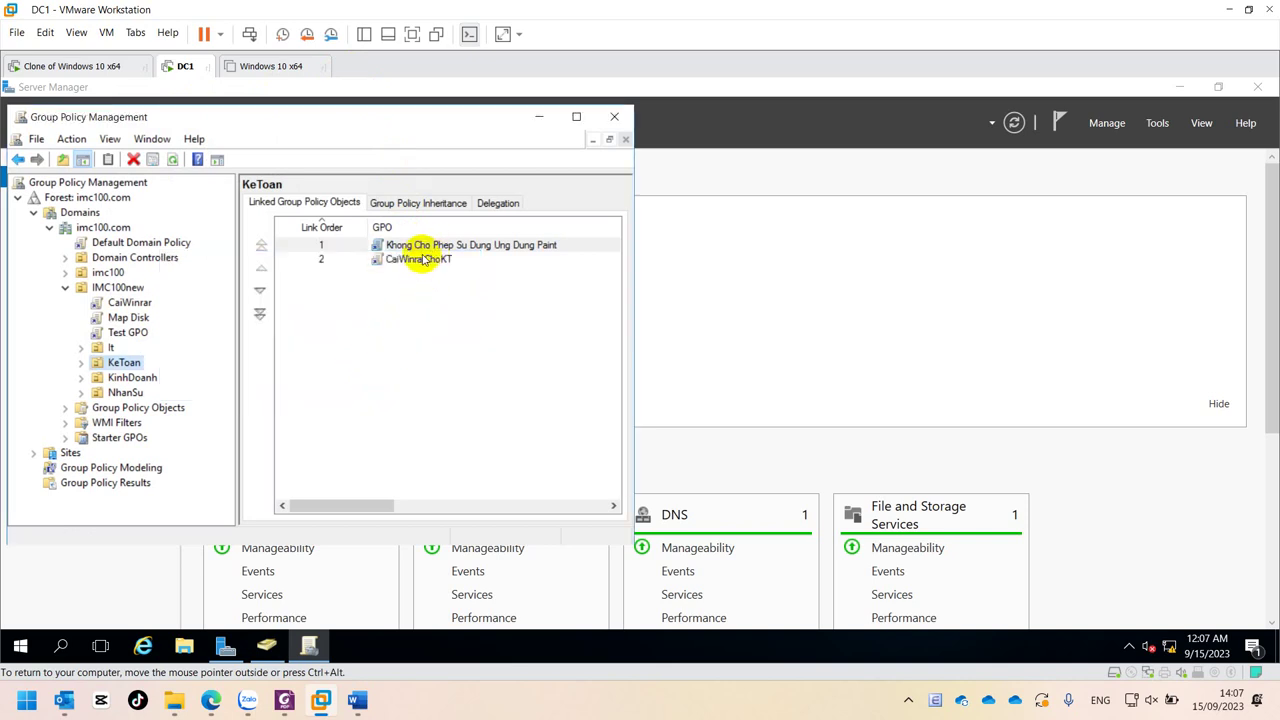
pyautogui.rightClick(411, 262)
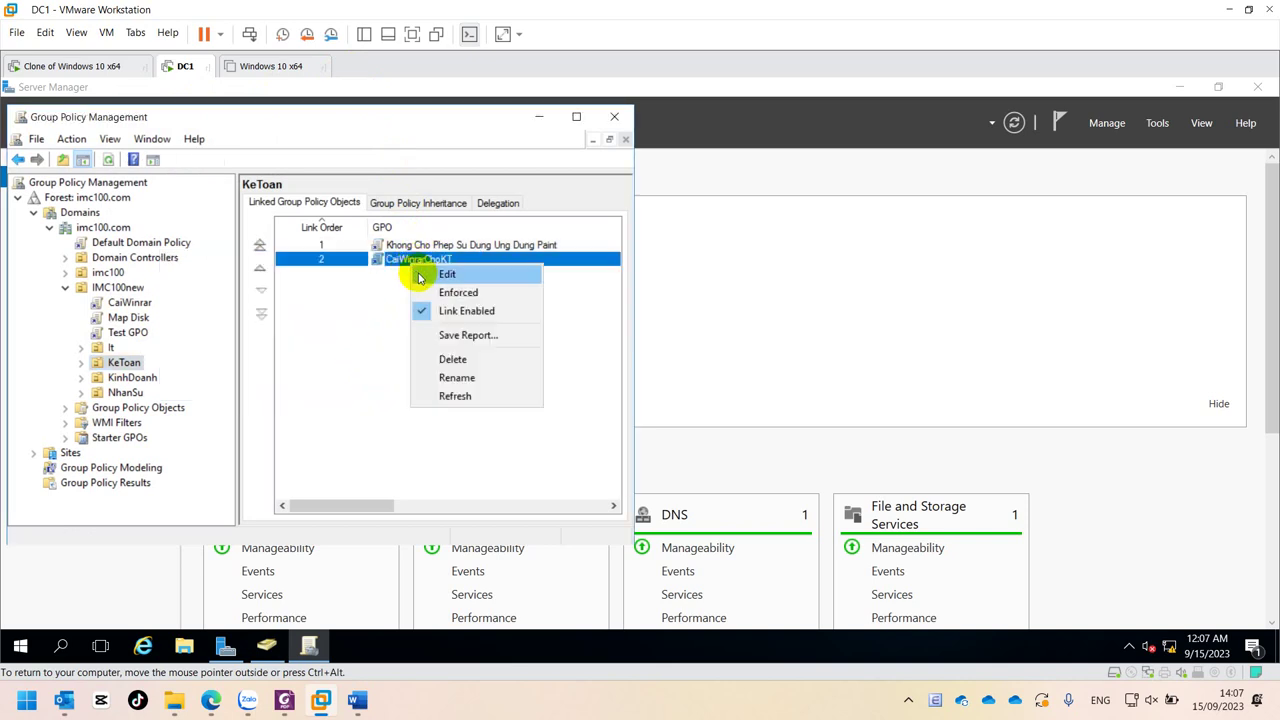
pyautogui.click(420, 274)
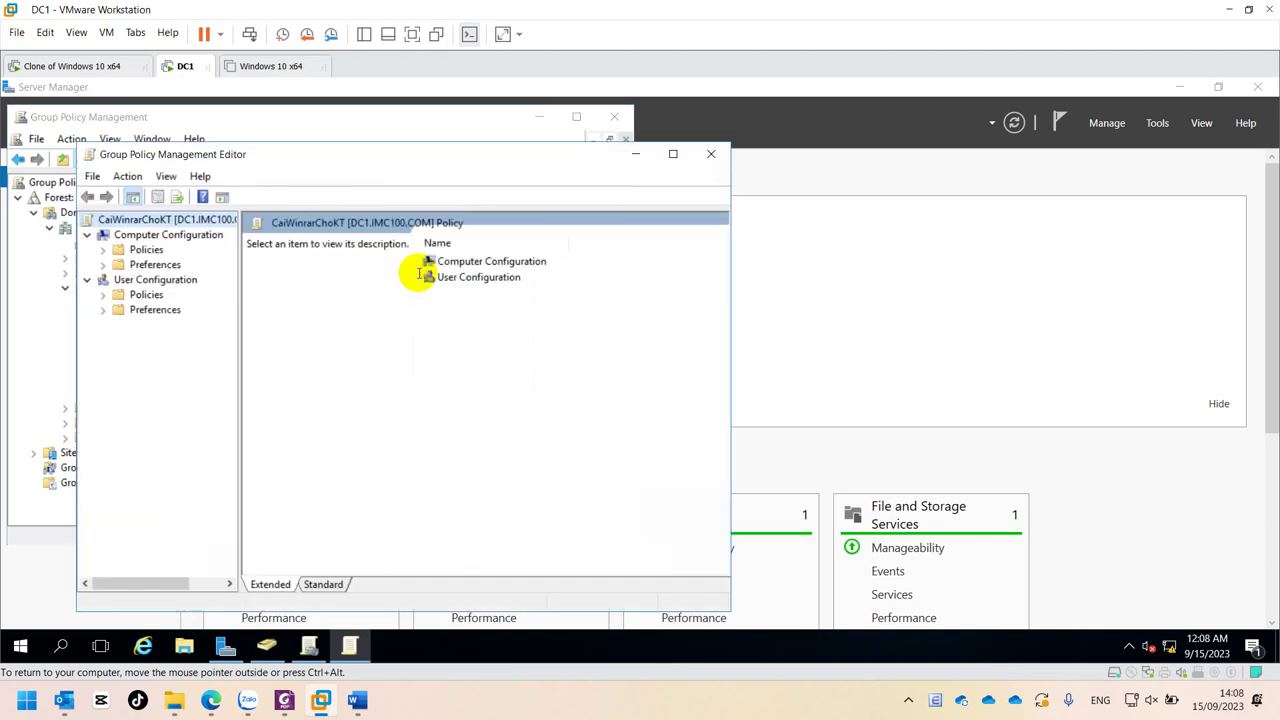
# - Add WinRAR.msi from \\dc1\SOFT as a new package under User Software installation
pyautogui.doubleClick(138, 294)
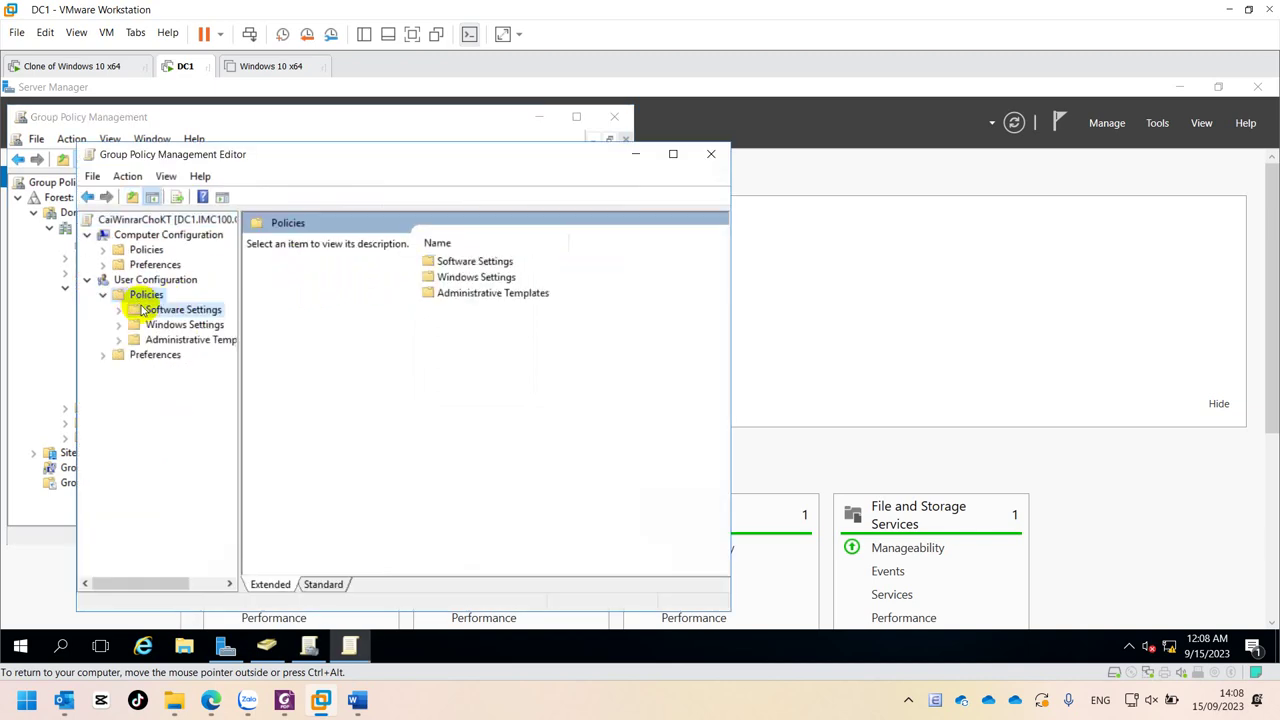
pyautogui.doubleClick(142, 310)
pyautogui.click(165, 324)
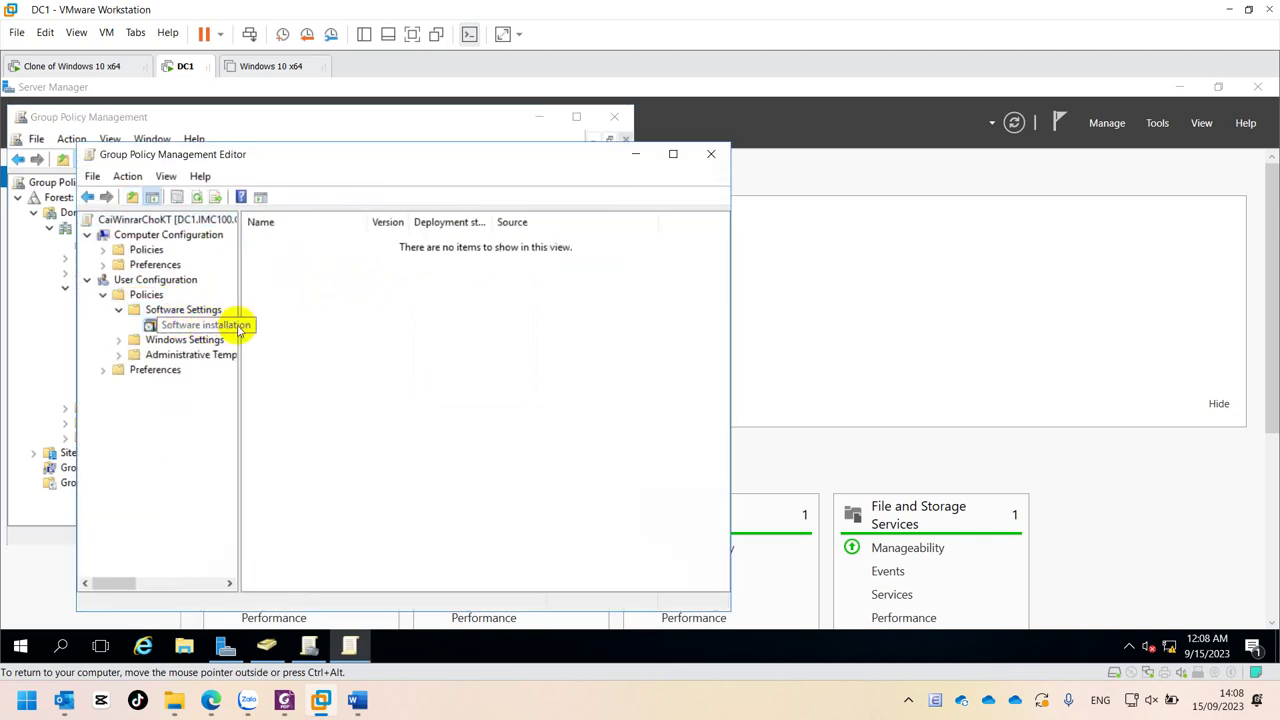
pyautogui.rightClick(446, 304)
pyautogui.moveTo(478, 317)
pyautogui.click(610, 316)
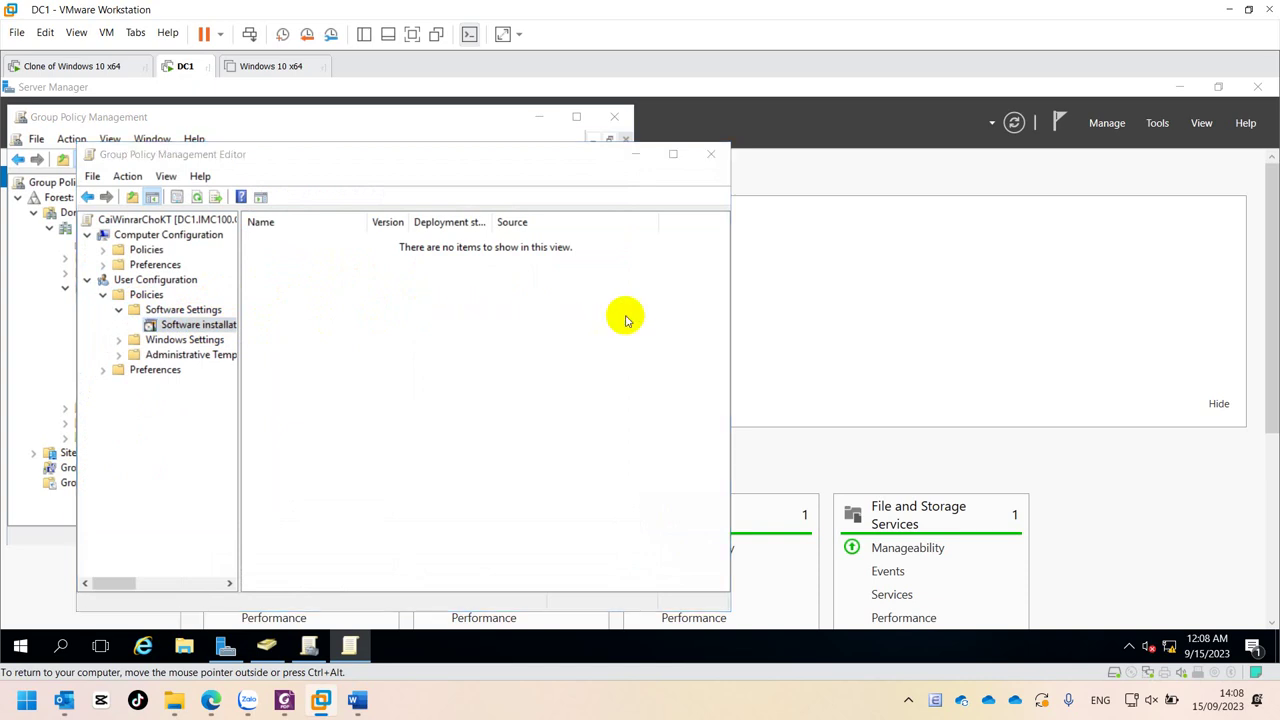
pyautogui.doubleClick(268, 300)
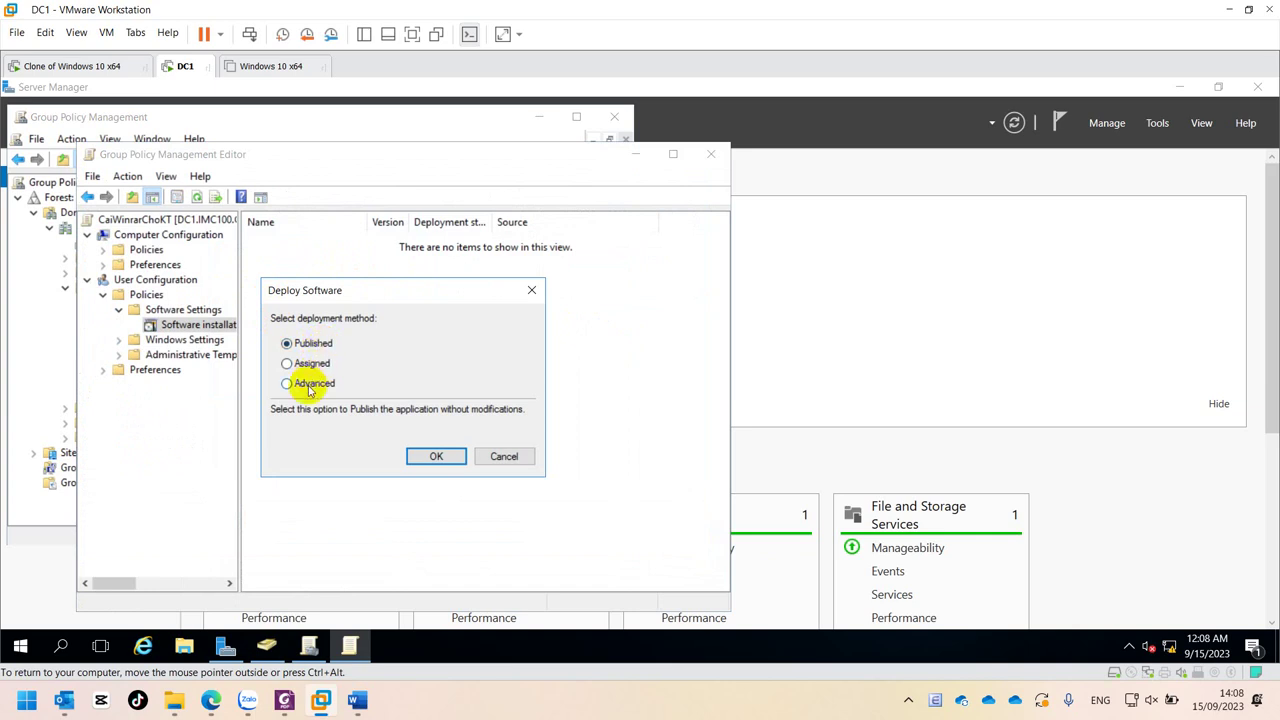
# - Choose Advanced deployment and rename the package to 'WinRARChoKT'
pyautogui.click(311, 389)
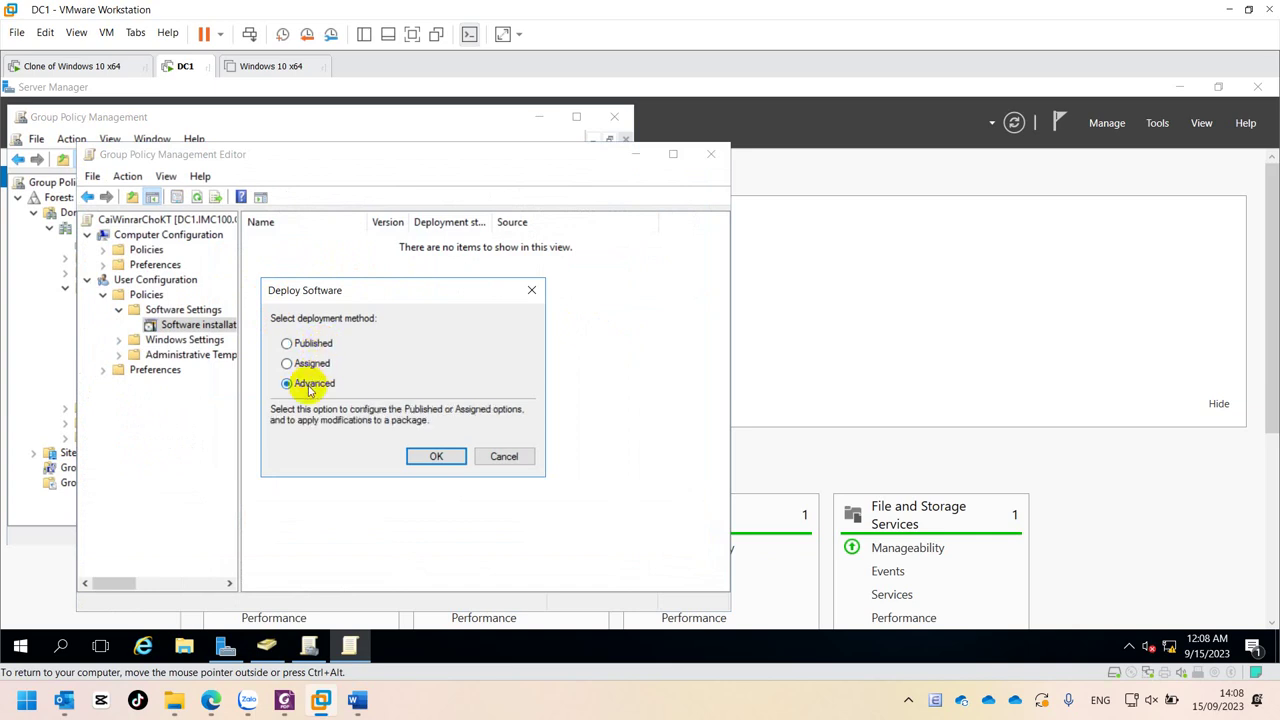
pyautogui.click(436, 457)
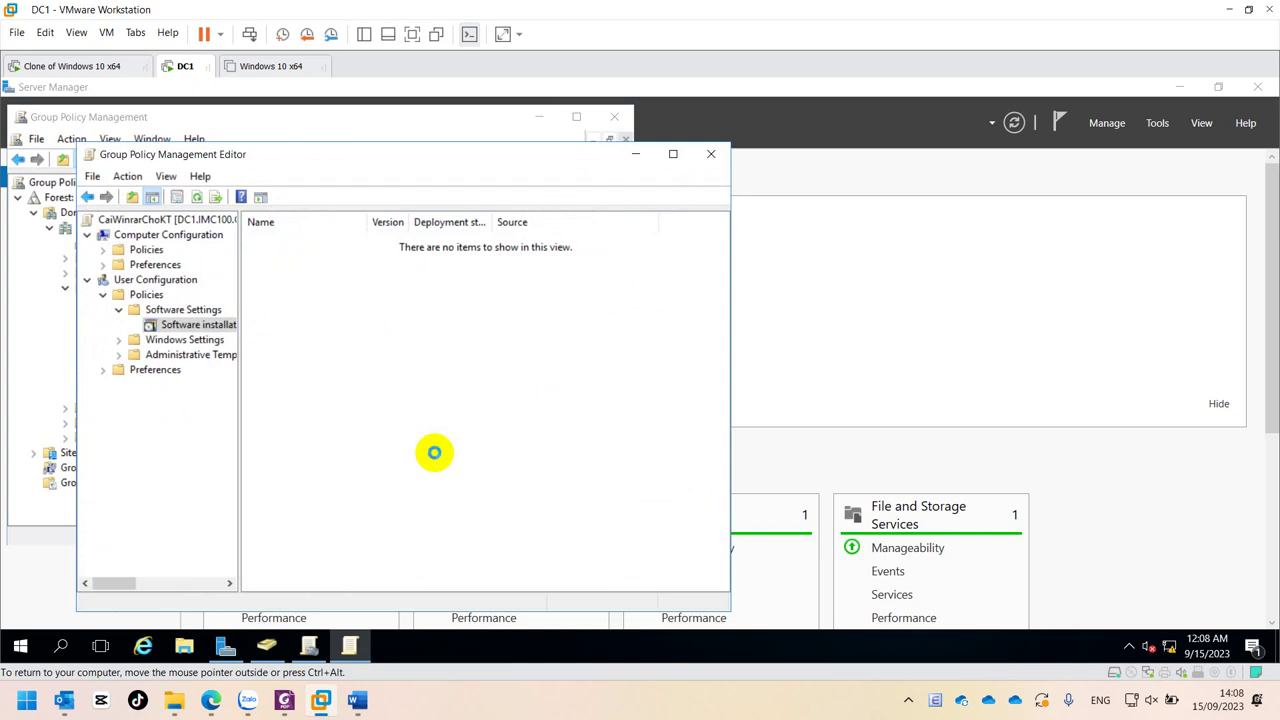
pyautogui.click(179, 234)
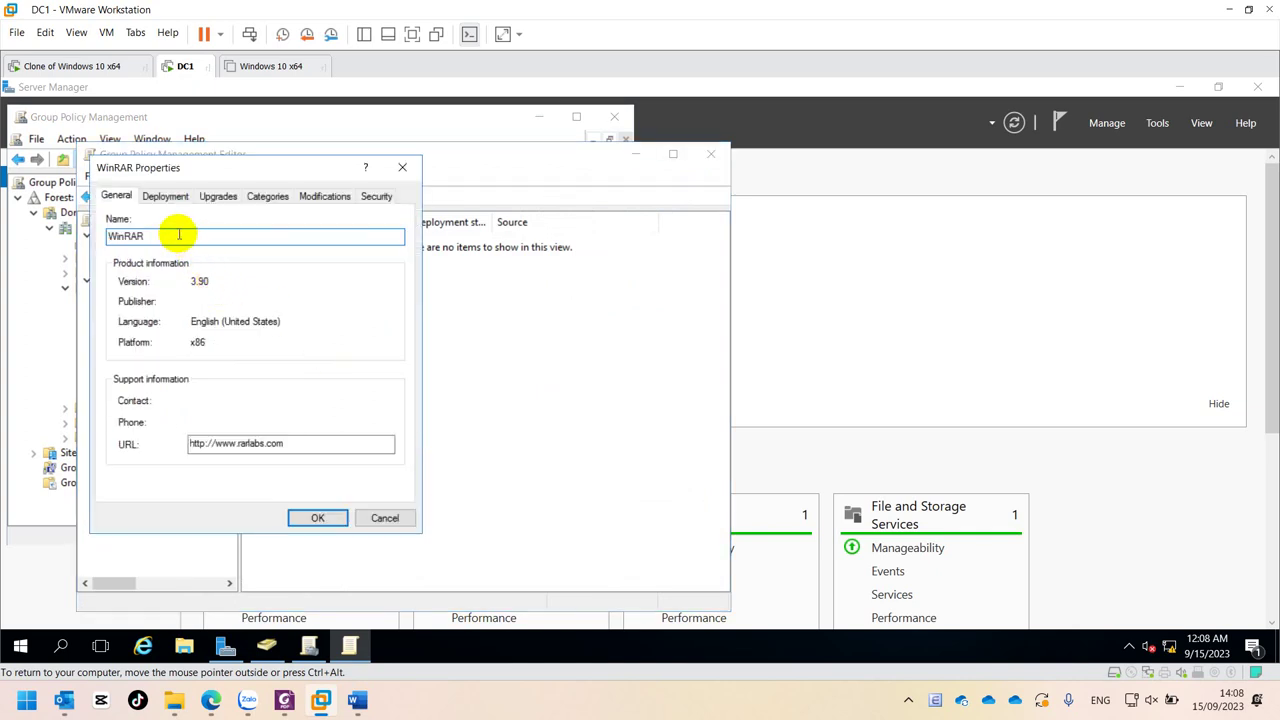
pyautogui.write('ChoKT')
pyautogui.click(311, 519)
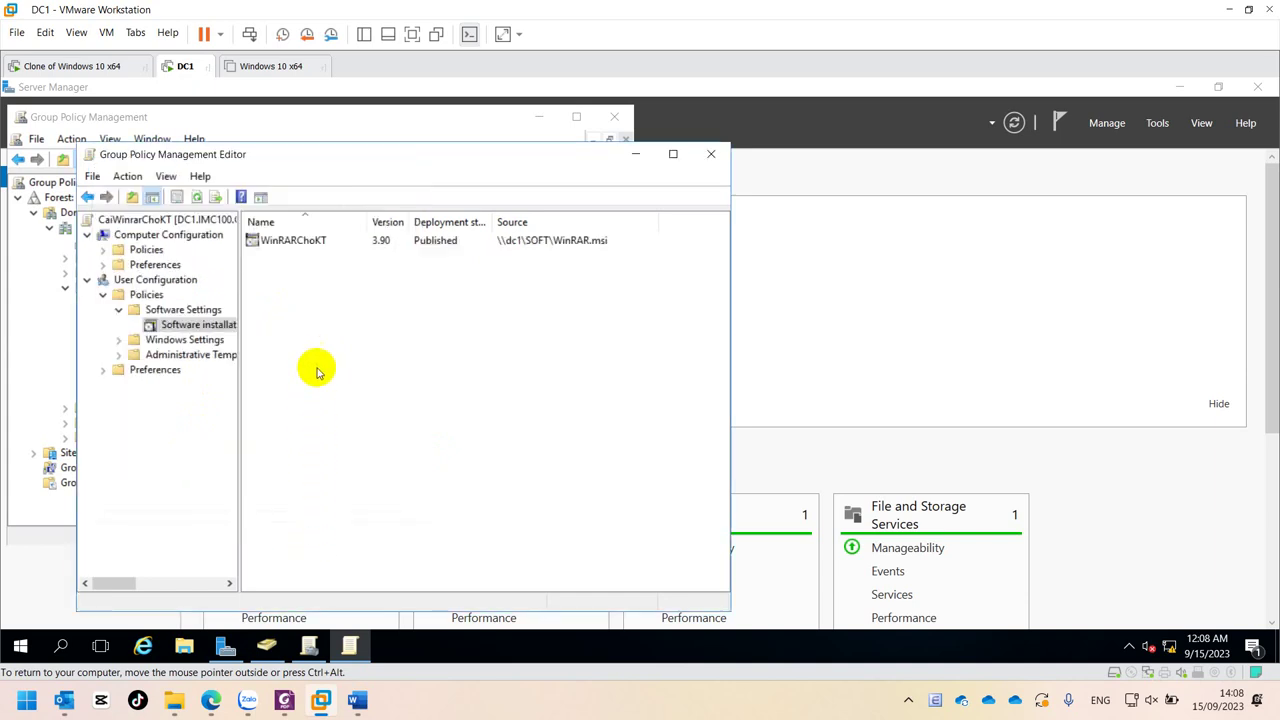
# - Check the WinRARChoKT package's actions, then move the editor aside
pyautogui.click(303, 242)
pyautogui.rightClick(303, 242)
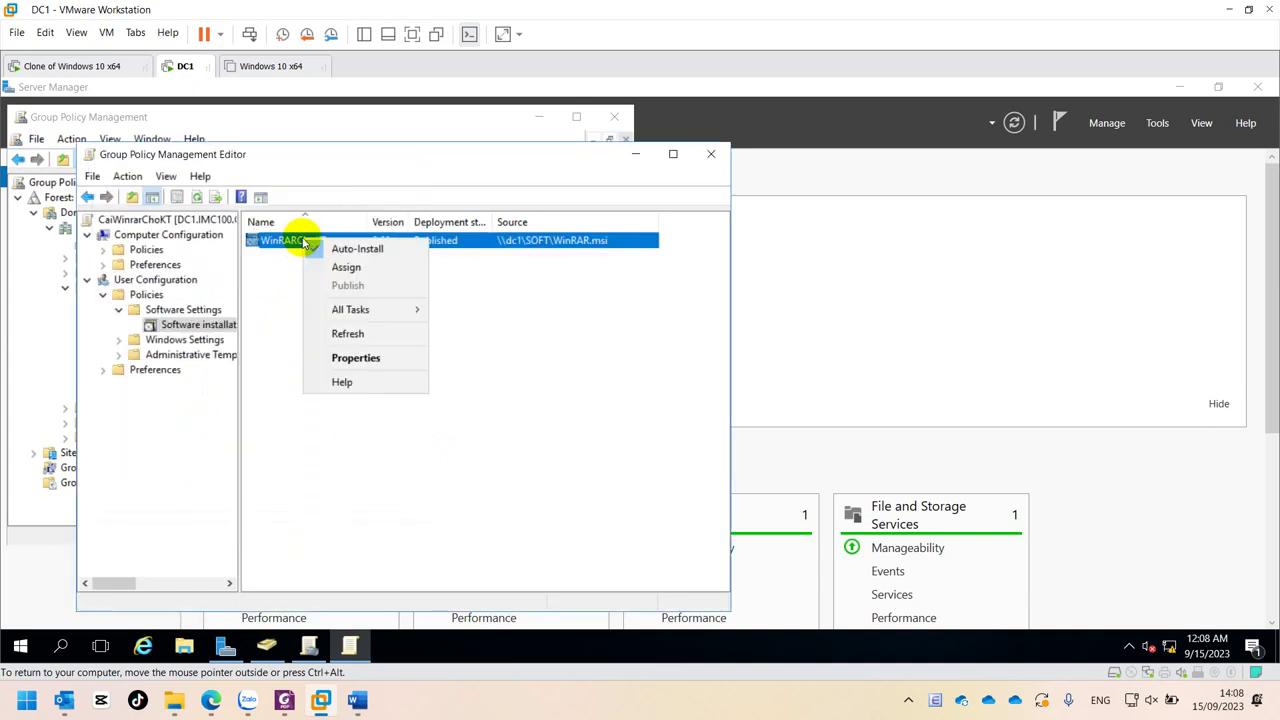
pyautogui.click(414, 246)
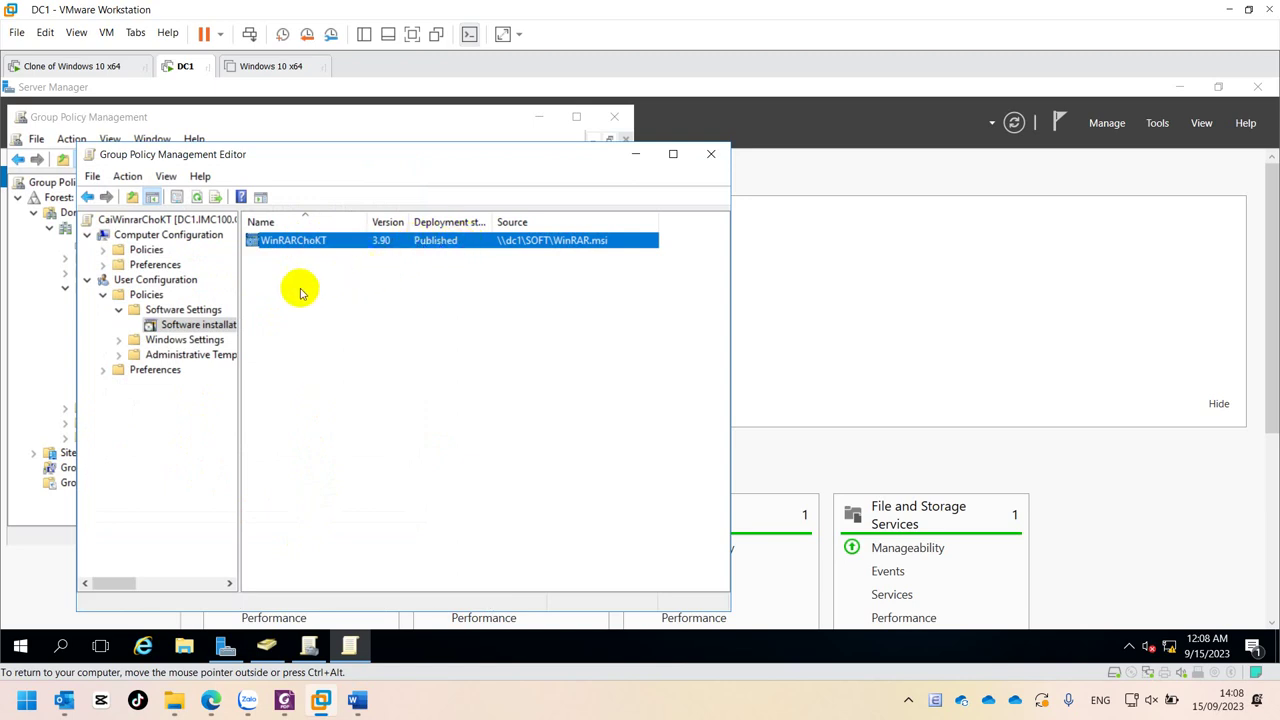
pyautogui.moveTo(133, 158); pyautogui.dragTo(668, 215)
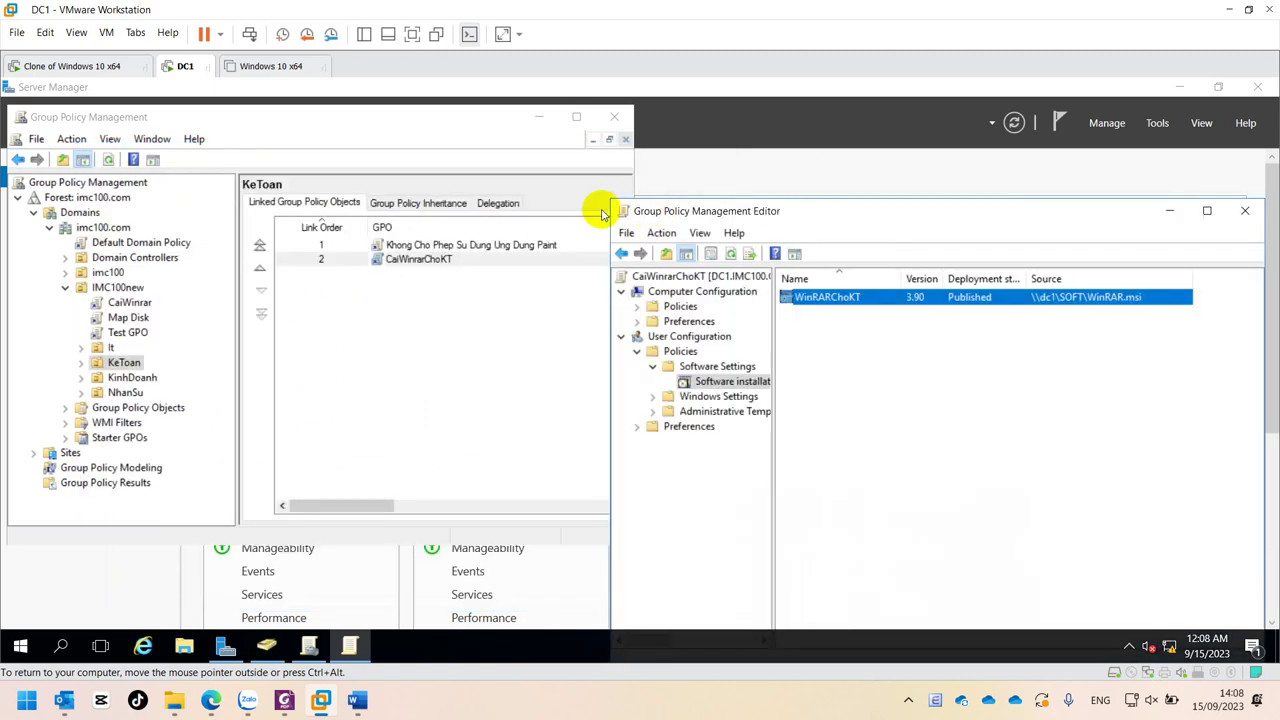
pyautogui.click(128, 317)
# - Open the CaiWinrar GPO's user Software installation list and select its WinRAR package
pyautogui.click(128, 302)
pyautogui.rightClick(128, 302)
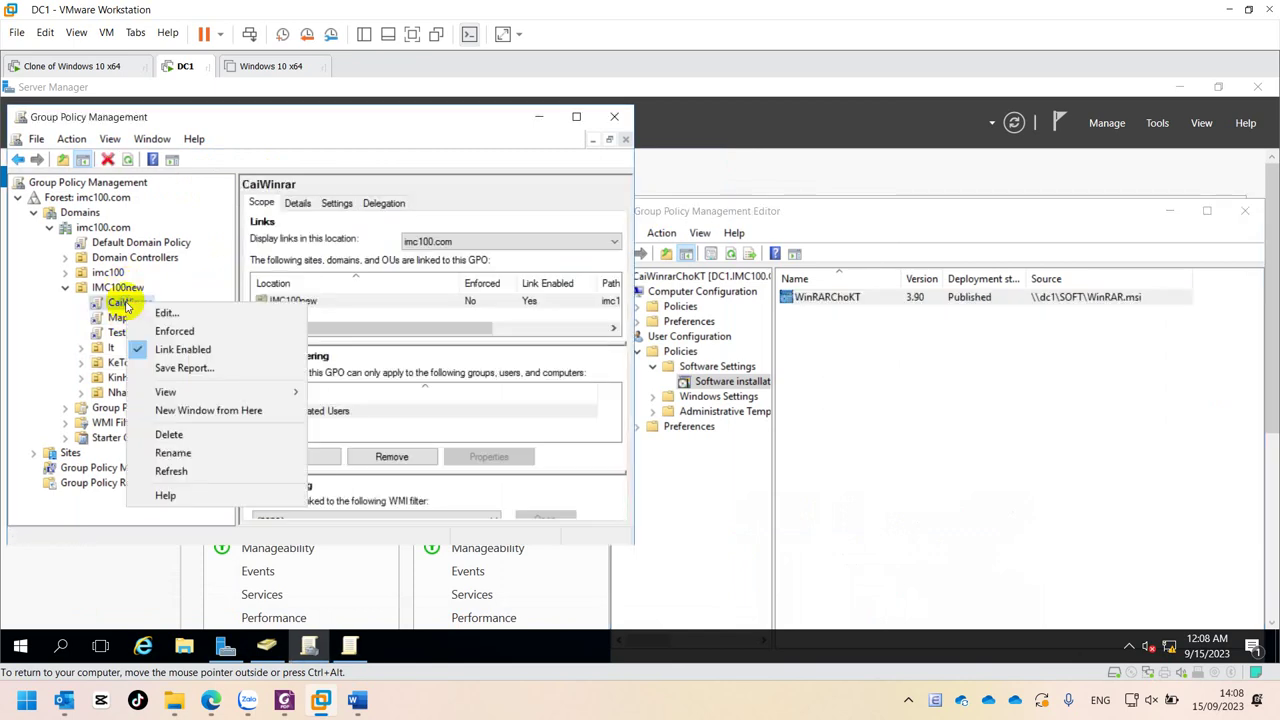
pyautogui.click(160, 311)
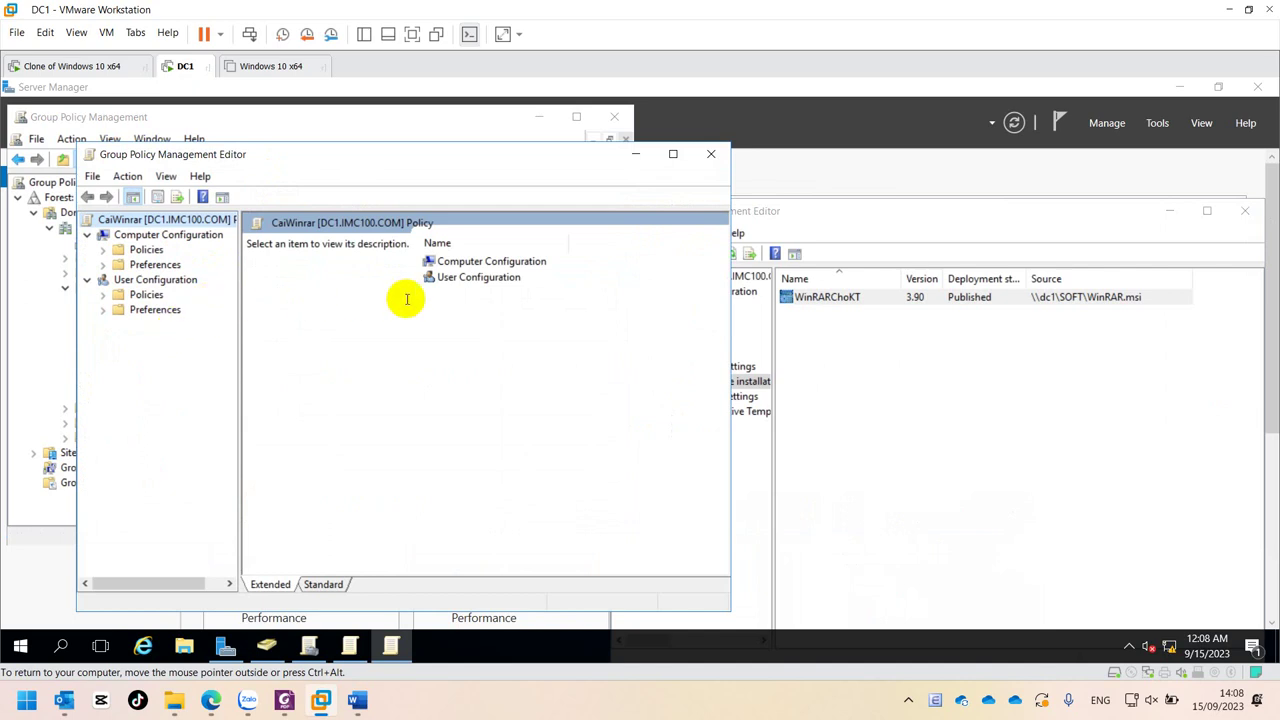
pyautogui.doubleClick(145, 294)
pyautogui.doubleClick(160, 309)
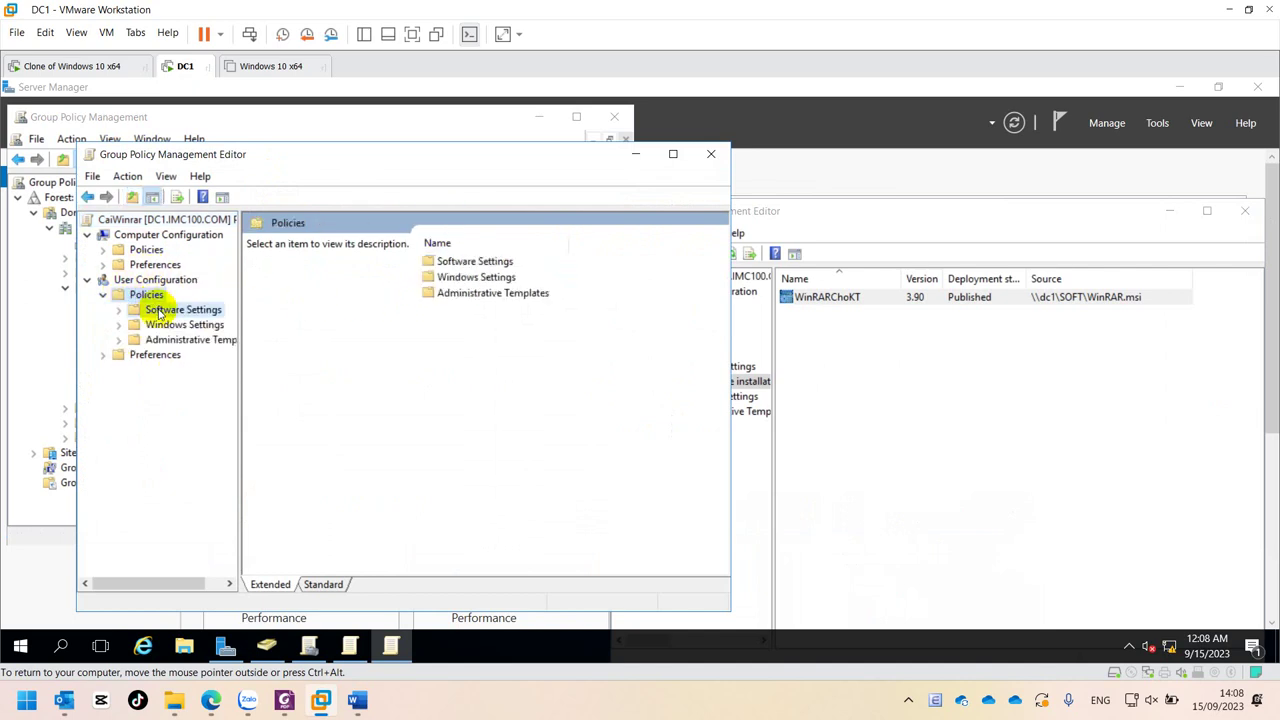
pyautogui.click(165, 324)
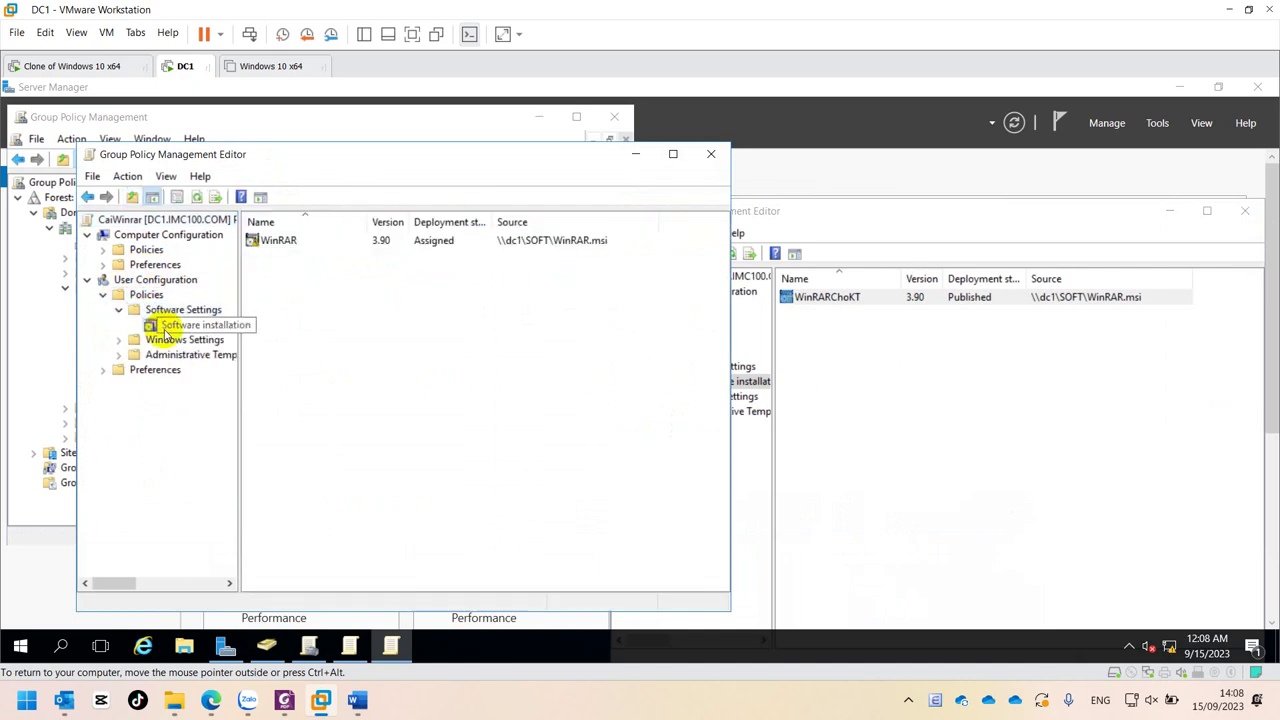
pyautogui.click(424, 242)
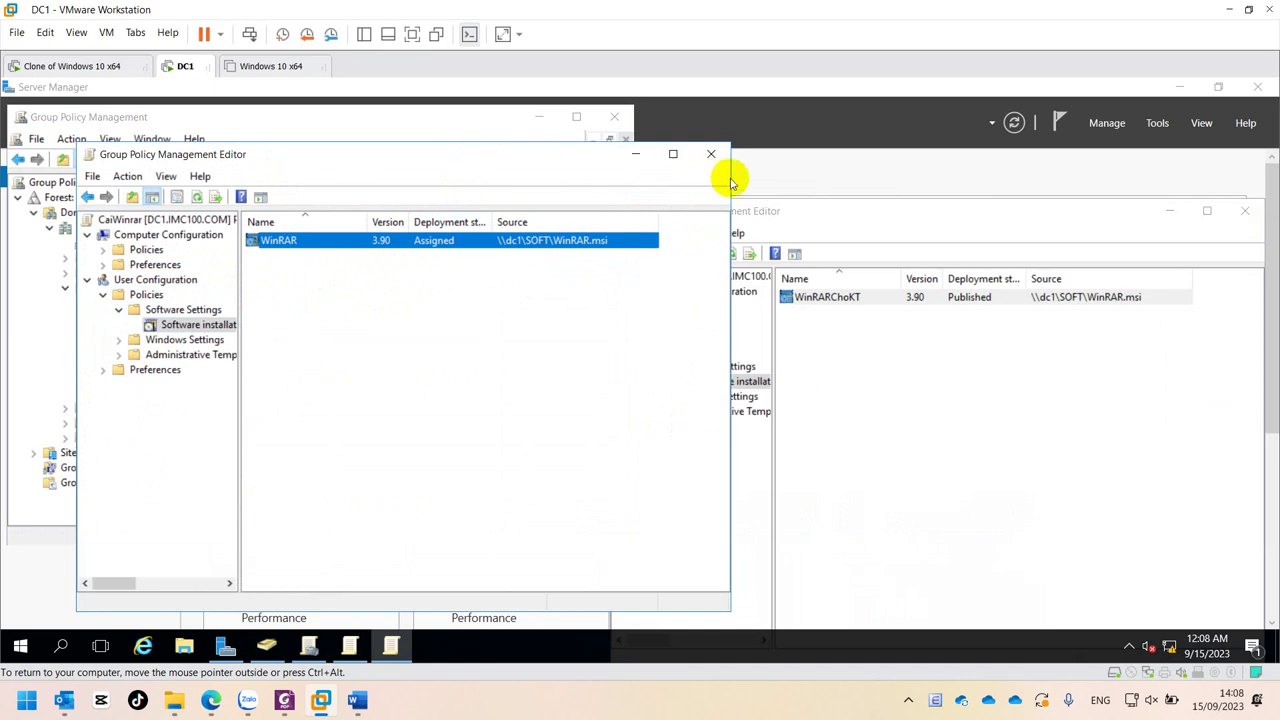
pyautogui.click(837, 194)
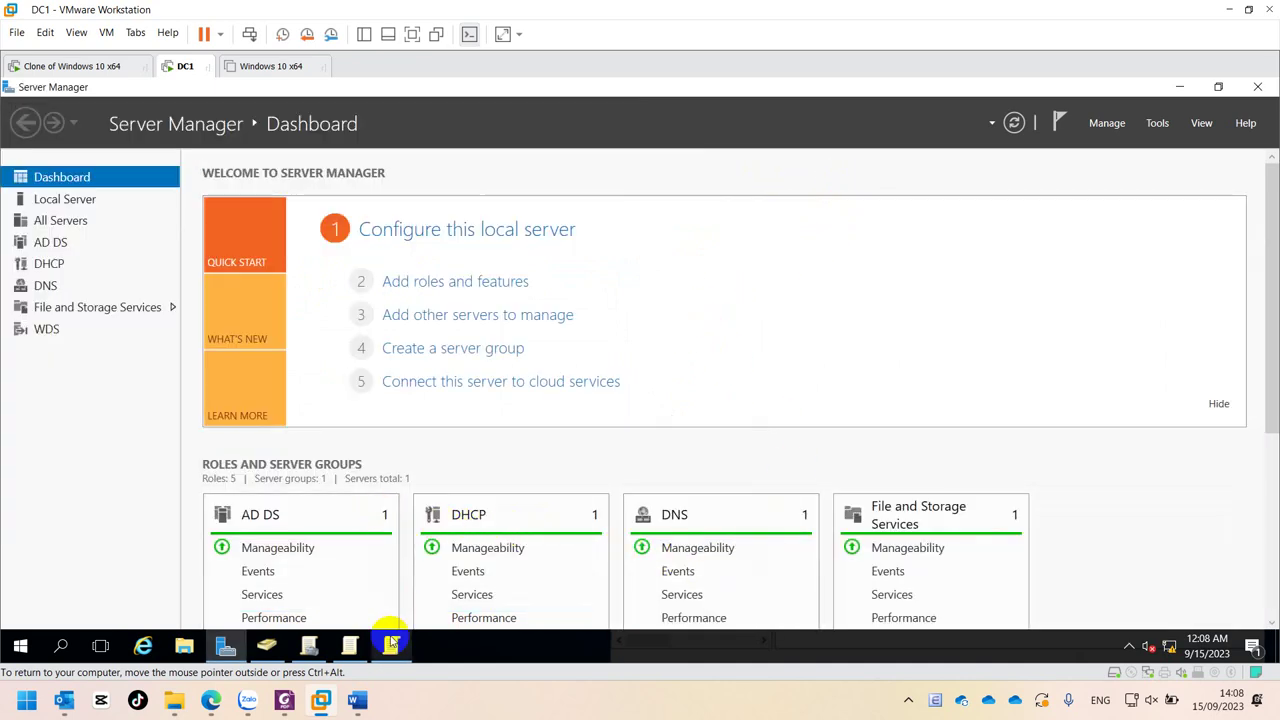
pyautogui.click(352, 645)
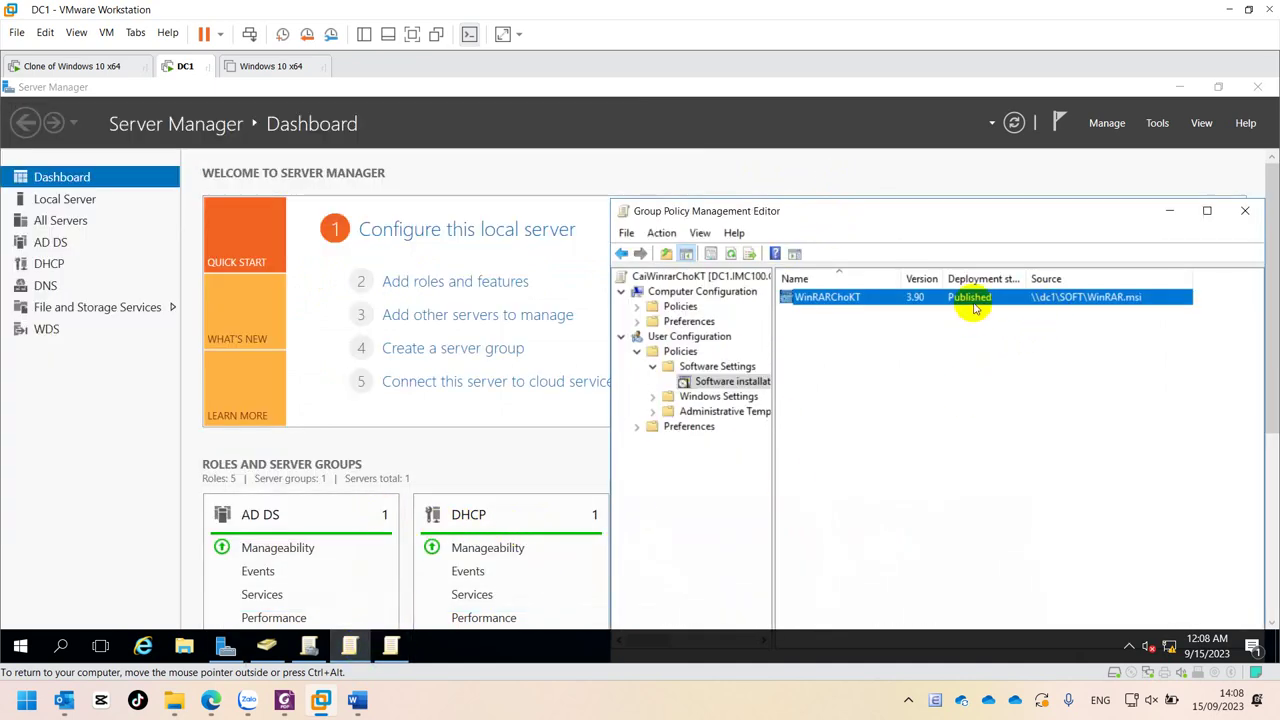
# - Run gpupdate on DC1, then switch to the Windows 10 client and open Start
pyautogui.moveTo(924, 213); pyautogui.dragTo(880, 153)
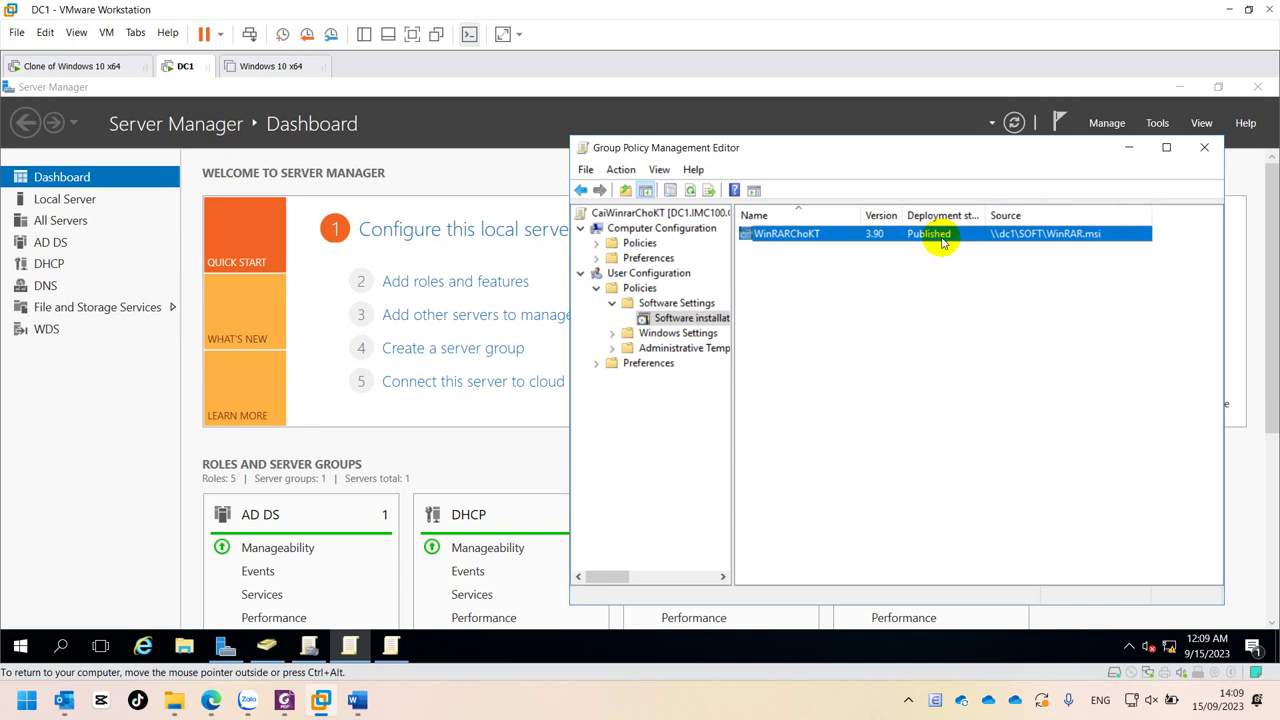
pyautogui.press('super+r')
pyautogui.click(127, 597)
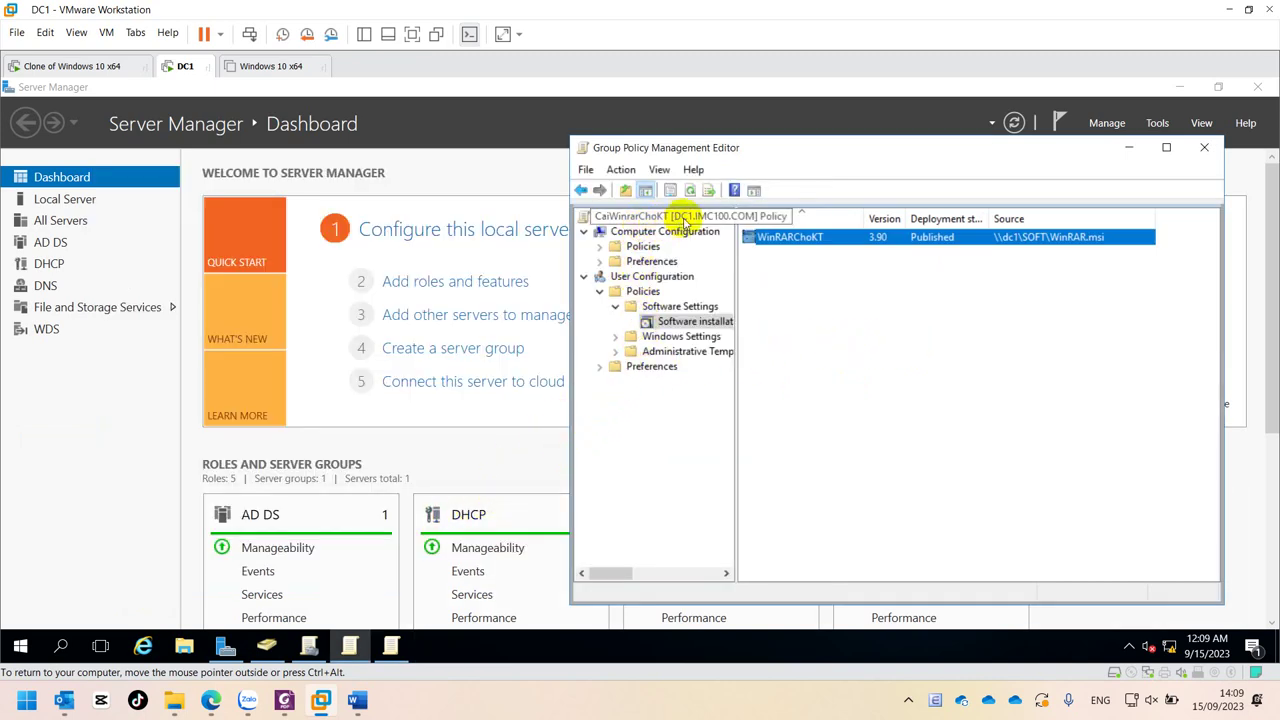
pyautogui.click(88, 66)
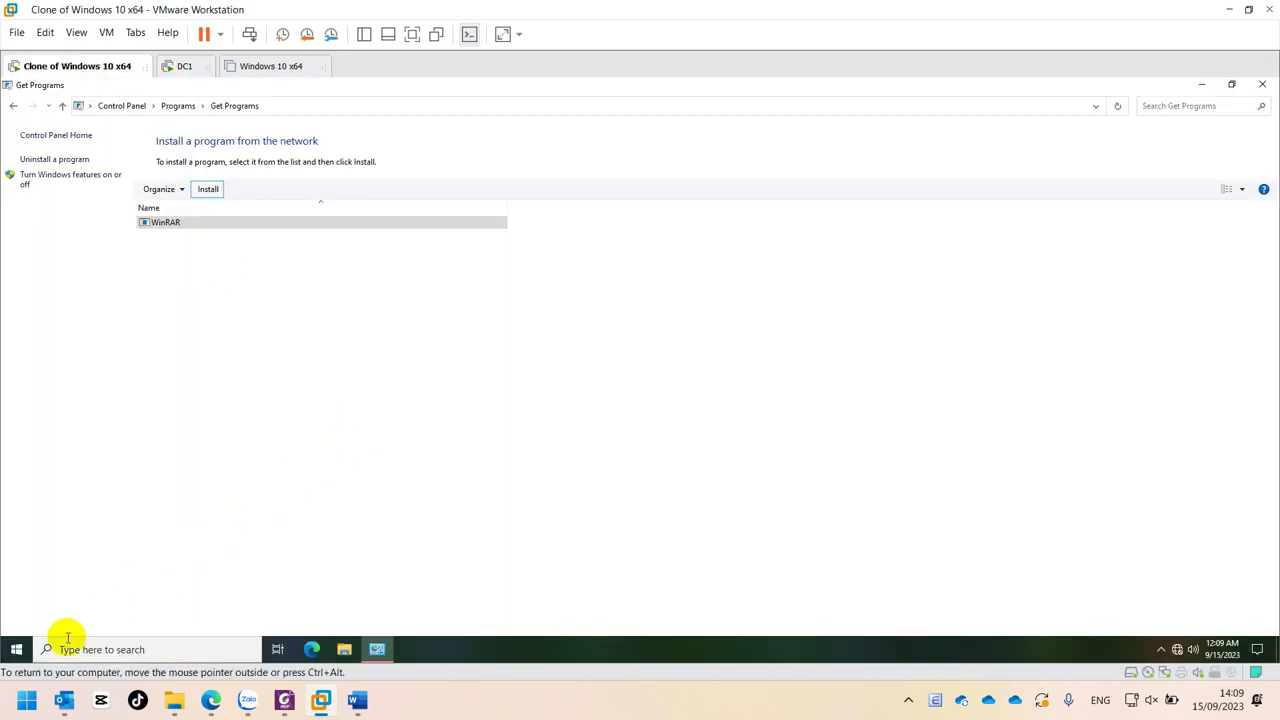
pyautogui.click(9, 655)
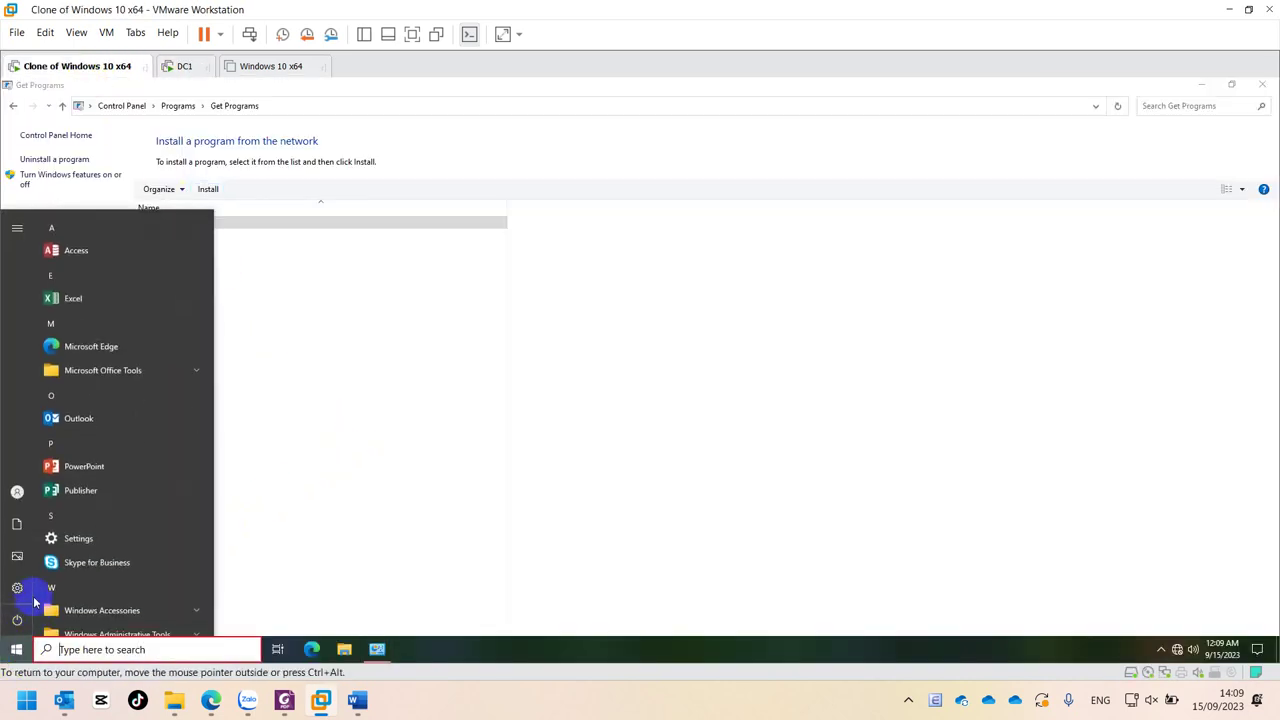
# - Sign the kt1 user out of Windows 10
pyautogui.moveTo(22, 503)
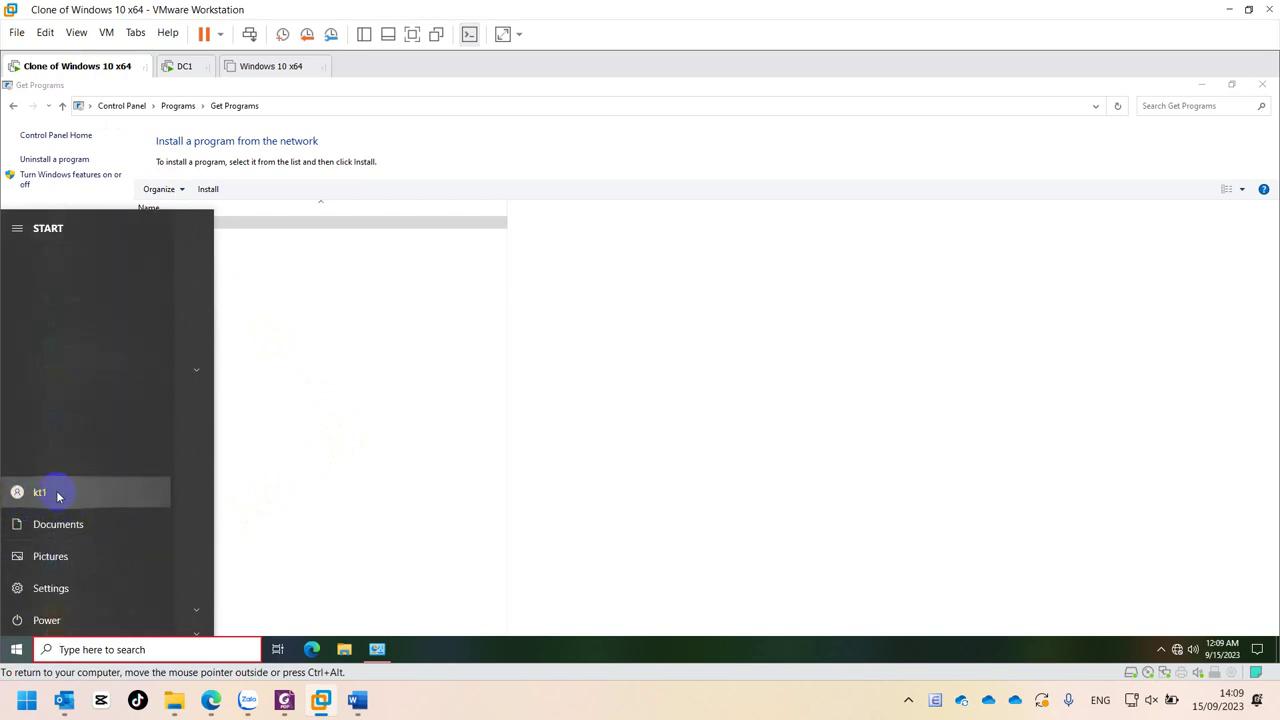
pyautogui.click(50, 492)
pyautogui.click(54, 437)
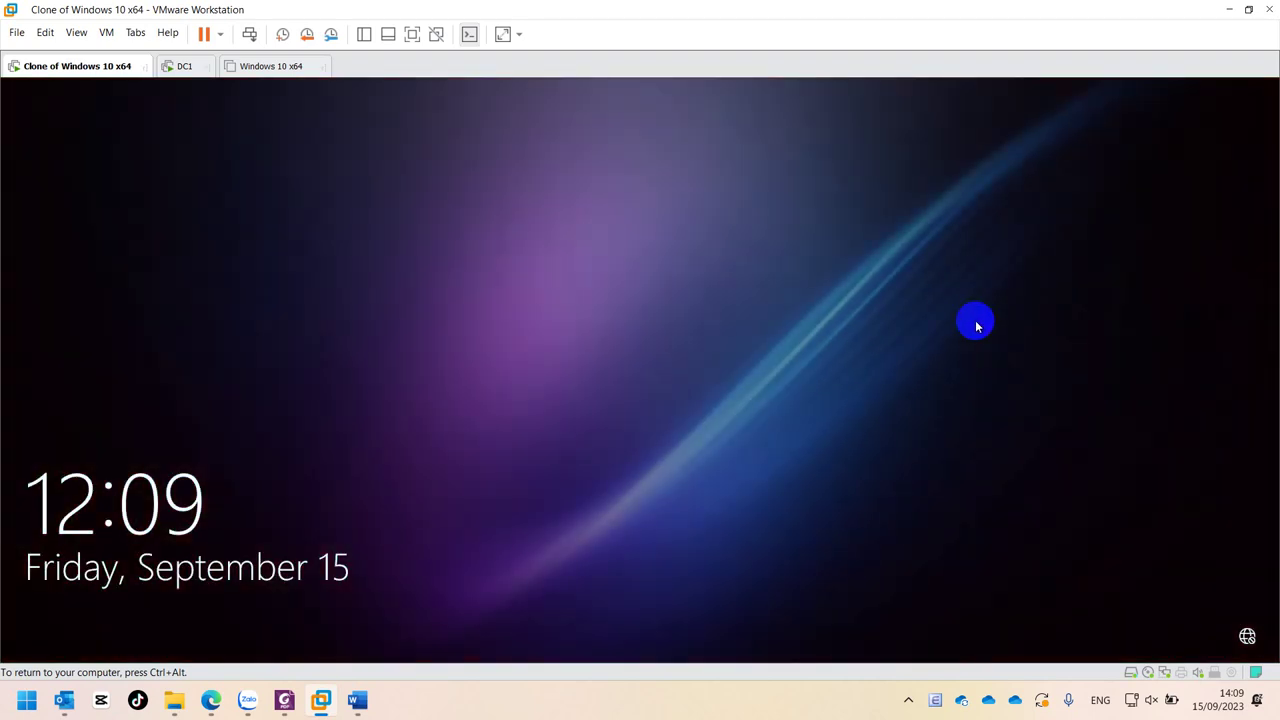
# - Sign back in as kt1 with its password, retrying after the first attempt fails
pyautogui.click(746, 402)
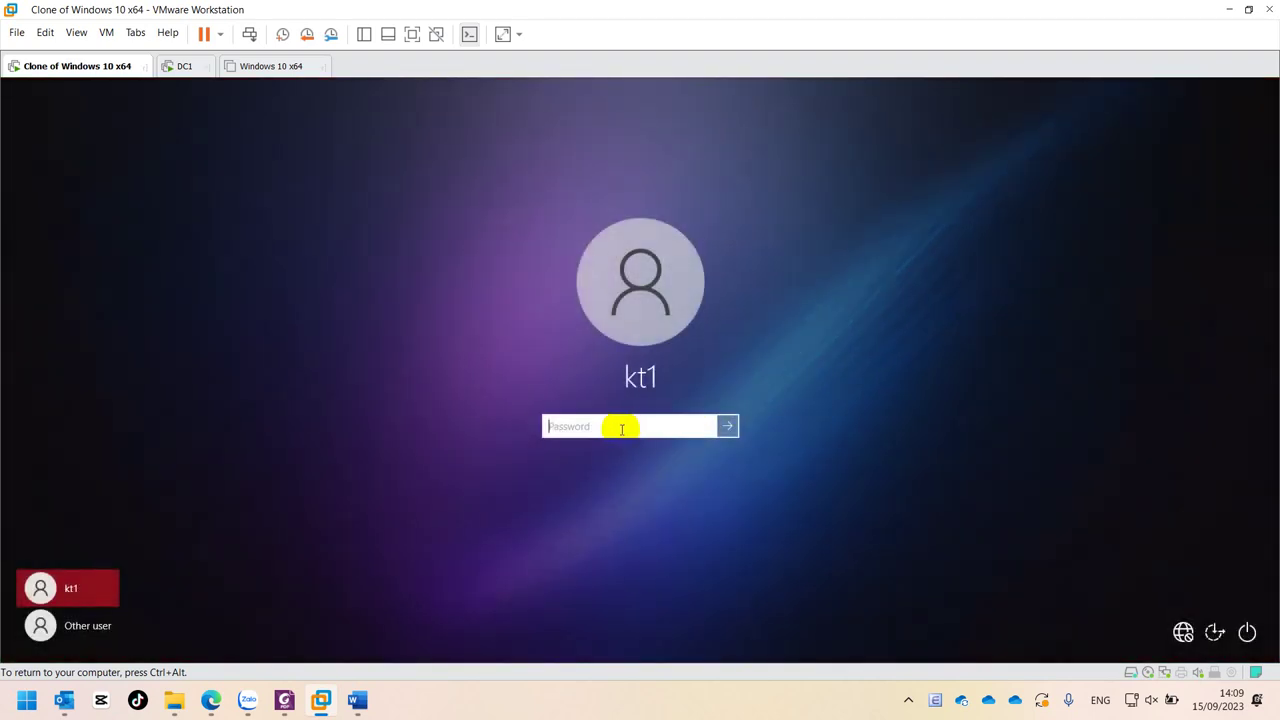
pyautogui.press('Return')
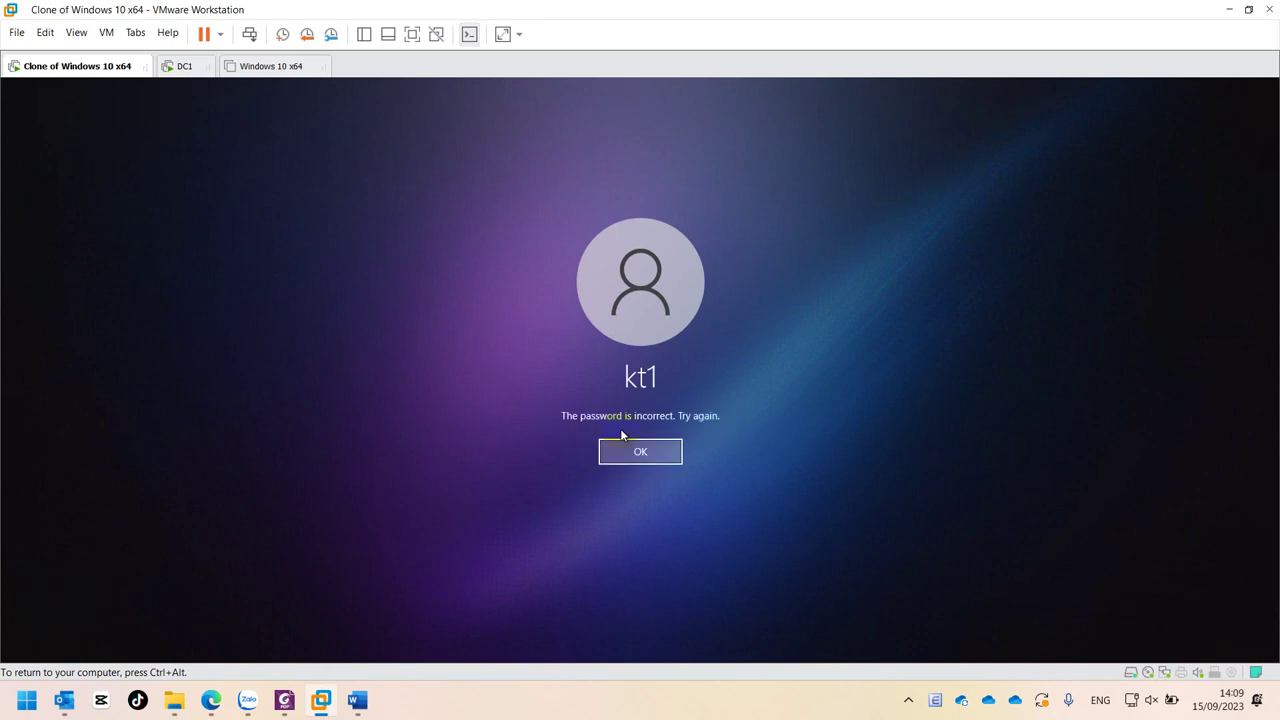
pyautogui.click(620, 451)
pyautogui.click(597, 423)
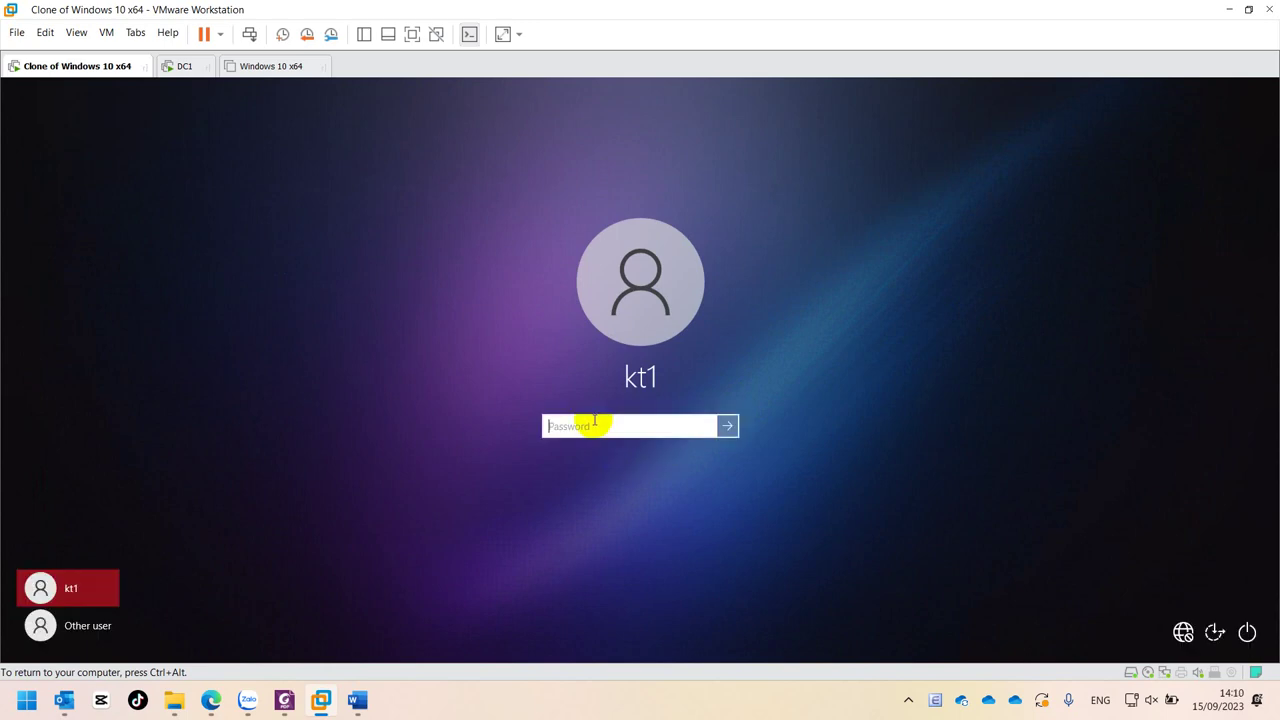
pyautogui.press('Return')
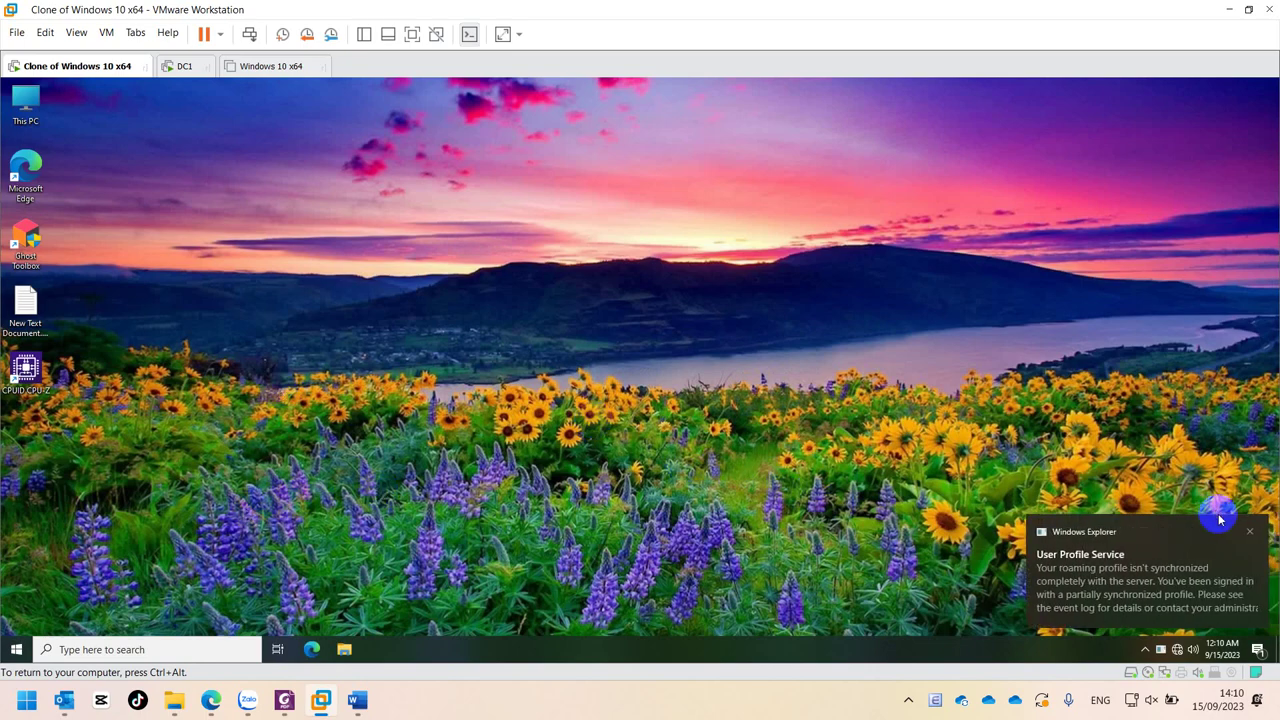
# - Dismiss the User Profile Service notice and browse the Start menu apps before closing it
pyautogui.click(1248, 534)
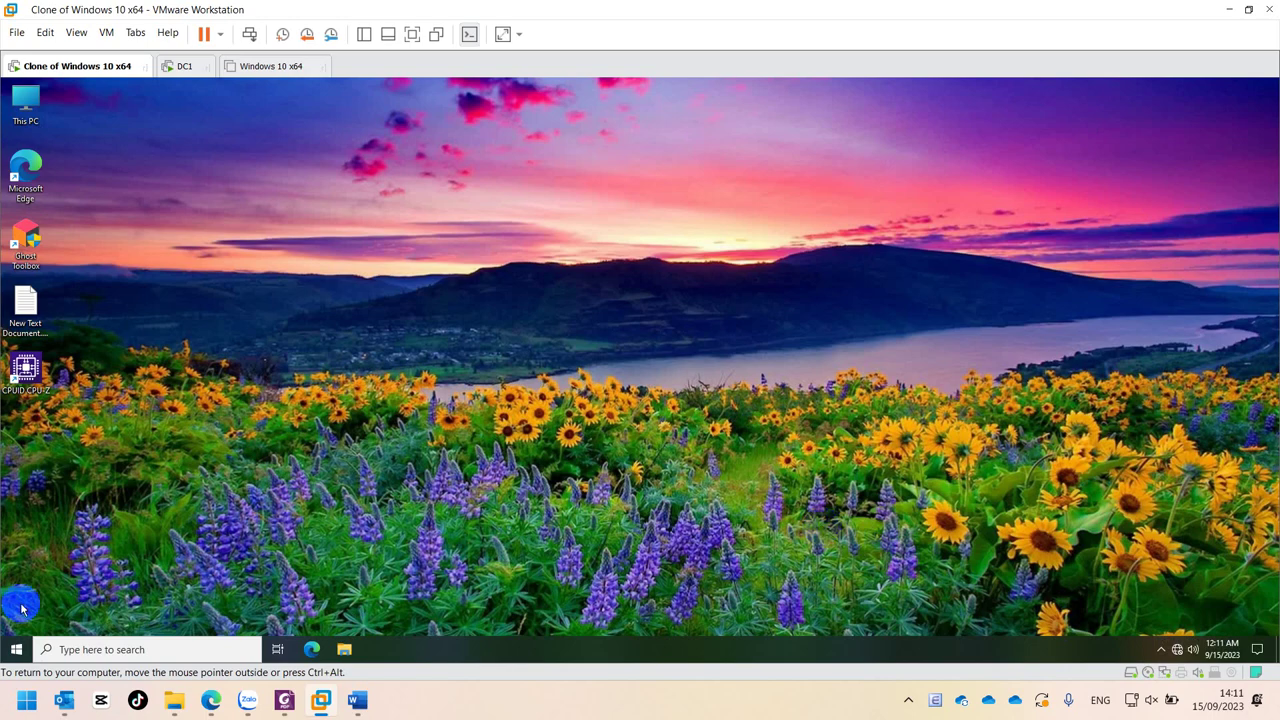
pyautogui.click(57, 615)
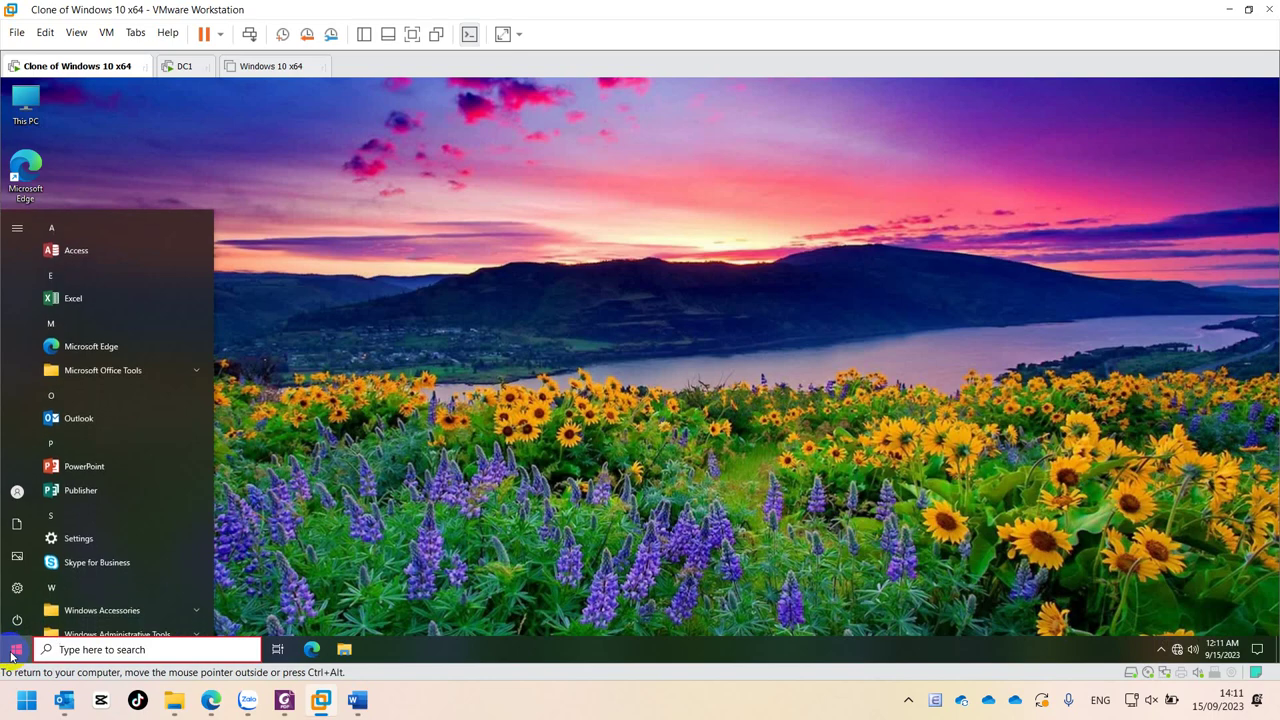
pyautogui.scroll(-3, 140, 482)
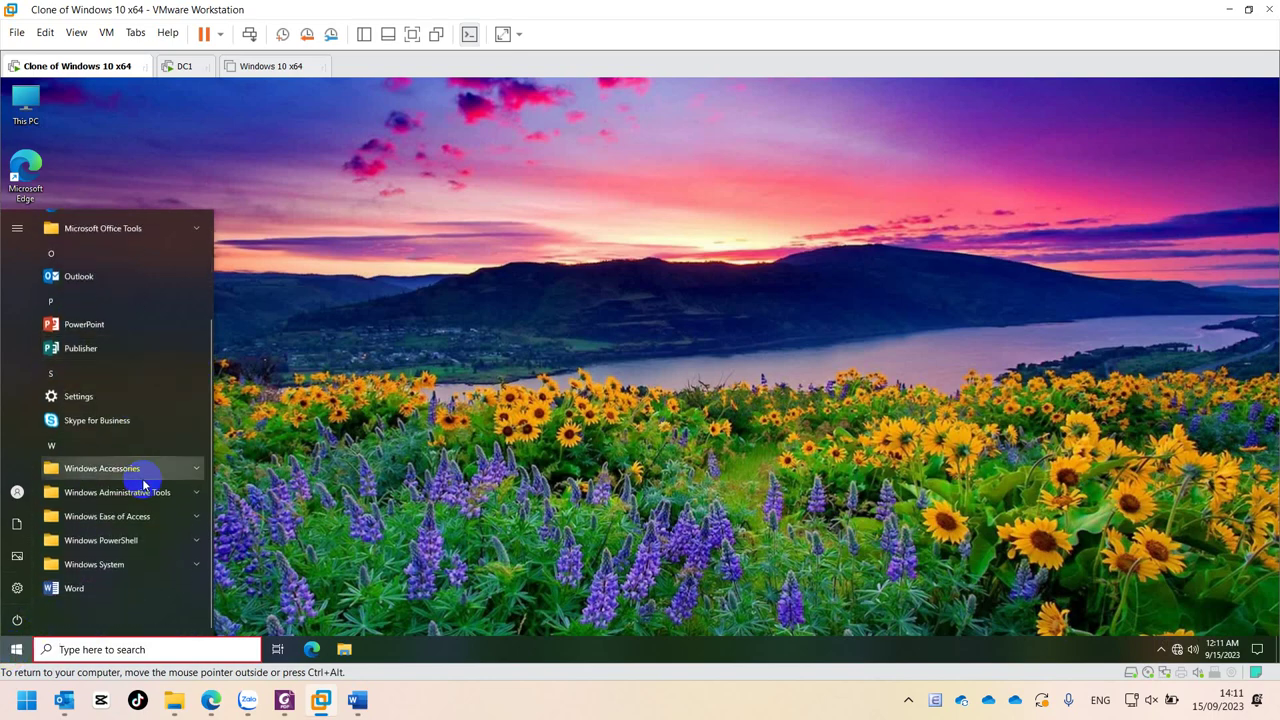
pyautogui.scroll(3, 143, 484)
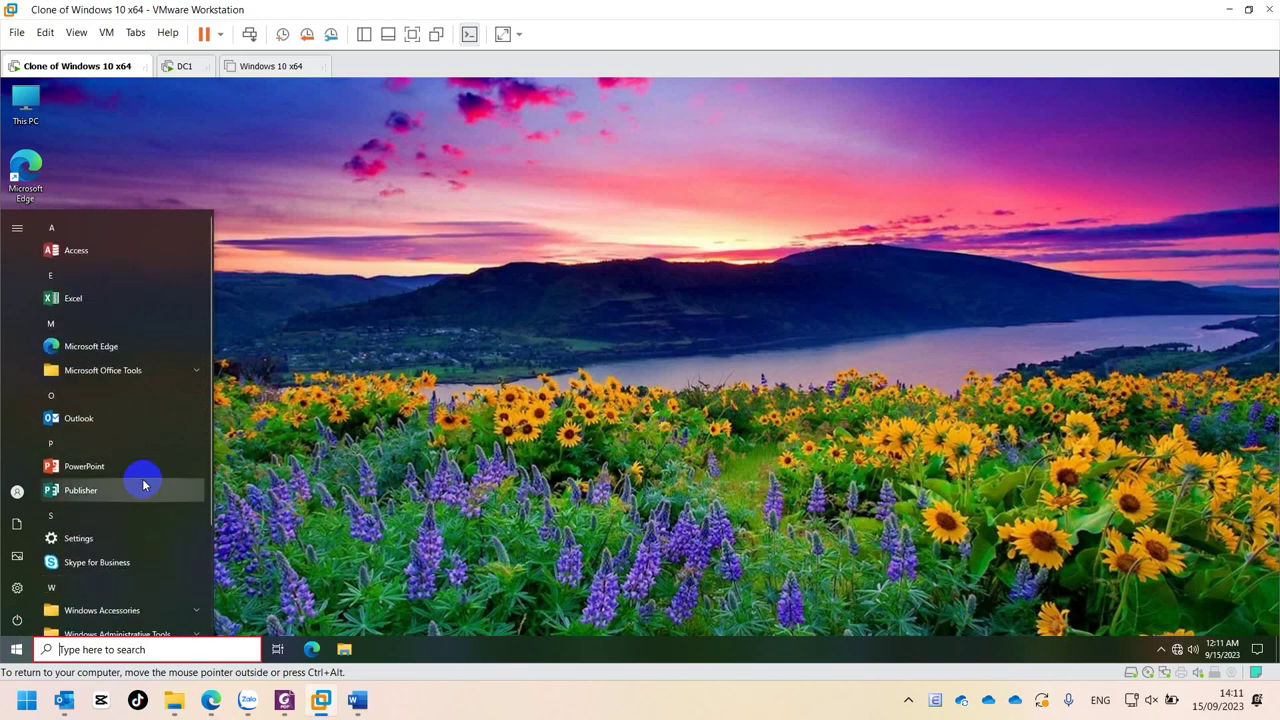
pyautogui.click(357, 326)
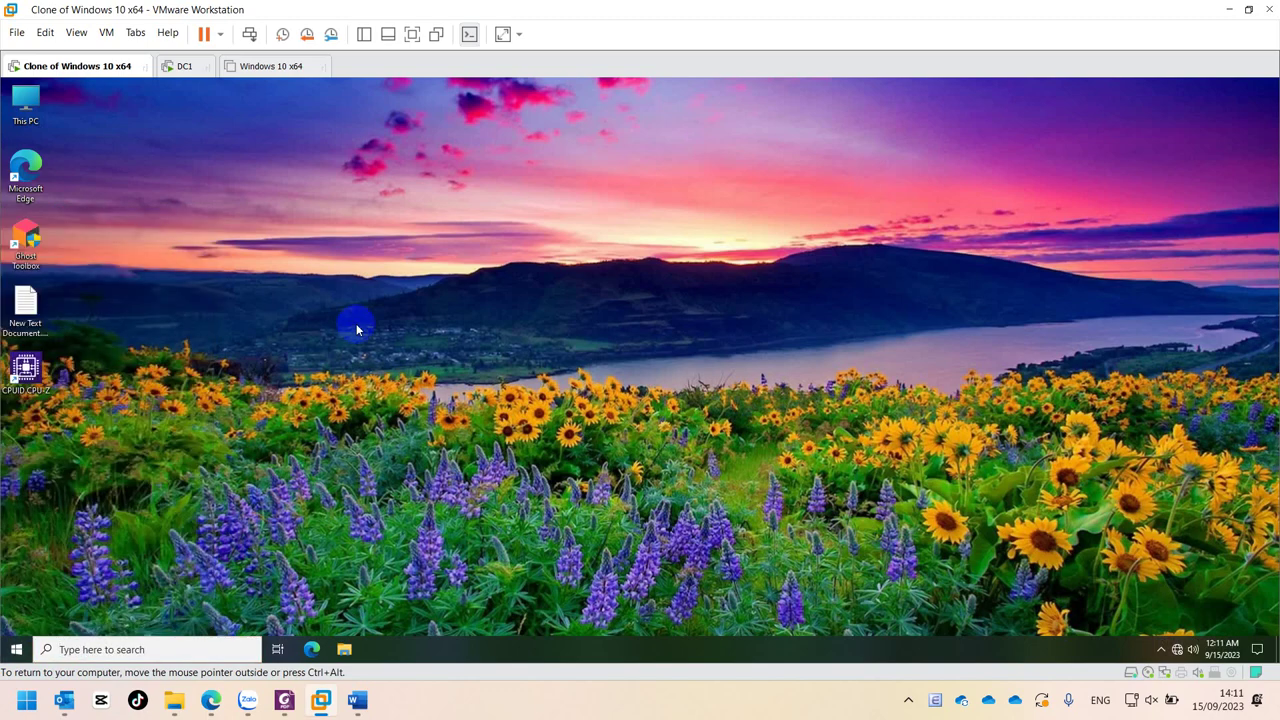
# - On DC1, verify WinRARChoKT's Deployment tab shows Published, close the editor, and return to the client
pyautogui.click(172, 67)
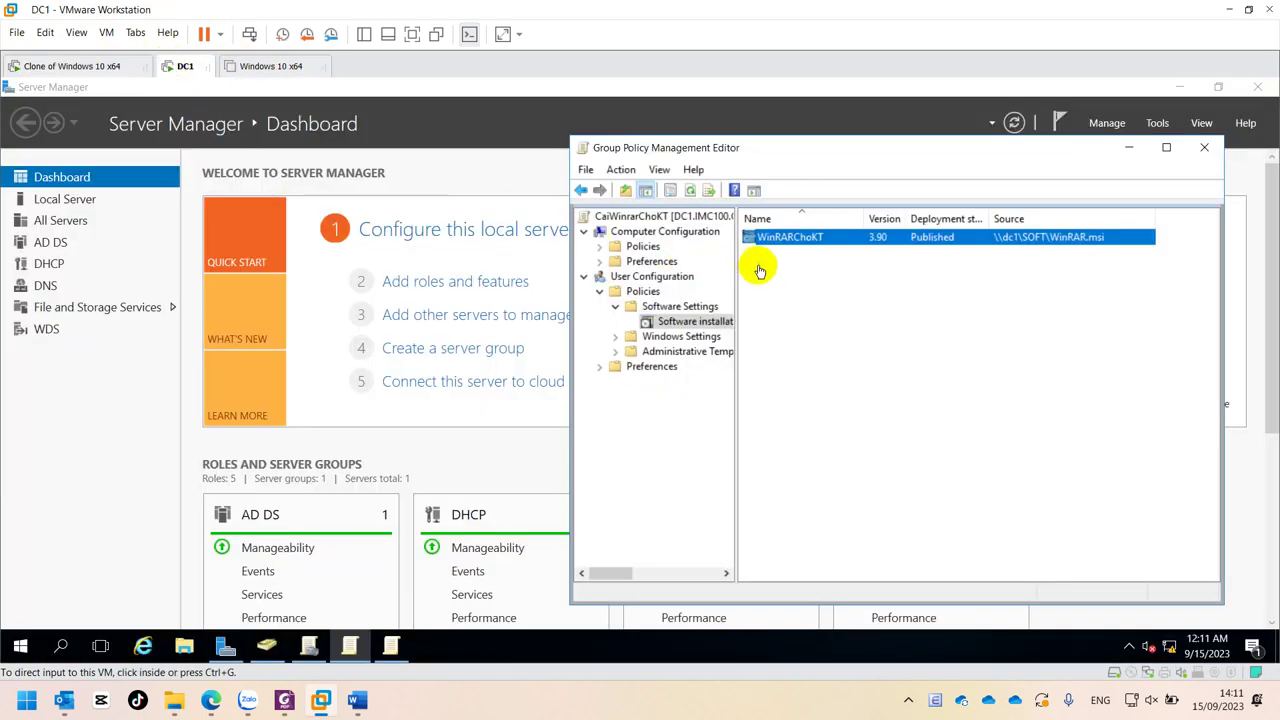
pyautogui.rightClick(880, 249)
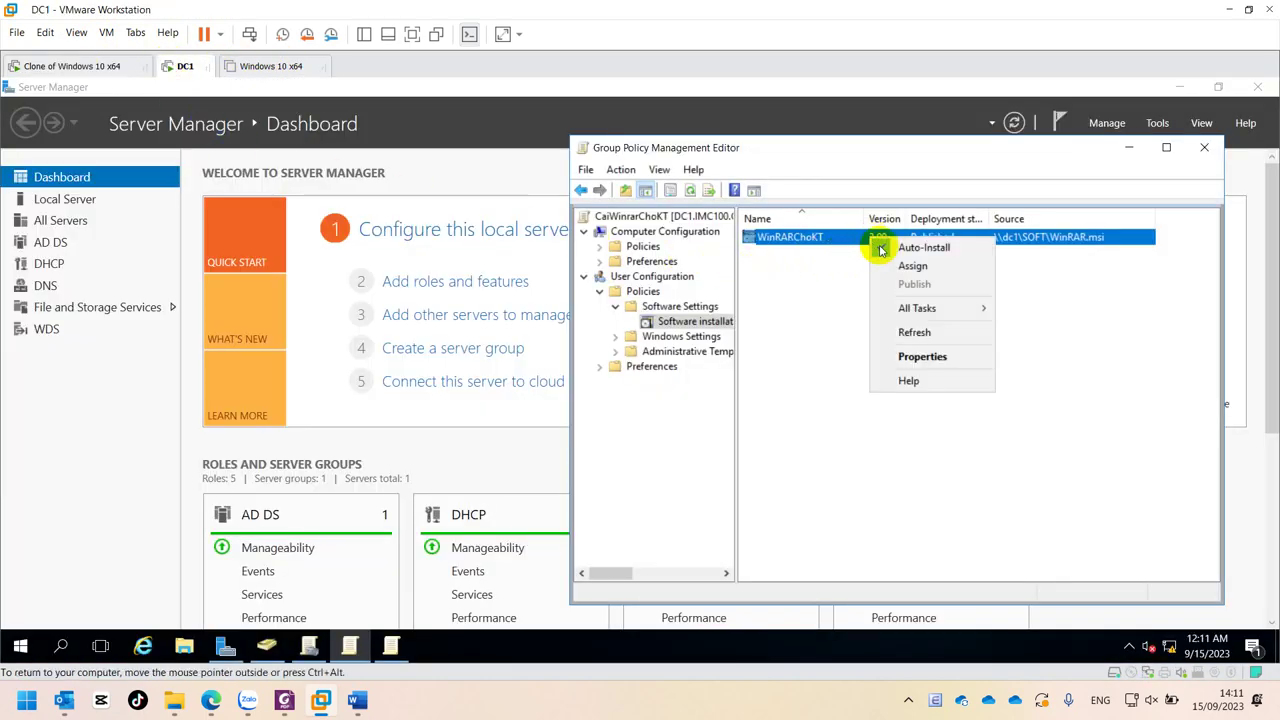
pyautogui.click(940, 354)
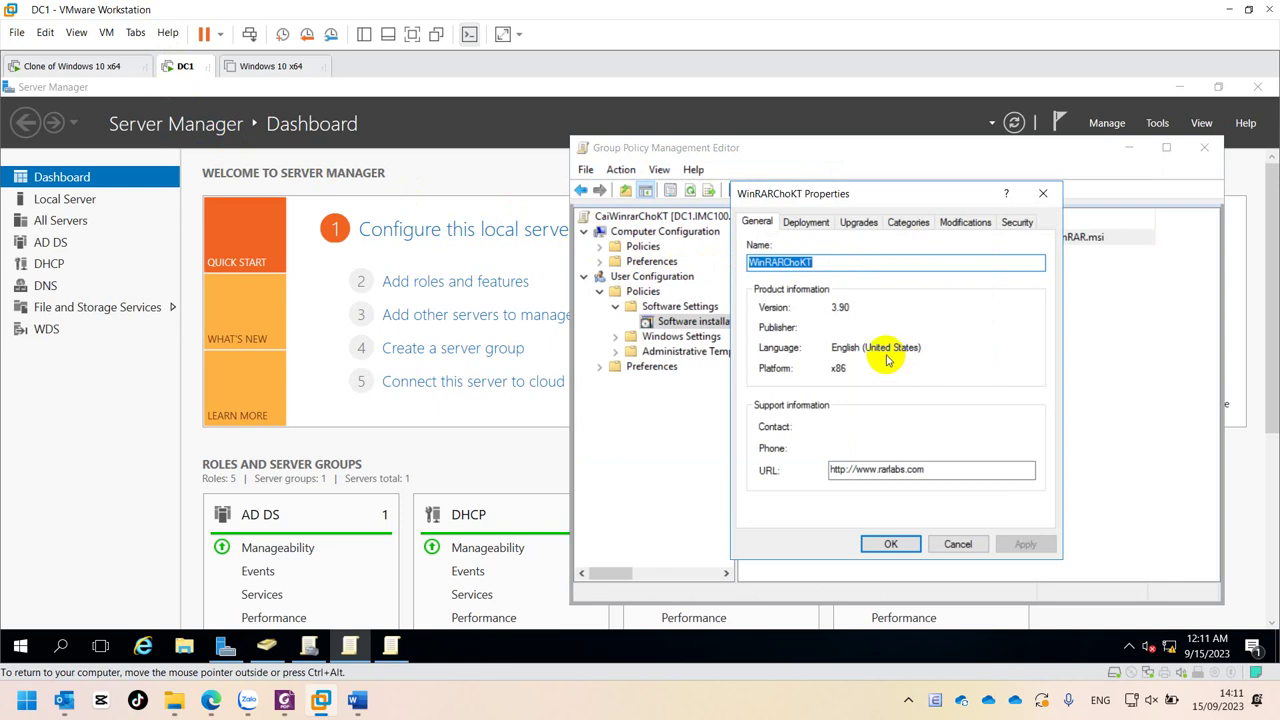
pyautogui.click(814, 223)
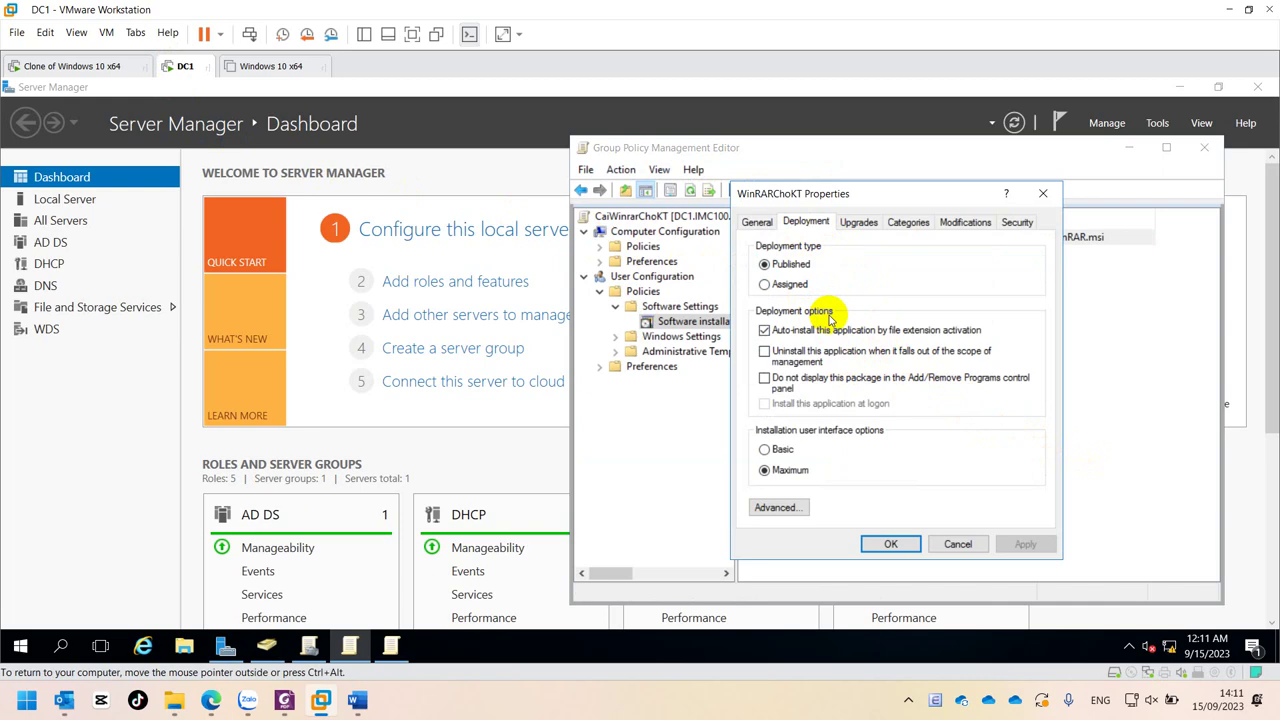
pyautogui.click(888, 544)
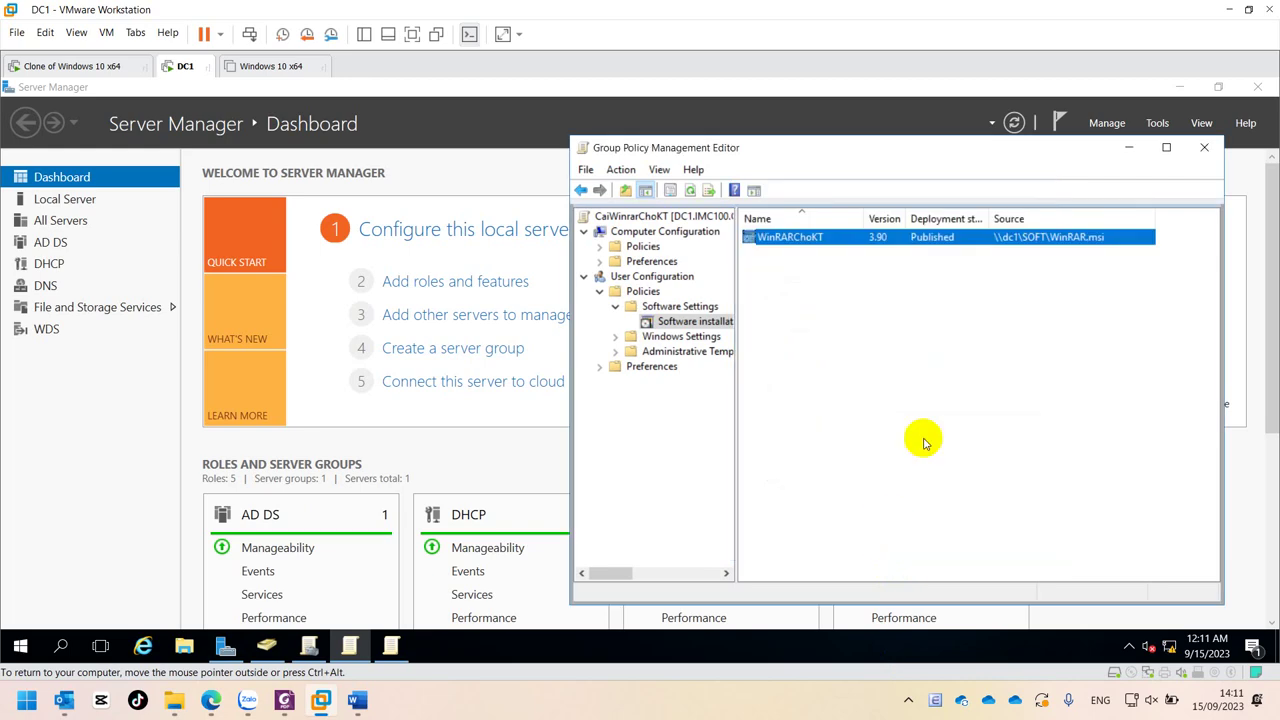
pyautogui.click(1204, 147)
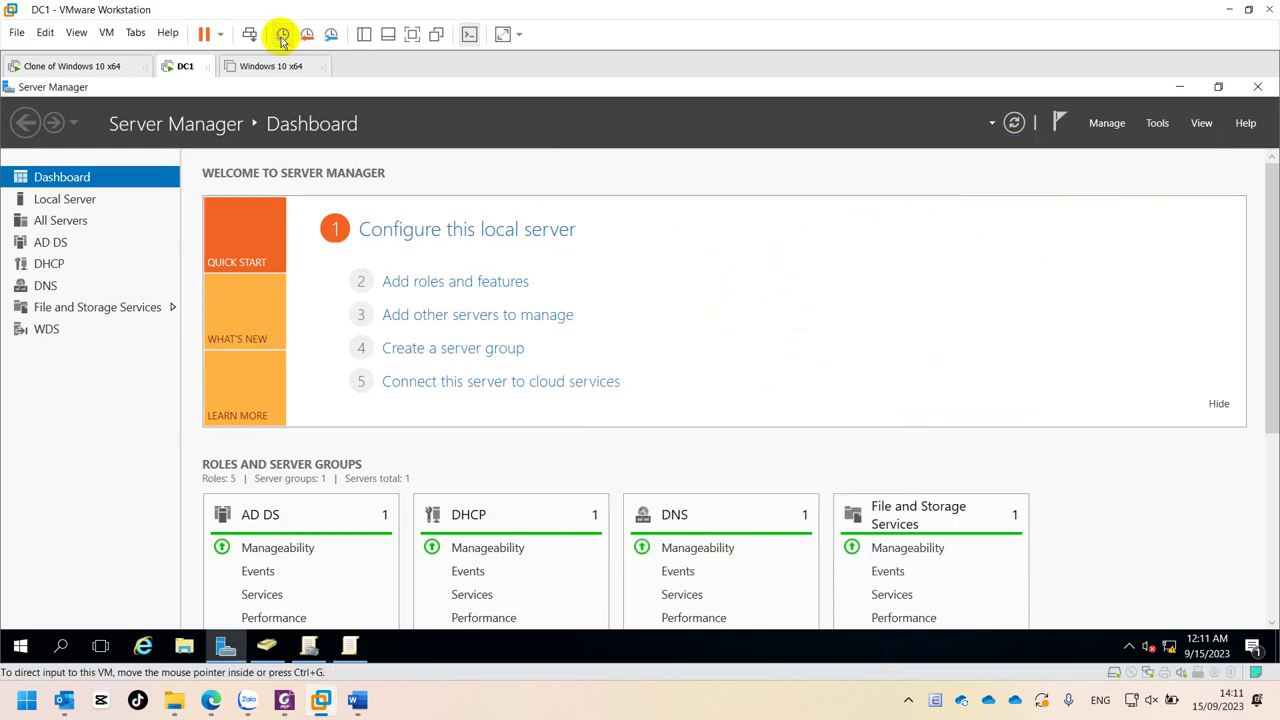
pyautogui.click(92, 66)
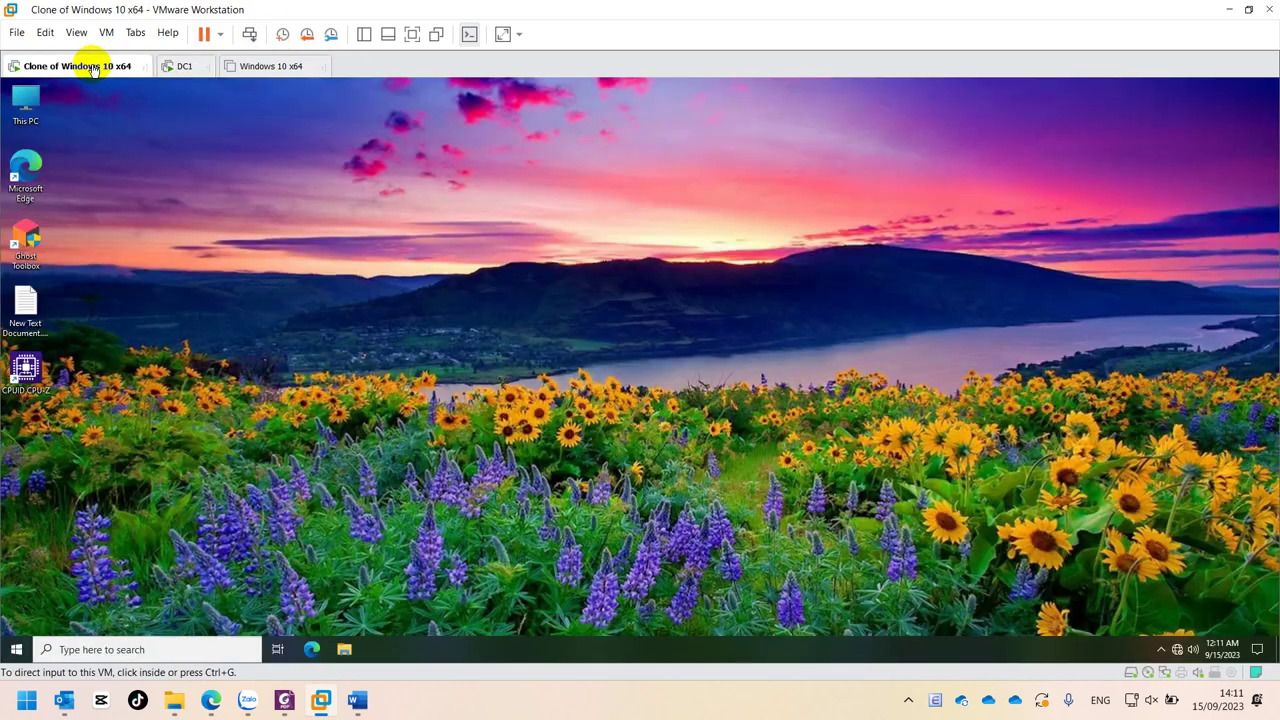
# - Search 'contr' to open Control Panel's Programs and Features
pyautogui.click(15, 652)
pyautogui.click(465, 400)
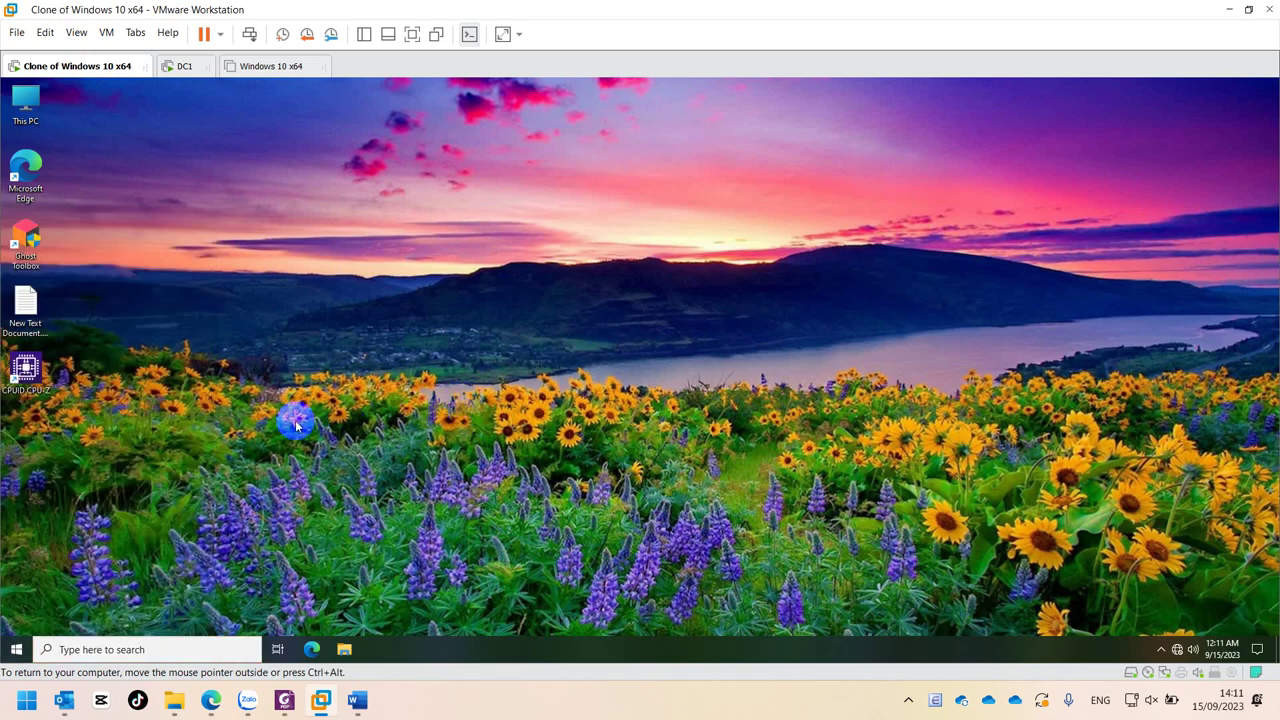
pyautogui.press('super')
pyautogui.write('cont')
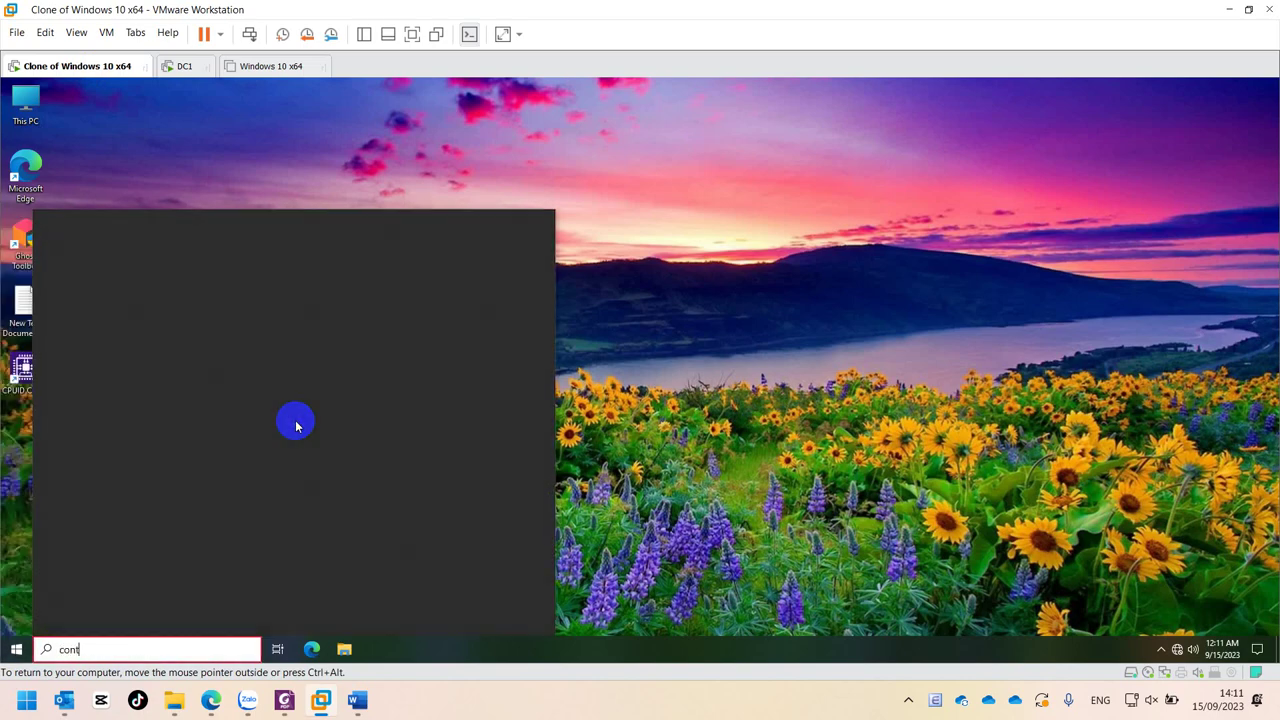
pyautogui.write('r')
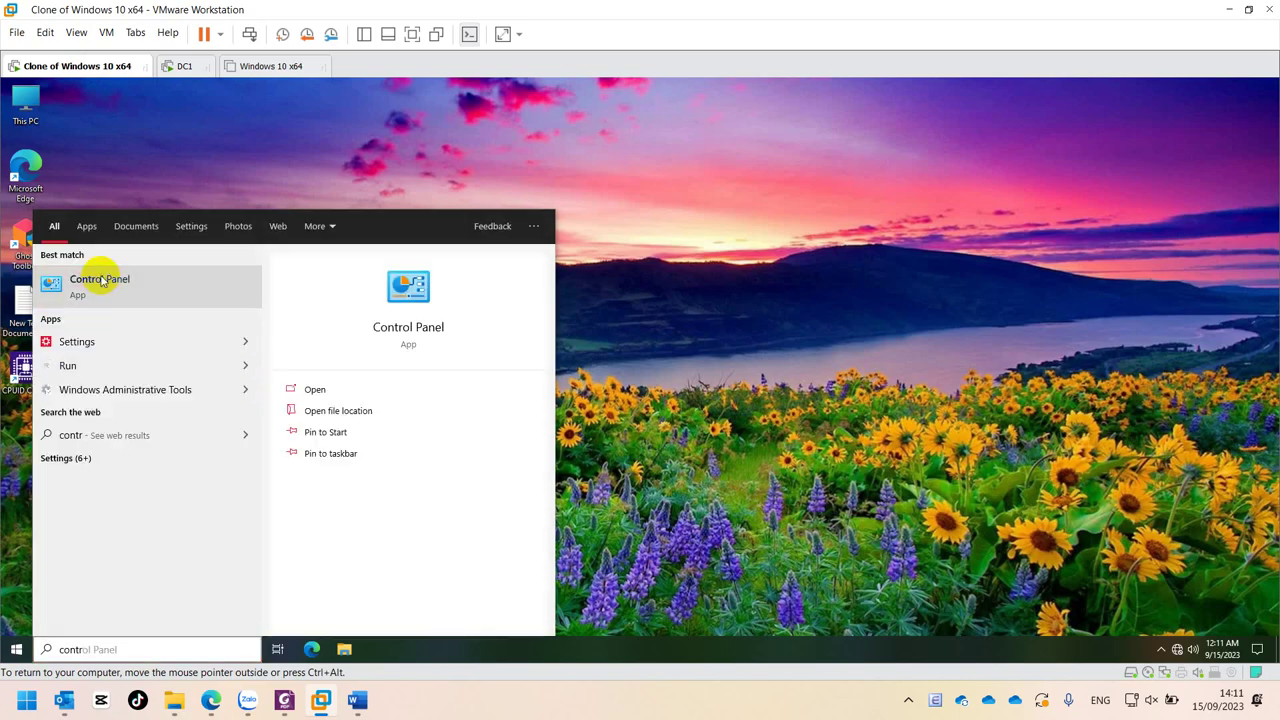
pyautogui.click(101, 281)
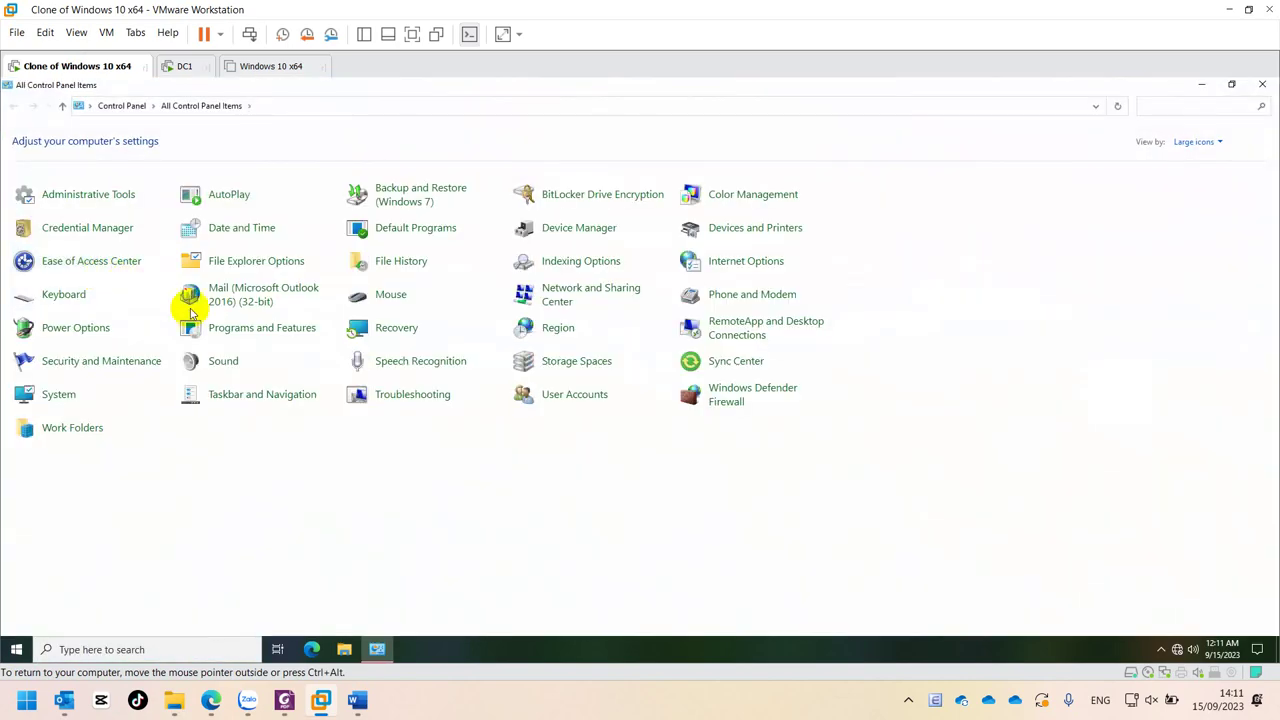
pyautogui.click(222, 334)
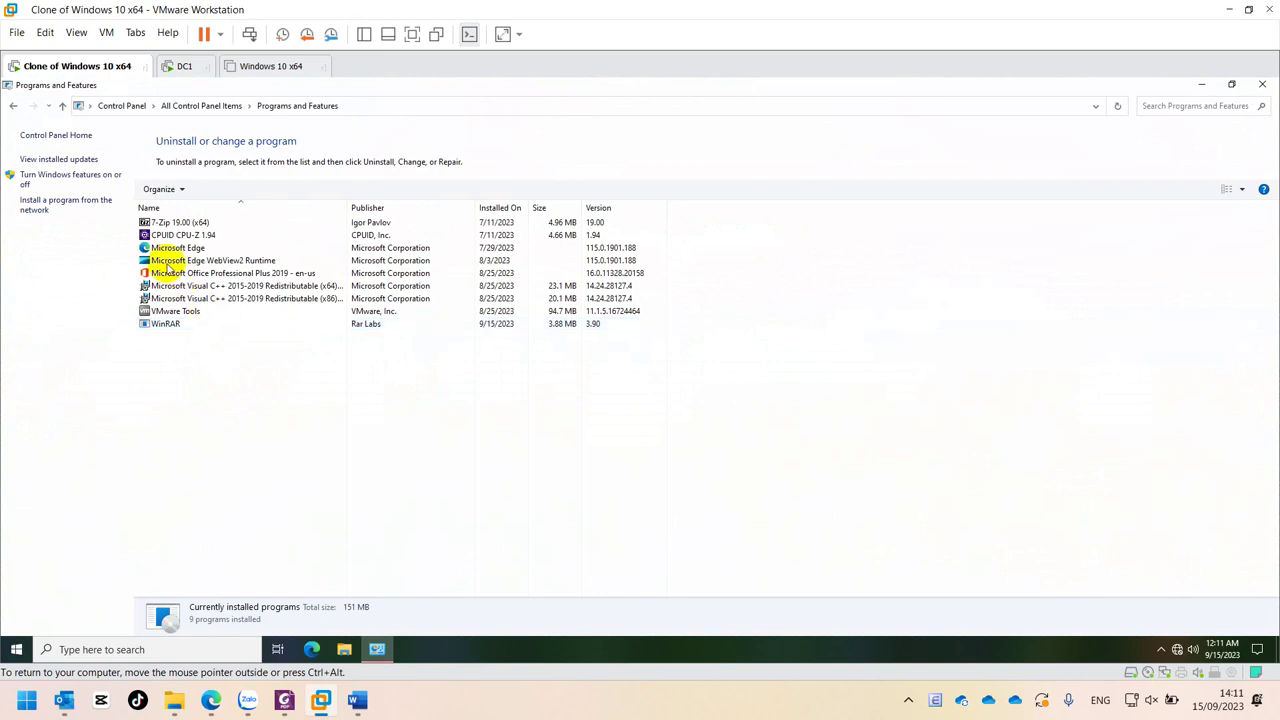
# - Check WinRAR under Install a program from the network, then select WinRAR in the installed list
pyautogui.click(45, 203)
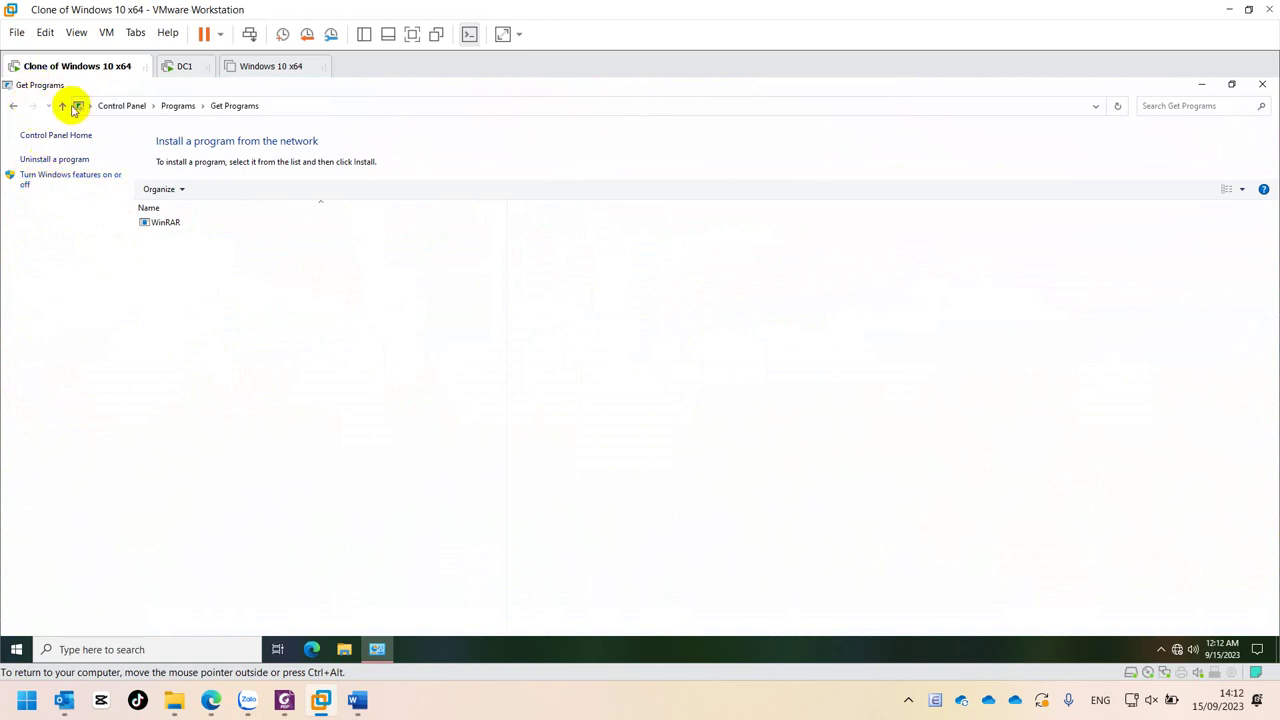
pyautogui.click(13, 105)
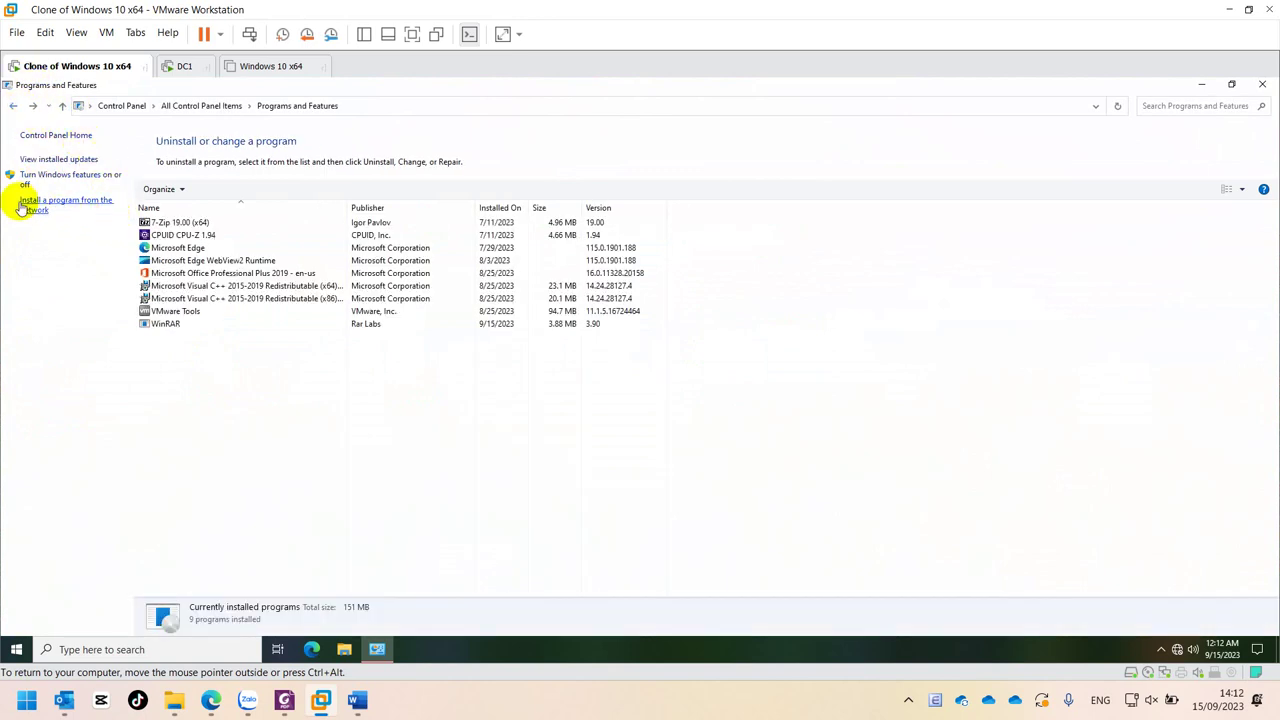
pyautogui.click(163, 325)
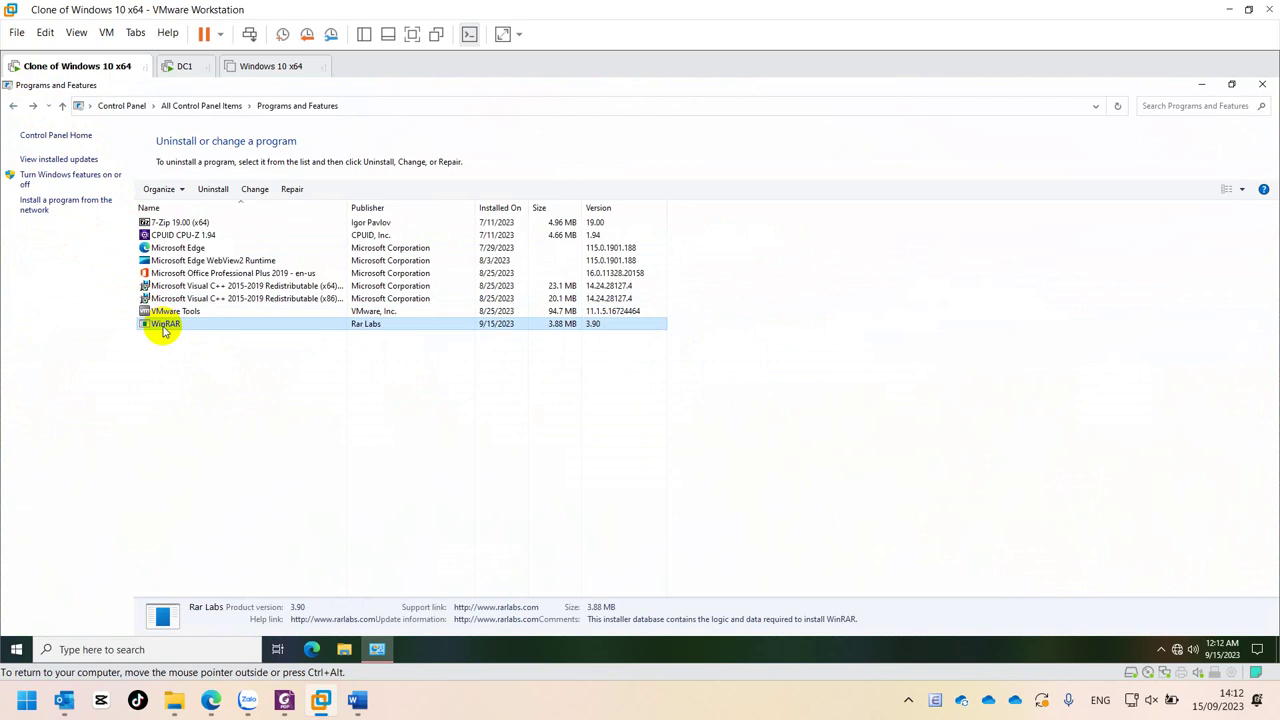
pyautogui.click(14, 648)
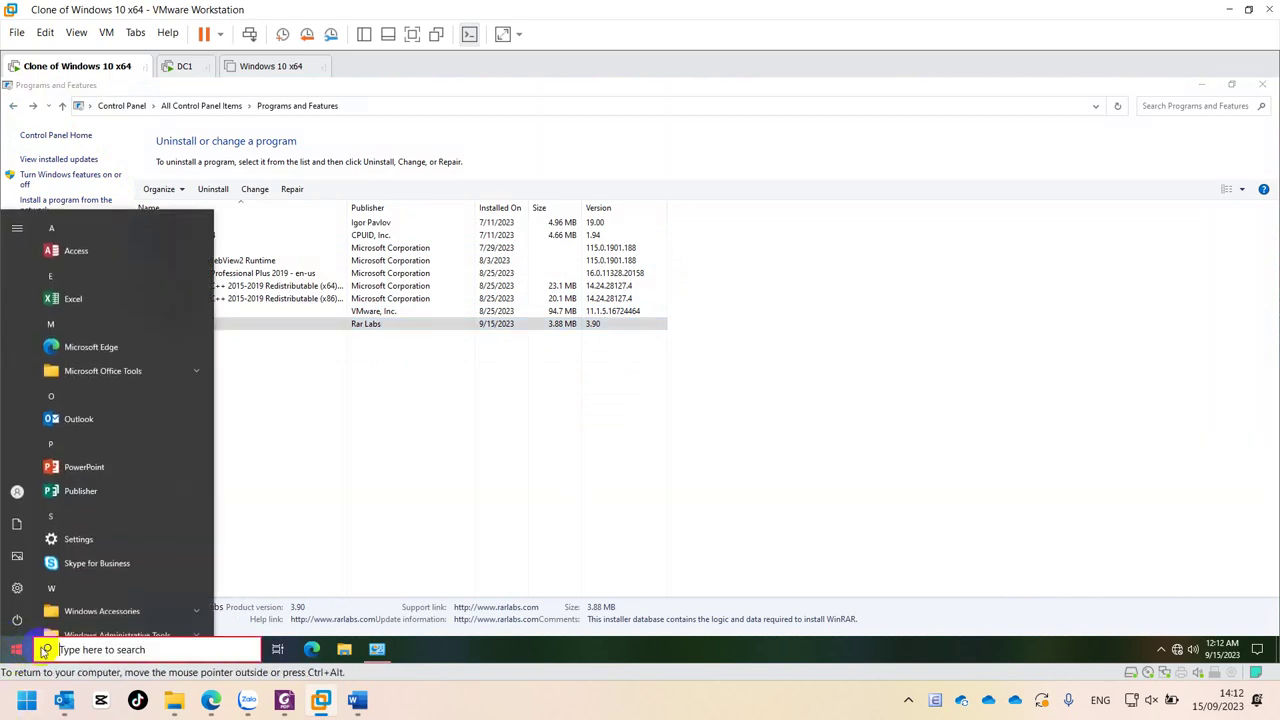
pyautogui.click(110, 650)
pyautogui.write('ww')
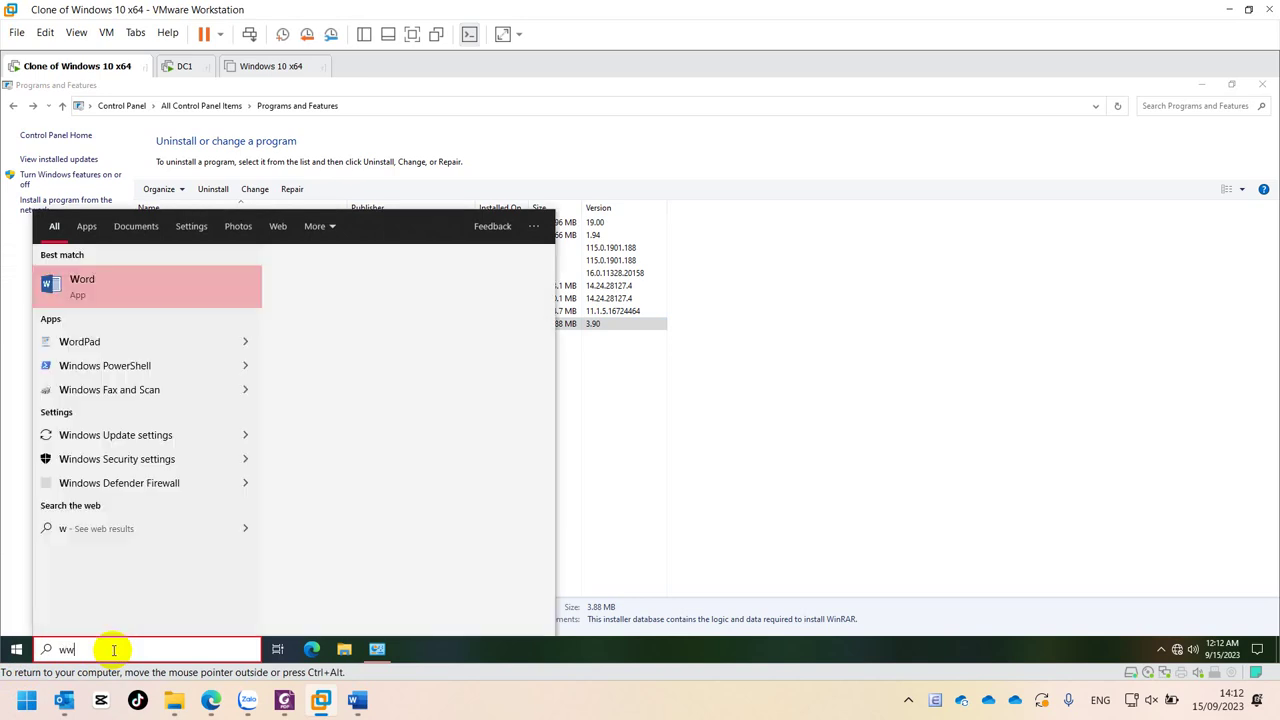
pyautogui.write('in')
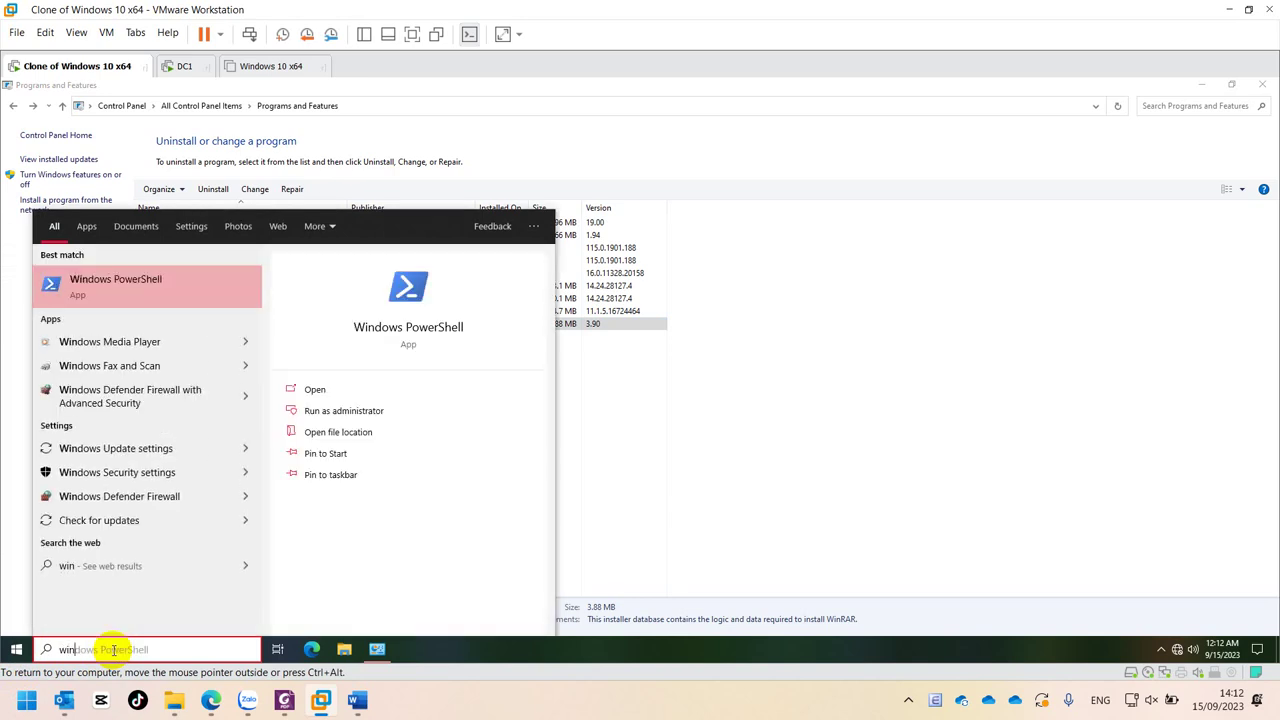
pyautogui.write('r')
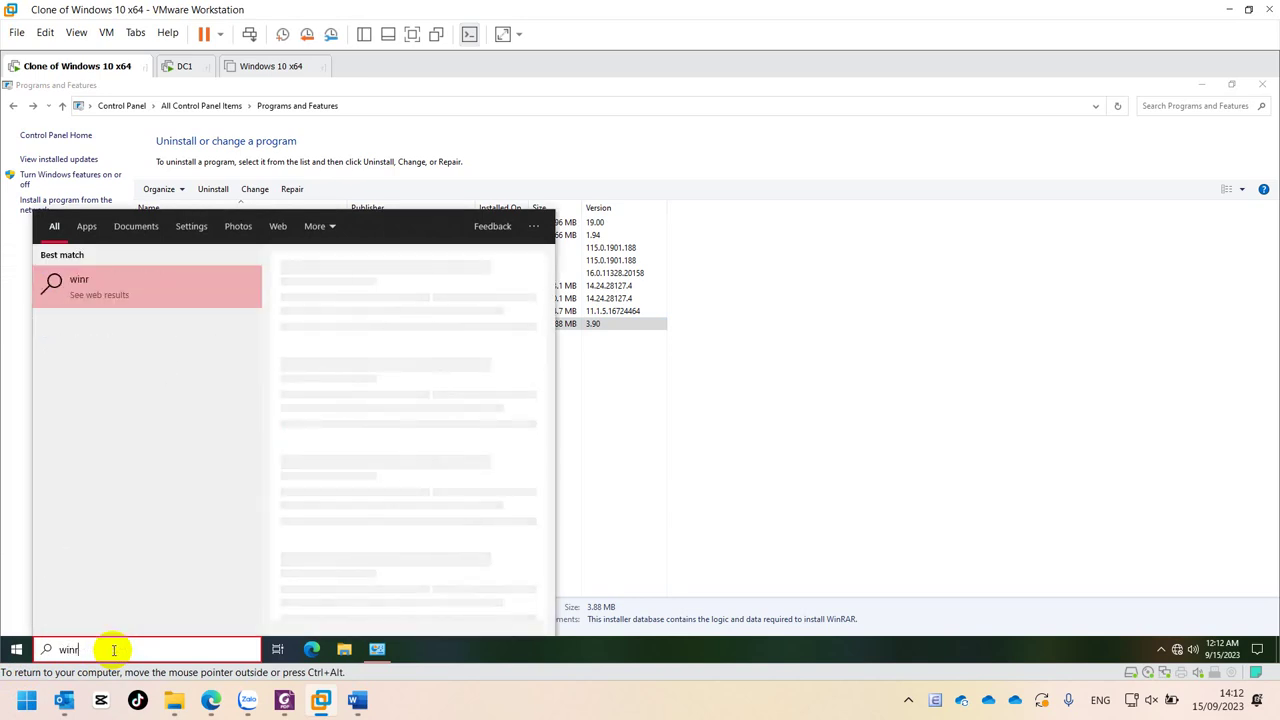
pyautogui.write('ar')
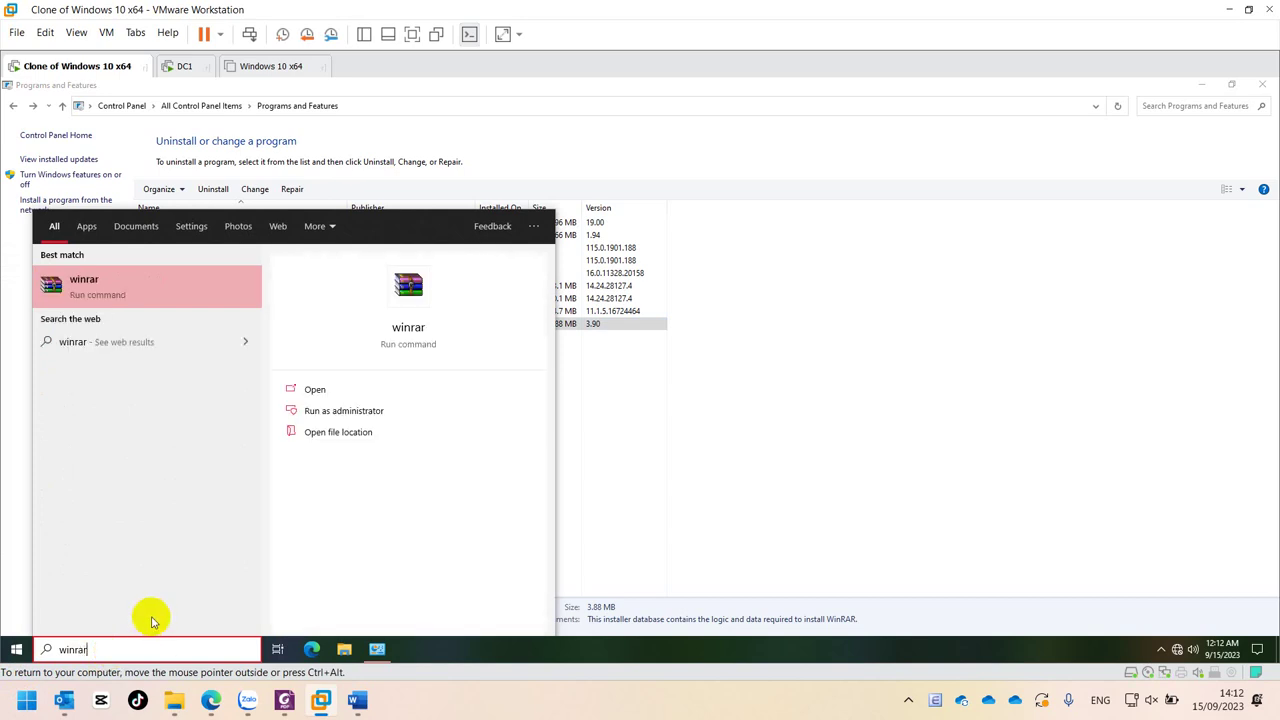
pyautogui.click(113, 289)
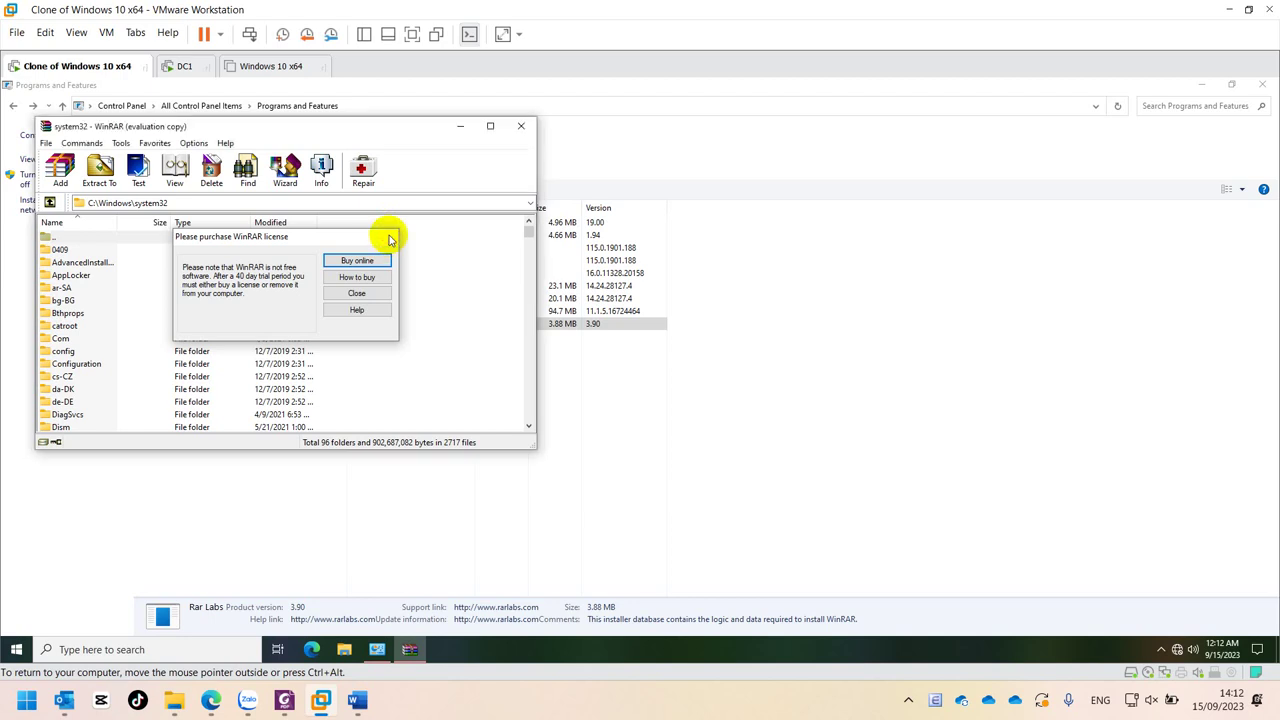
pyautogui.click(388, 236)
pyautogui.click(521, 132)
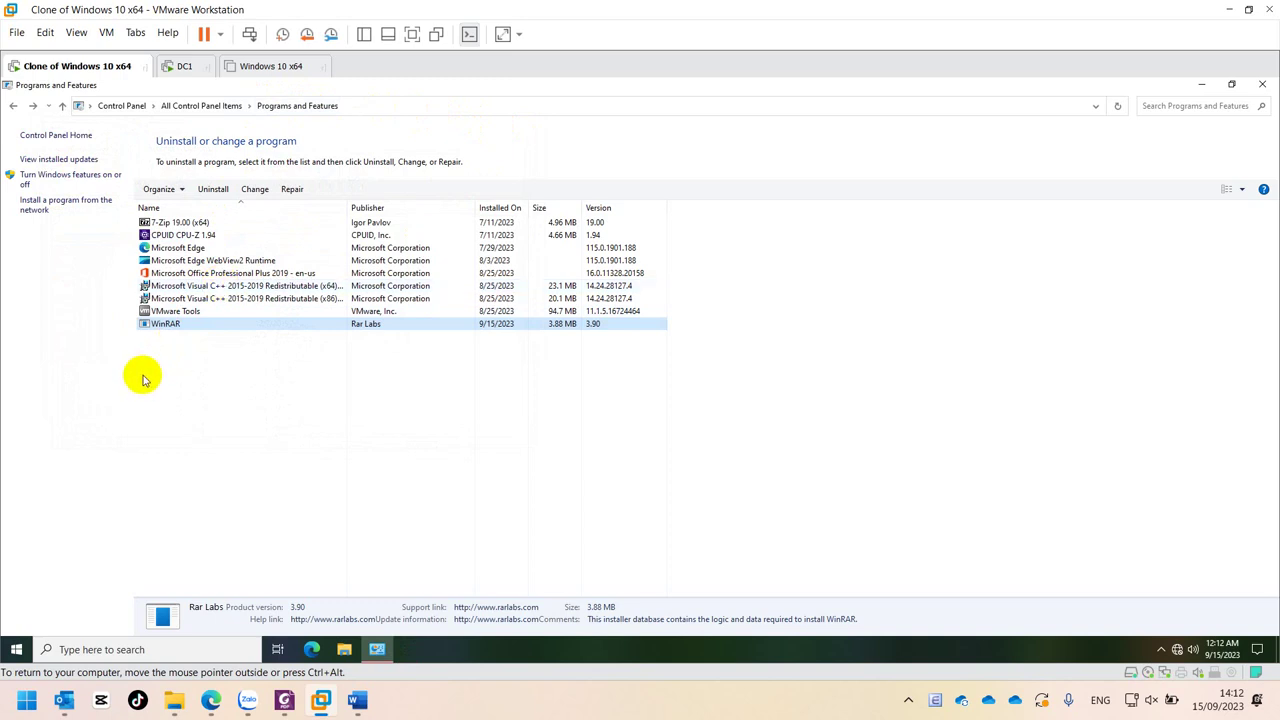
# - Close Programs and Features and sign out of the current Windows account
pyautogui.click(1260, 88)
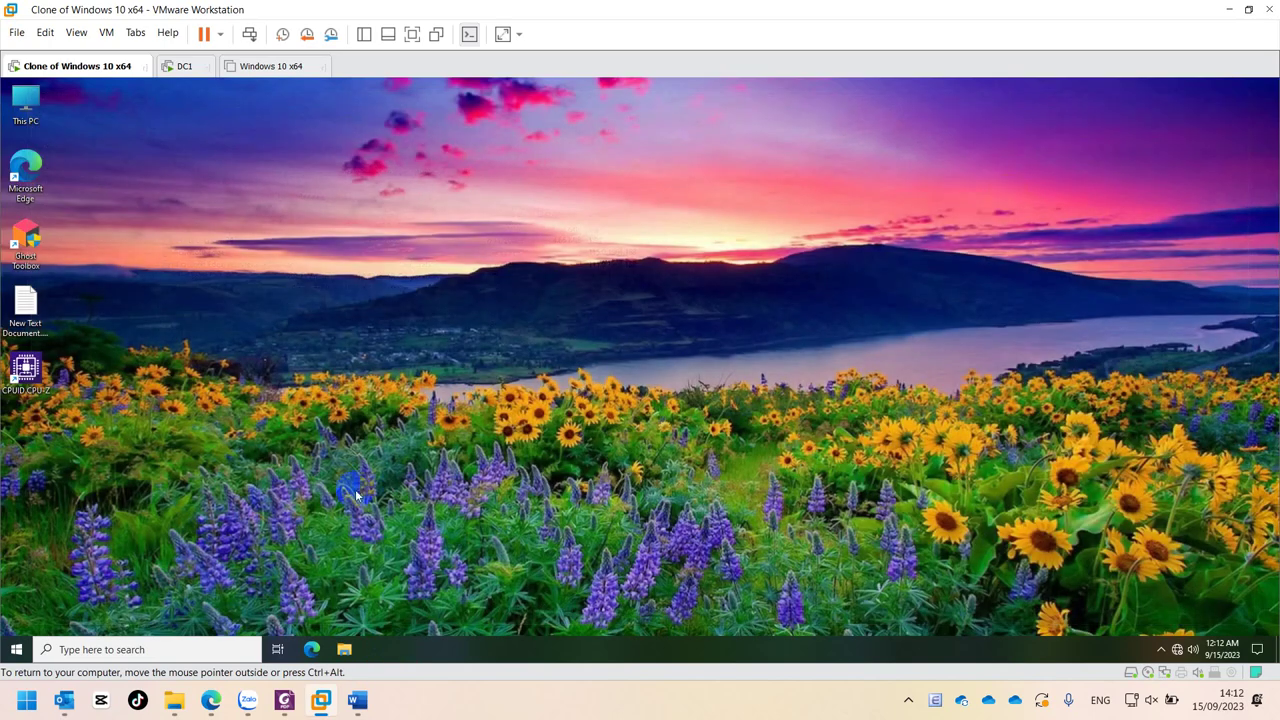
pyautogui.press('super')
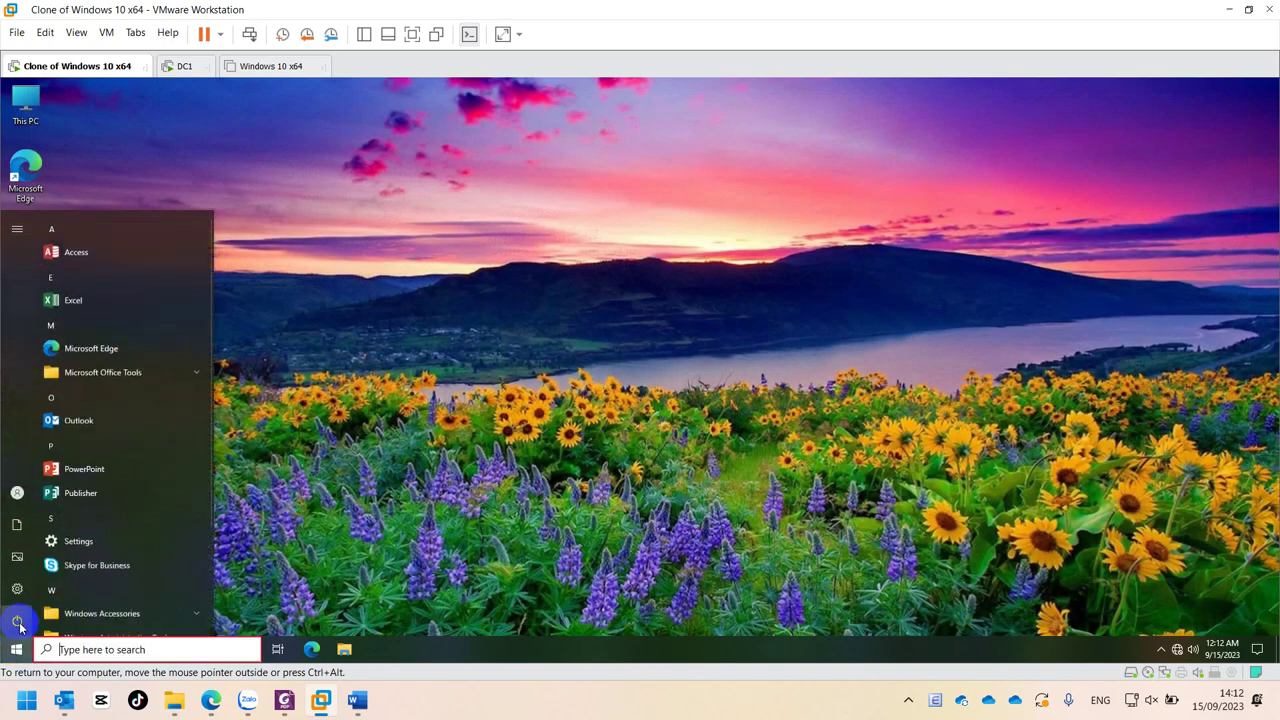
pyautogui.click(31, 496)
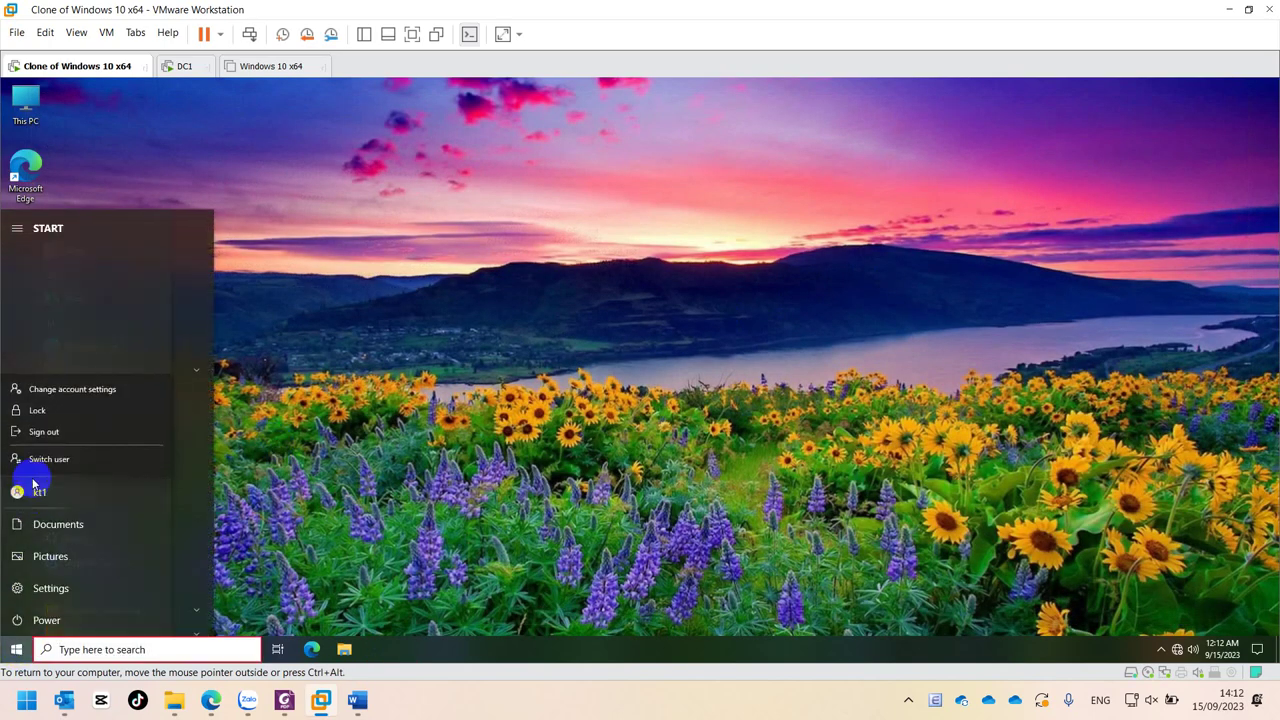
pyautogui.click(50, 426)
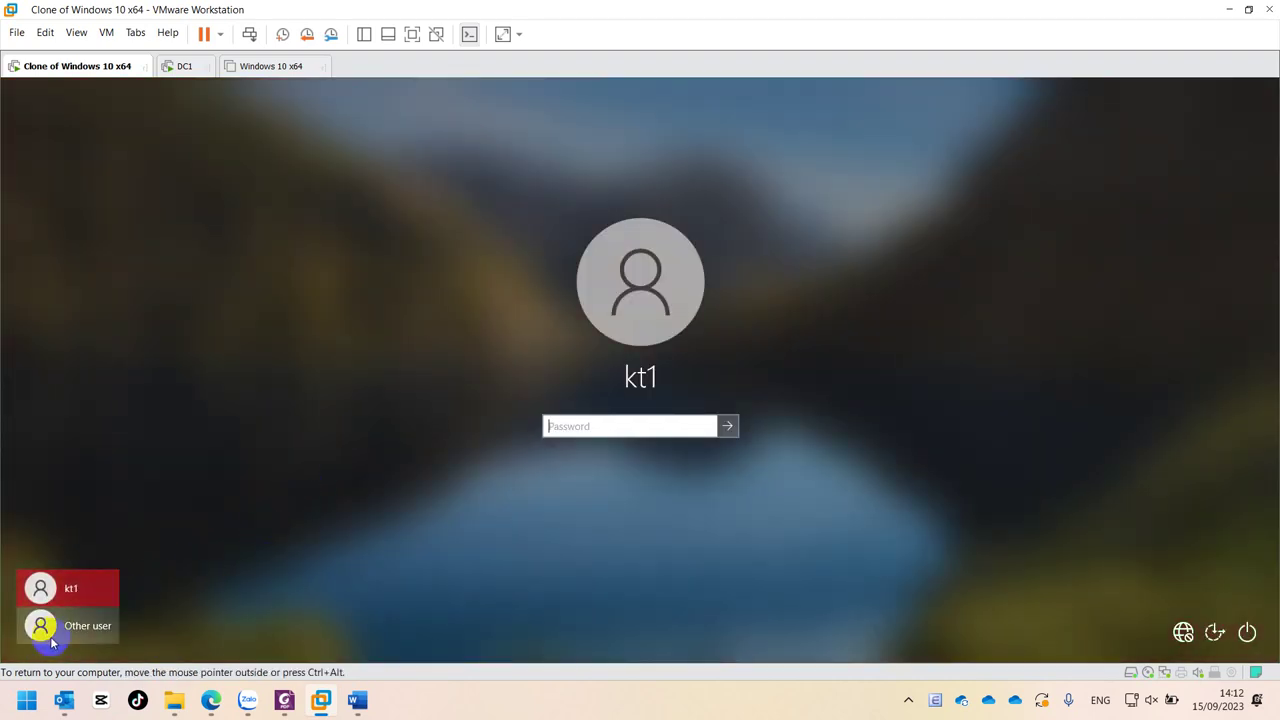
# - Sign in under Other user with another domain user's name and password
pyautogui.click(42, 623)
pyautogui.click(579, 419)
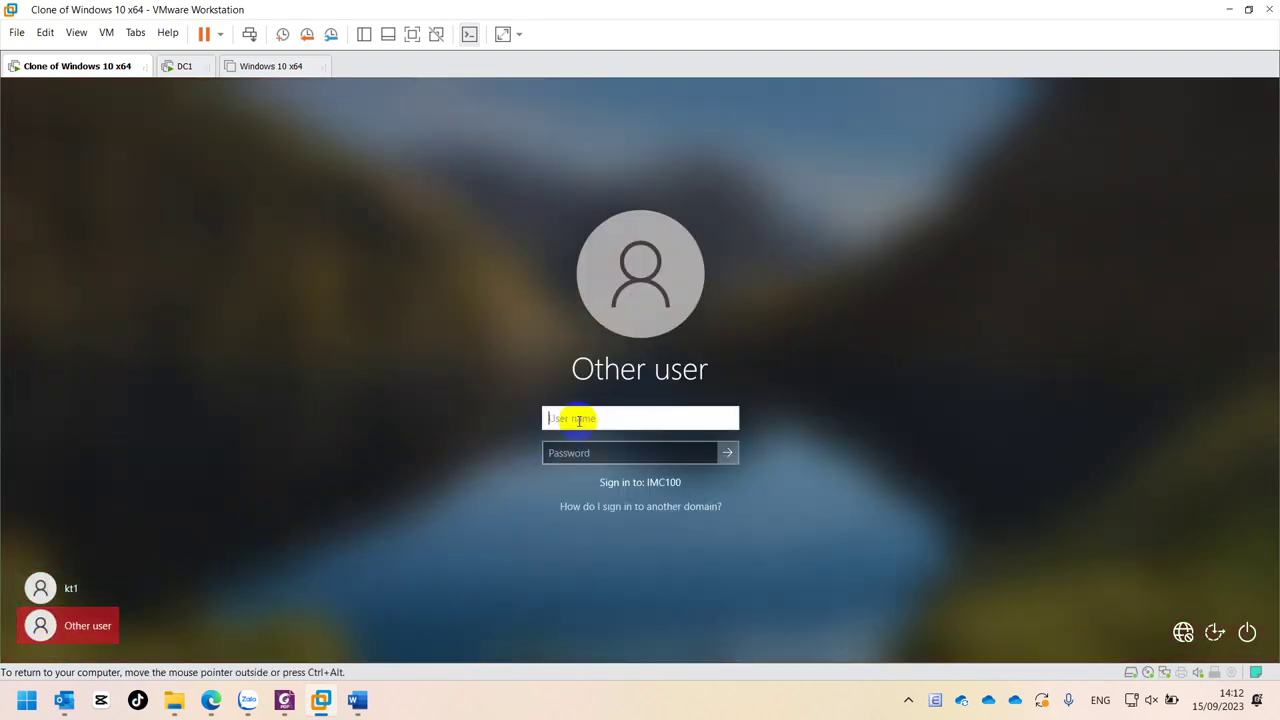
pyautogui.write('ns1')
pyautogui.press('Tab')
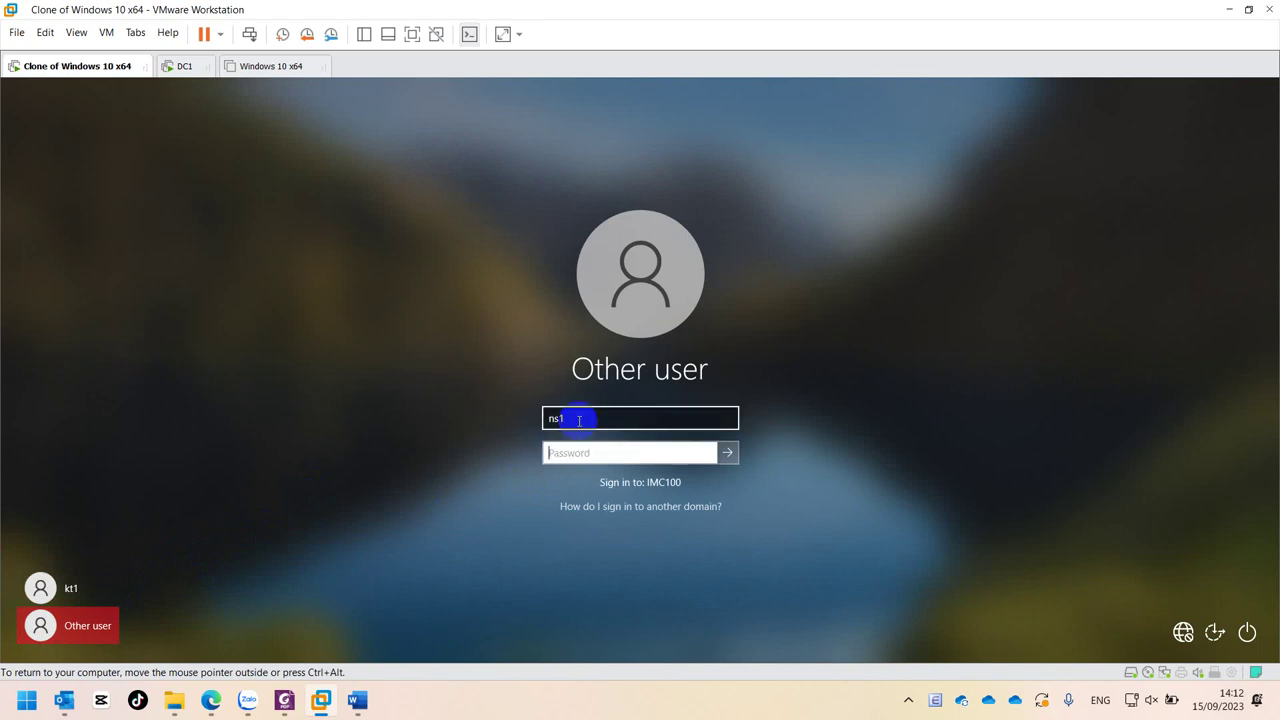
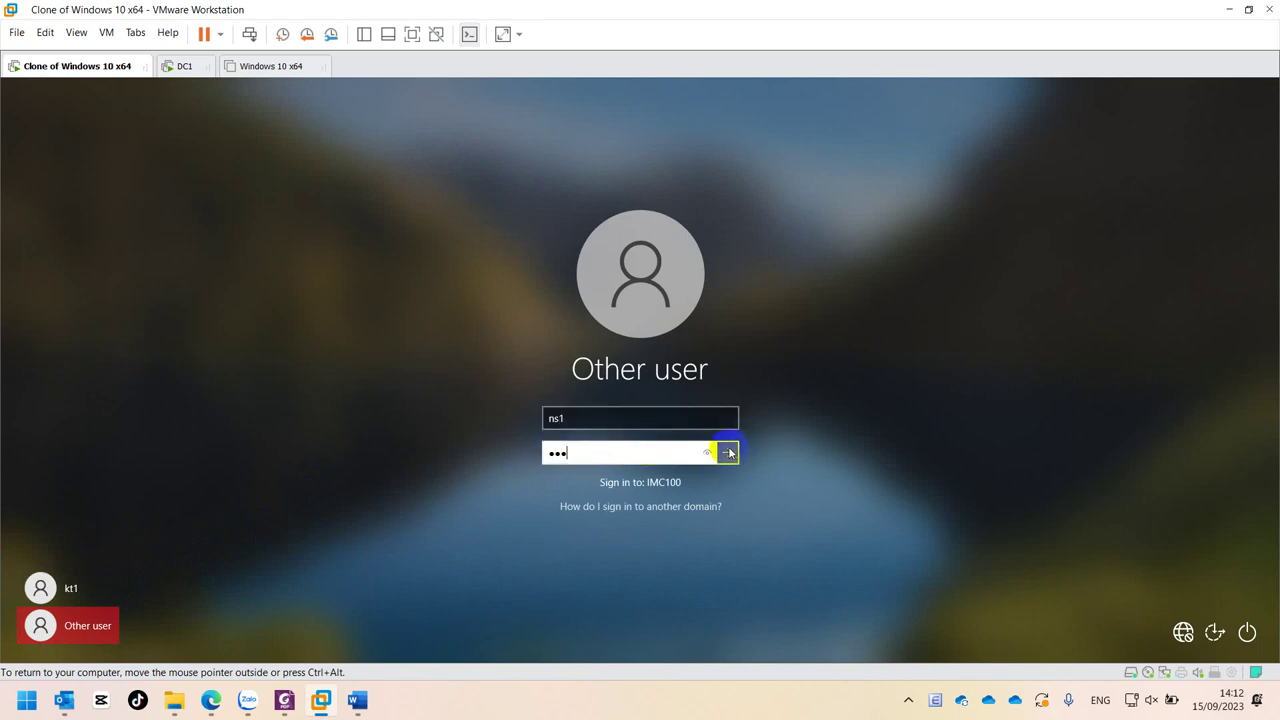
pyautogui.click(728, 453)
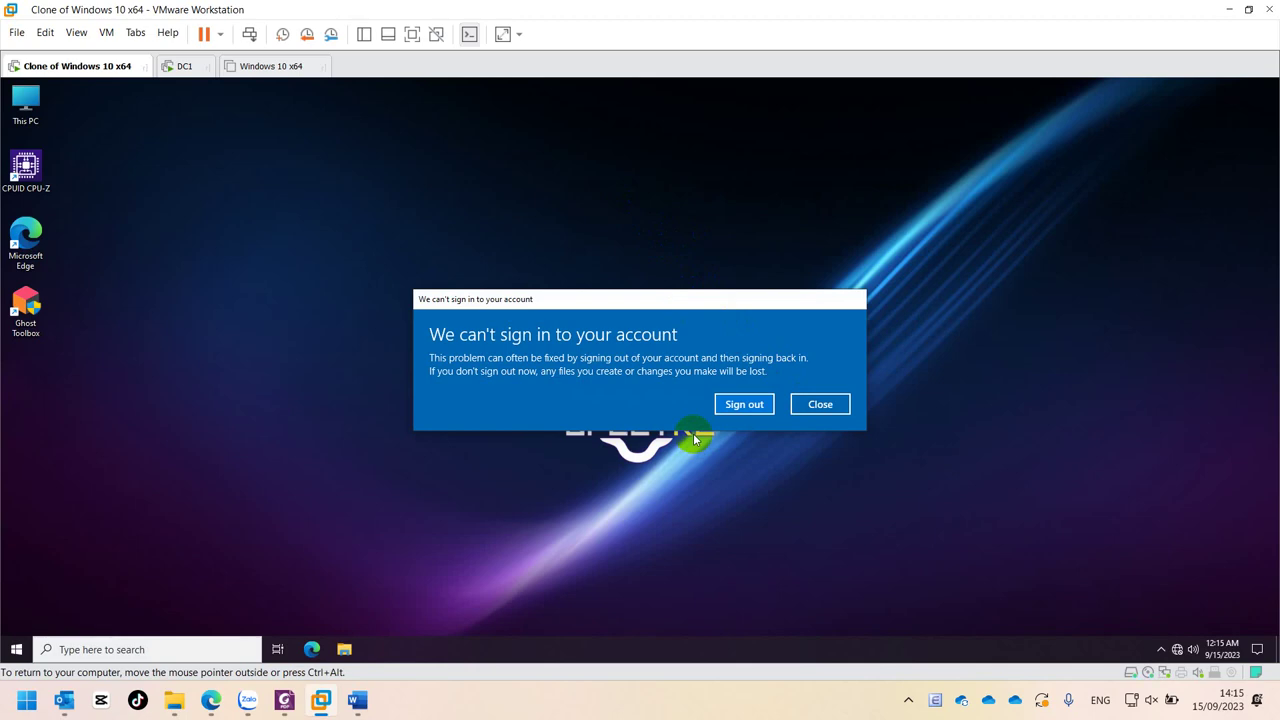
# - Dismiss the sign-in warning, then open Programs and Features from Control Panel in Large icons view
pyautogui.click(760, 408)
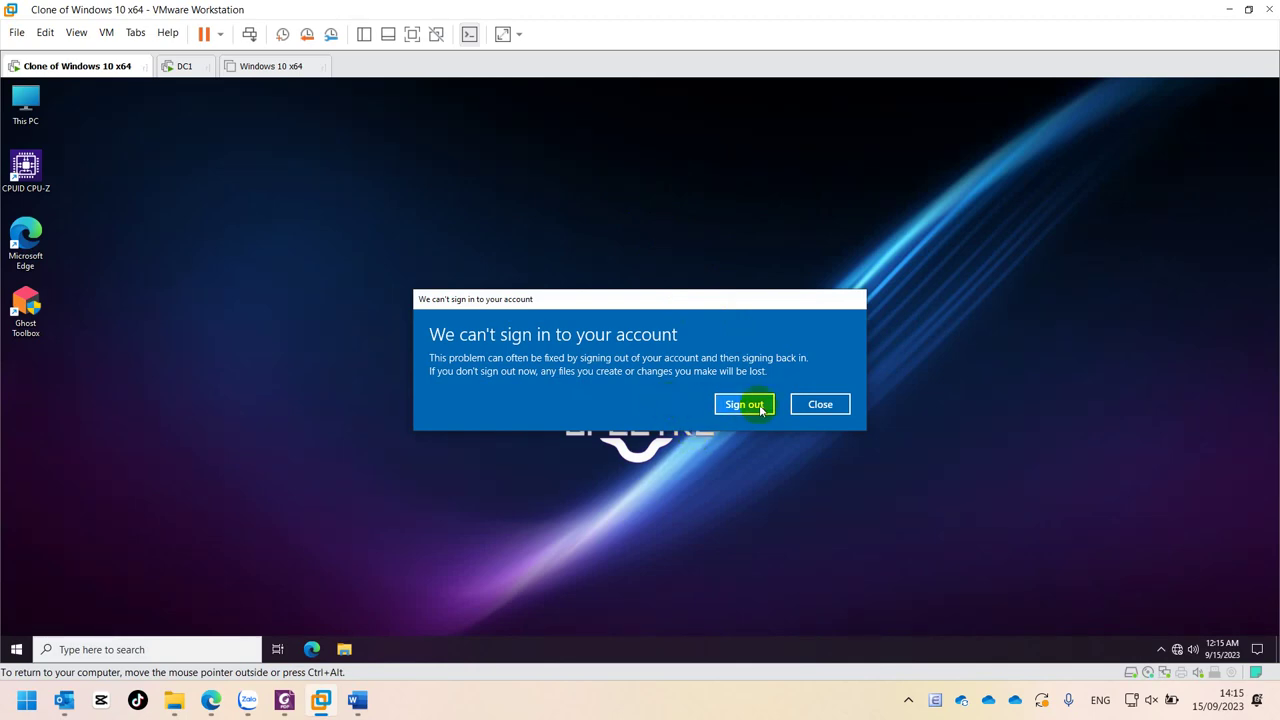
pyautogui.click(822, 404)
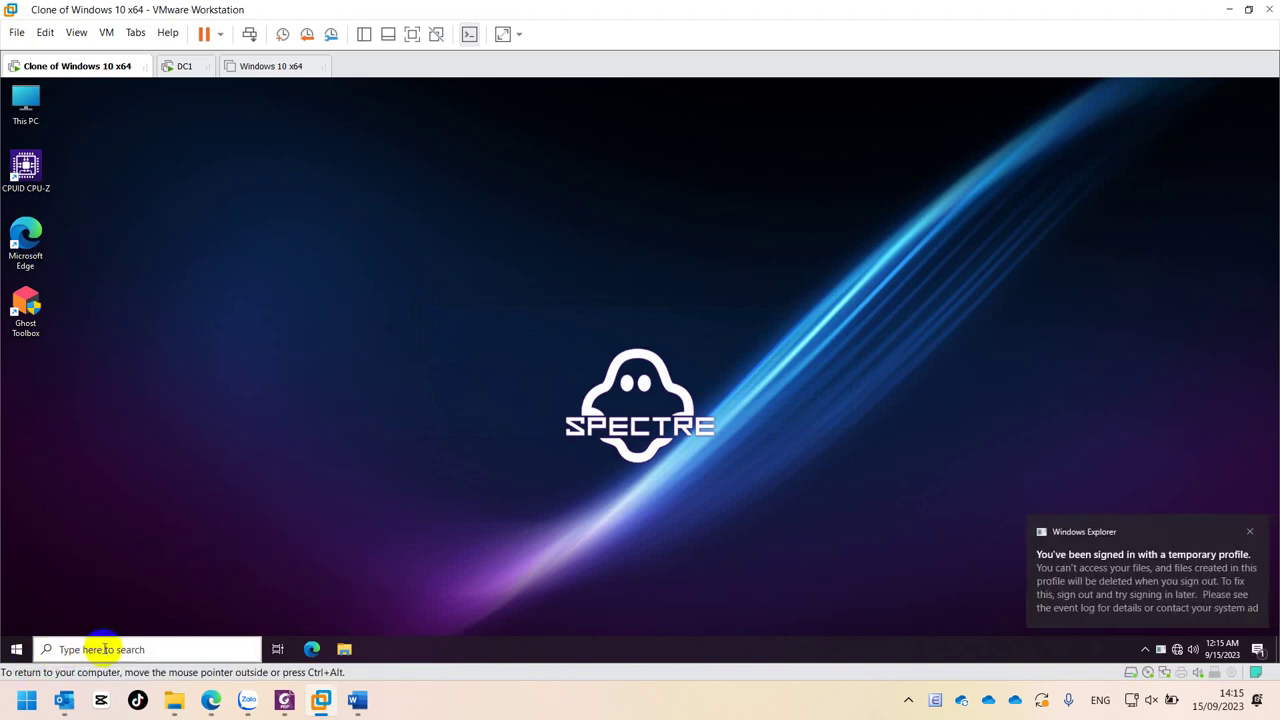
pyautogui.click(150, 649)
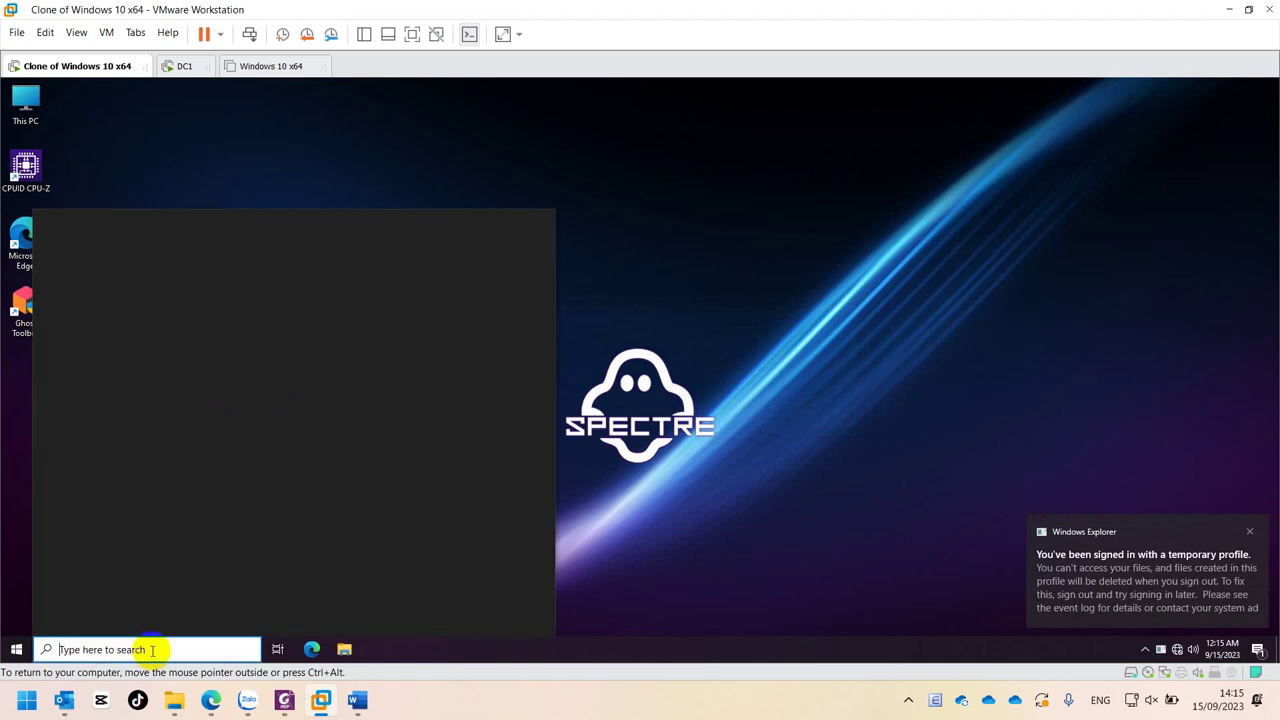
pyautogui.write('contr')
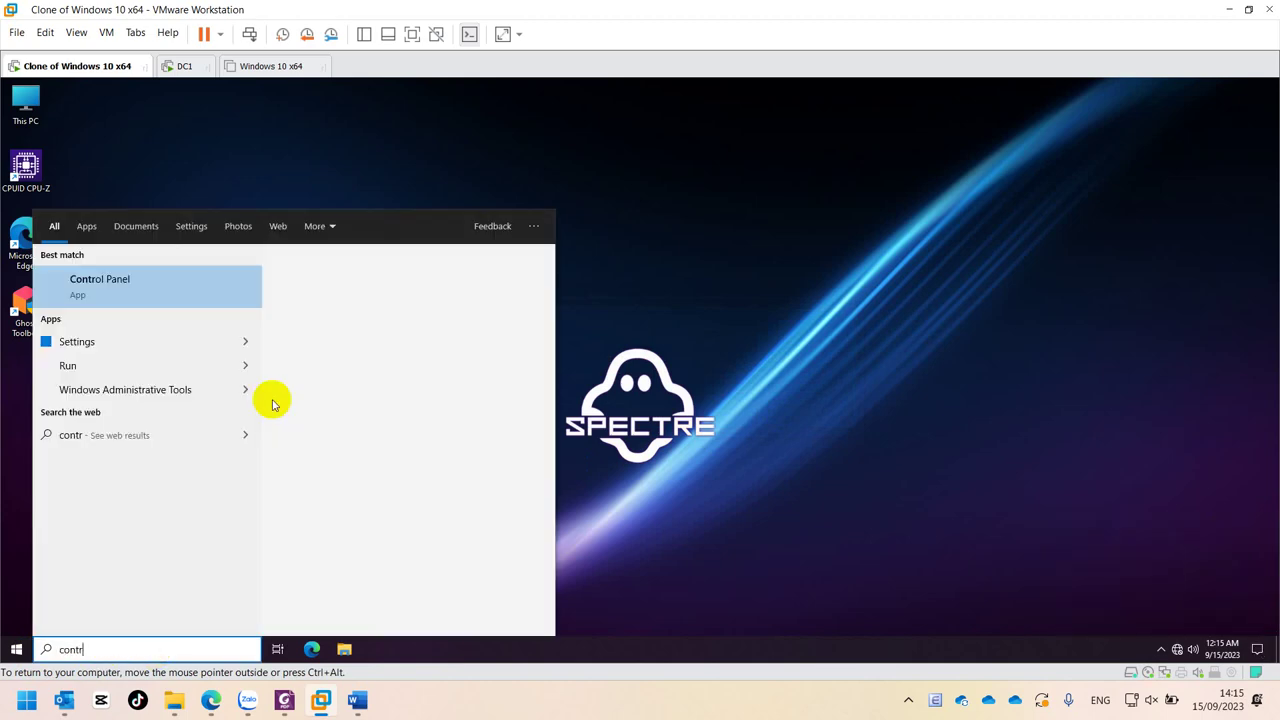
pyautogui.click(125, 292)
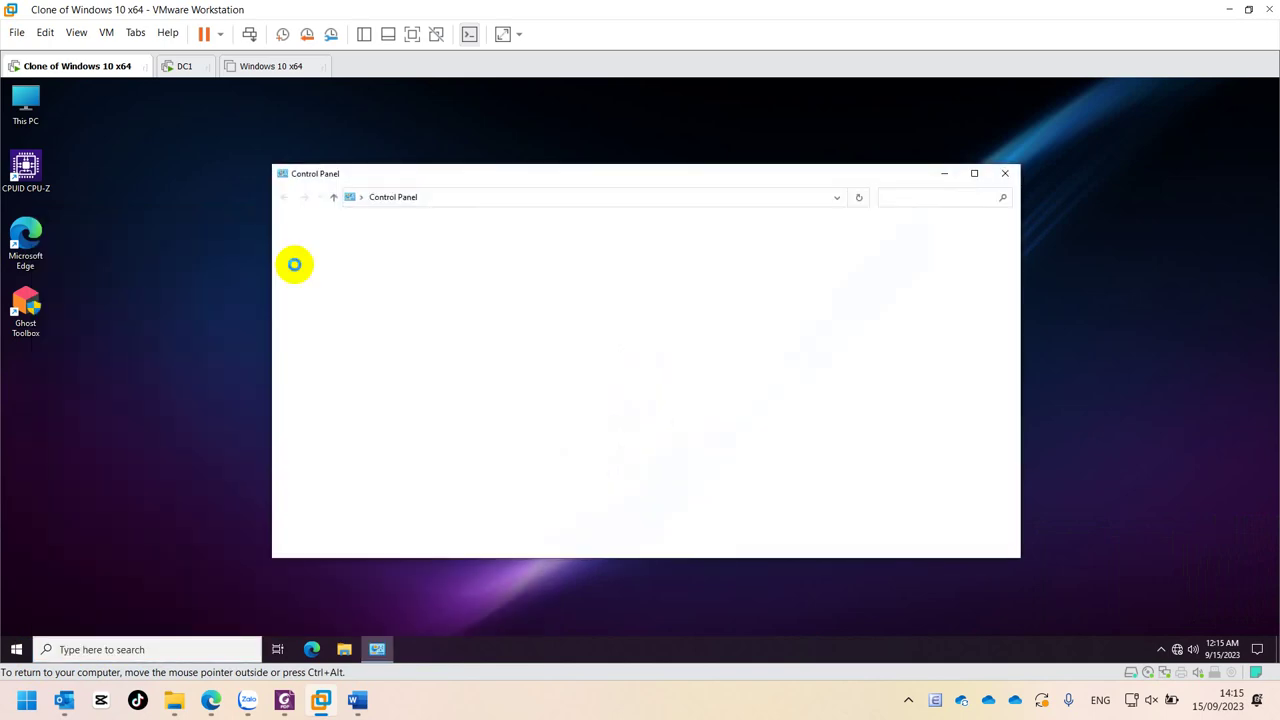
pyautogui.click(860, 233)
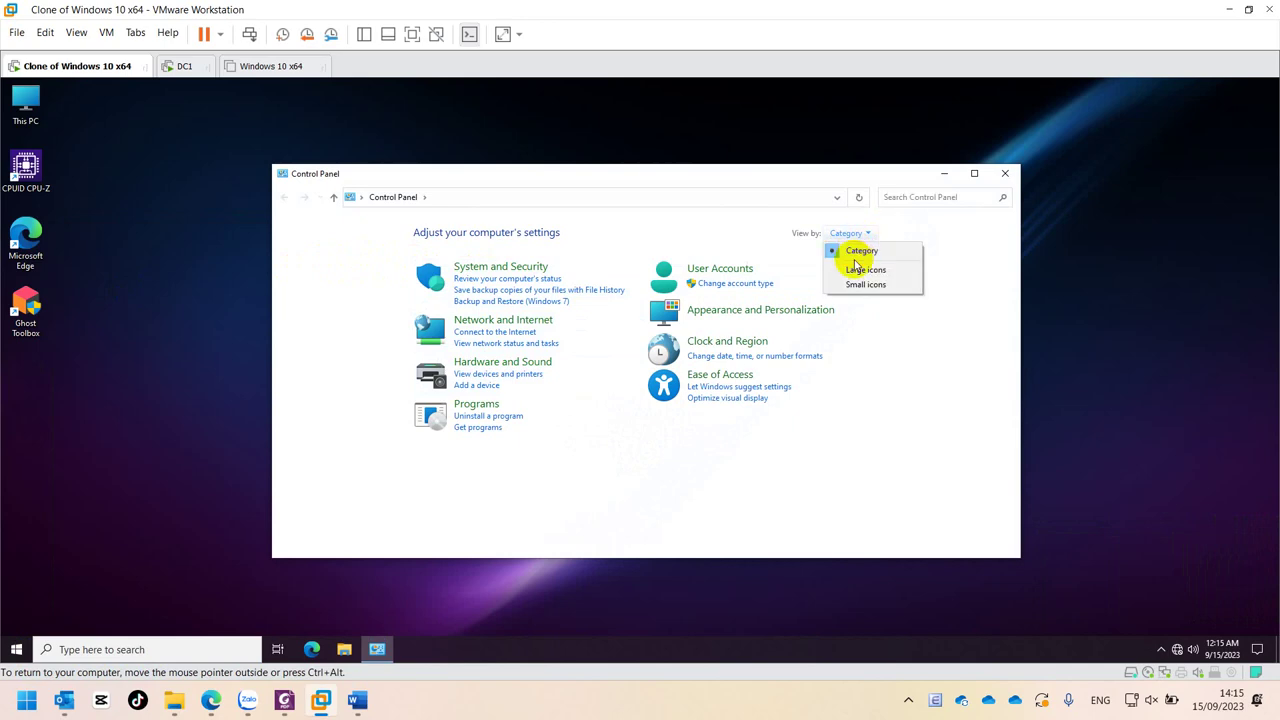
pyautogui.click(850, 268)
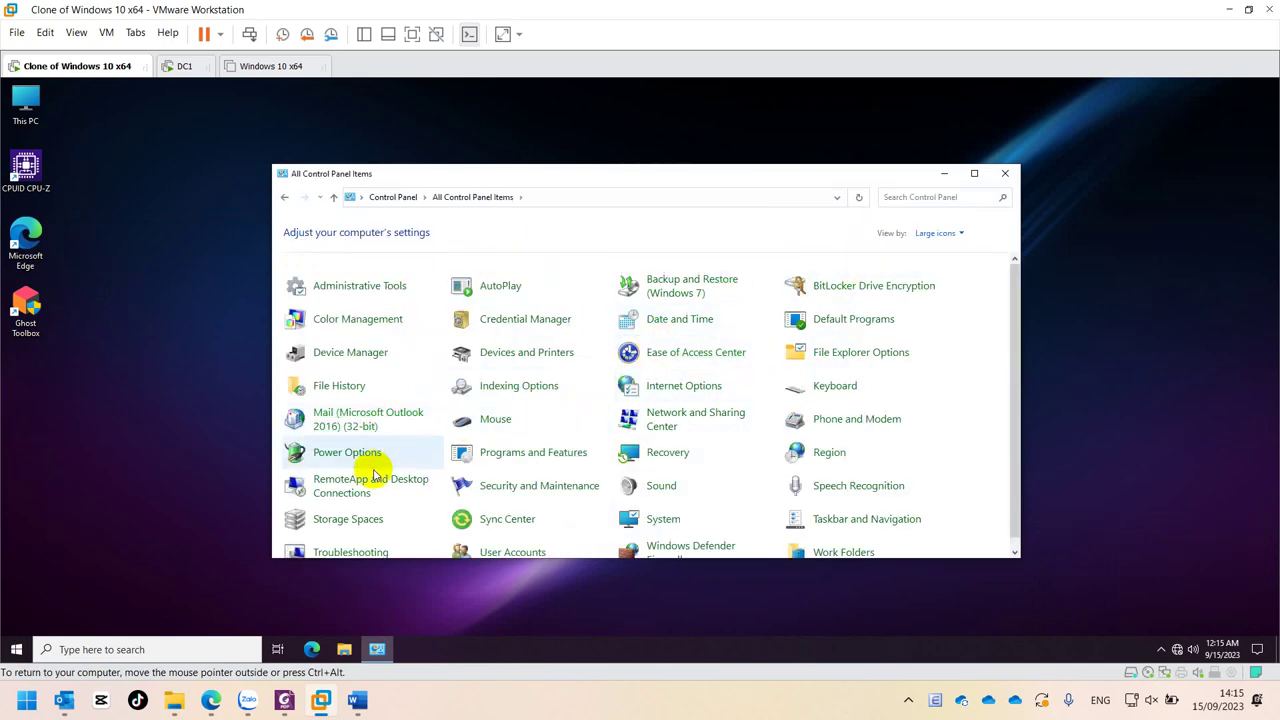
pyautogui.click(497, 452)
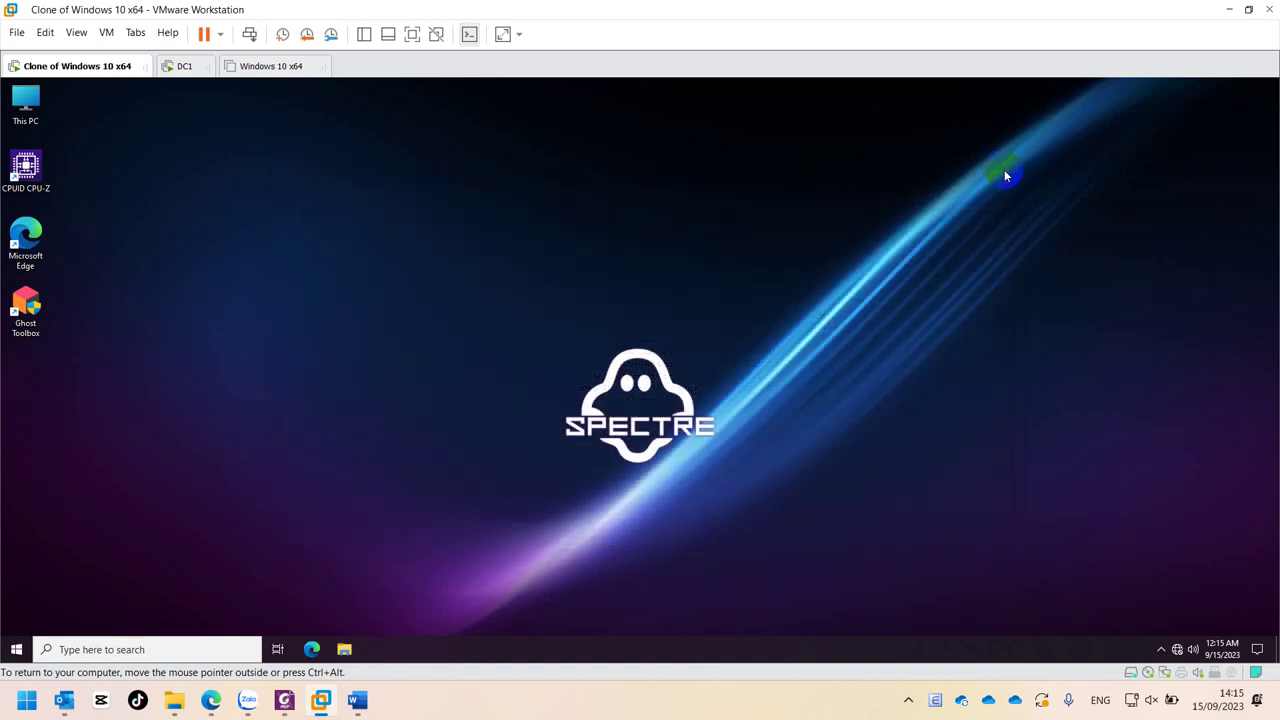
# - Close Programs and Features and revert the Windows 10 clone to Snapshot 1 via Snapshot Manager
pyautogui.click(1005, 173)
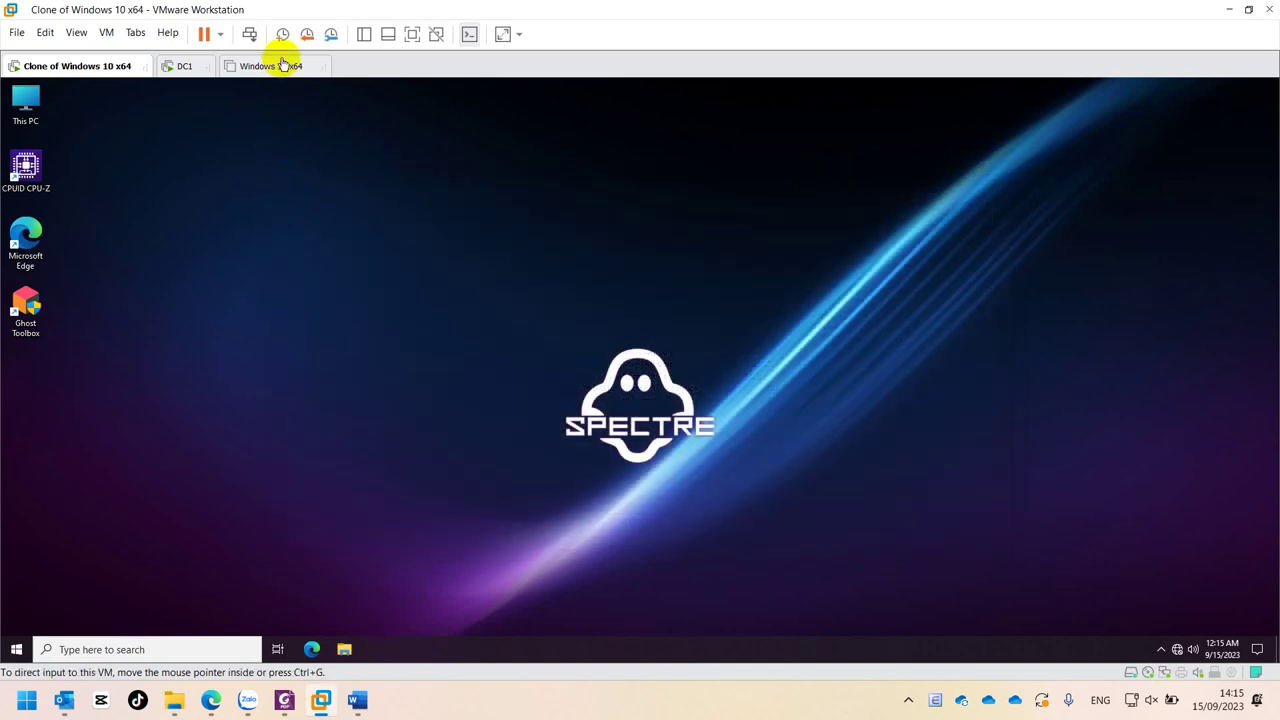
pyautogui.click(331, 37)
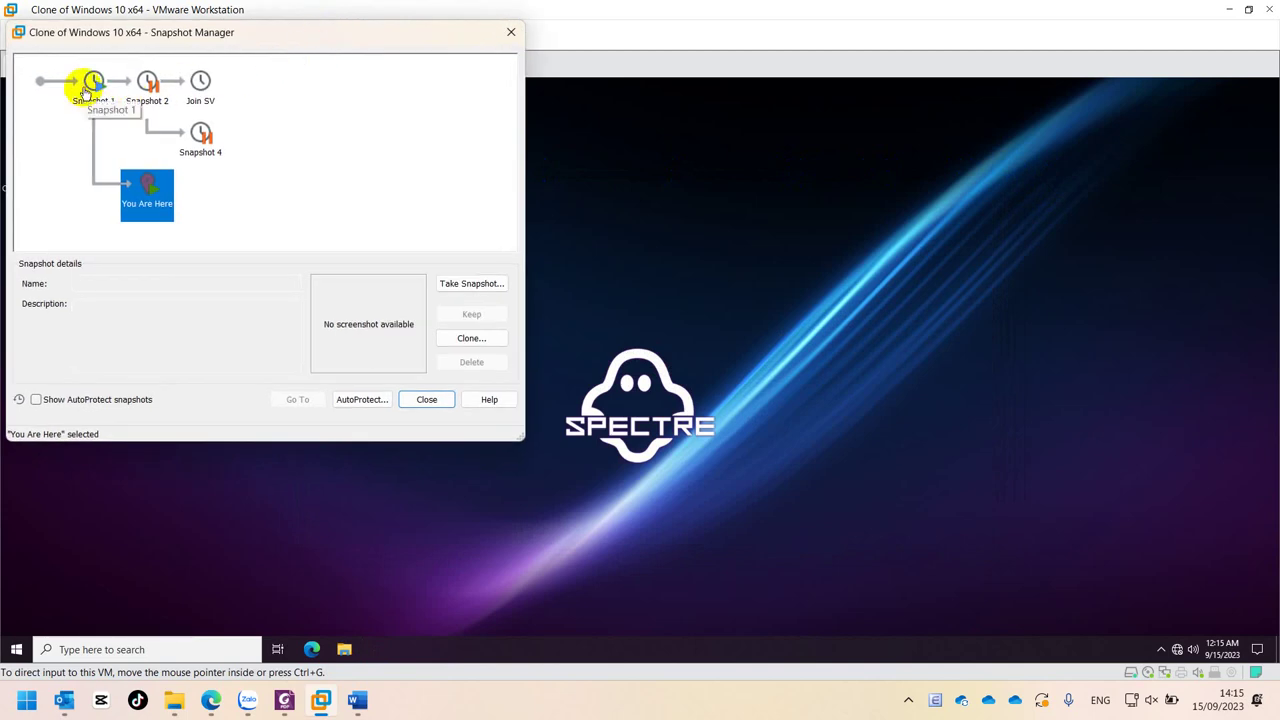
pyautogui.click(88, 86)
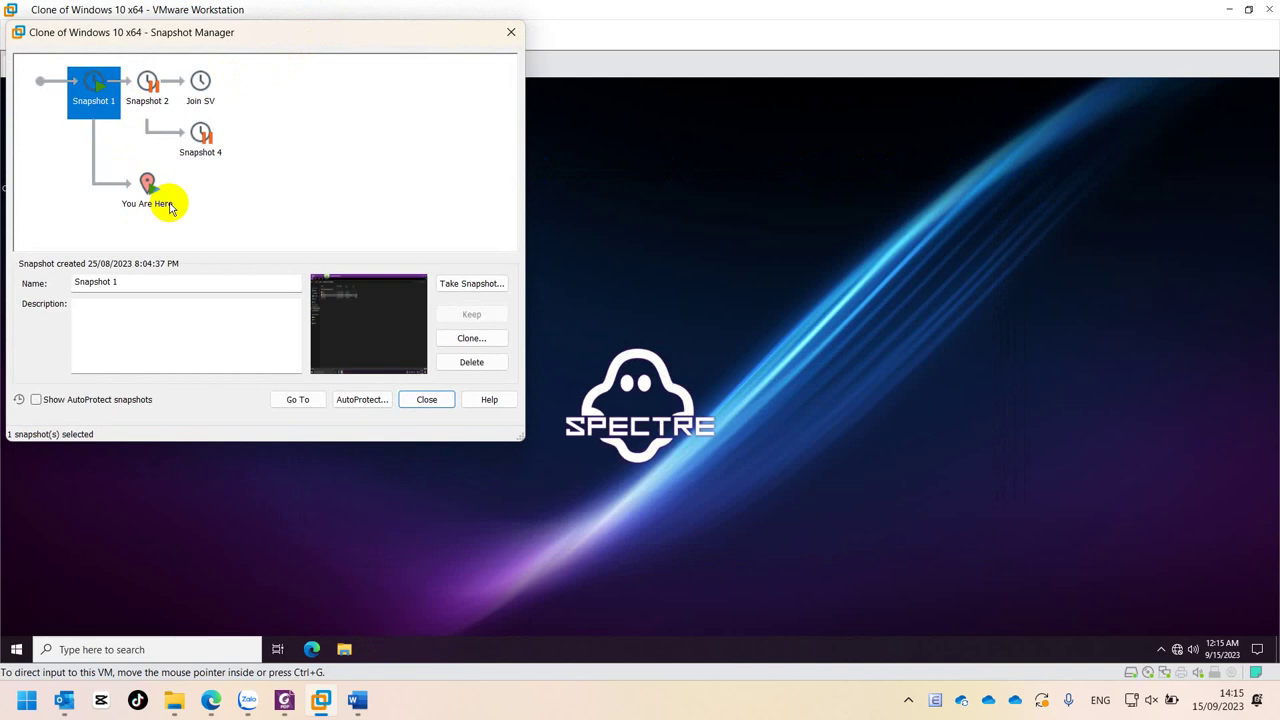
pyautogui.click(293, 401)
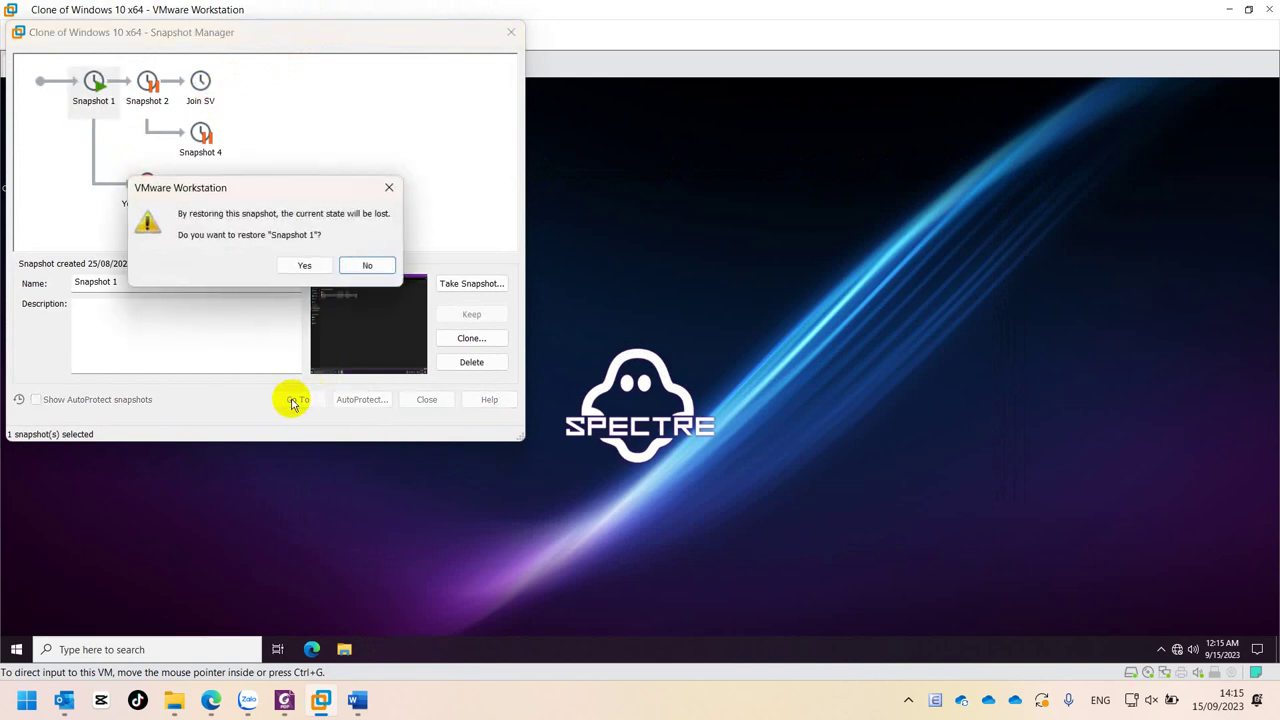
pyautogui.click(304, 265)
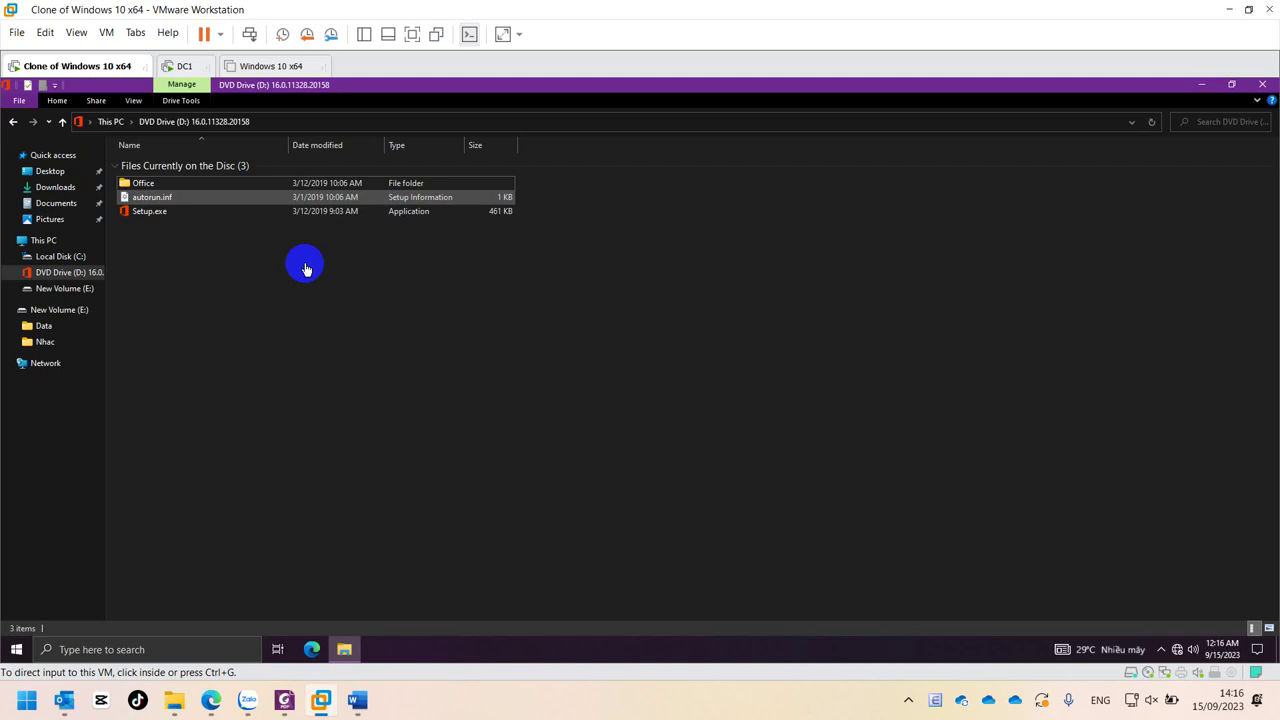
# - Set the clone VM's network adapter to Custom: VMnet3 in its settings
pyautogui.click(276, 354)
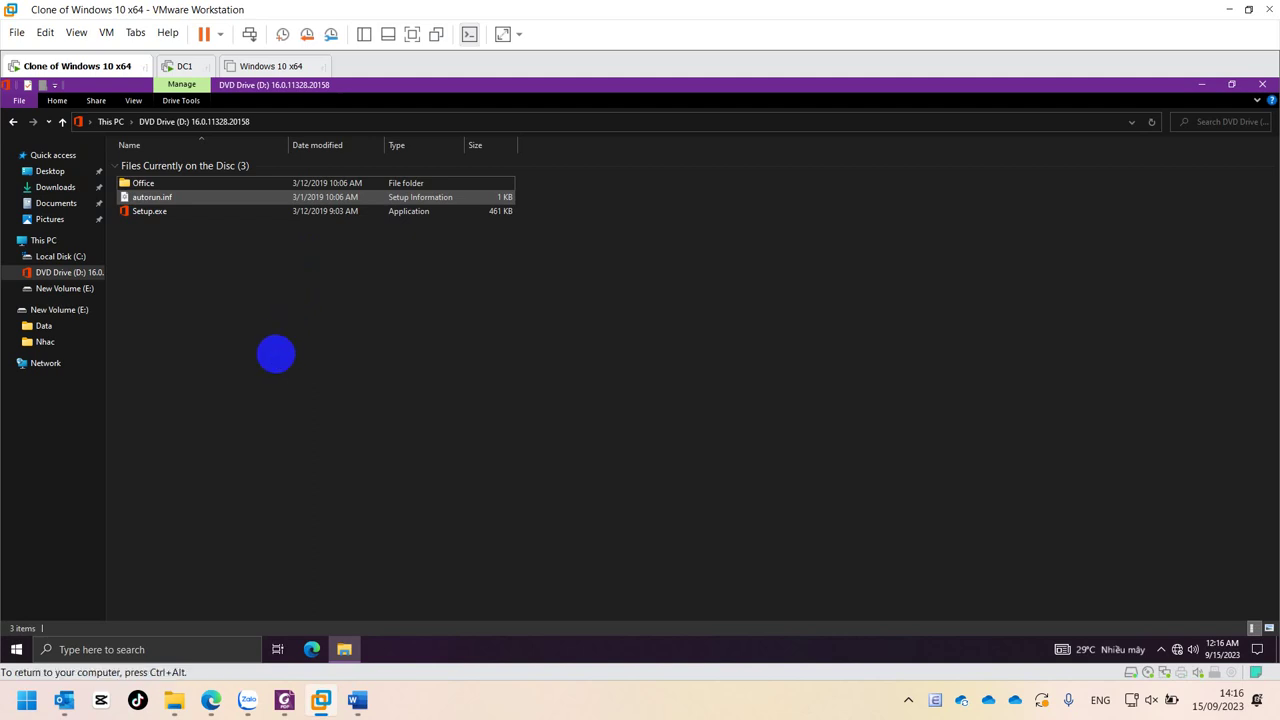
pyautogui.rightClick(112, 65)
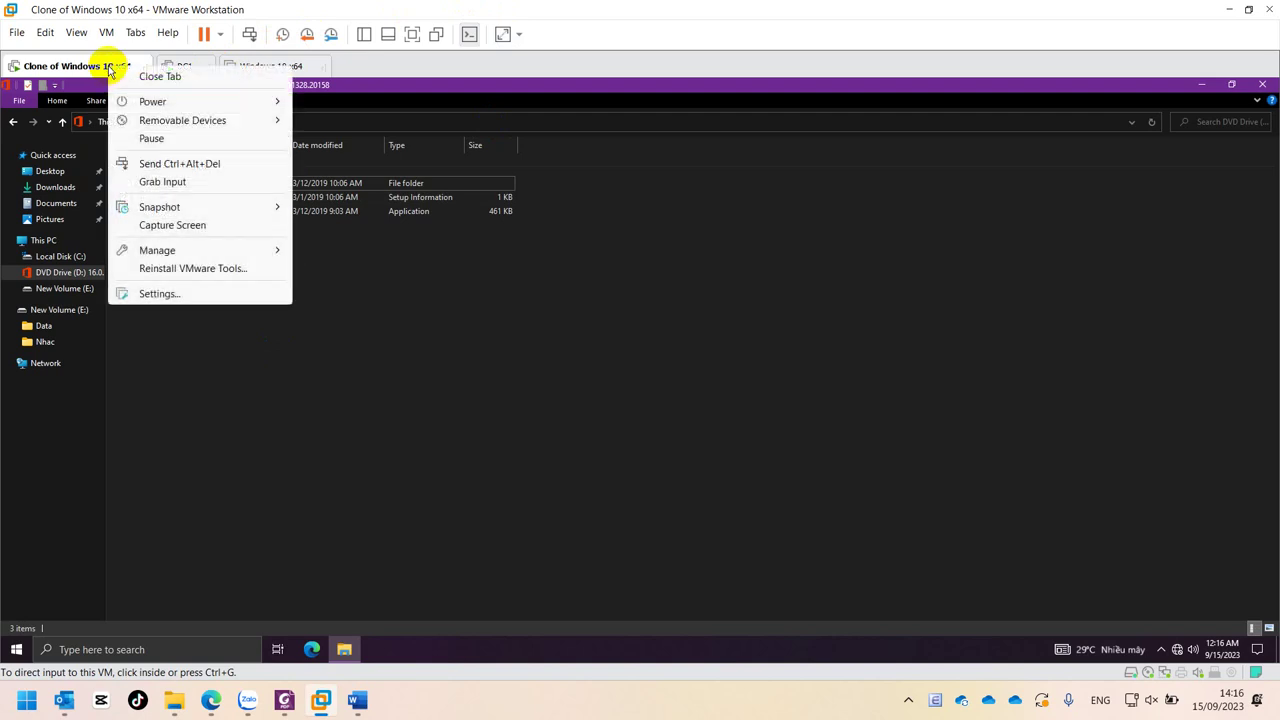
pyautogui.click(151, 293)
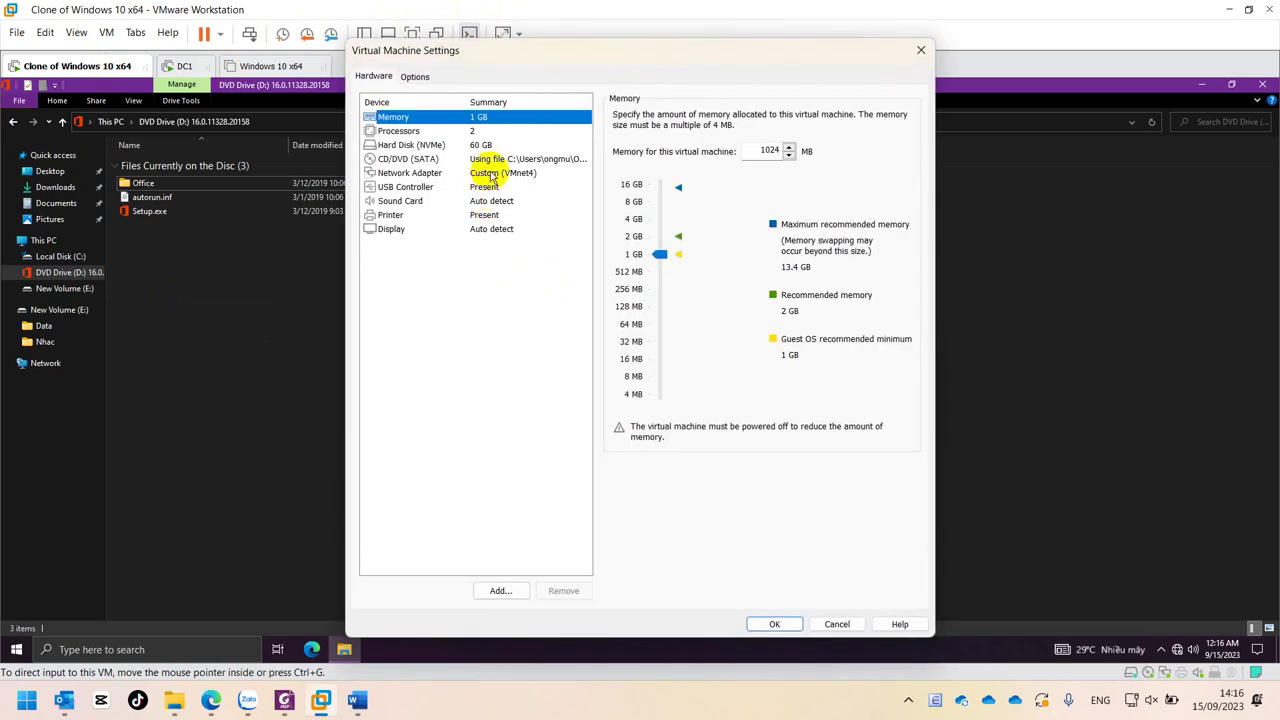
pyautogui.click(487, 173)
pyautogui.click(652, 260)
pyautogui.click(670, 307)
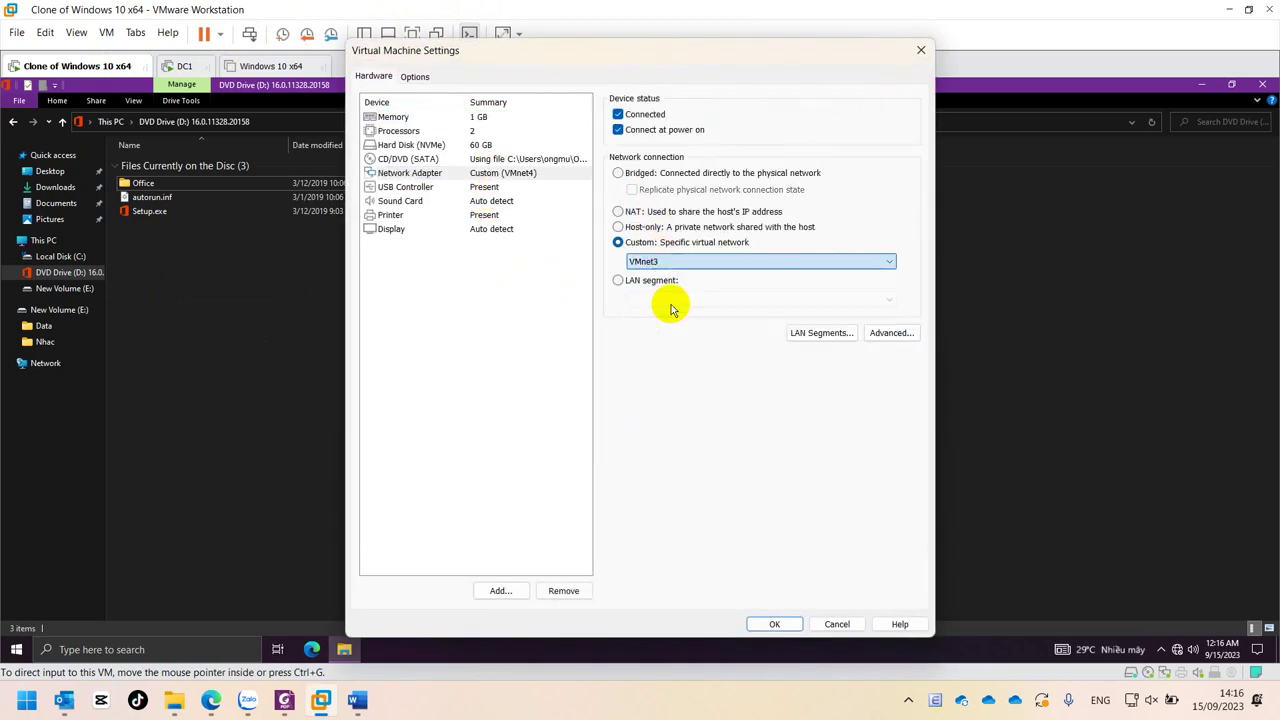
pyautogui.click(775, 624)
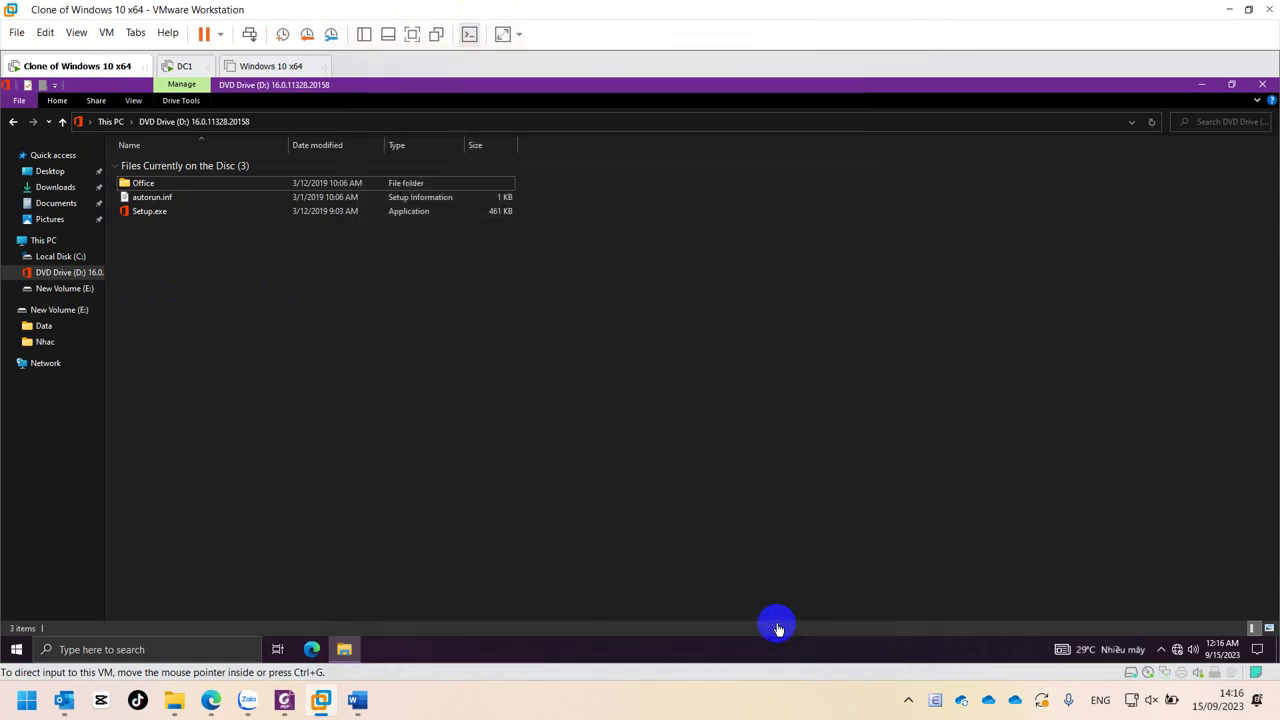
# - Check the guest's network connection status from the taskbar network icon
pyautogui.click(1181, 654)
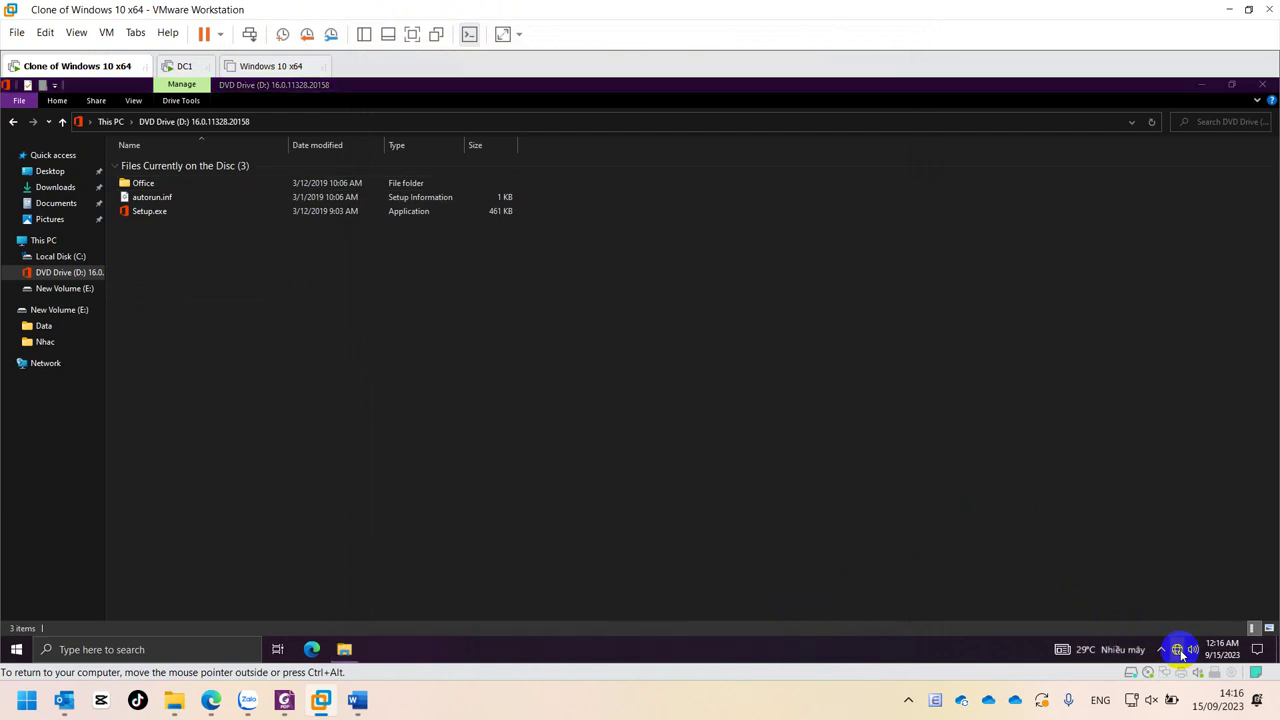
pyautogui.click(1178, 650)
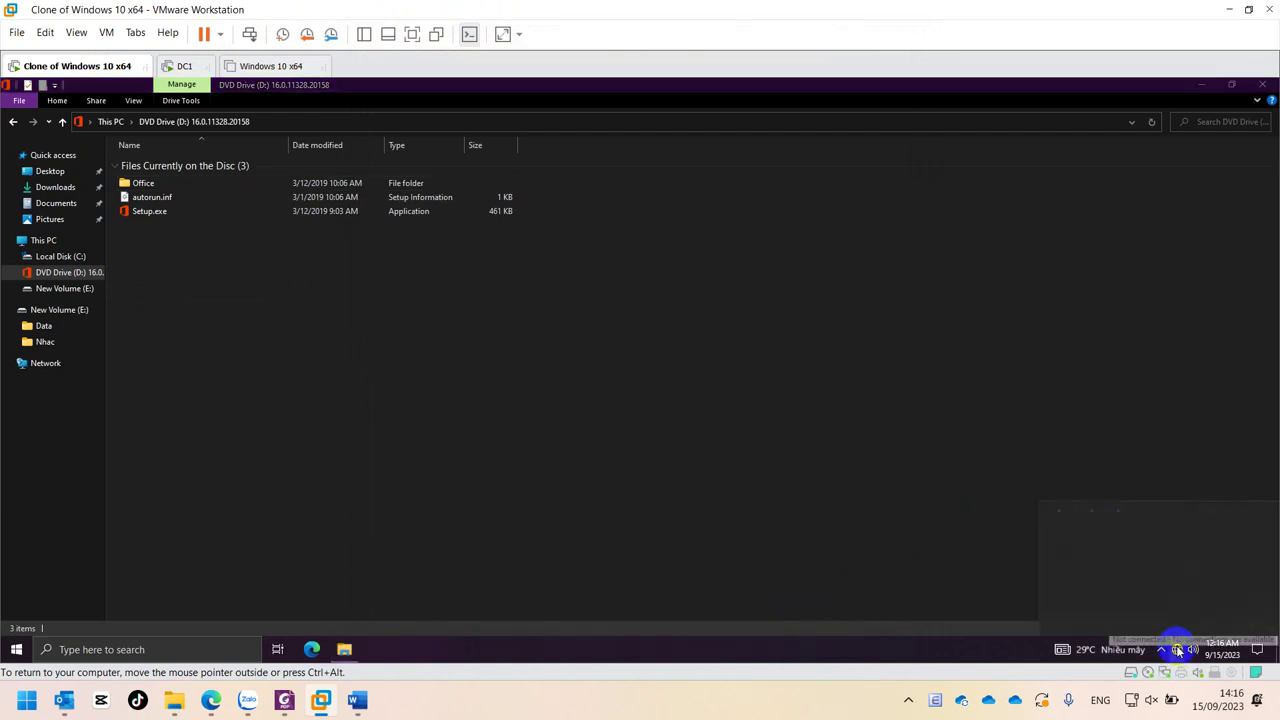
pyautogui.click(1178, 650)
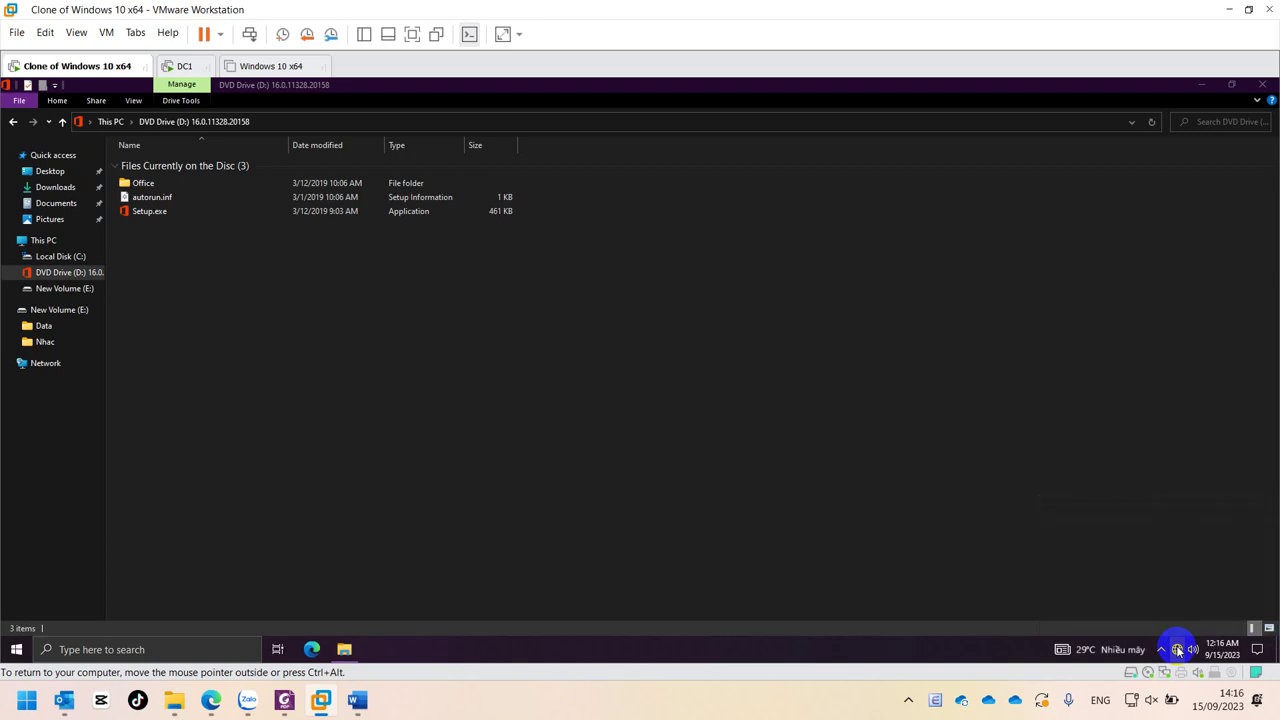
pyautogui.click(1178, 650)
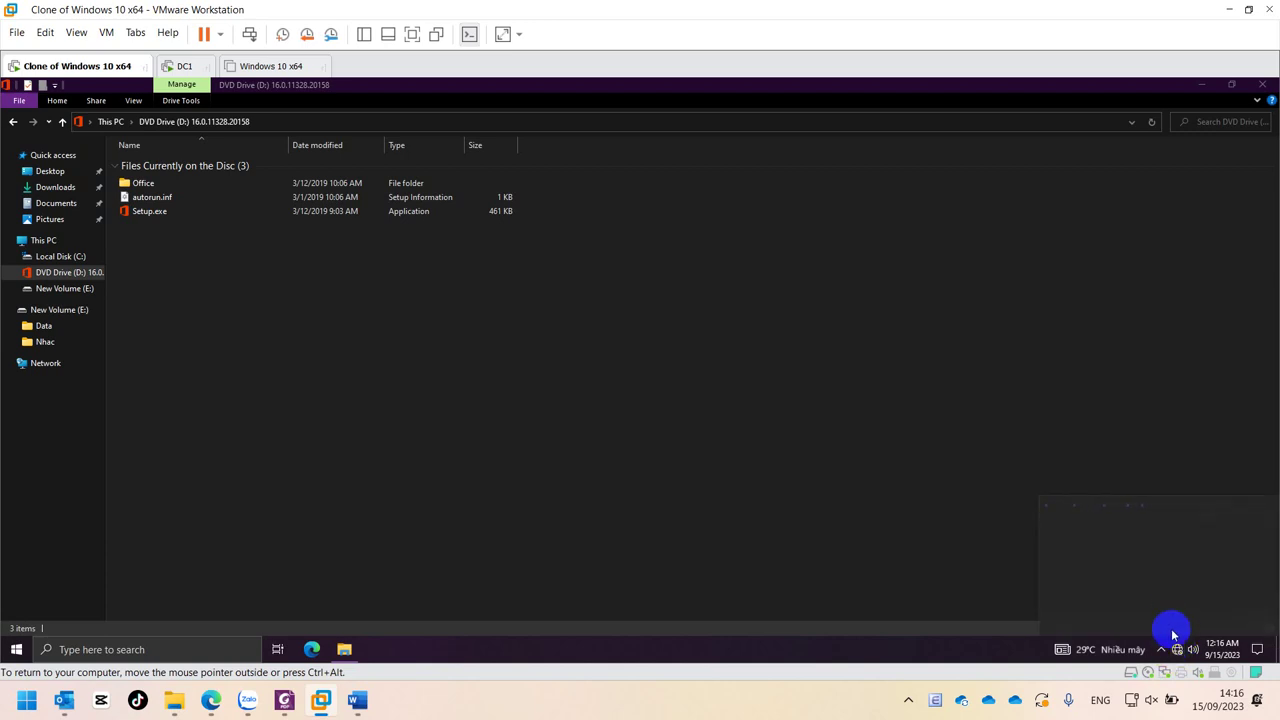
pyautogui.click(1178, 650)
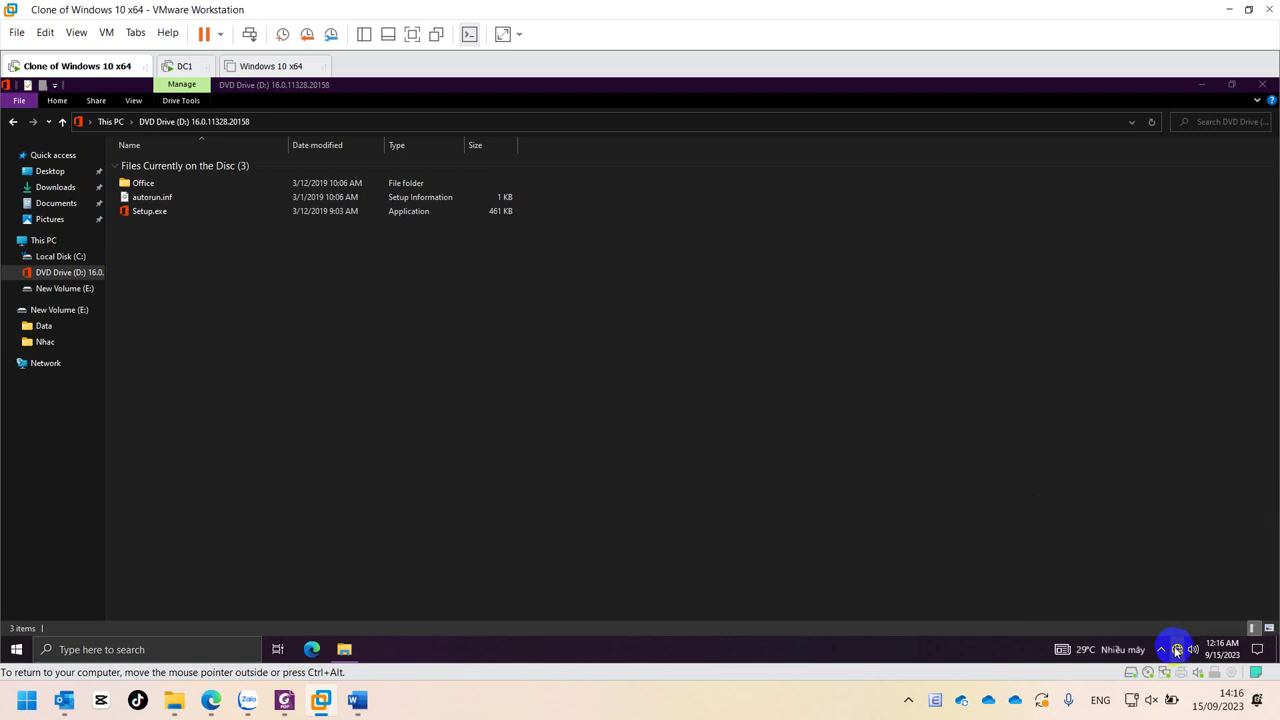
pyautogui.click(1178, 650)
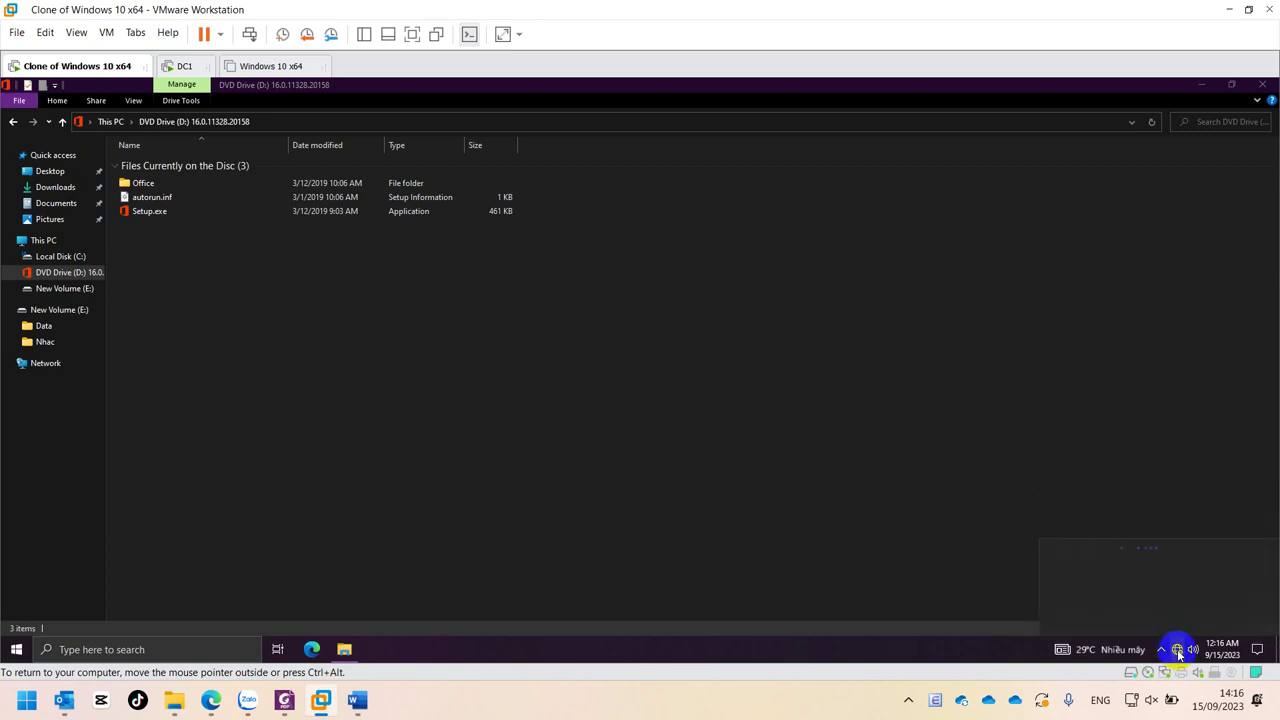
pyautogui.click(1178, 650)
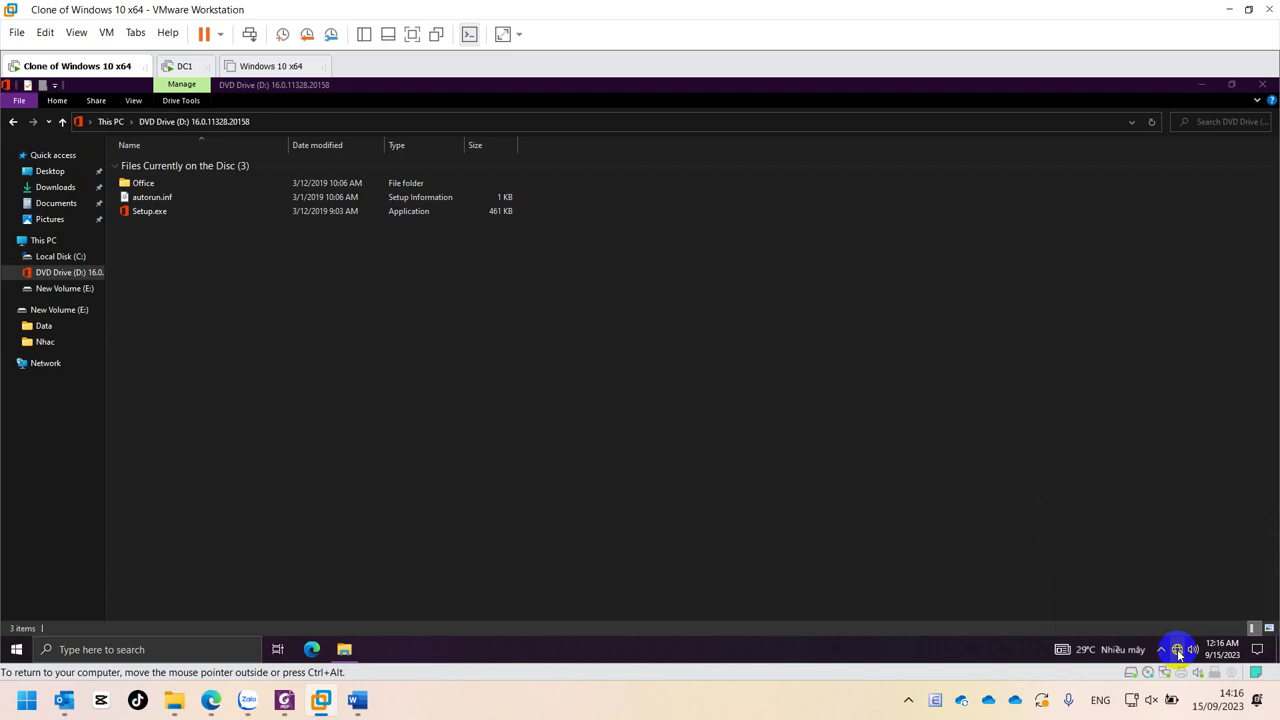
pyautogui.click(1177, 649)
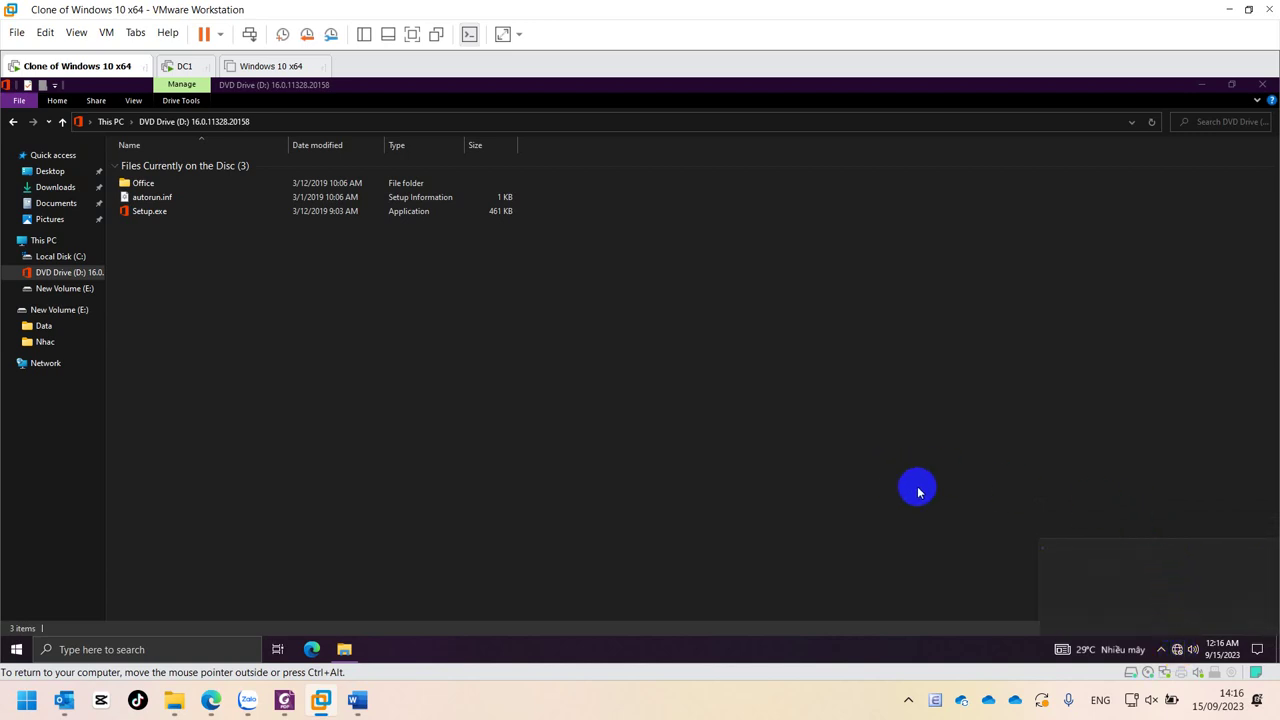
pyautogui.click(1179, 650)
# - Verify in network settings that Ethernet0 has IPv4 address 192.168.100.10
pyautogui.rightClick(1179, 650)
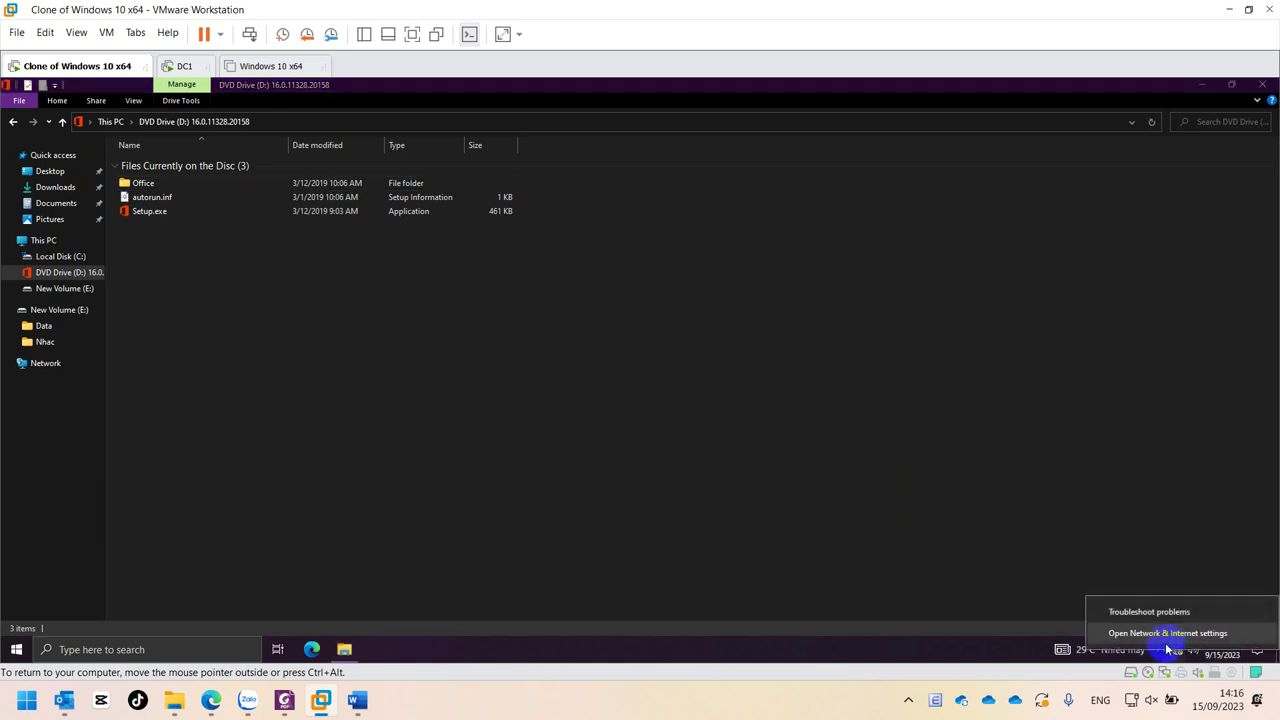
pyautogui.click(1147, 636)
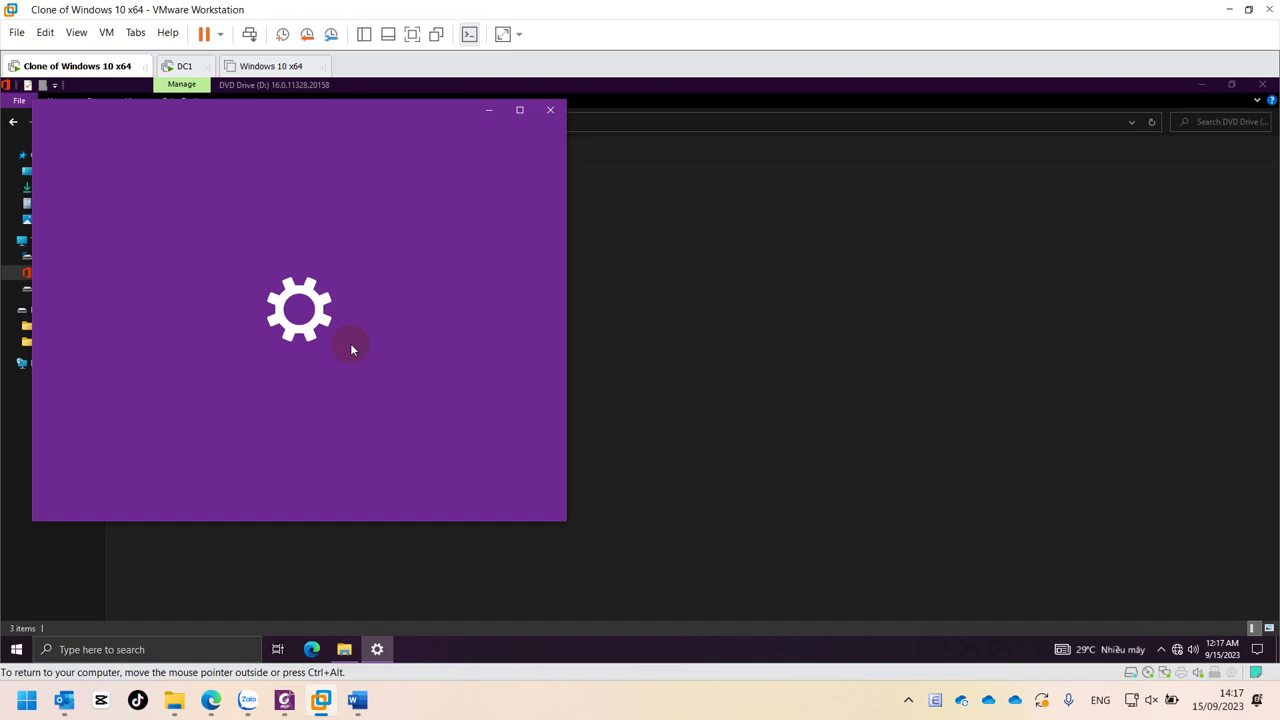
pyautogui.scroll(-3, 354, 470)
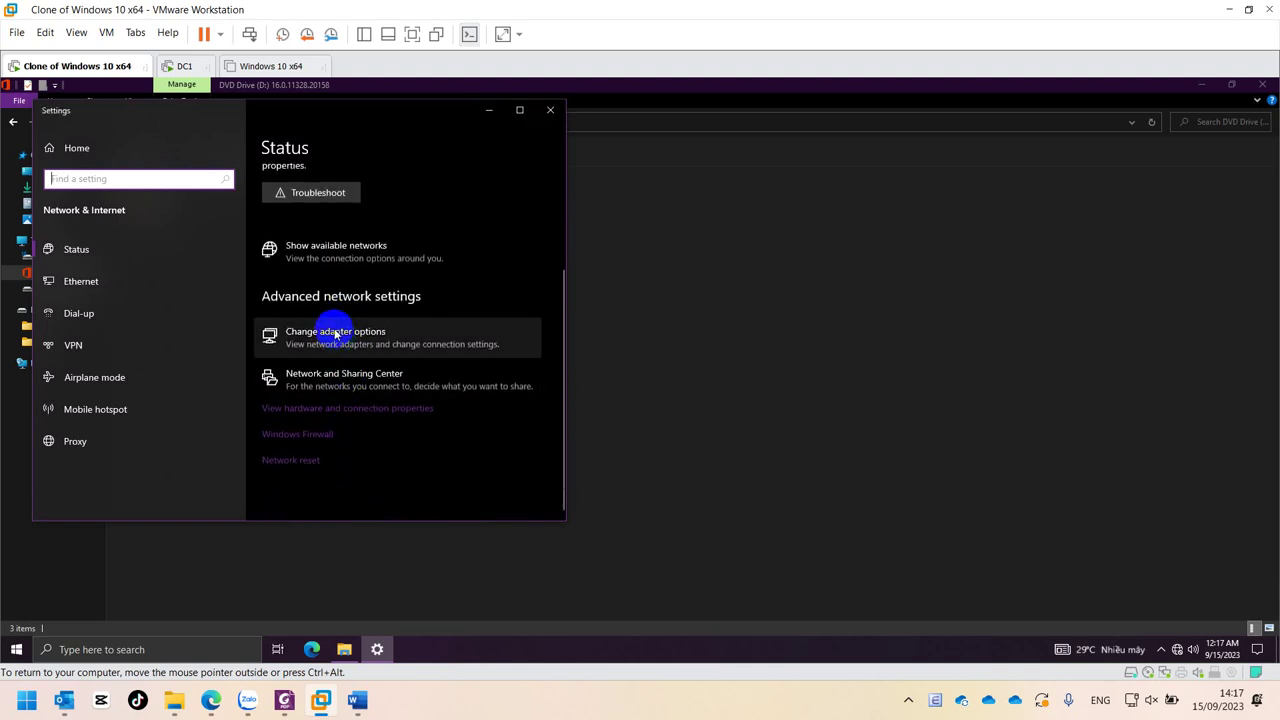
pyautogui.click(166, 293)
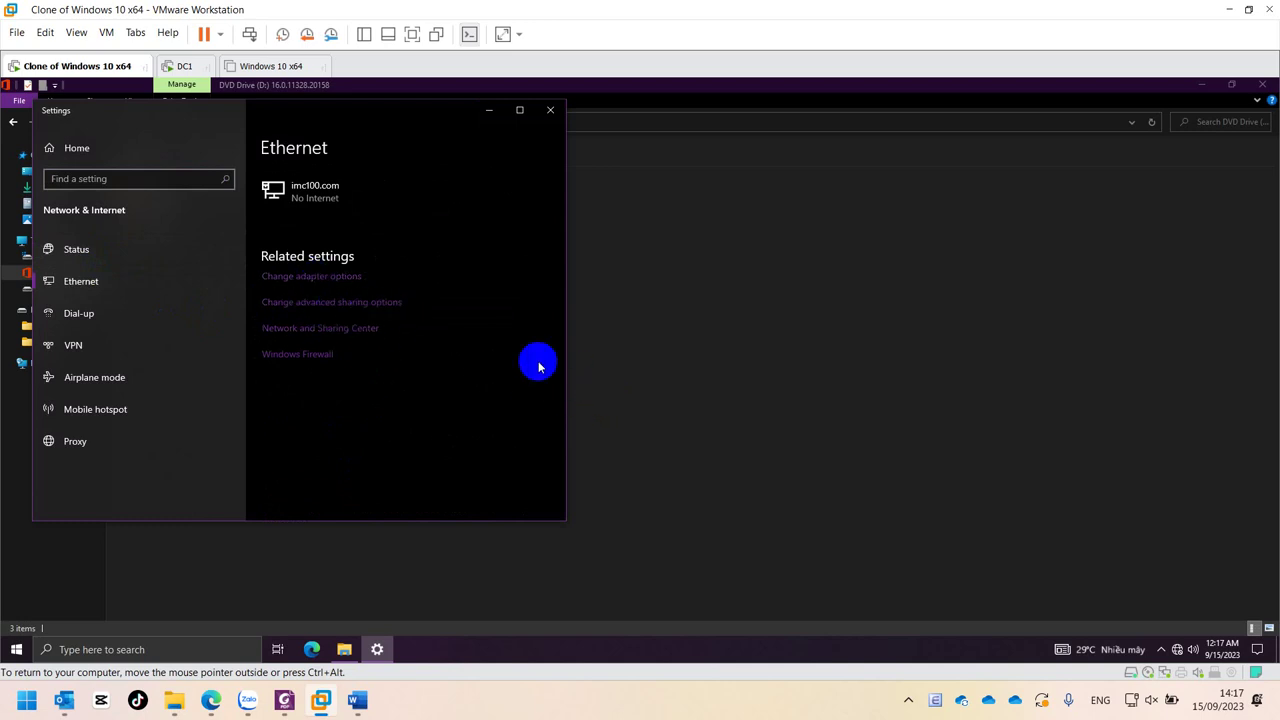
pyautogui.click(291, 285)
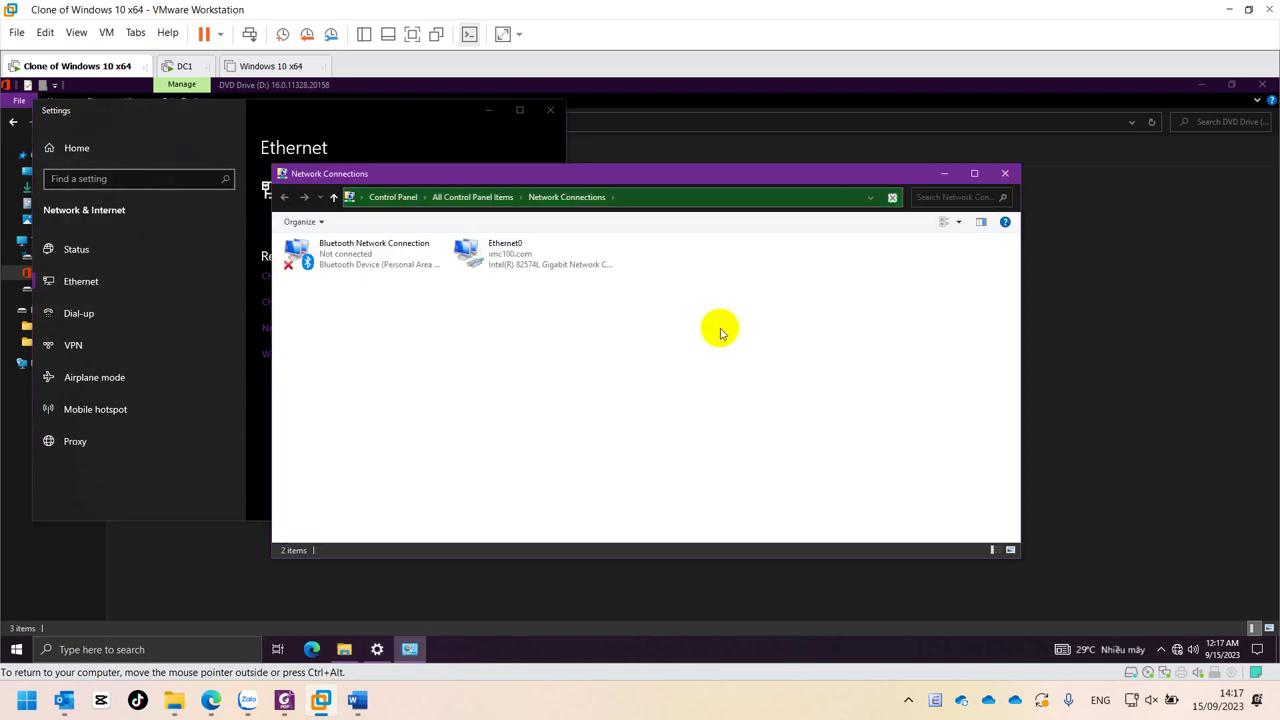
pyautogui.click(468, 250)
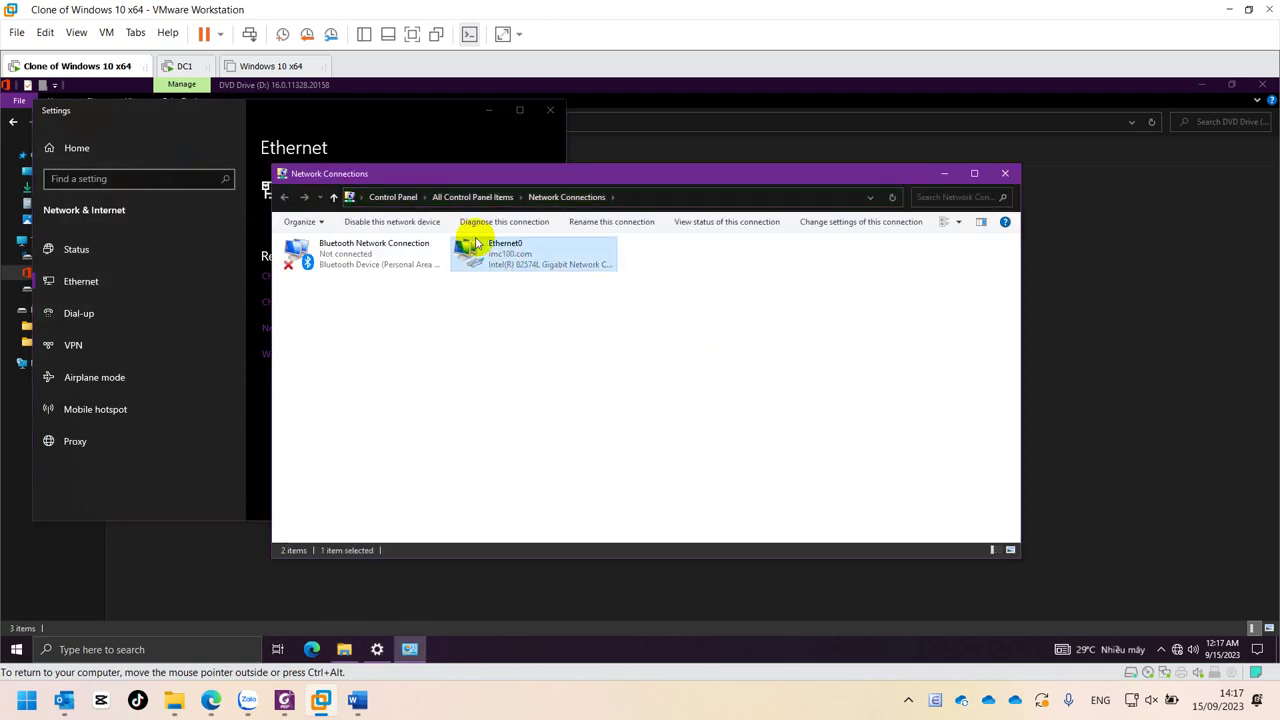
pyautogui.doubleClick(515, 262)
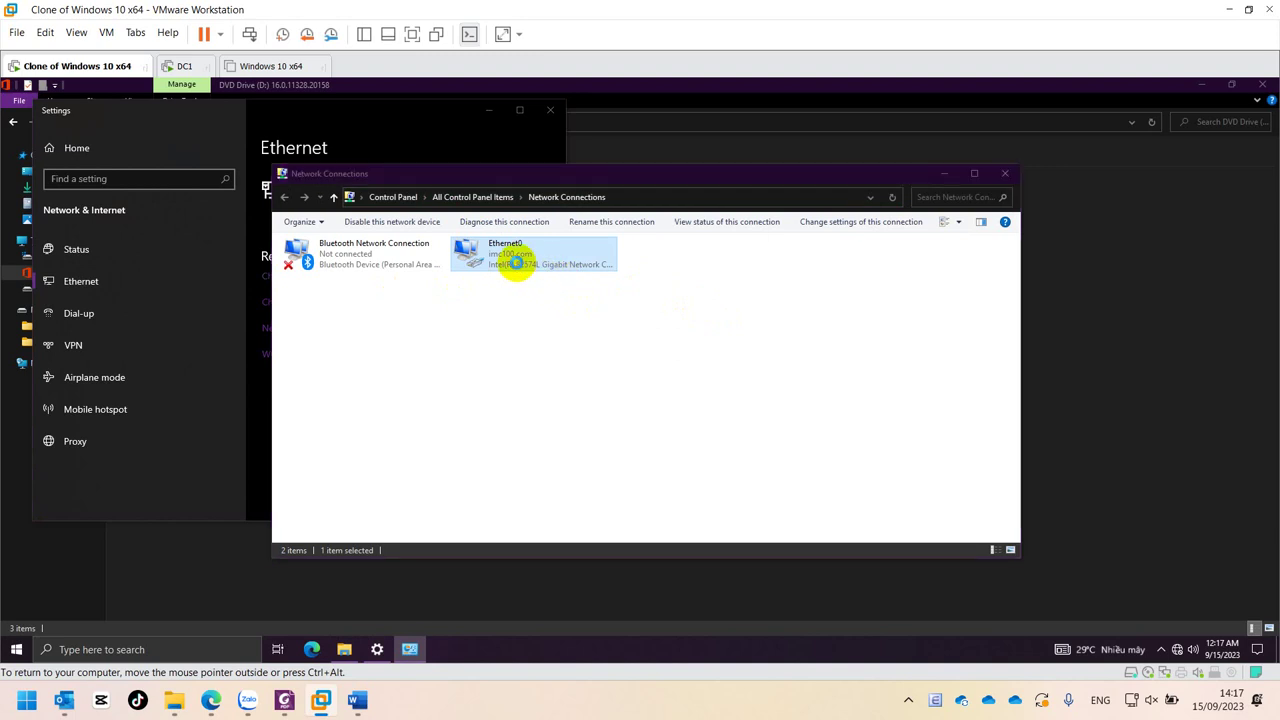
pyautogui.click(570, 356)
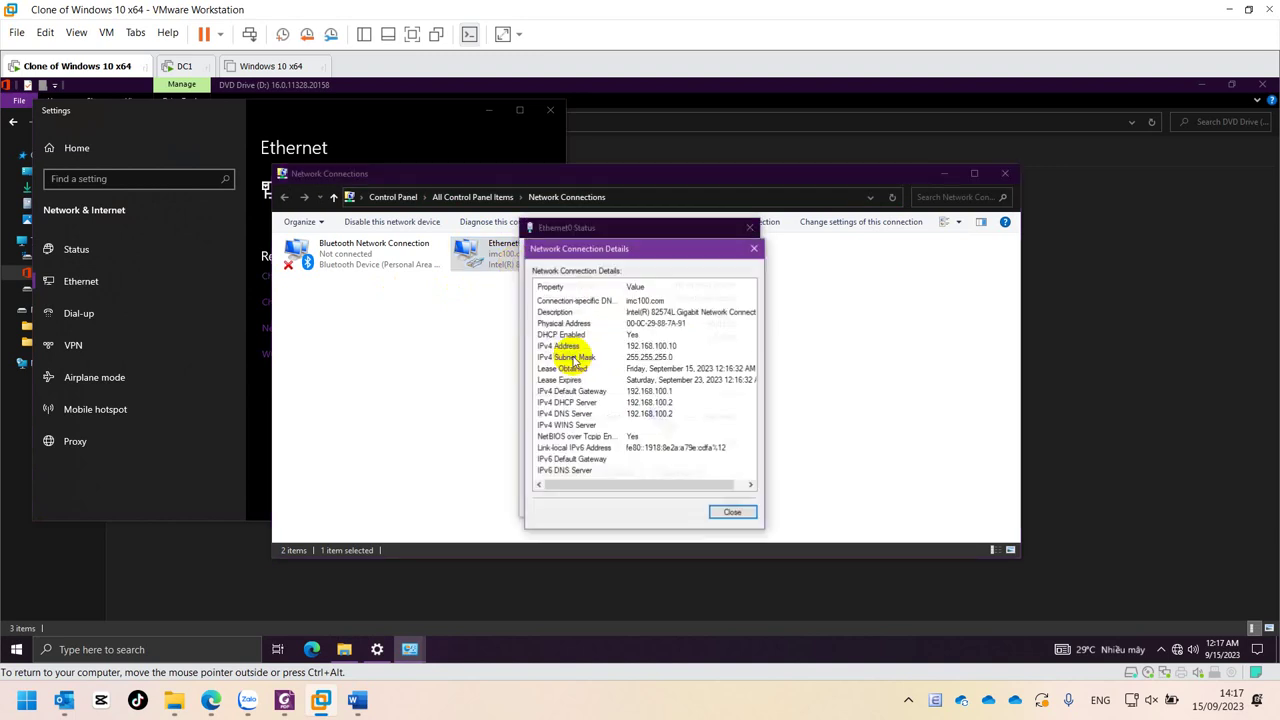
pyautogui.click(665, 346)
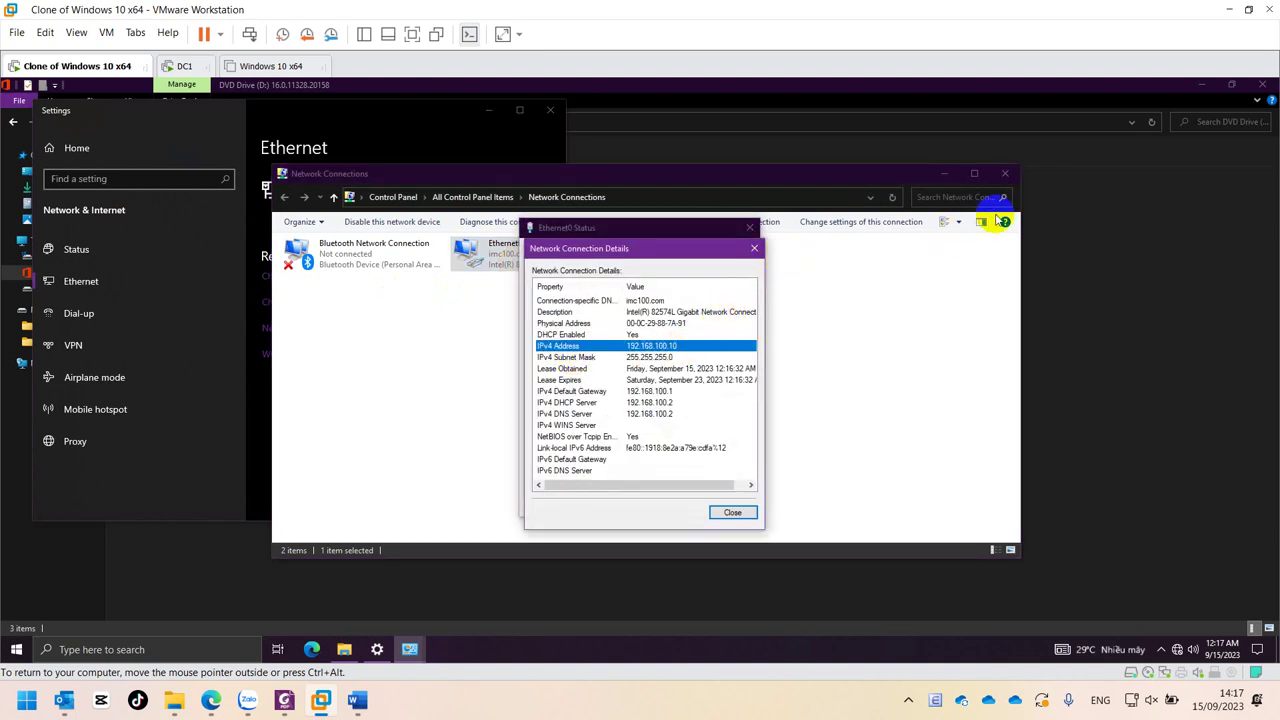
pyautogui.press('Escape')
pyautogui.press('Escape')
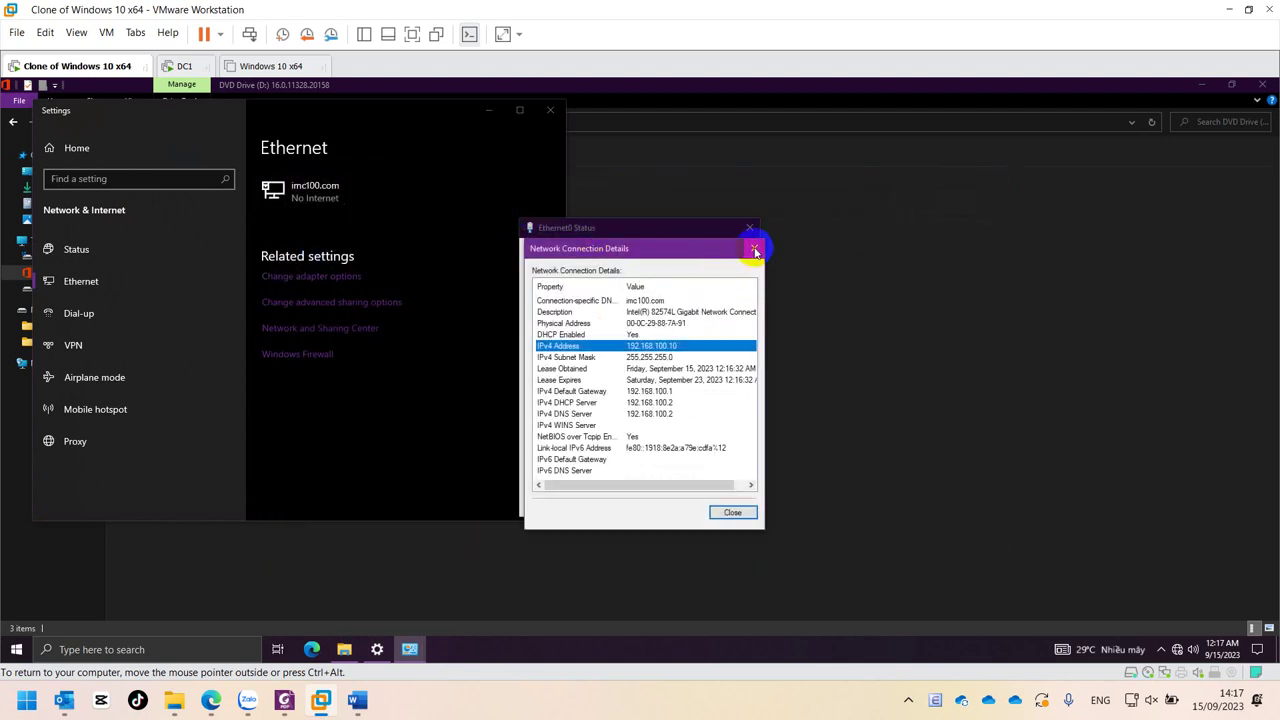
pyautogui.click(752, 240)
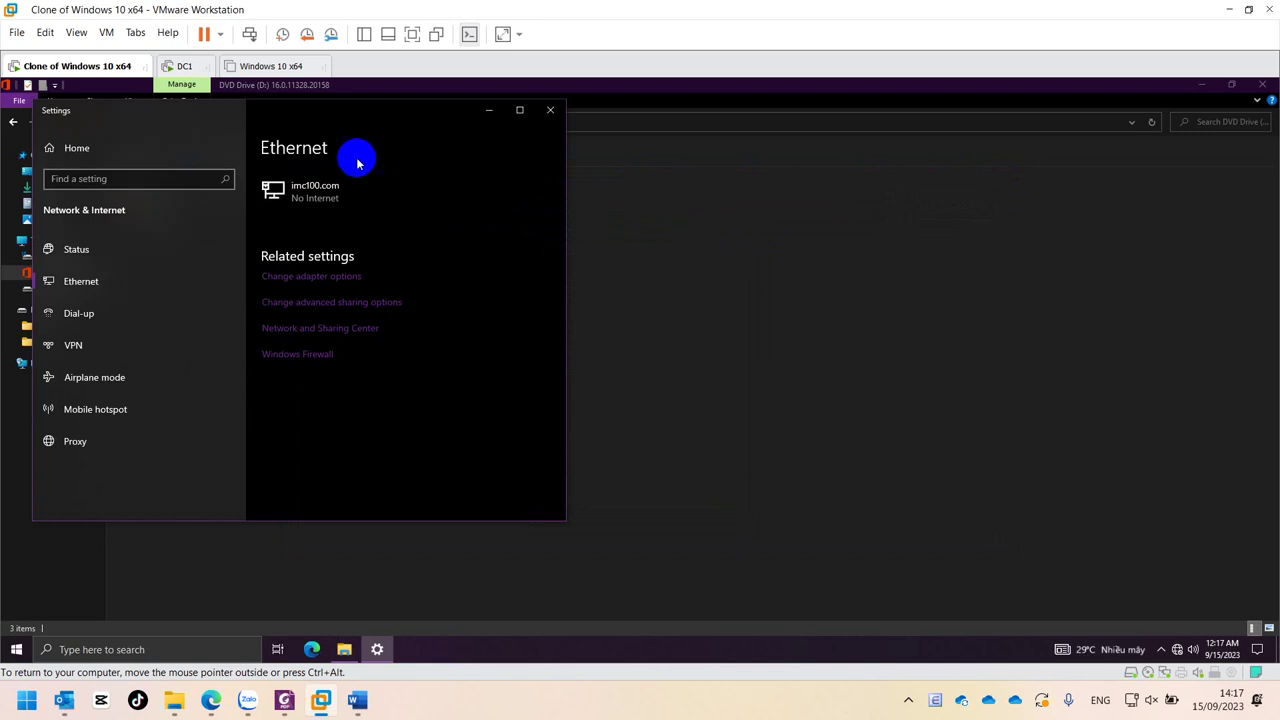
# - Close Settings, view Local Disk (C:) properties, and bring up the This PC context menu
pyautogui.click(550, 110)
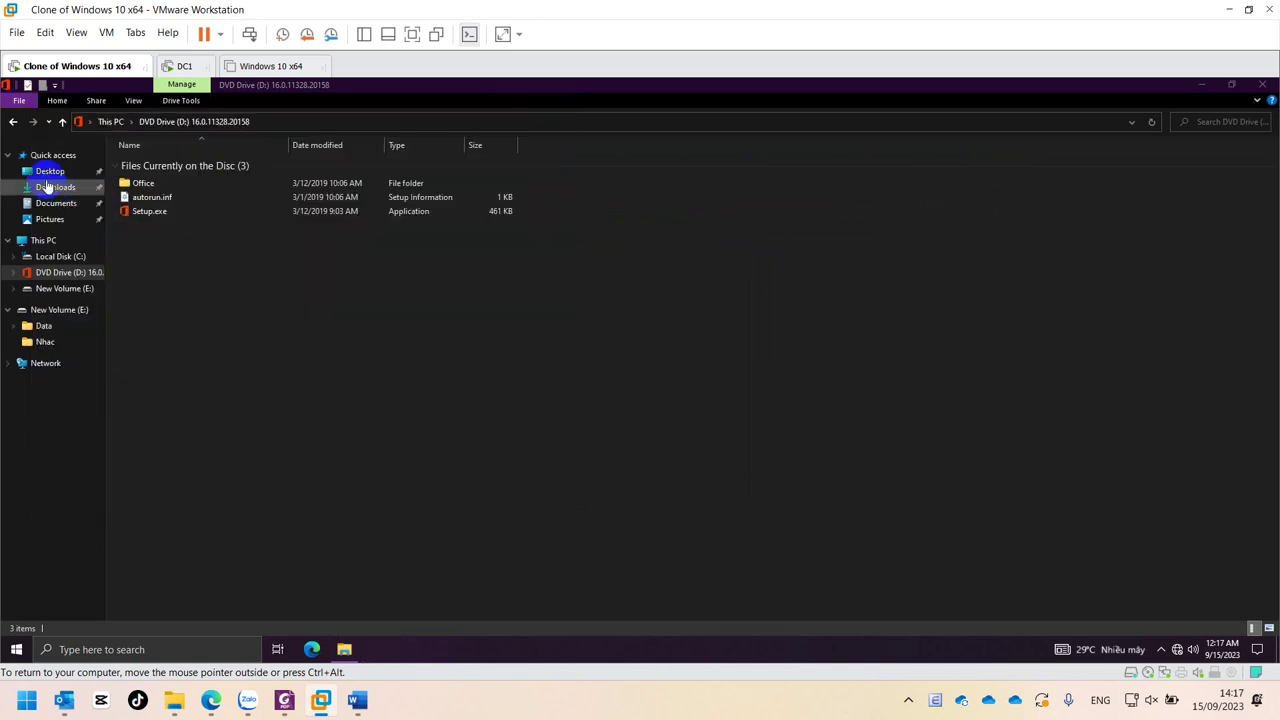
pyautogui.rightClick(55, 260)
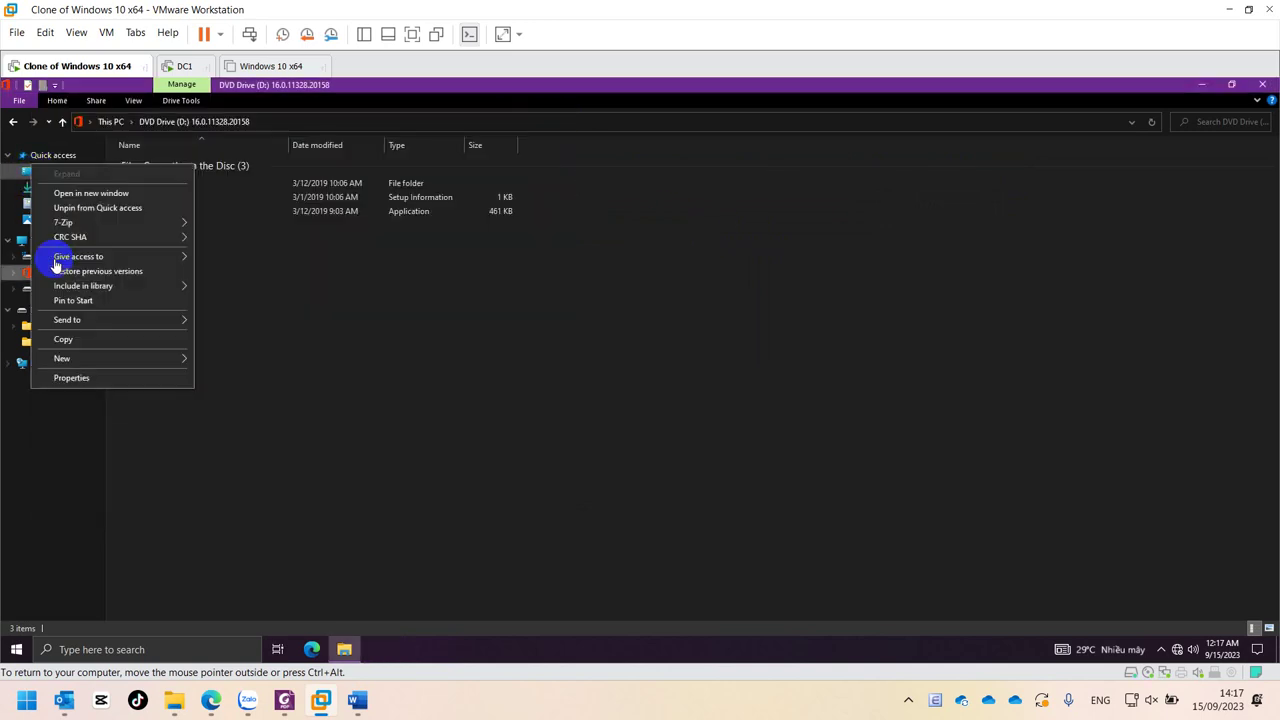
pyautogui.press('Escape')
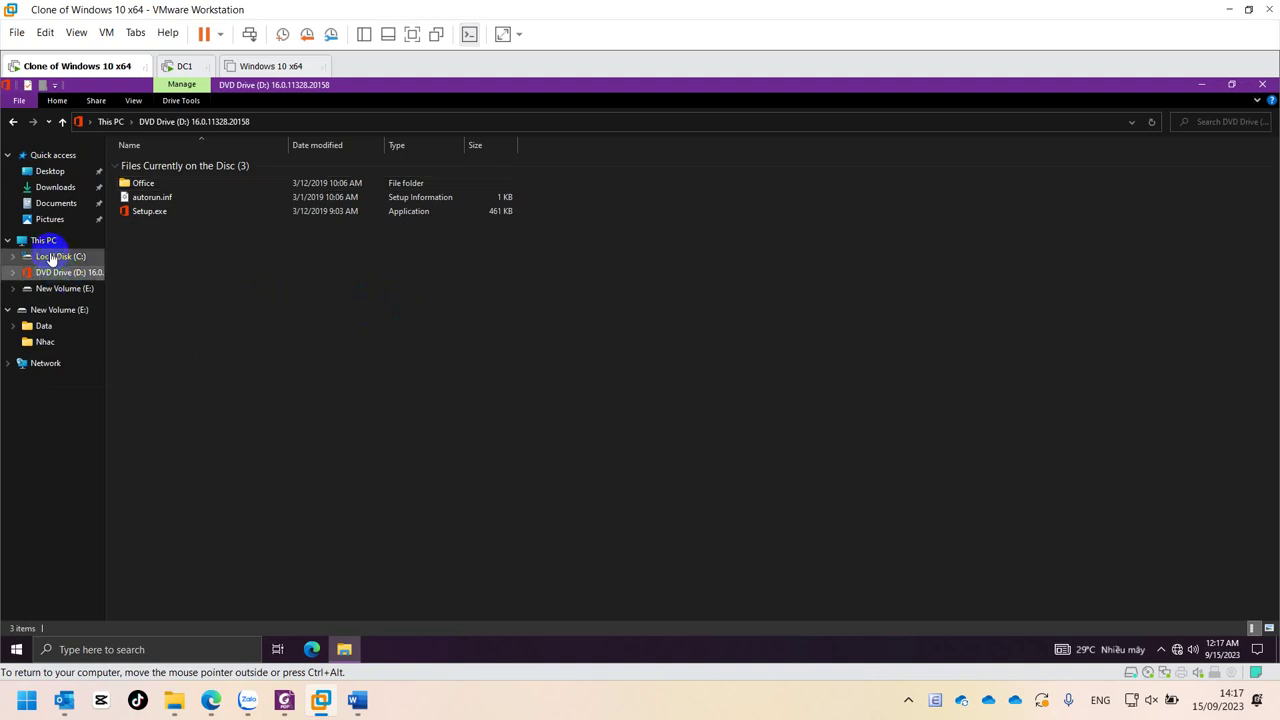
pyautogui.rightClick(52, 257)
pyautogui.click(90, 481)
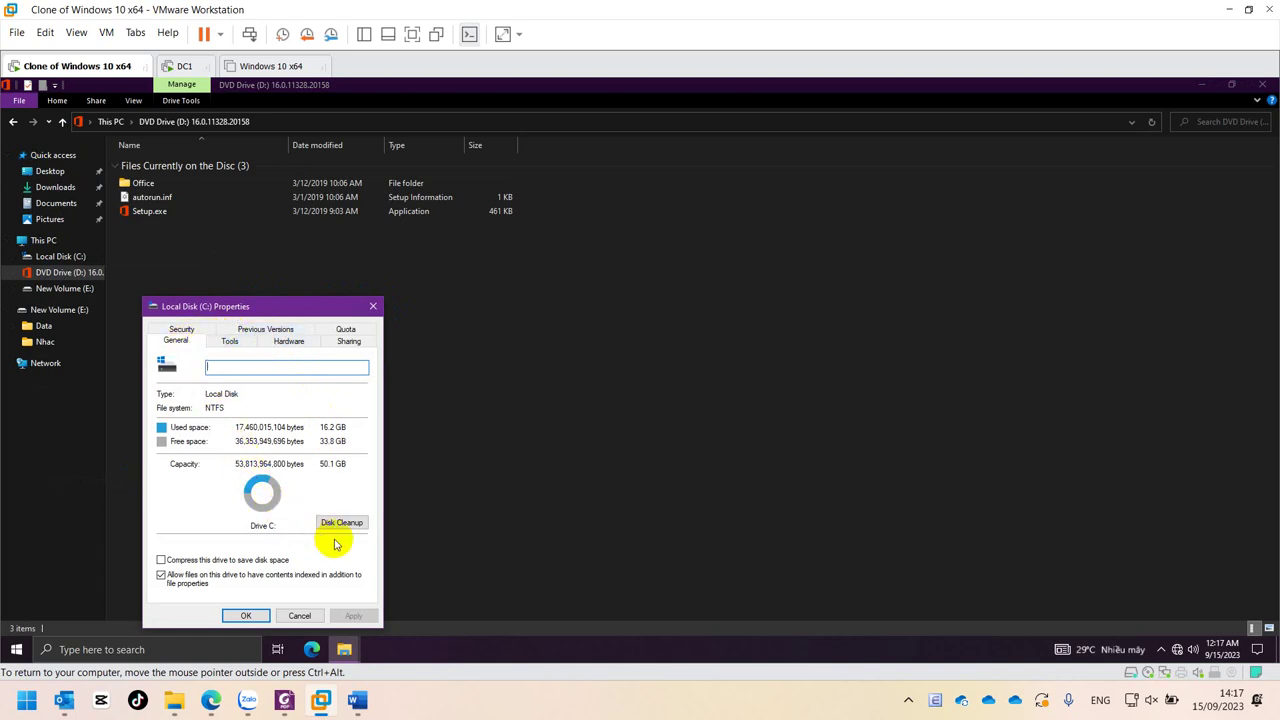
pyautogui.click(373, 306)
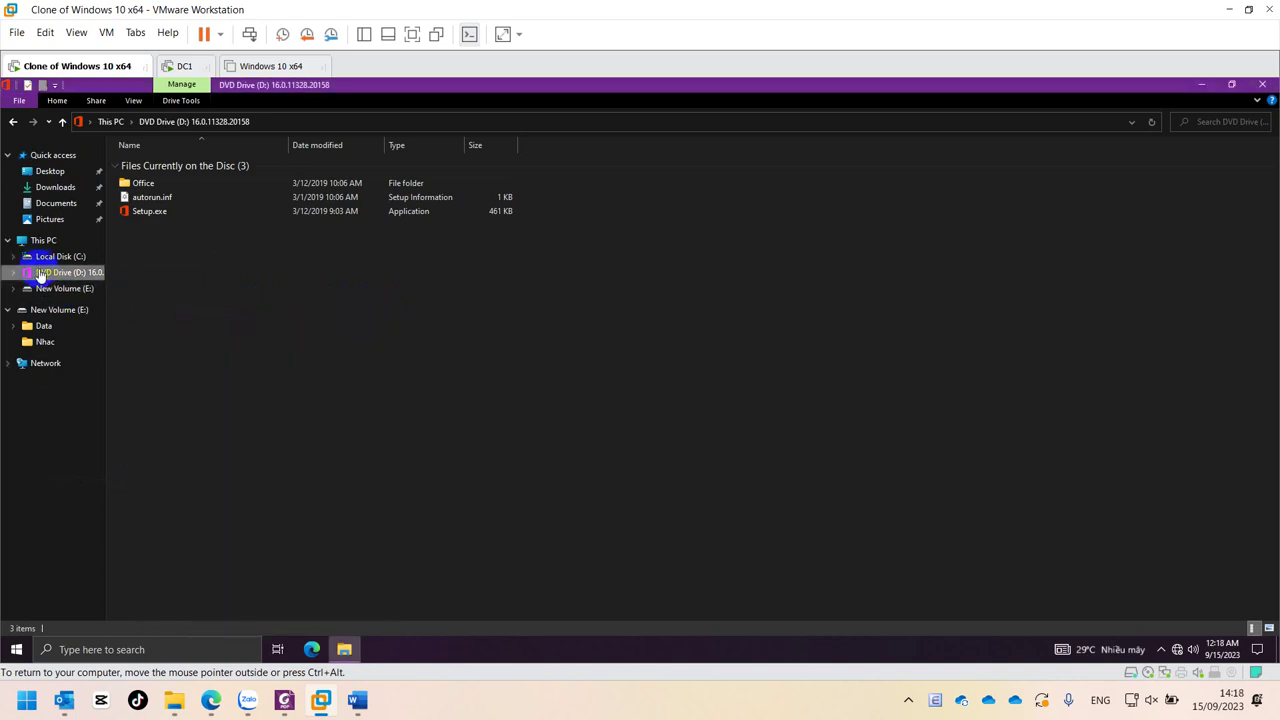
pyautogui.rightClick(46, 241)
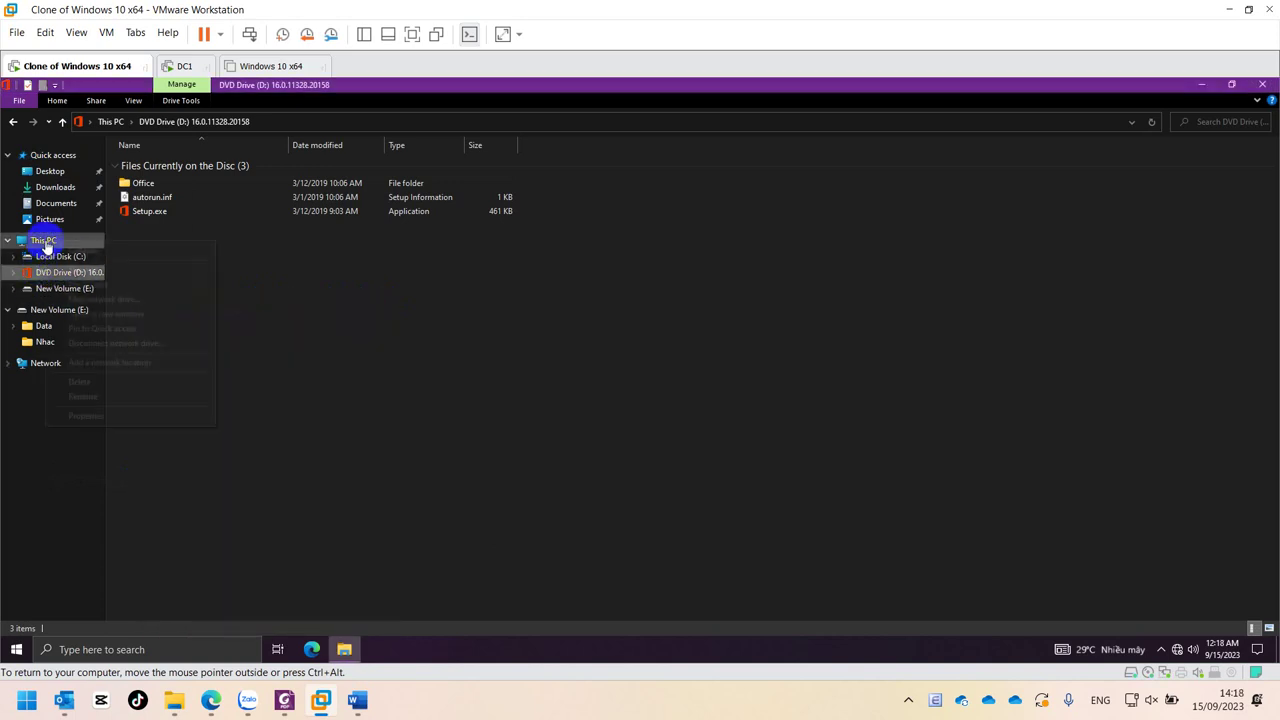
# - Under Advanced system settings > Computer Name, make the computer a member of domain imc100.com
pyautogui.click(90, 416)
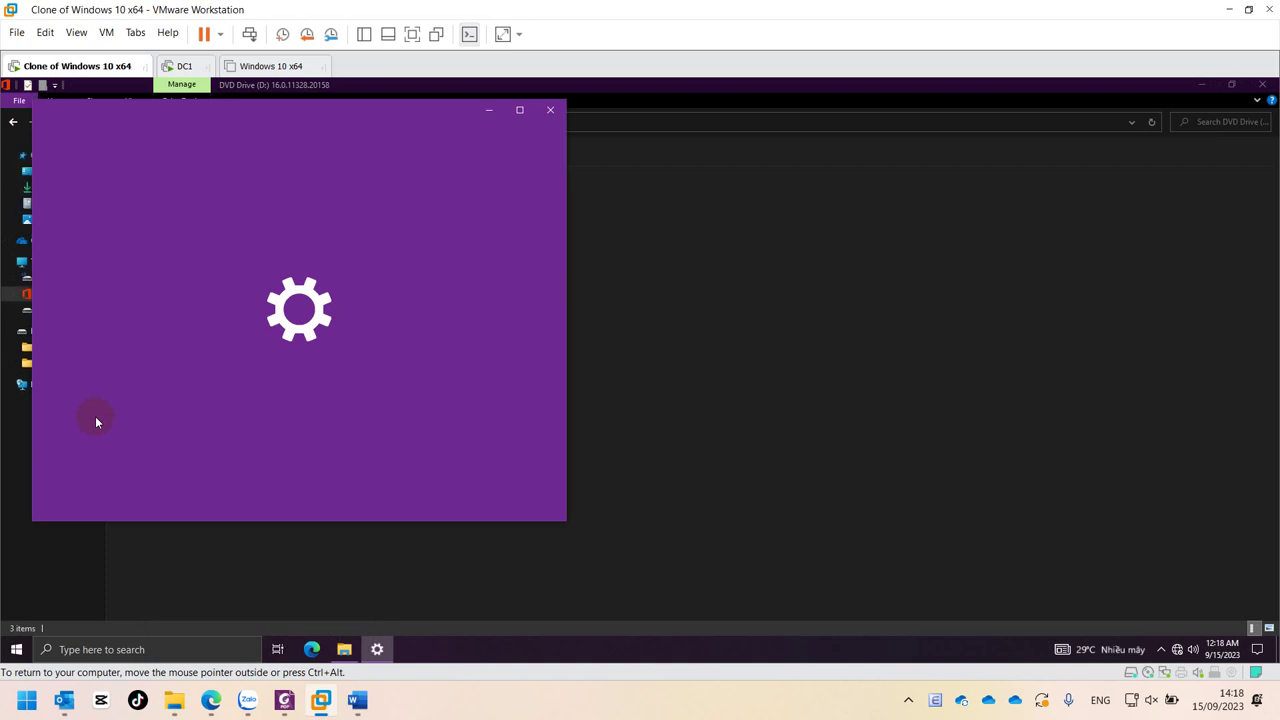
pyautogui.scroll(-3, 423, 434)
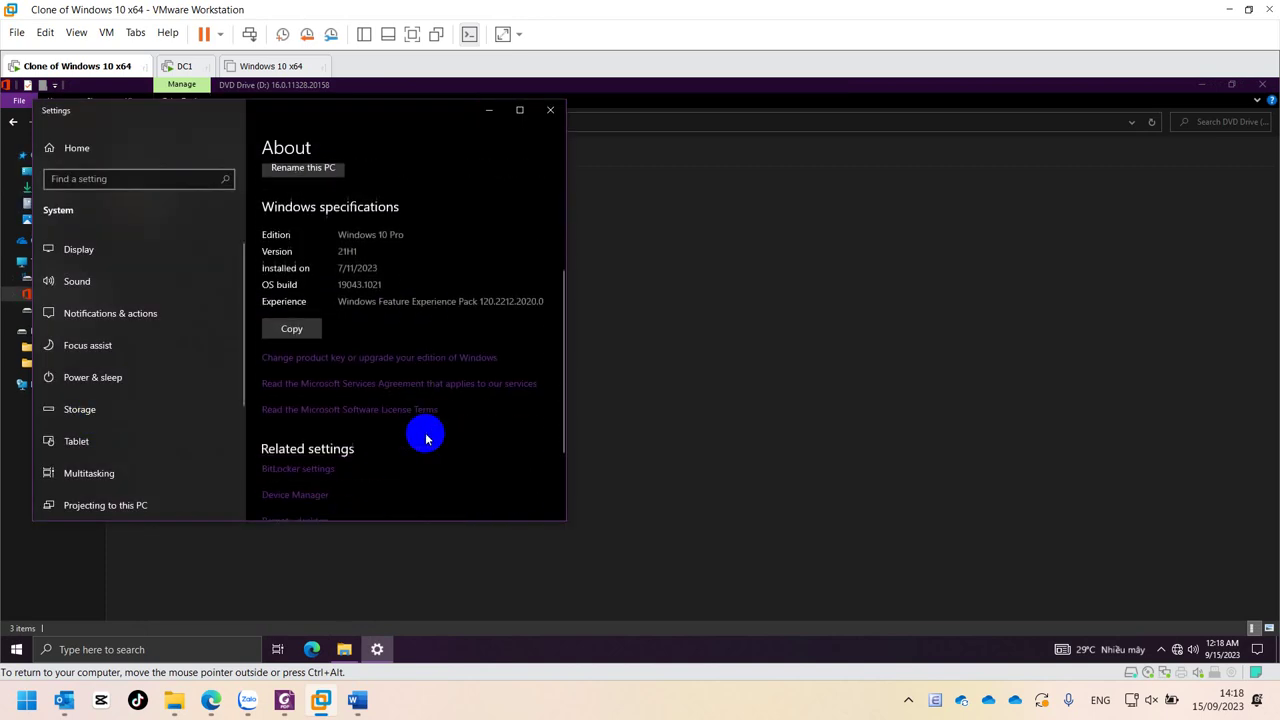
pyautogui.scroll(-2, 425, 437)
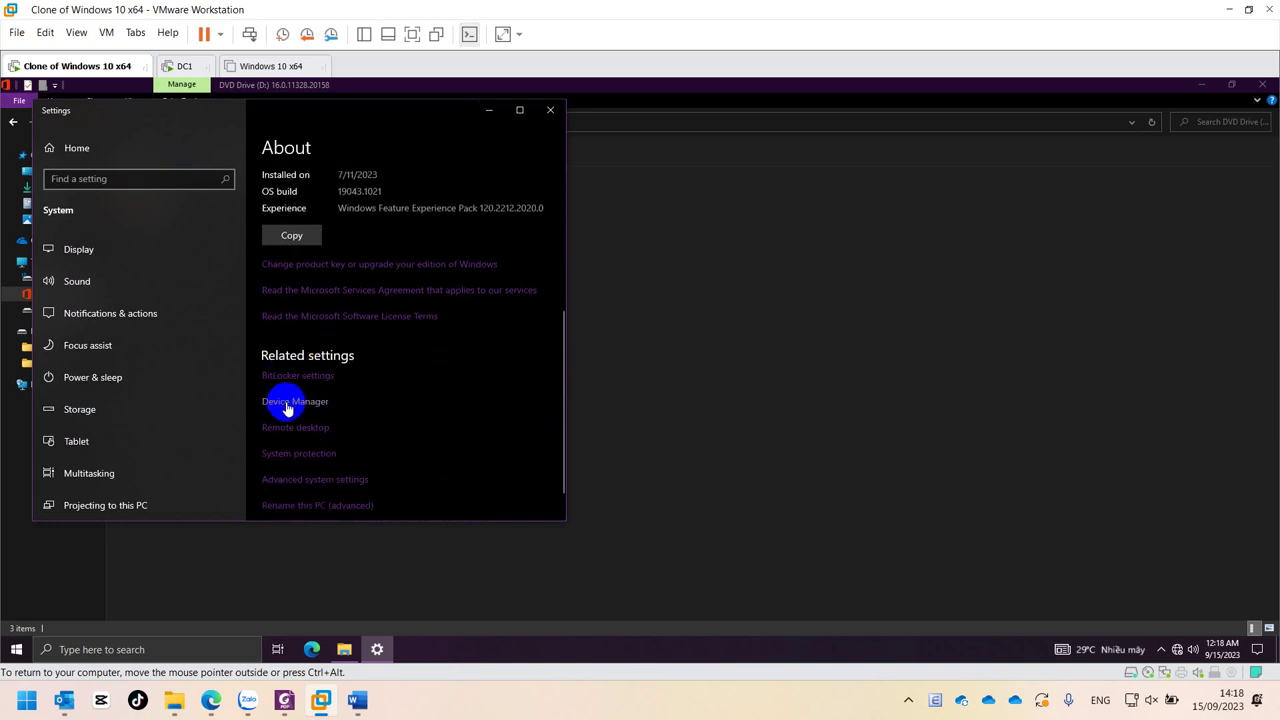
pyautogui.click(295, 480)
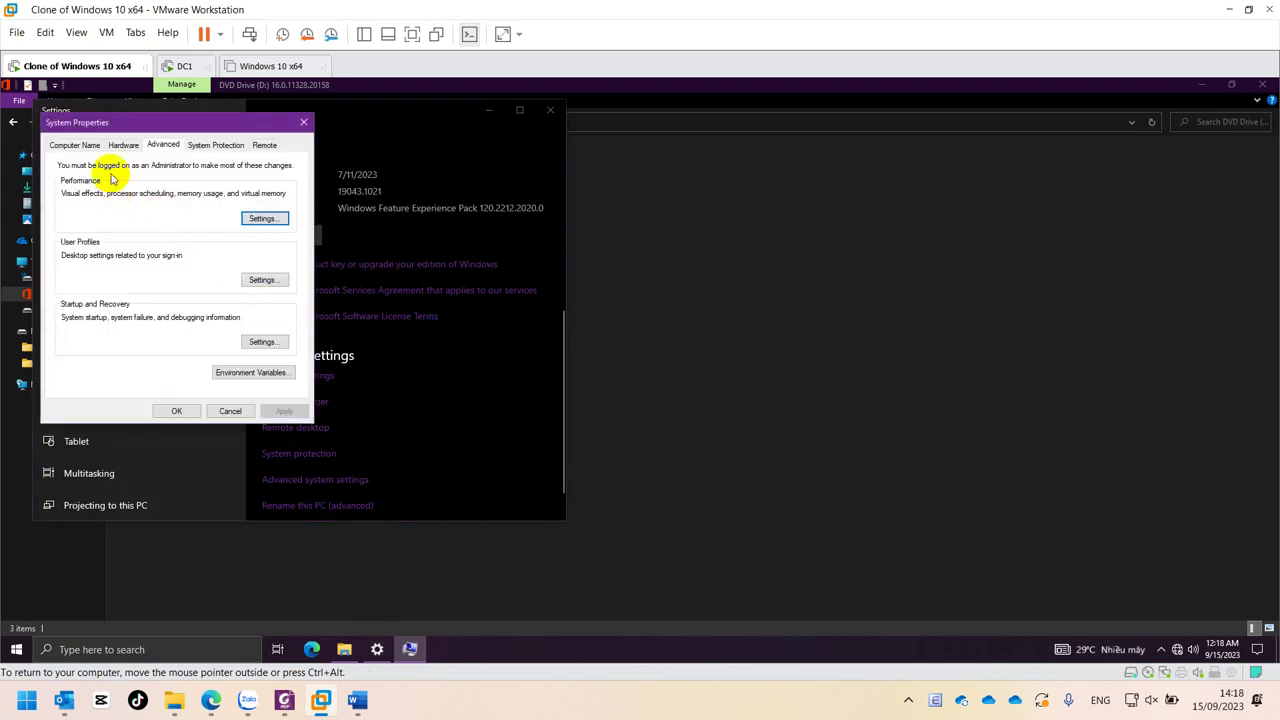
pyautogui.click(72, 146)
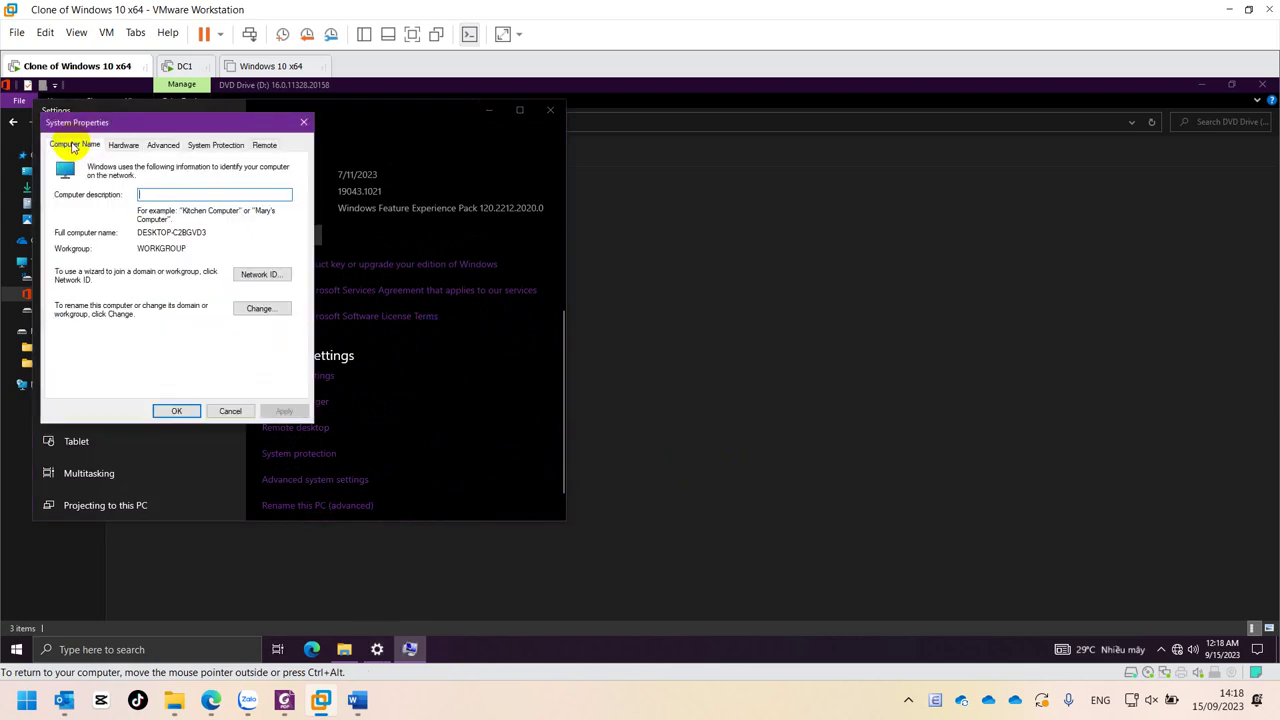
pyautogui.click(258, 309)
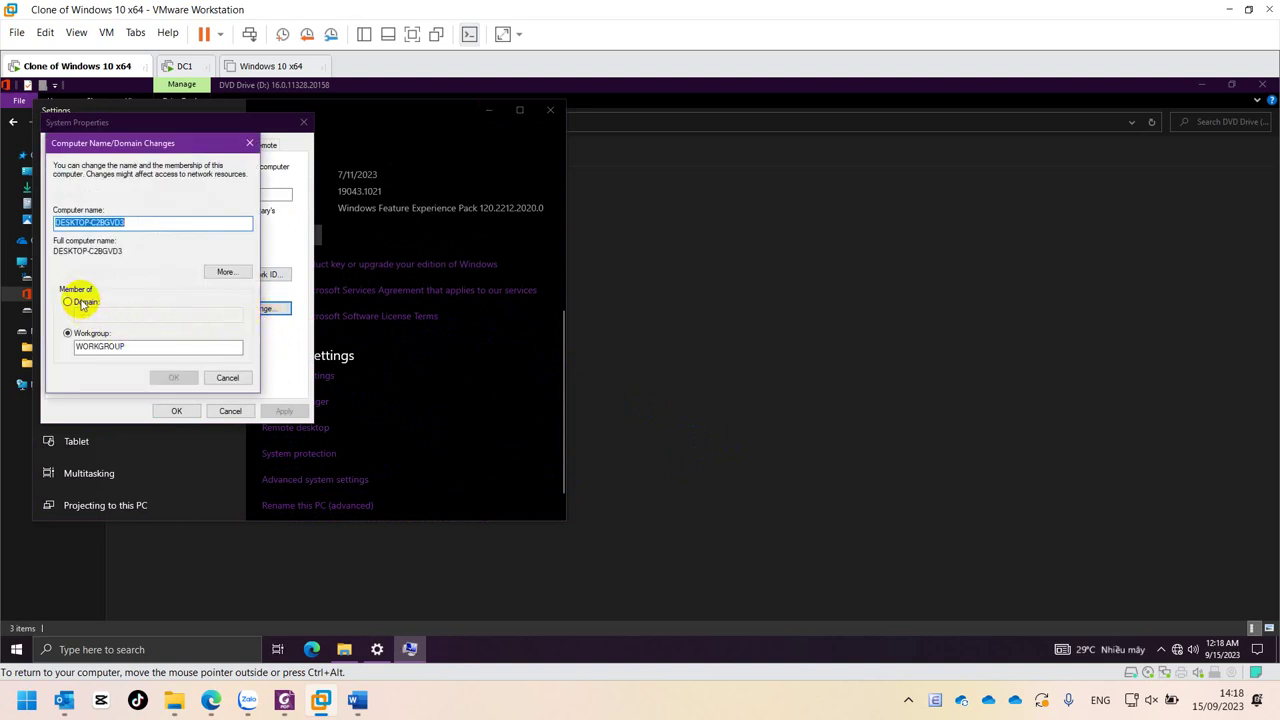
pyautogui.click(82, 302)
pyautogui.click(109, 316)
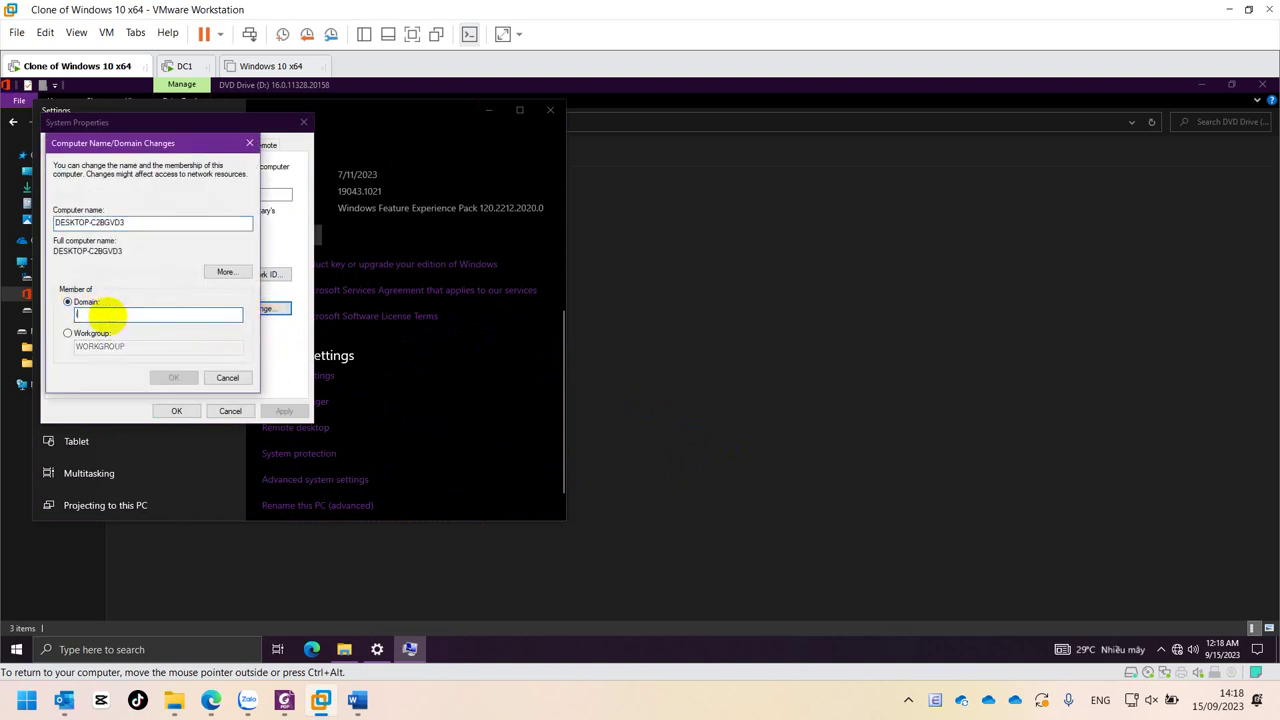
pyautogui.write('imc100')
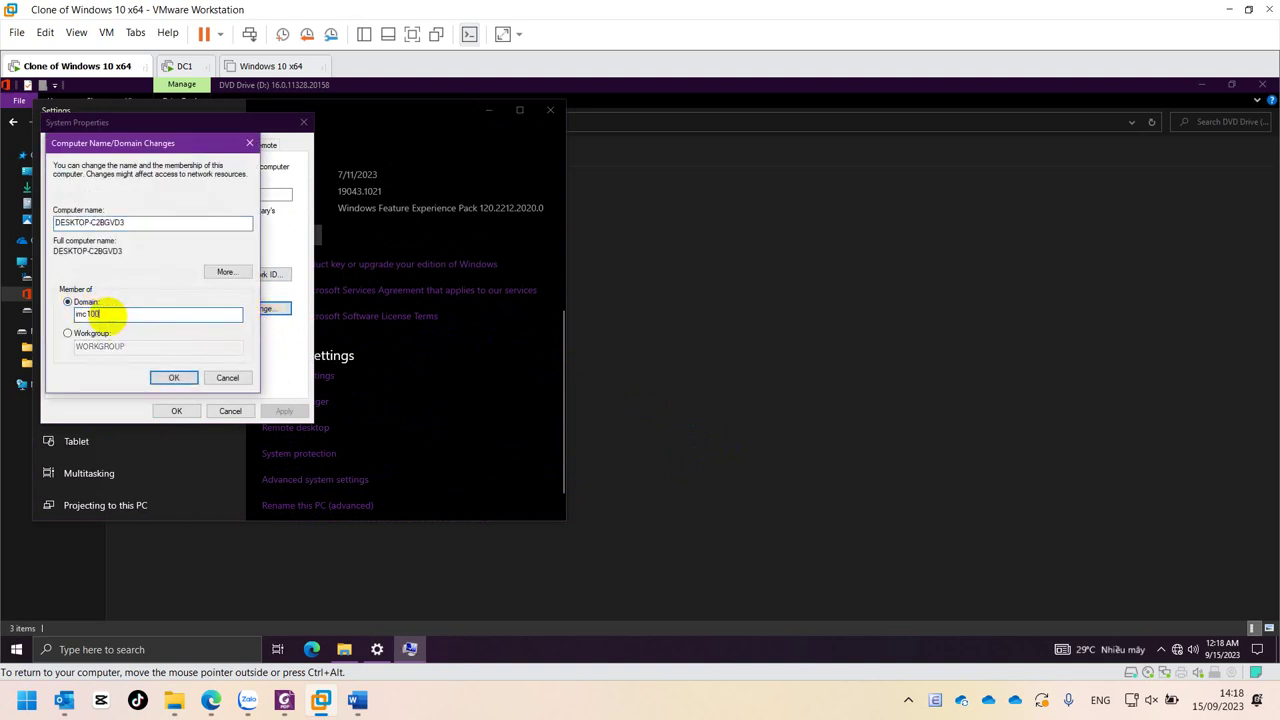
pyautogui.write('.com')
pyautogui.click(172, 377)
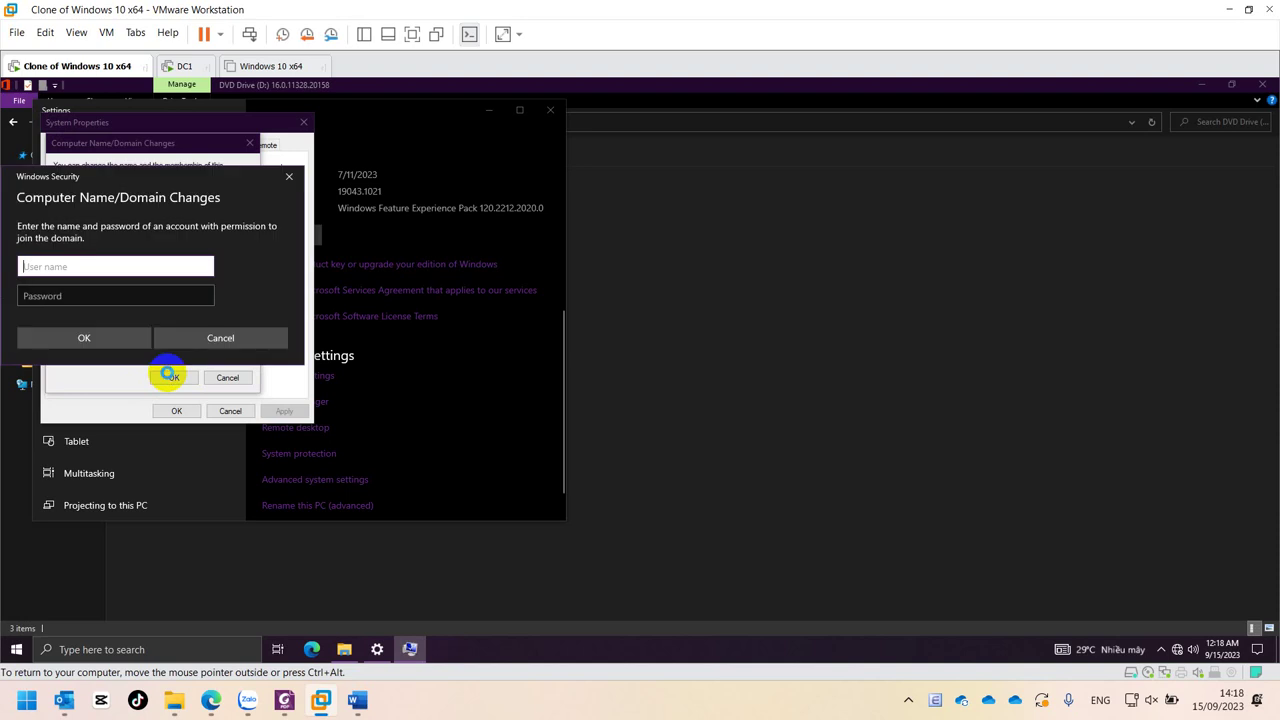
# - Authenticate as domain administrator, acknowledge the welcome and restart notices, and restart now
pyautogui.write('administrator')
pyautogui.press('Tab')
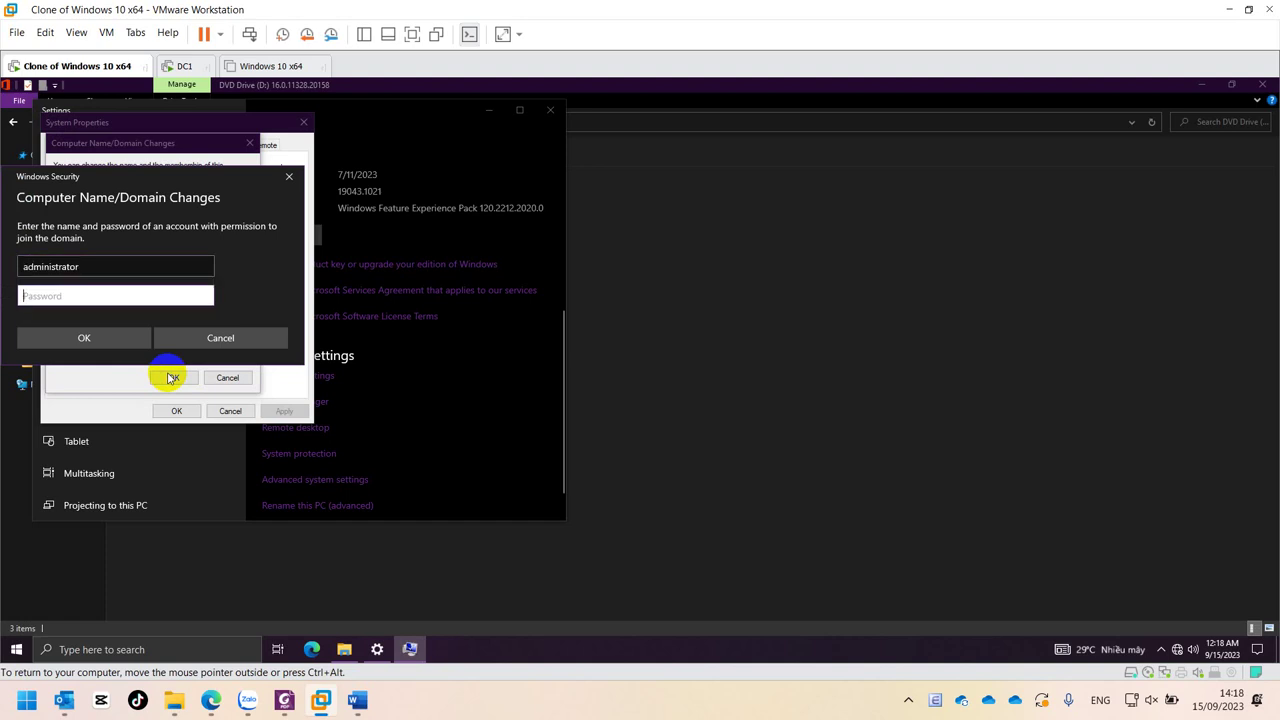
pyautogui.click(90, 335)
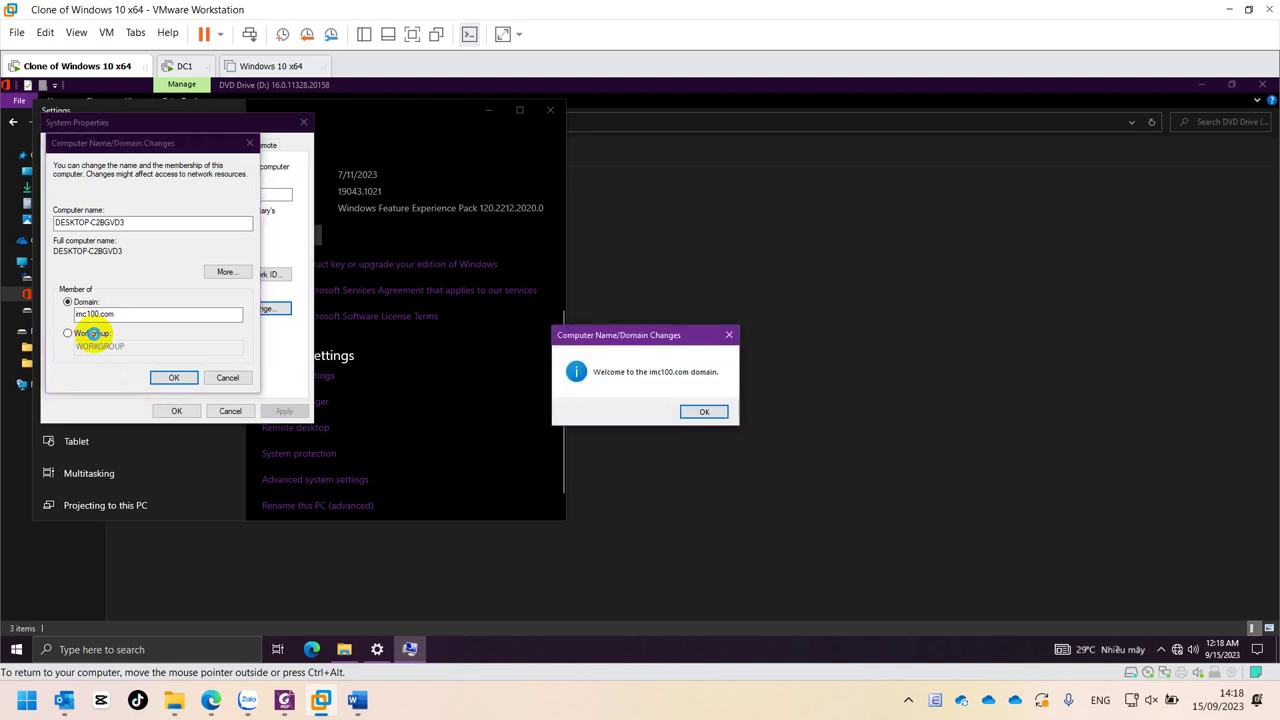
pyautogui.click(706, 411)
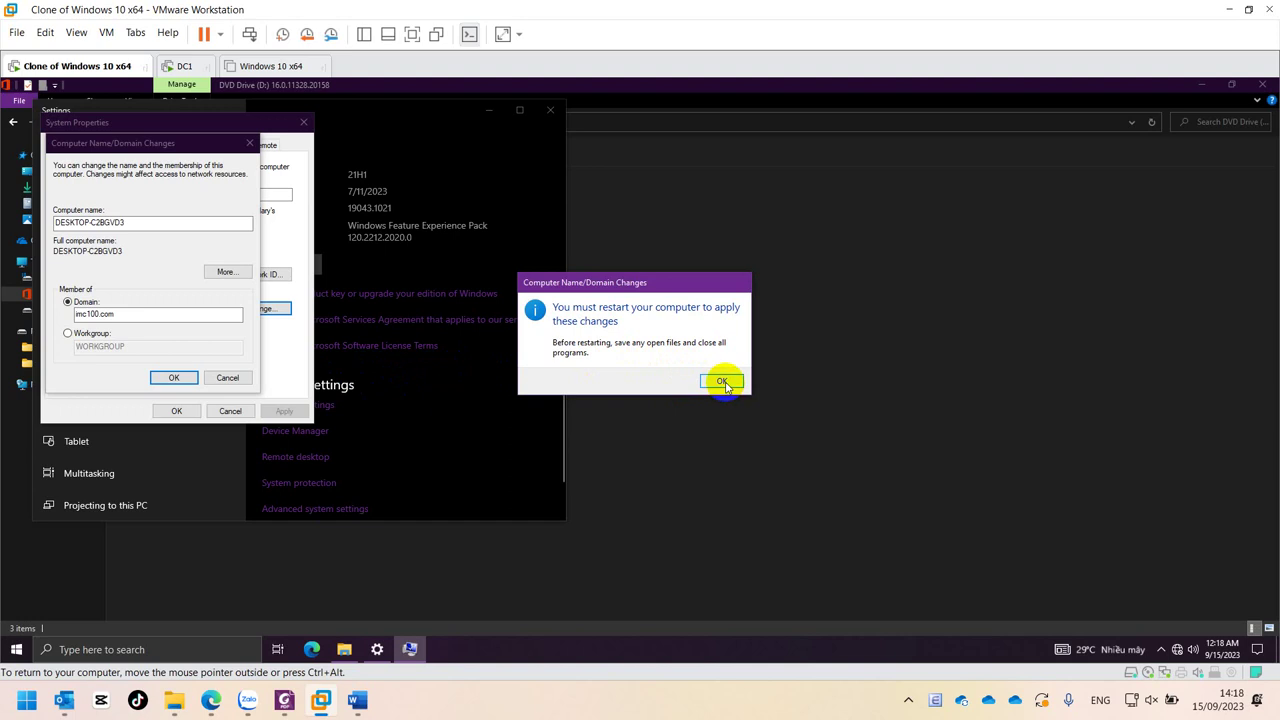
pyautogui.click(722, 383)
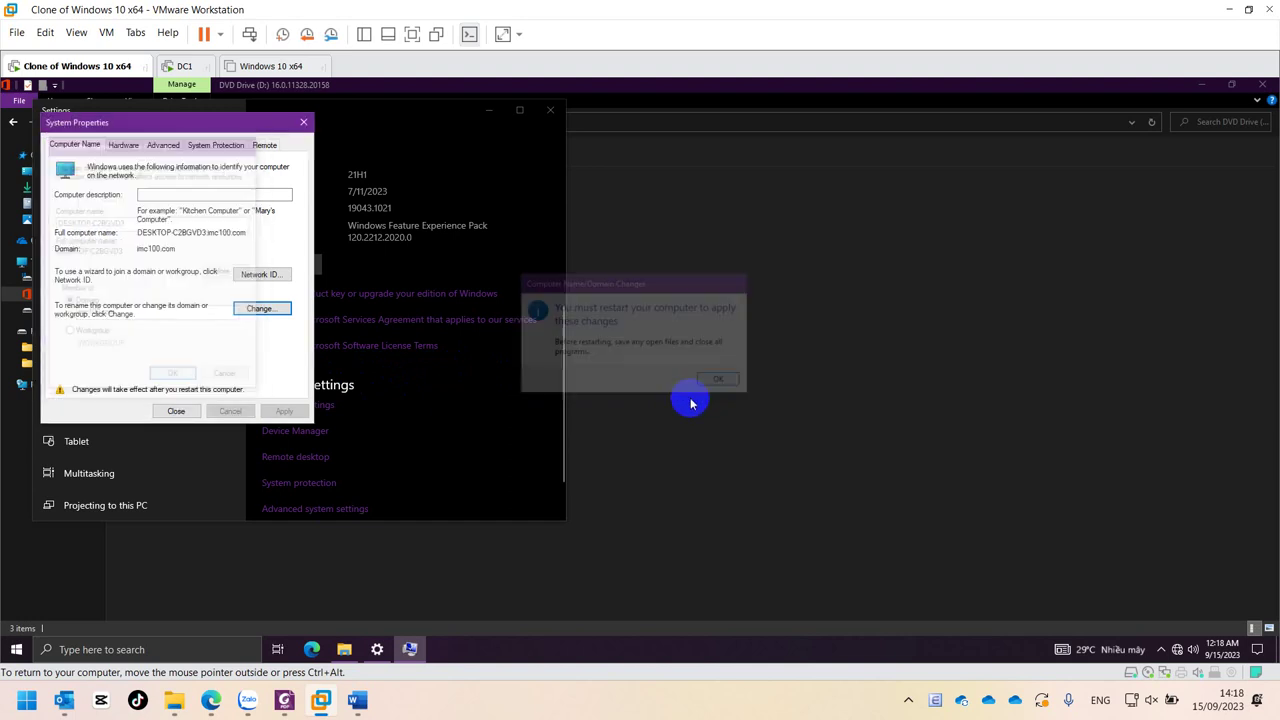
pyautogui.click(158, 414)
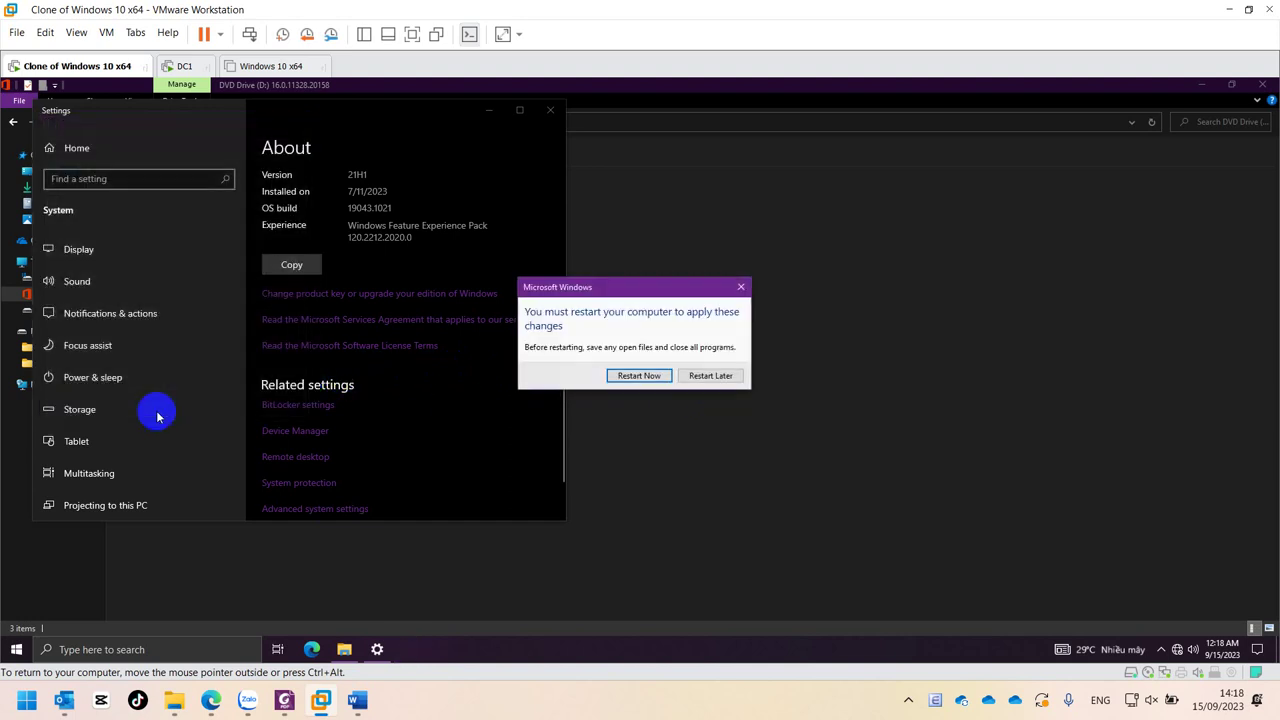
pyautogui.click(623, 373)
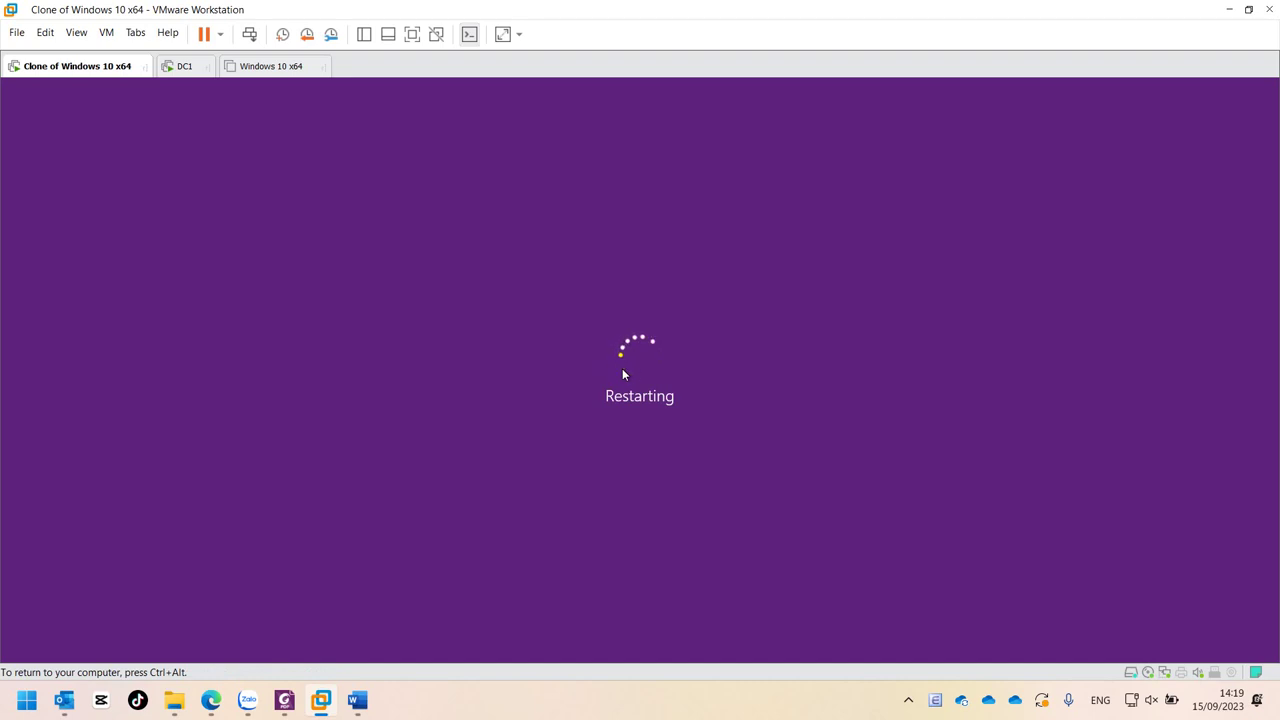
# - On DC1, close the Group Policy Management Editor and delete the CaiWinrar link from IMC100new
pyautogui.click(175, 66)
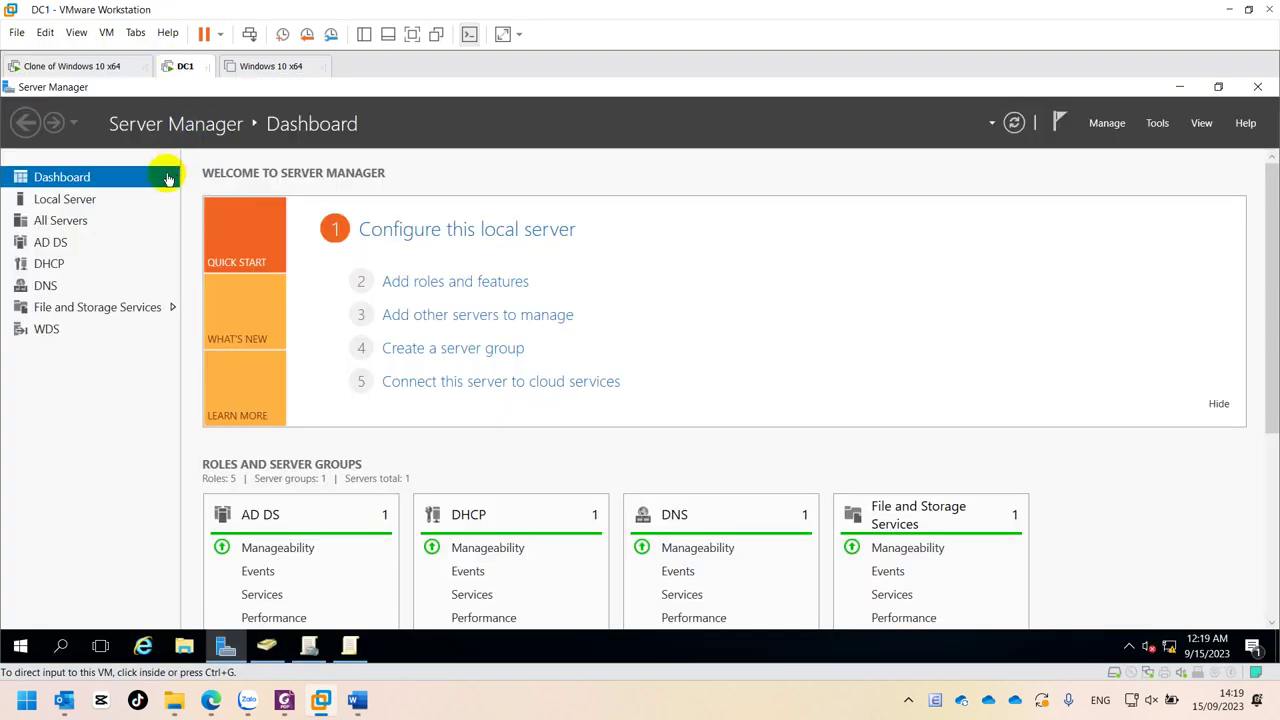
pyautogui.click(308, 646)
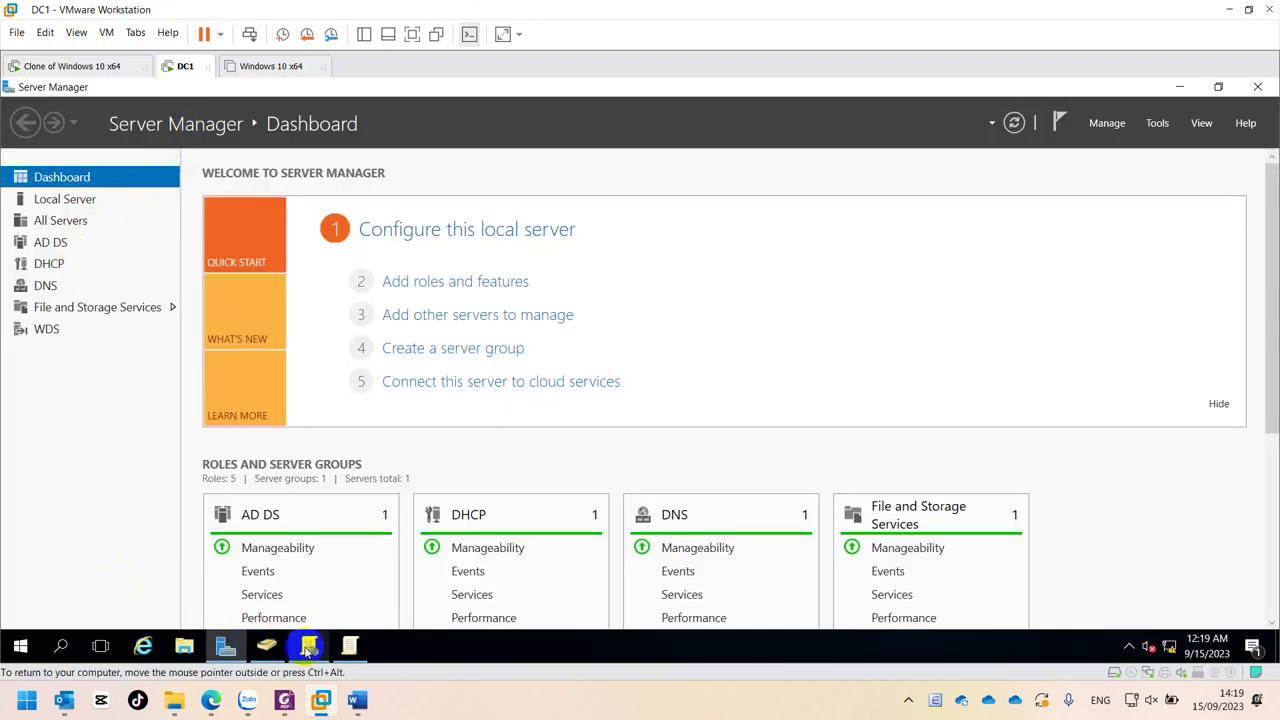
pyautogui.click(350, 647)
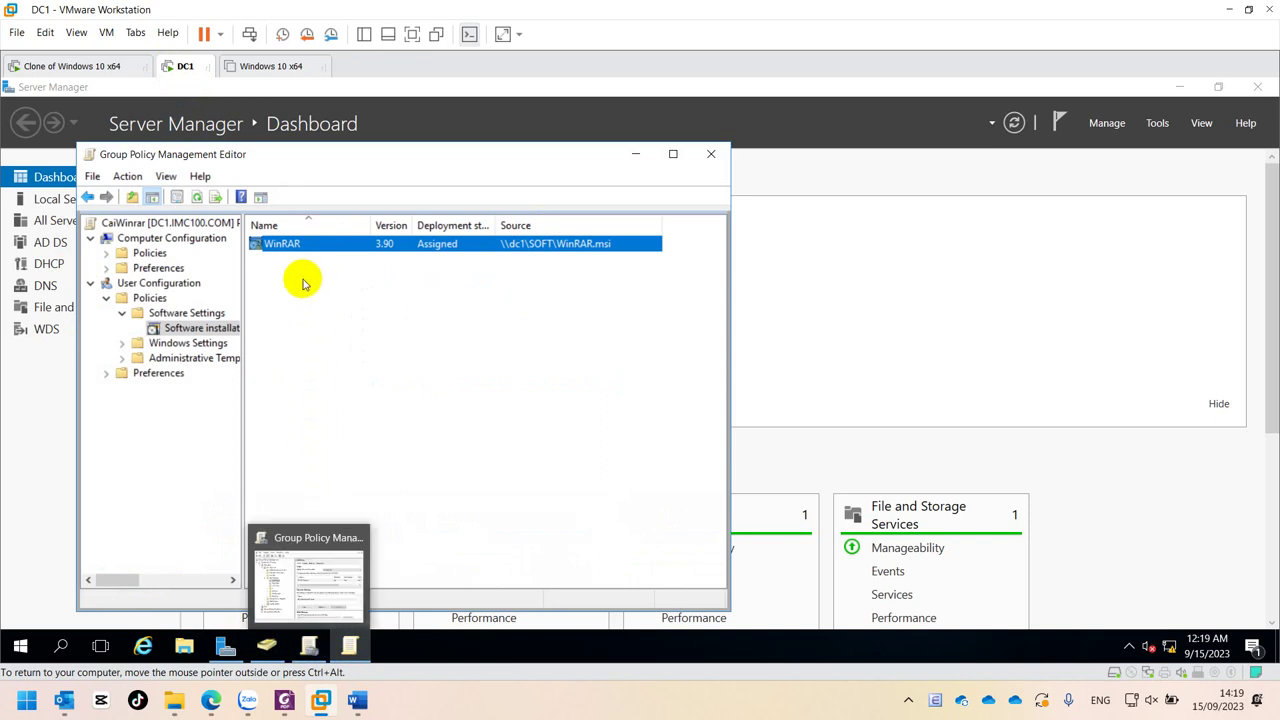
pyautogui.click(709, 156)
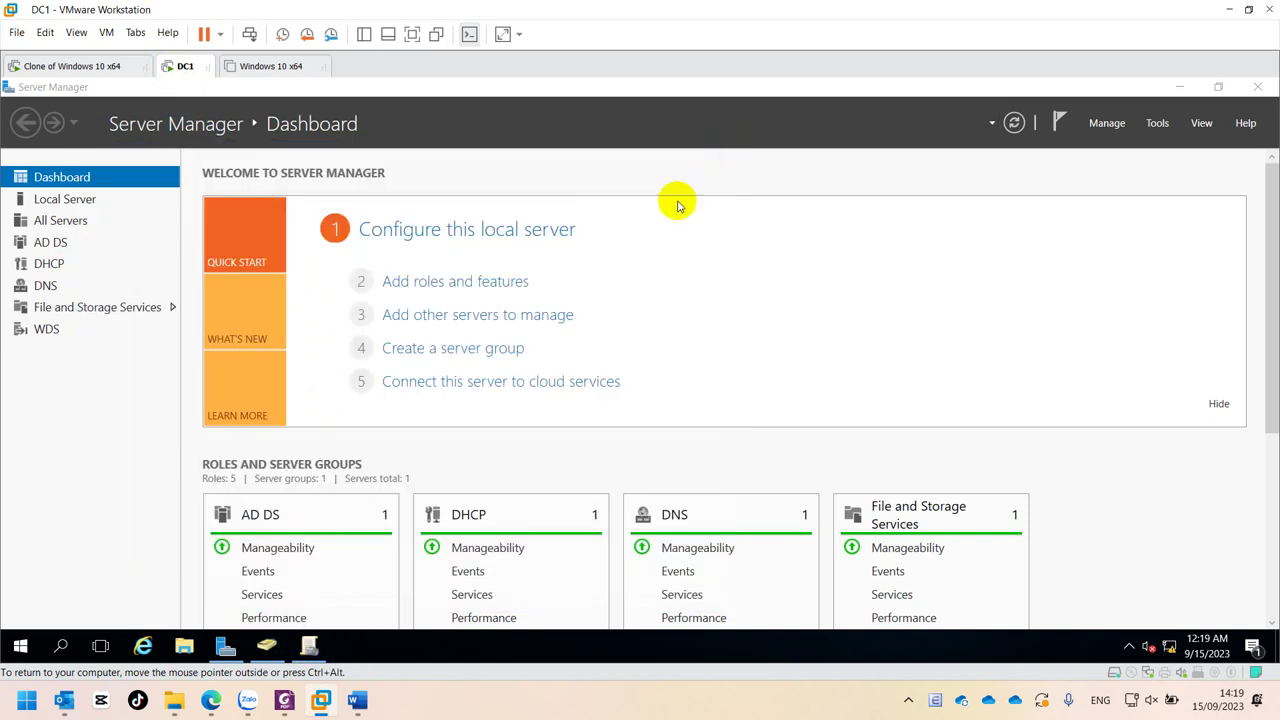
pyautogui.click(312, 645)
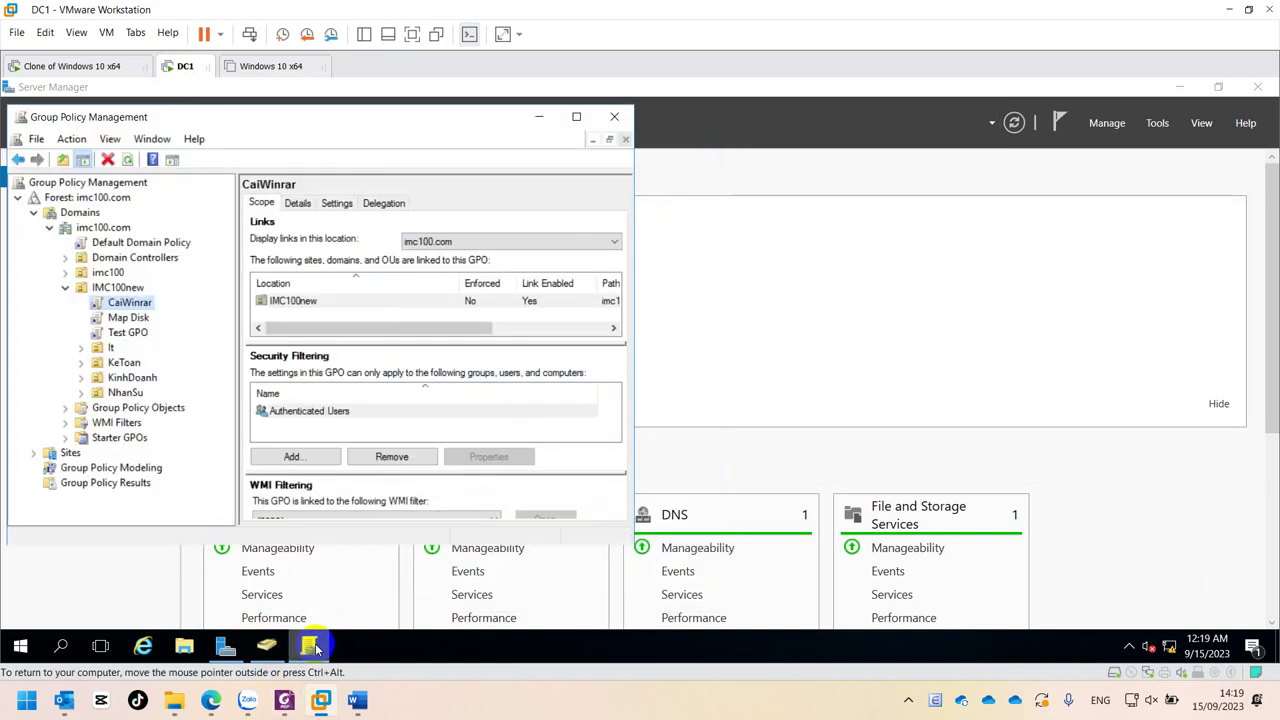
pyautogui.click(117, 288)
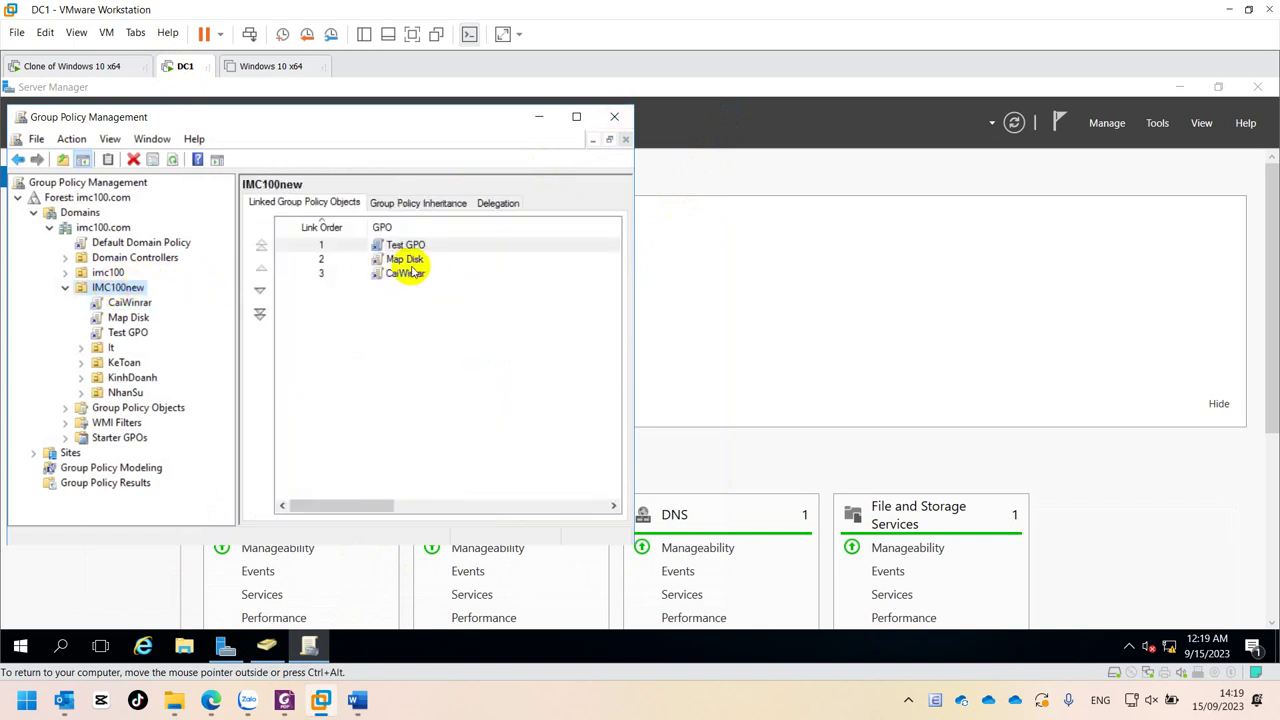
pyautogui.rightClick(404, 276)
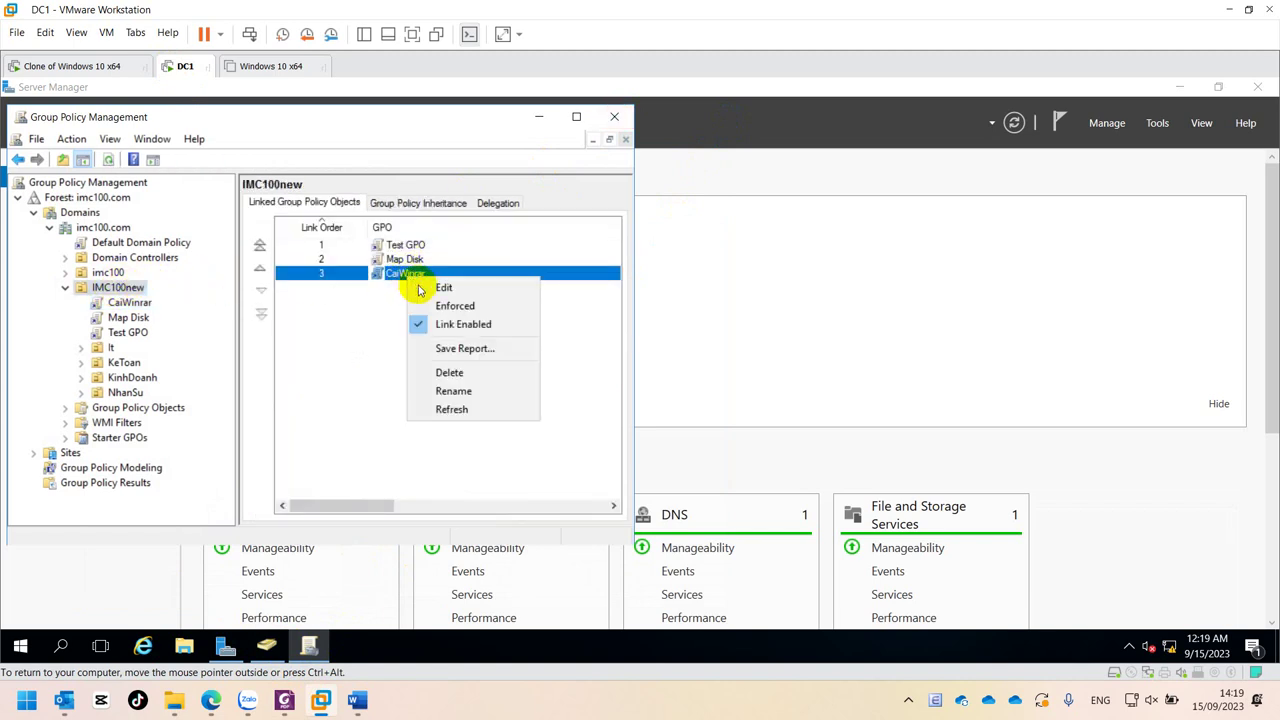
pyautogui.click(449, 372)
pyautogui.click(295, 373)
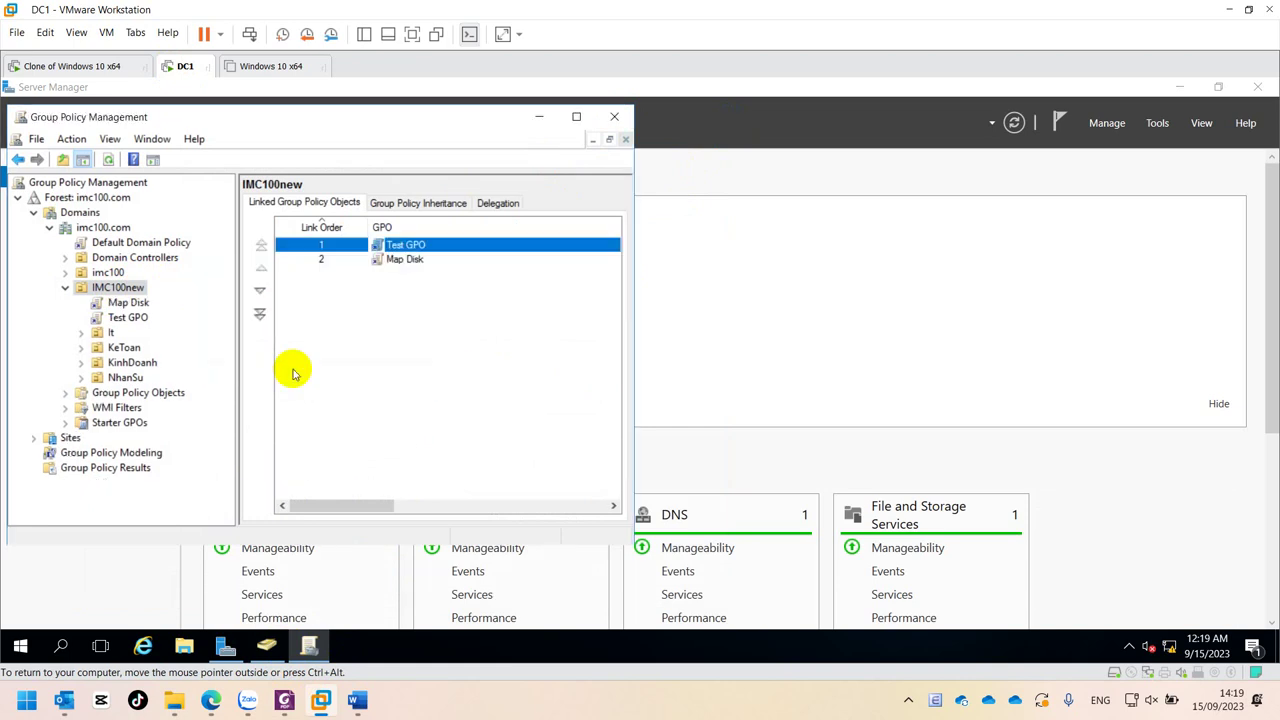
# - Run gpupdate /force from the Run box to refresh group policy
pyautogui.click(728, 281)
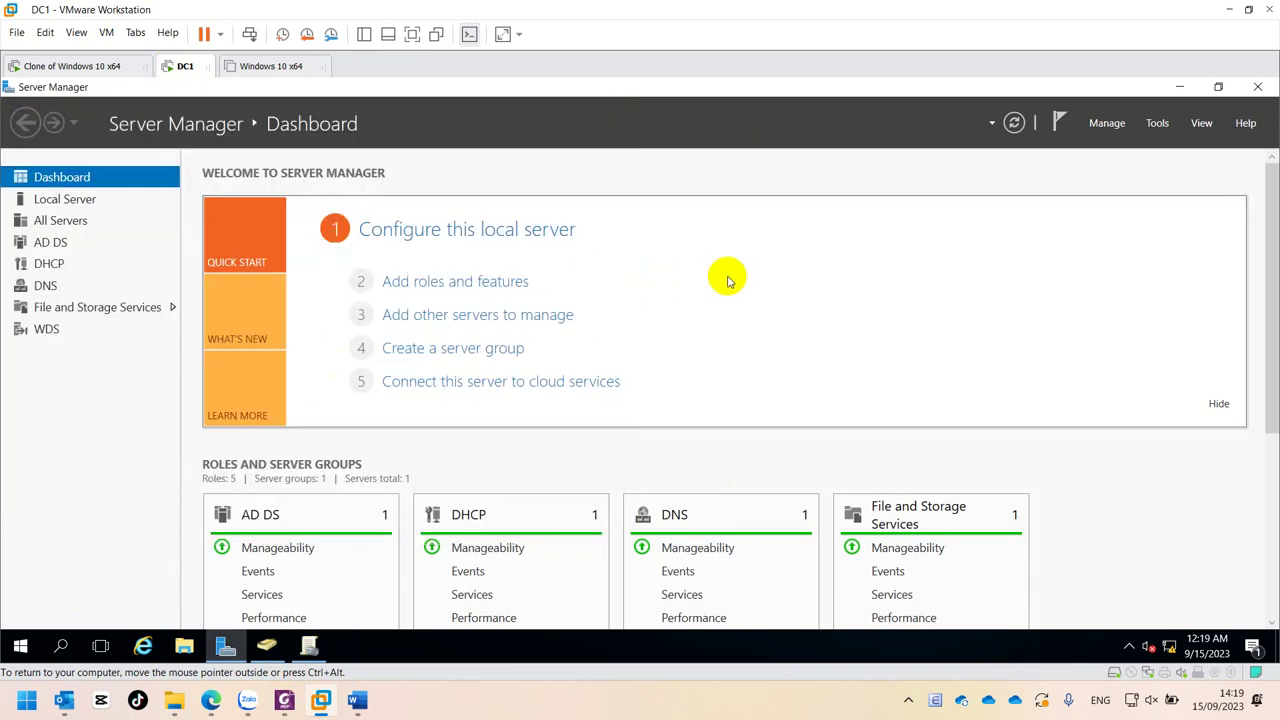
pyautogui.press('super+r')
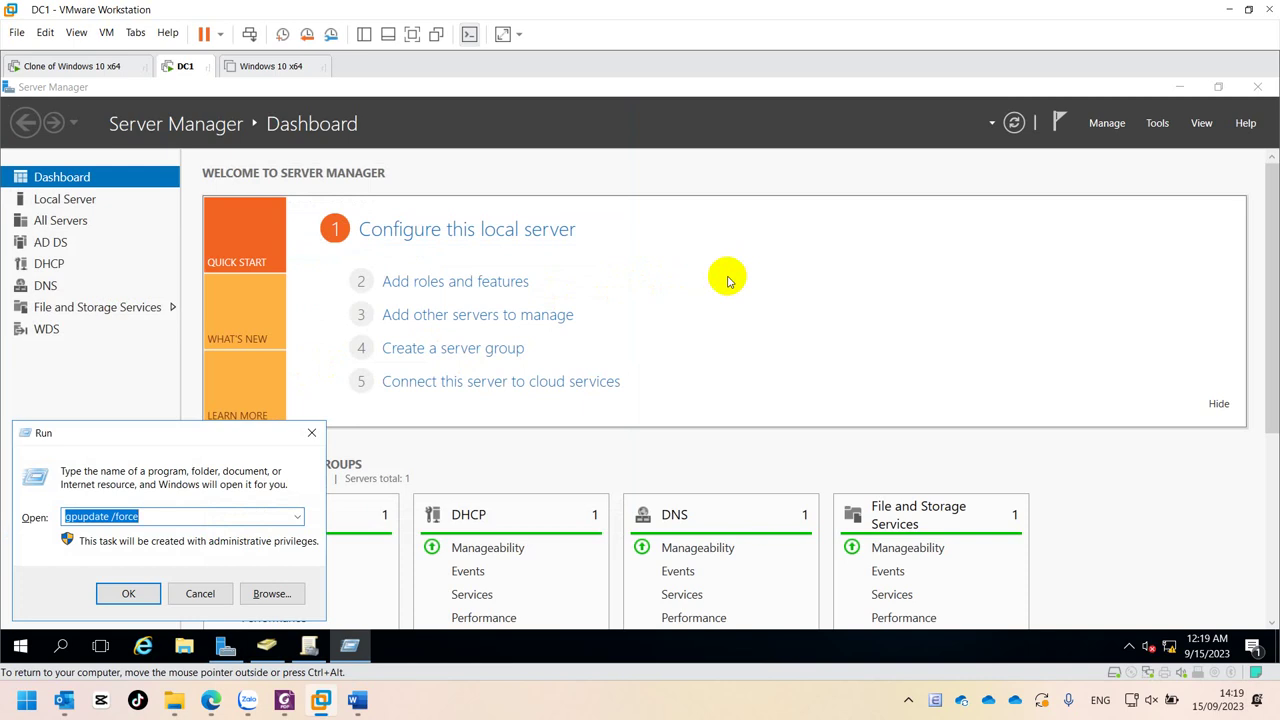
pyautogui.press('Return')
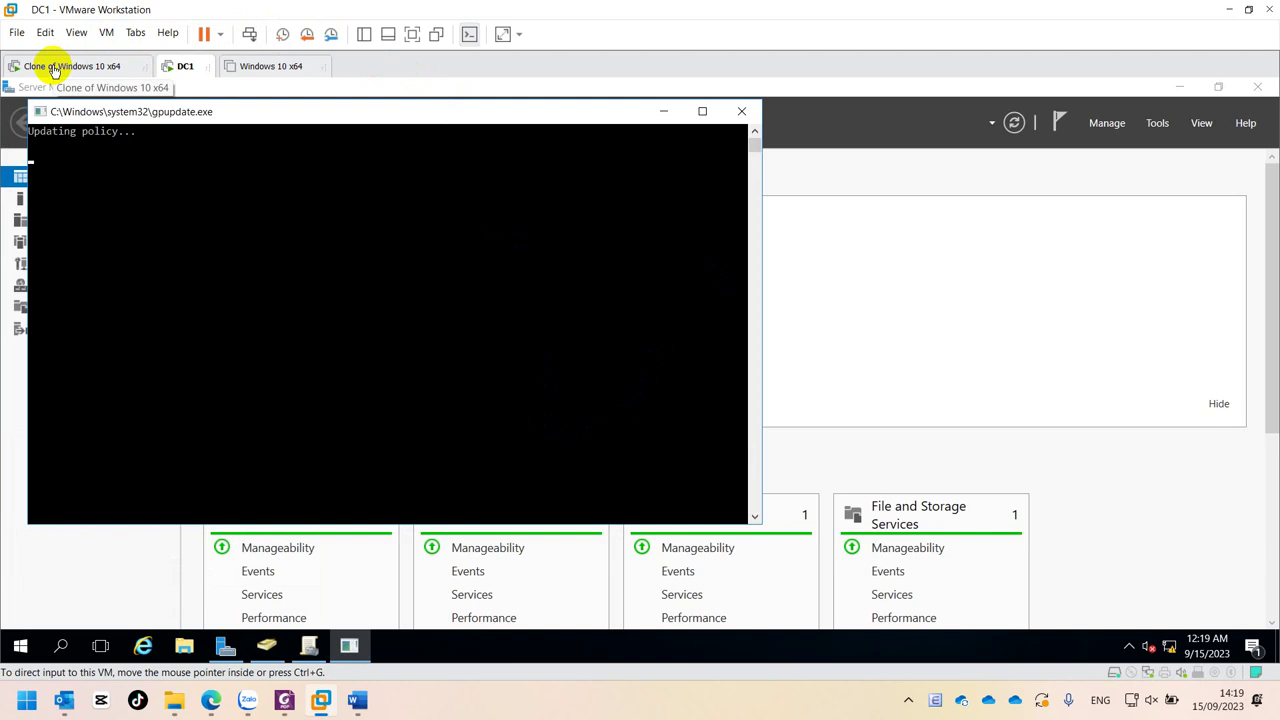
# - On the Windows 10 clone, clear the lock screen and enter a domain user's credentials under Other user
pyautogui.click(54, 66)
pyautogui.click(699, 302)
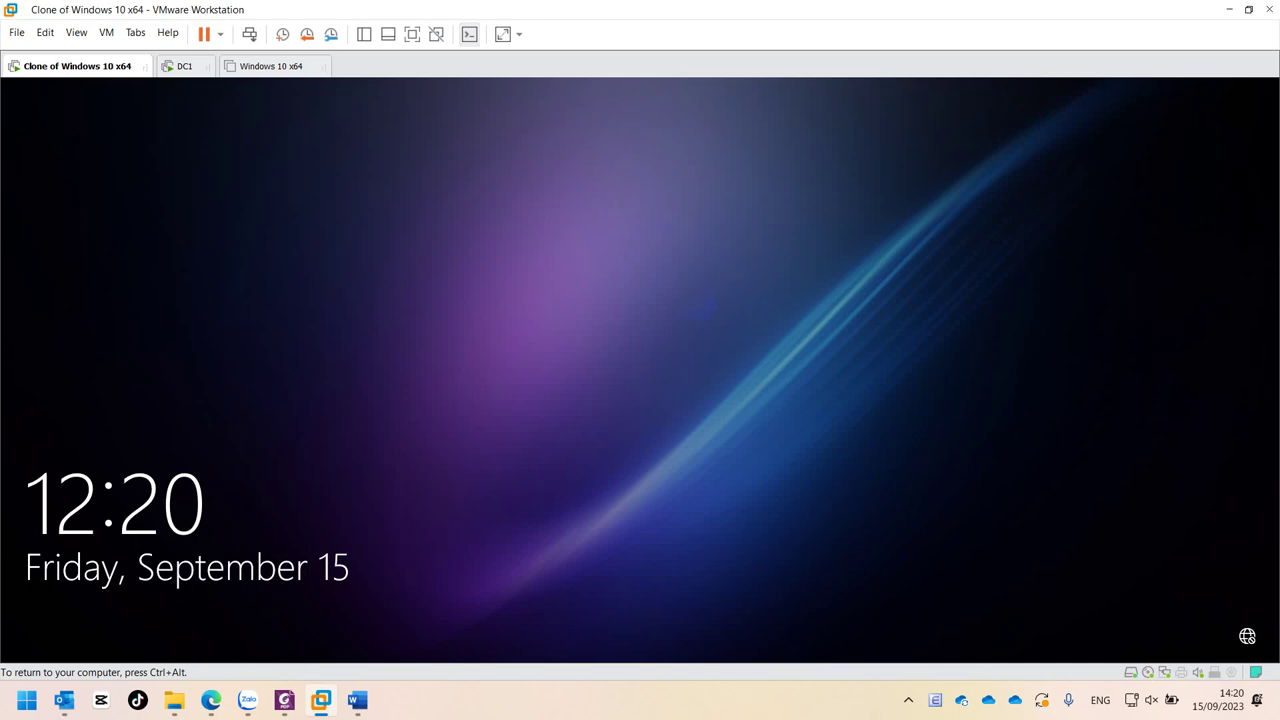
pyautogui.click(731, 291)
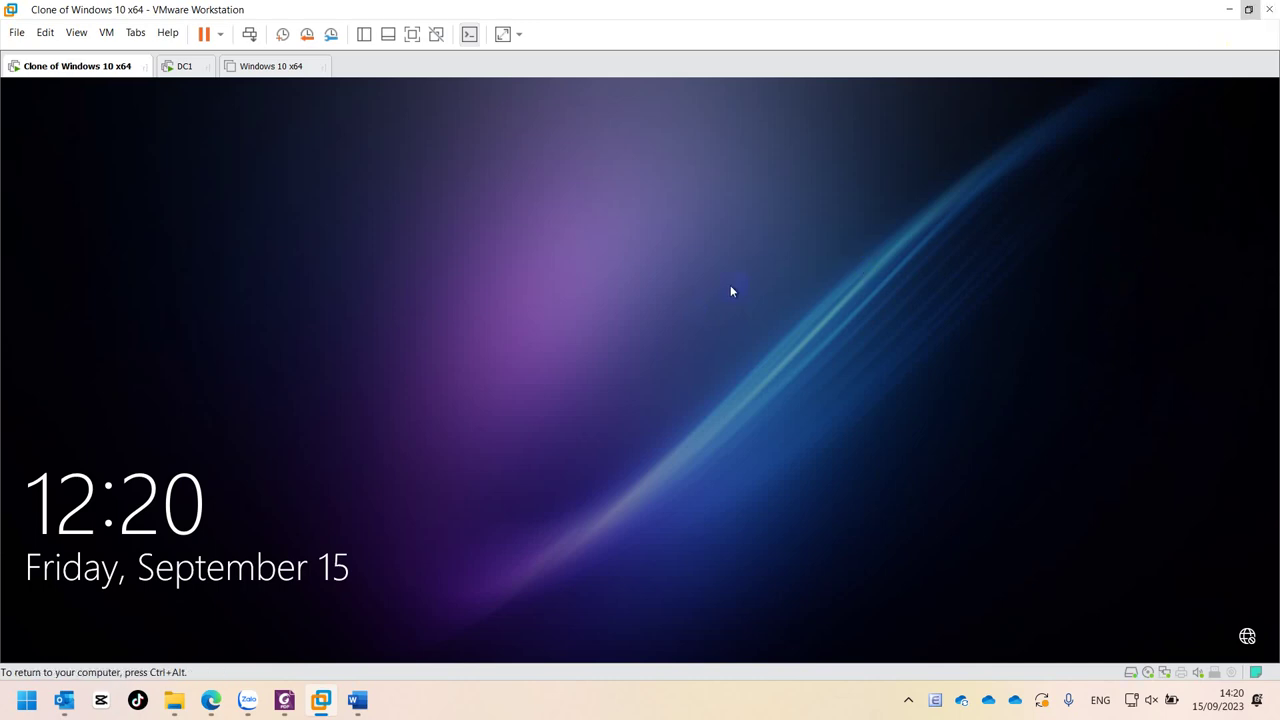
pyautogui.click(543, 395)
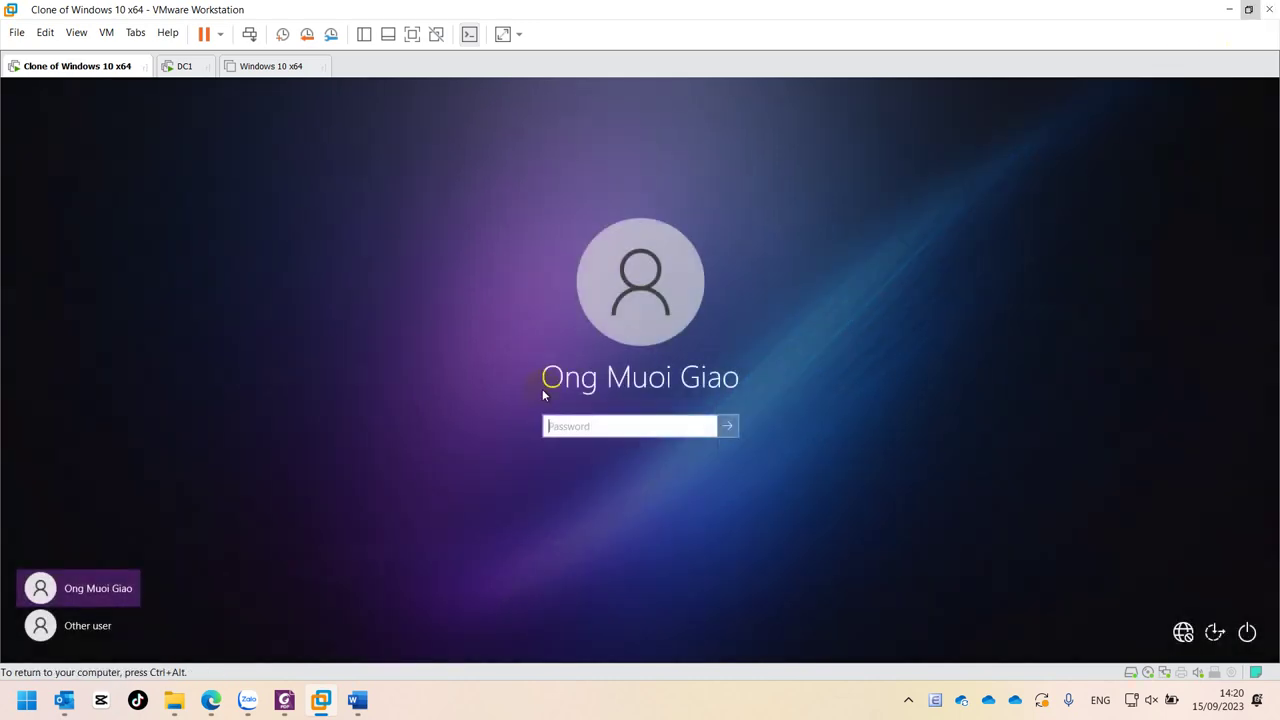
pyautogui.click(90, 626)
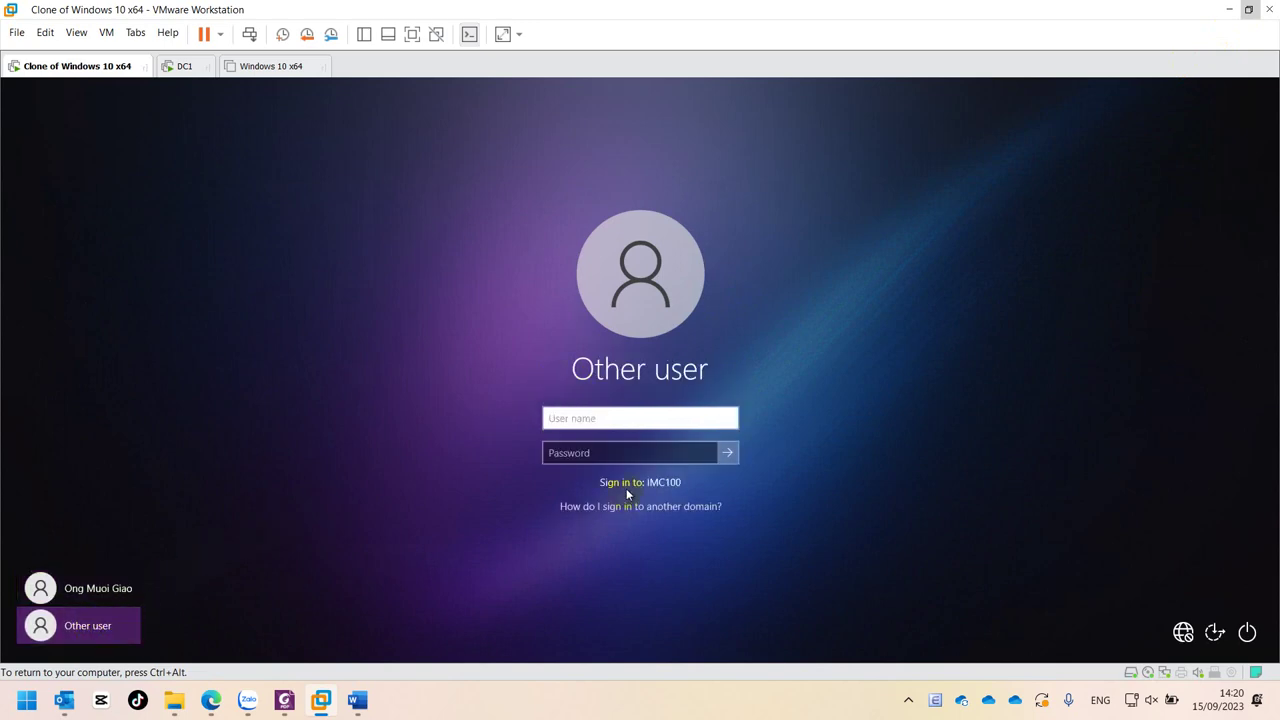
pyautogui.write('ns1')
pyautogui.press('Tab')
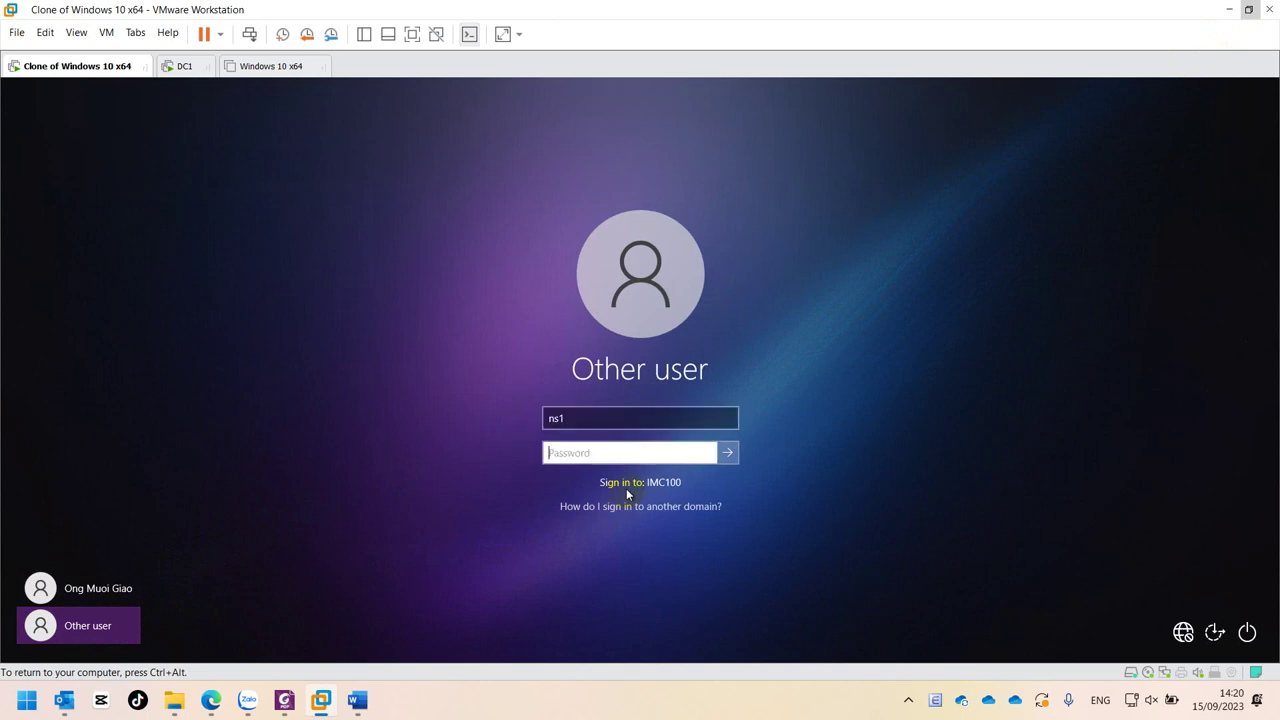
# - Submit the domain user's credentials and wait for the desktop to load
pyautogui.click(728, 452)
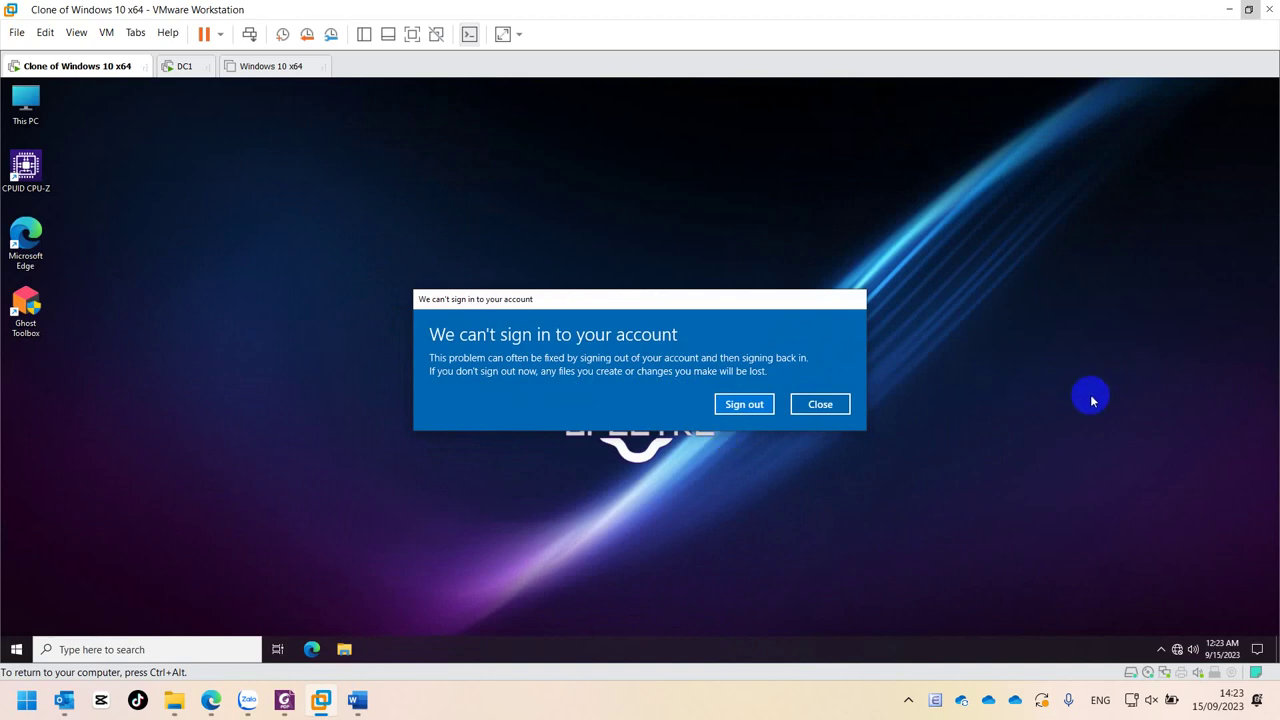
# - Dismiss the sign-in warning and open Control Panel with items shown as Large icons
pyautogui.click(805, 406)
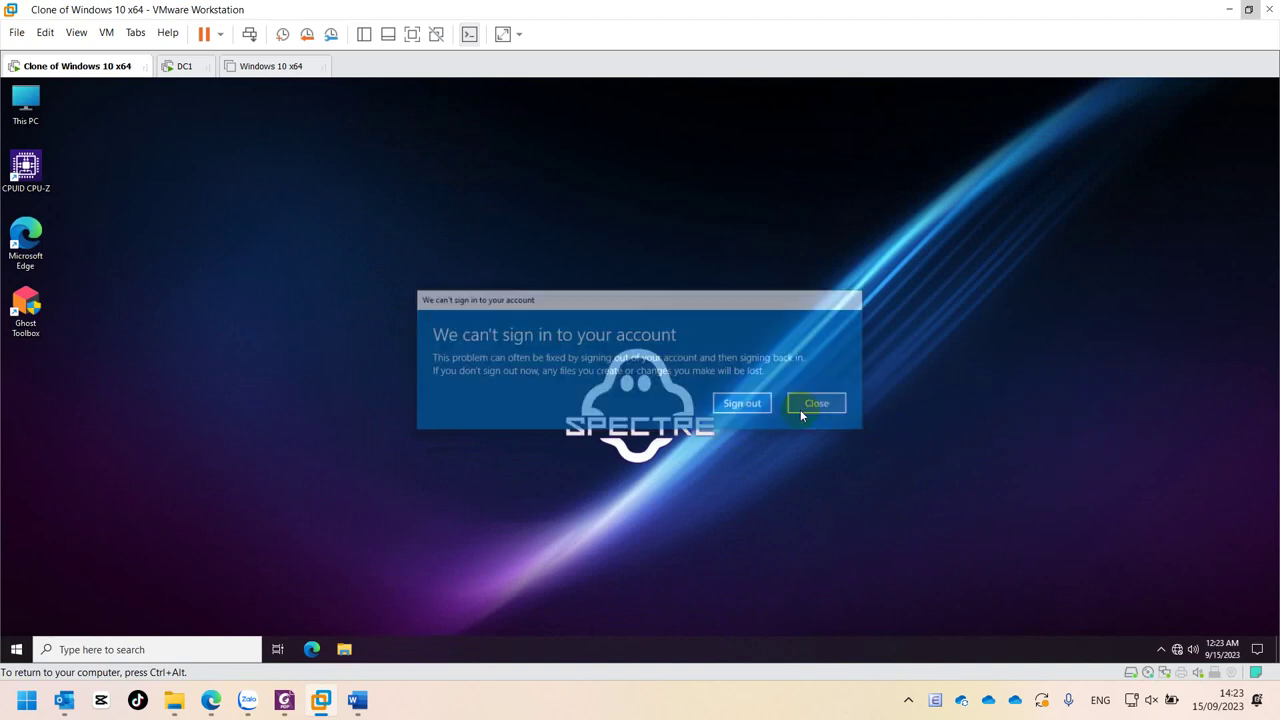
pyautogui.click(146, 651)
pyautogui.write('c')
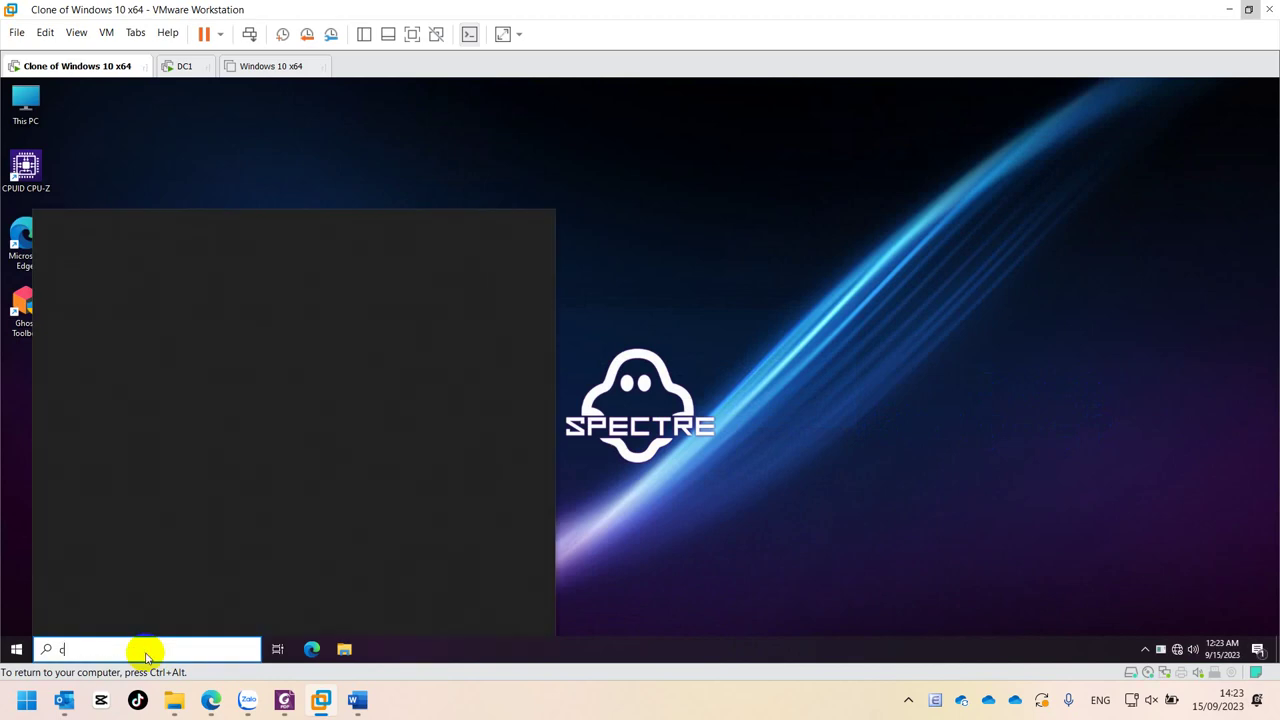
pyautogui.write('ontro')
pyautogui.click(243, 263)
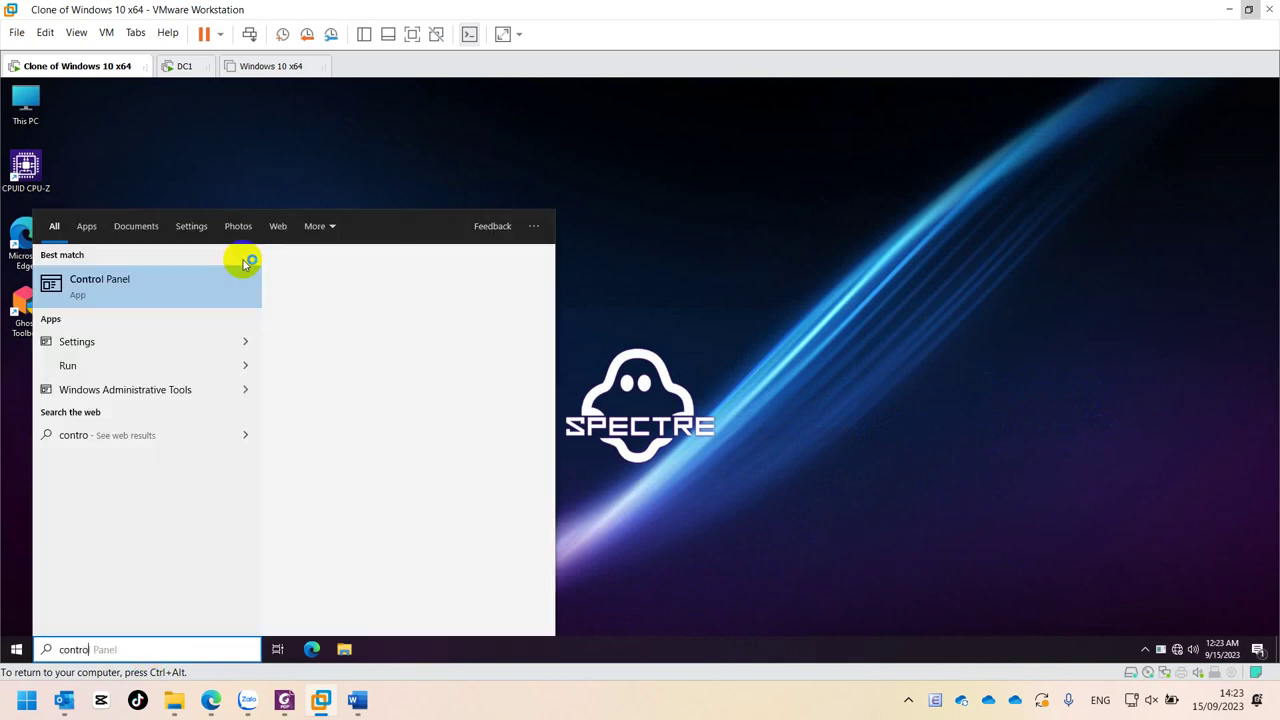
pyautogui.click(128, 291)
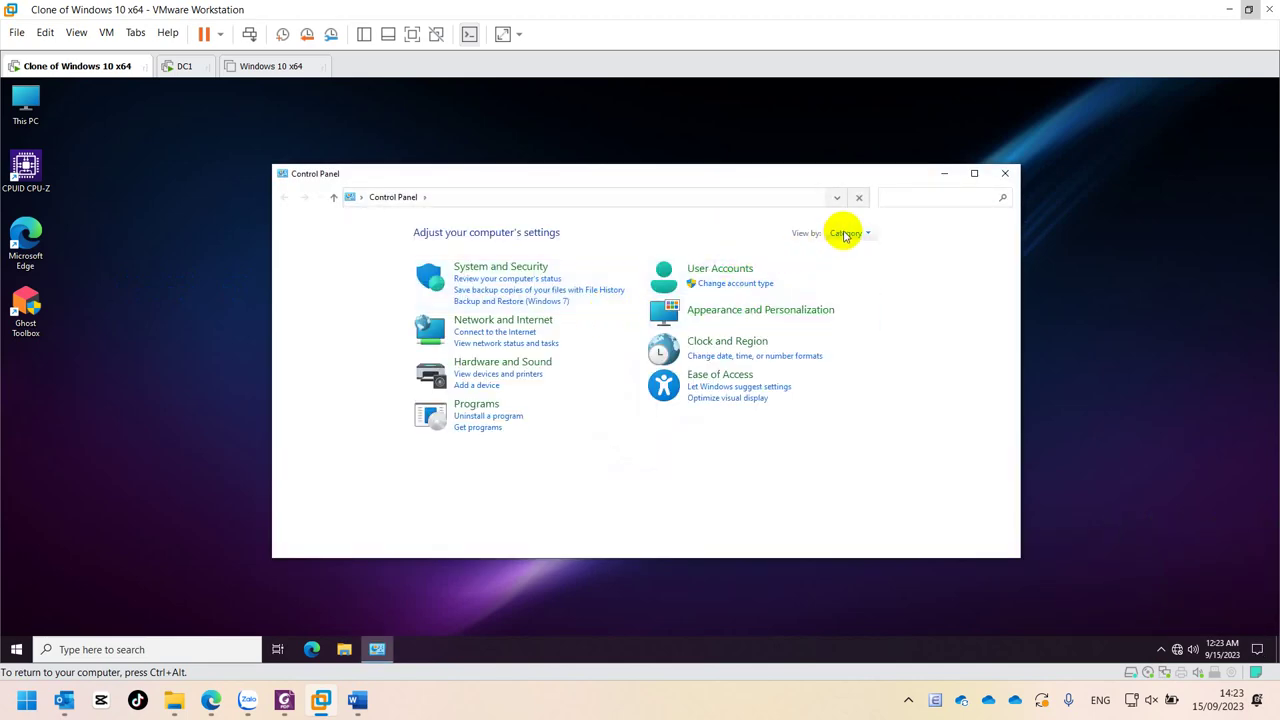
pyautogui.click(845, 234)
pyautogui.click(857, 268)
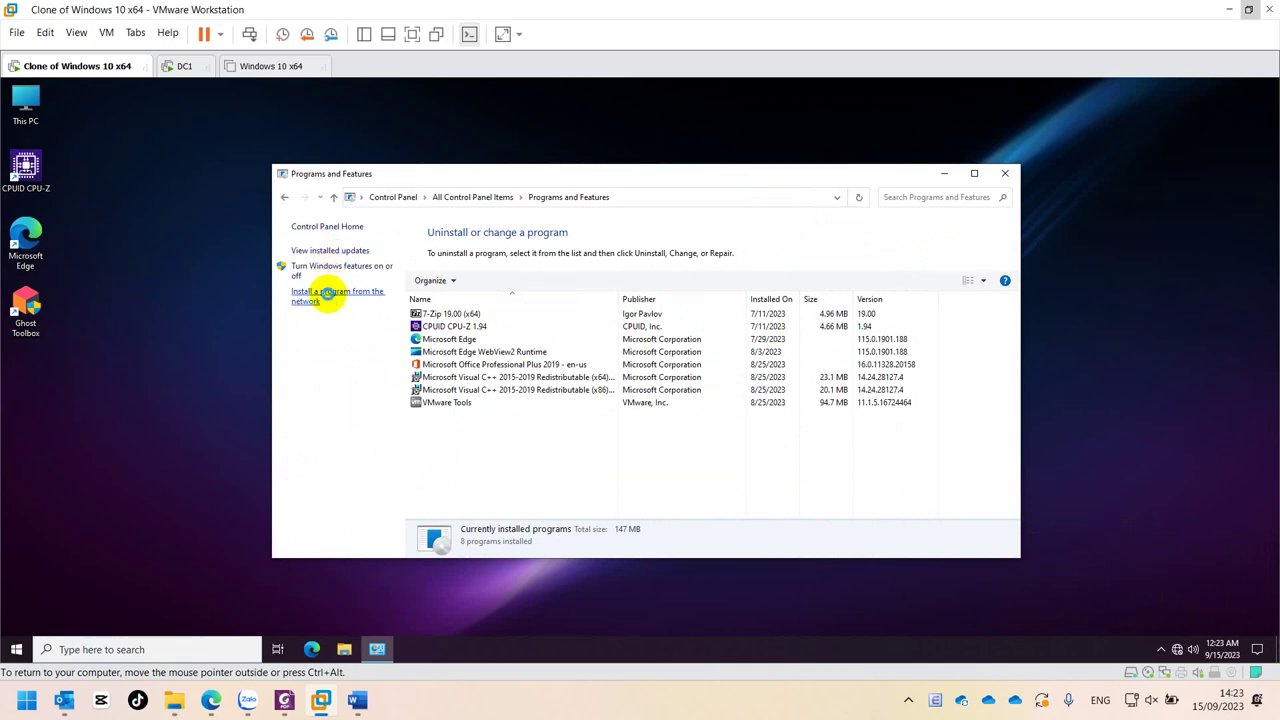
# - Confirm Install a program from the network lists no programs, then close Get Programs
pyautogui.click(330, 292)
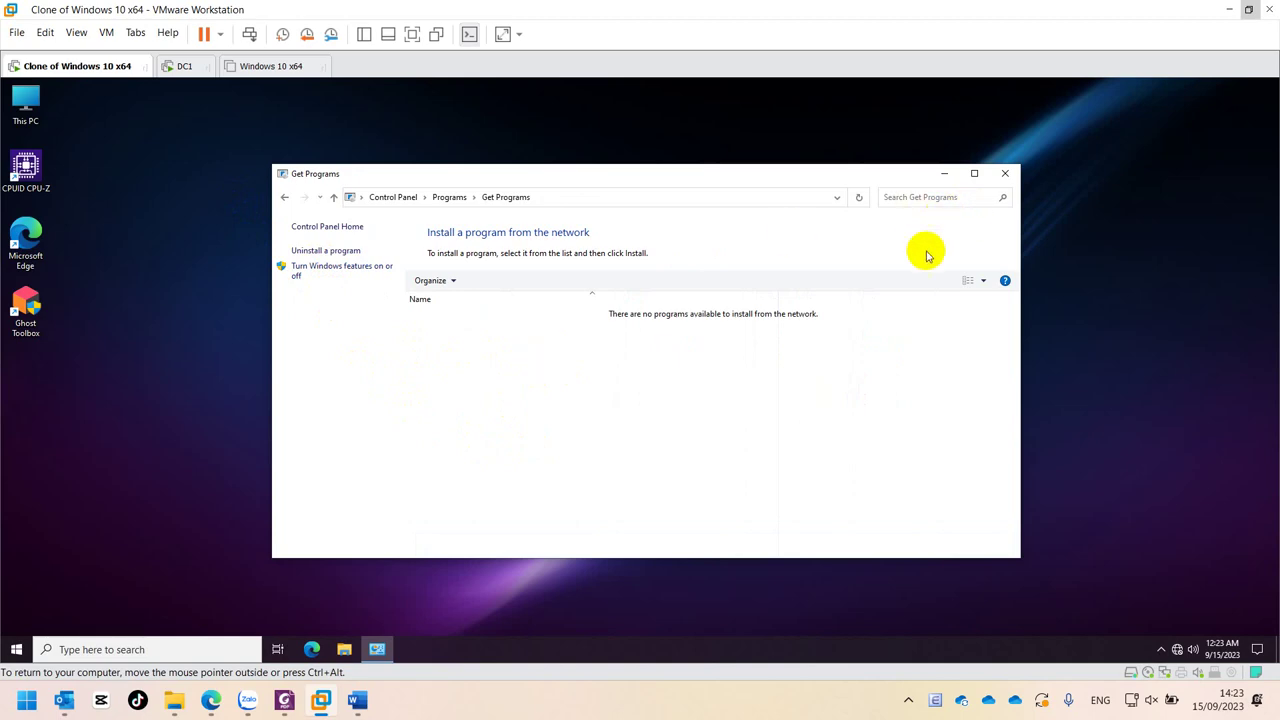
pyautogui.click(1005, 180)
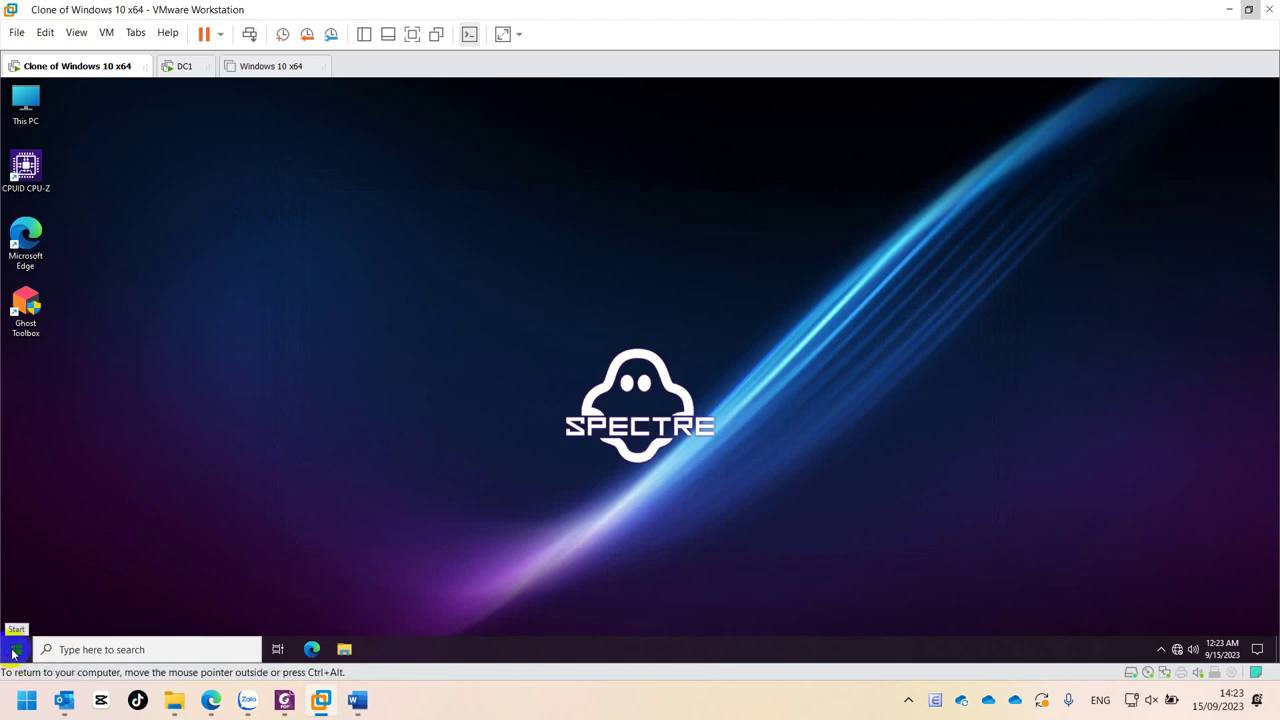
pyautogui.moveTo(14, 650); pyautogui.dragTo(67, 589)
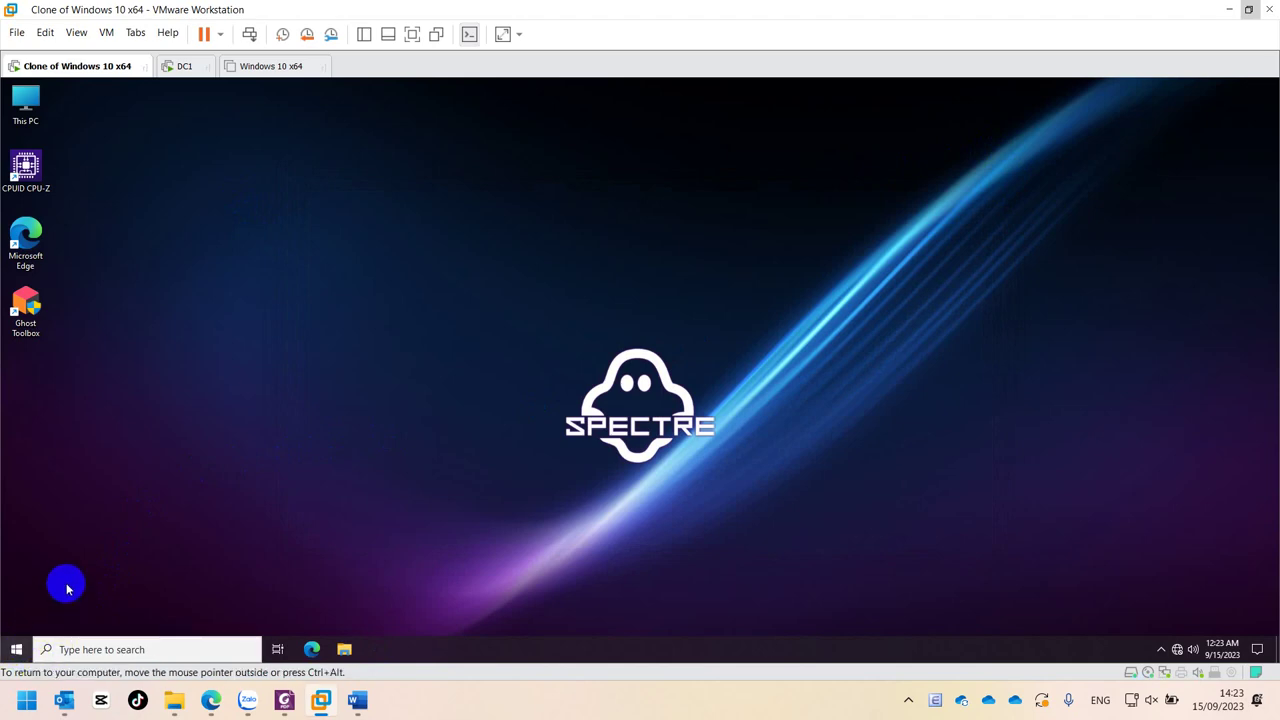
# - Sign the current domain user out of the Windows 10 client from the Start menu account icon
pyautogui.click(14, 649)
pyautogui.click(13, 649)
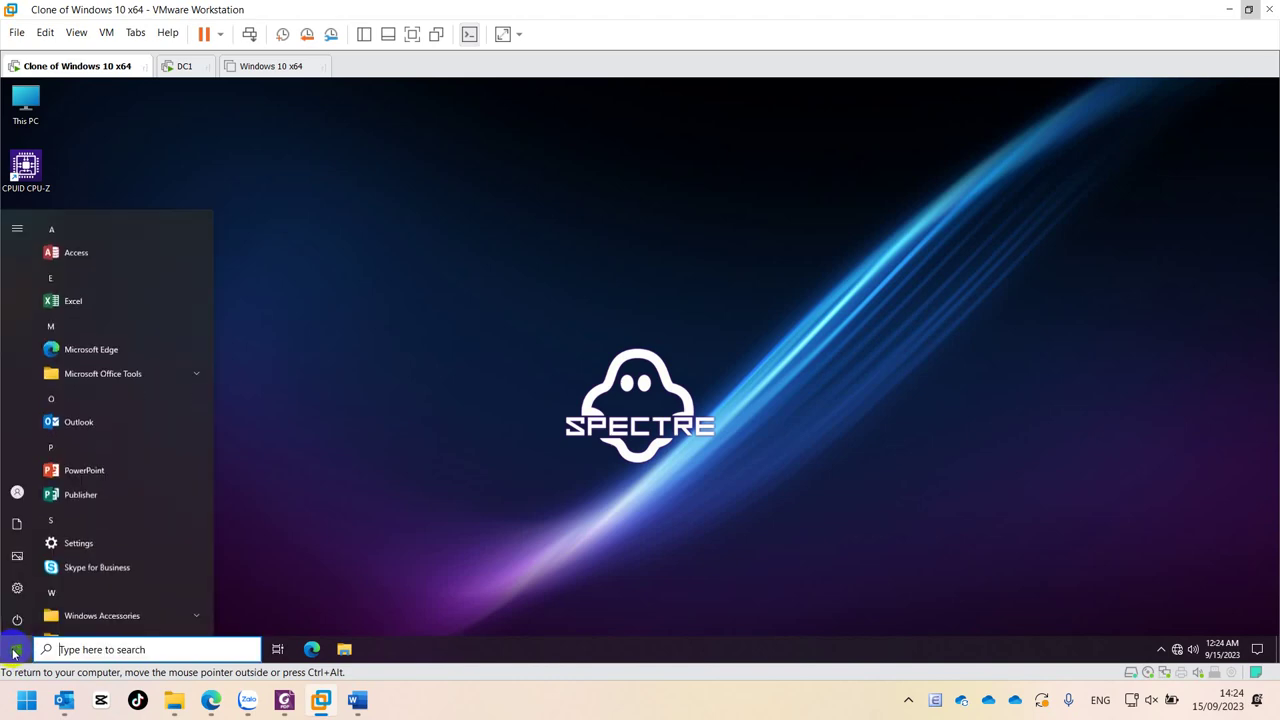
pyautogui.click(13, 649)
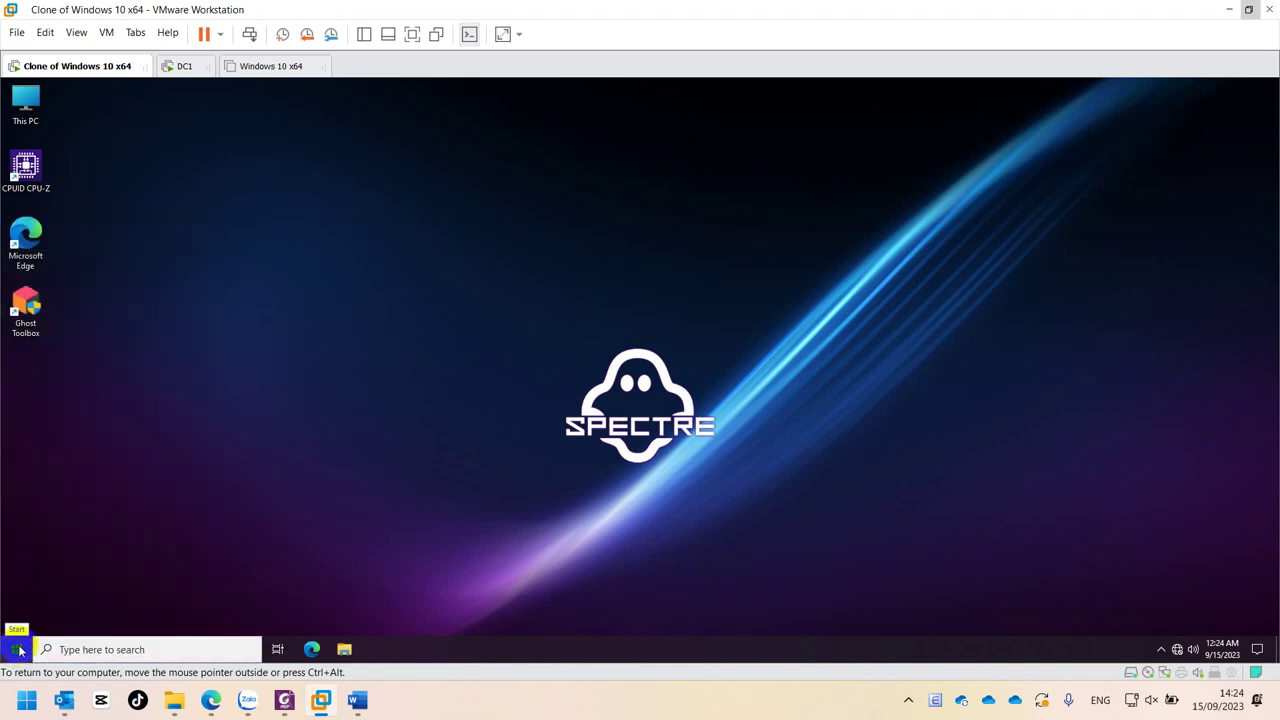
pyautogui.click(15, 648)
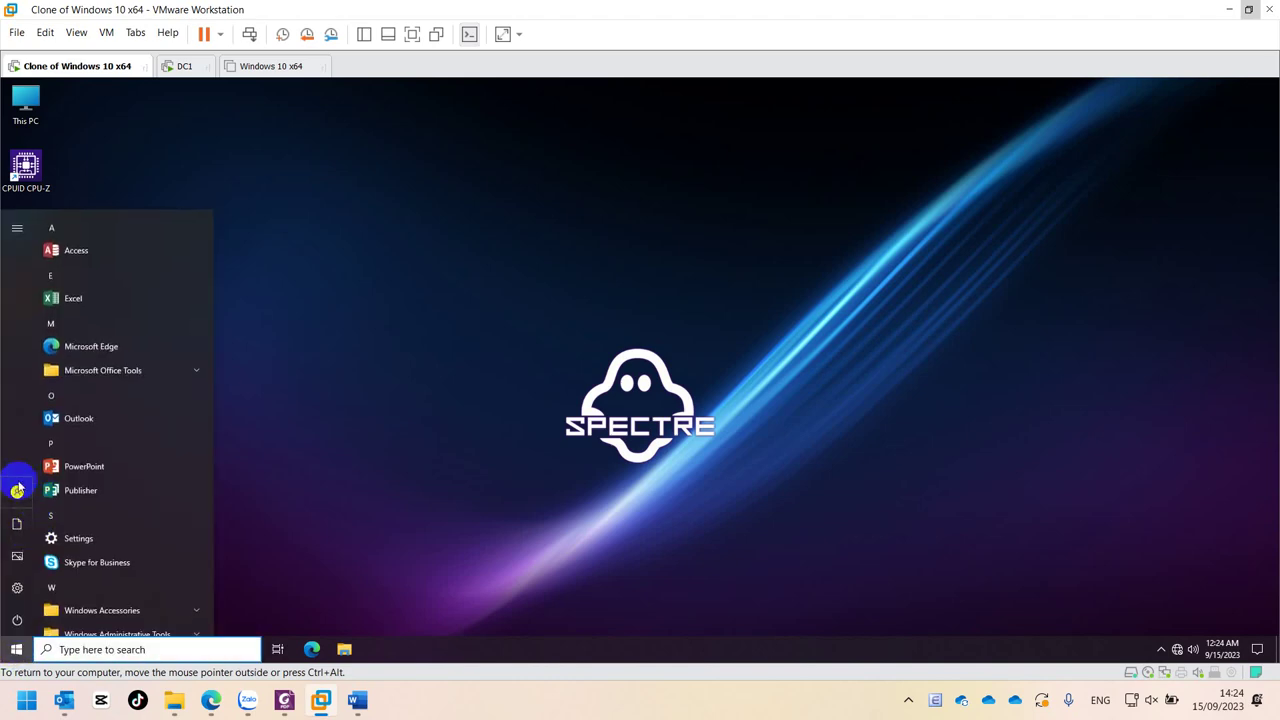
pyautogui.click(17, 492)
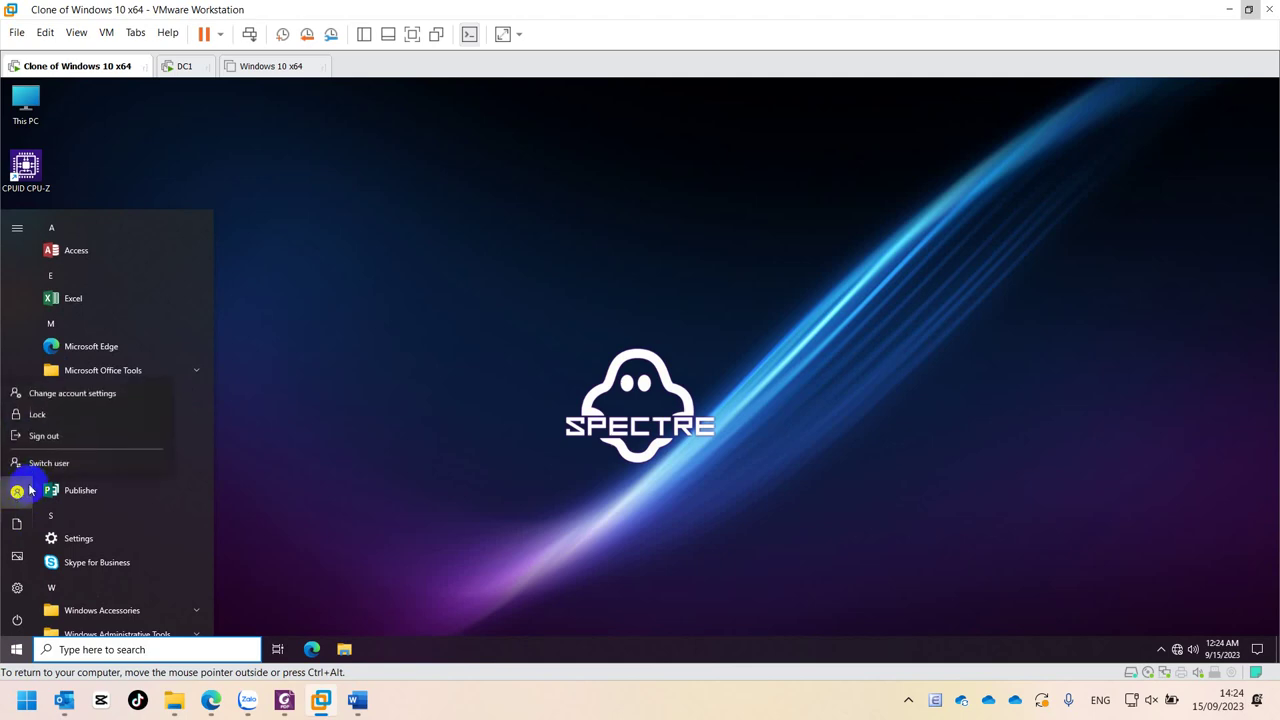
pyautogui.click(40, 435)
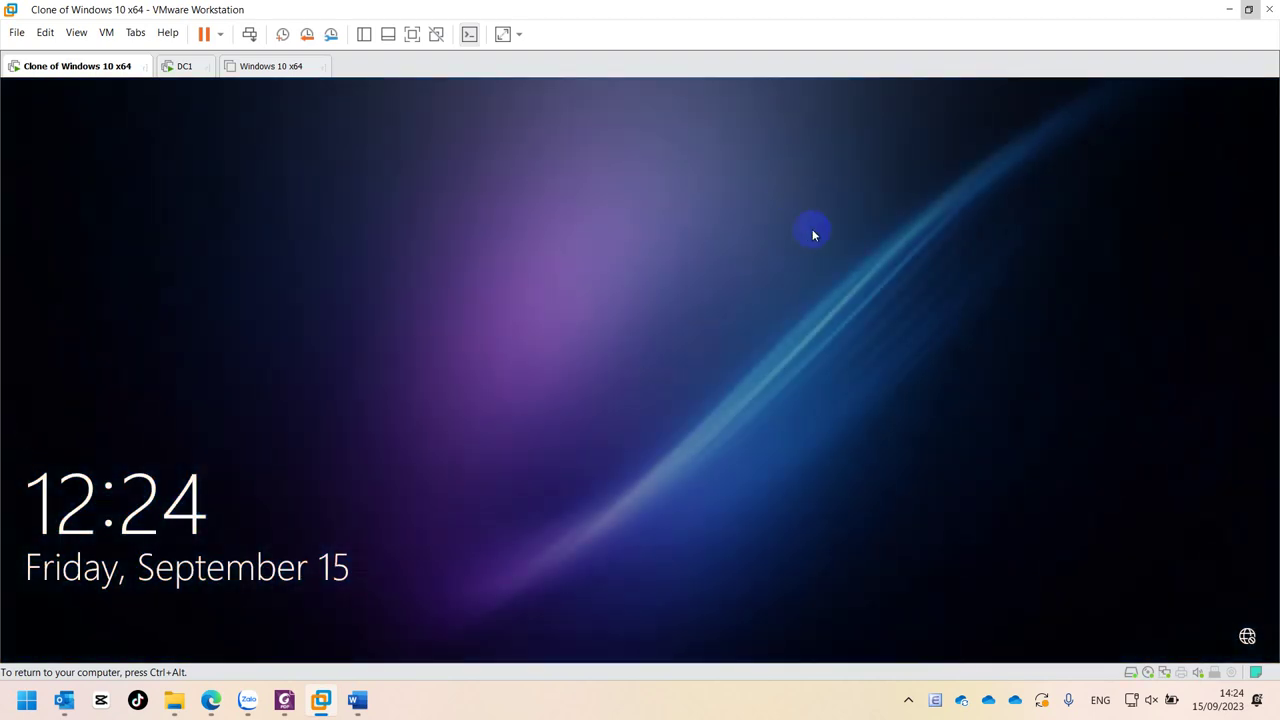
# - Sign in from the lock screen as Other user kd1, entering its password
pyautogui.click(577, 346)
pyautogui.click(640, 424)
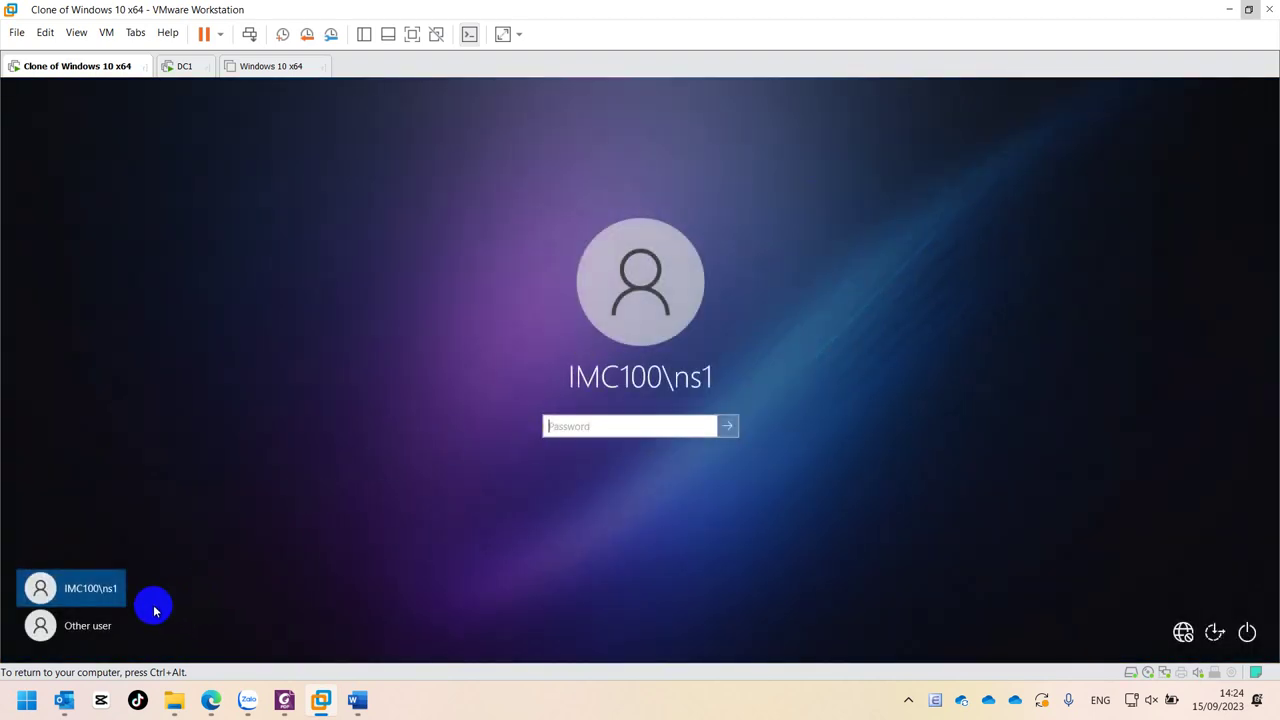
pyautogui.click(85, 625)
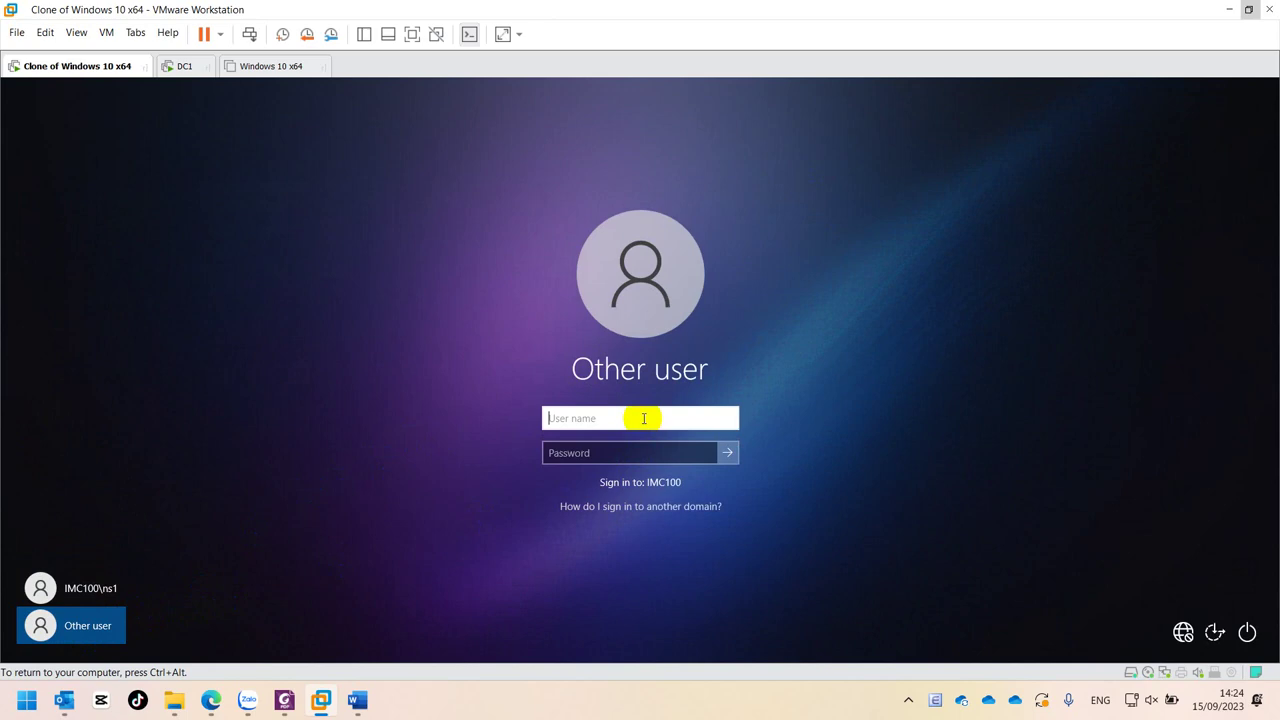
pyautogui.write('kd1')
pyautogui.click(644, 453)
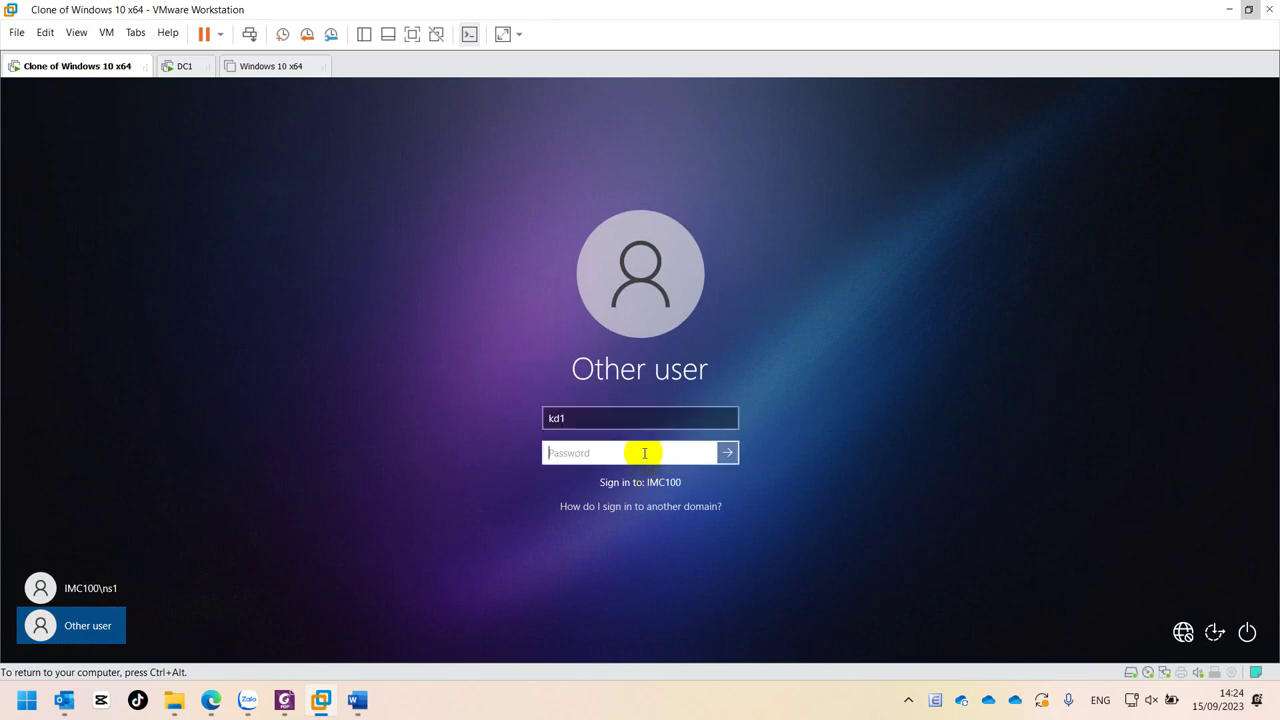
pyautogui.click(731, 455)
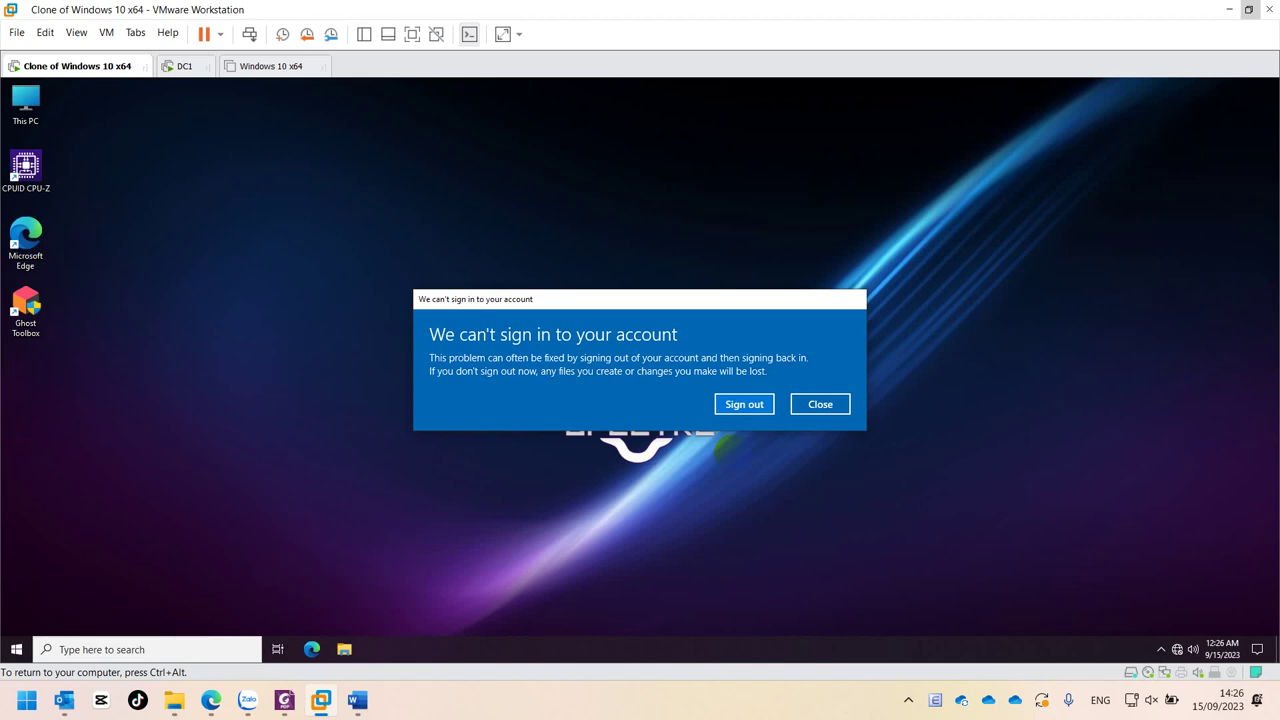
# - Dismiss the 'can't sign in' warning and open Control Panel by searching 'contr'
pyautogui.click(820, 405)
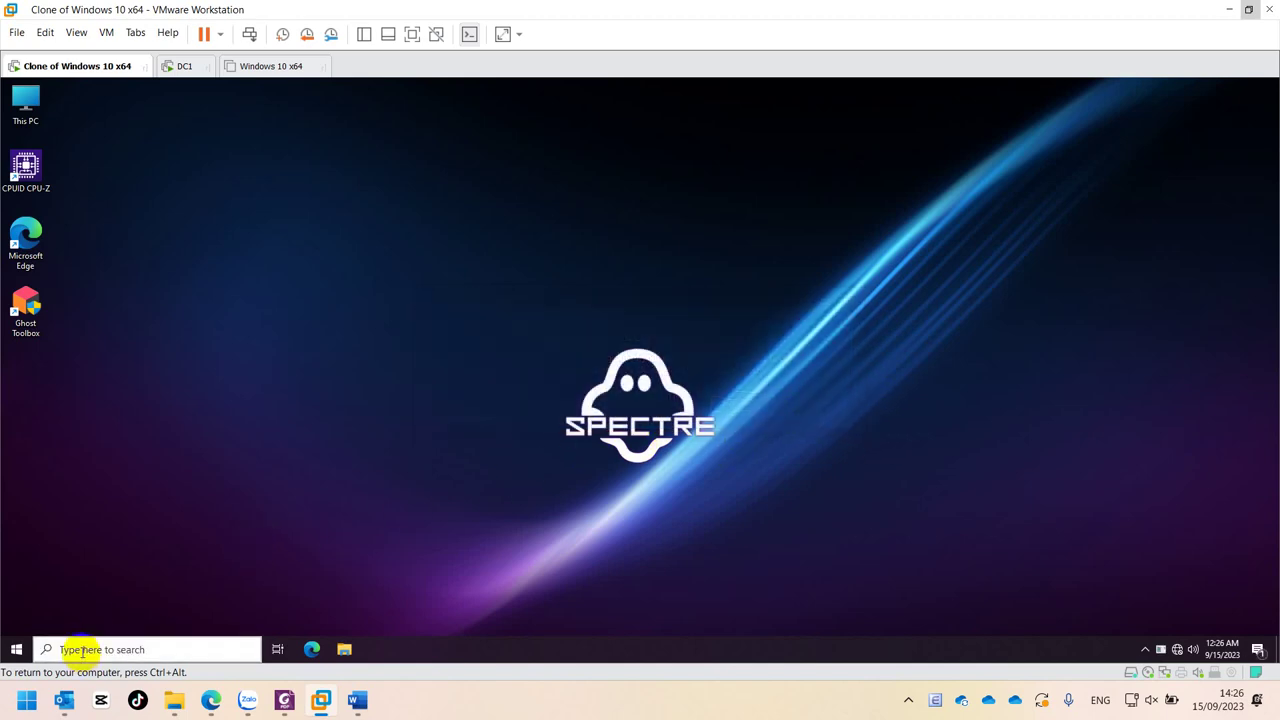
pyautogui.click(164, 649)
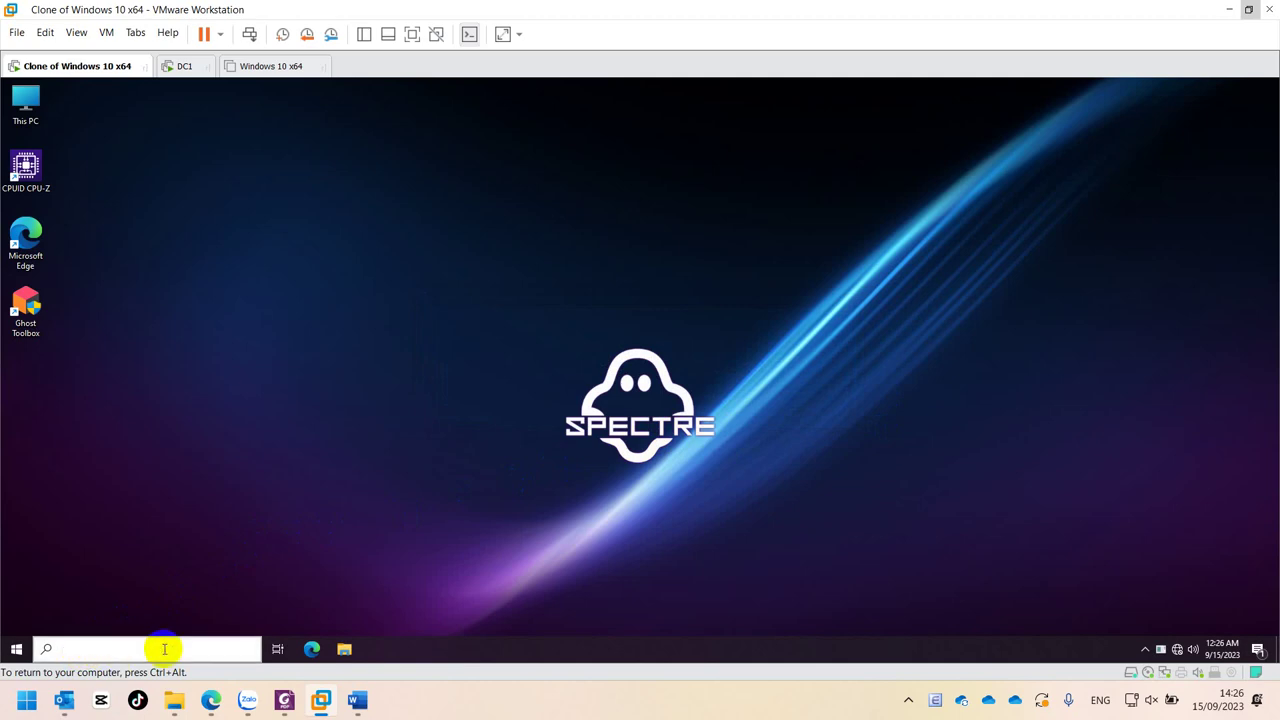
pyautogui.write('contr')
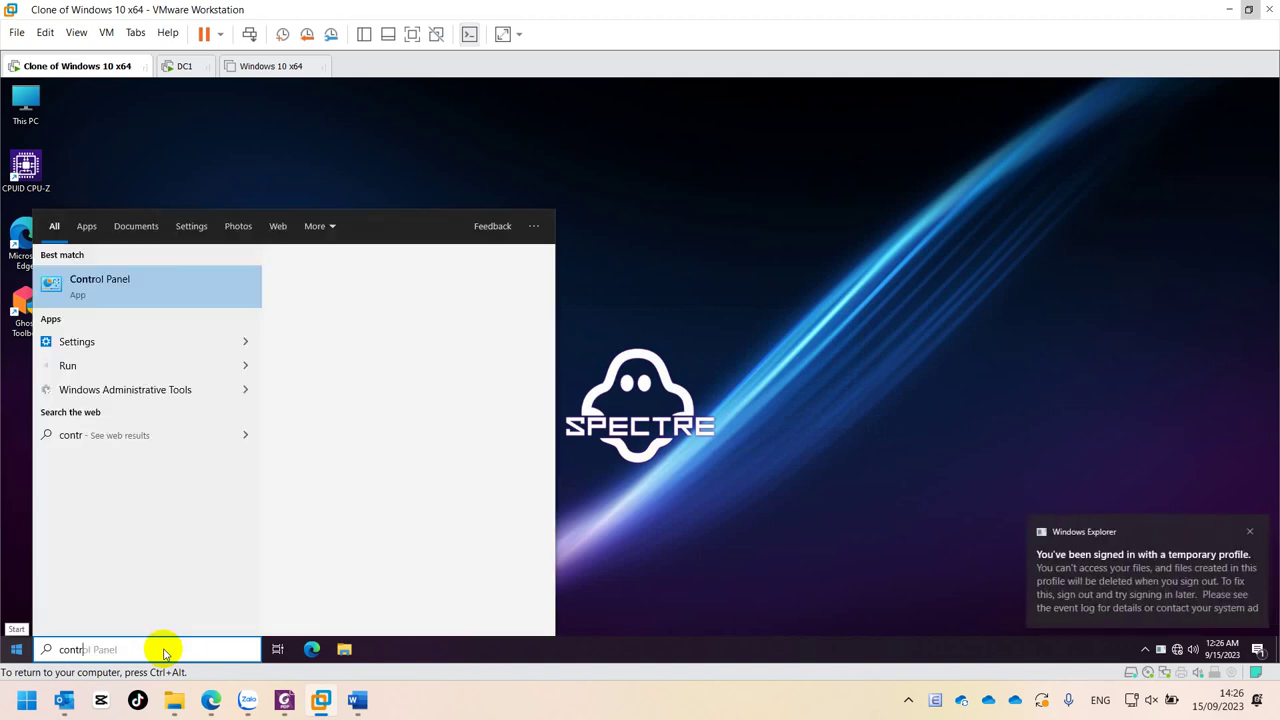
pyautogui.click(97, 278)
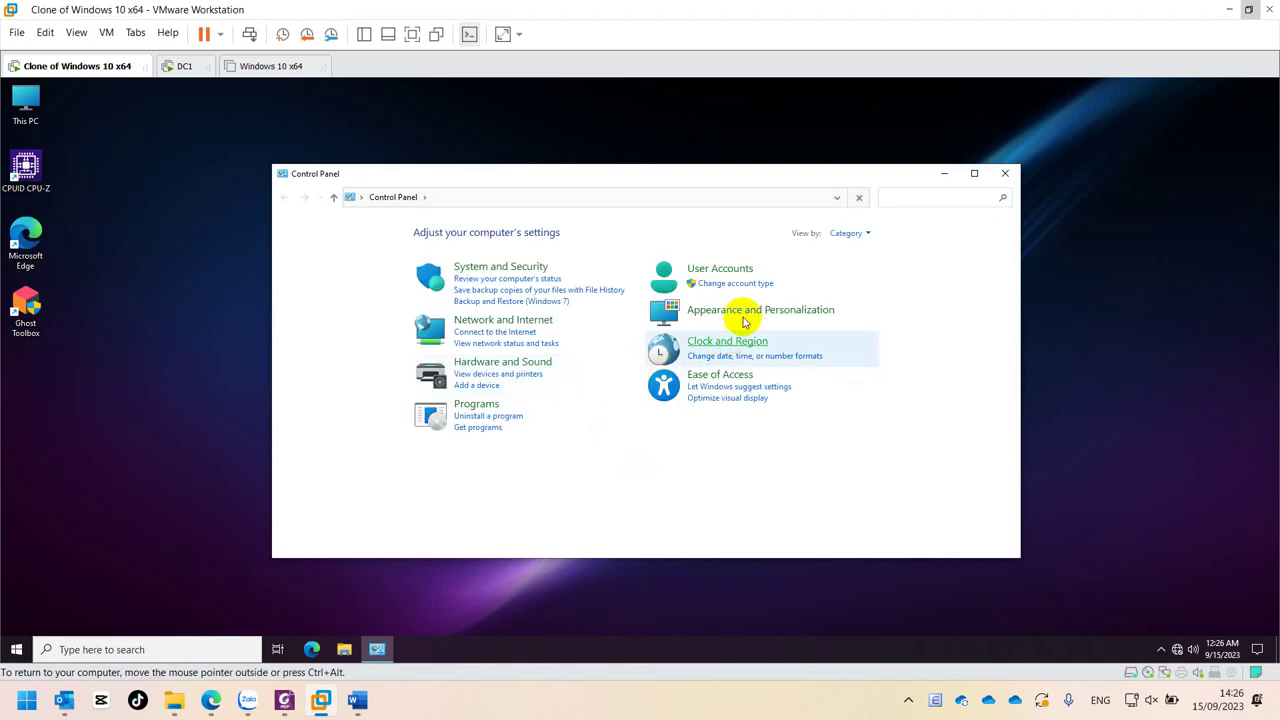
# - Show Control Panel as large icons and check Programs and Features' network-offered programs, finding none
pyautogui.click(847, 234)
pyautogui.click(850, 270)
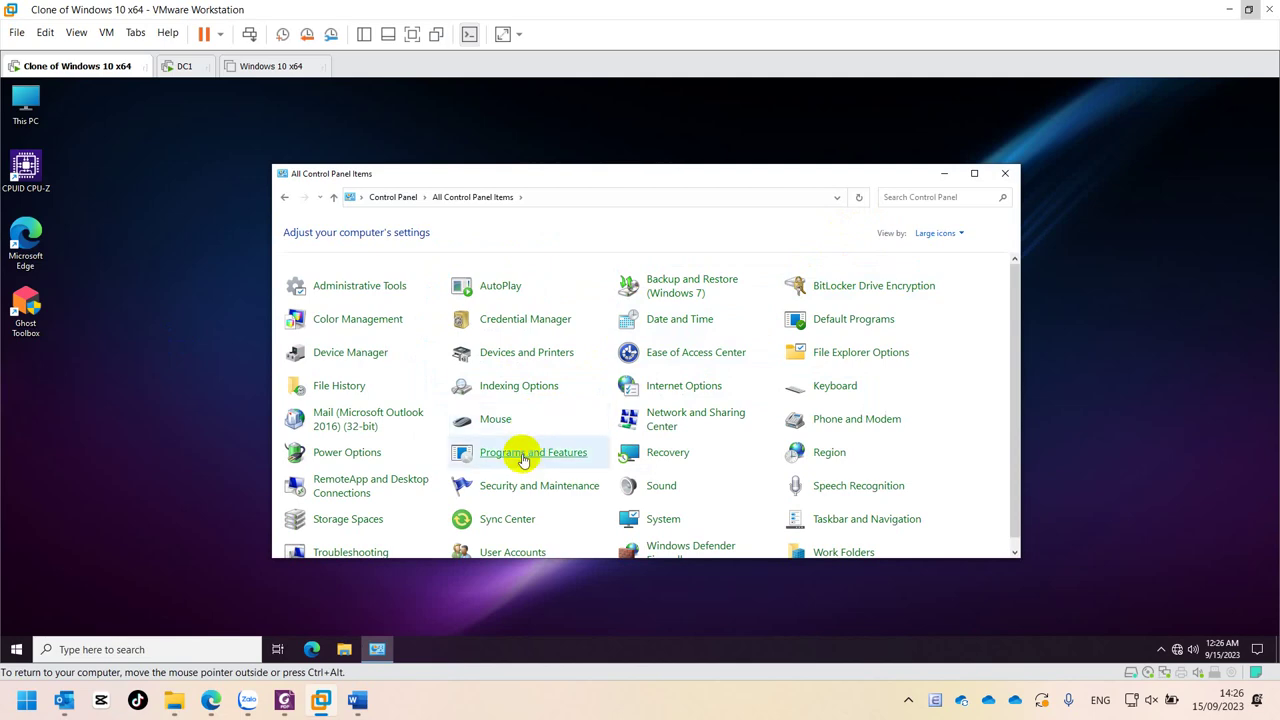
pyautogui.click(521, 453)
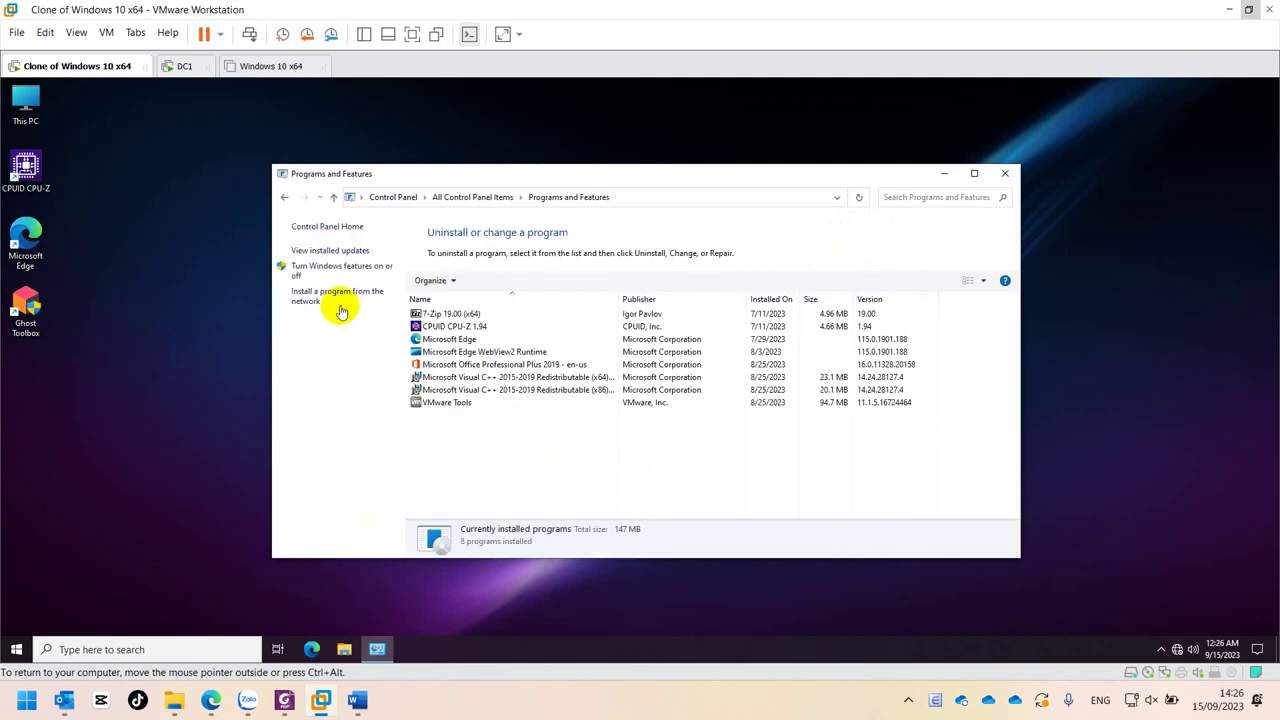
pyautogui.click(337, 294)
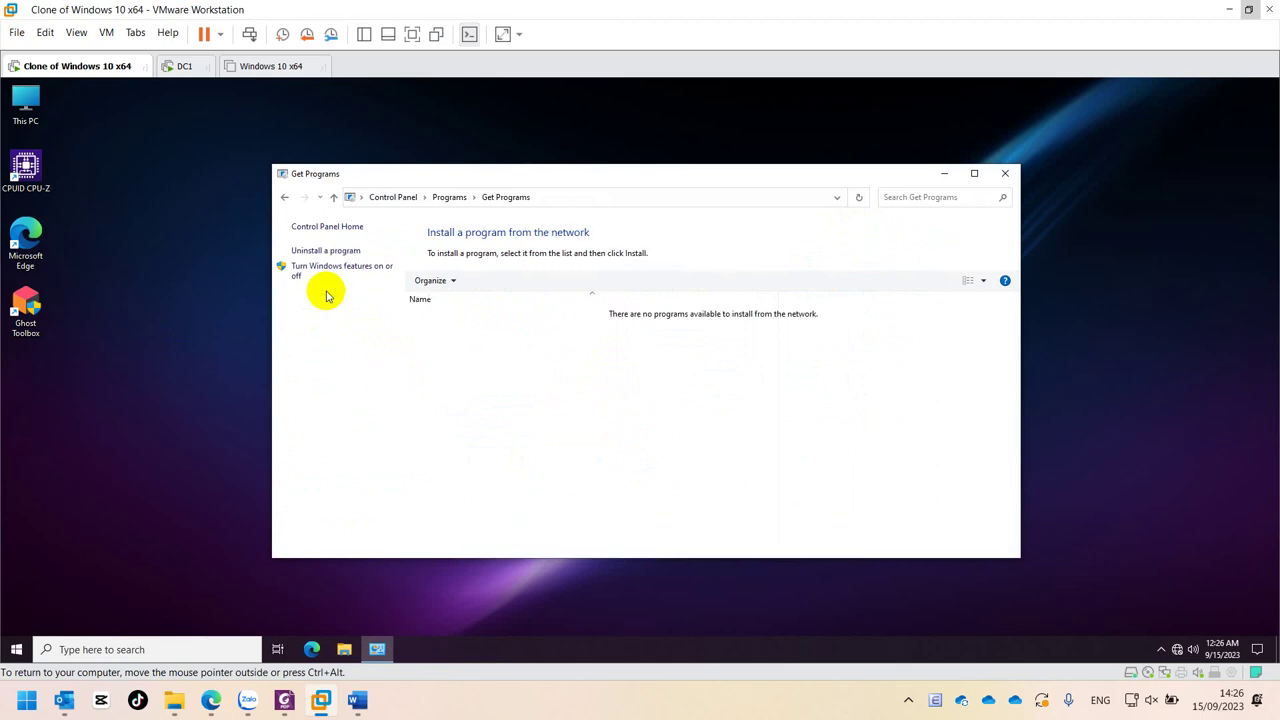
pyautogui.click(1005, 174)
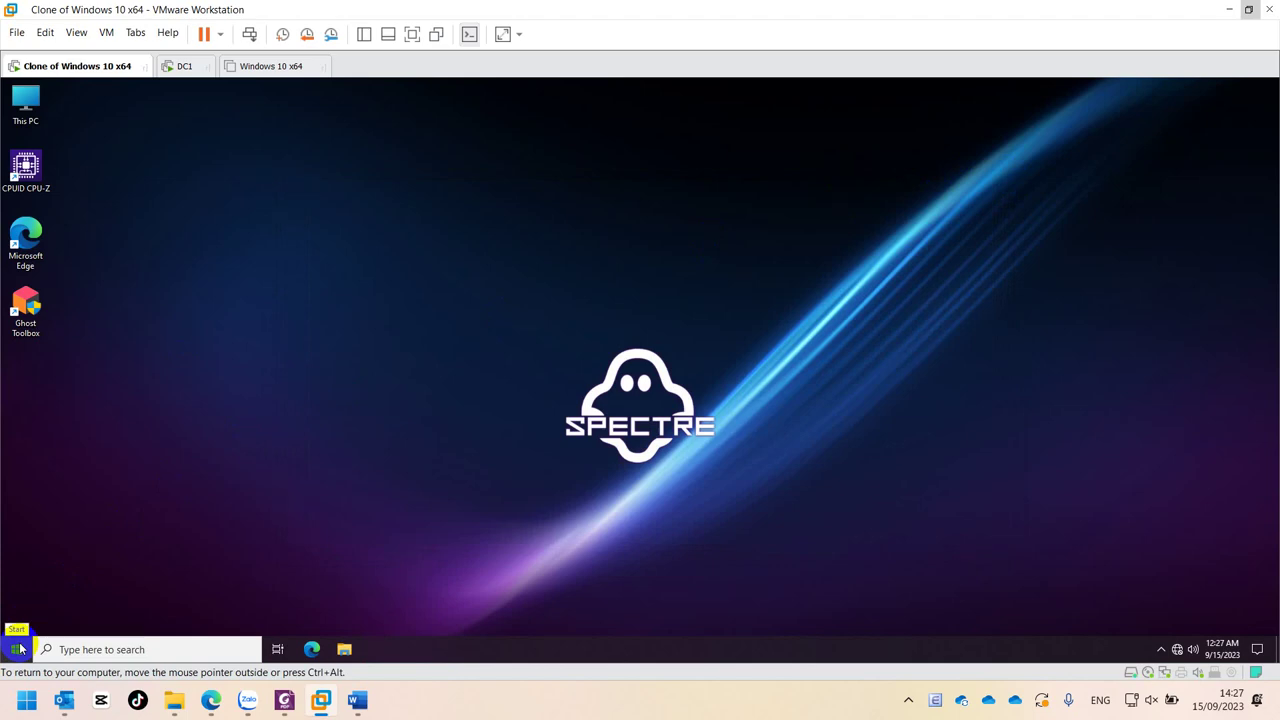
# - Sign kd1 out through the Start menu account options
pyautogui.click(20, 648)
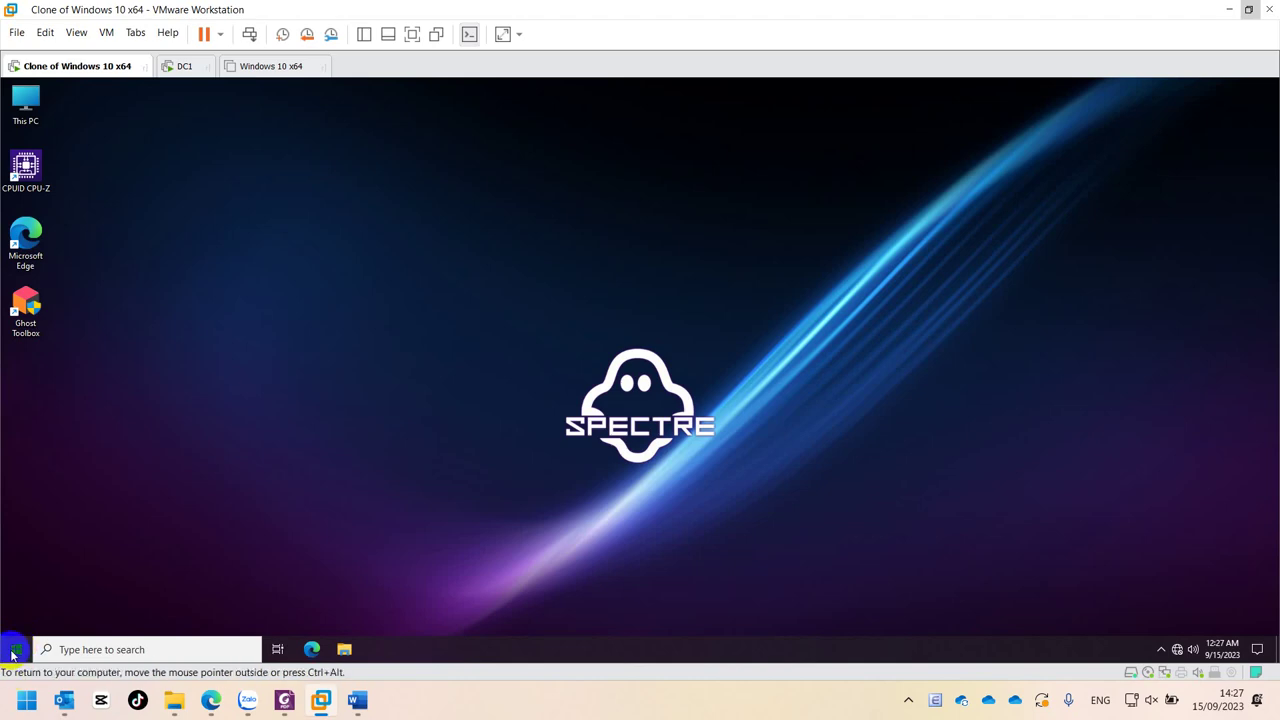
pyautogui.click(12, 655)
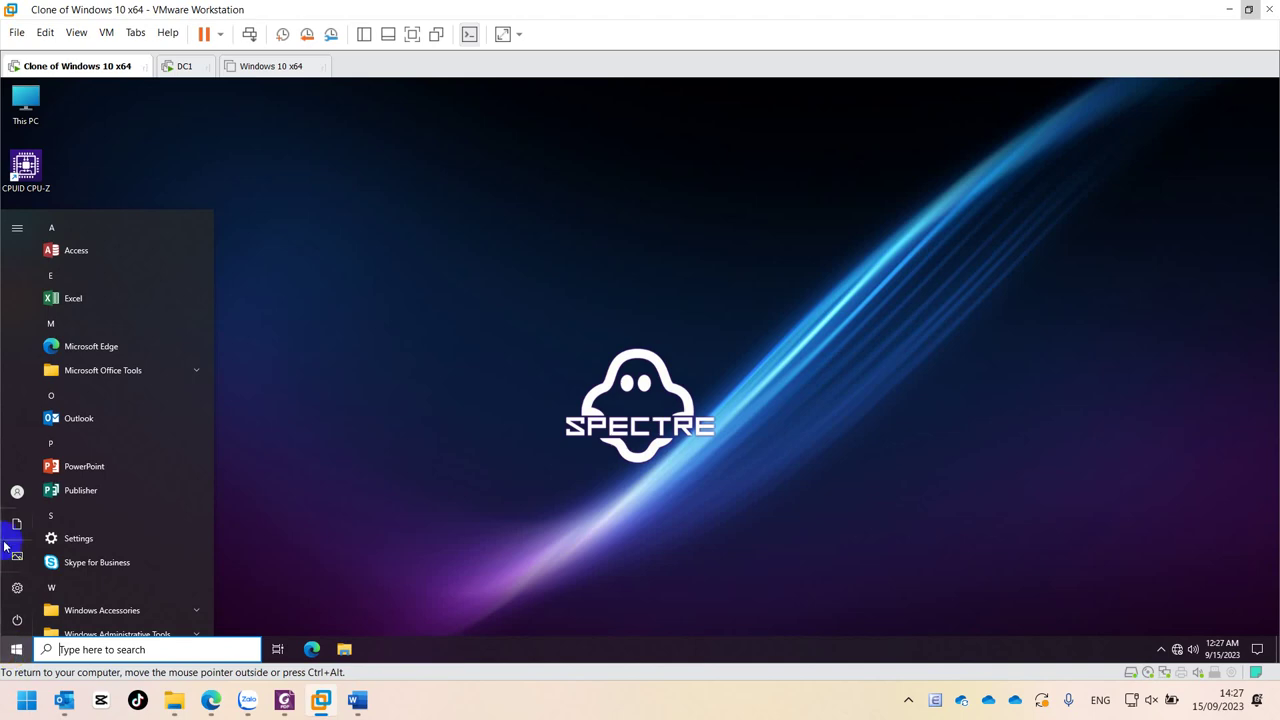
pyautogui.click(17, 492)
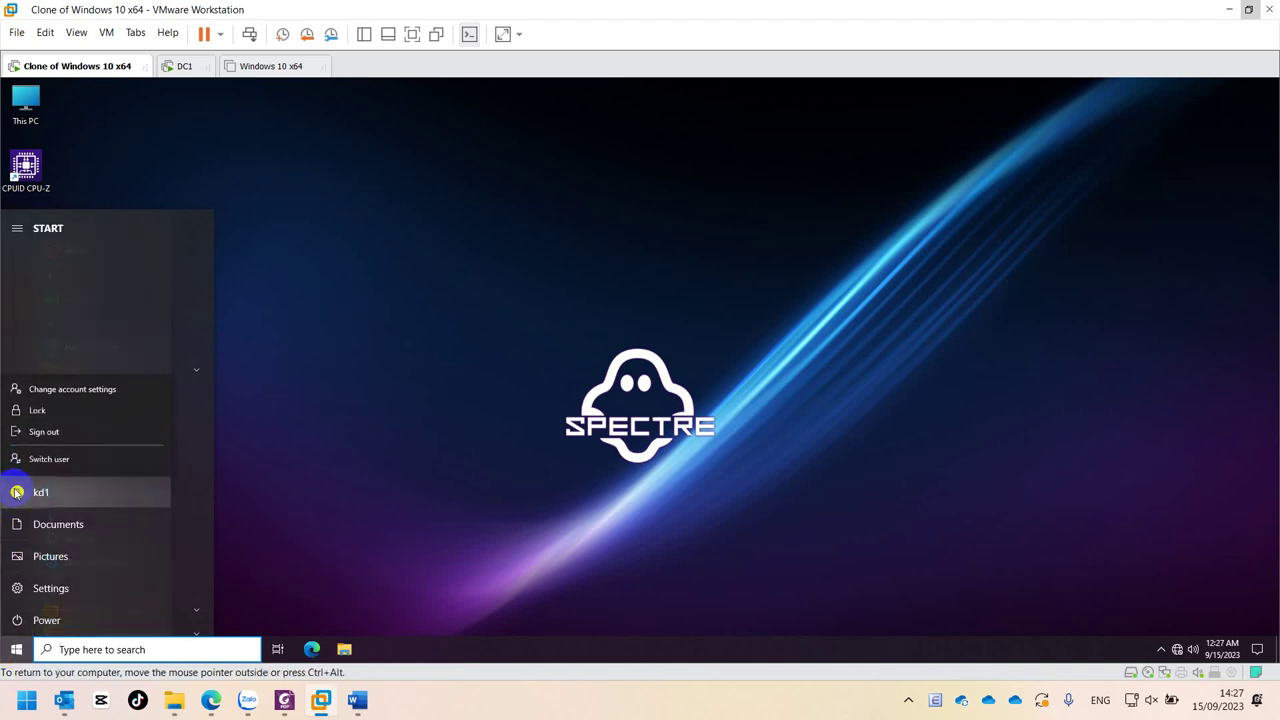
pyautogui.click(37, 434)
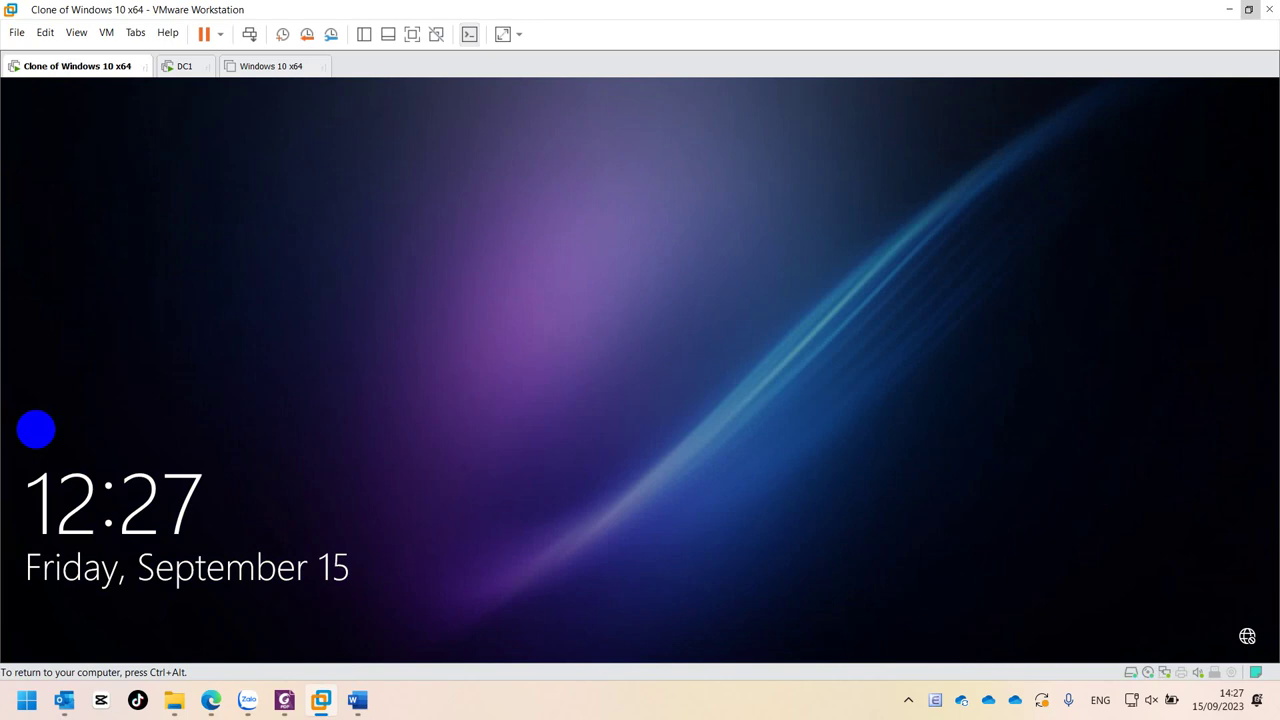
# - Try signing in as Other user kt2 and dismiss the incorrect password error
pyautogui.click(1074, 483)
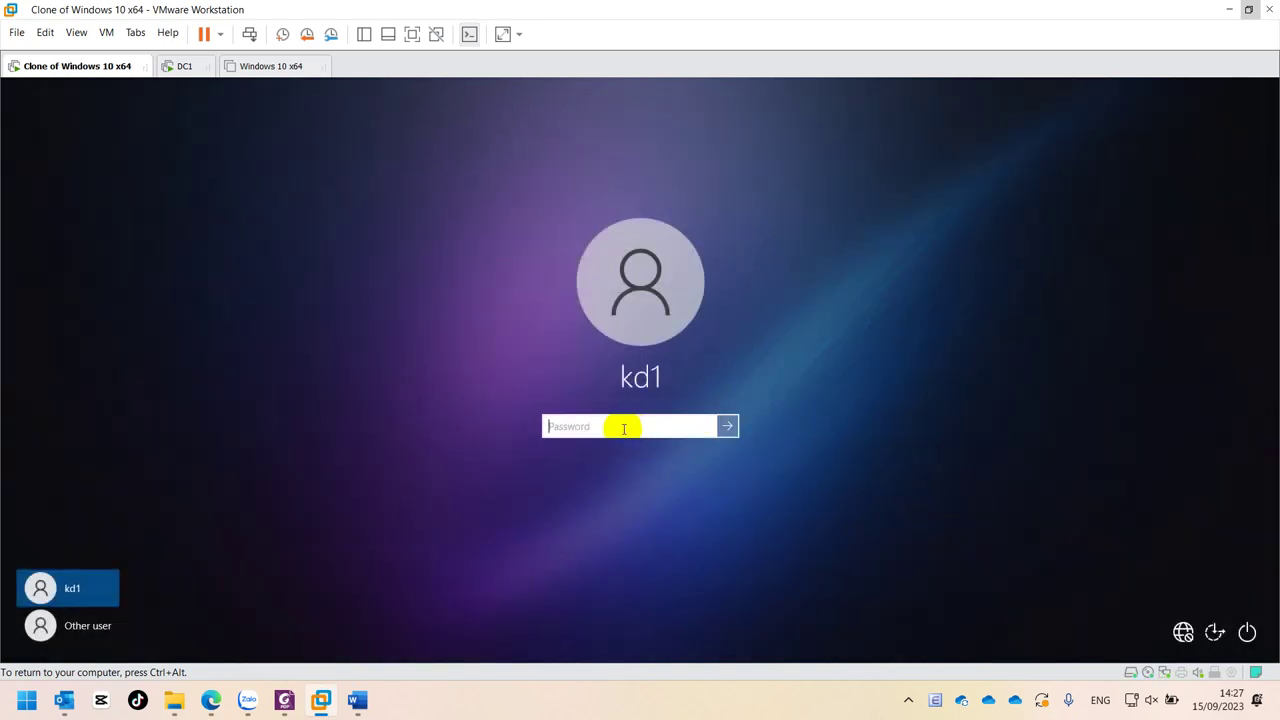
pyautogui.click(110, 620)
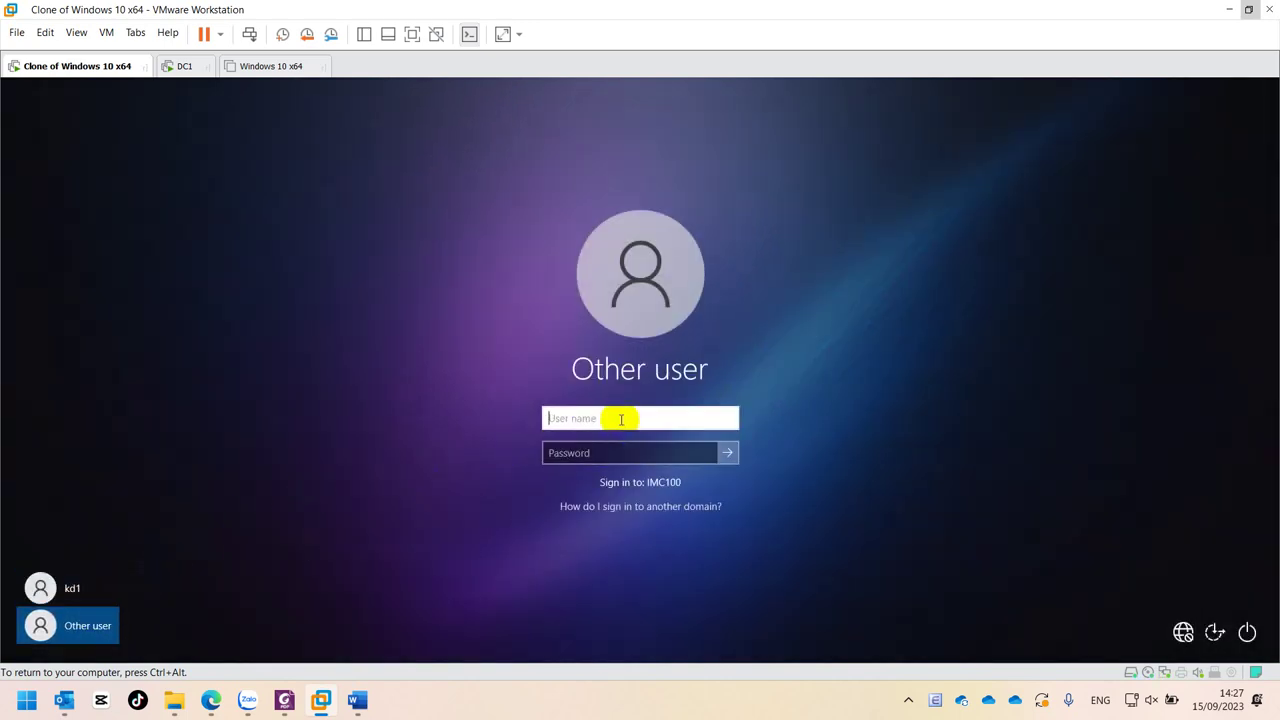
pyautogui.write('kt2')
pyautogui.click(621, 451)
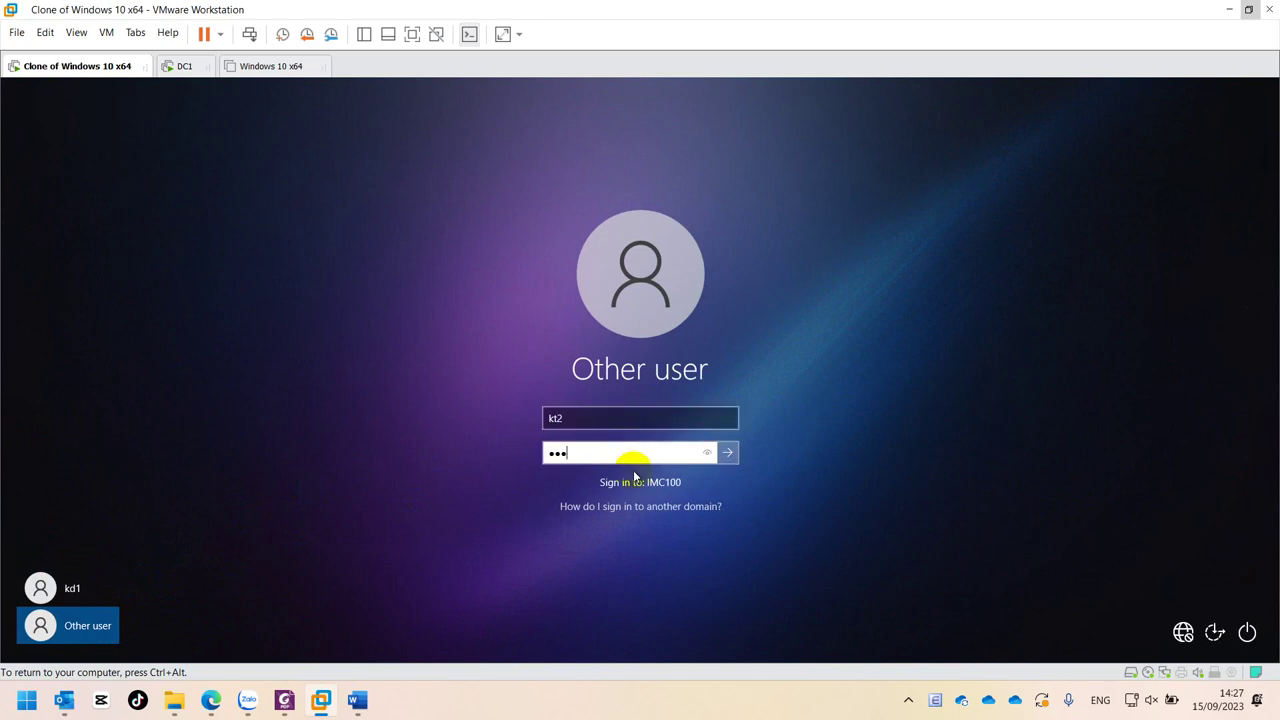
pyautogui.click(727, 452)
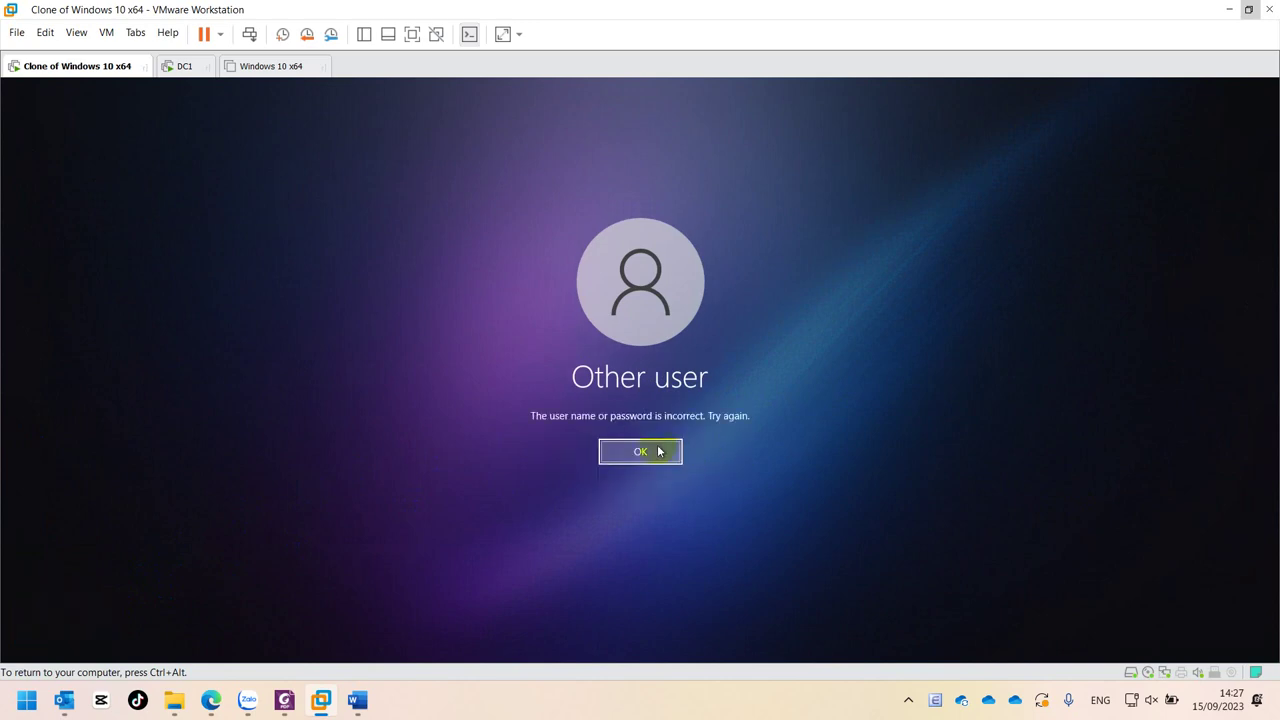
pyautogui.click(655, 452)
# - Correct the user name to kt1, re-enter the password and sign in
pyautogui.click(600, 410)
pyautogui.press('BackSpace')
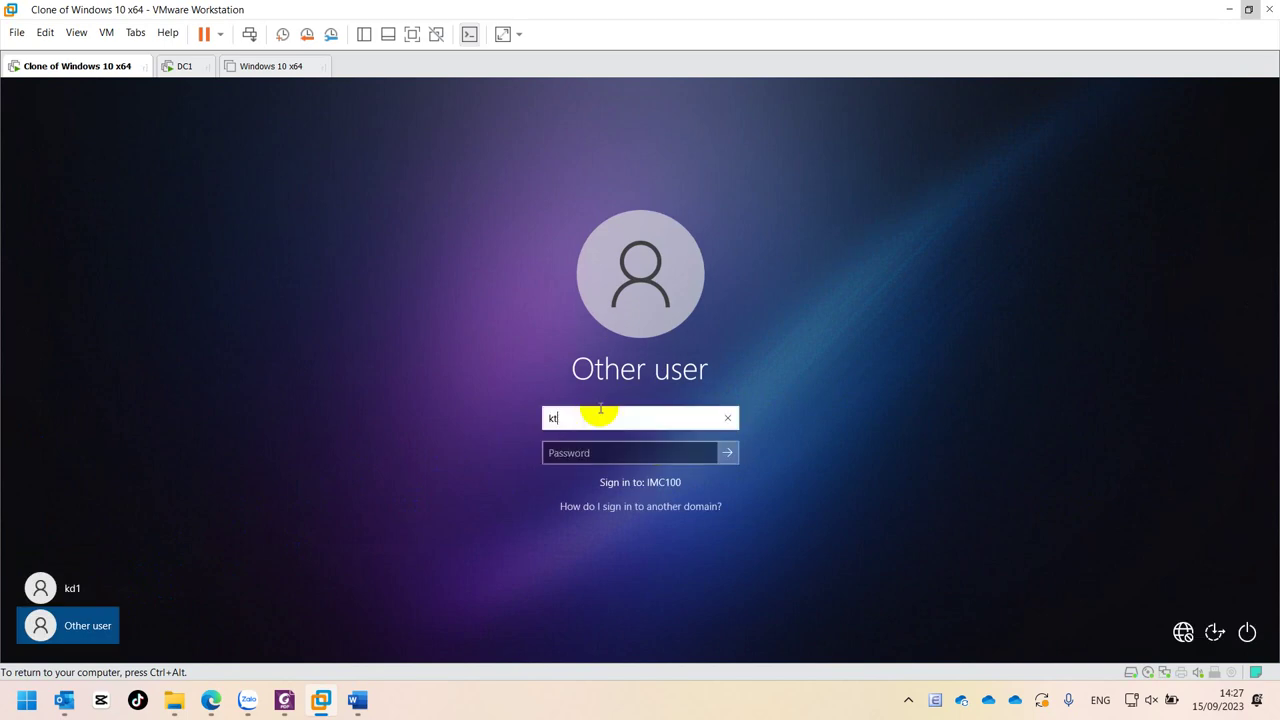
pyautogui.write('1')
pyautogui.press('Tab')
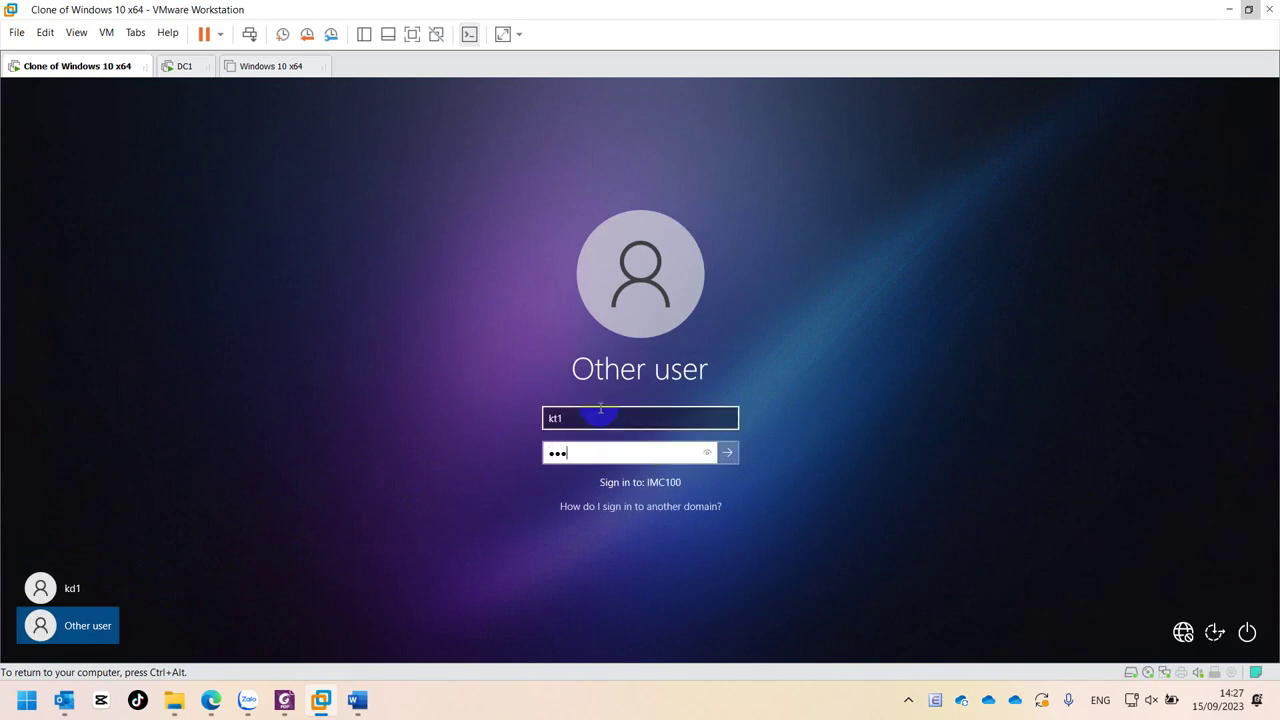
pyautogui.press('Return')
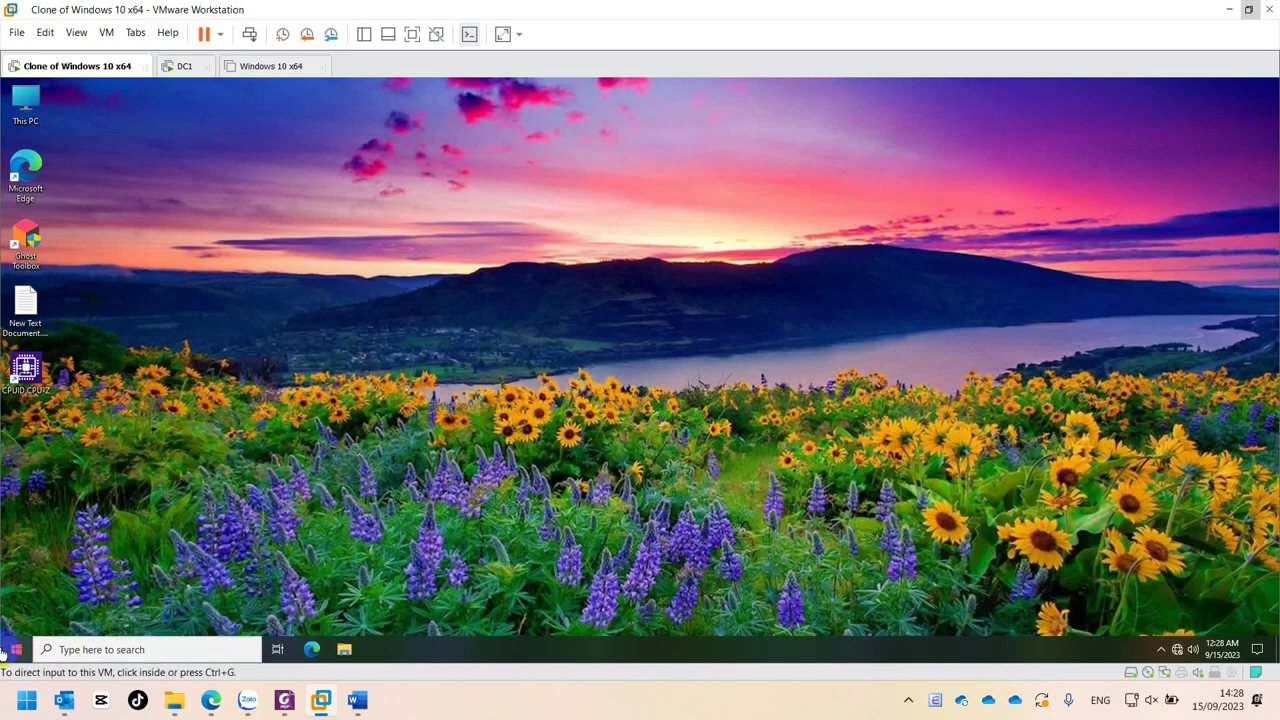
# - Search for Control Panel on the client and open Programs and Features
pyautogui.click(135, 649)
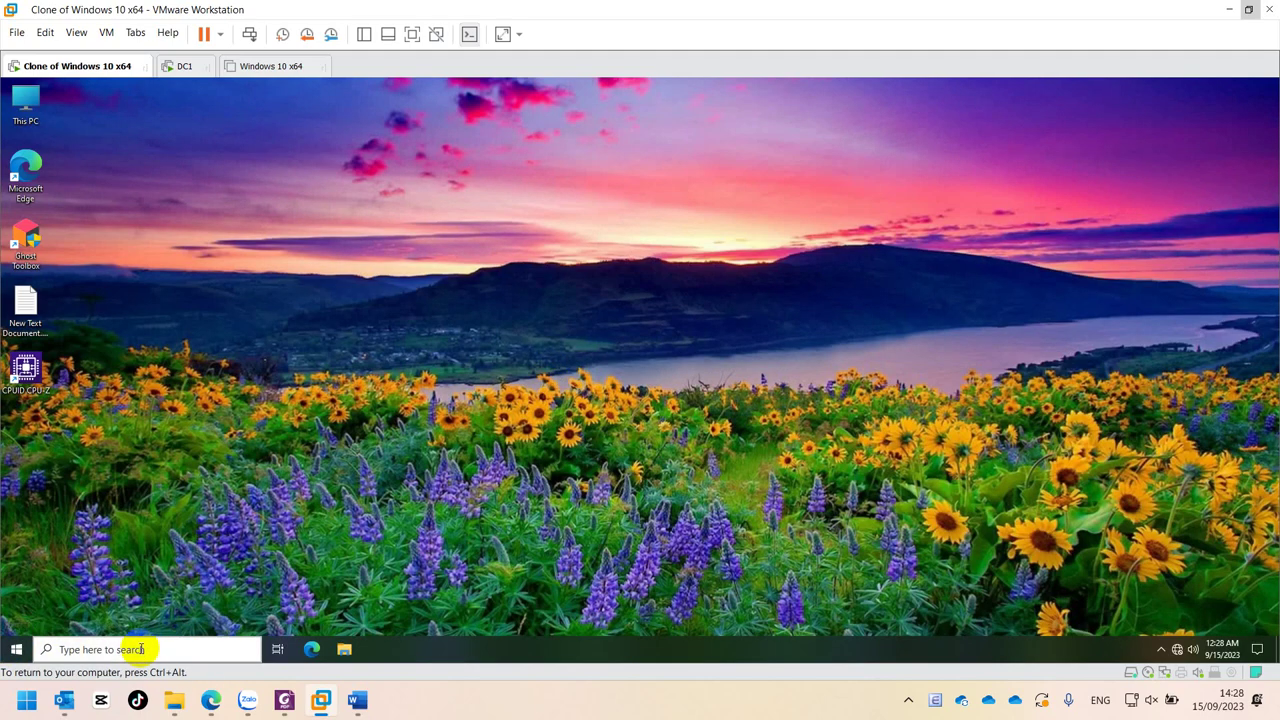
pyautogui.click(141, 649)
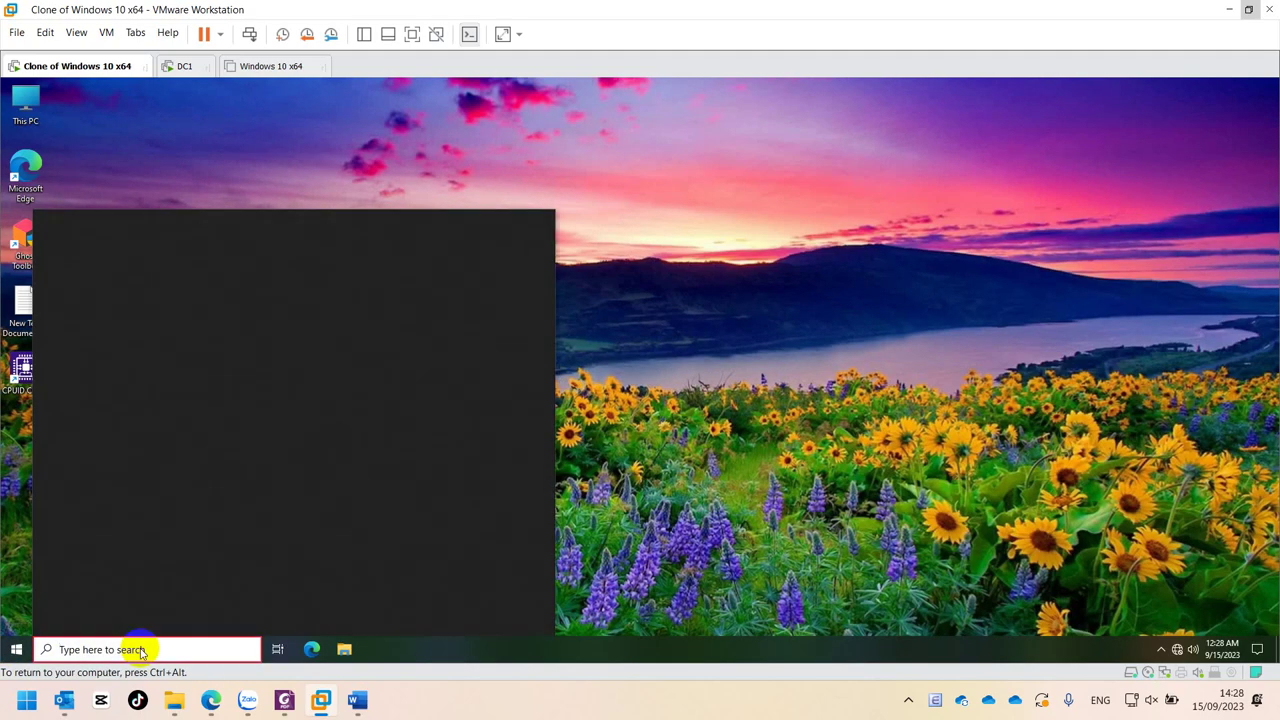
pyautogui.write('cont')
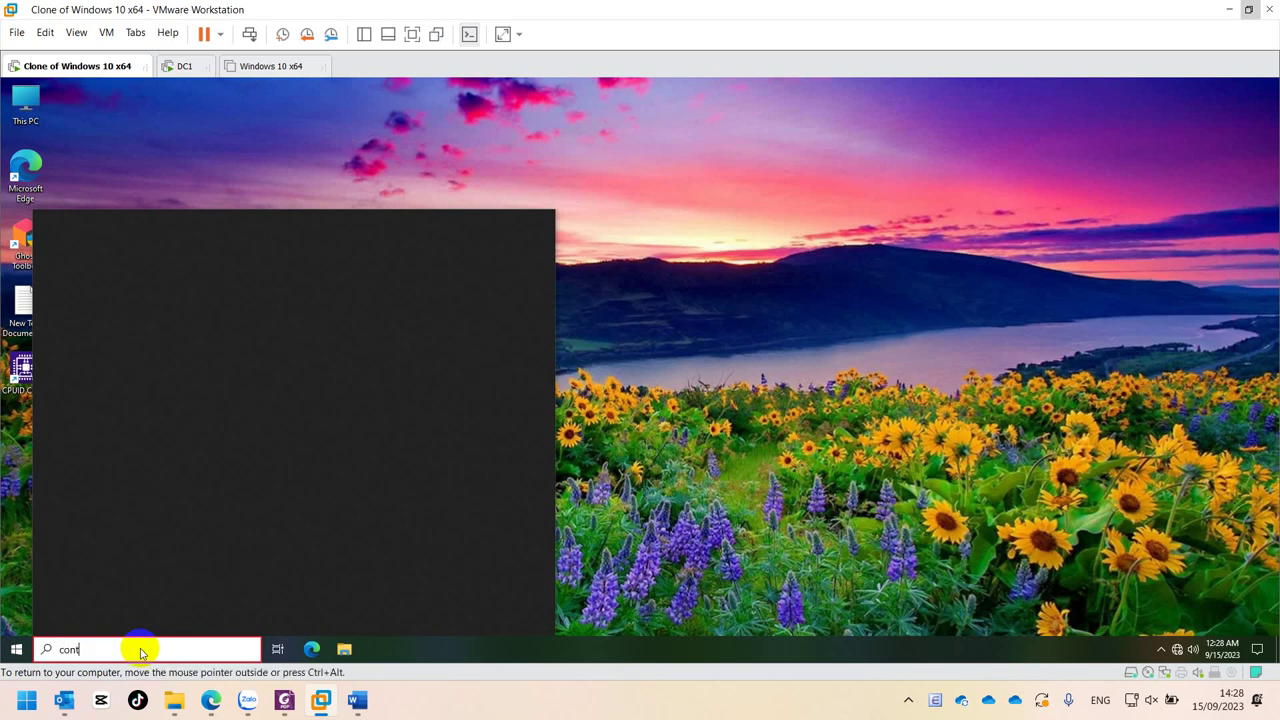
pyautogui.write('r')
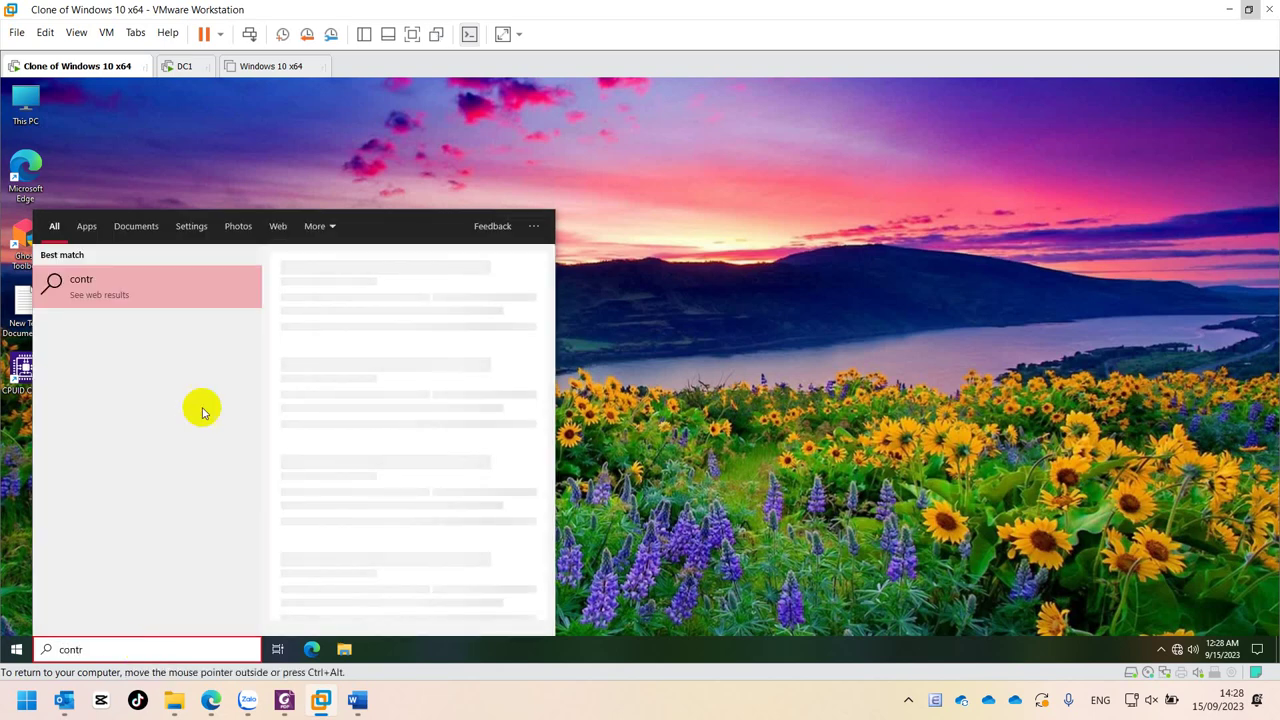
pyautogui.press('BackSpace')
pyautogui.press('BackSpace')
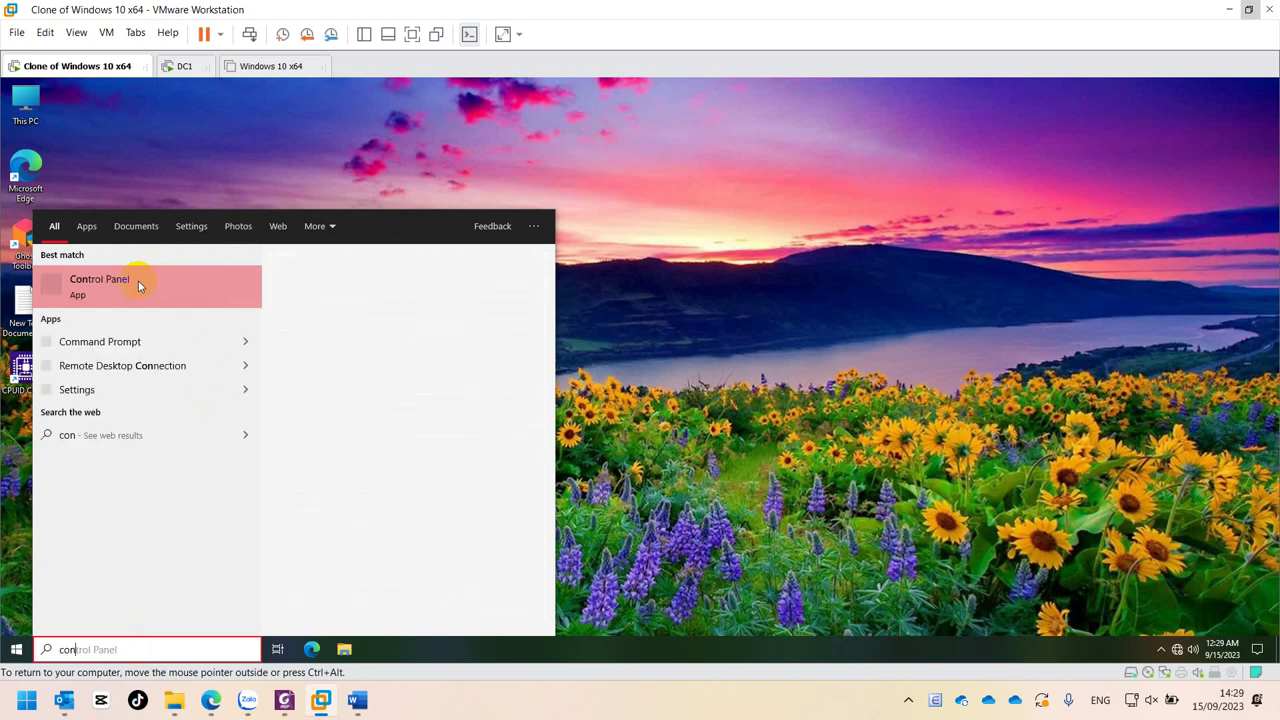
pyautogui.click(138, 286)
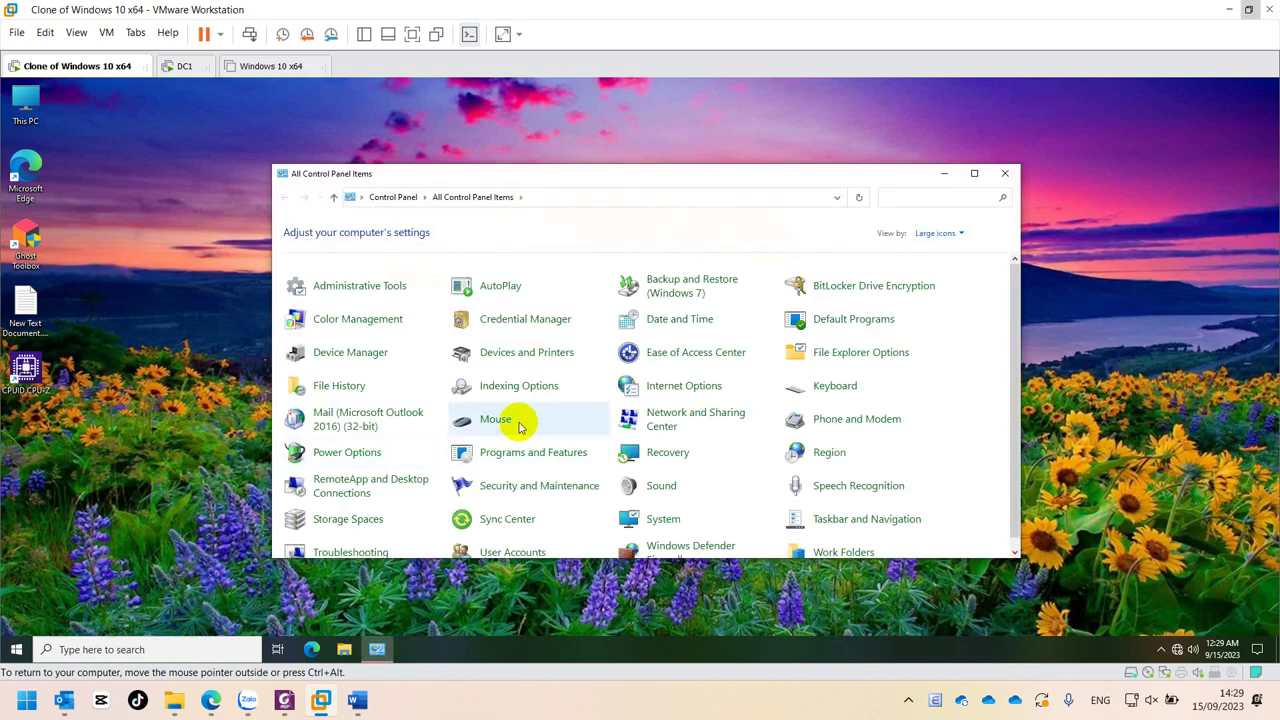
pyautogui.click(517, 459)
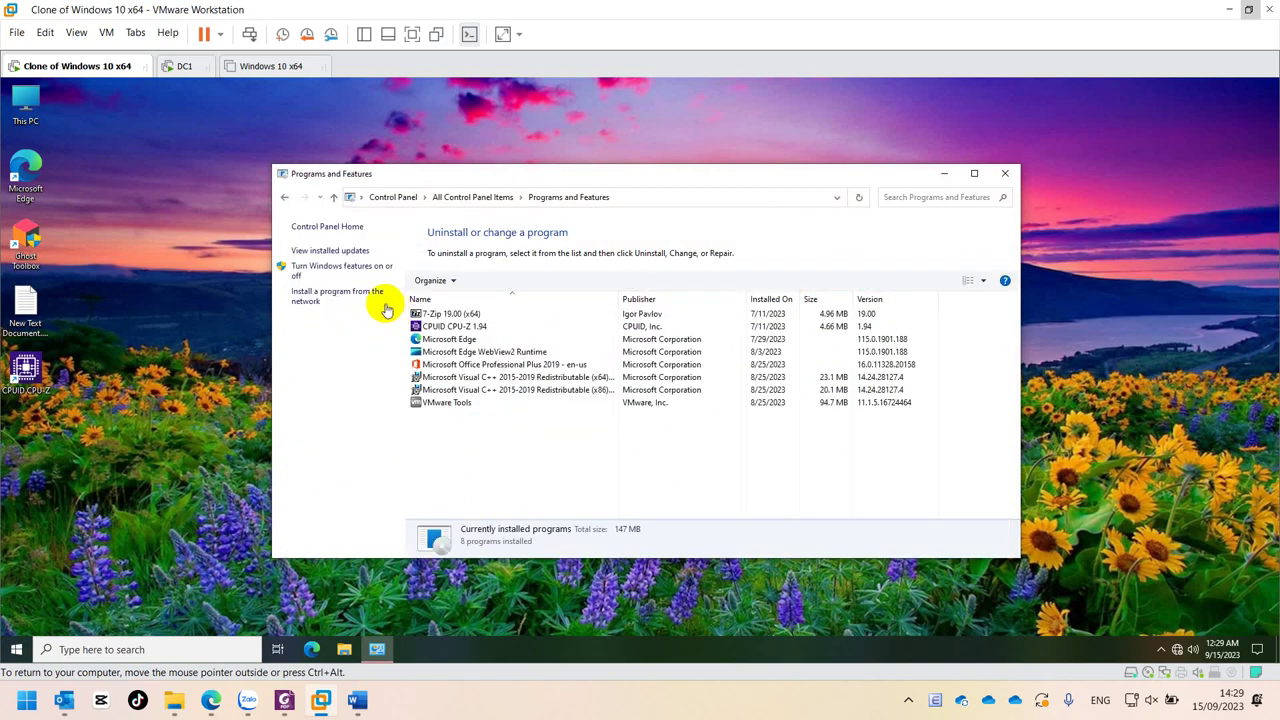
# - Select WinRARChoKT under Install a program from the network, then go back to Programs and Features
pyautogui.click(341, 293)
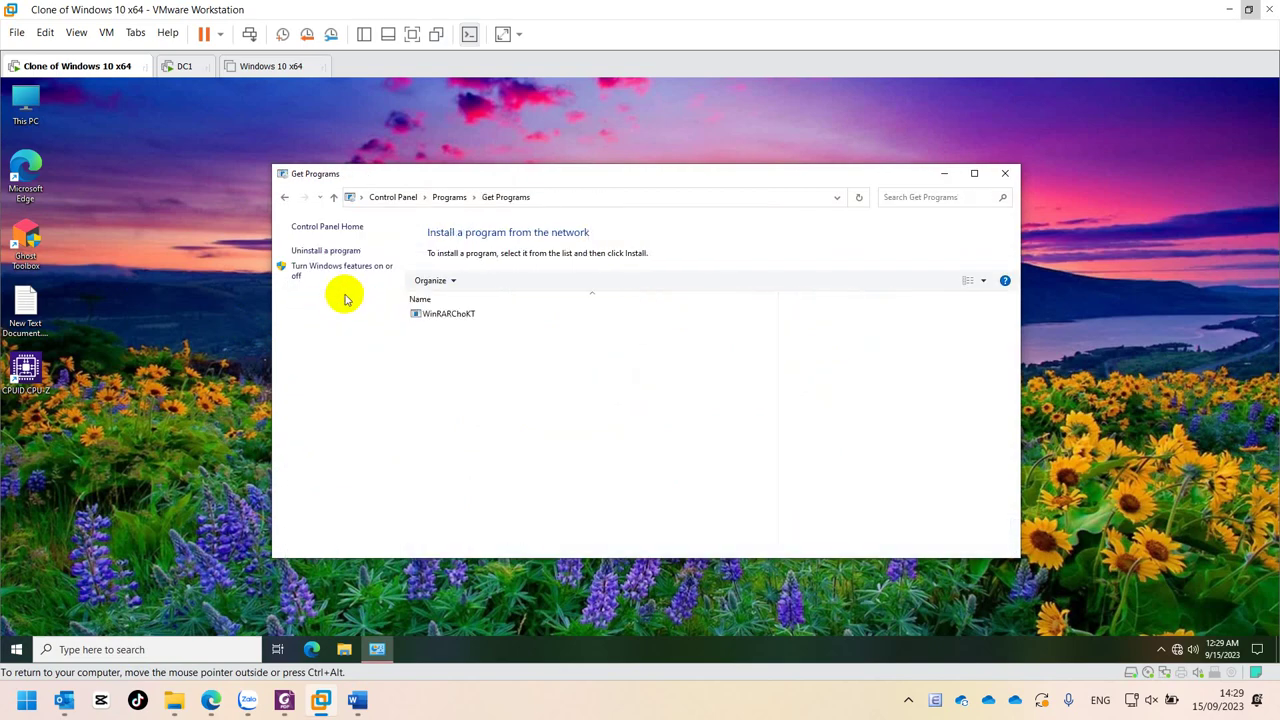
pyautogui.click(447, 316)
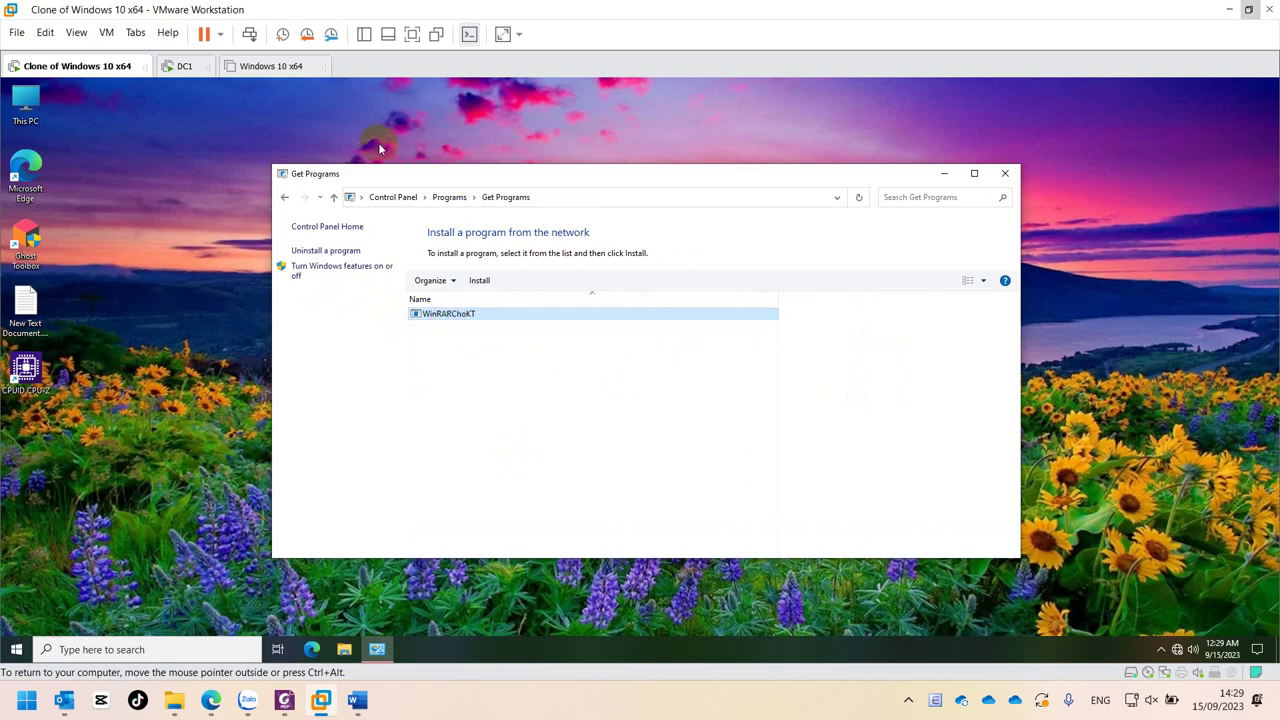
pyautogui.click(286, 199)
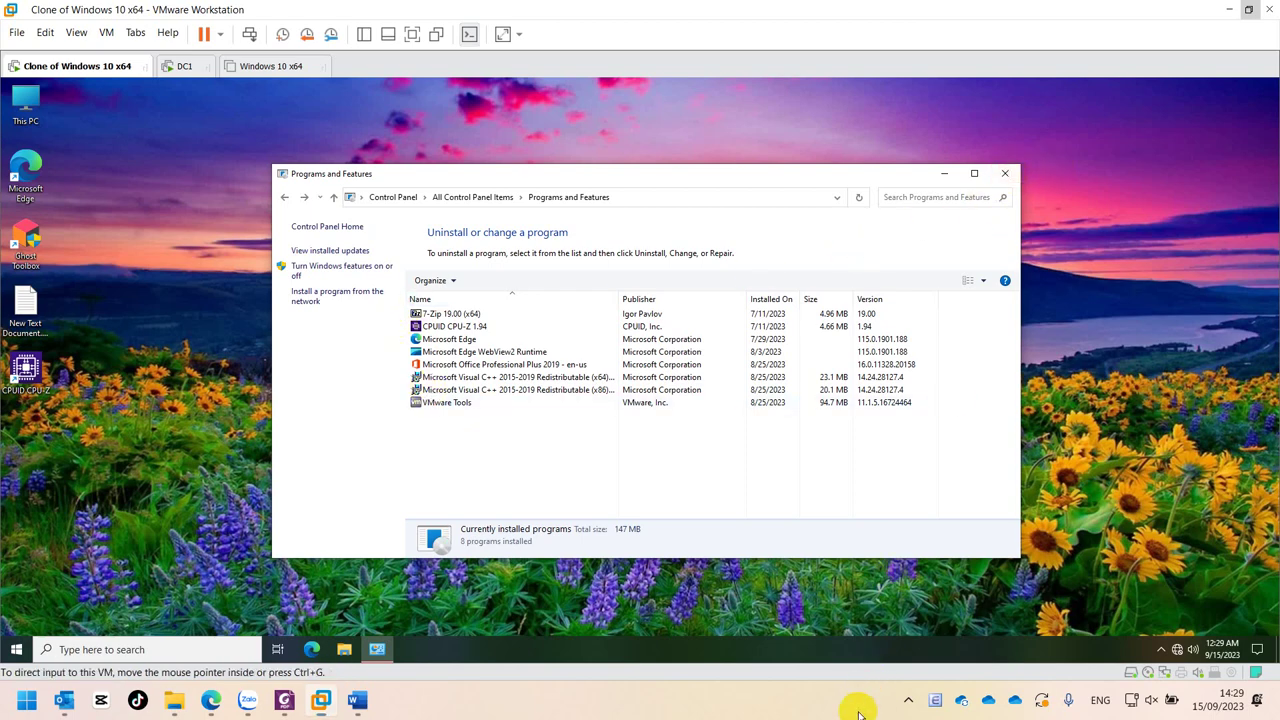
pyautogui.click(910, 702)
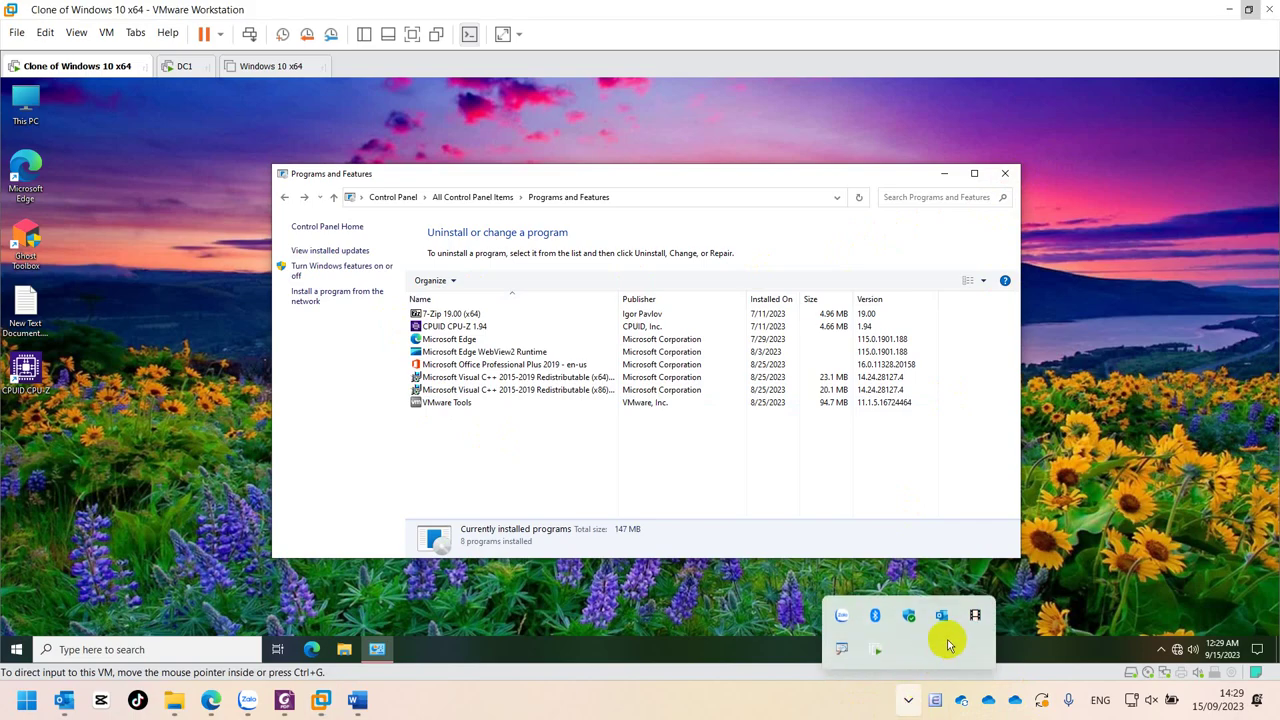